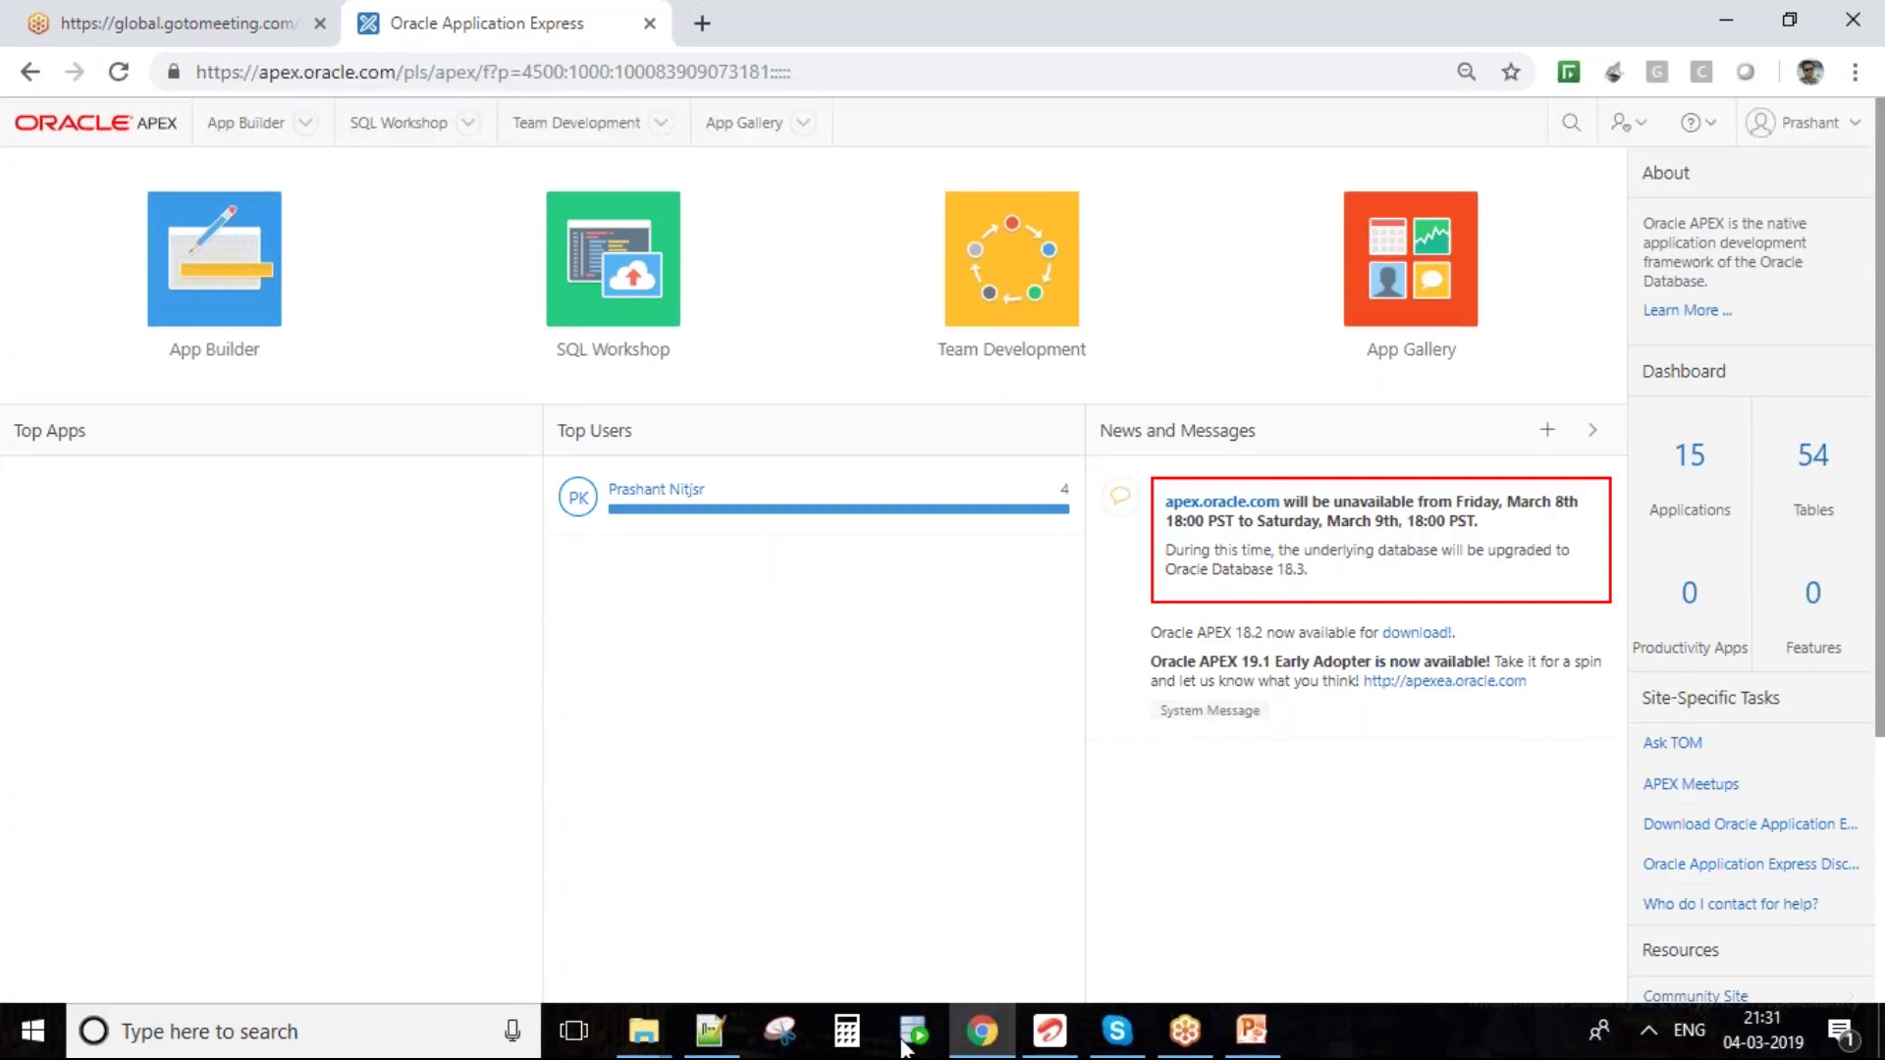
# - Sign out of the current APEX workspace and return to the sign-in page
pyautogui.click(1264, 1043)
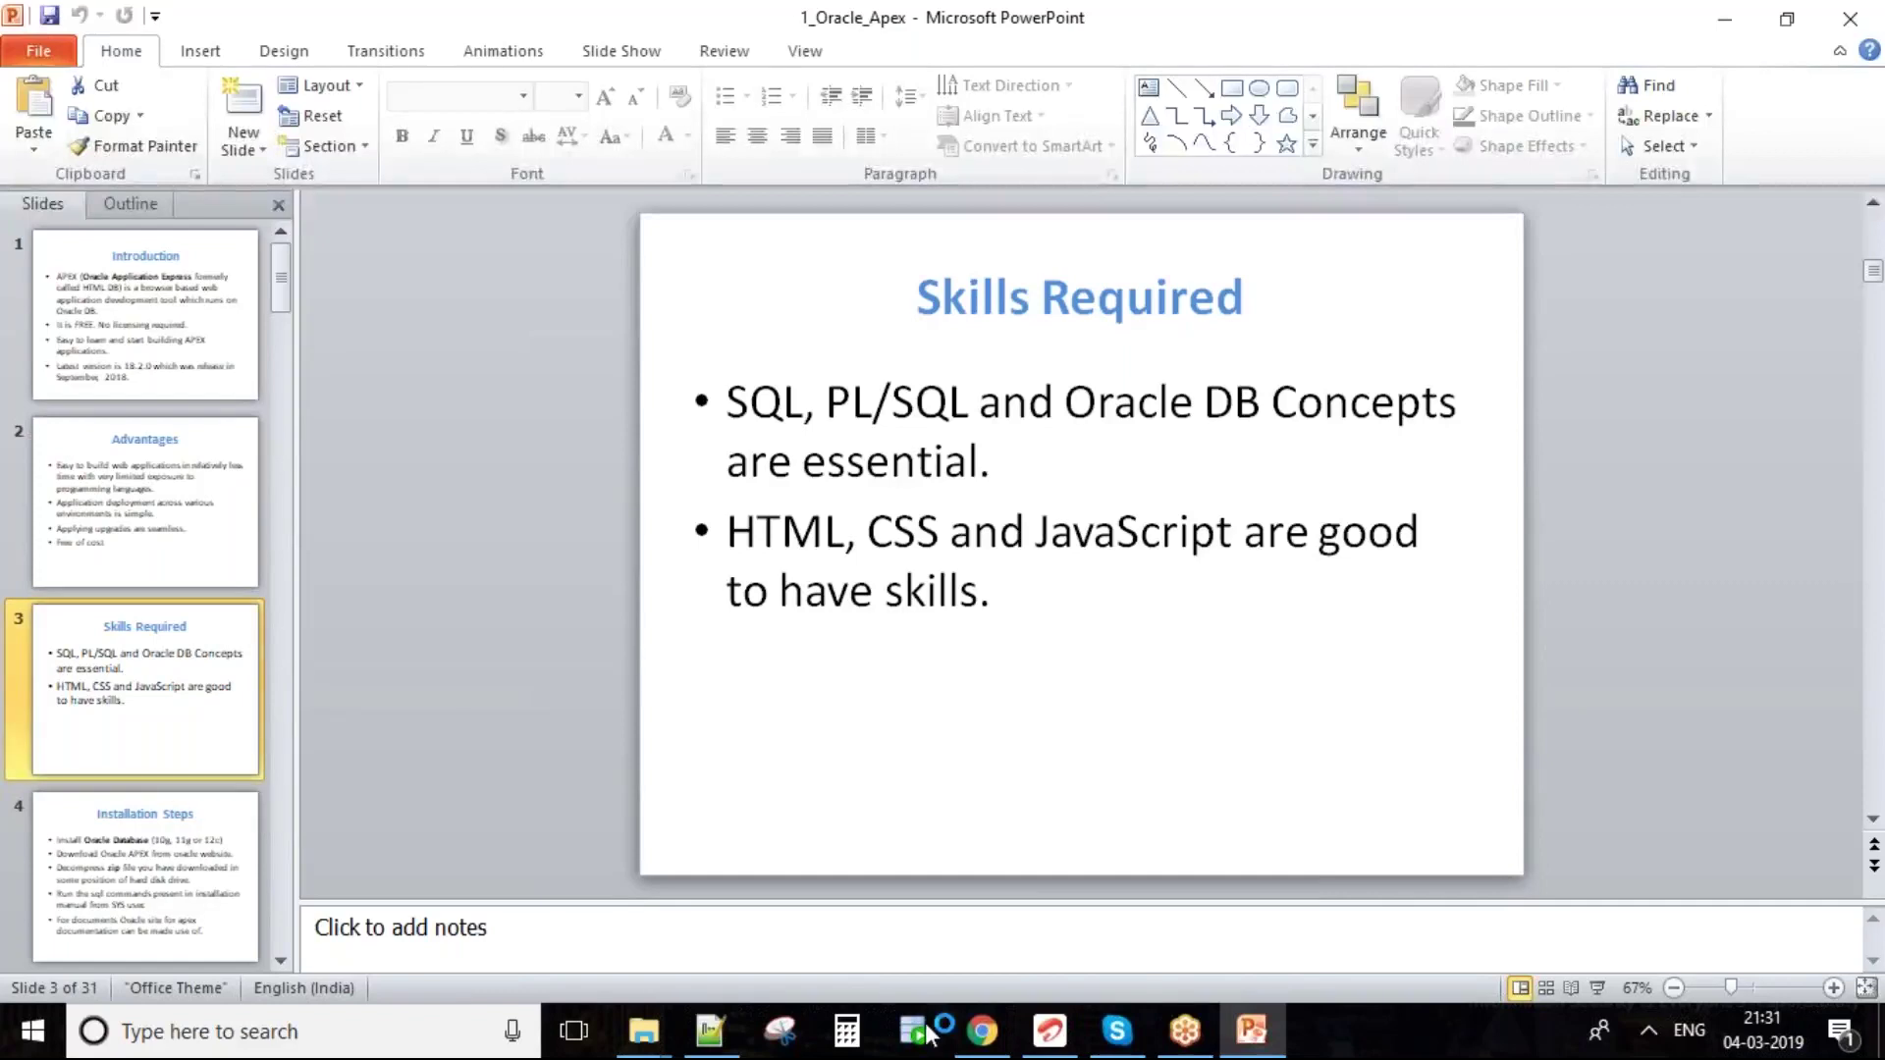
pyautogui.click(982, 1030)
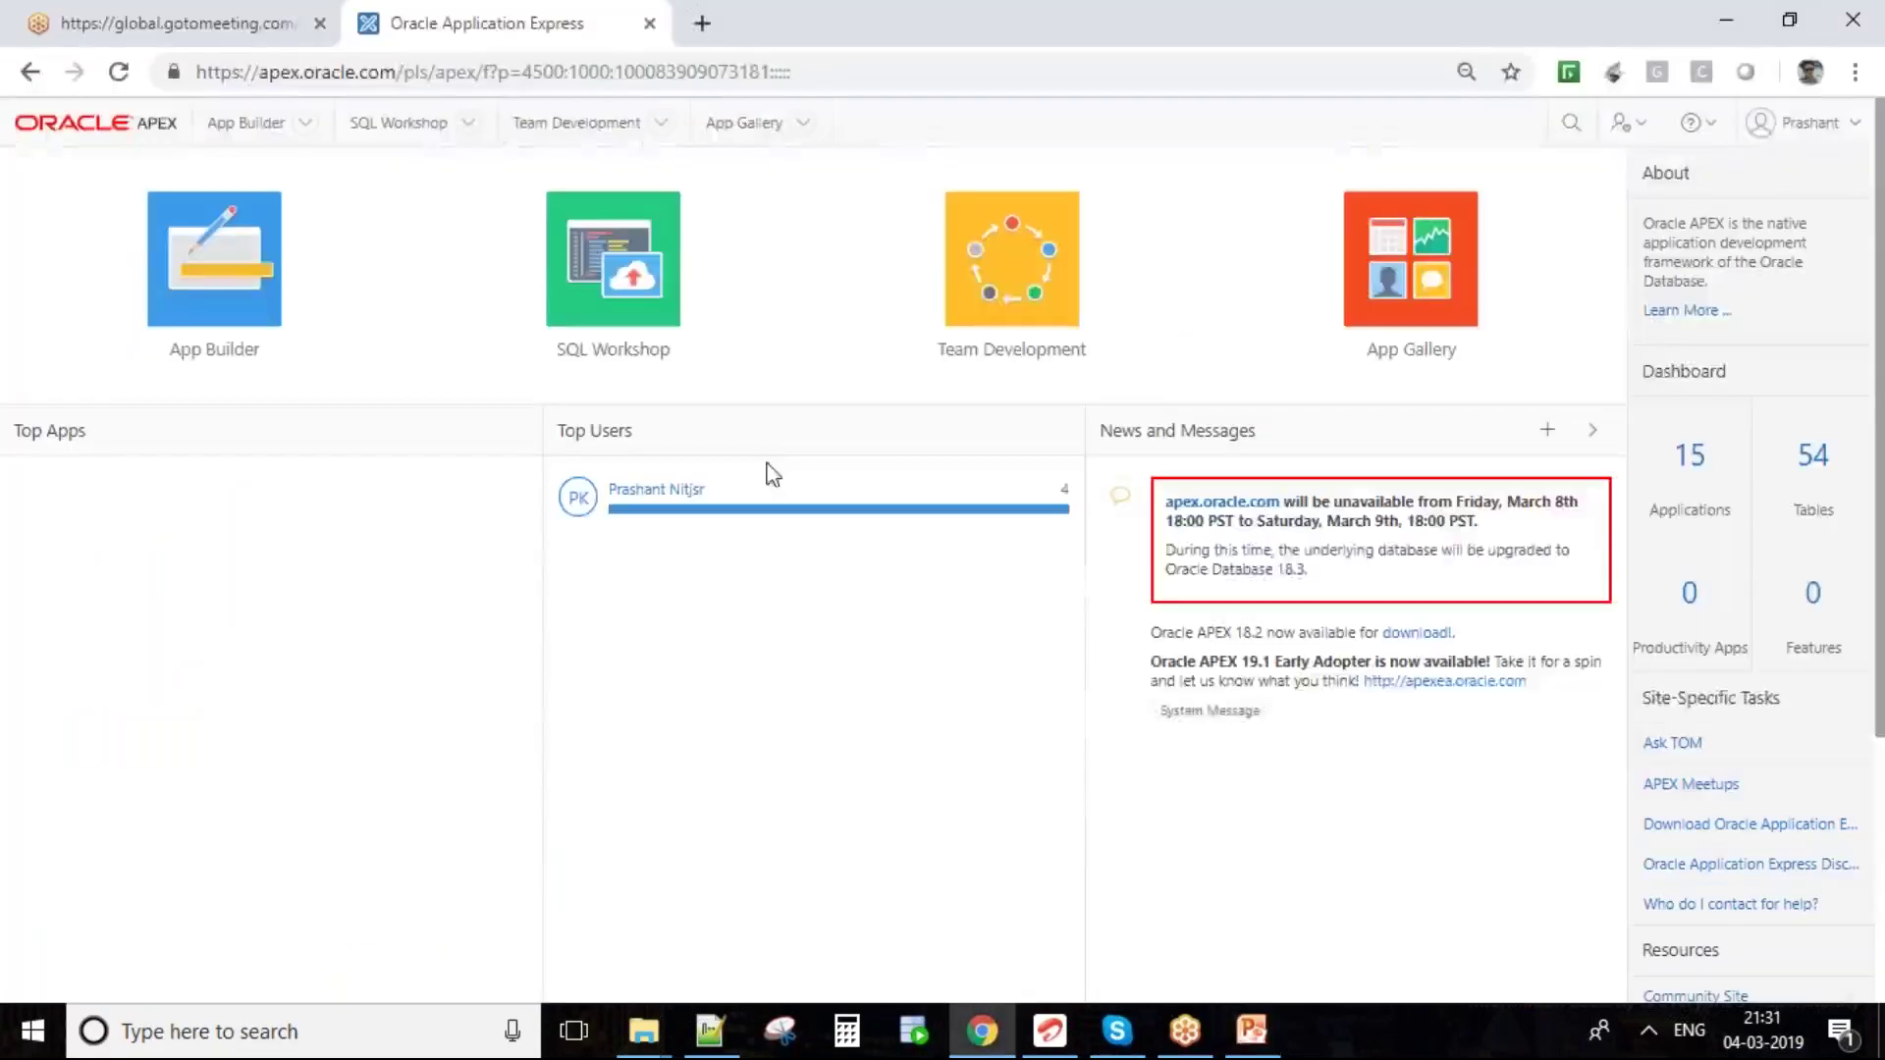
pyautogui.click(1811, 123)
pyautogui.click(1809, 387)
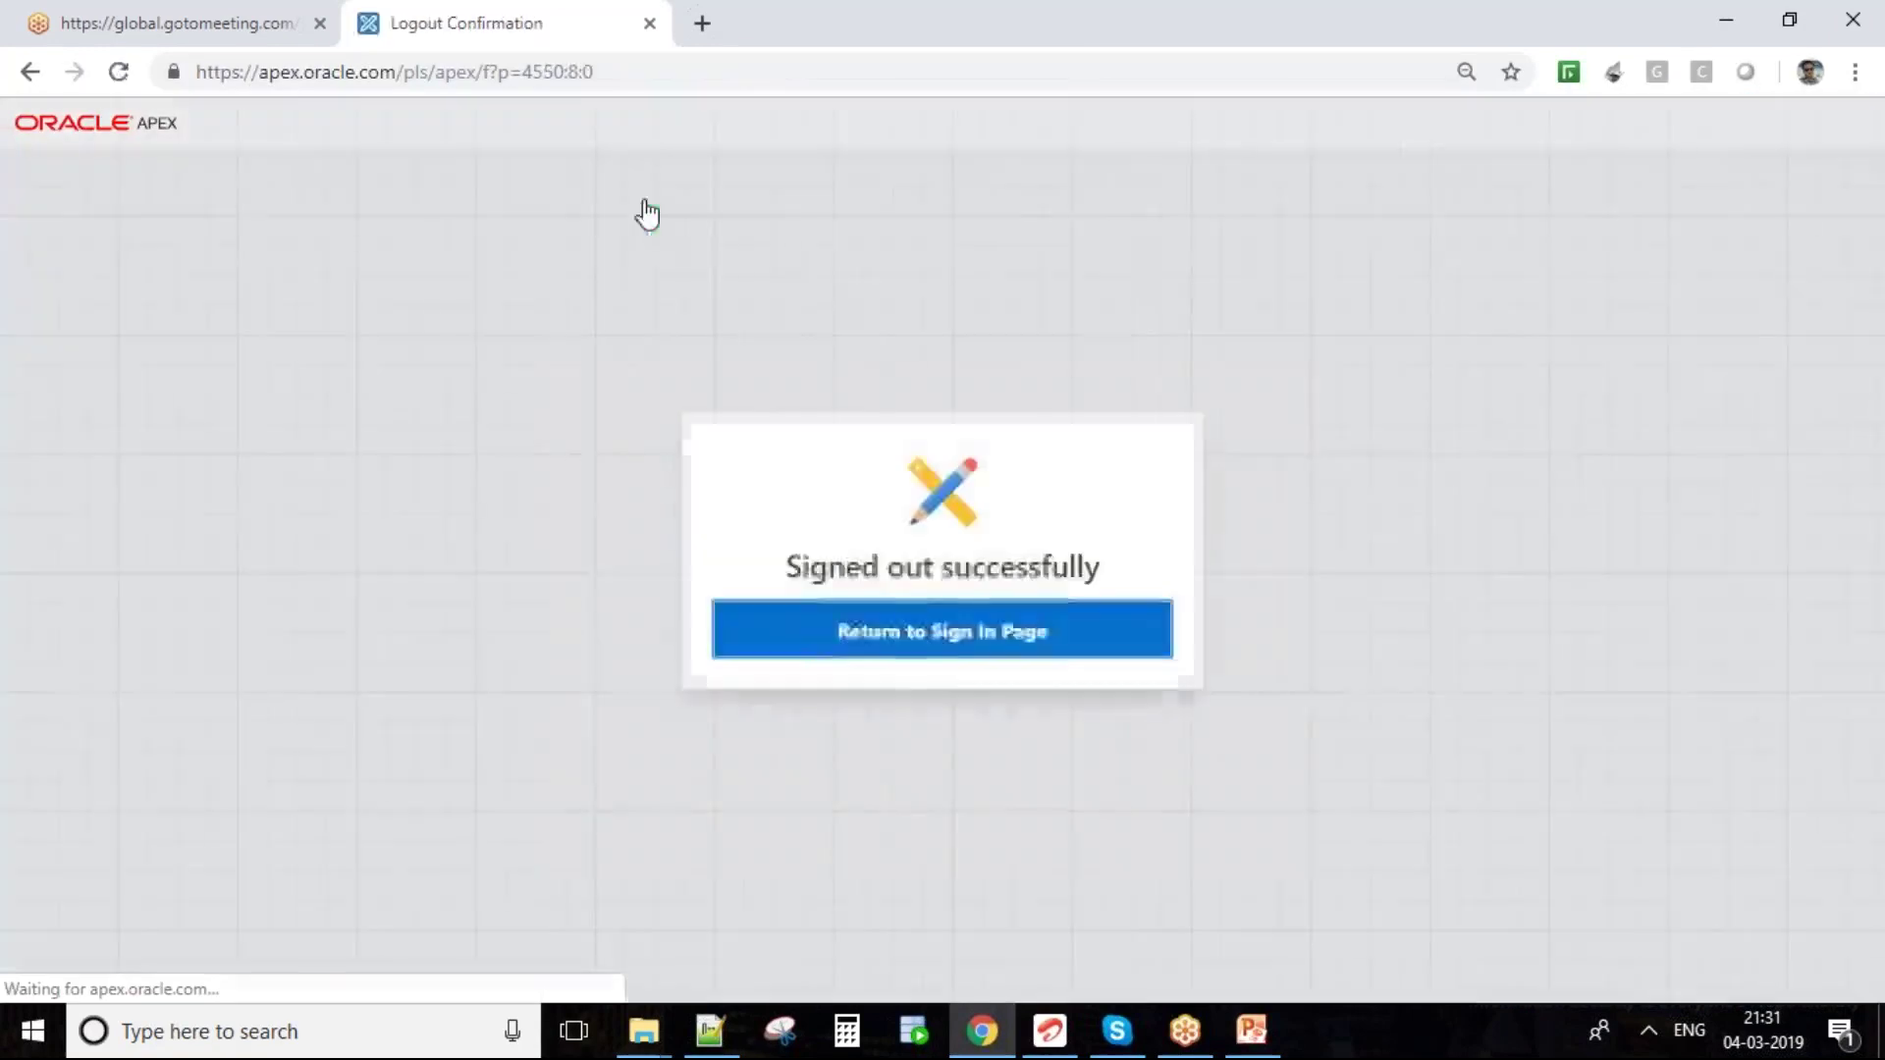
pyautogui.click(852, 636)
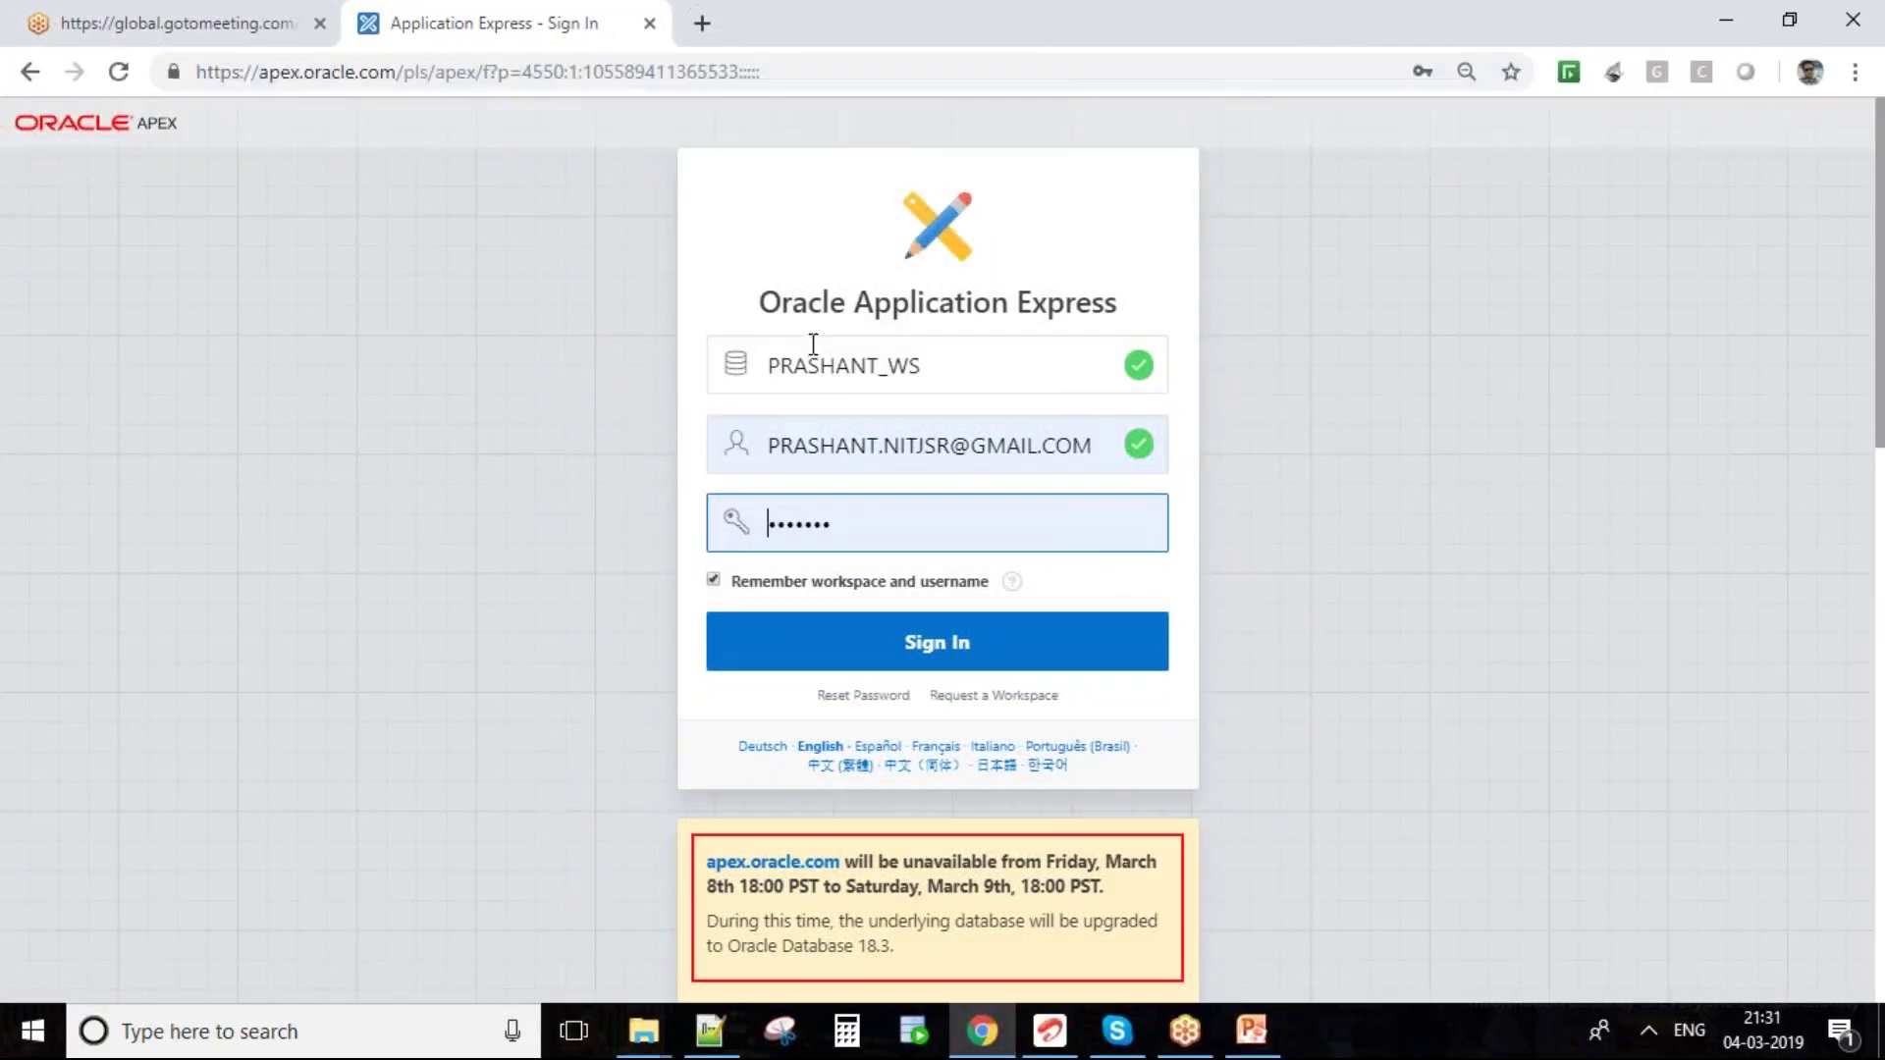
# - Open the Administration Services sign-in page by replacing the end of the address so it reads apex.oracle.com/pls/apex/apex_admin
pyautogui.moveTo(953, 367); pyautogui.dragTo(764, 384)
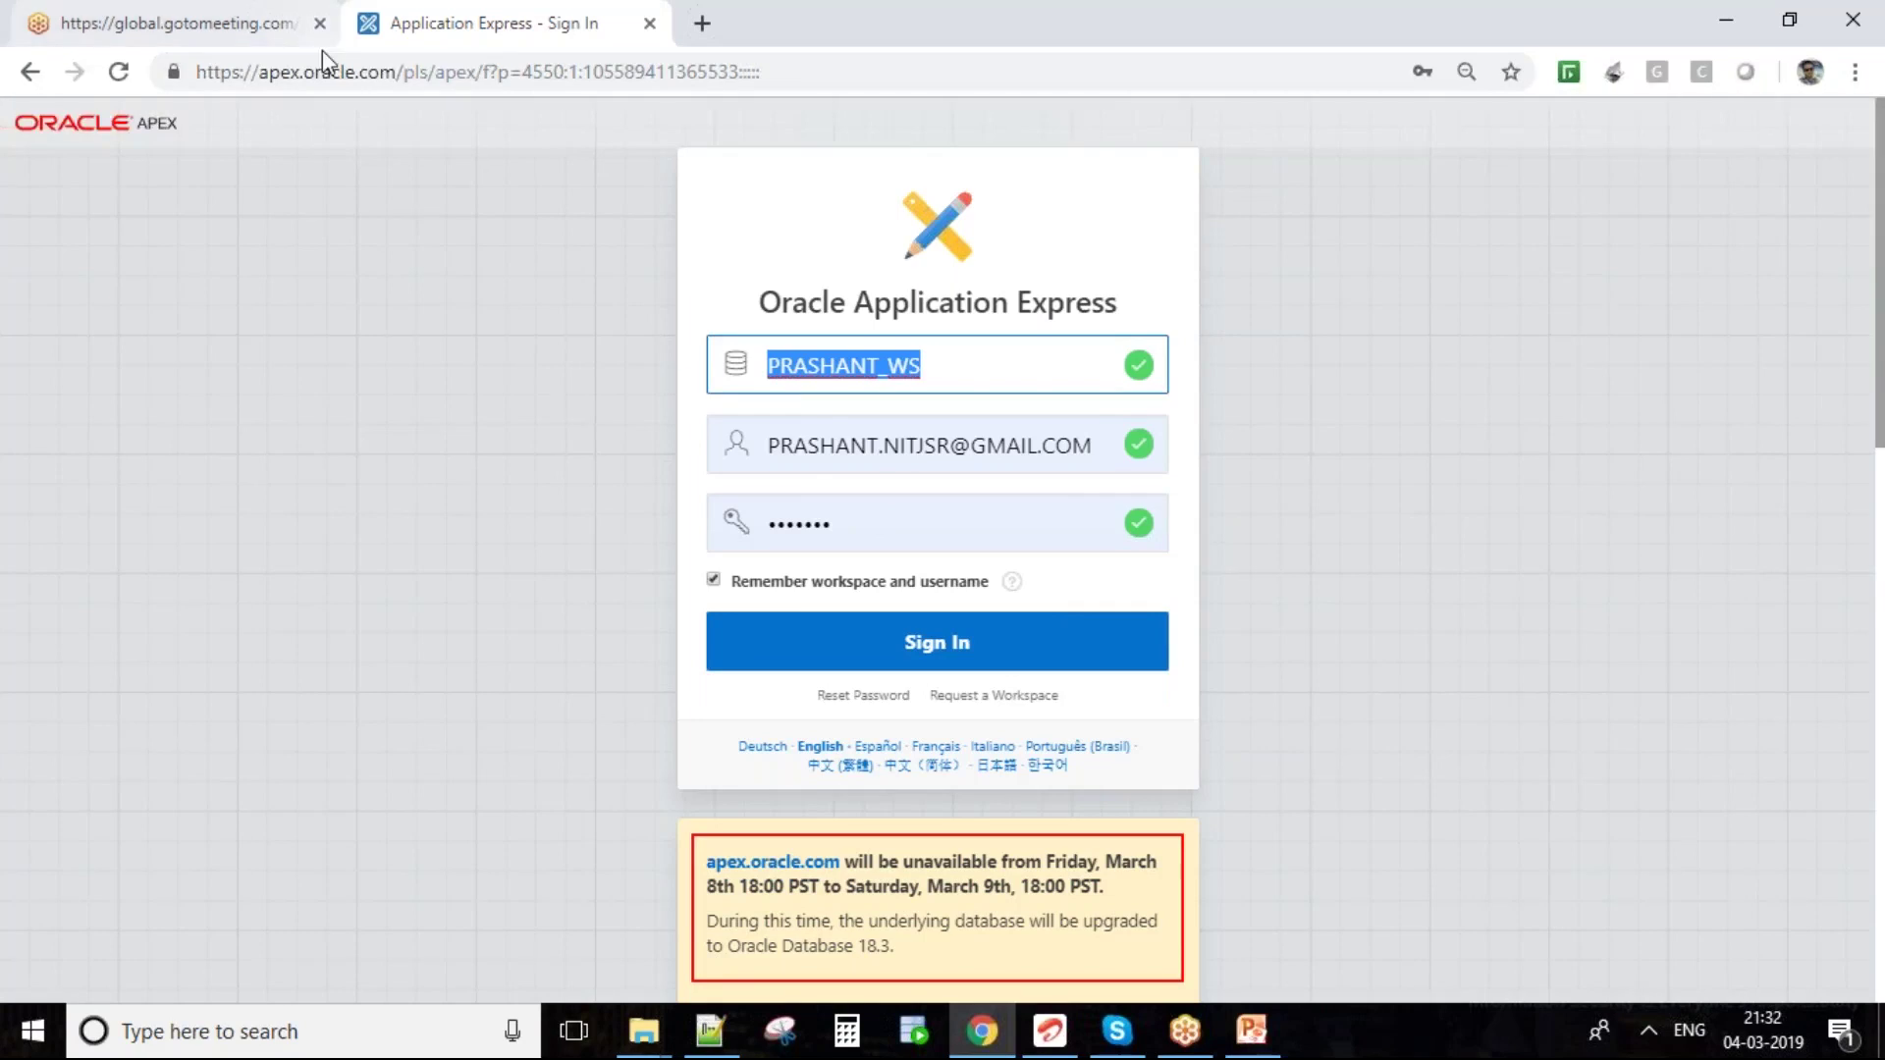
pyautogui.moveTo(395, 71); pyautogui.dragTo(191, 101)
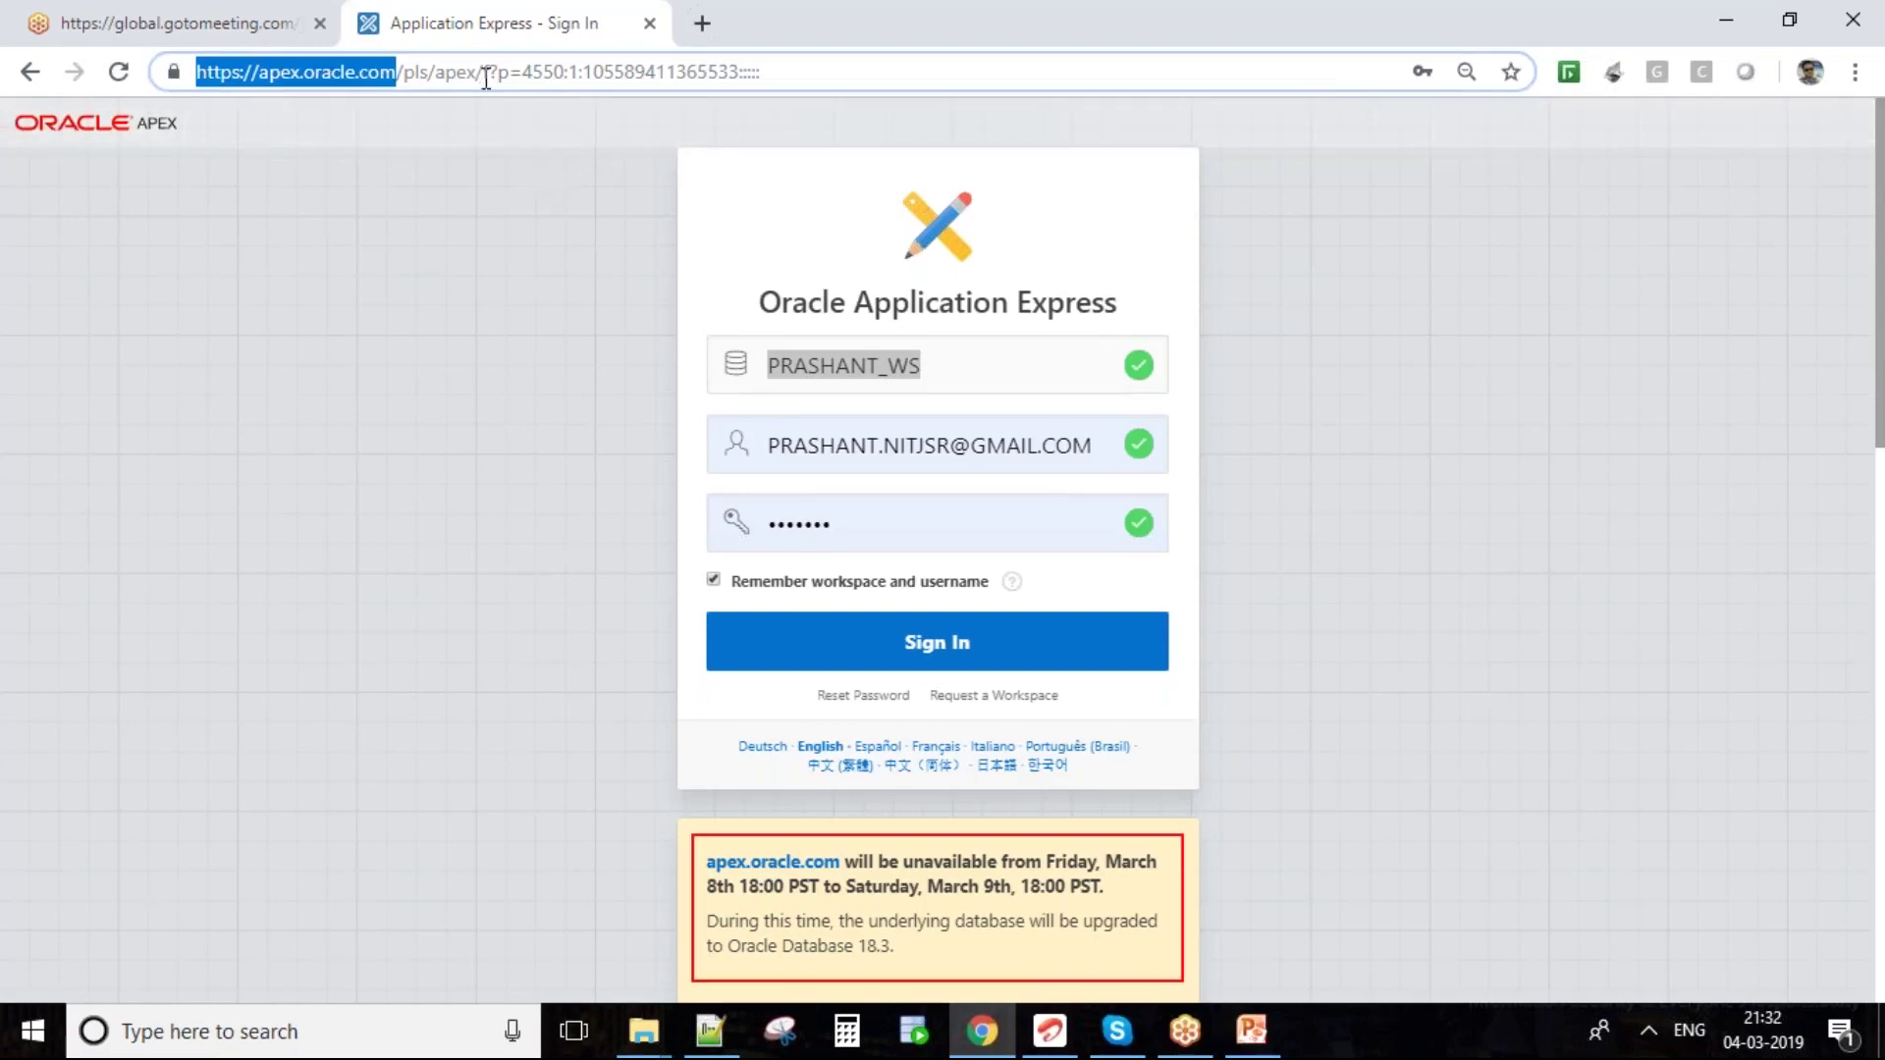
pyautogui.moveTo(477, 72); pyautogui.dragTo(865, 57)
pyautogui.click(866, 59)
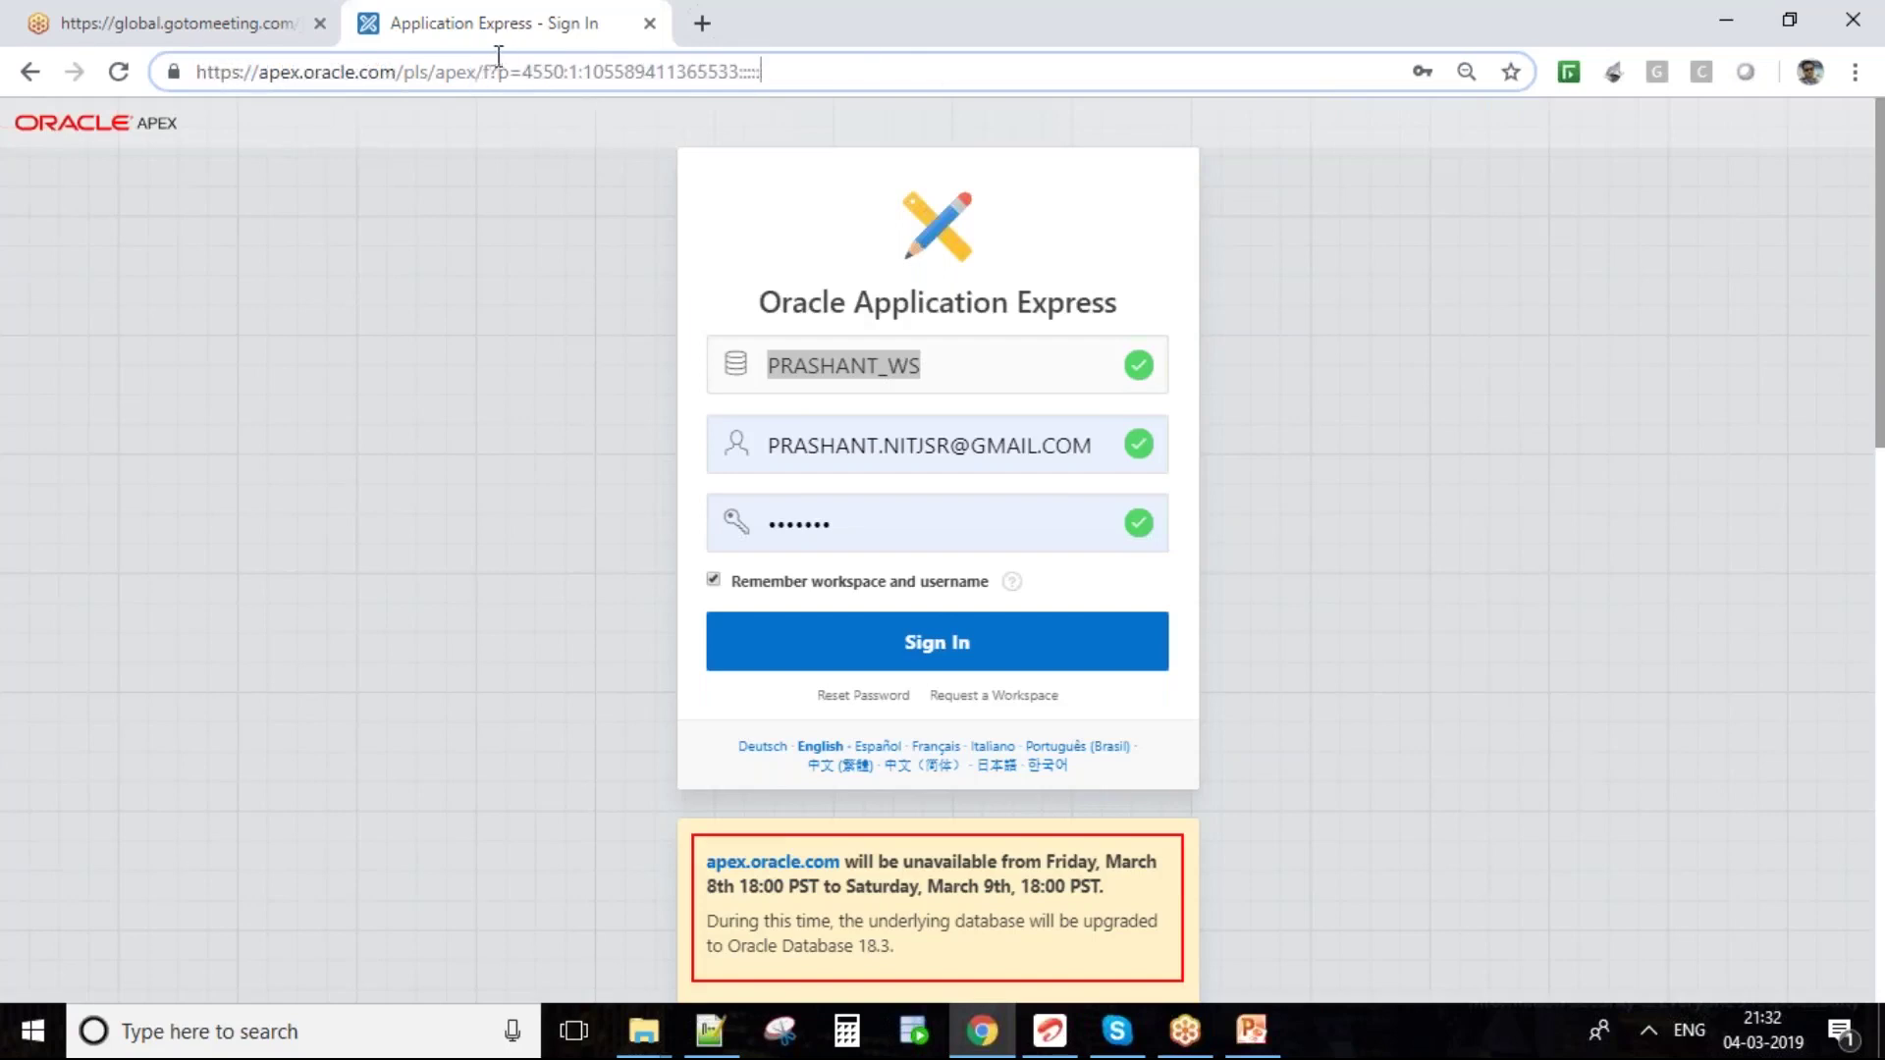
pyautogui.moveTo(483, 72); pyautogui.dragTo(835, 77)
pyautogui.write('a')
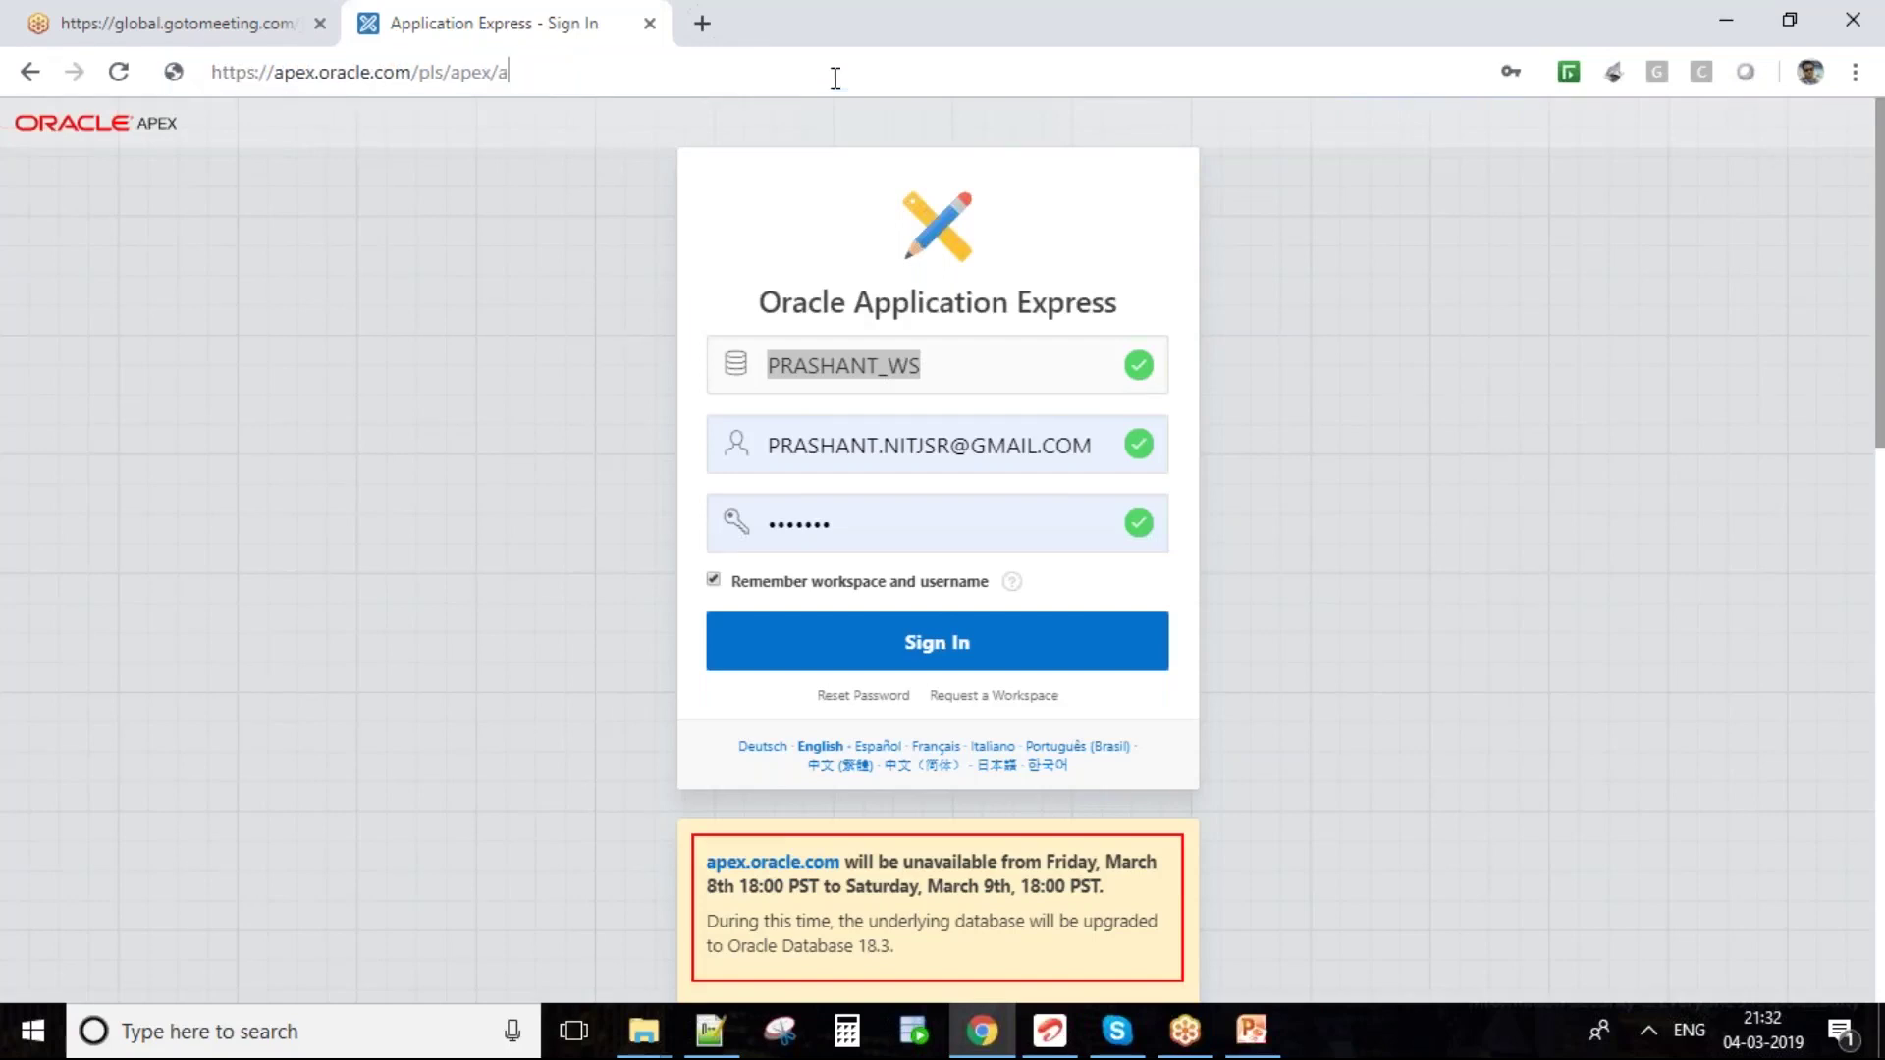
pyautogui.write('pex')
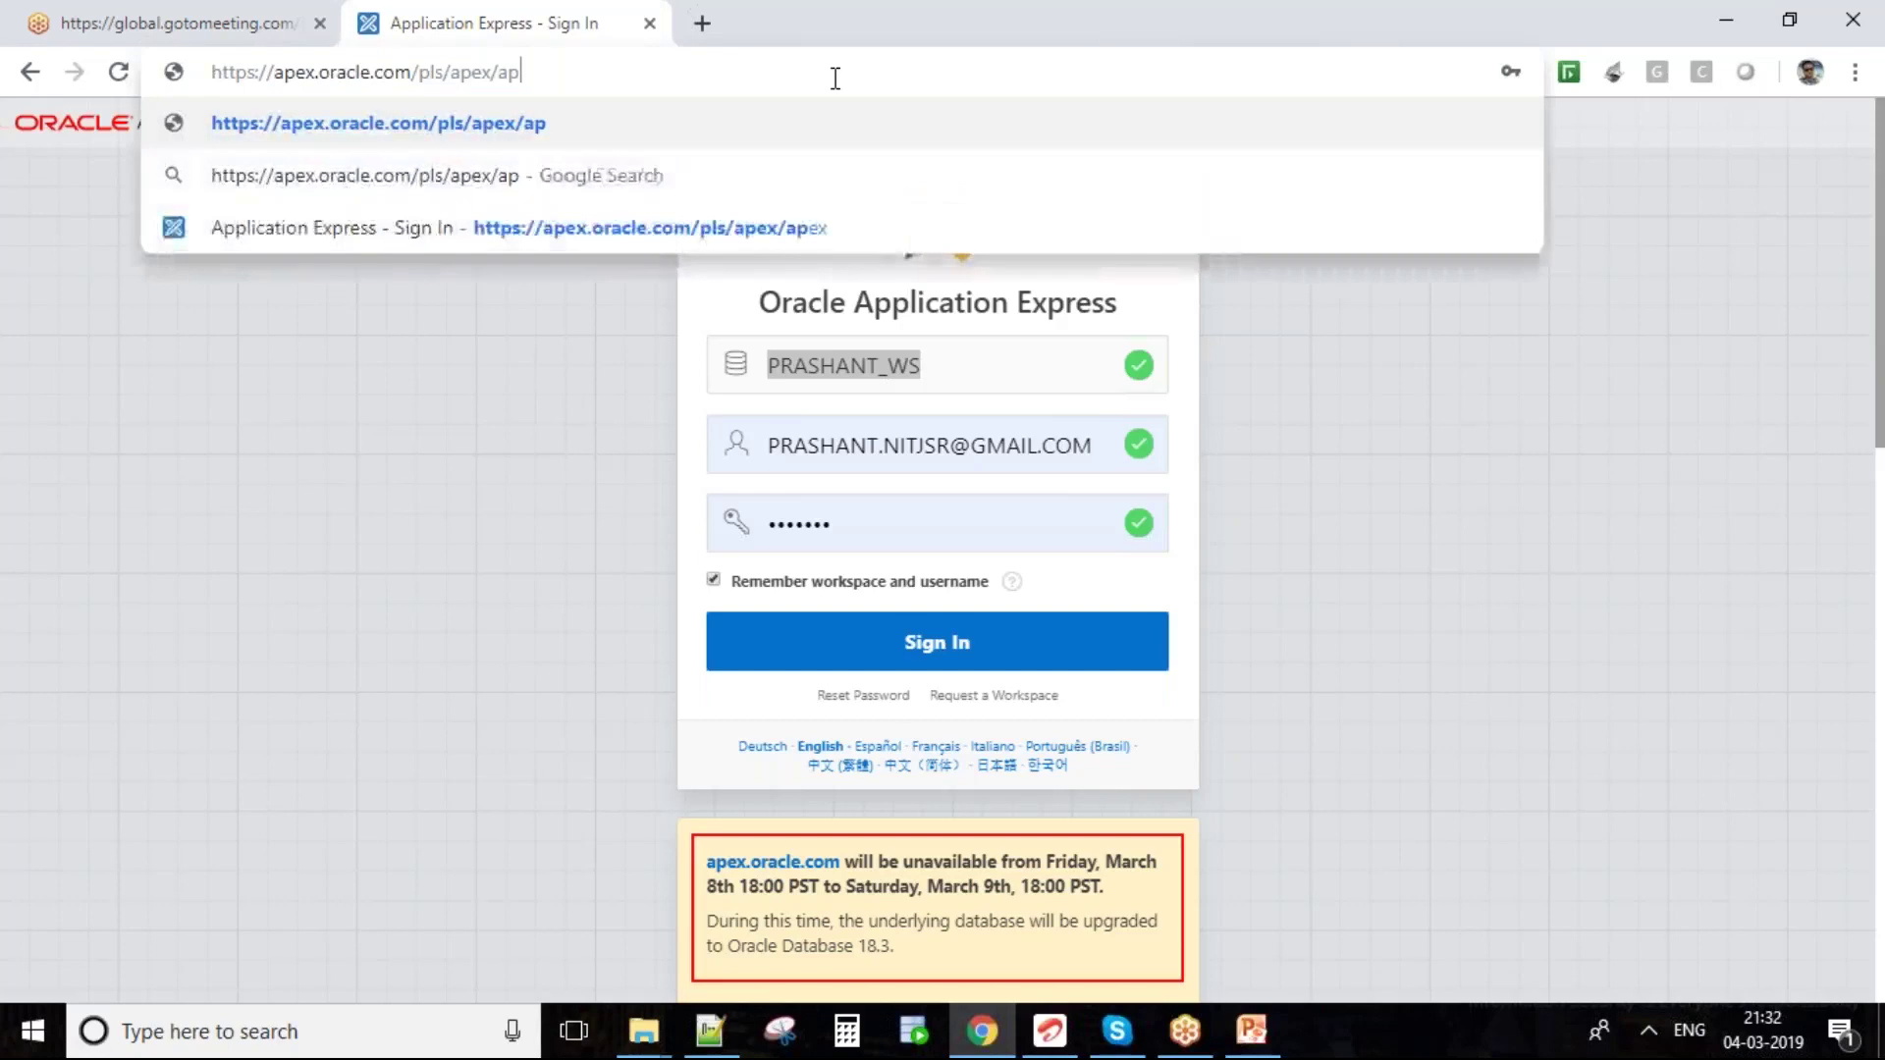
pyautogui.write('_admin')
pyautogui.press('Return')
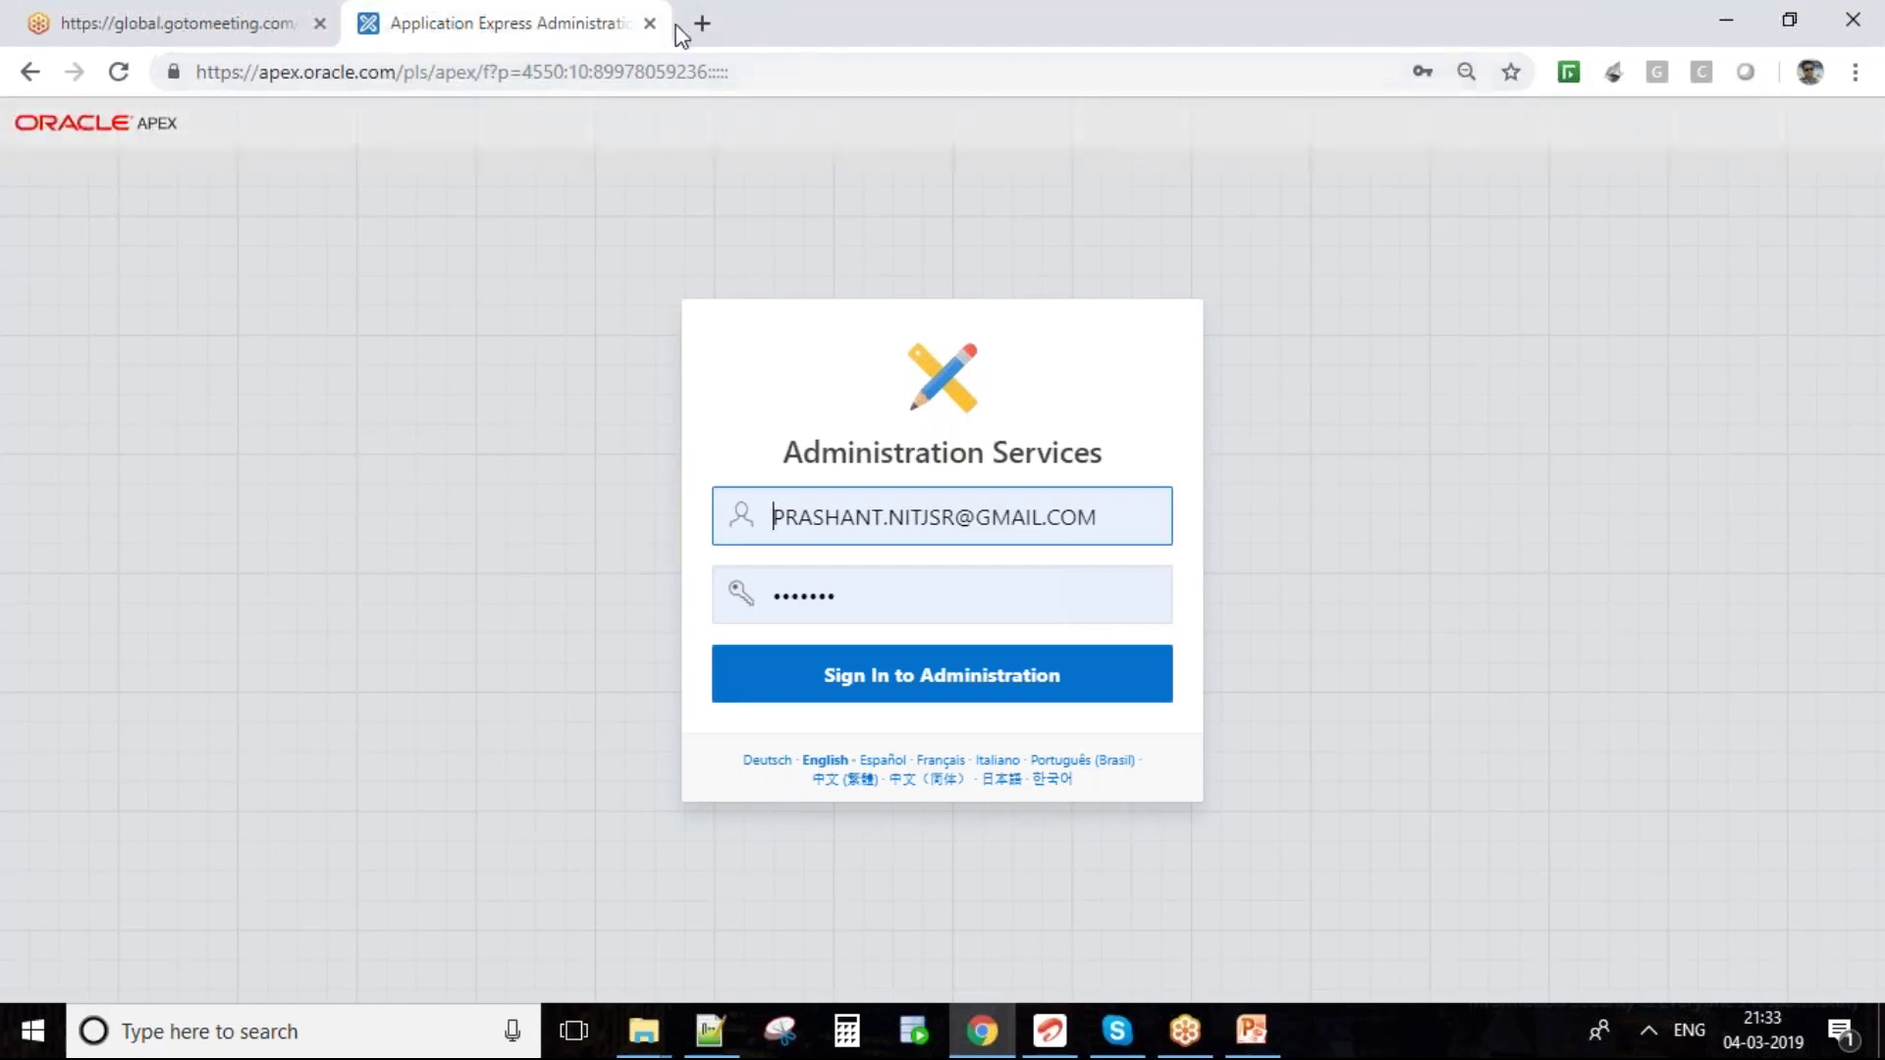
# - Go to apex.oracle.com and sign in to the remembered workspace with the prefilled credentials
pyautogui.click(685, 61)
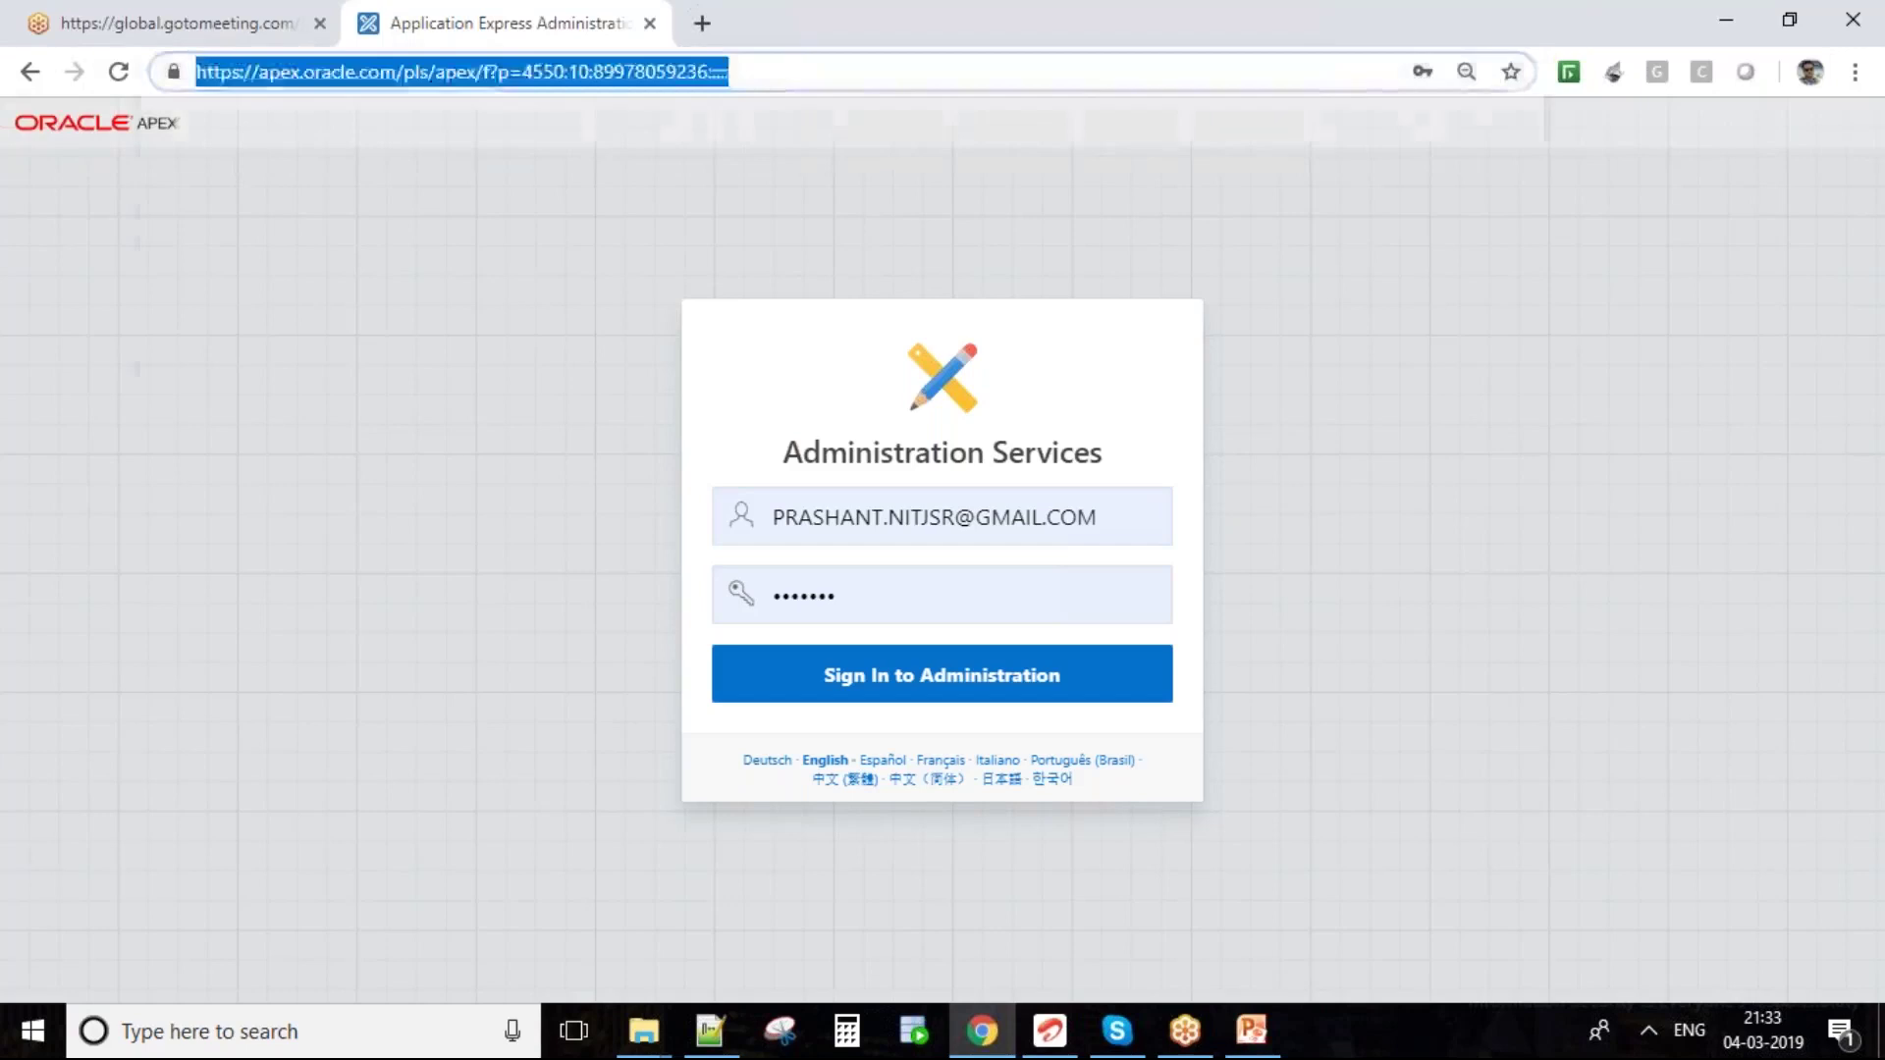
pyautogui.write('ap')
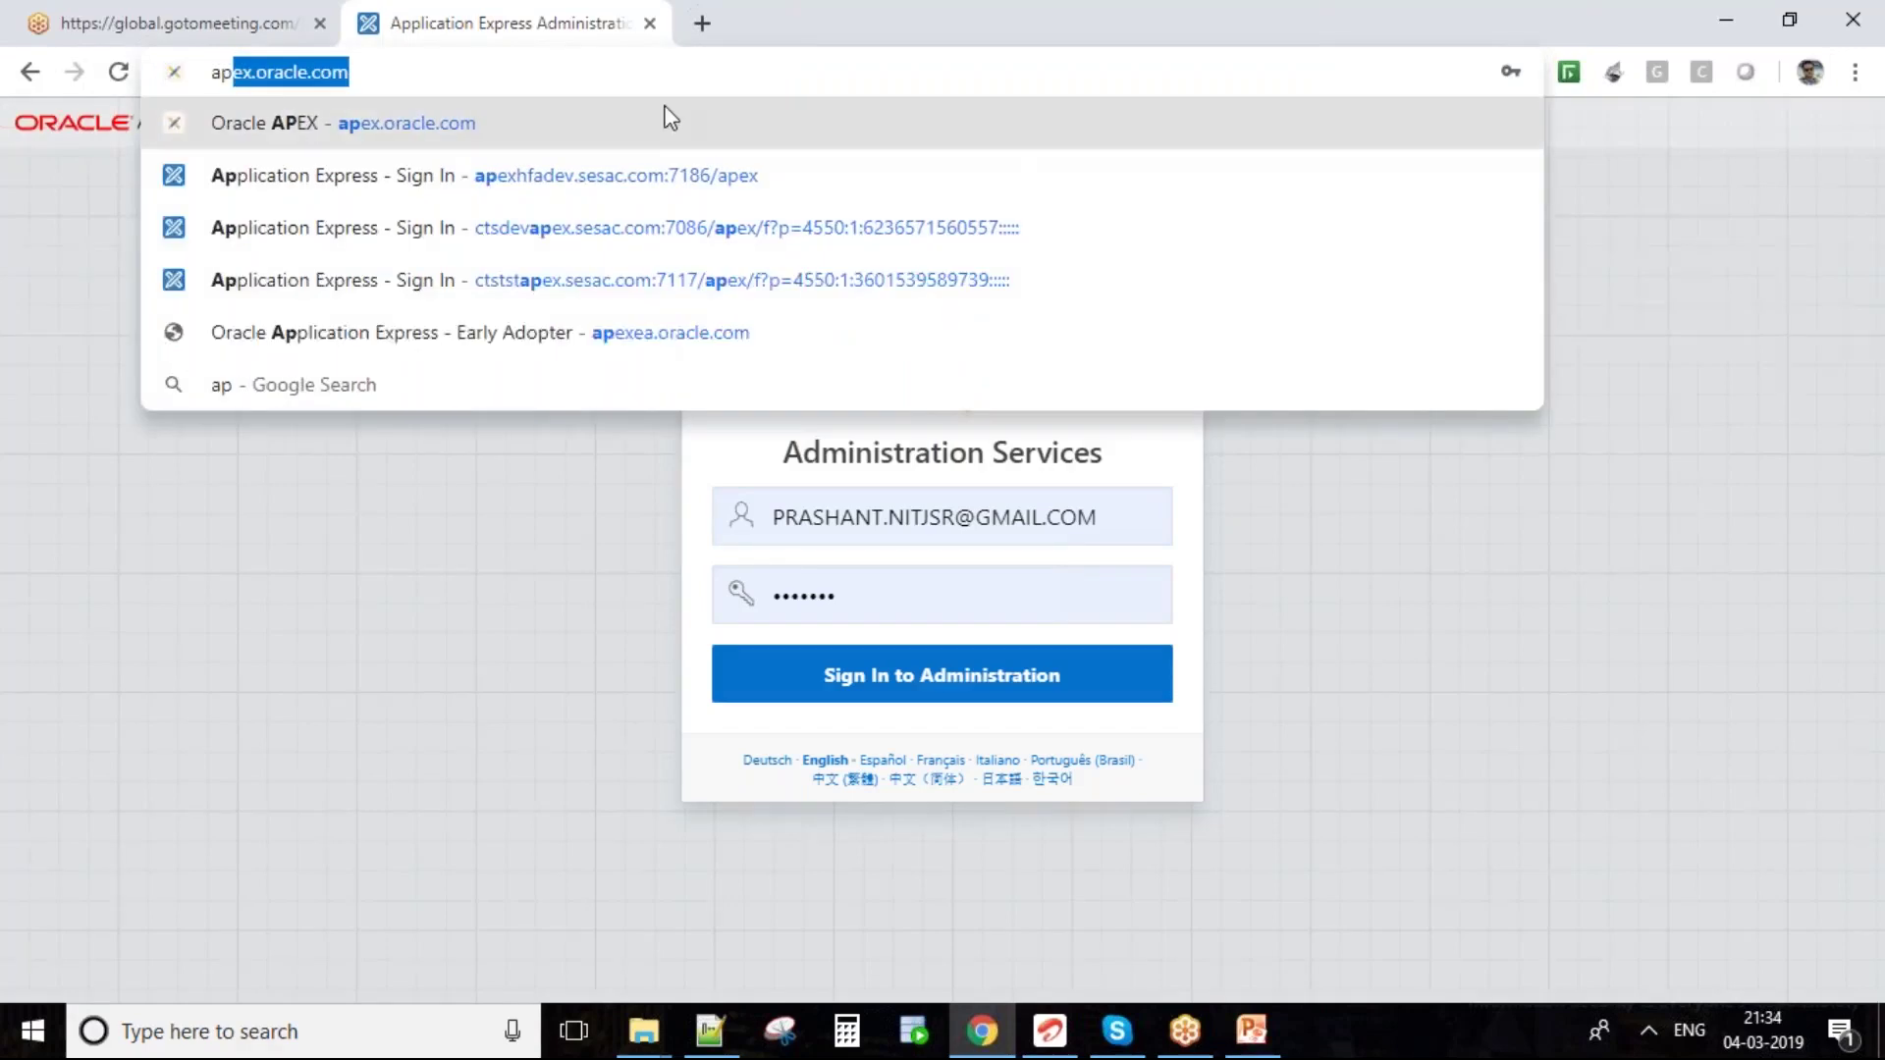
pyautogui.press('Return')
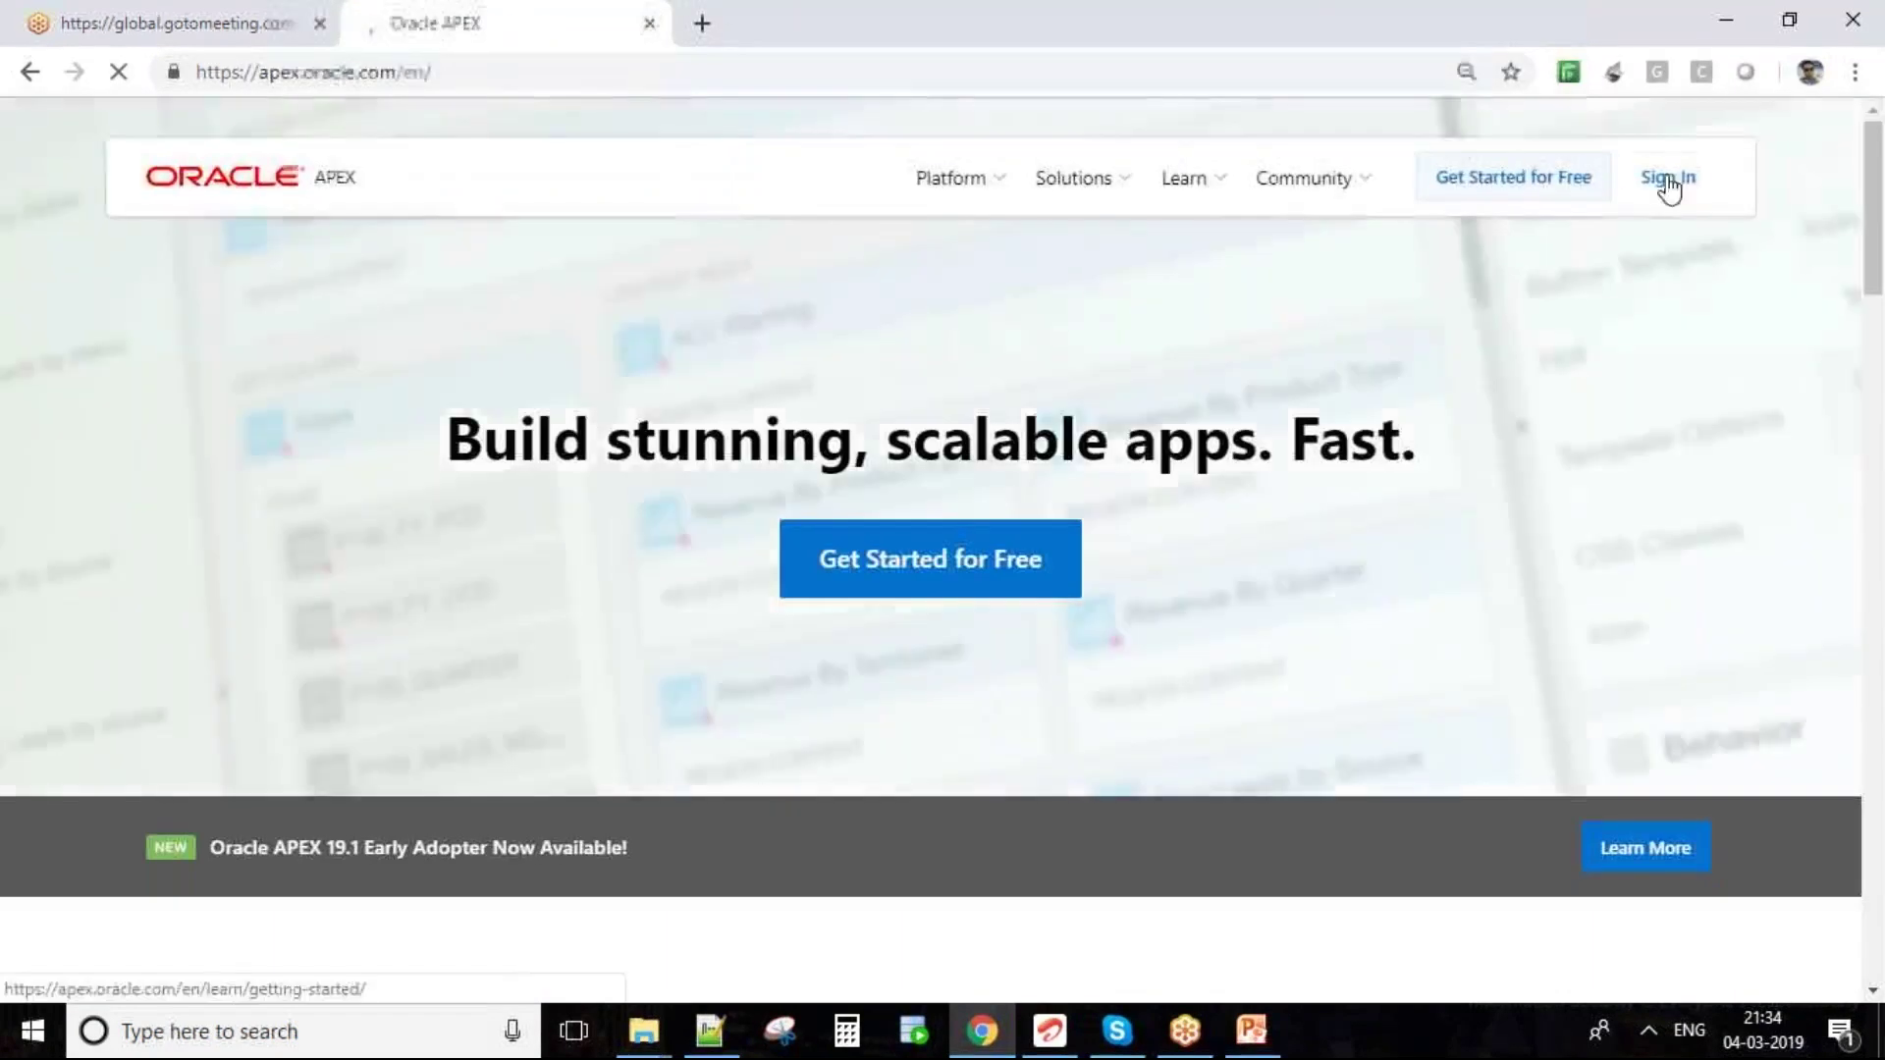
pyautogui.click(1668, 182)
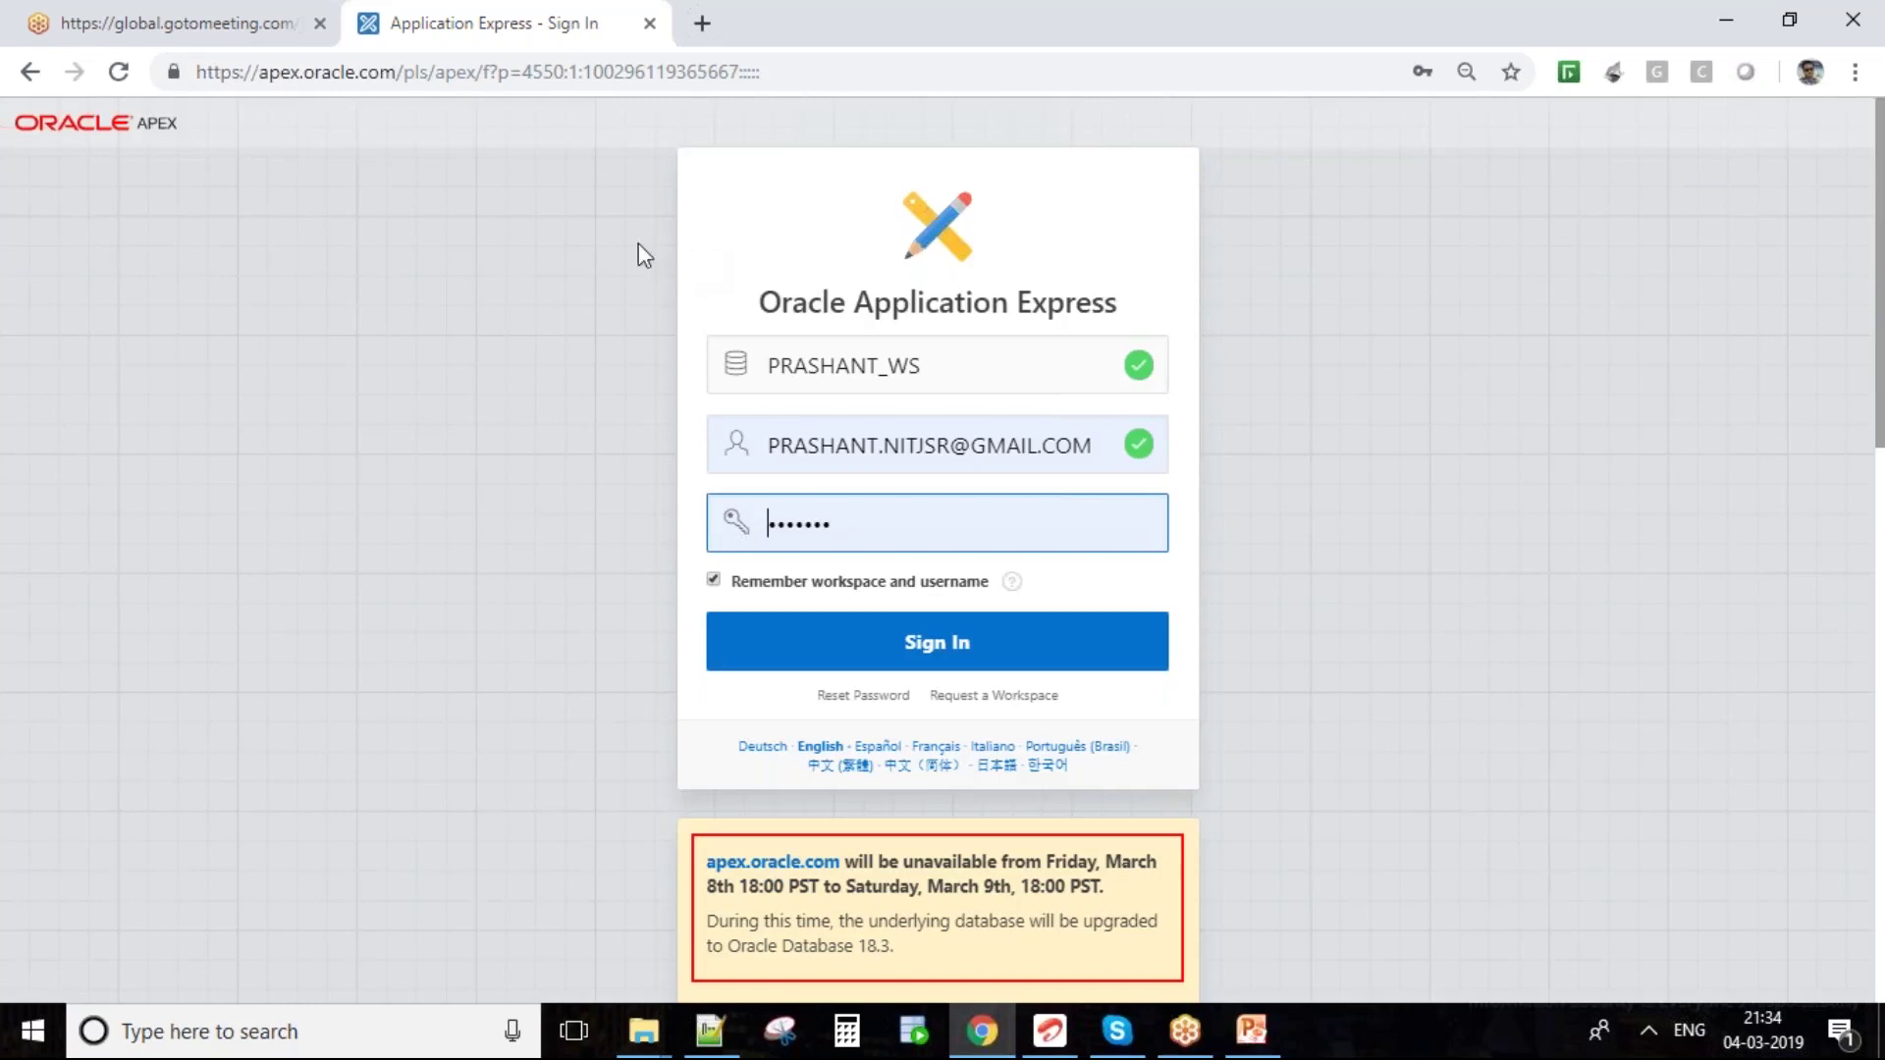
pyautogui.moveTo(398, 72); pyautogui.dragTo(196, 71)
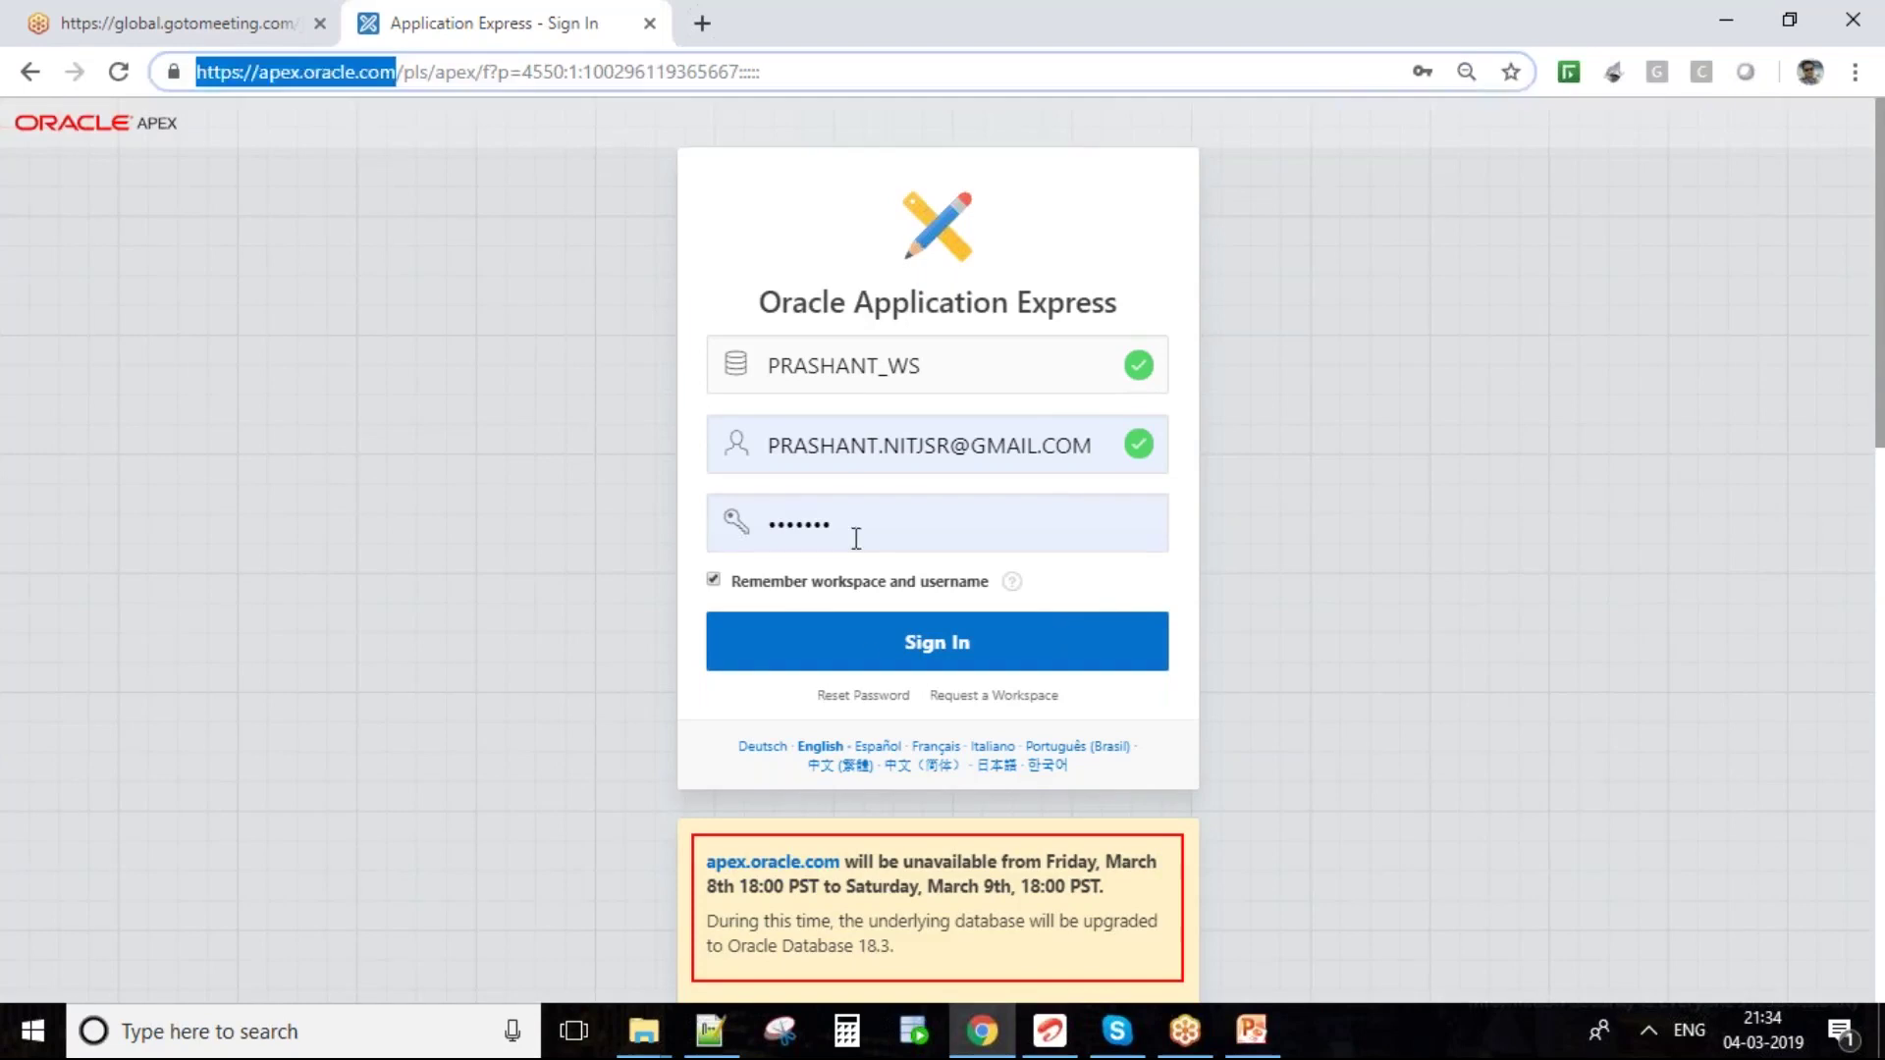
pyautogui.click(872, 660)
pyautogui.click(872, 659)
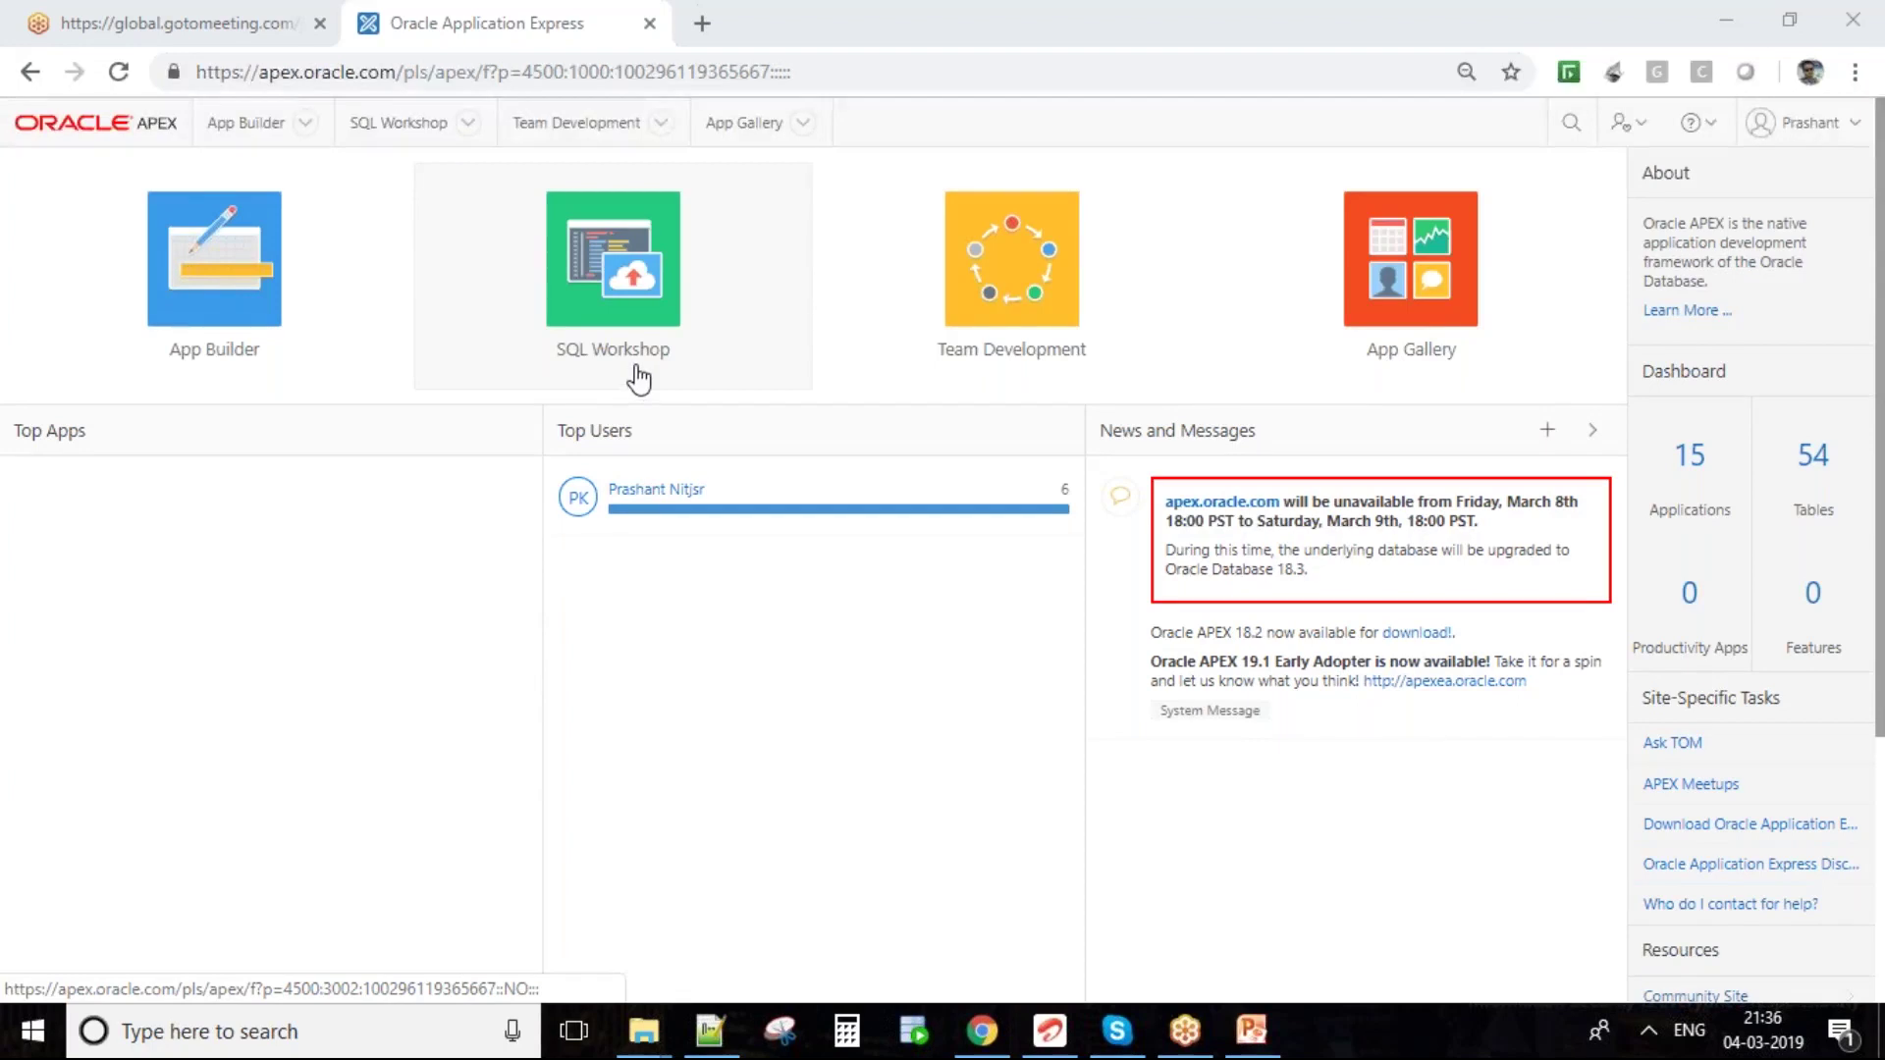
# - Open SQL Commands in the SQL Workshop and check which schemas are available for running statements
pyautogui.click(551, 205)
pyautogui.click(550, 206)
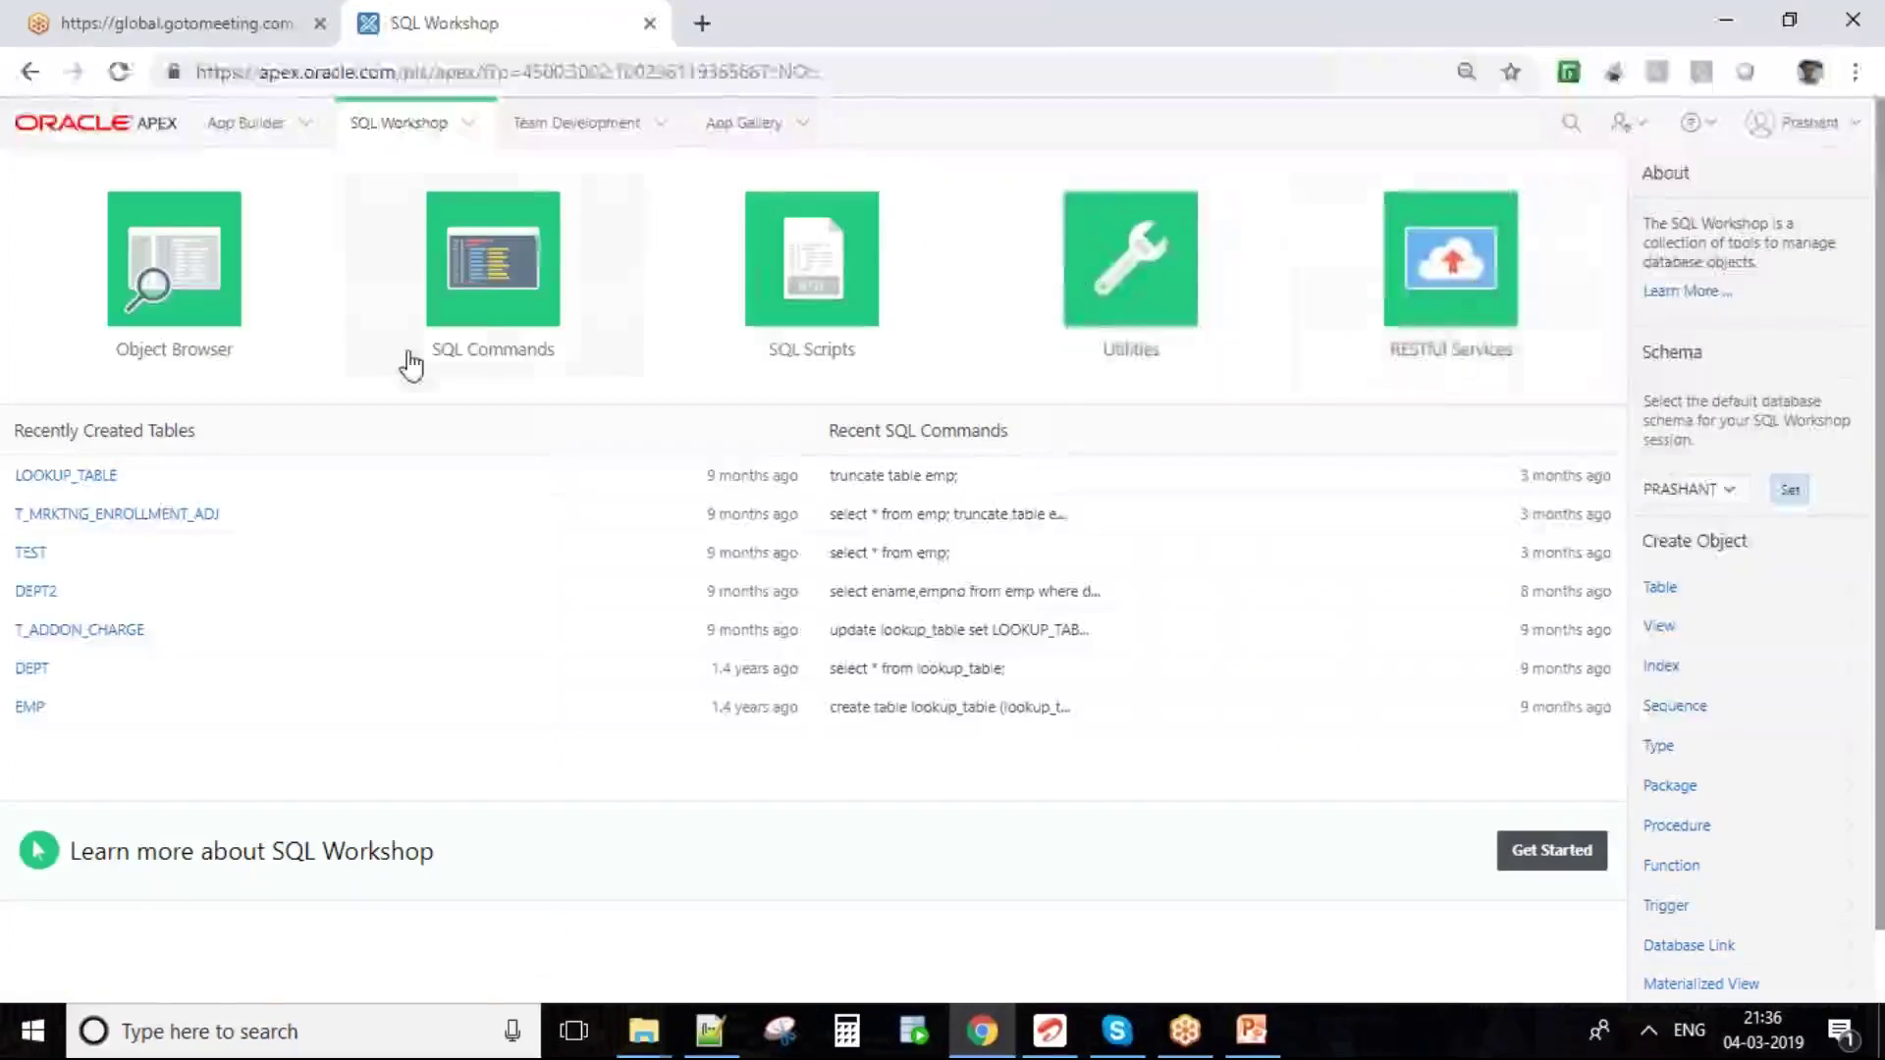
pyautogui.click(484, 295)
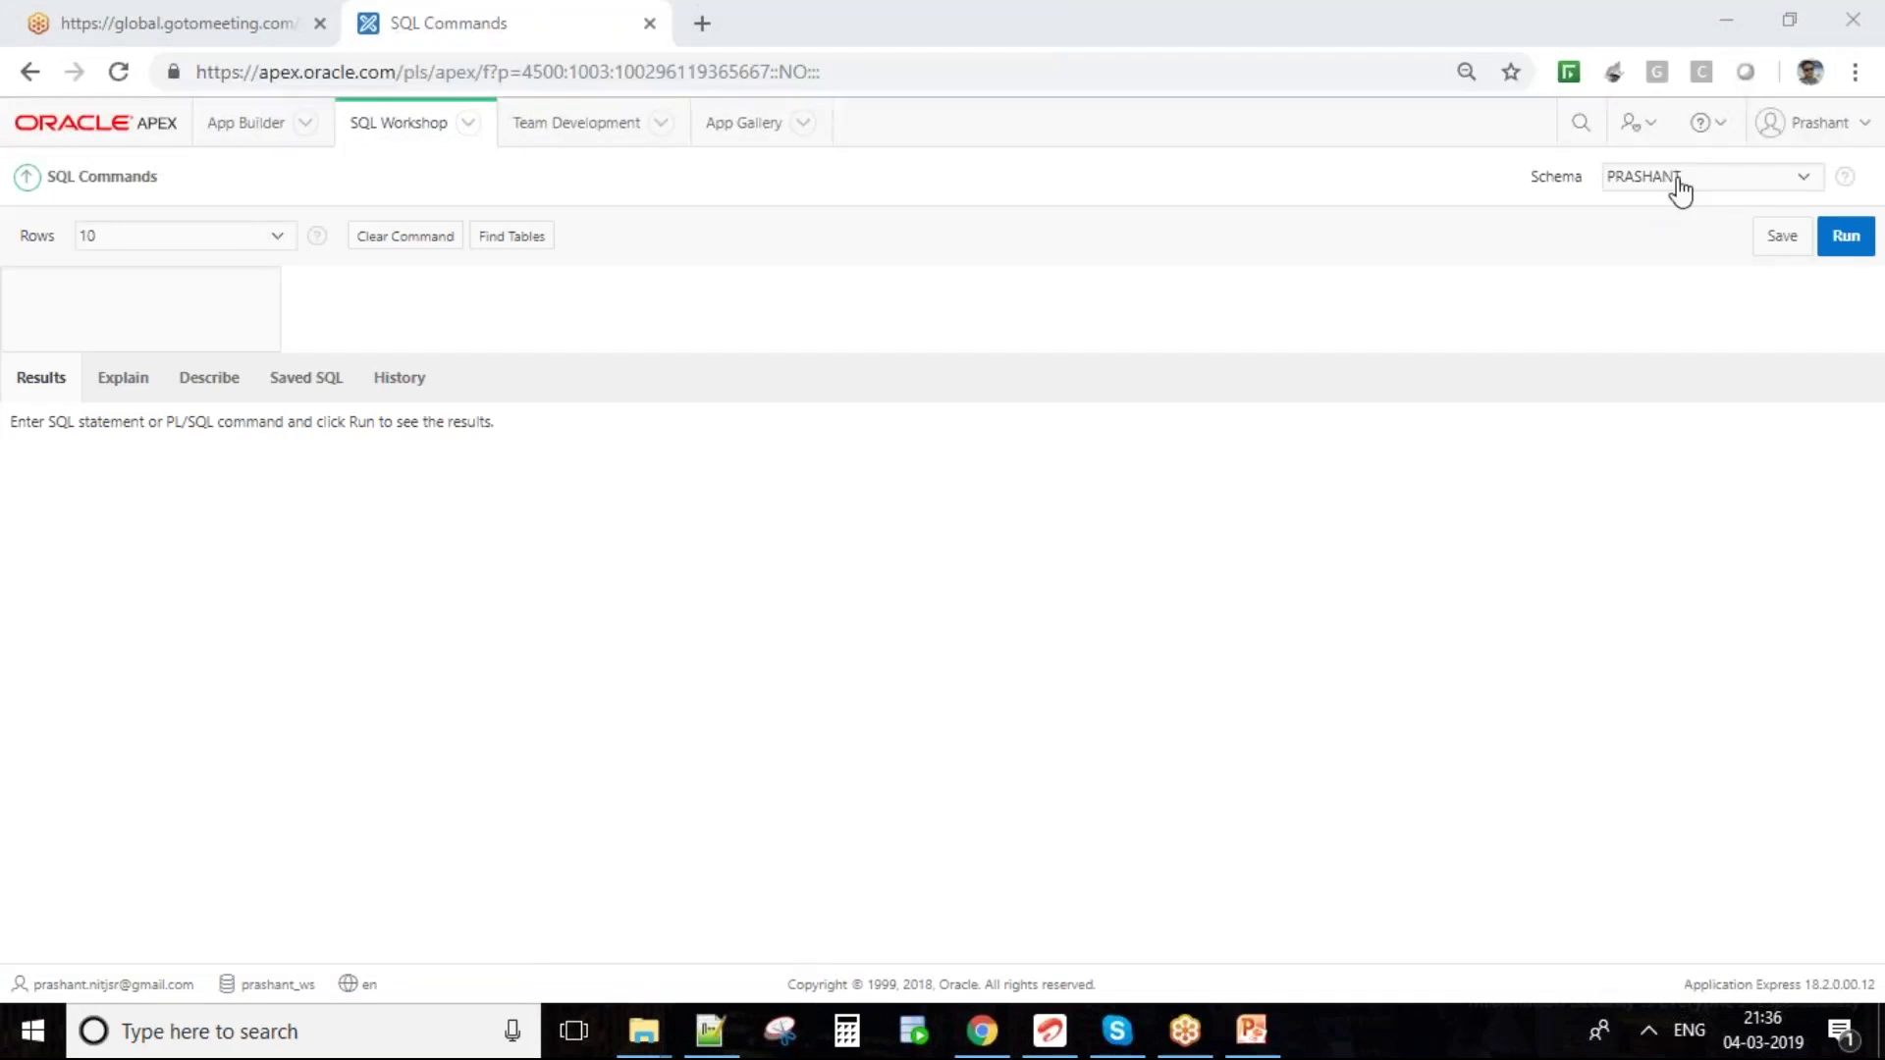
pyautogui.click(1681, 187)
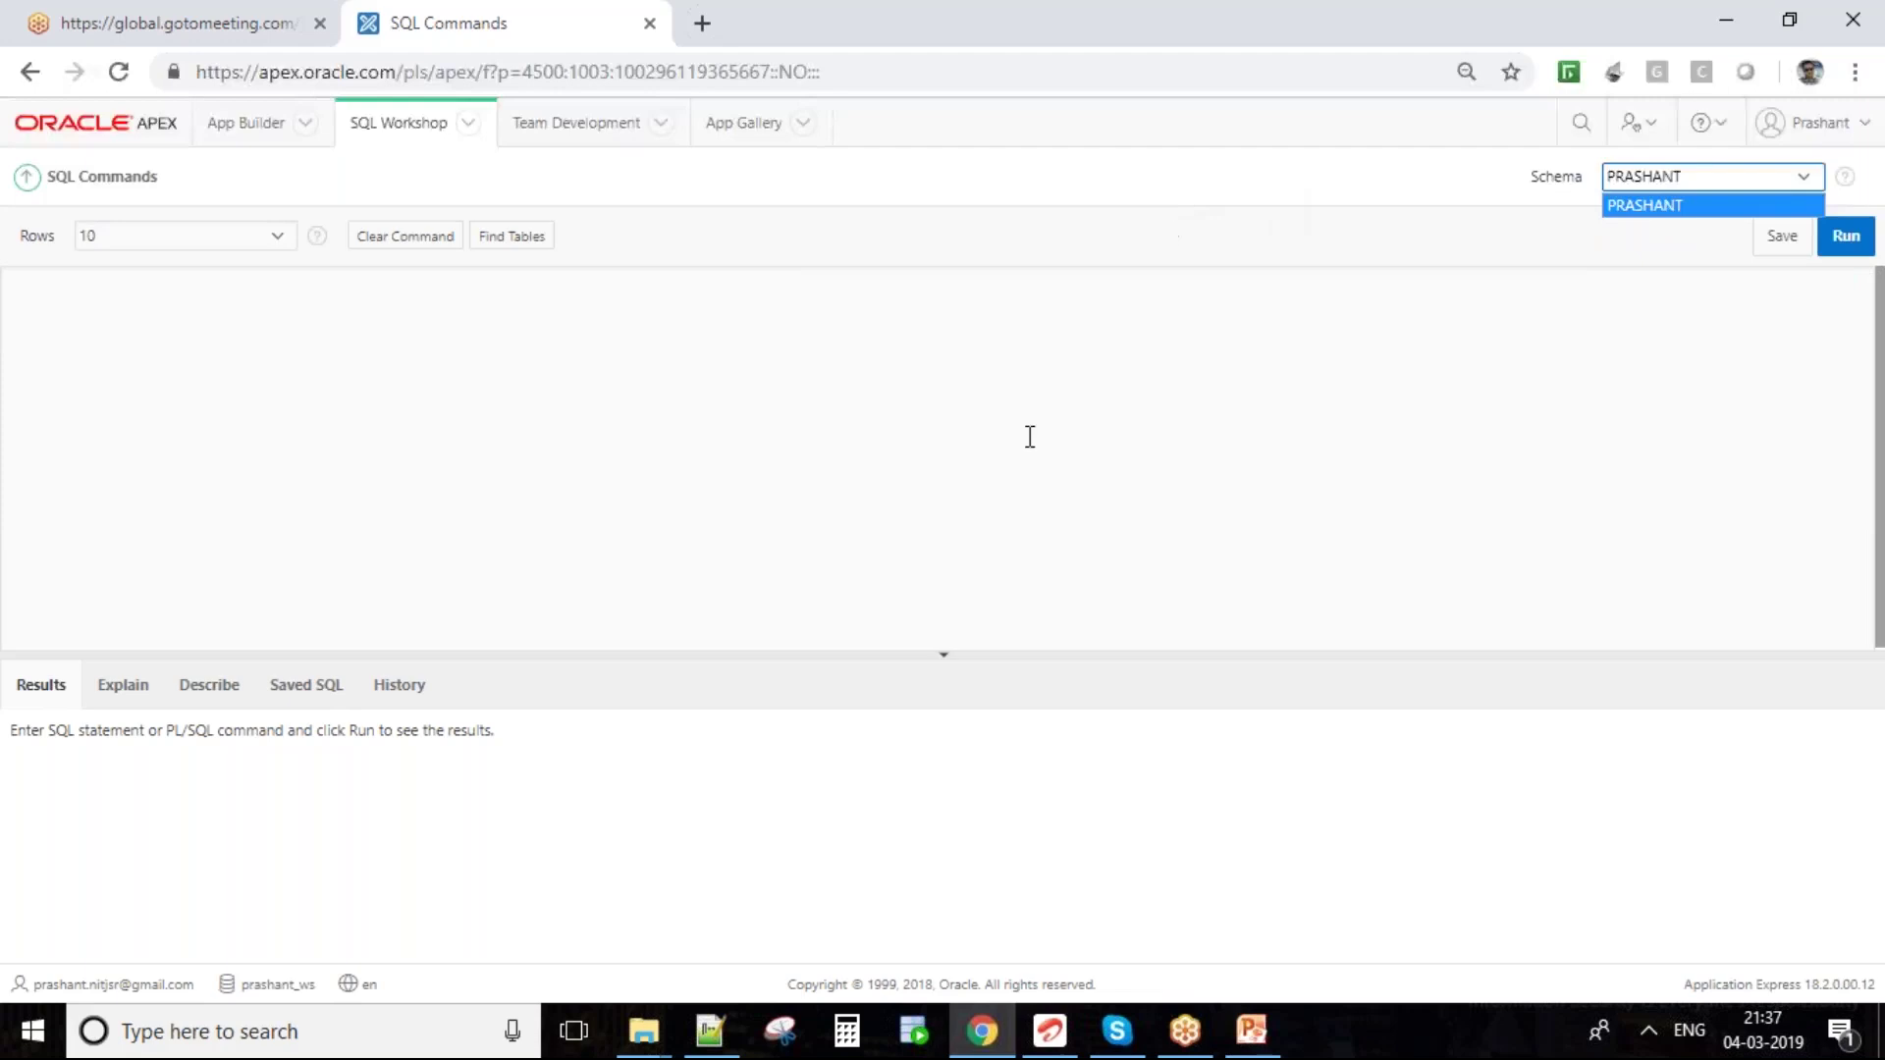
pyautogui.click(991, 468)
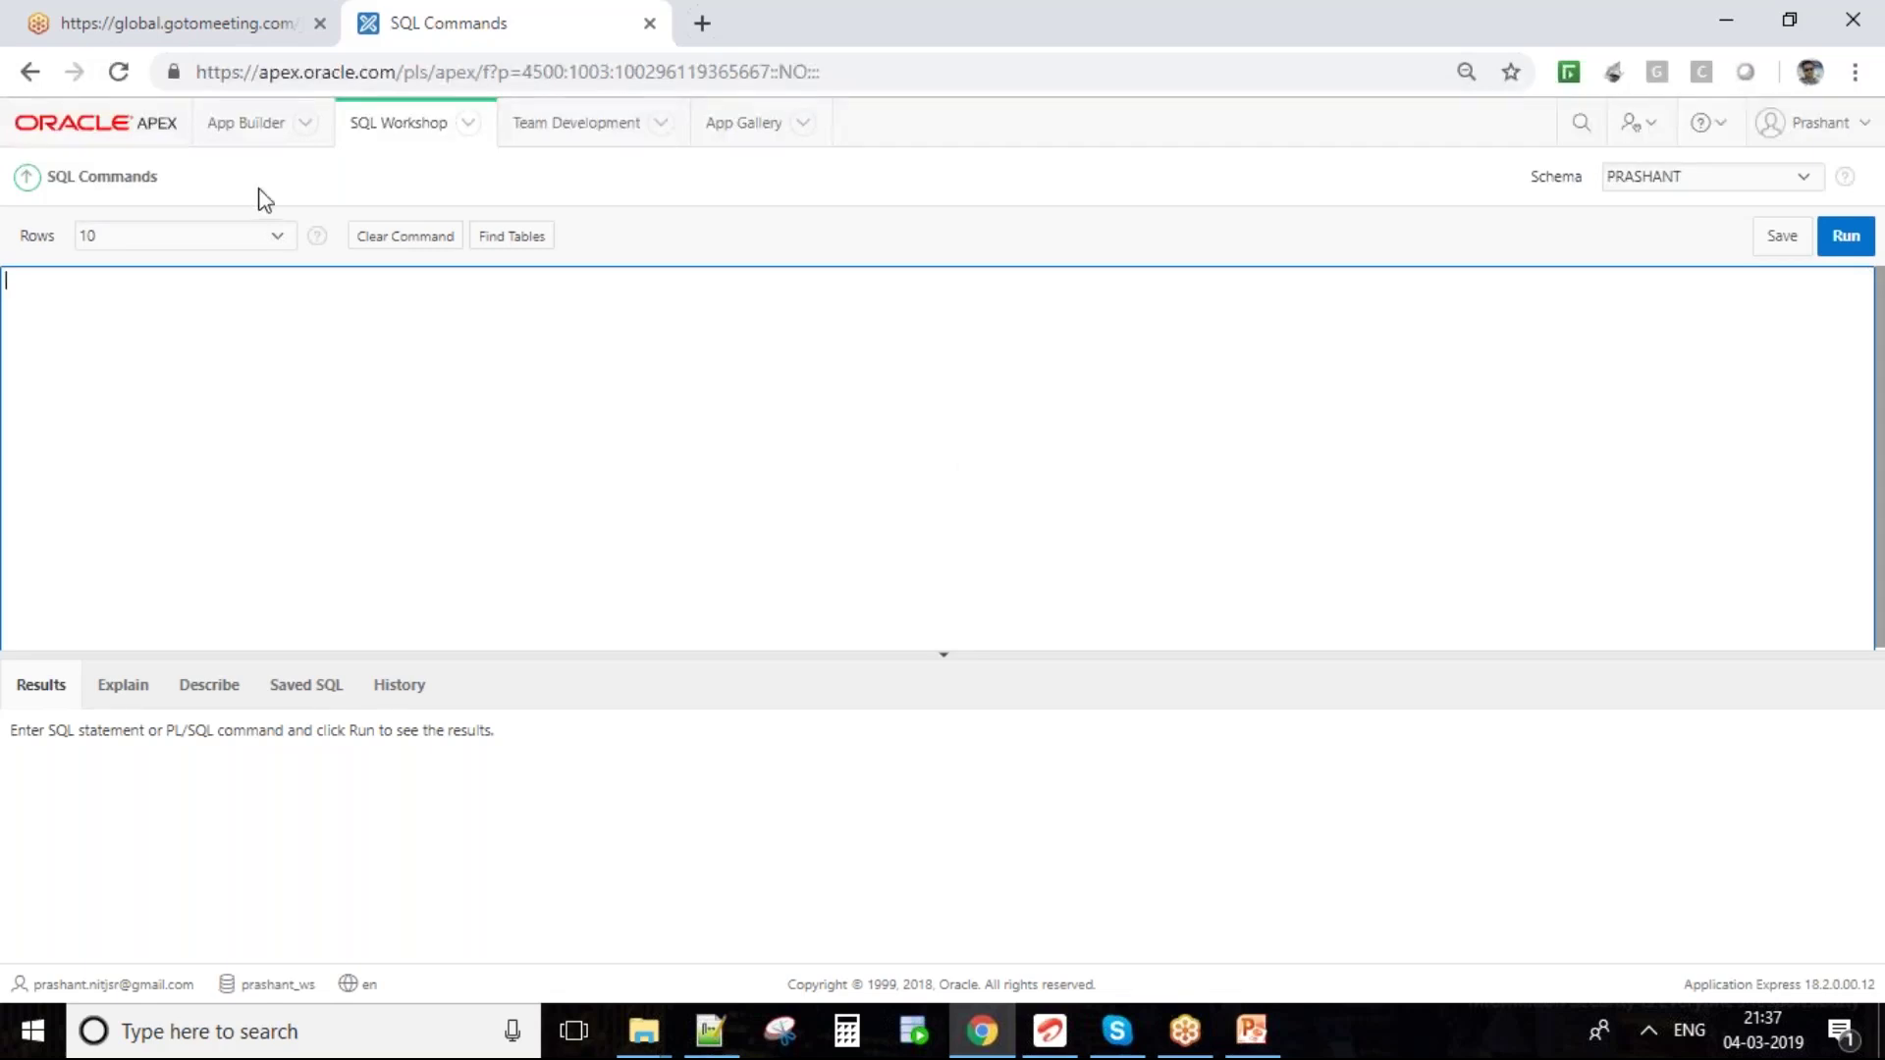
# - View the applications in App Builder and return to the workspace home page
pyautogui.click(263, 134)
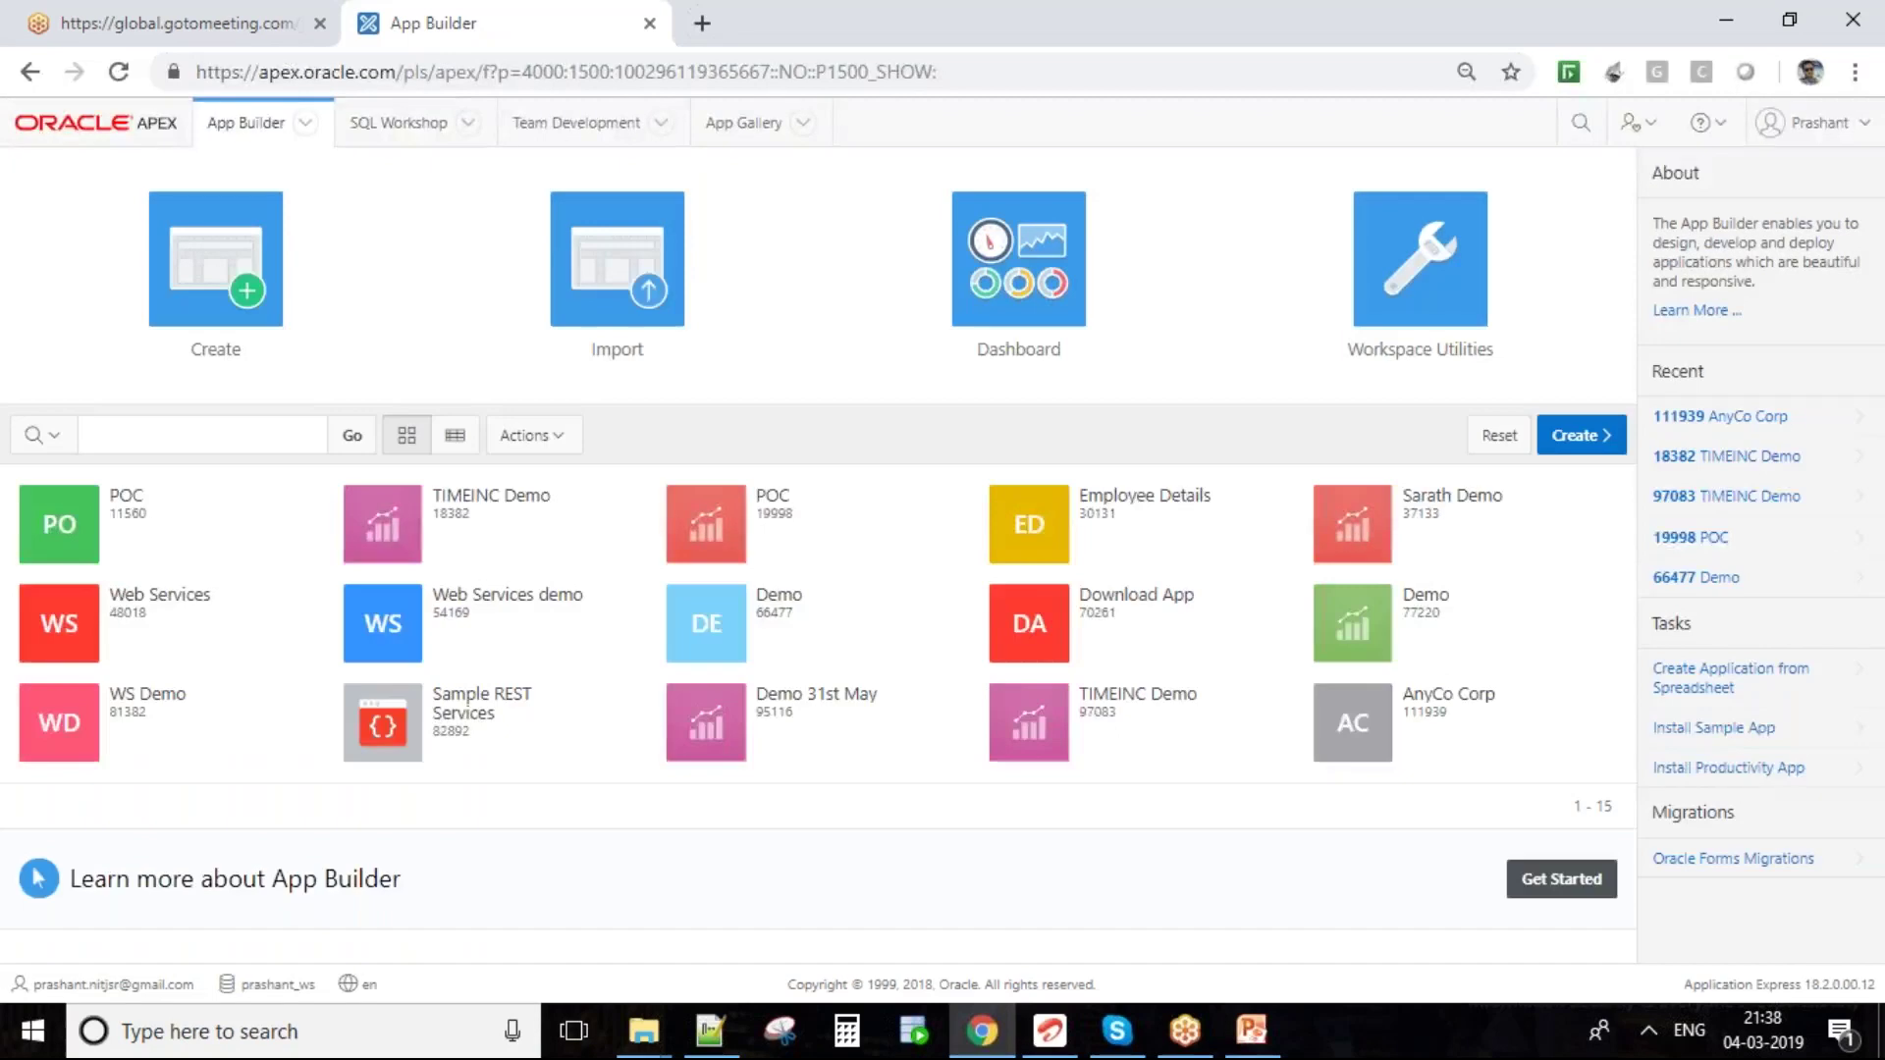
pyautogui.click(162, 132)
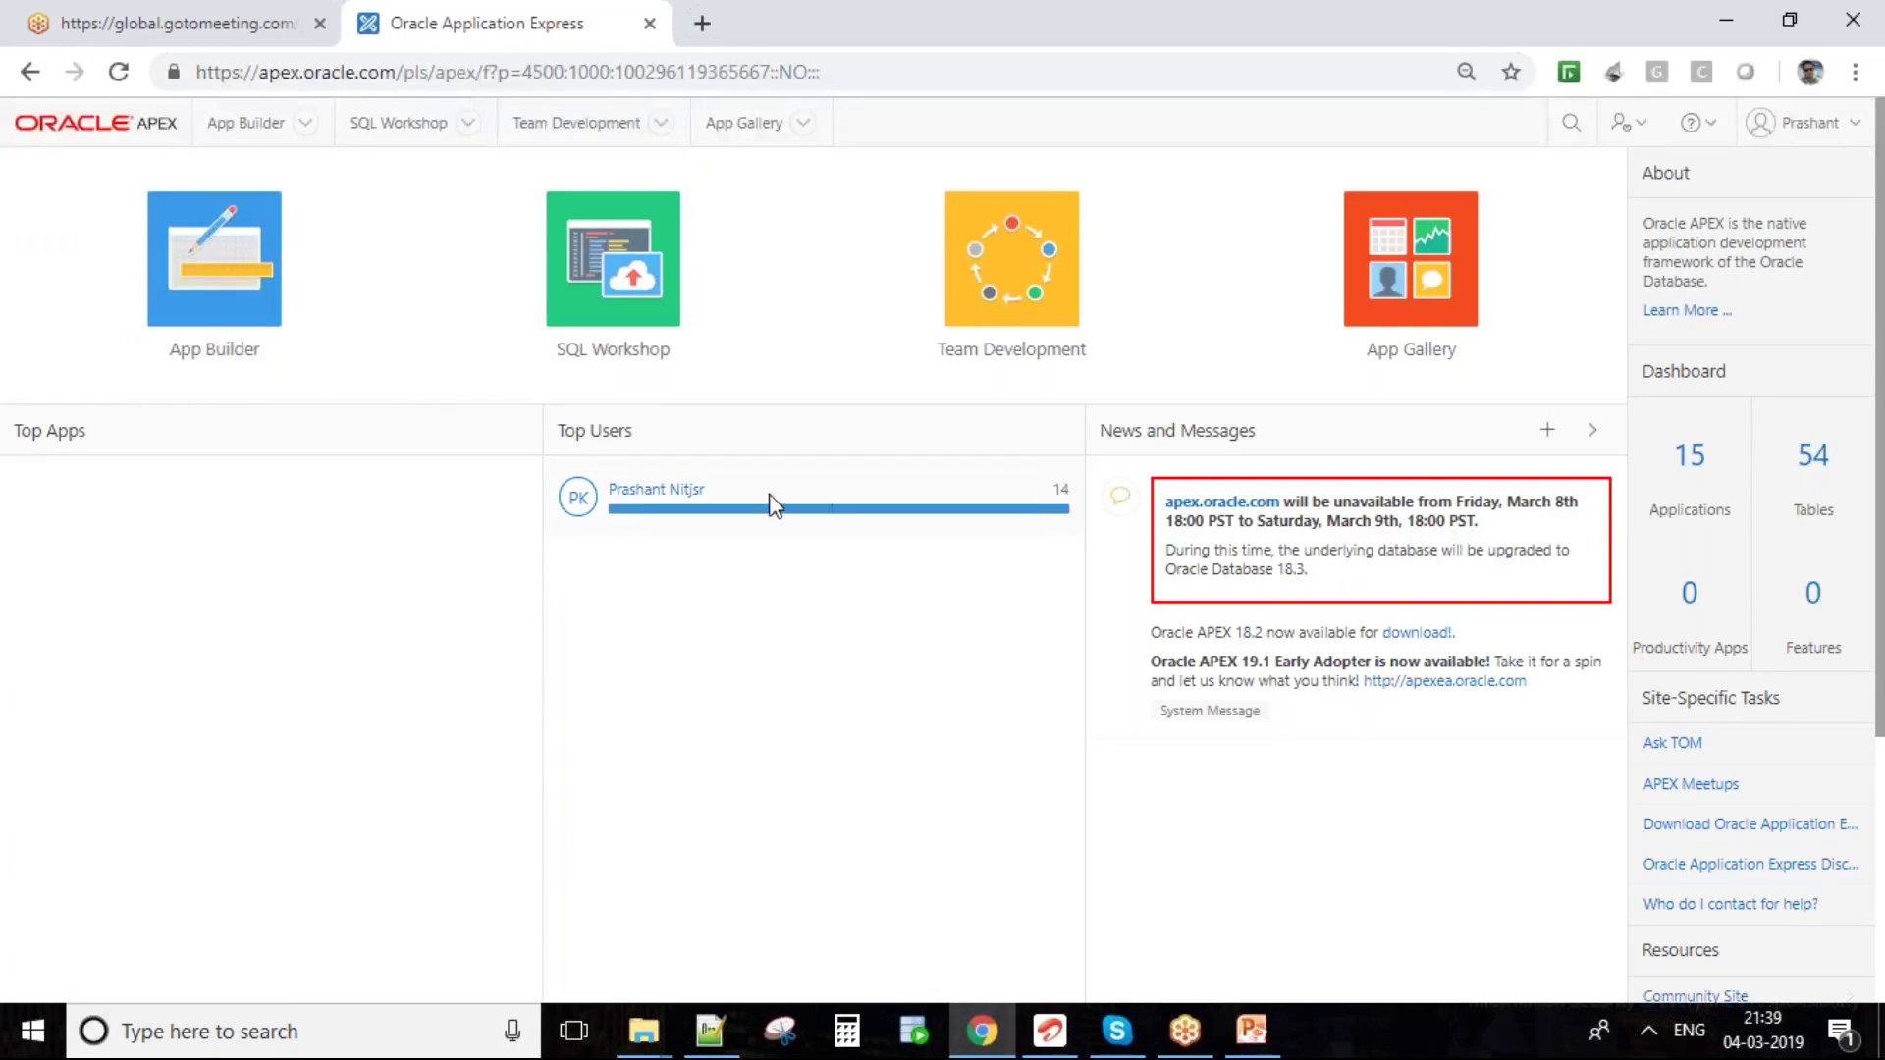
# - Examine the home page's Top Users activity, the News and Messages notices, and the dashboard and resource links
pyautogui.doubleClick(1061, 488)
pyautogui.scroll(-1, 1300, 764)
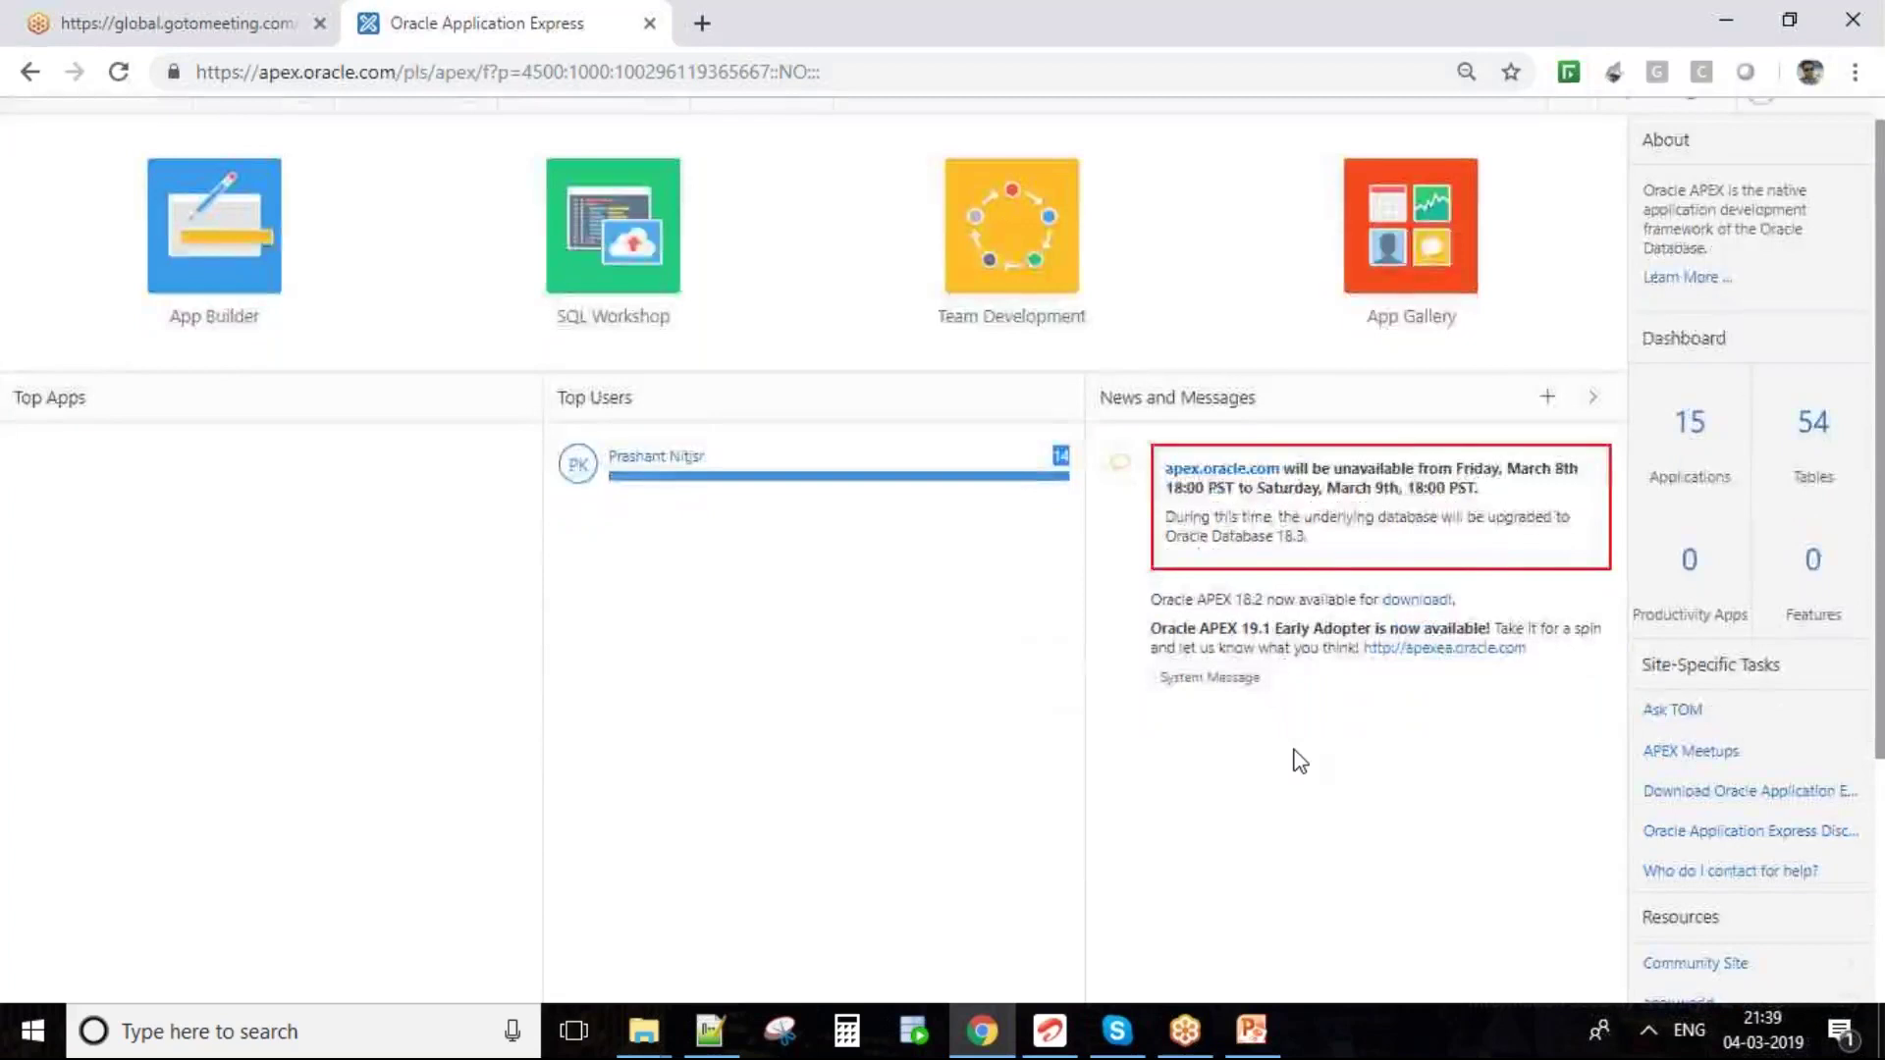
pyautogui.scroll(-3, 1296, 756)
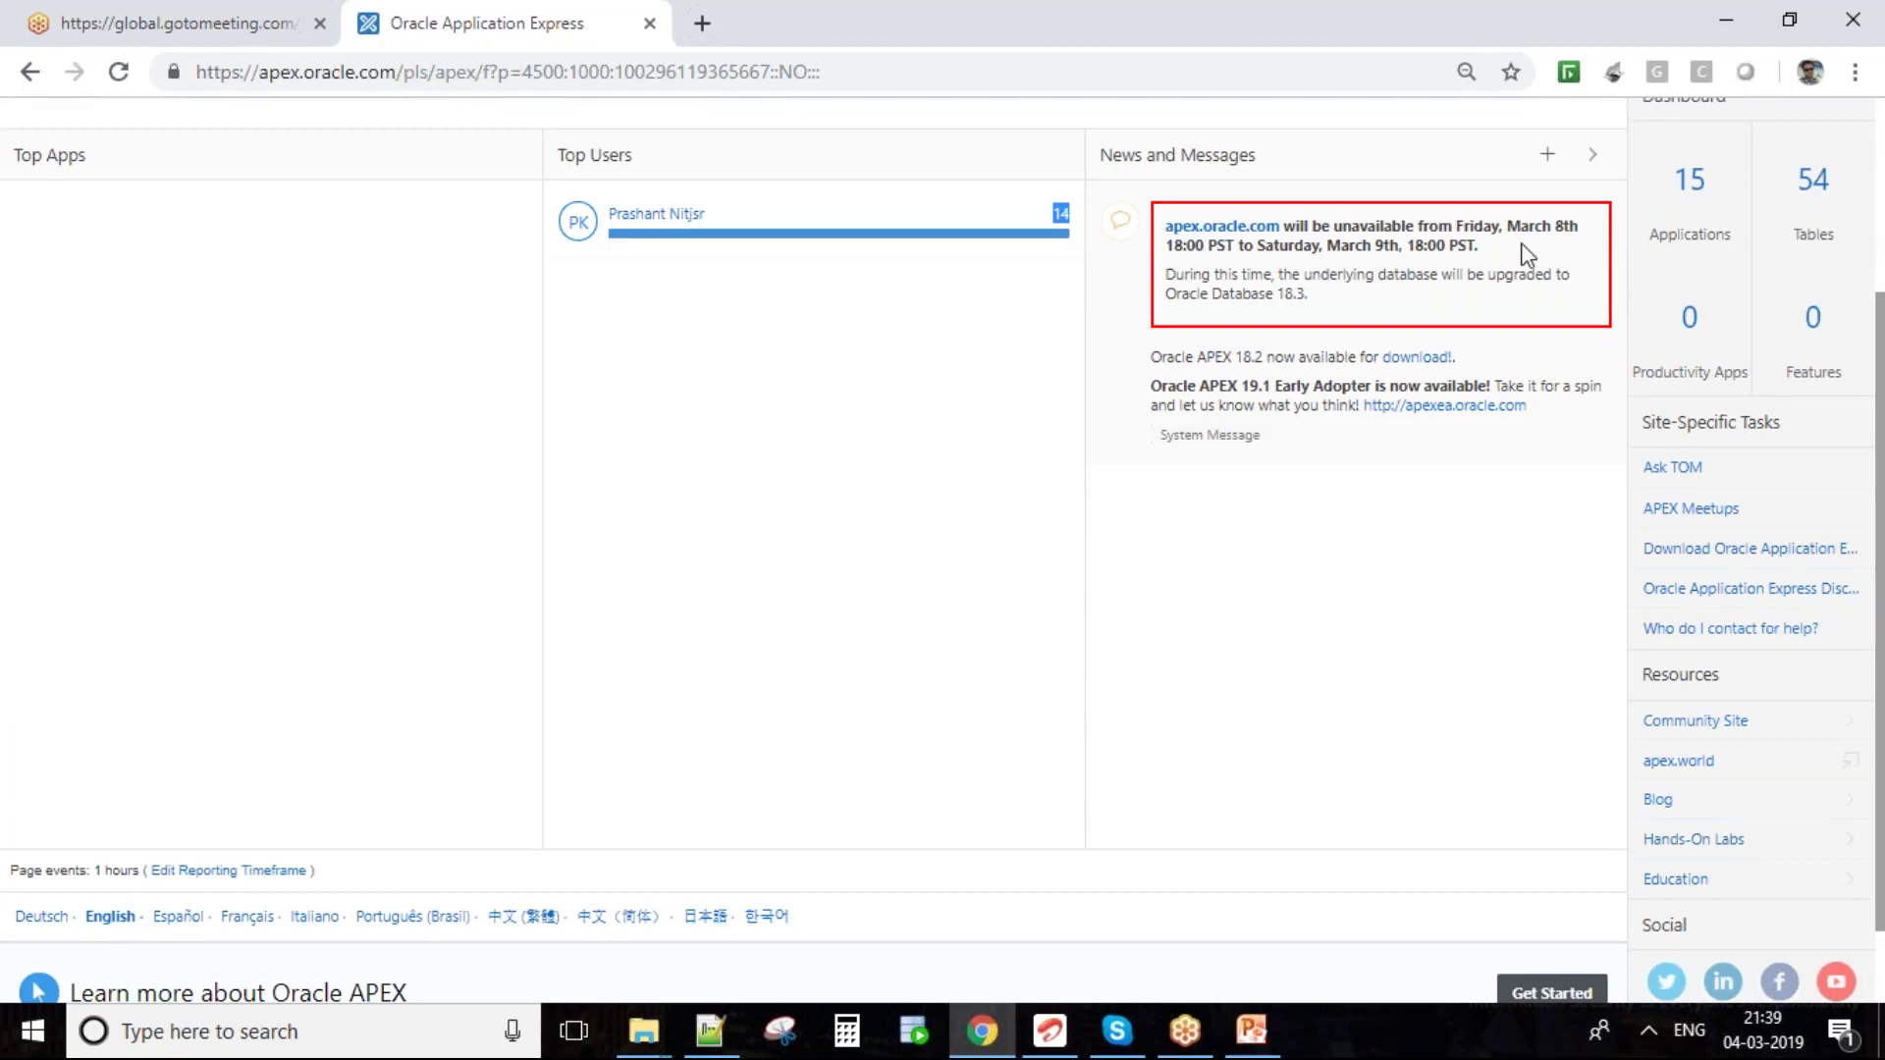
pyautogui.moveTo(1164, 246); pyautogui.dragTo(1195, 245)
pyautogui.moveTo(1552, 226); pyautogui.dragTo(1416, 265)
pyautogui.click(1417, 265)
pyautogui.moveTo(1504, 234); pyautogui.dragTo(1510, 276)
pyautogui.click(1383, 318)
pyautogui.scroll(1, 1181, 590)
pyautogui.scroll(2, 1181, 590)
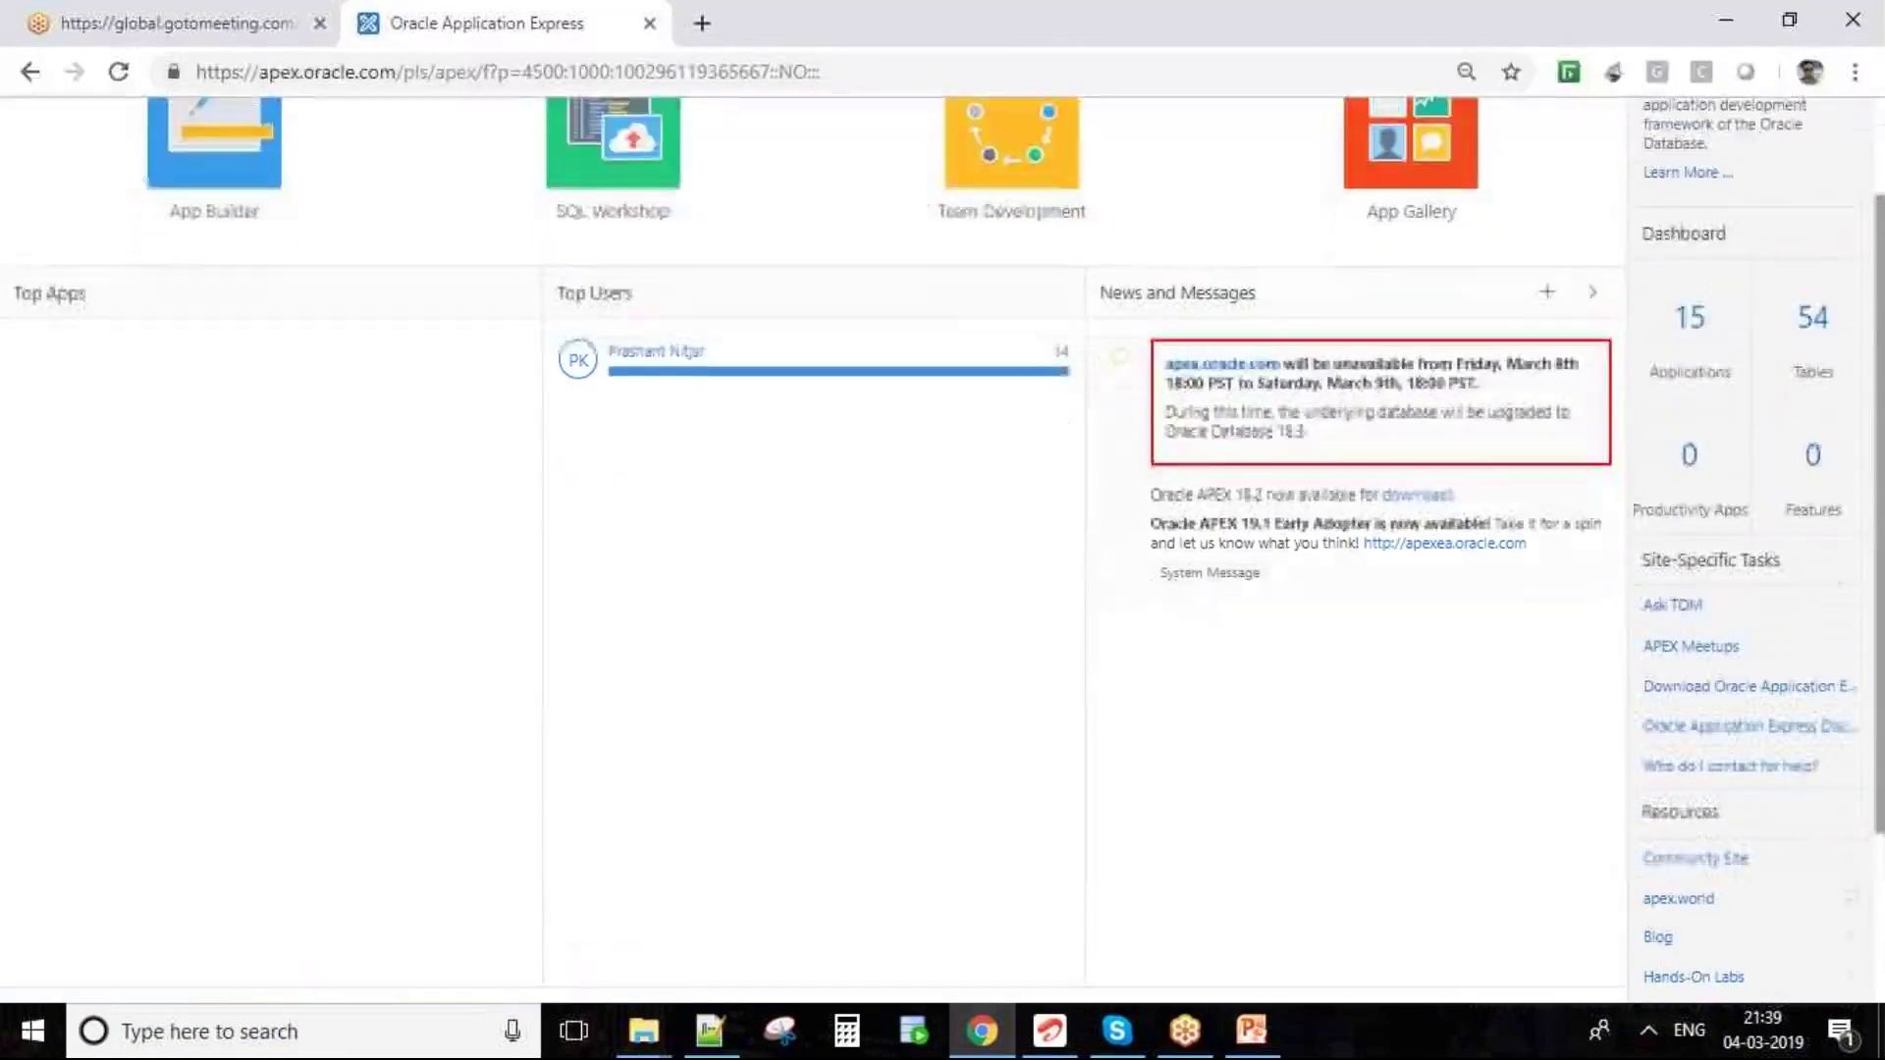
pyautogui.scroll(1, 1180, 590)
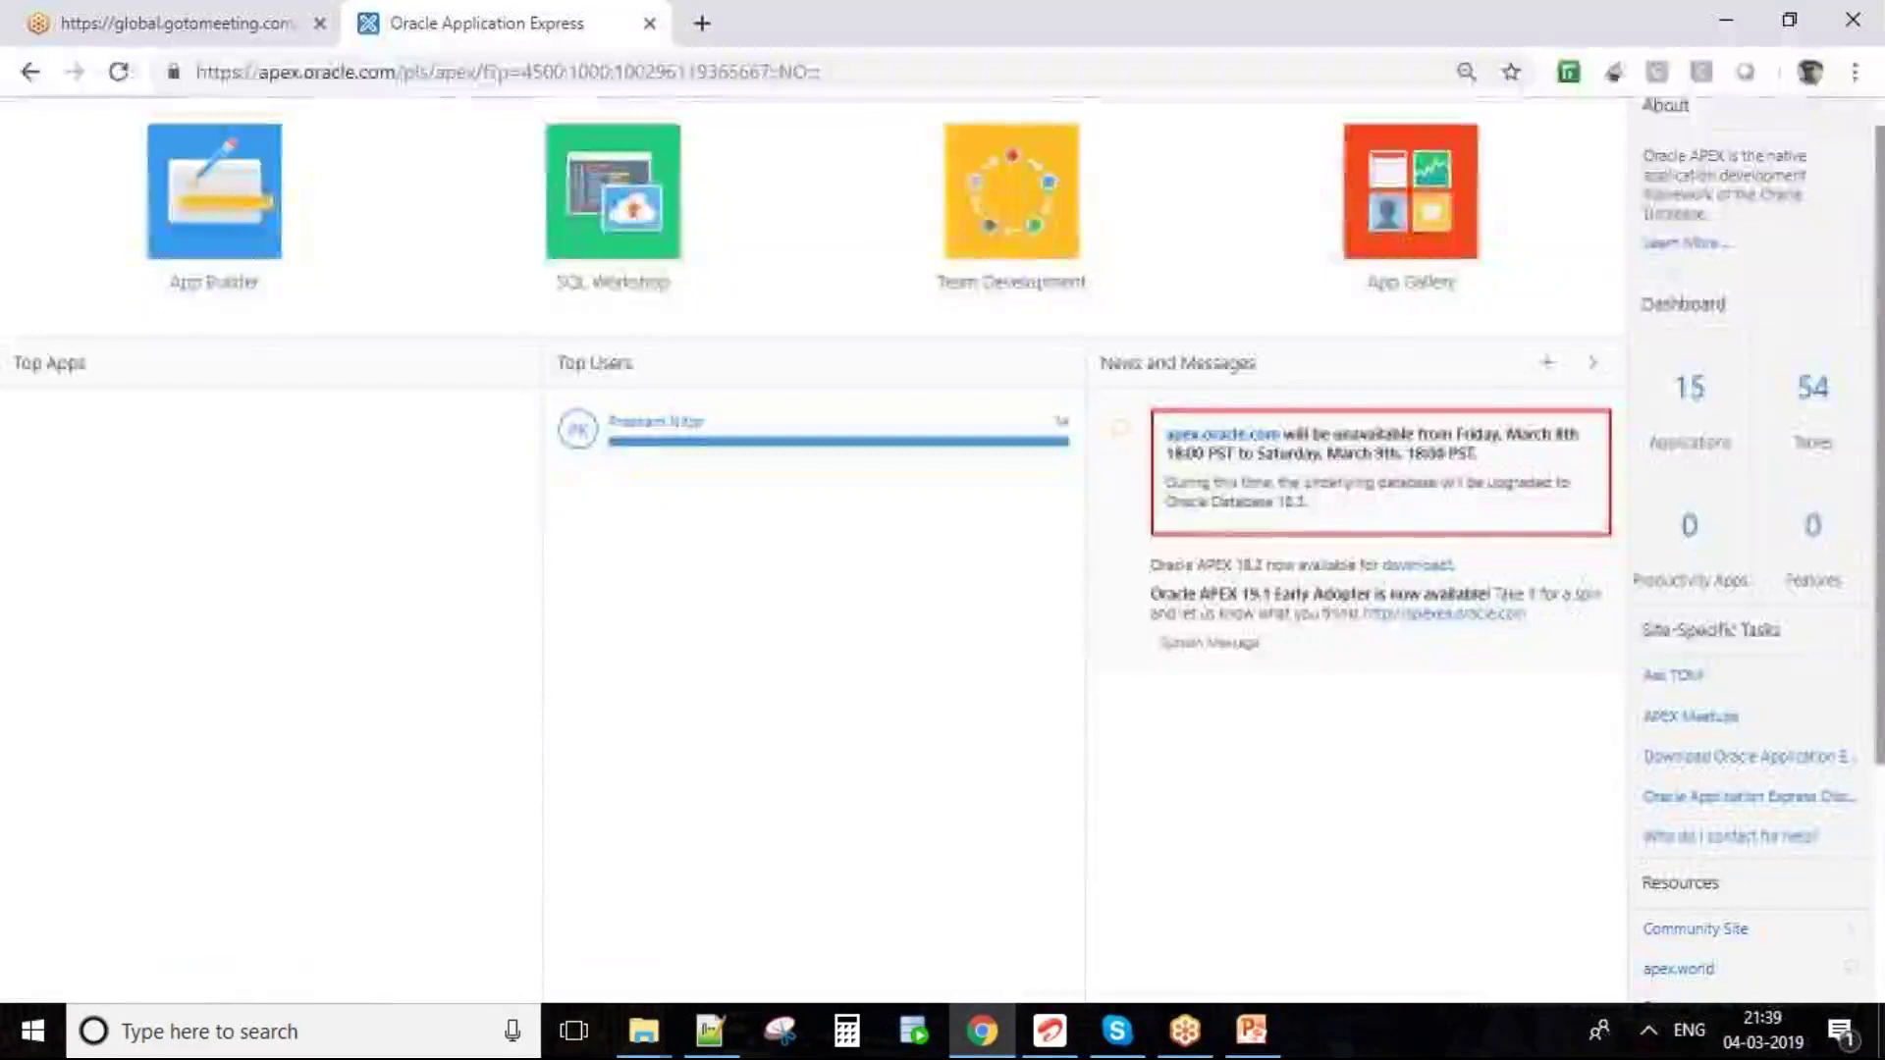
pyautogui.scroll(-2, 1547, 167)
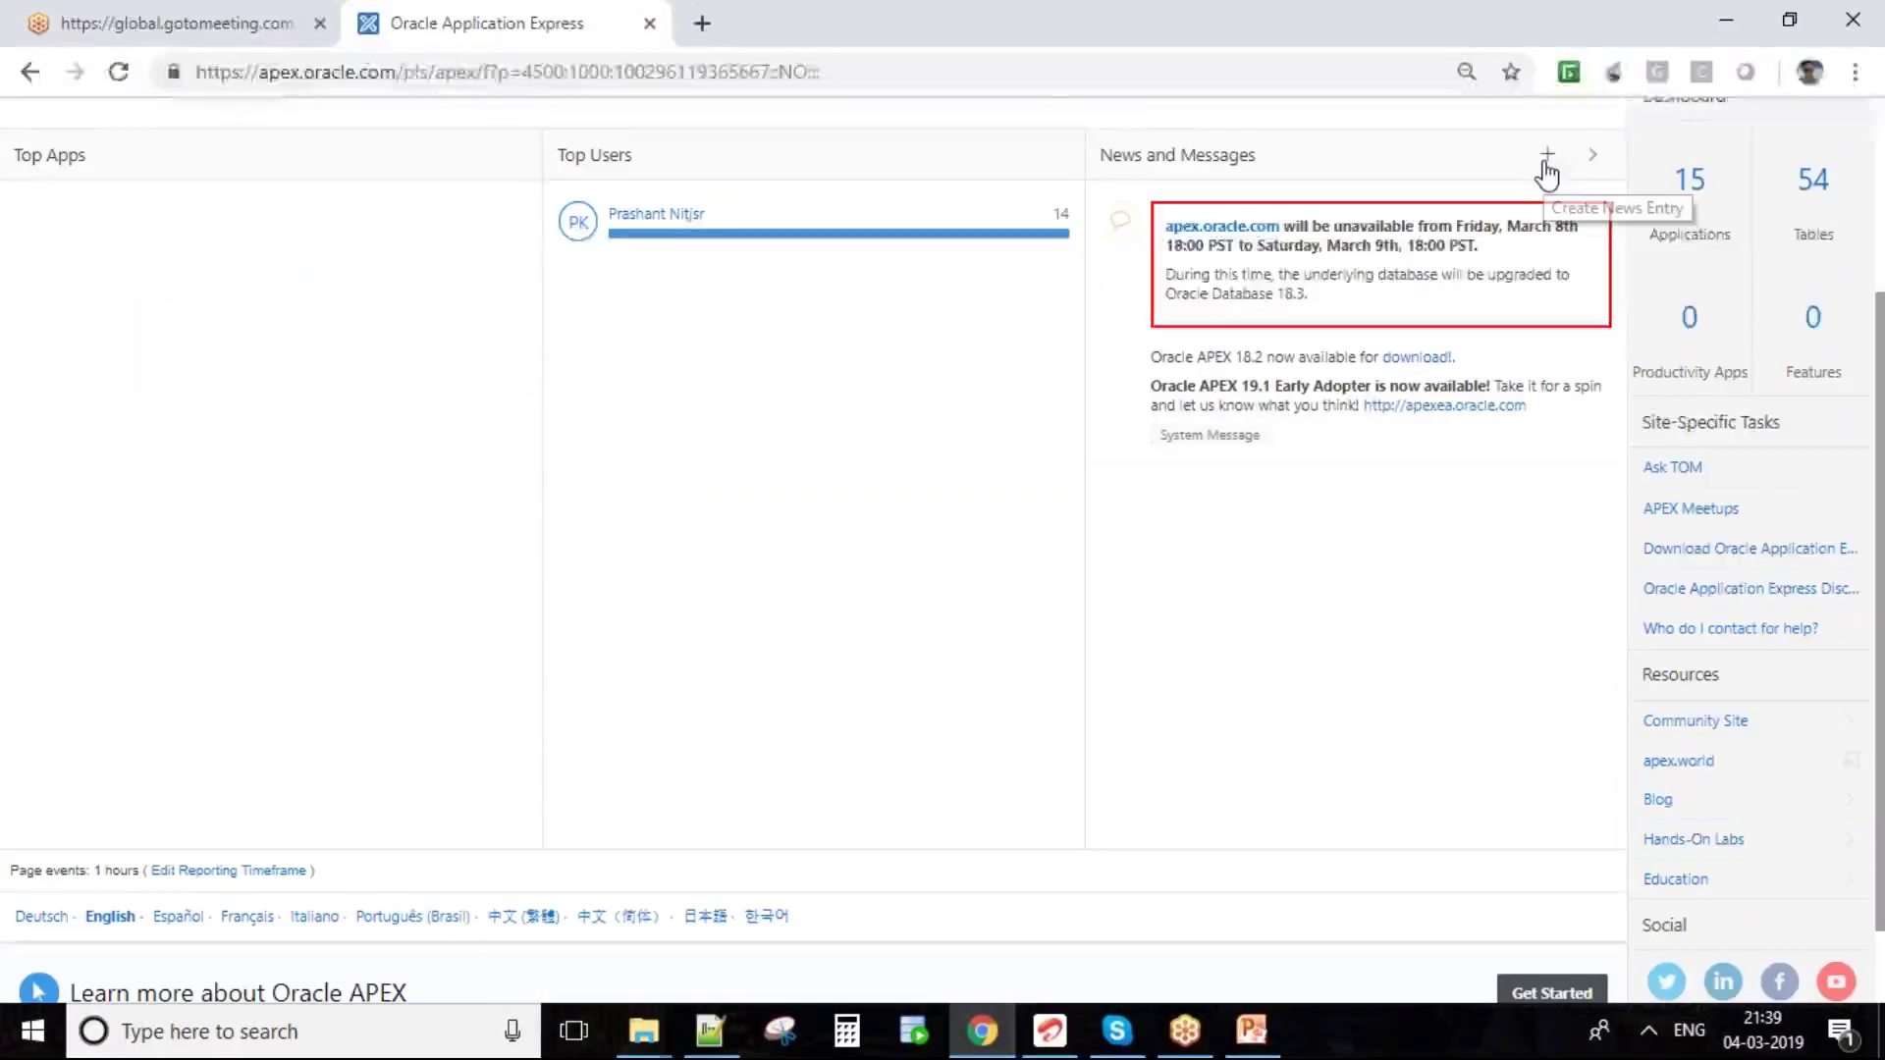
pyautogui.scroll(1, 898, 687)
pyautogui.scroll(-1, 1629, 433)
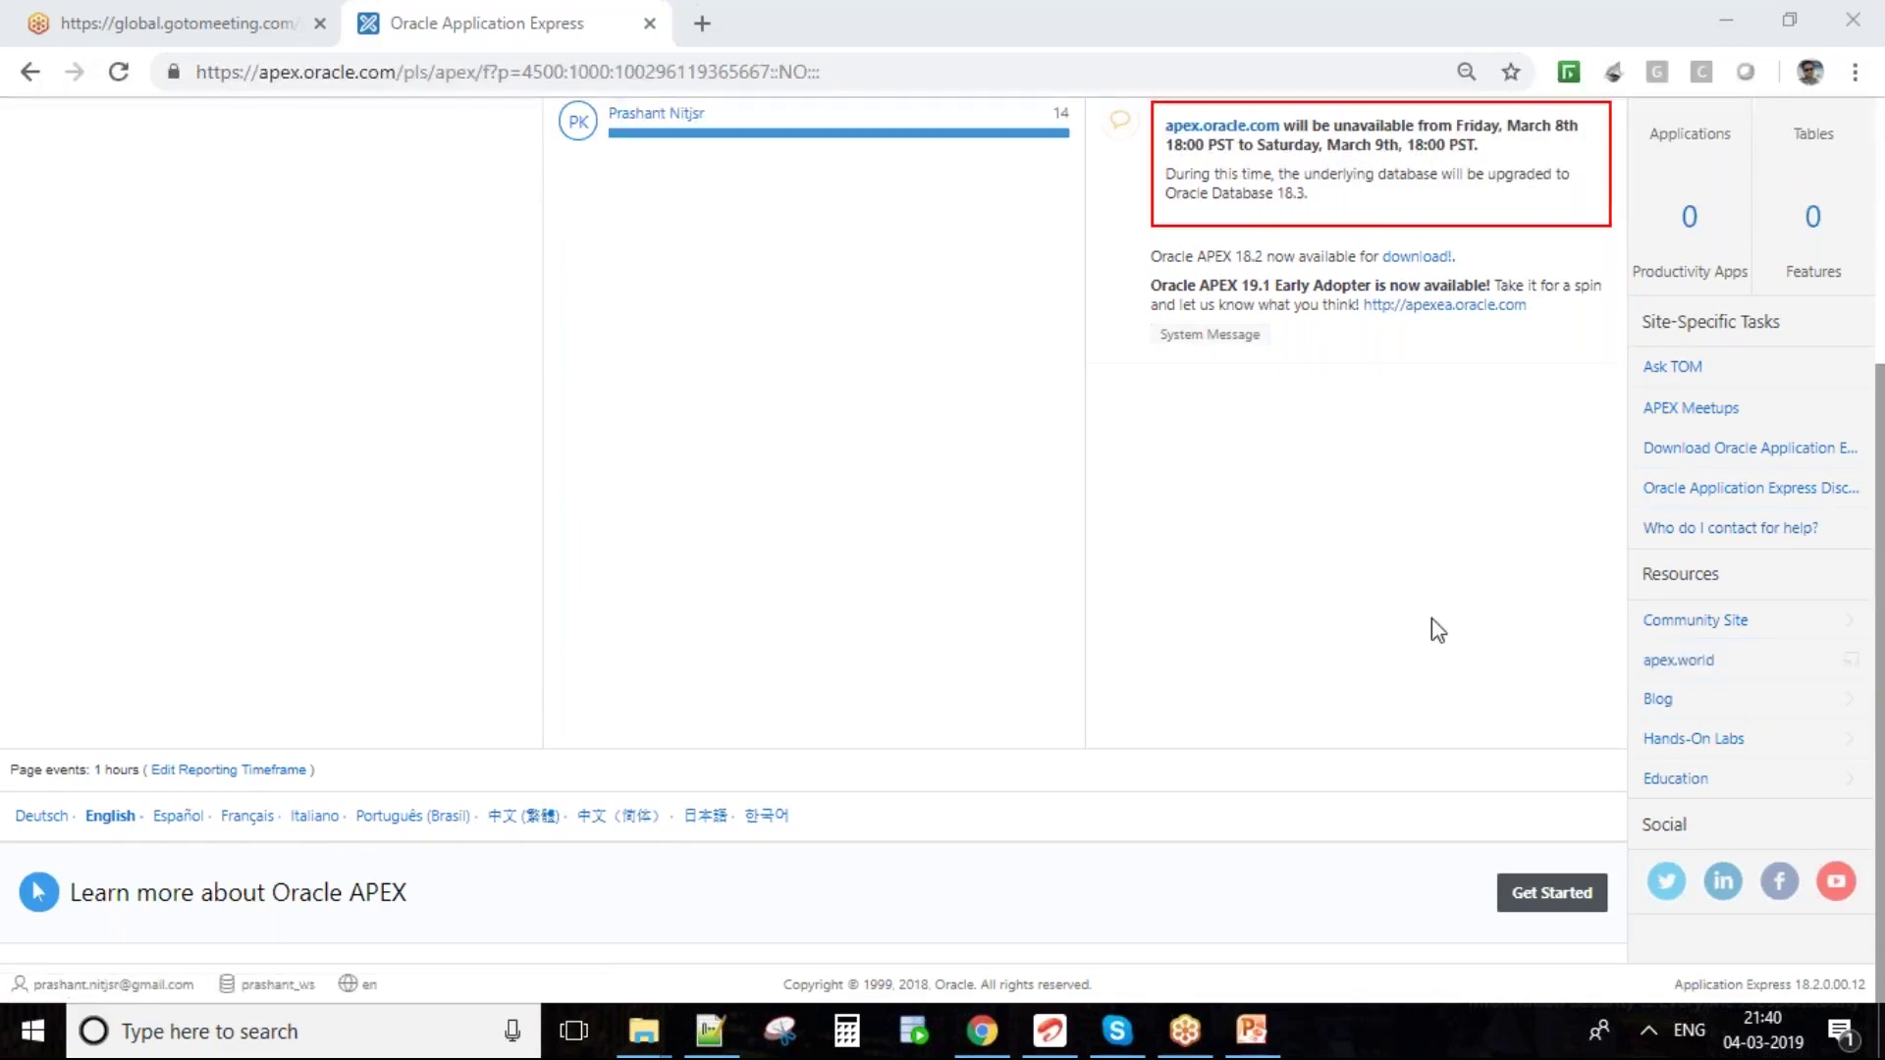
pyautogui.scroll(3, 1437, 629)
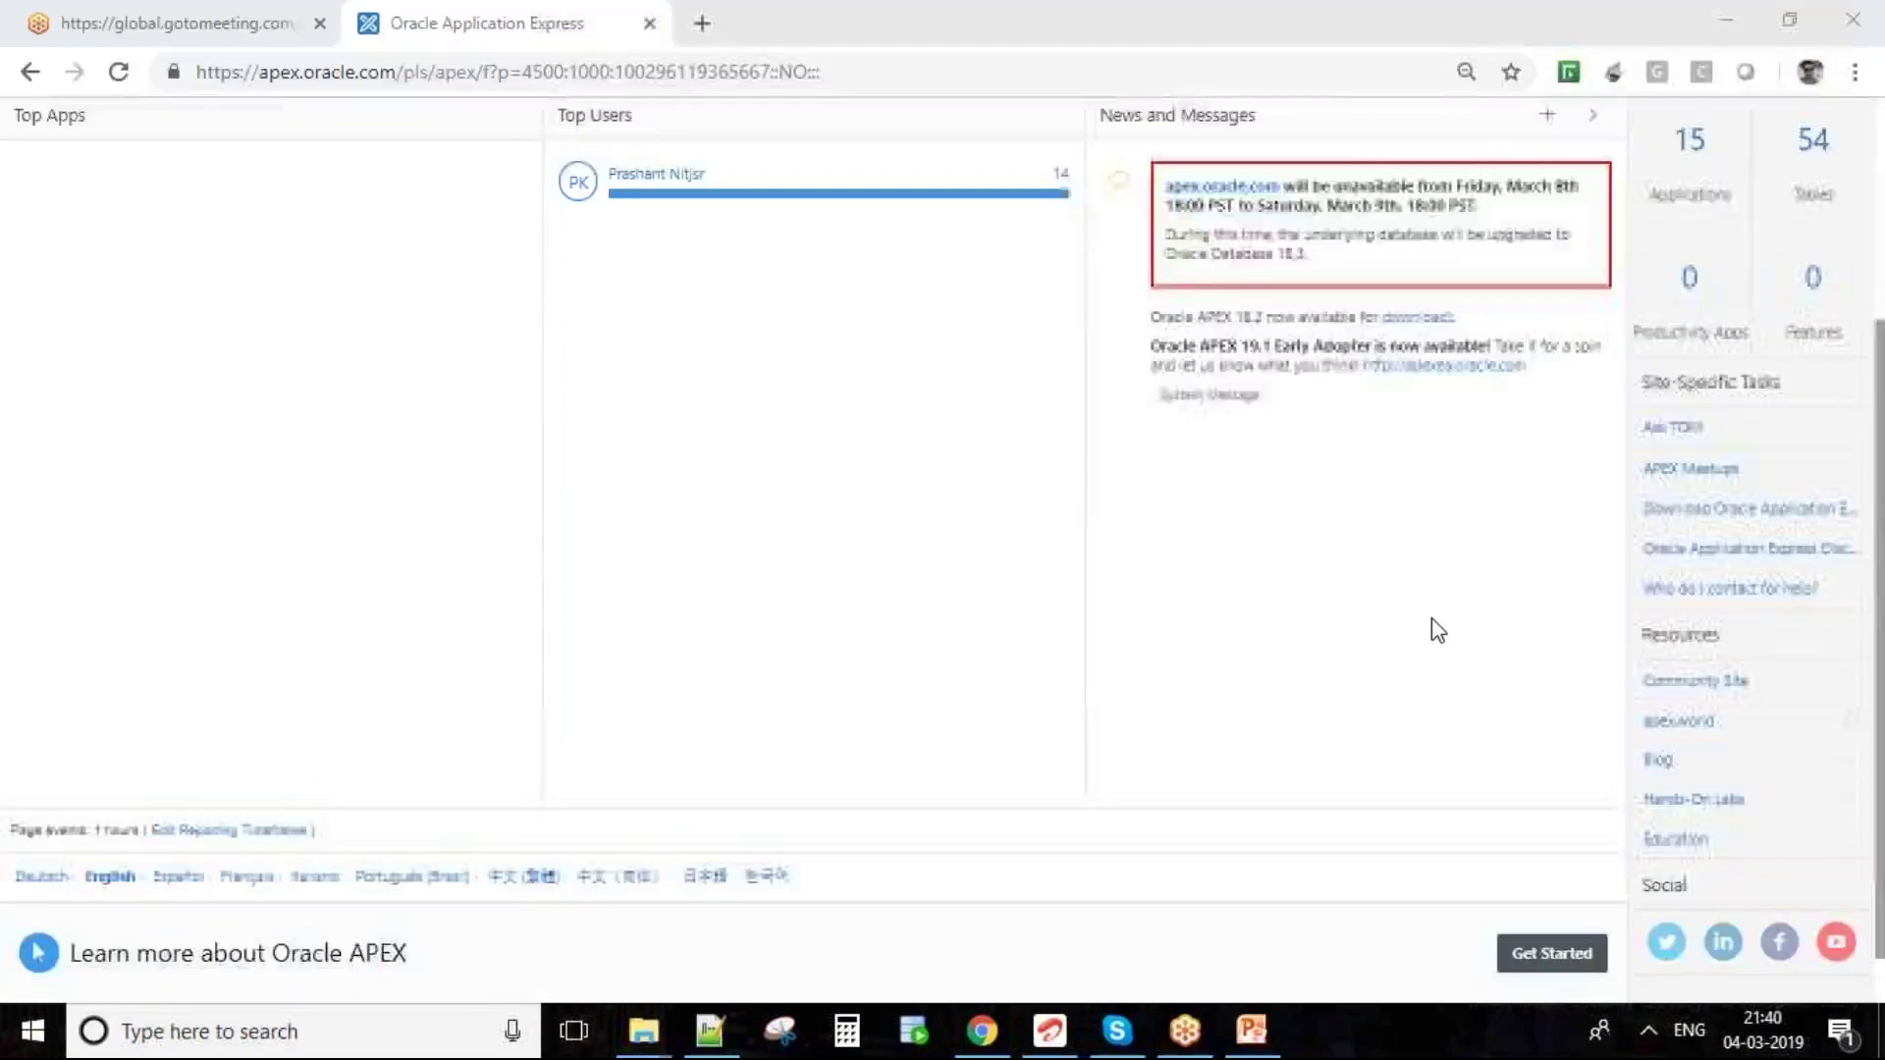
pyautogui.scroll(2, 1437, 629)
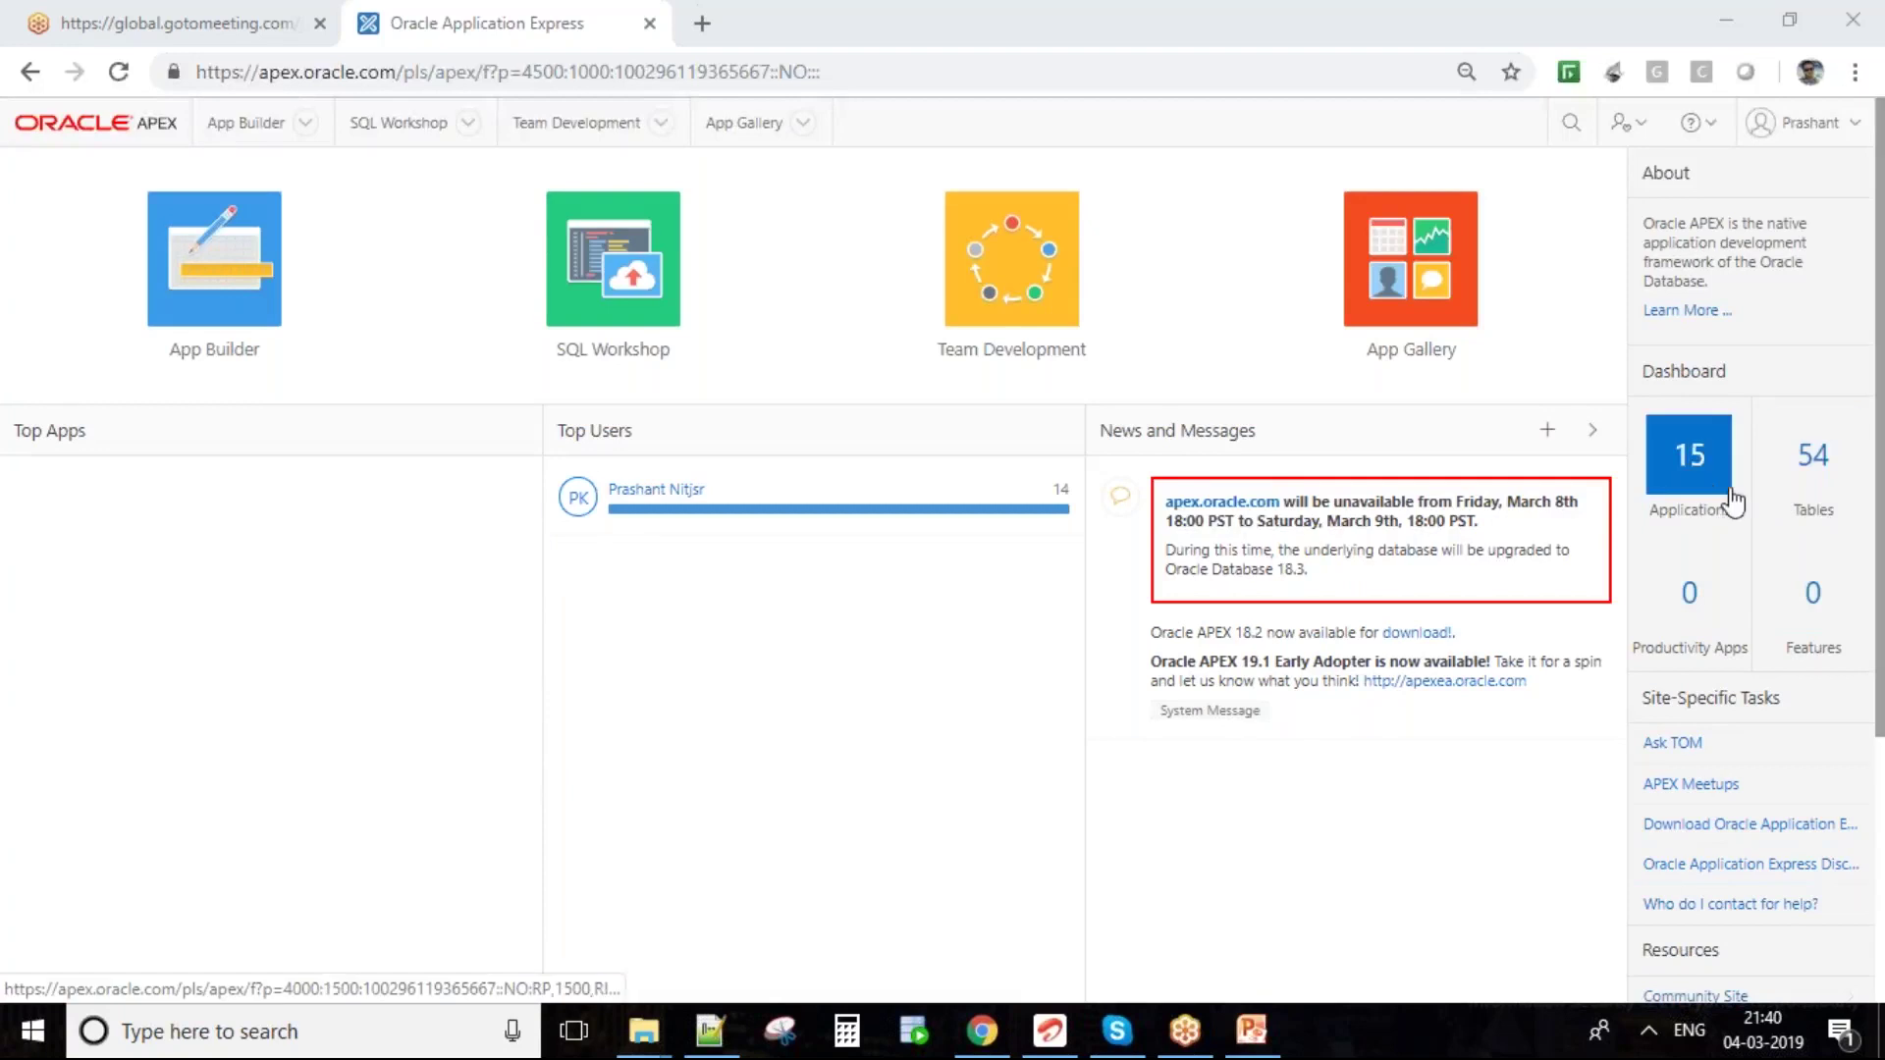
# - Switch to the 1_Oracle_Apex presentation in PowerPoint and show slide 4, Installation Steps
pyautogui.click(1240, 831)
pyautogui.click(1229, 1051)
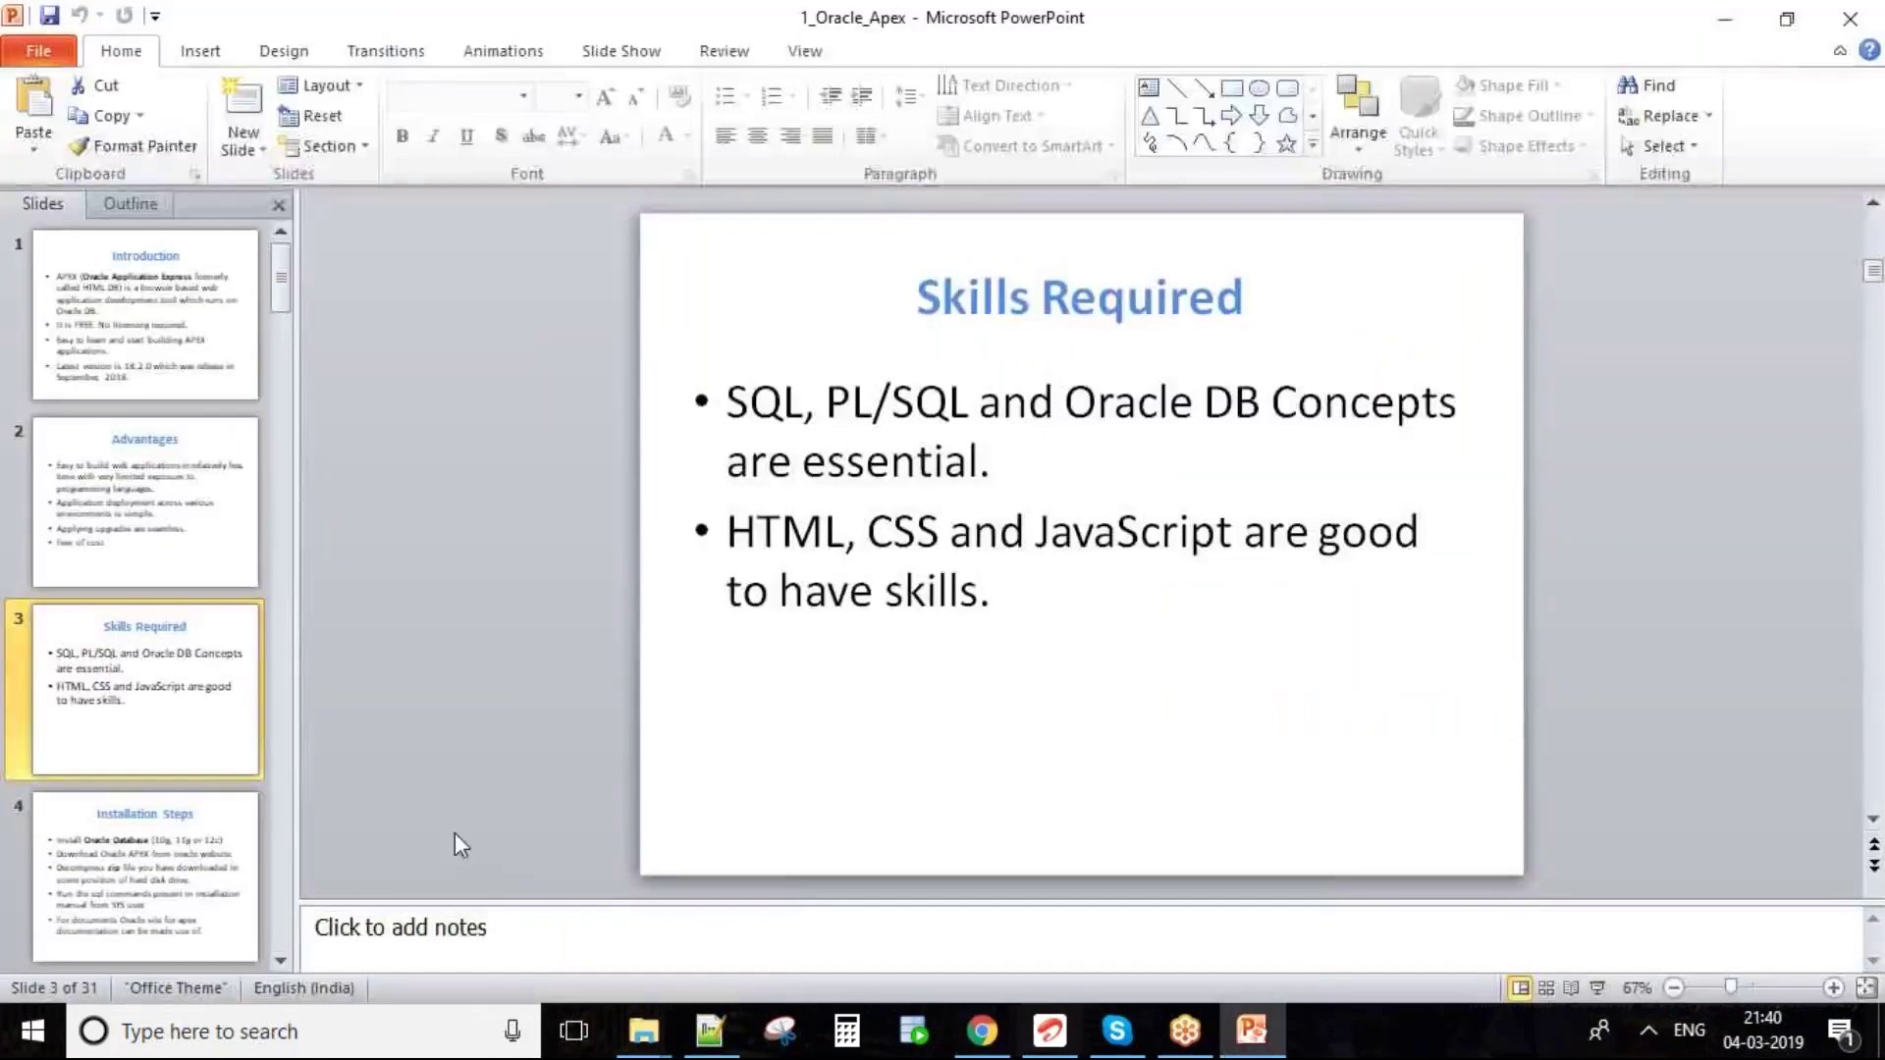
pyautogui.click(179, 835)
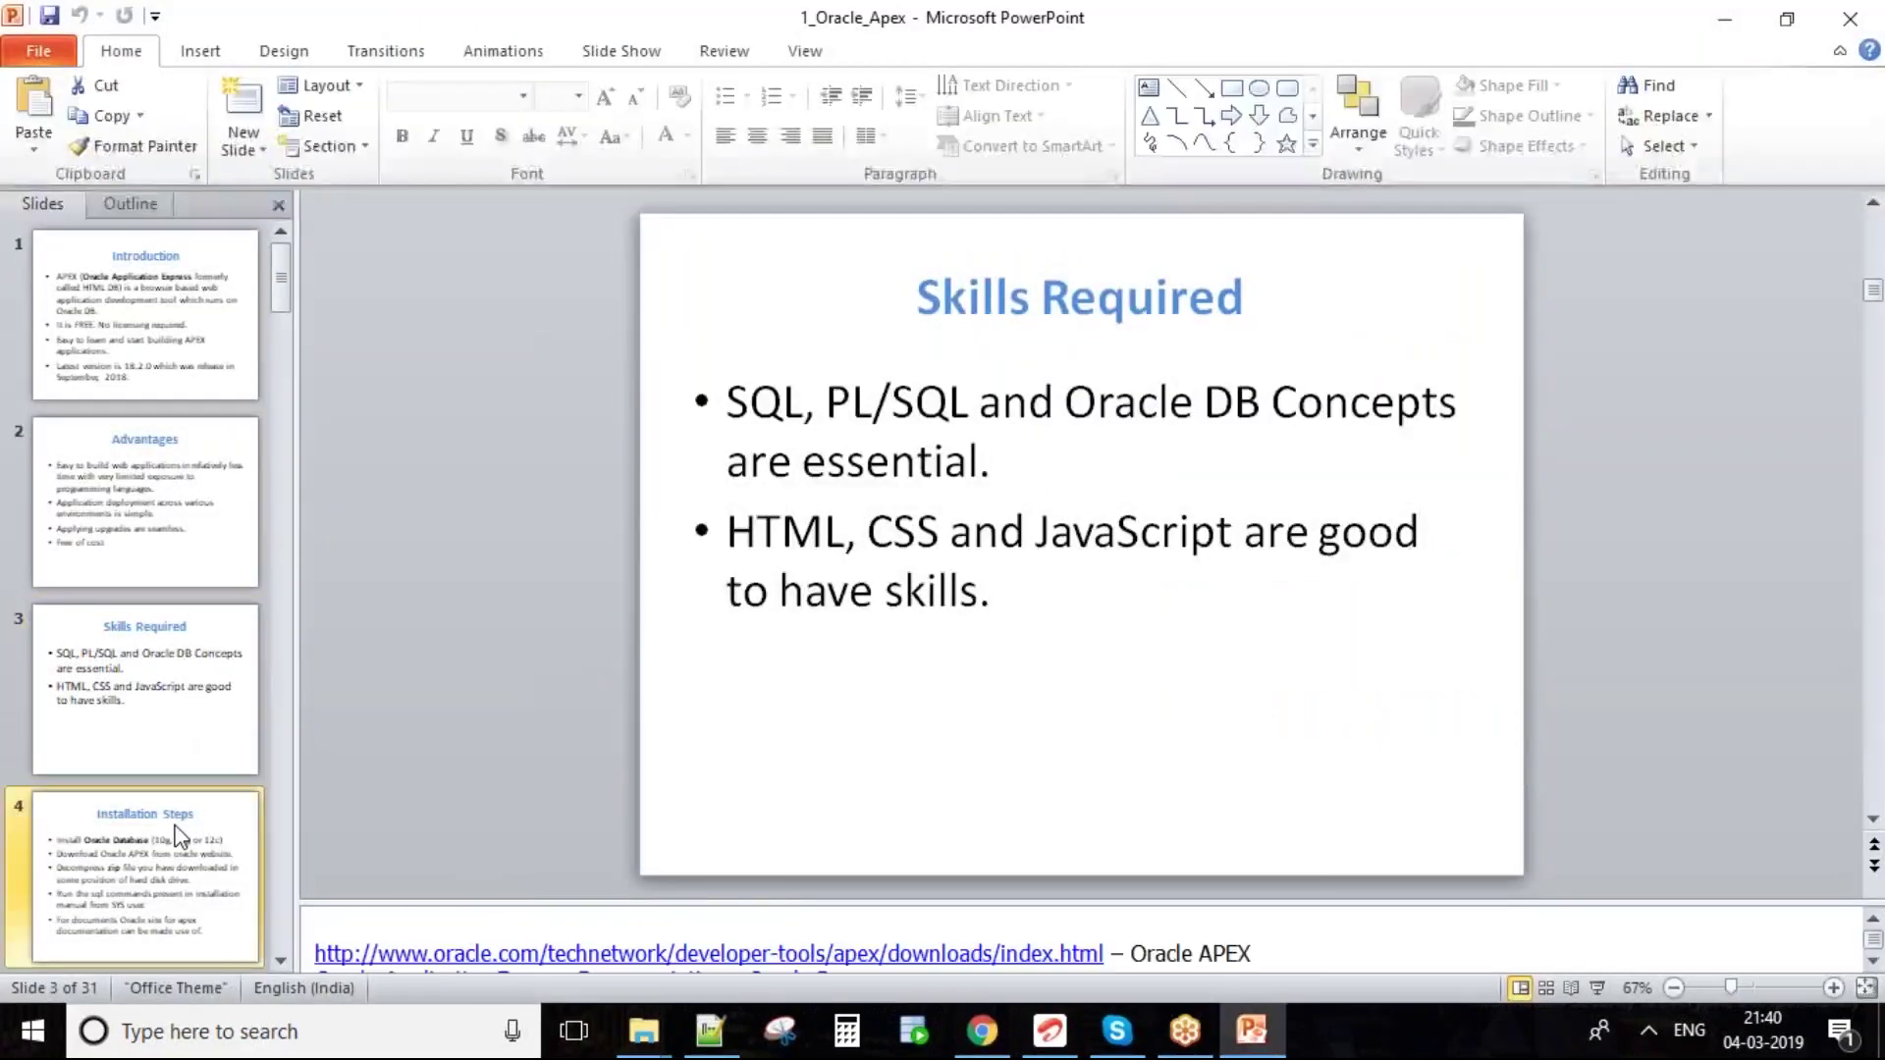
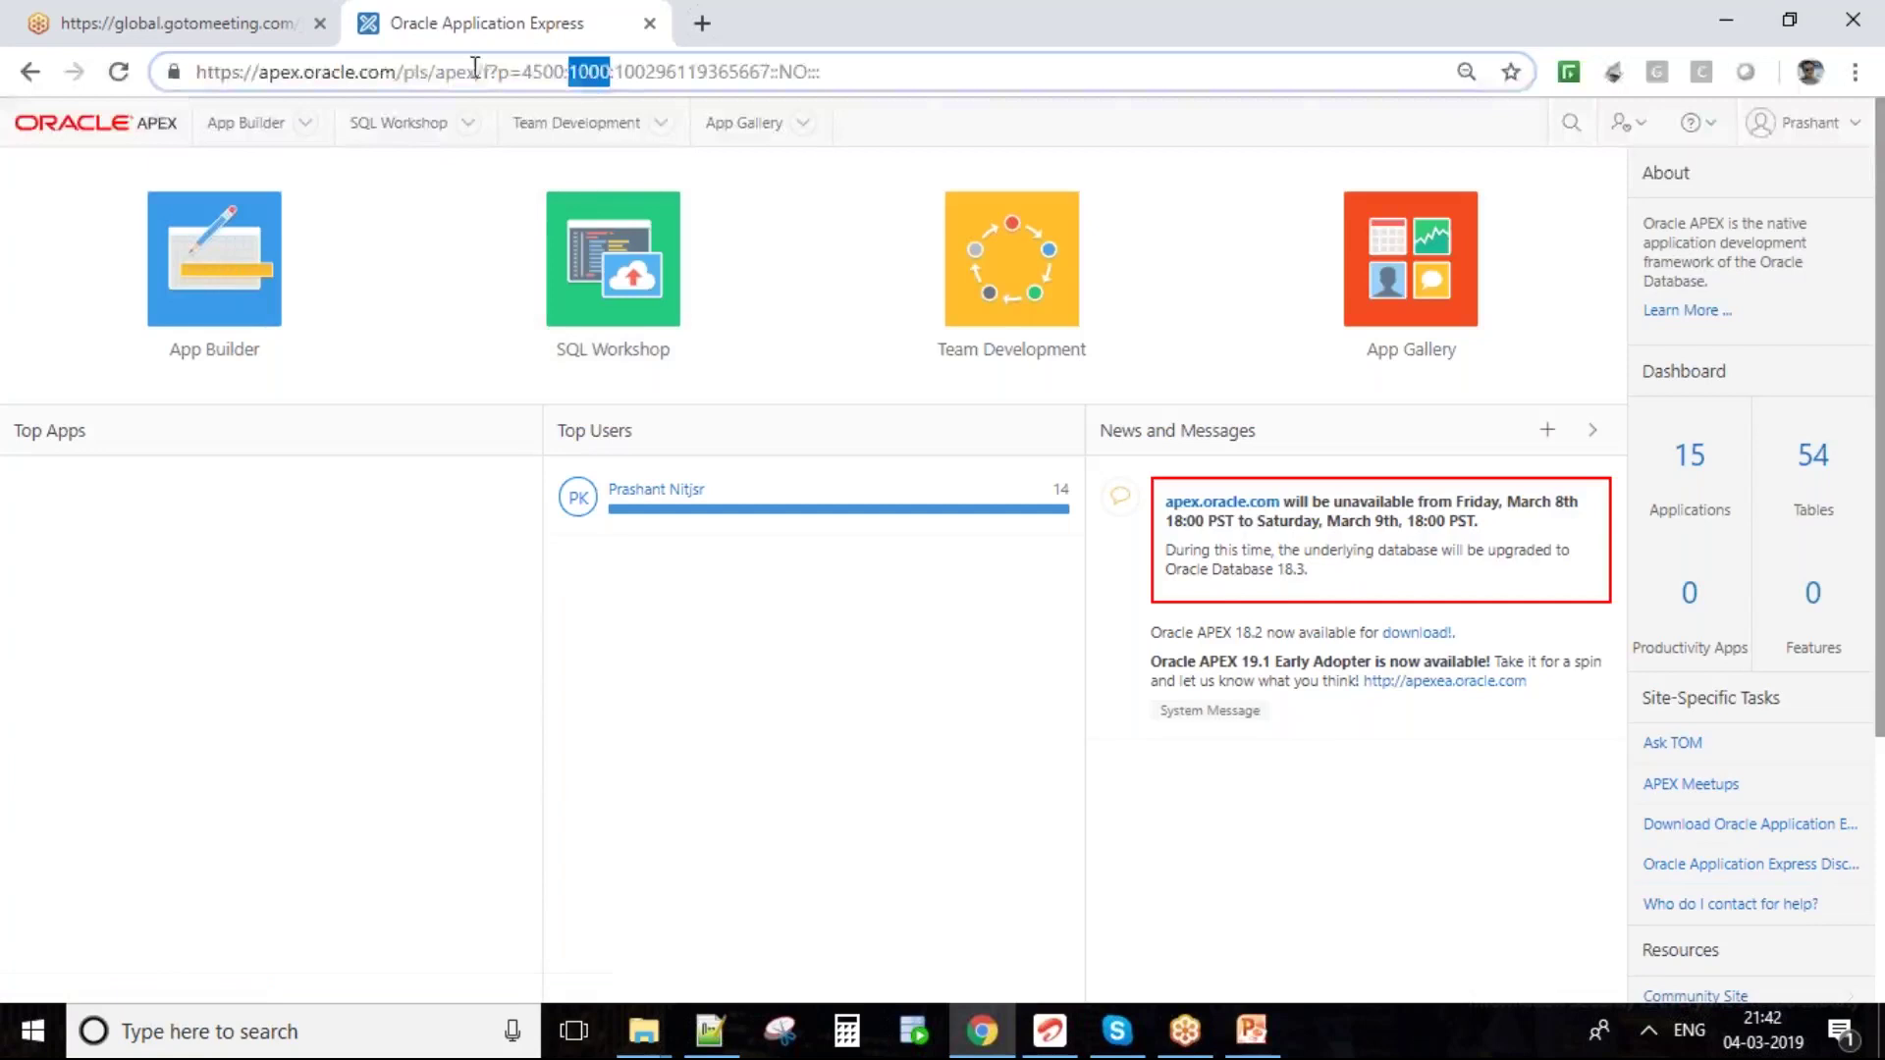
# - Examine the domain and the full address of the APEX home page in the browser
pyautogui.doubleClick(374, 72)
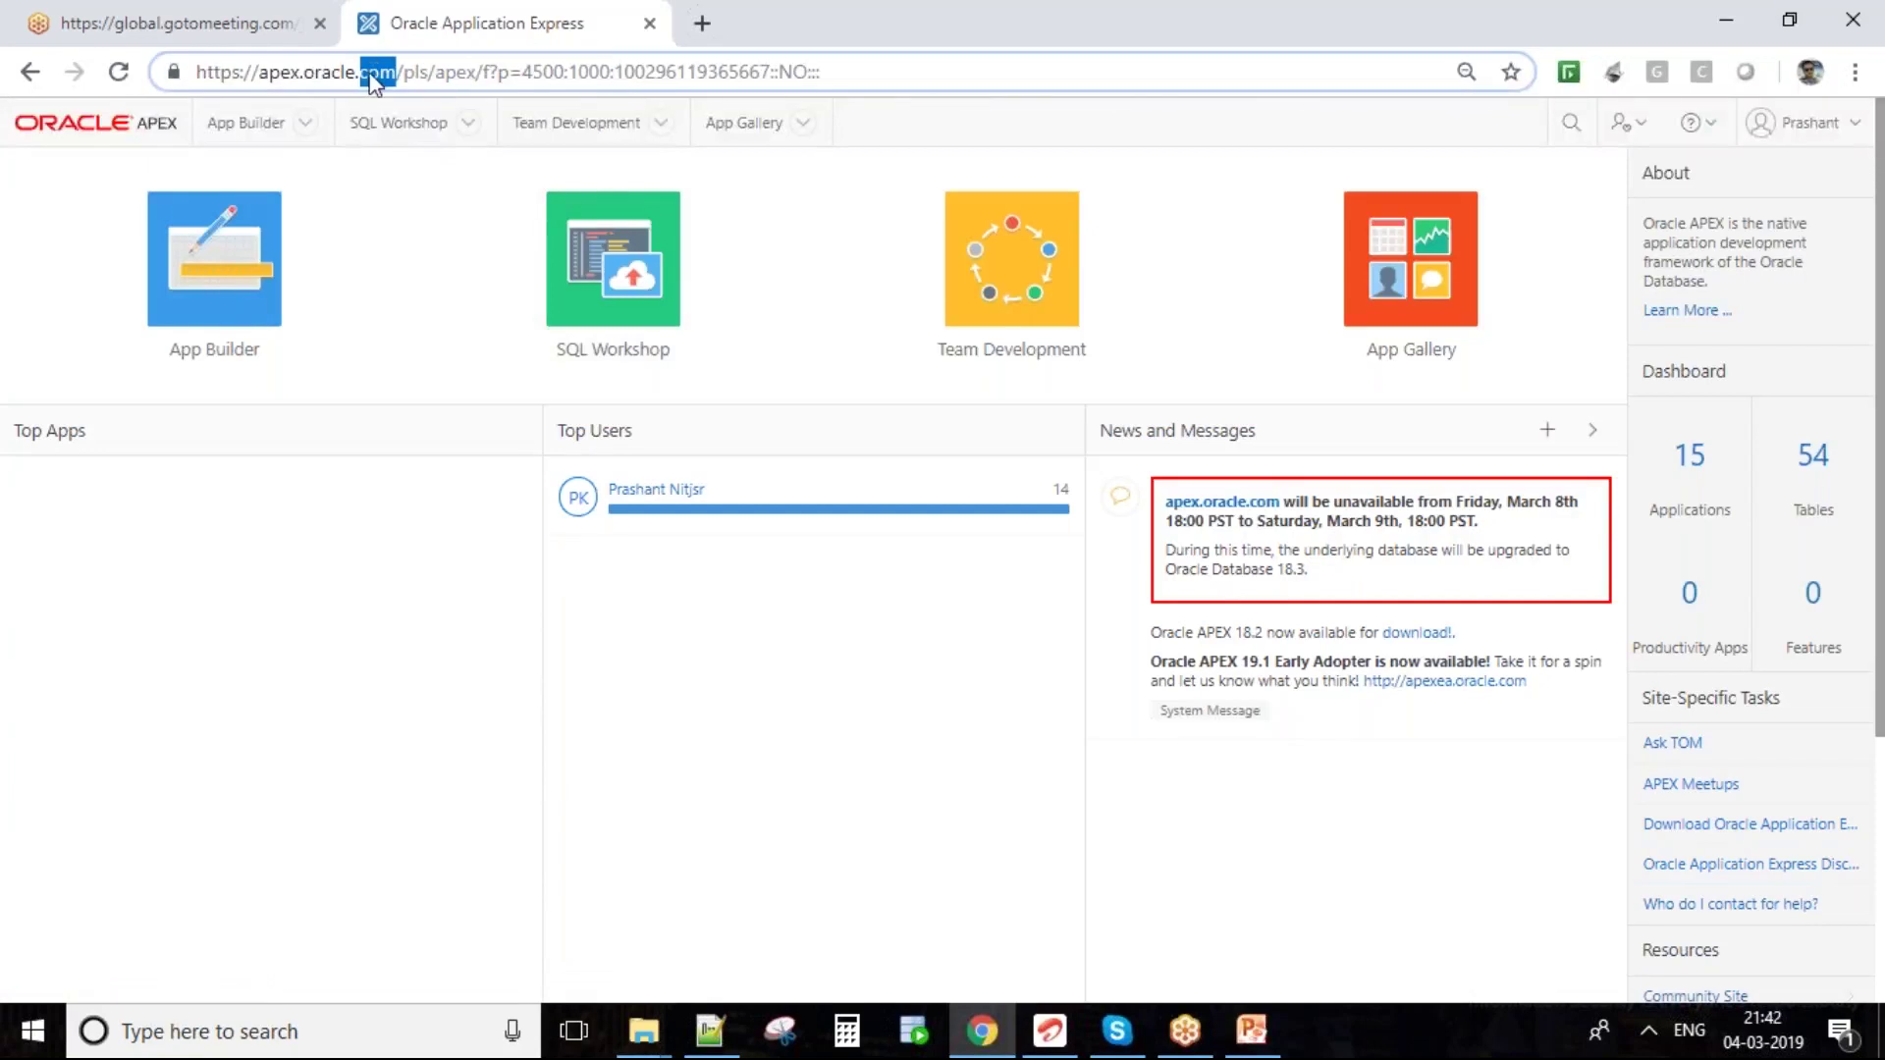
pyautogui.tripleClick(621, 72)
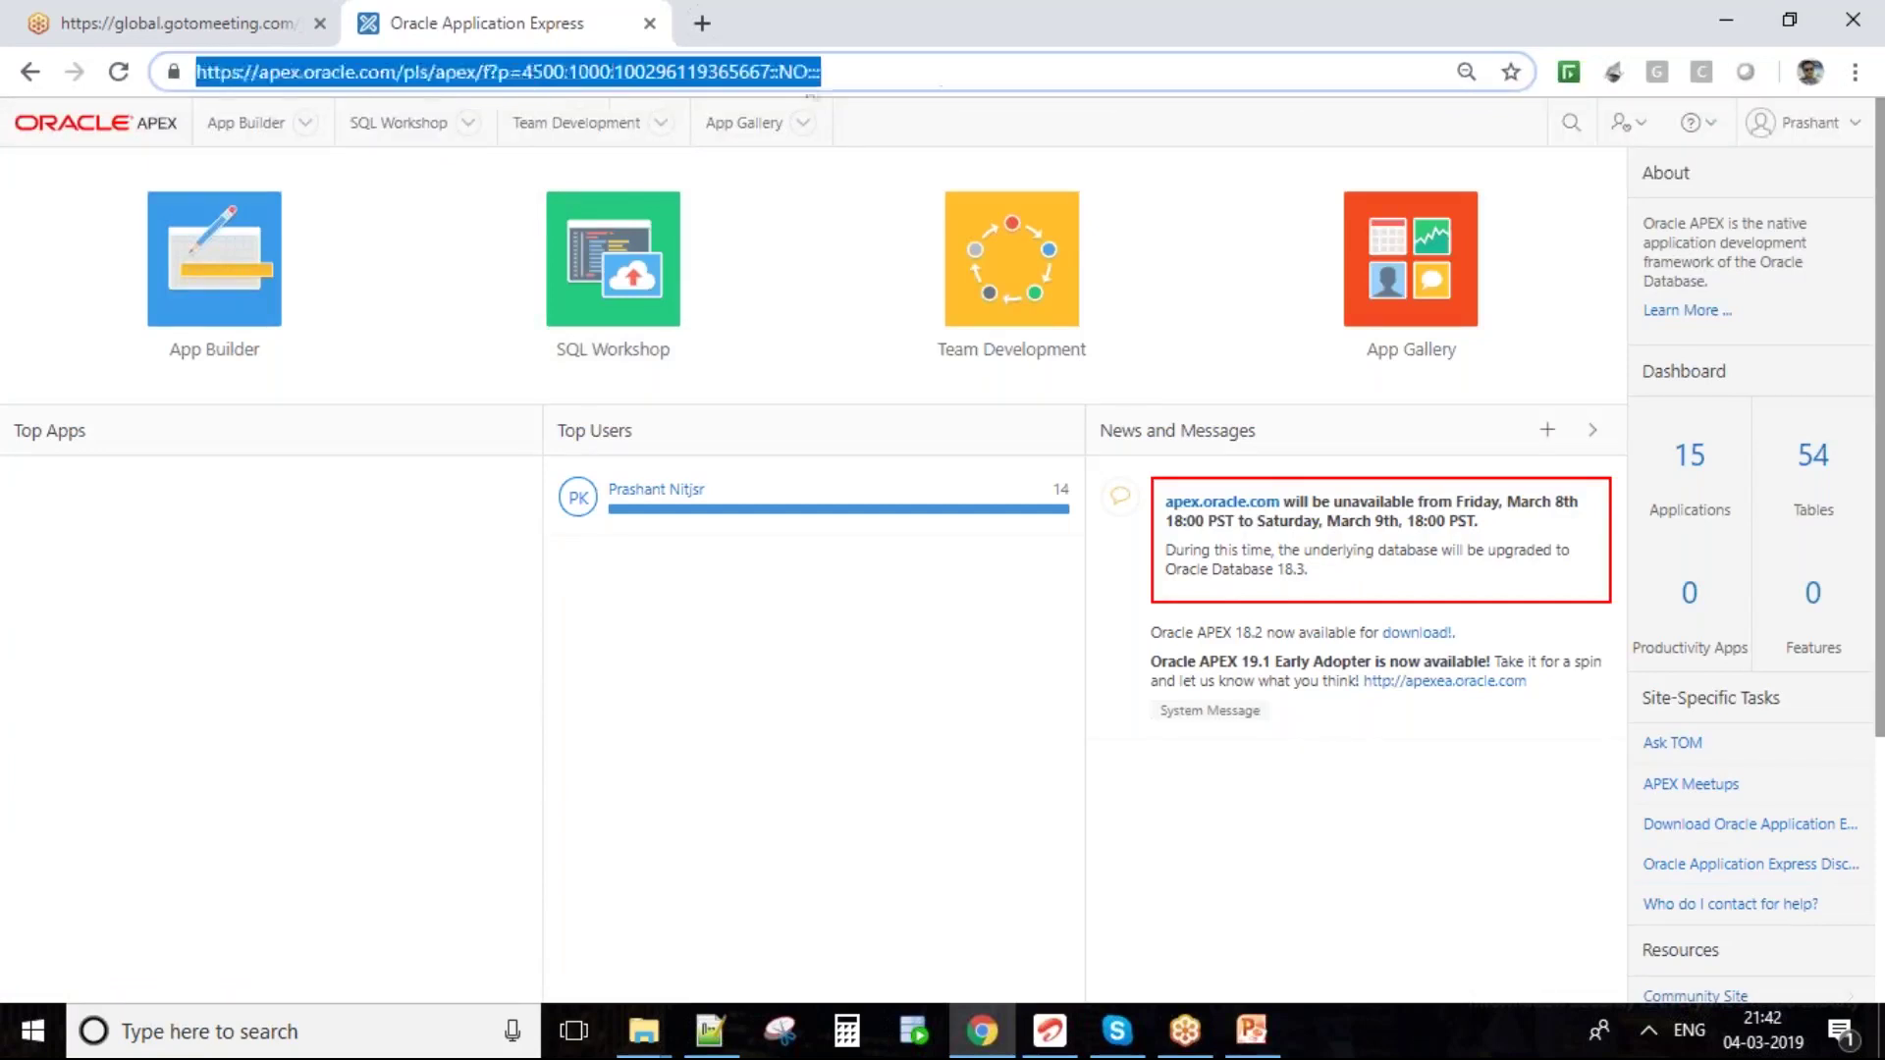
# - Examine the application, page, session and debug parts of the home page's address against the URL syntax on PowerPoint's APEX URL slide
pyautogui.tripleClick(929, 71)
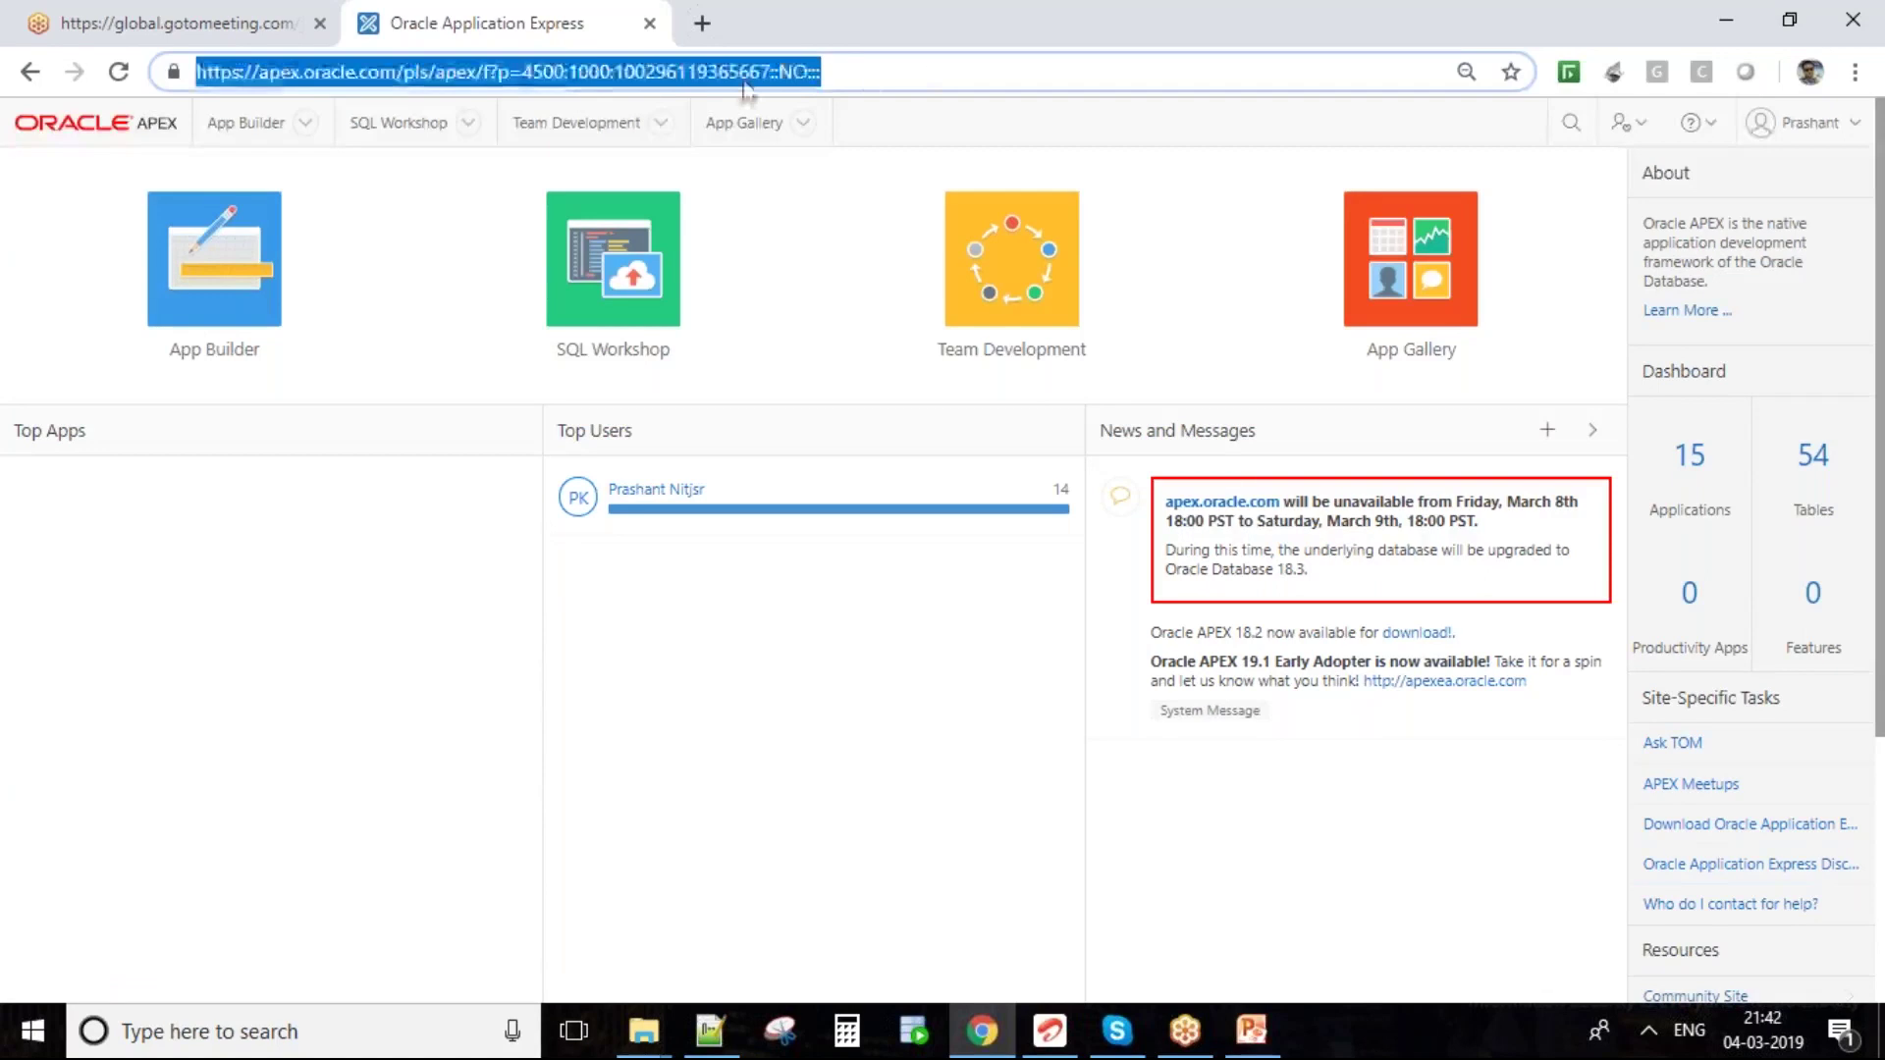
pyautogui.doubleClick(589, 72)
pyautogui.doubleClick(666, 73)
pyautogui.doubleClick(787, 72)
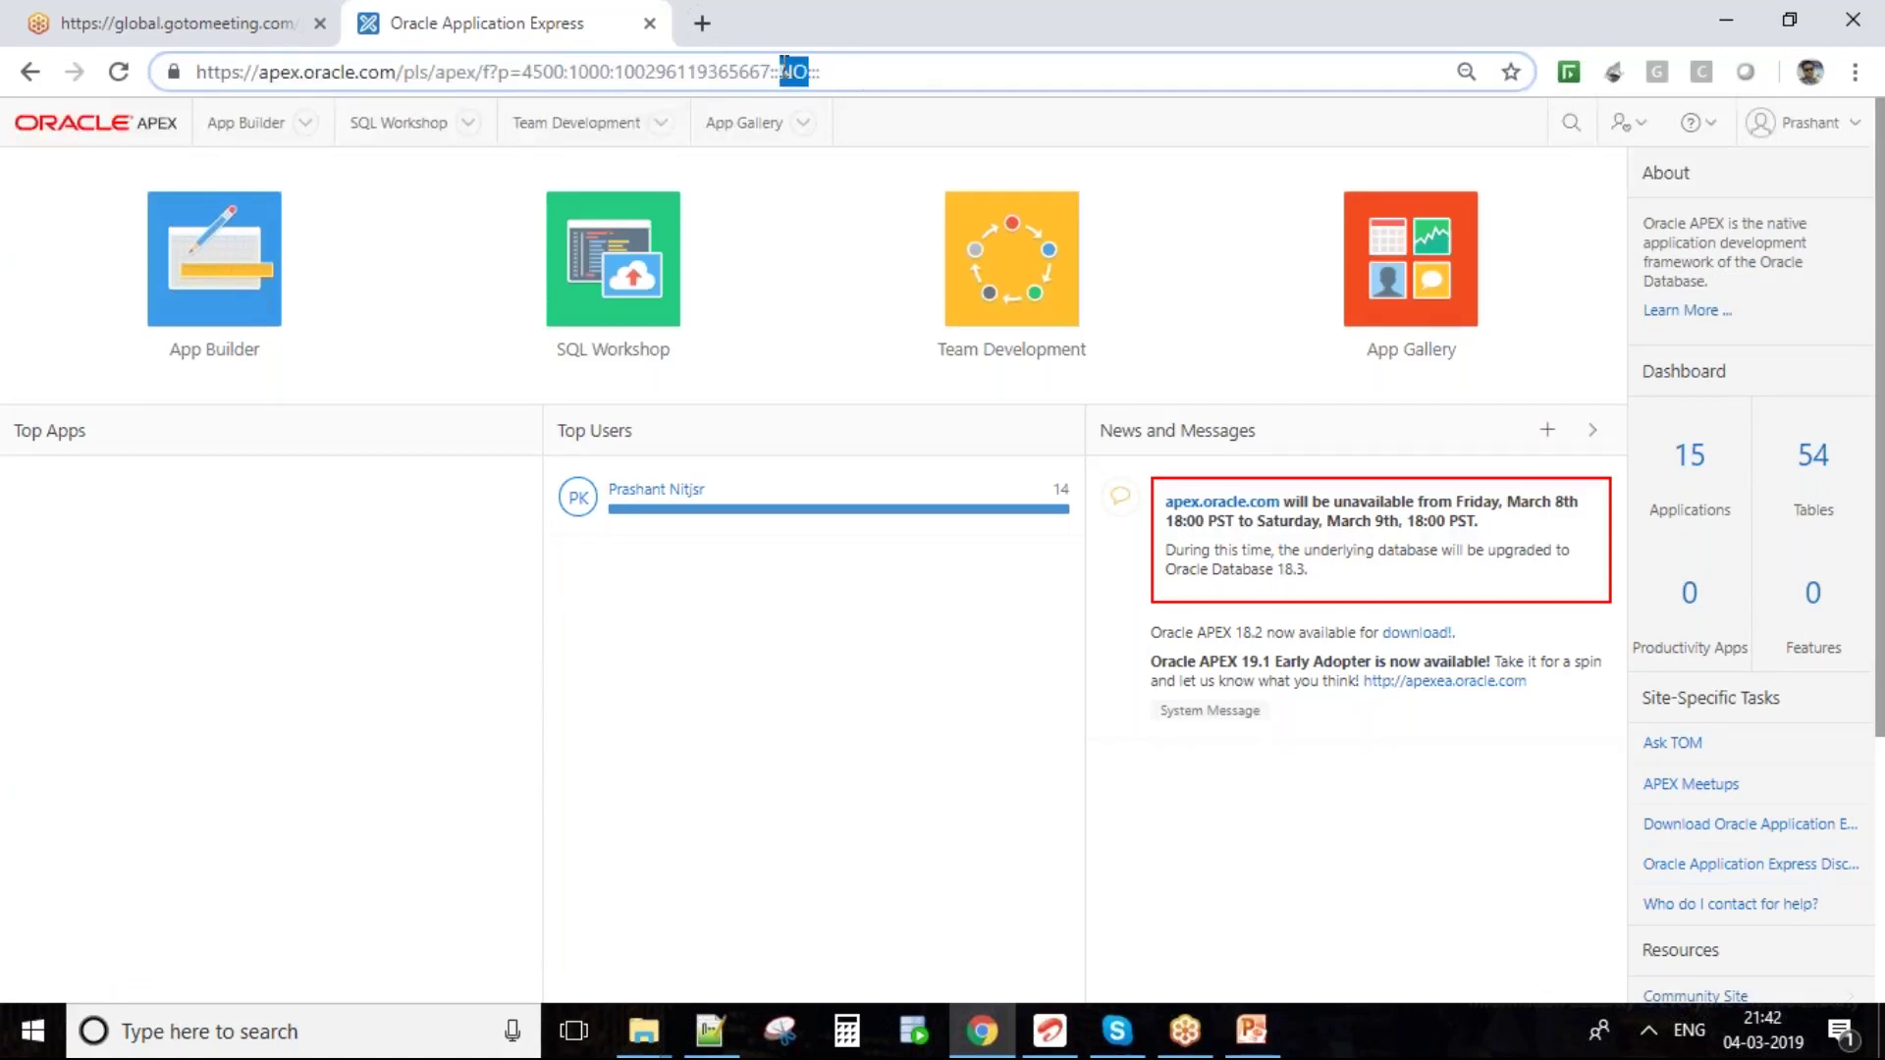
pyautogui.hotkey('alt', 'Tab')
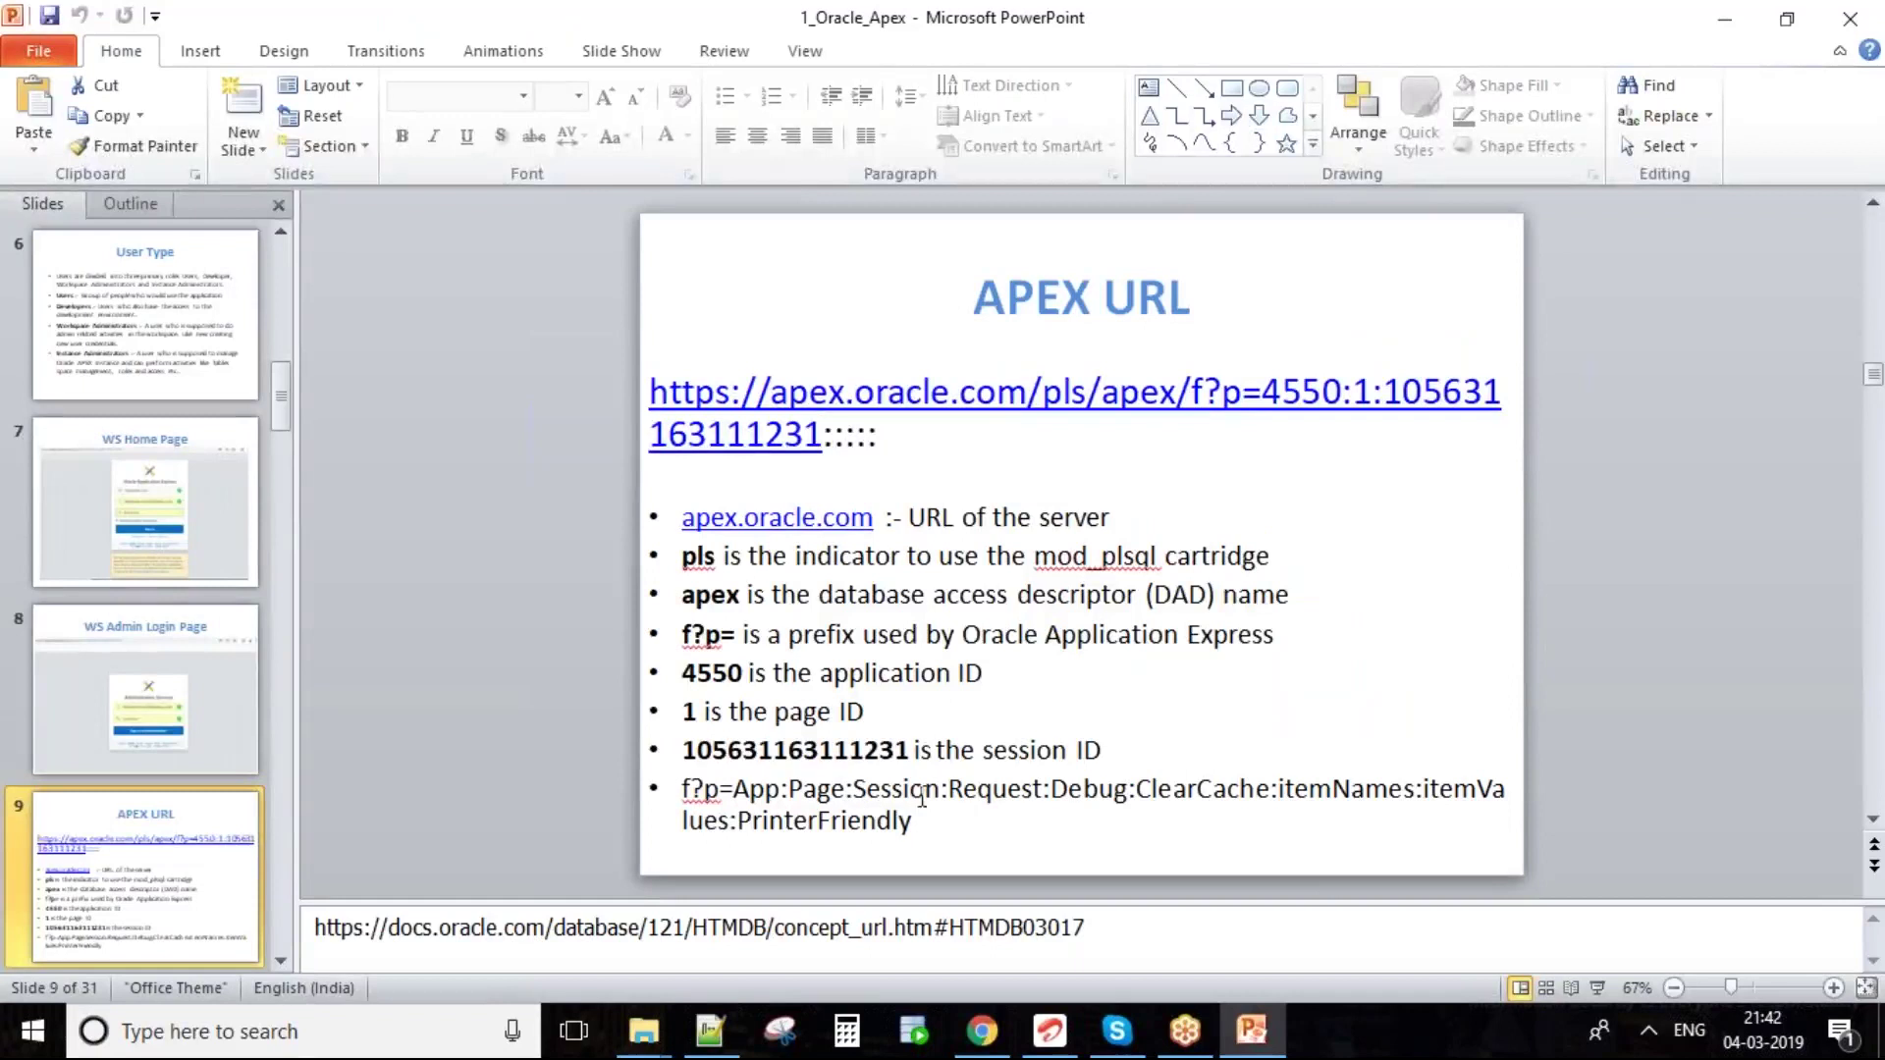
pyautogui.click(1178, 795)
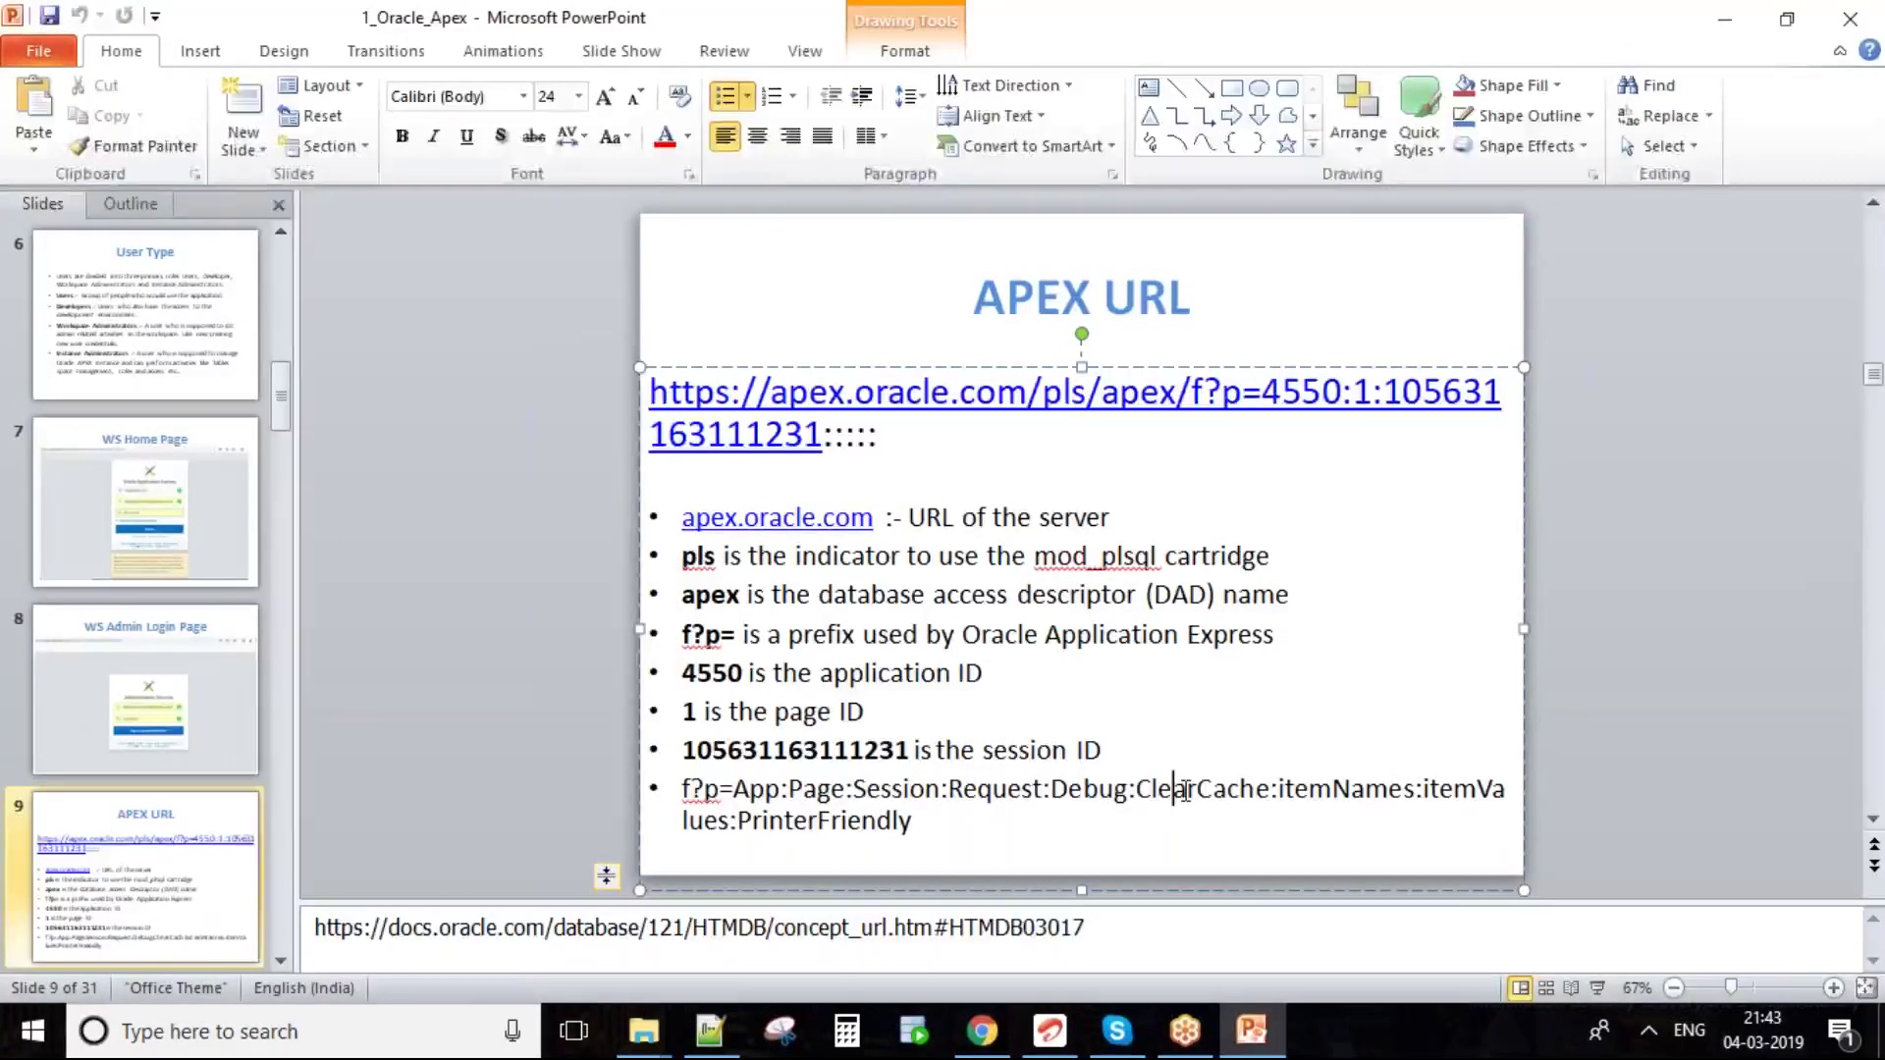
pyautogui.hotkey('alt', 'Tab')
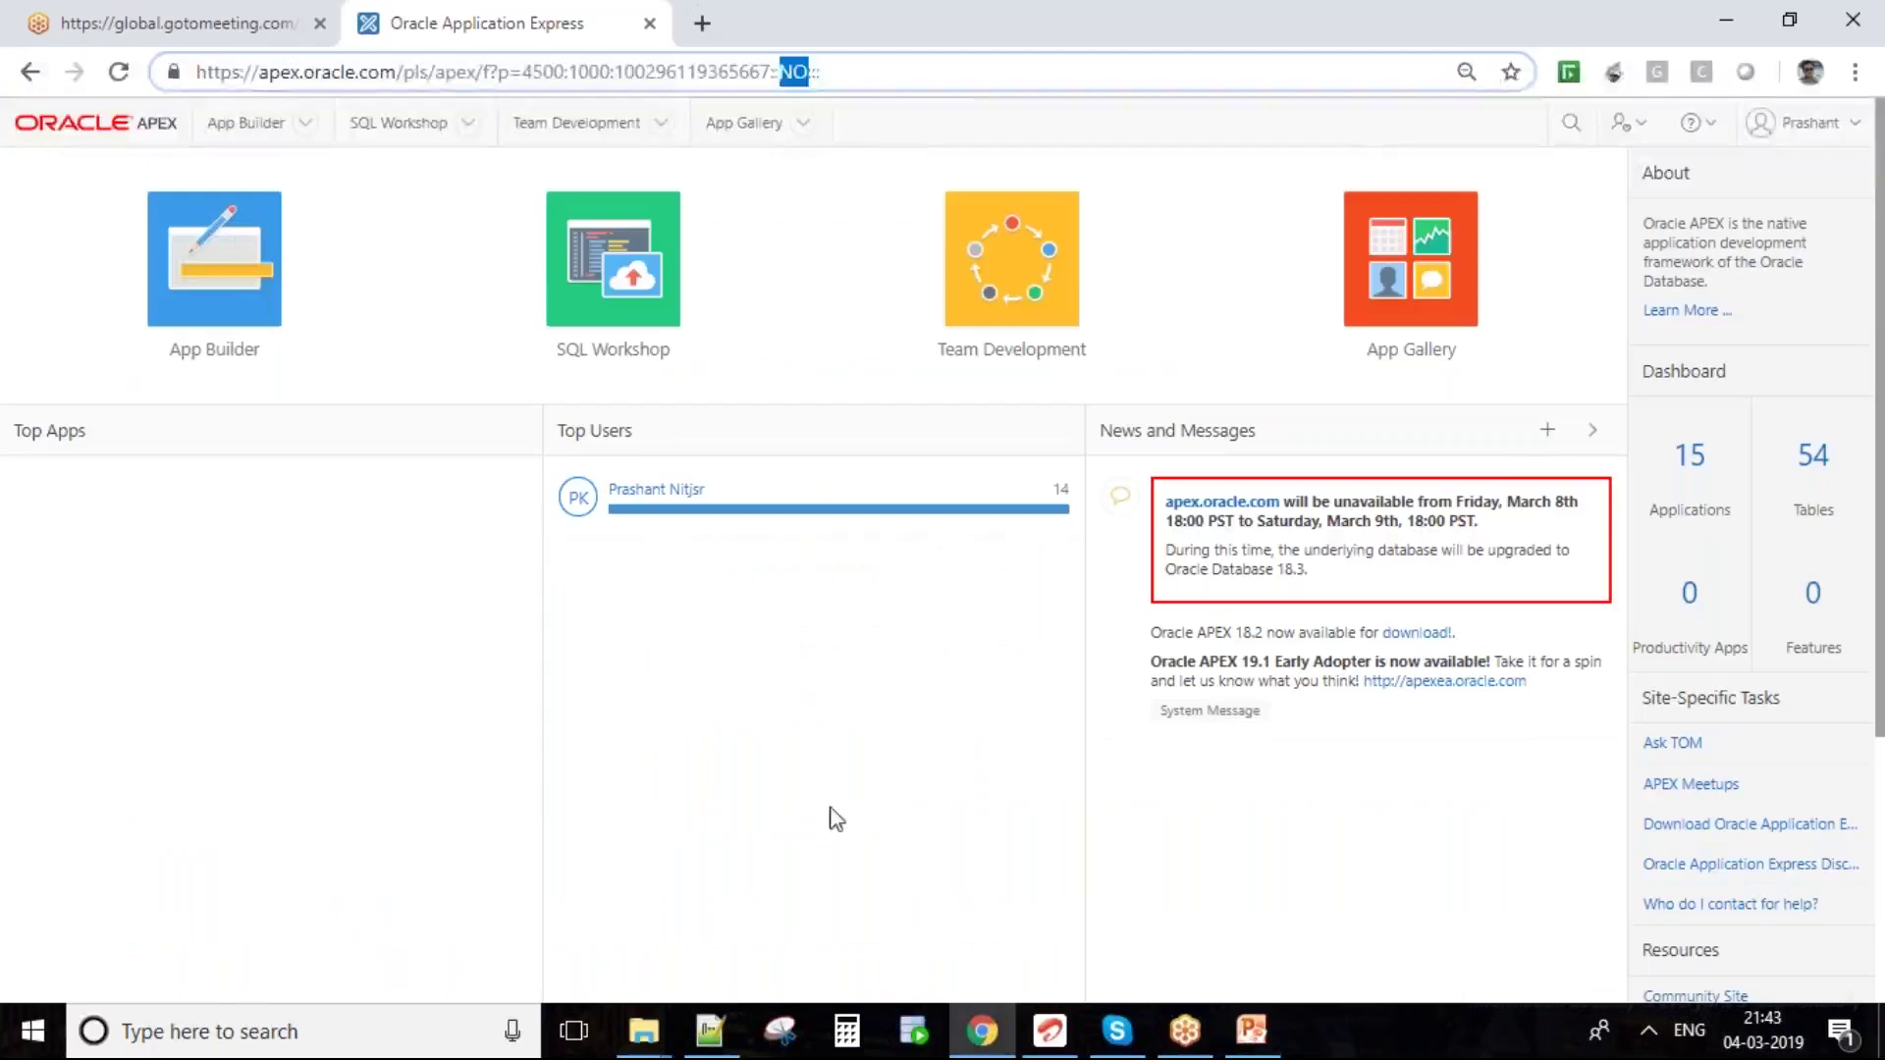
# - Look through App Builder's options and Workspace Utilities, and return to the list of applications
pyautogui.click(216, 274)
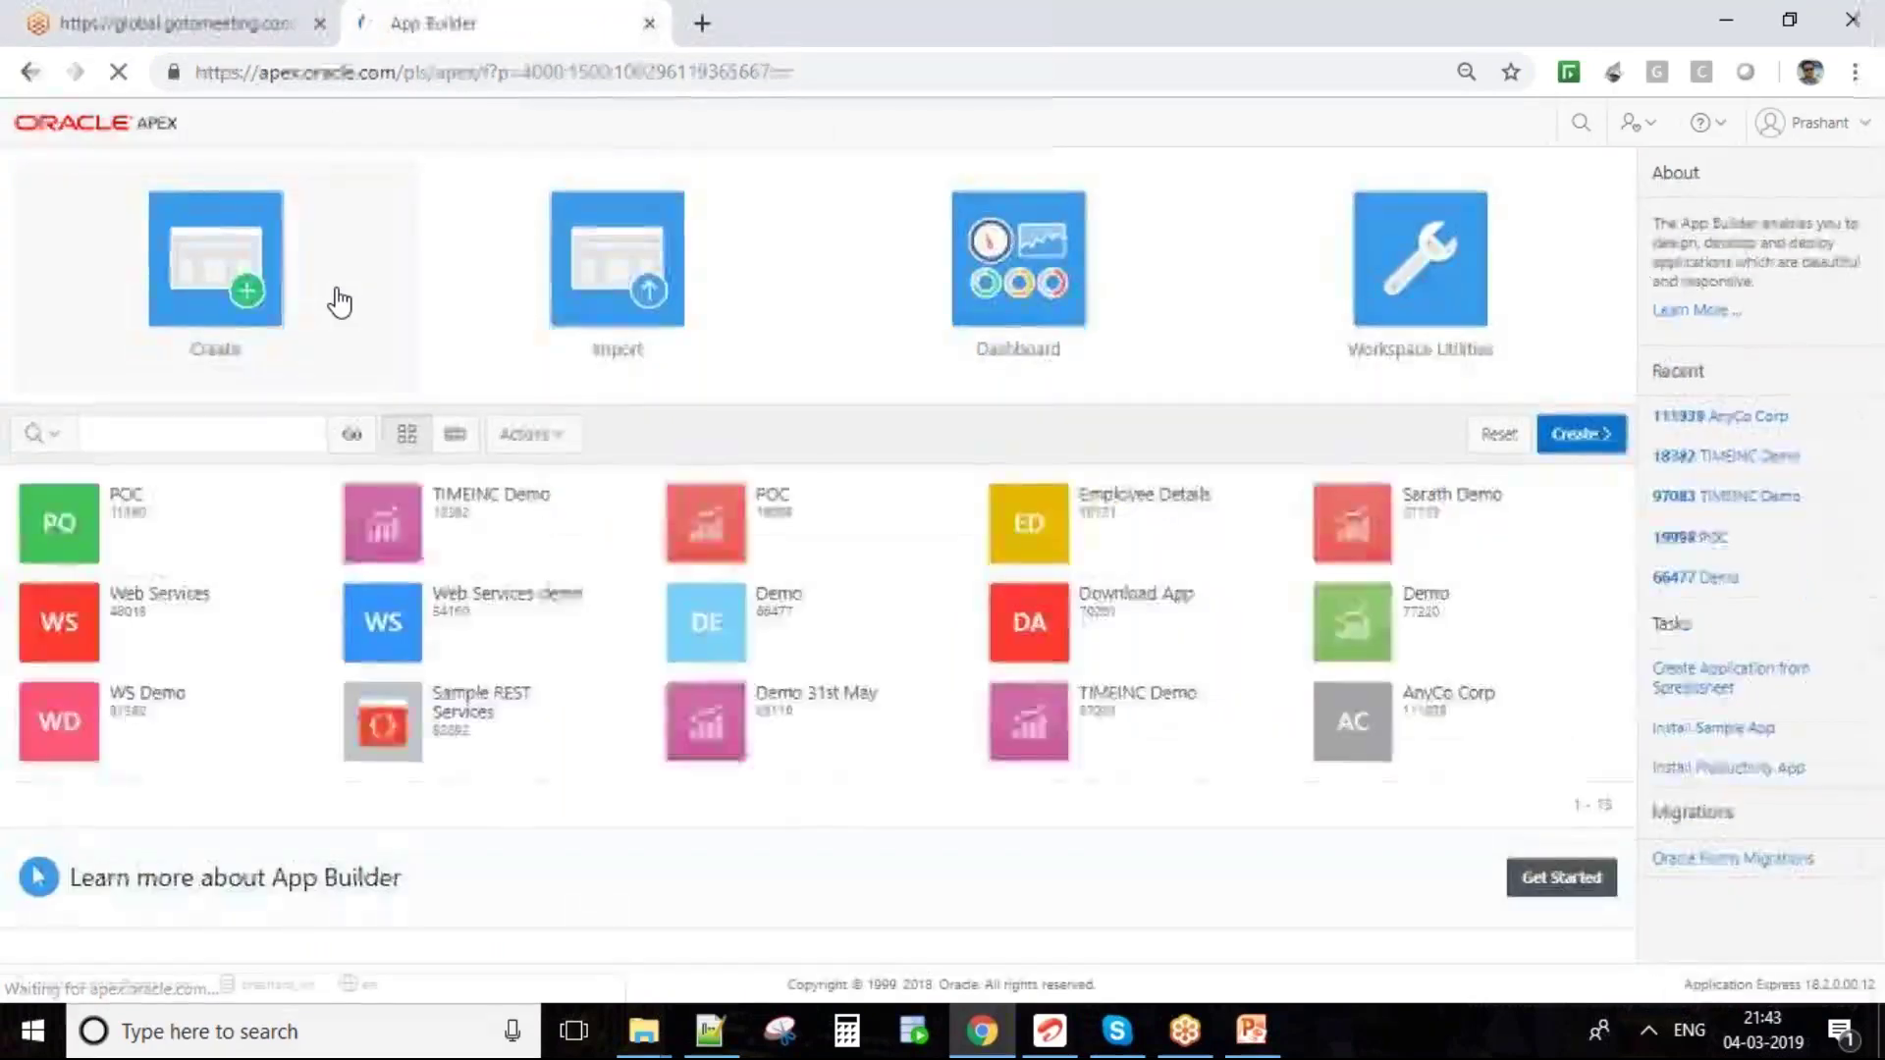
pyautogui.click(306, 123)
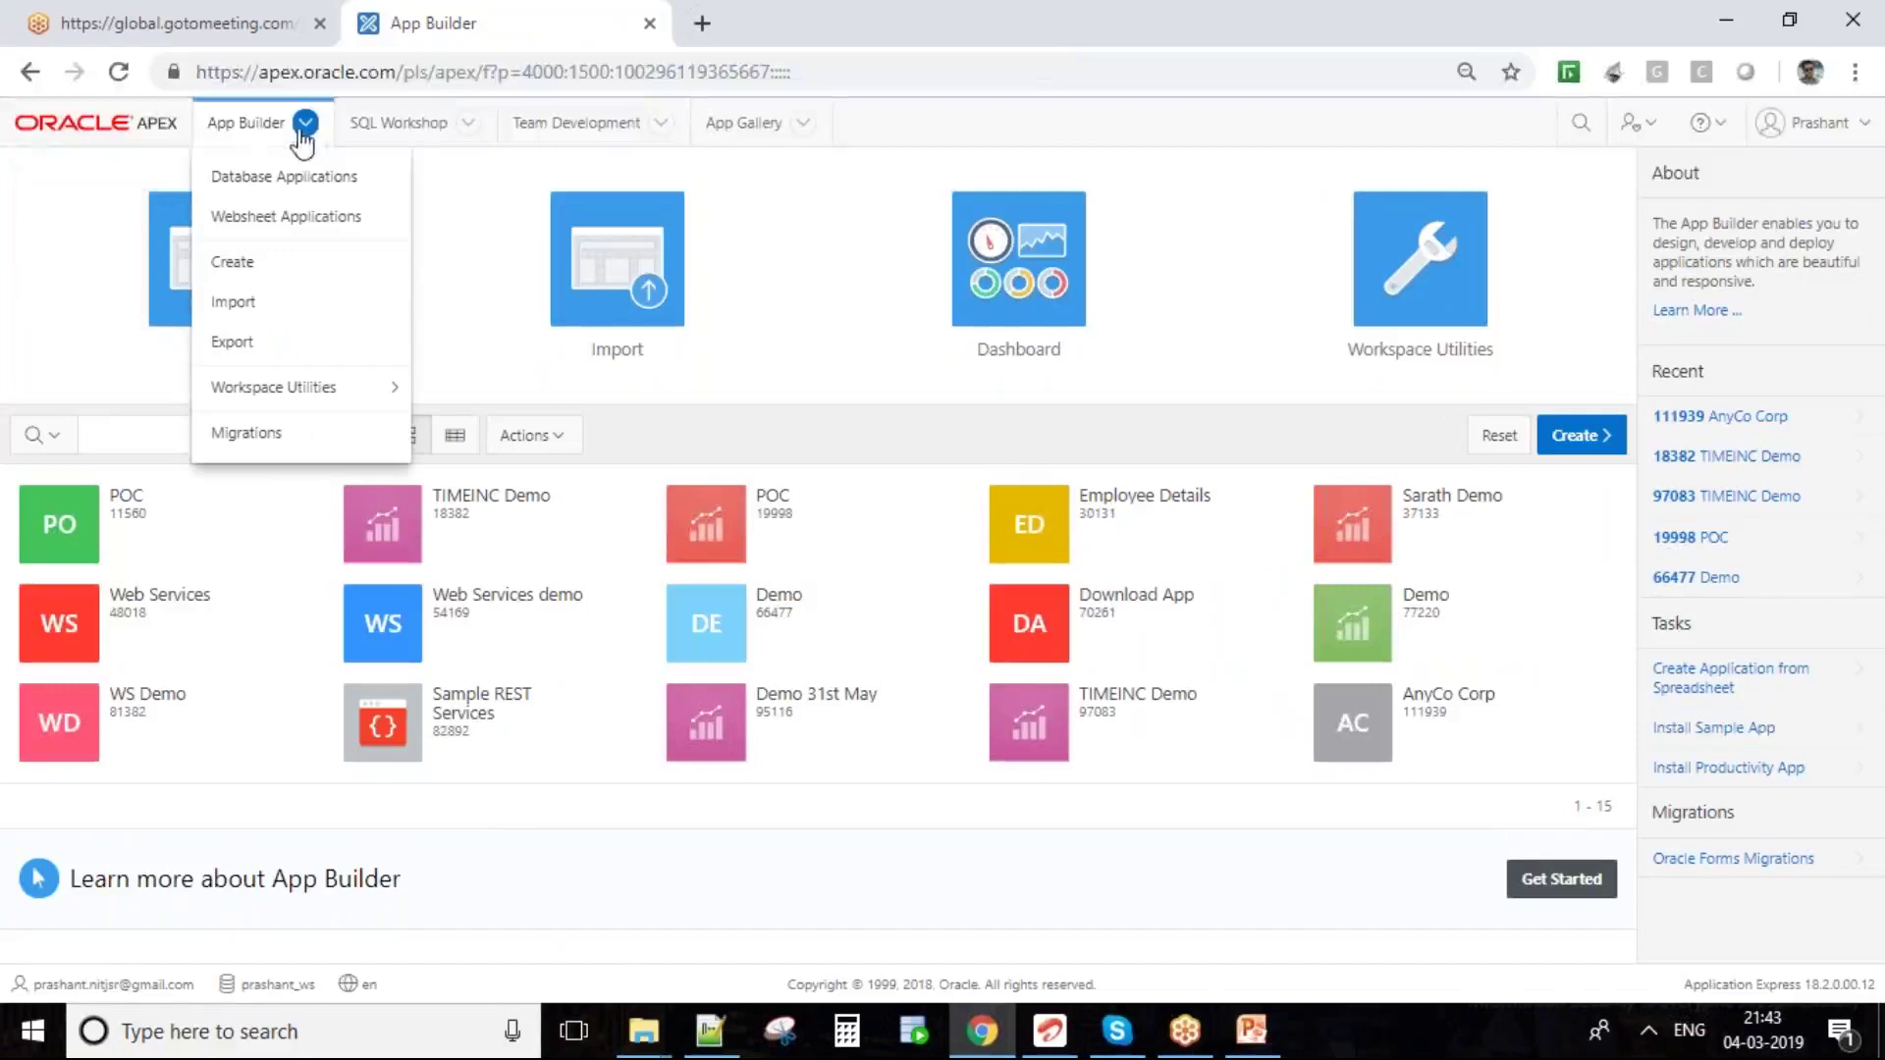
pyautogui.click(252, 123)
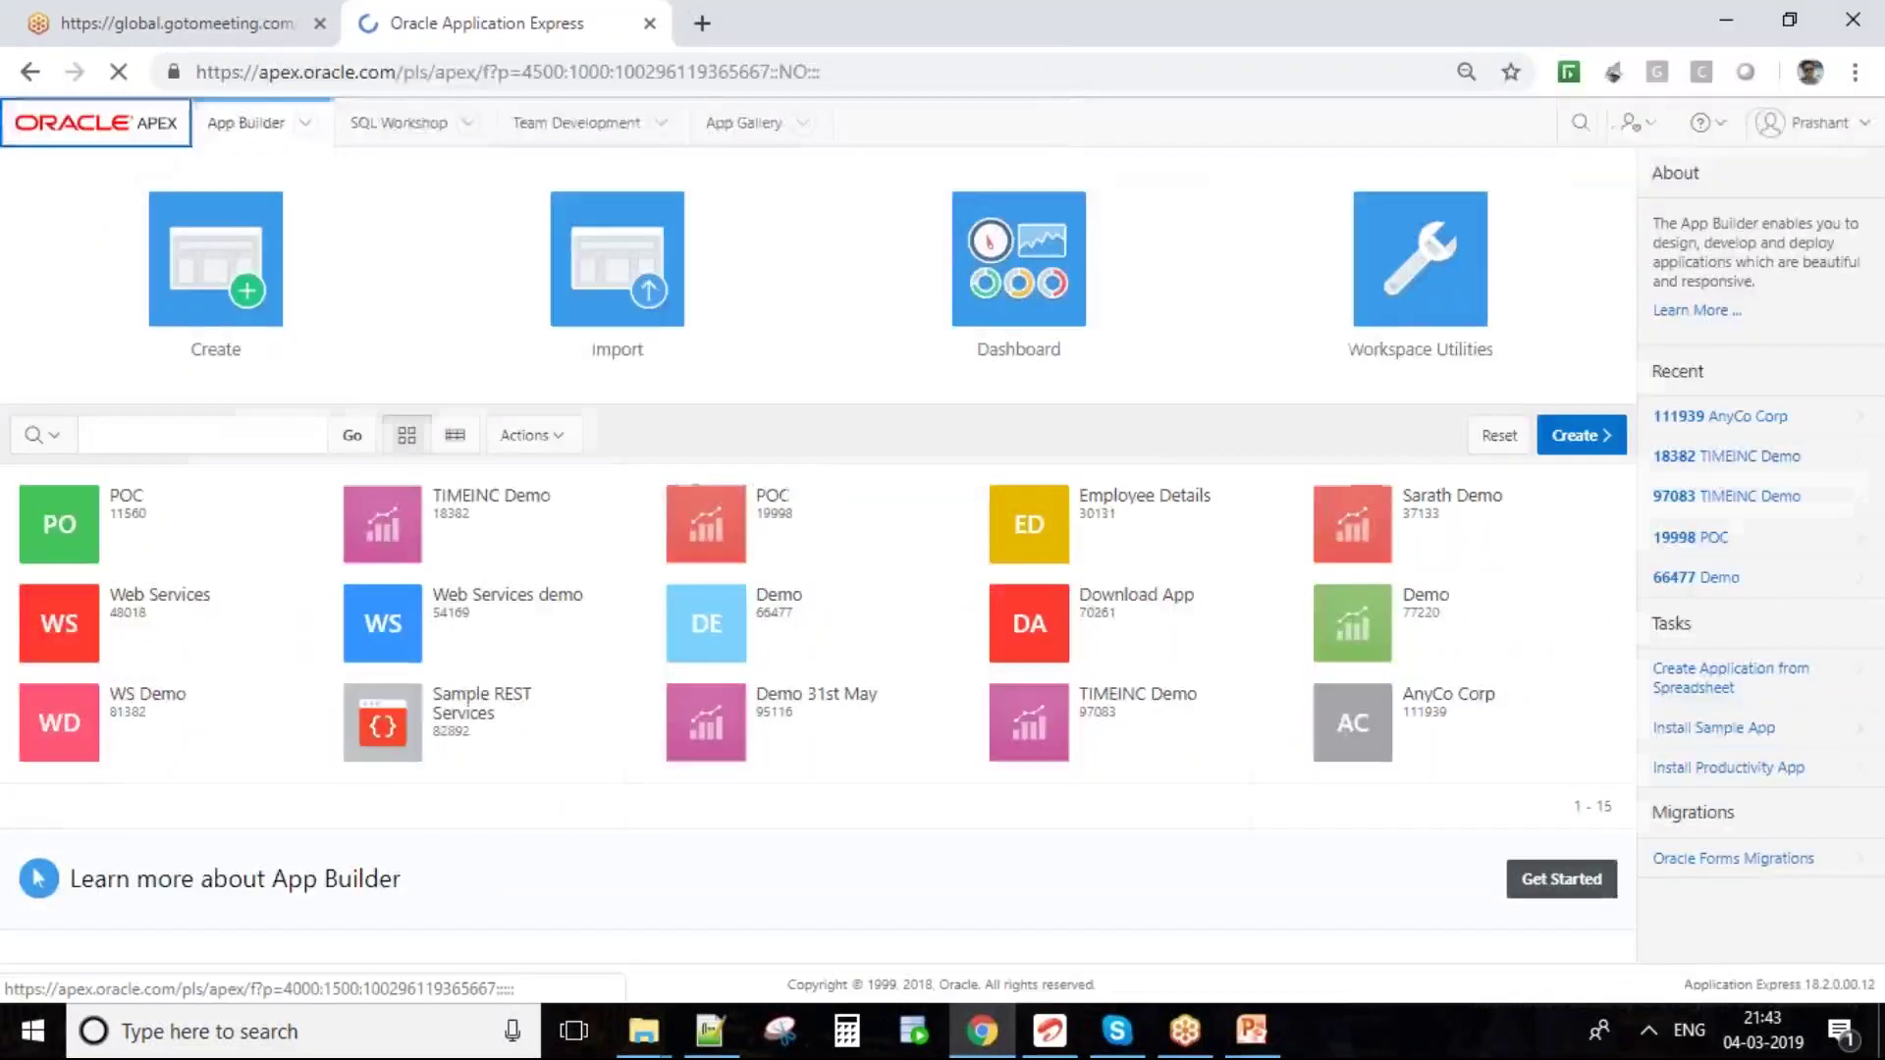
pyautogui.click(277, 293)
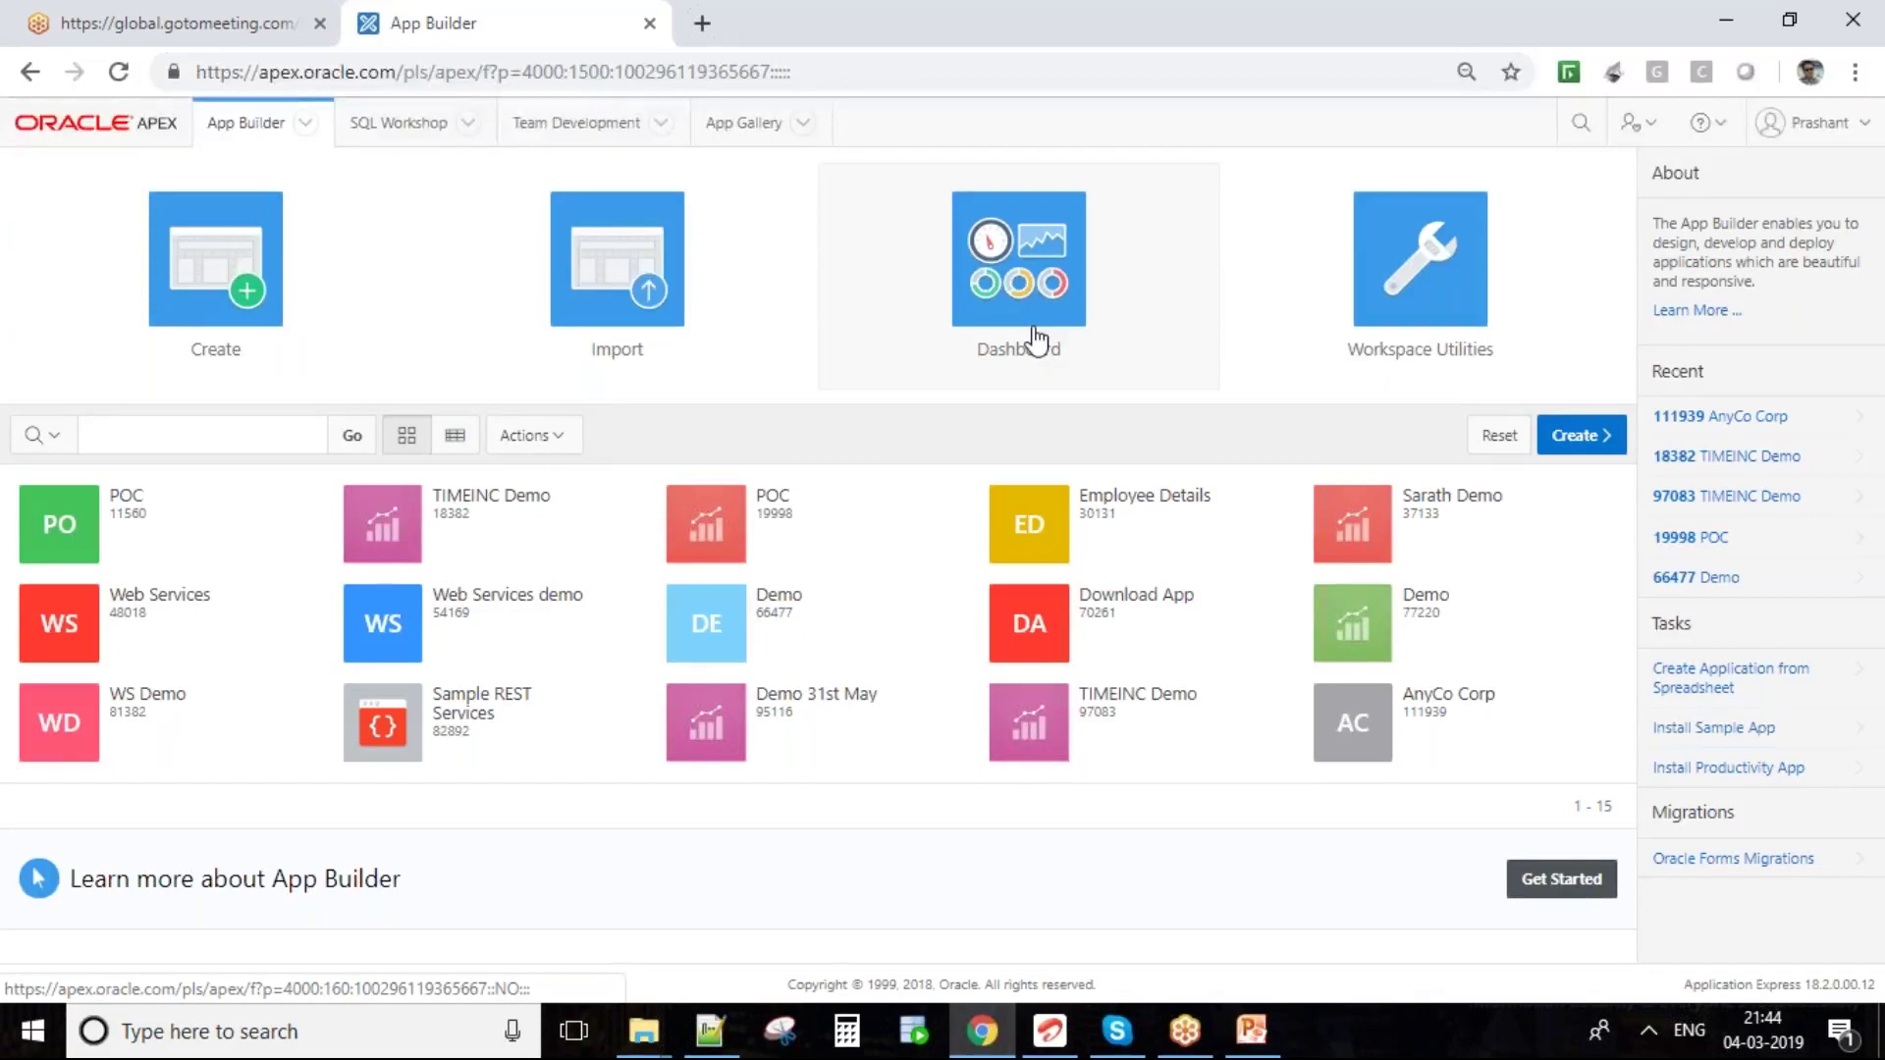
pyautogui.click(1364, 293)
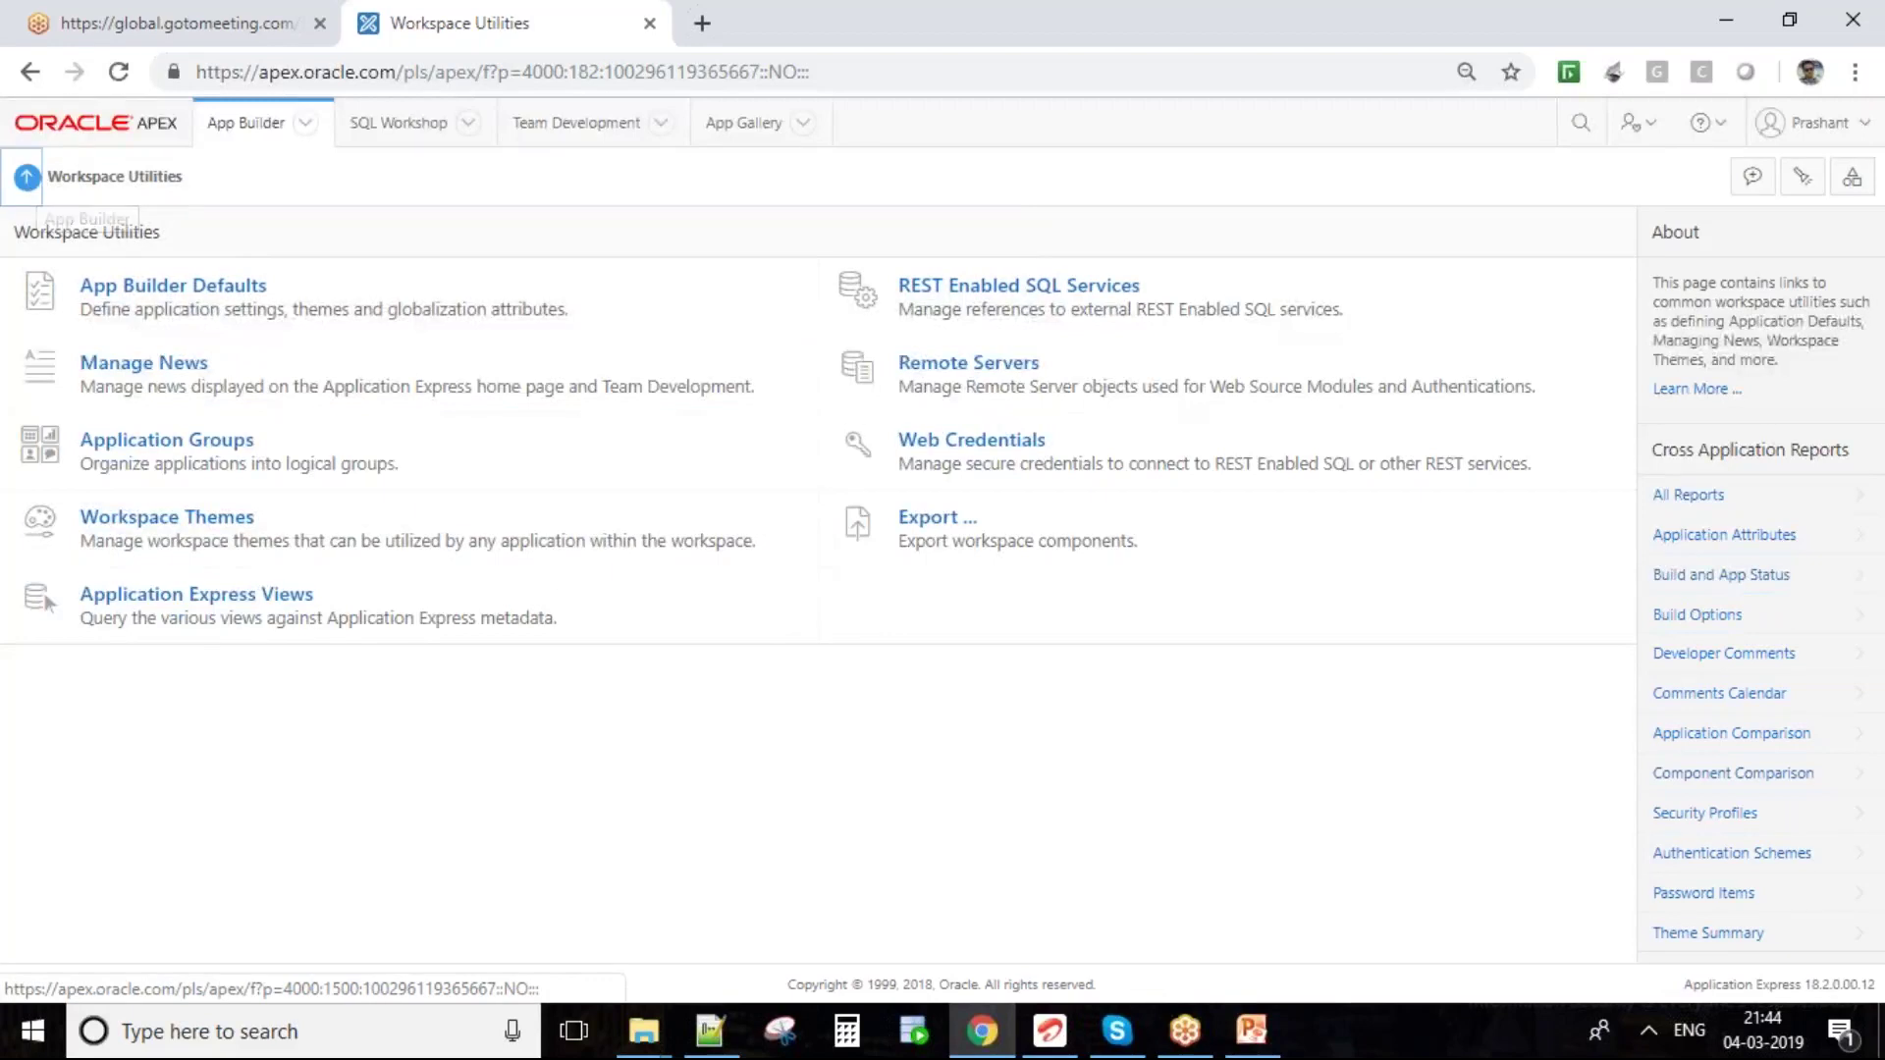
pyautogui.click(26, 176)
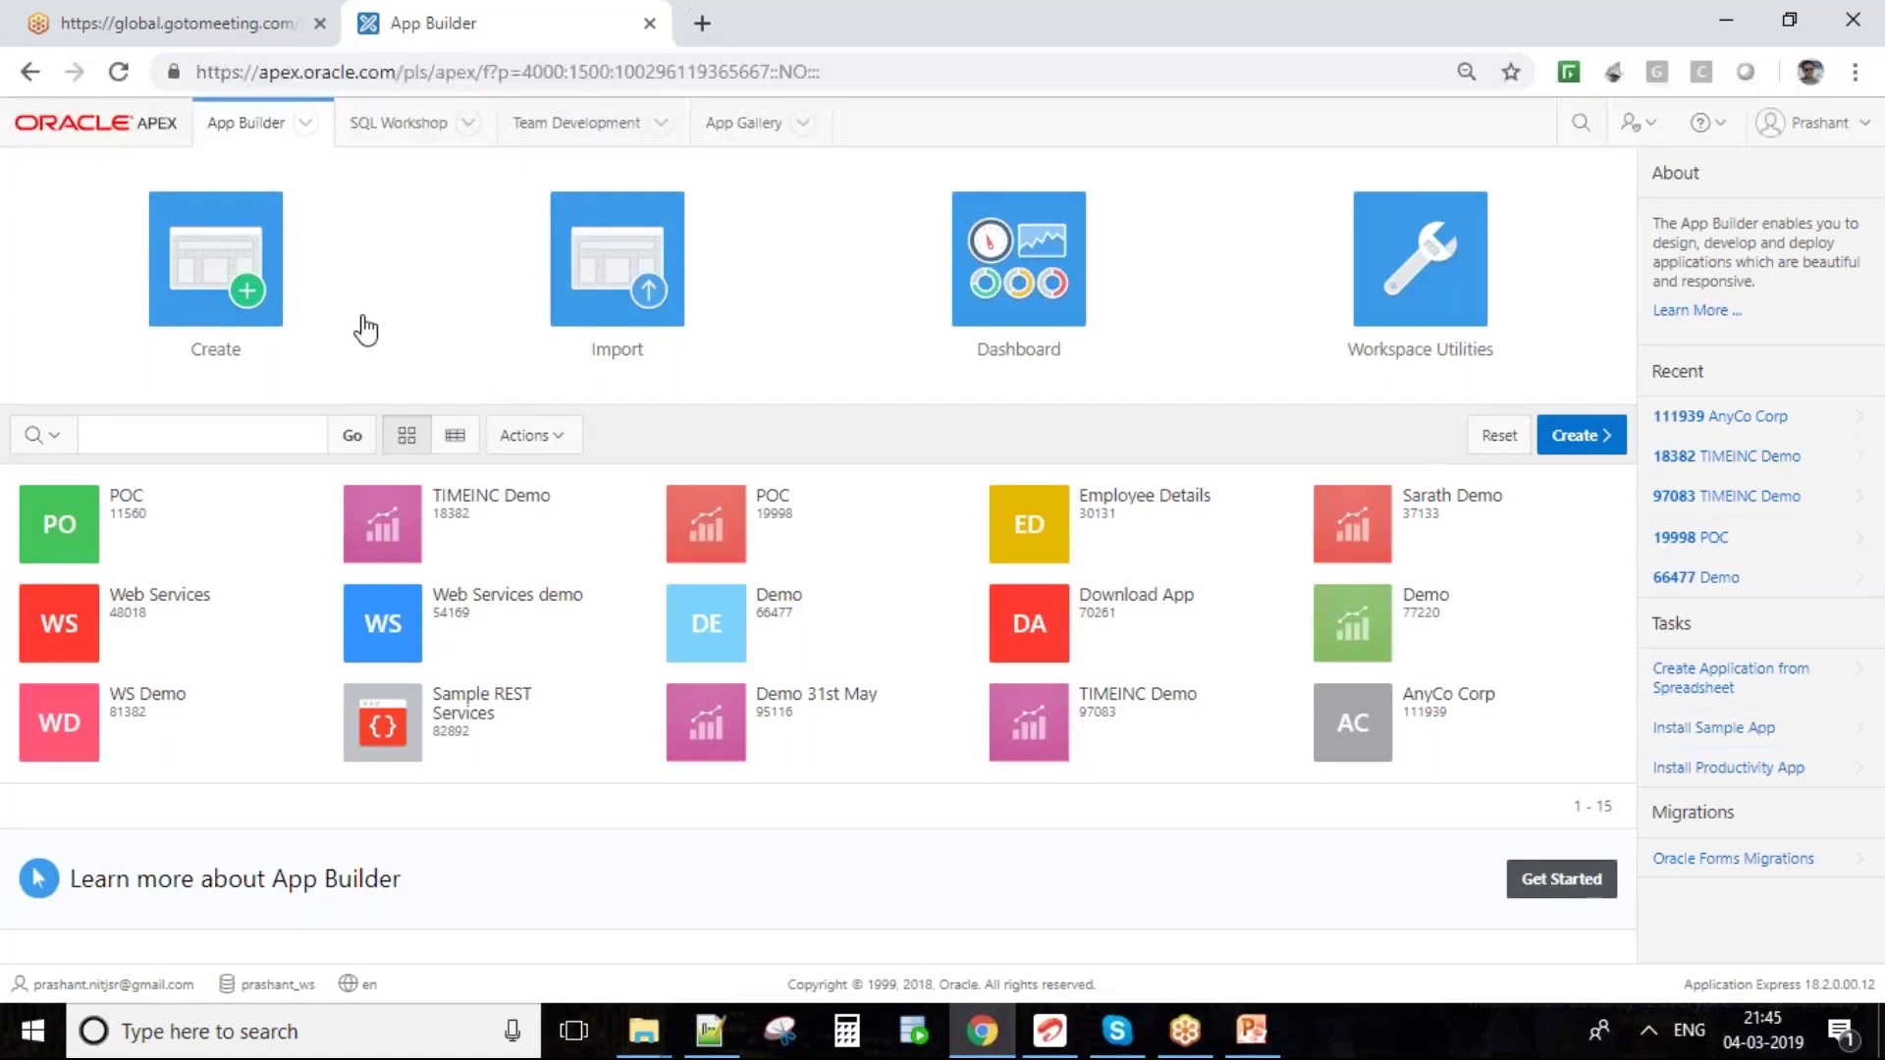
# - Start creating an application of type New Application and name it Demo Application
pyautogui.click(307, 294)
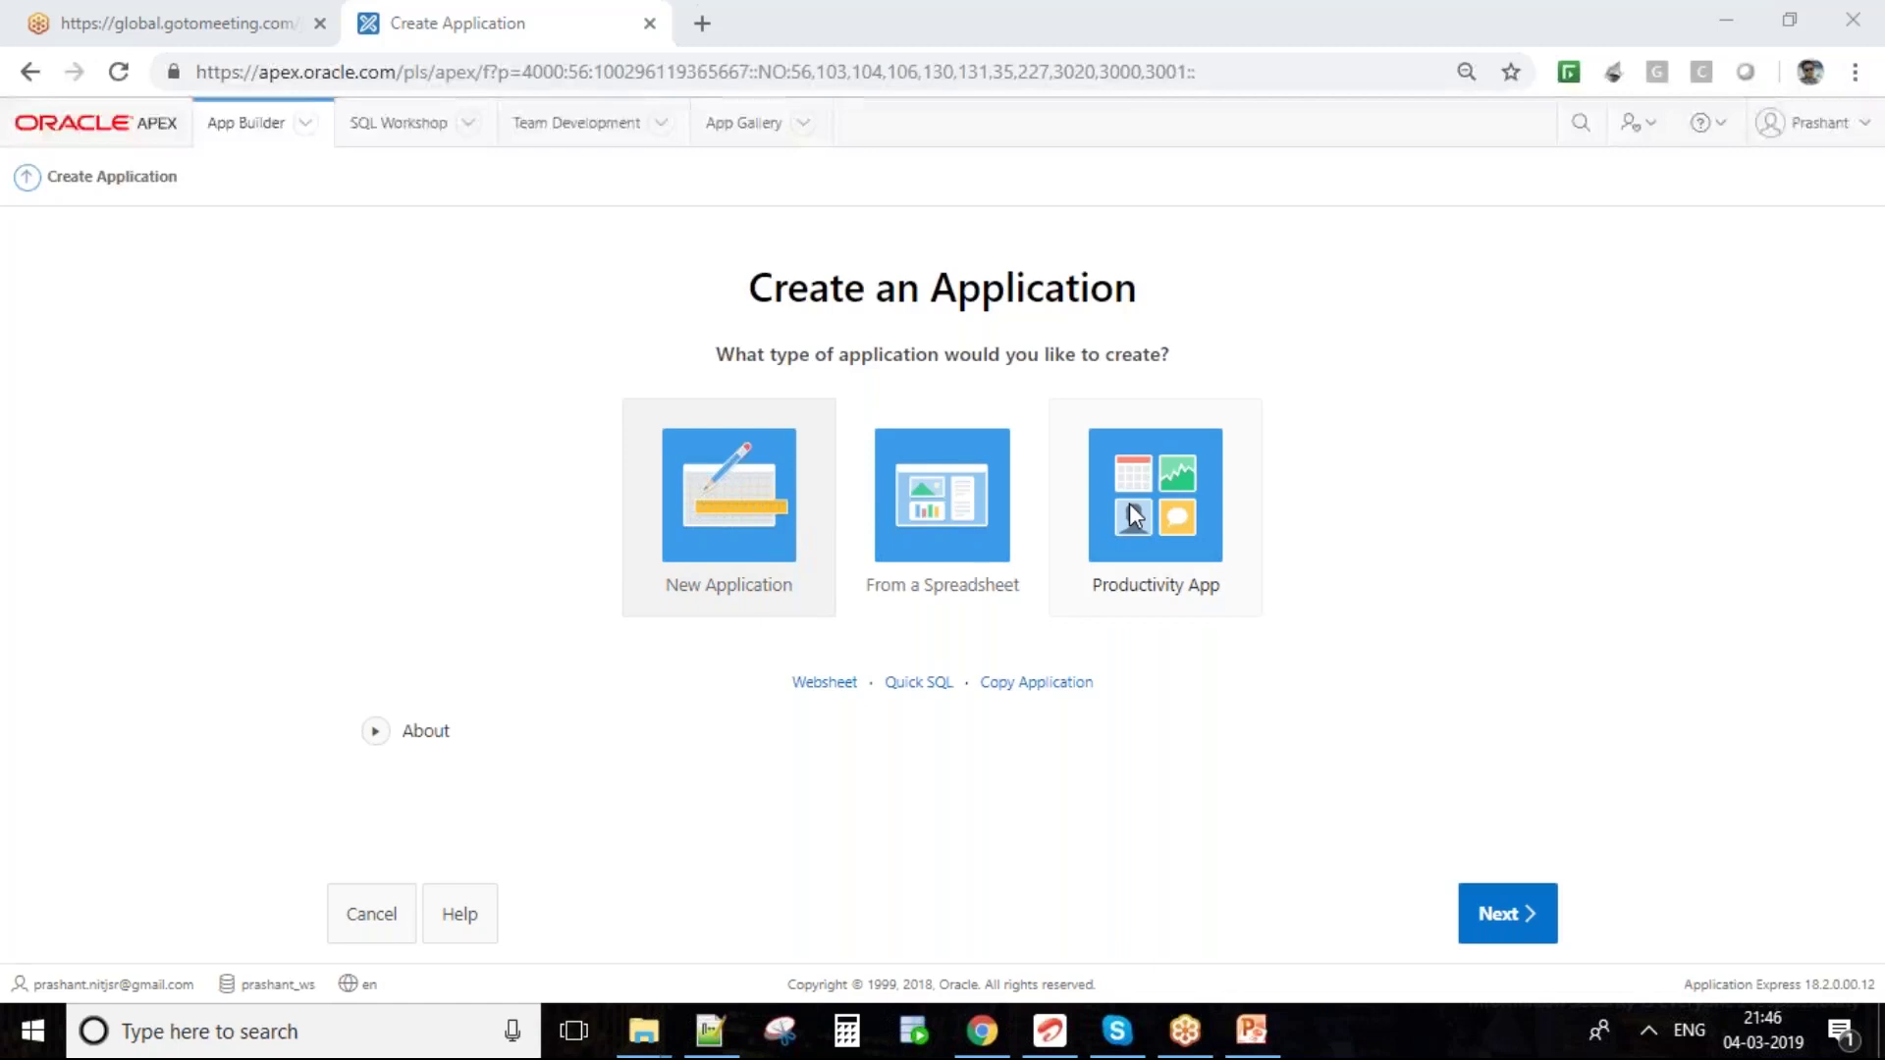
pyautogui.click(770, 502)
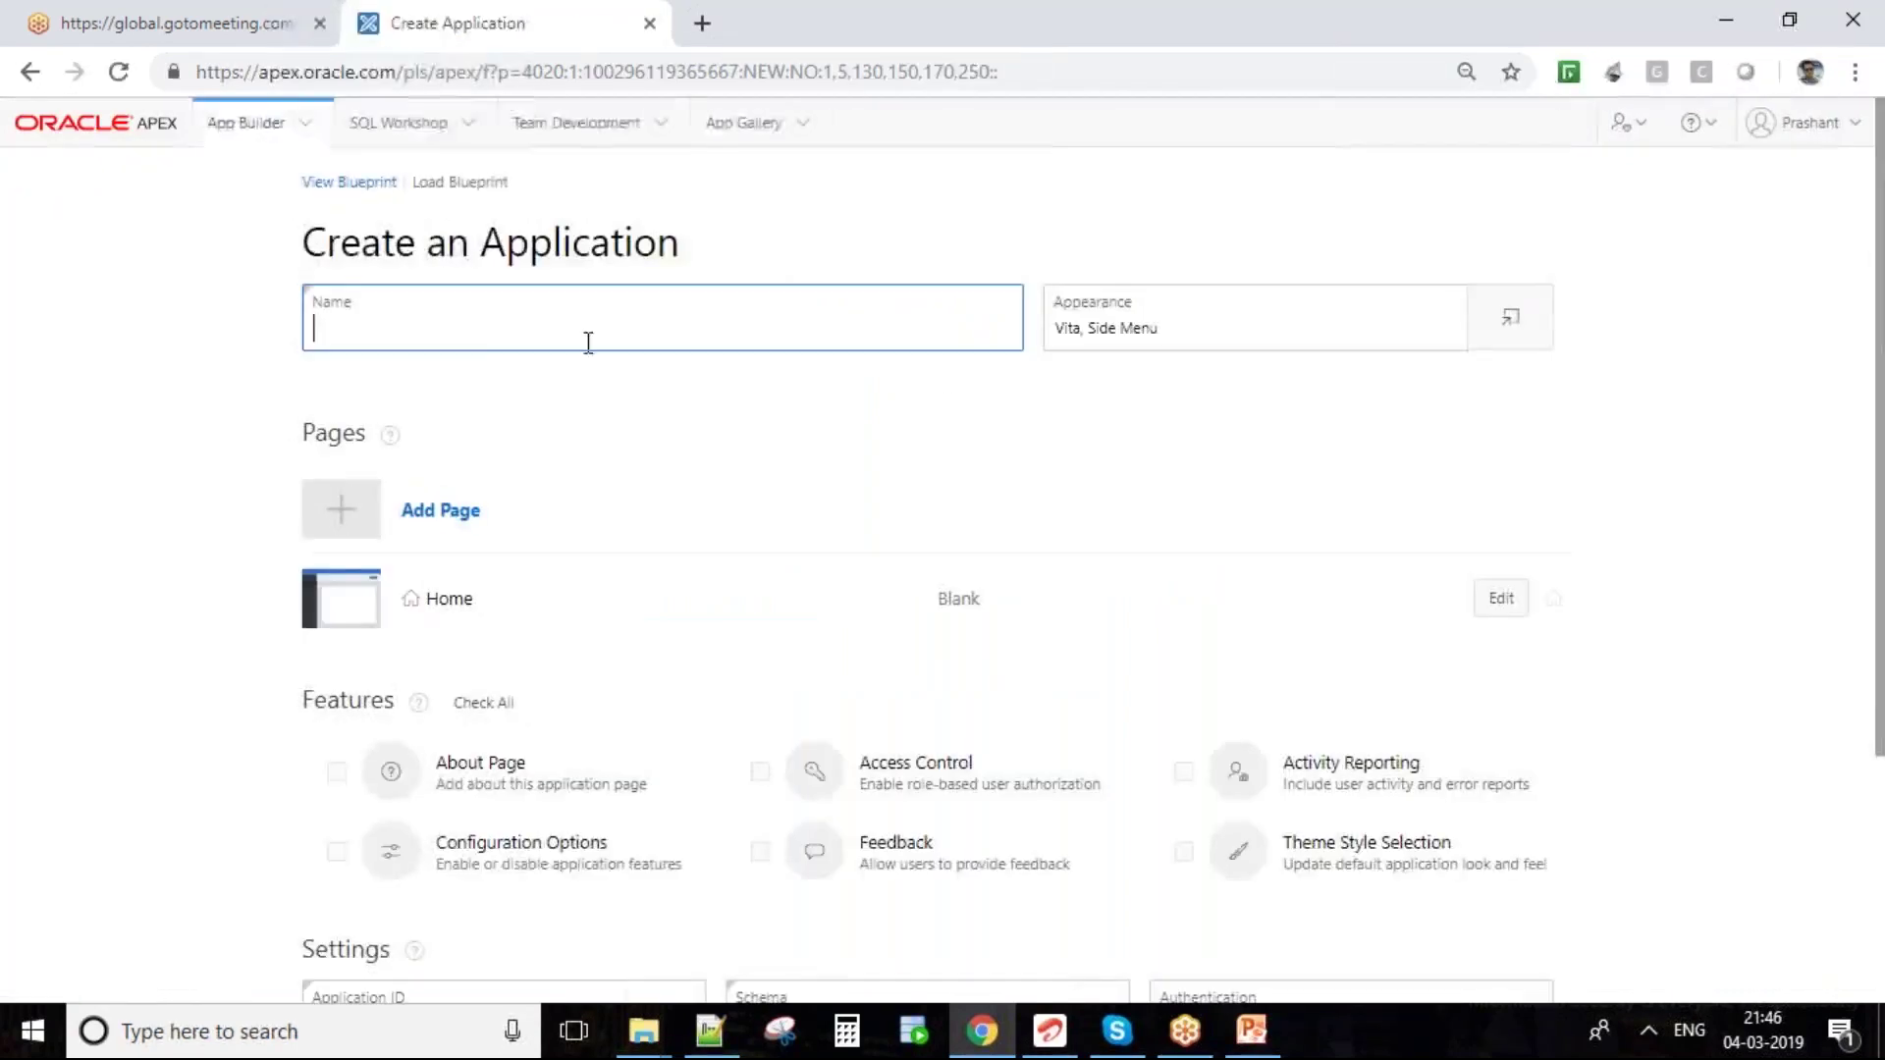
pyautogui.click(509, 338)
pyautogui.write('Demo Application')
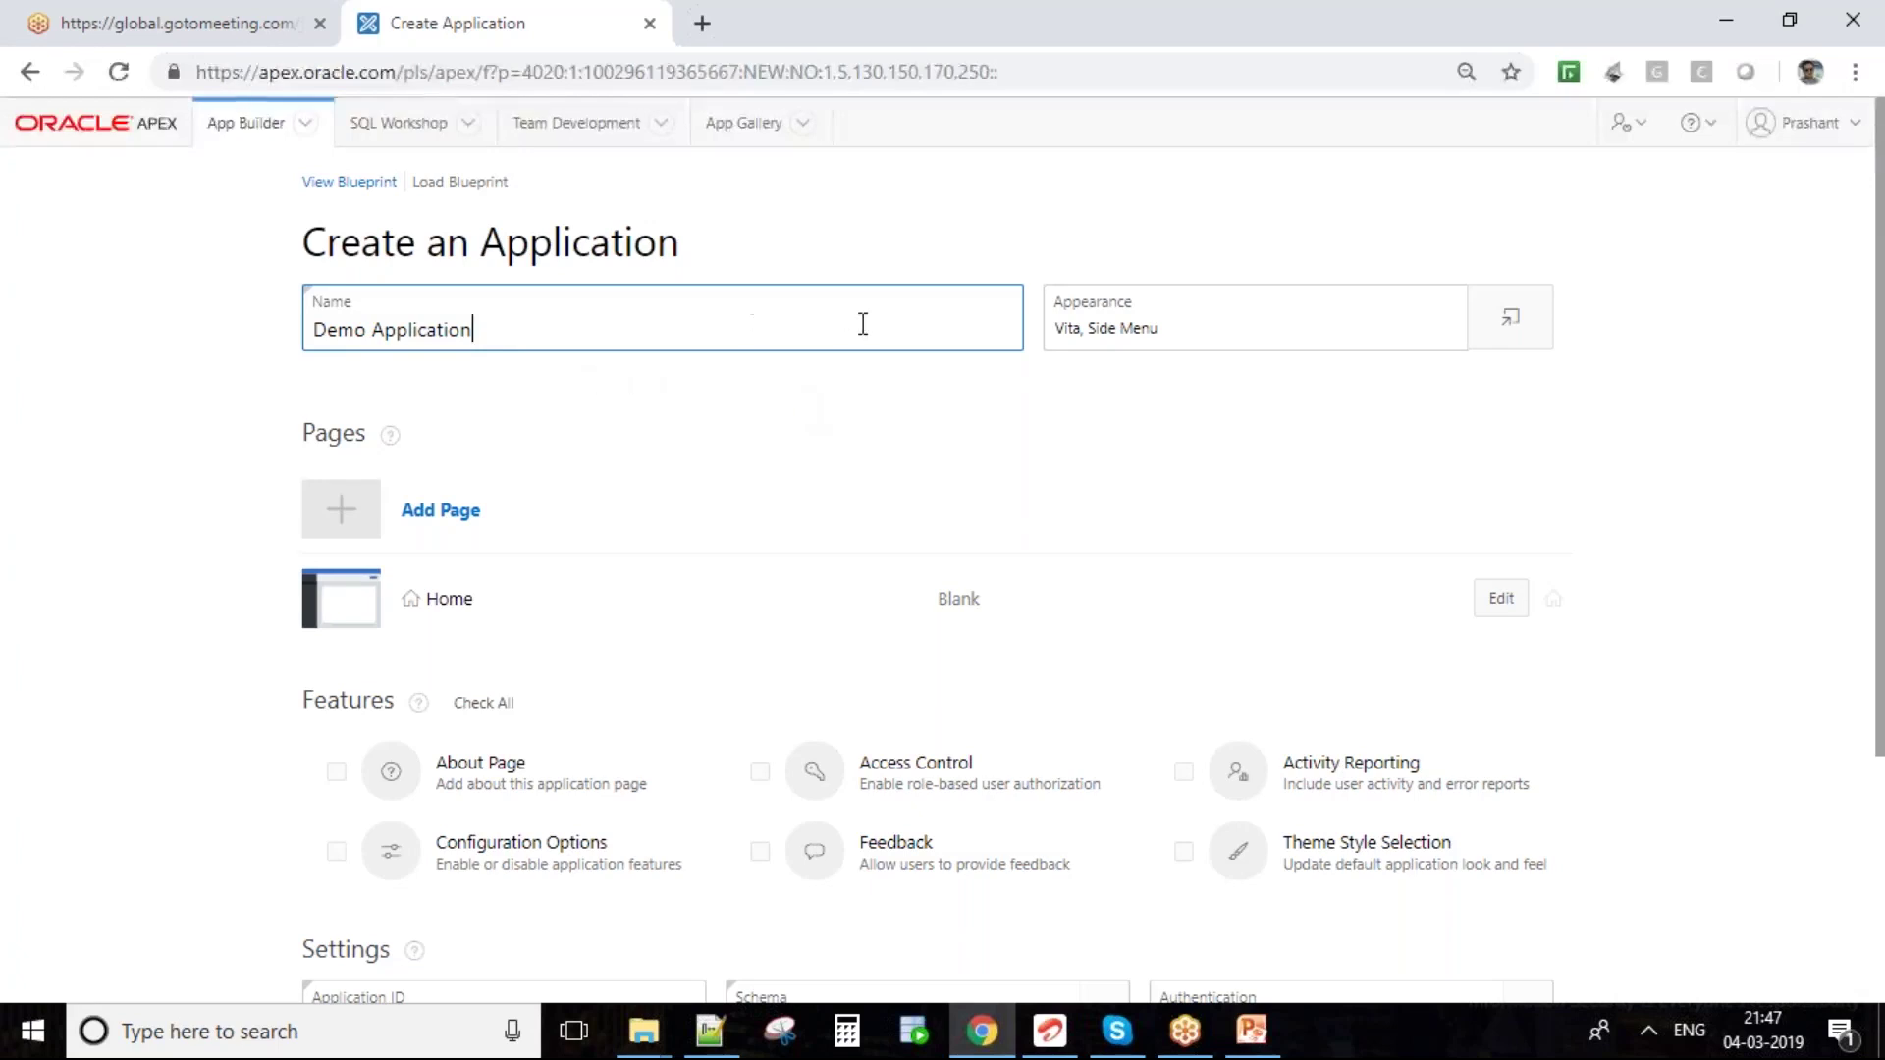
# - Examine the new application's pages, features and settings, including its Application ID, and the server domain in the address
pyautogui.scroll(-2, 680, 457)
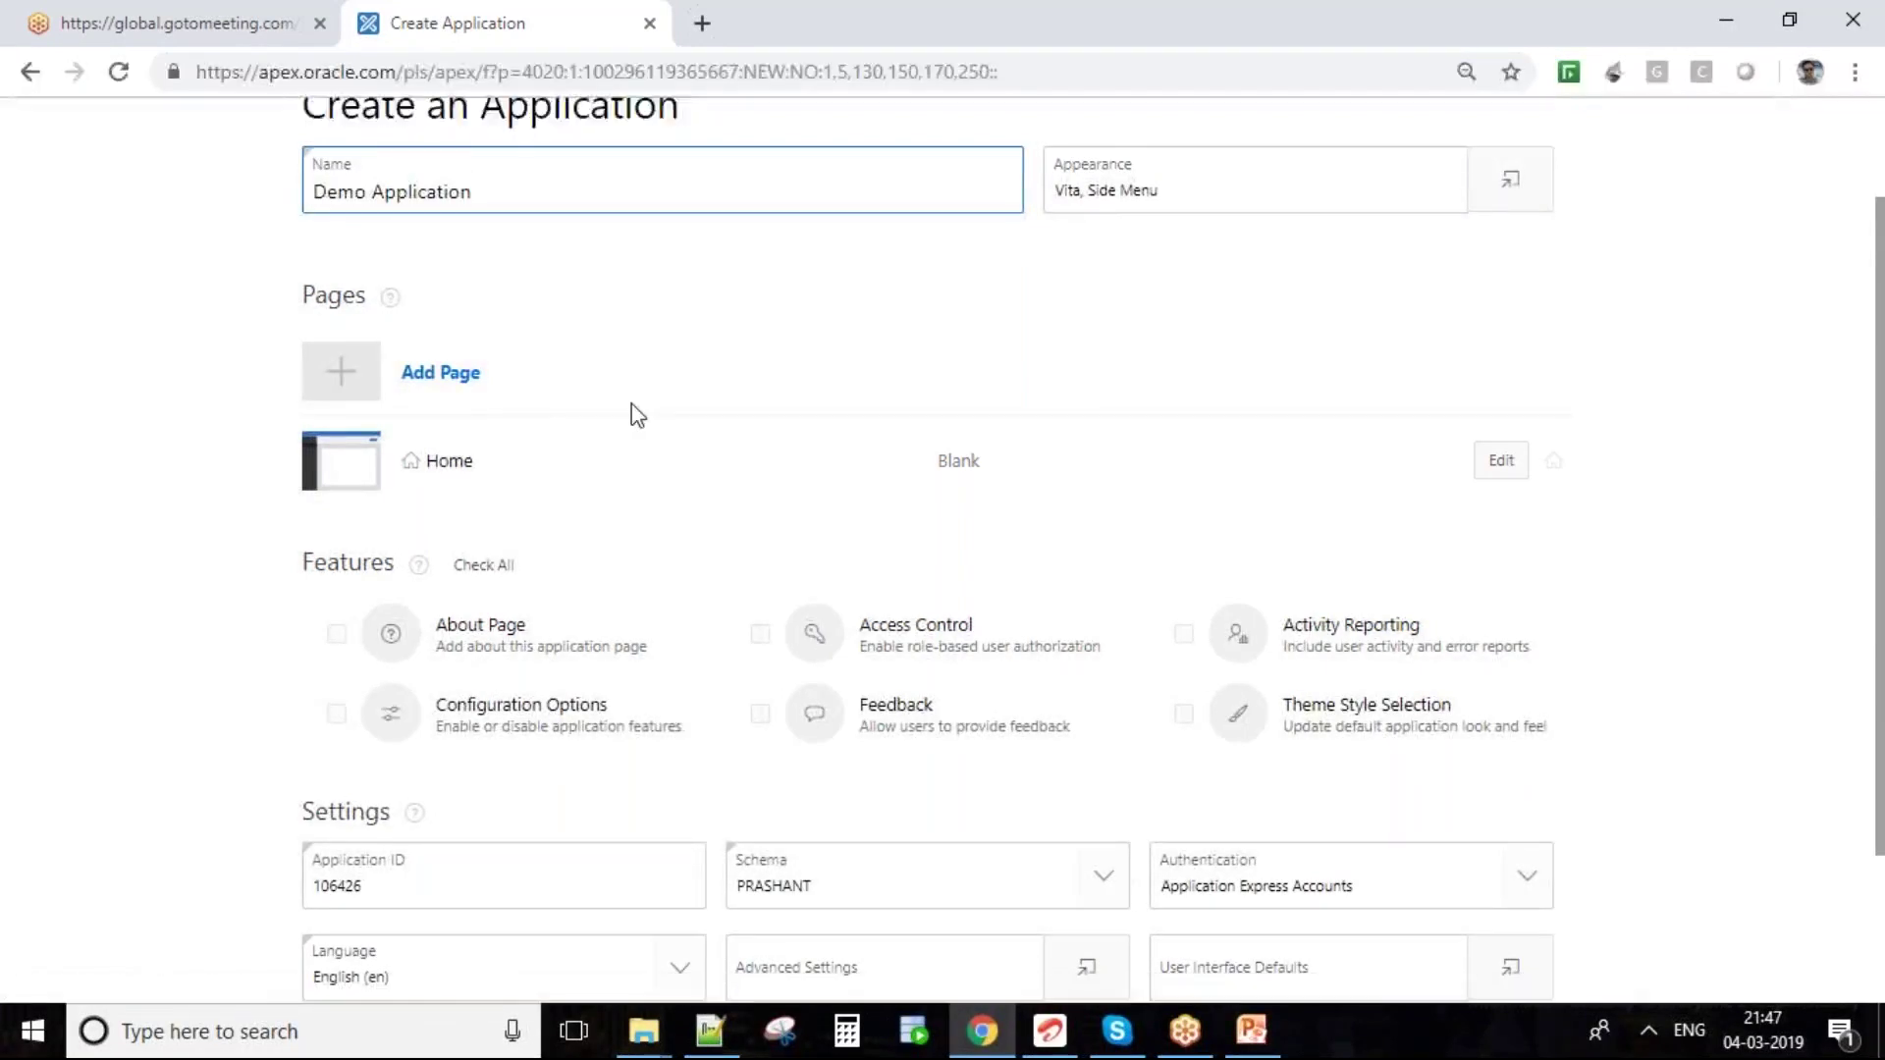
pyautogui.scroll(2, 632, 404)
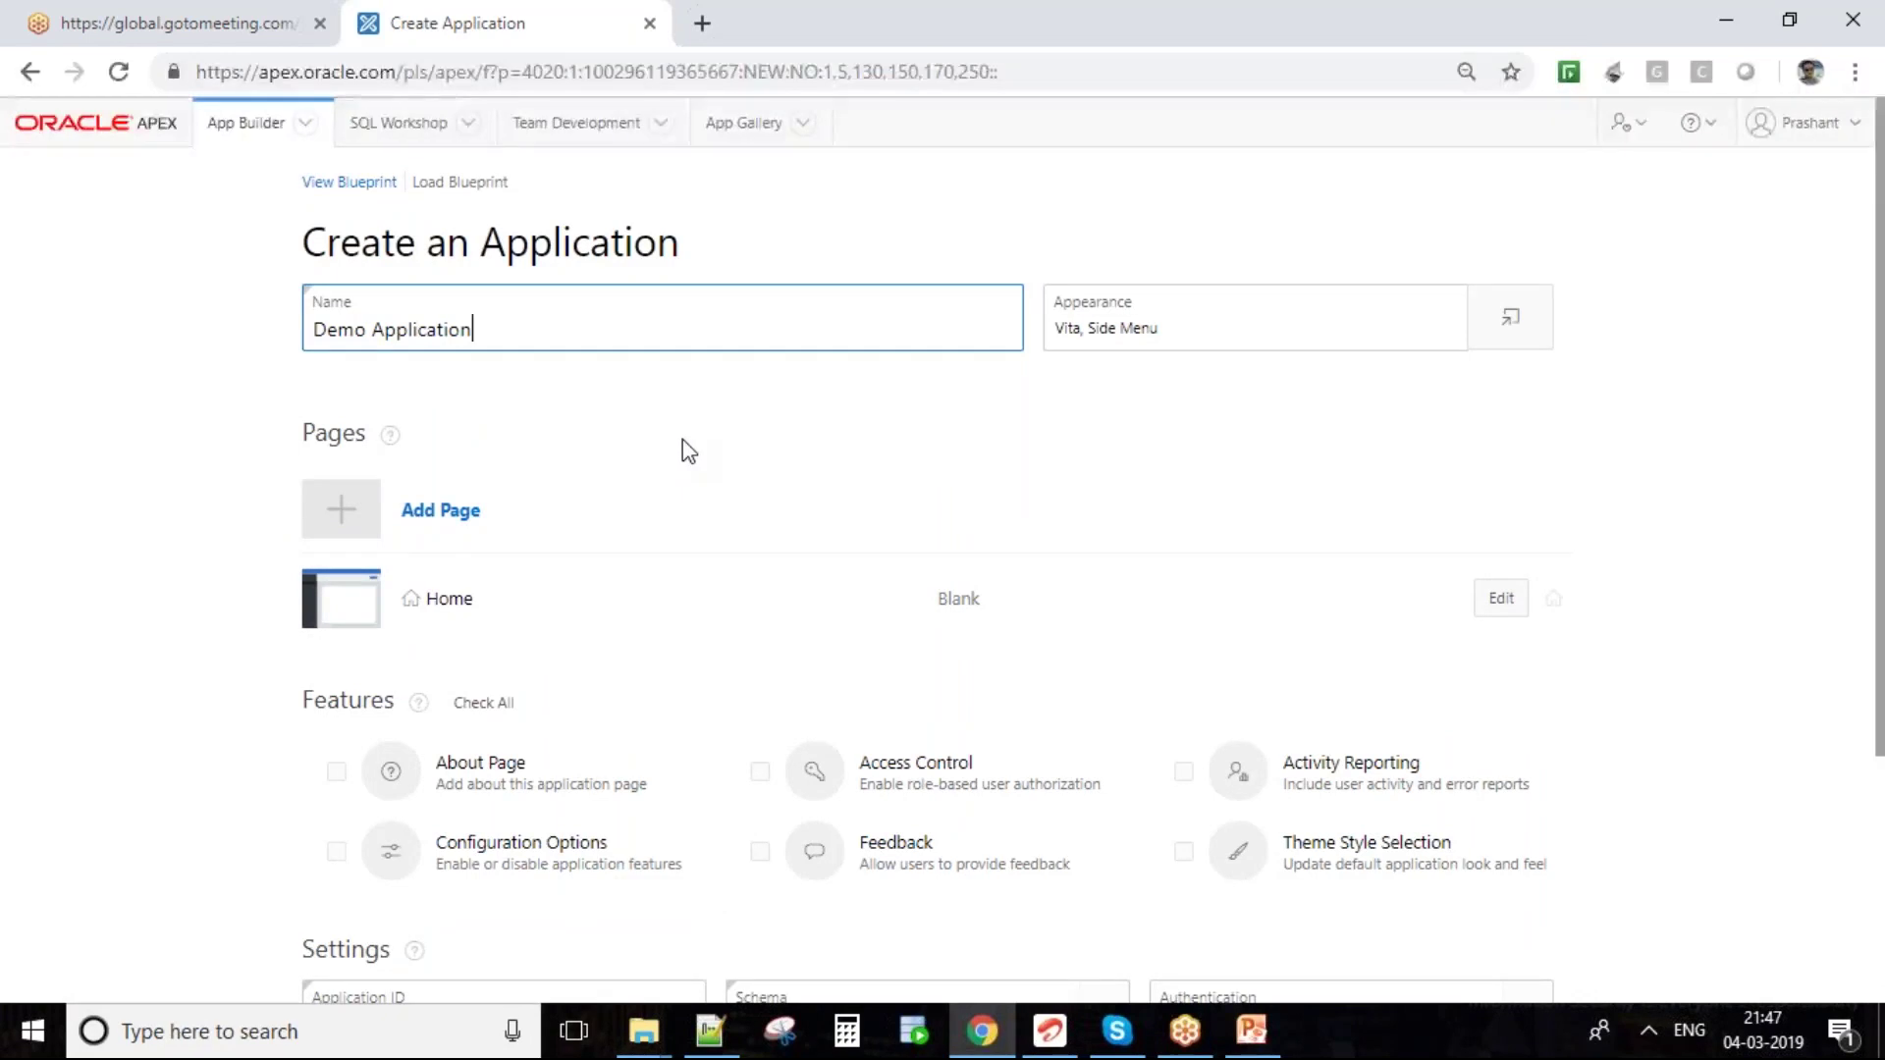
pyautogui.scroll(-3, 681, 439)
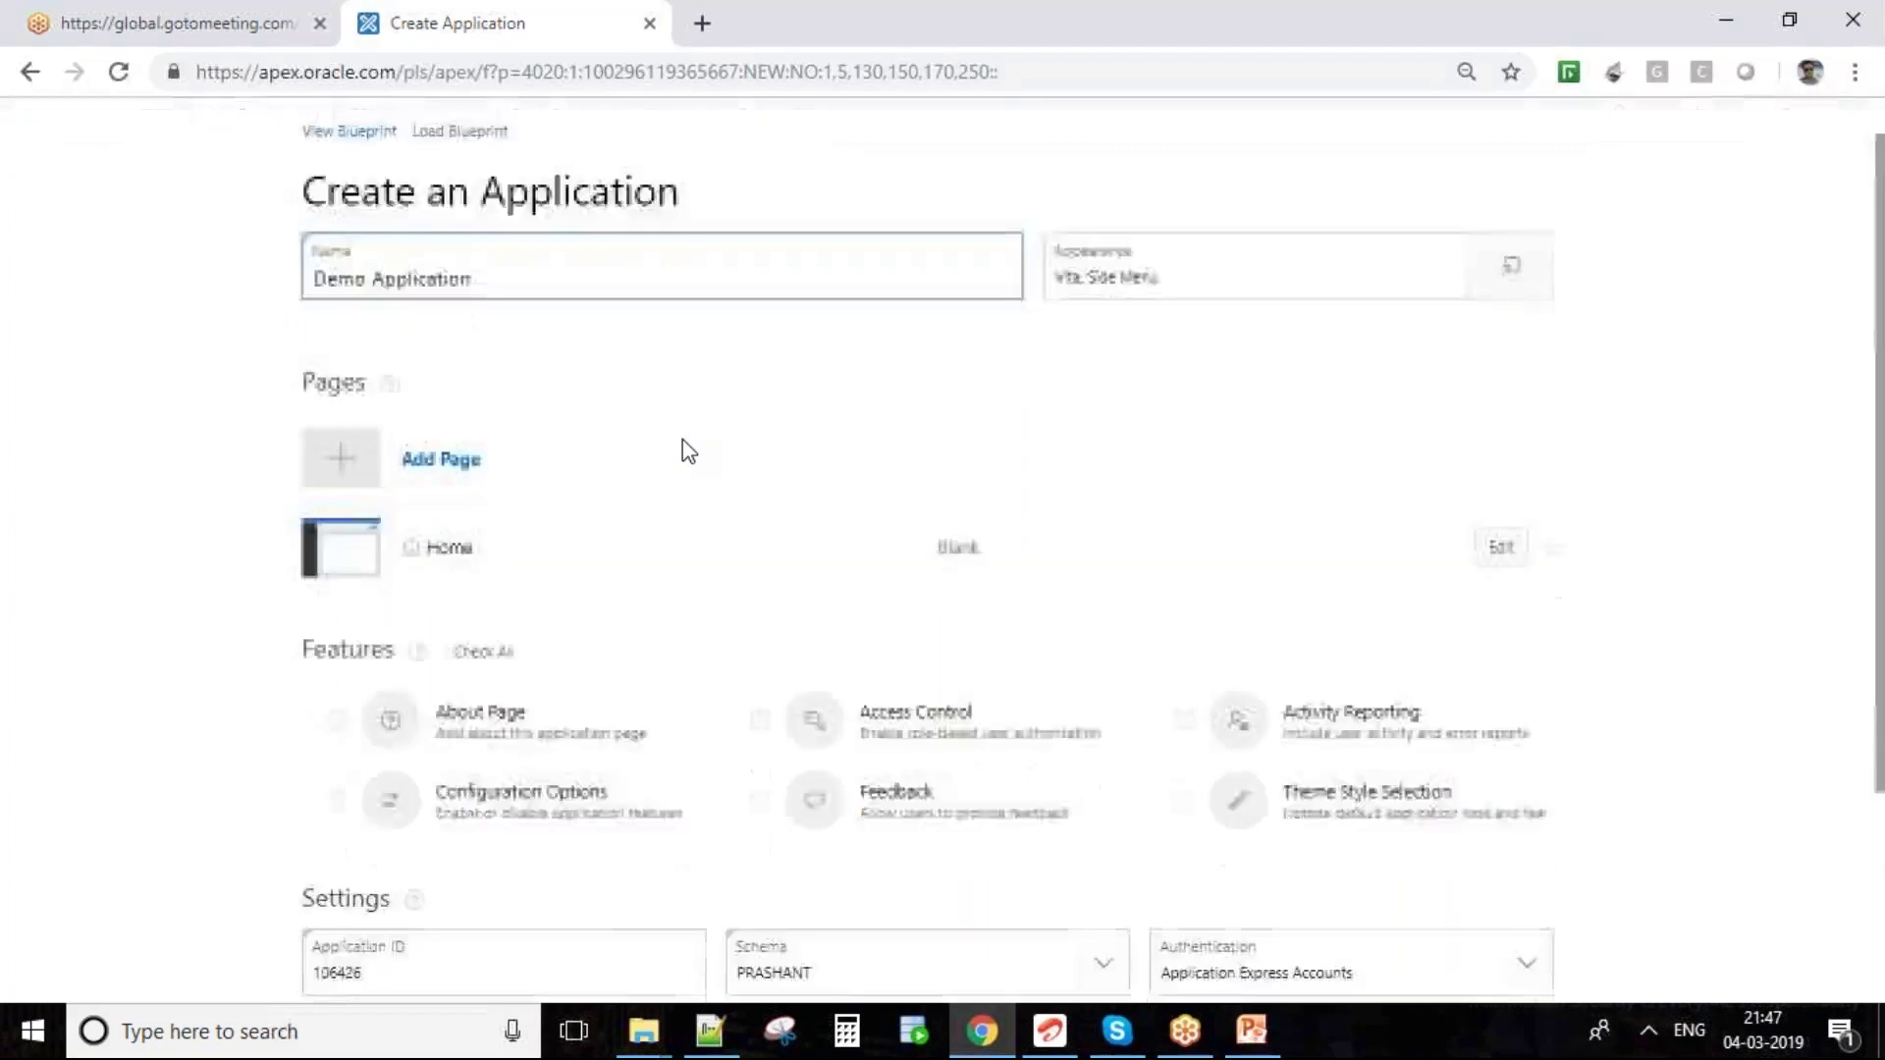
pyautogui.scroll(-3, 681, 439)
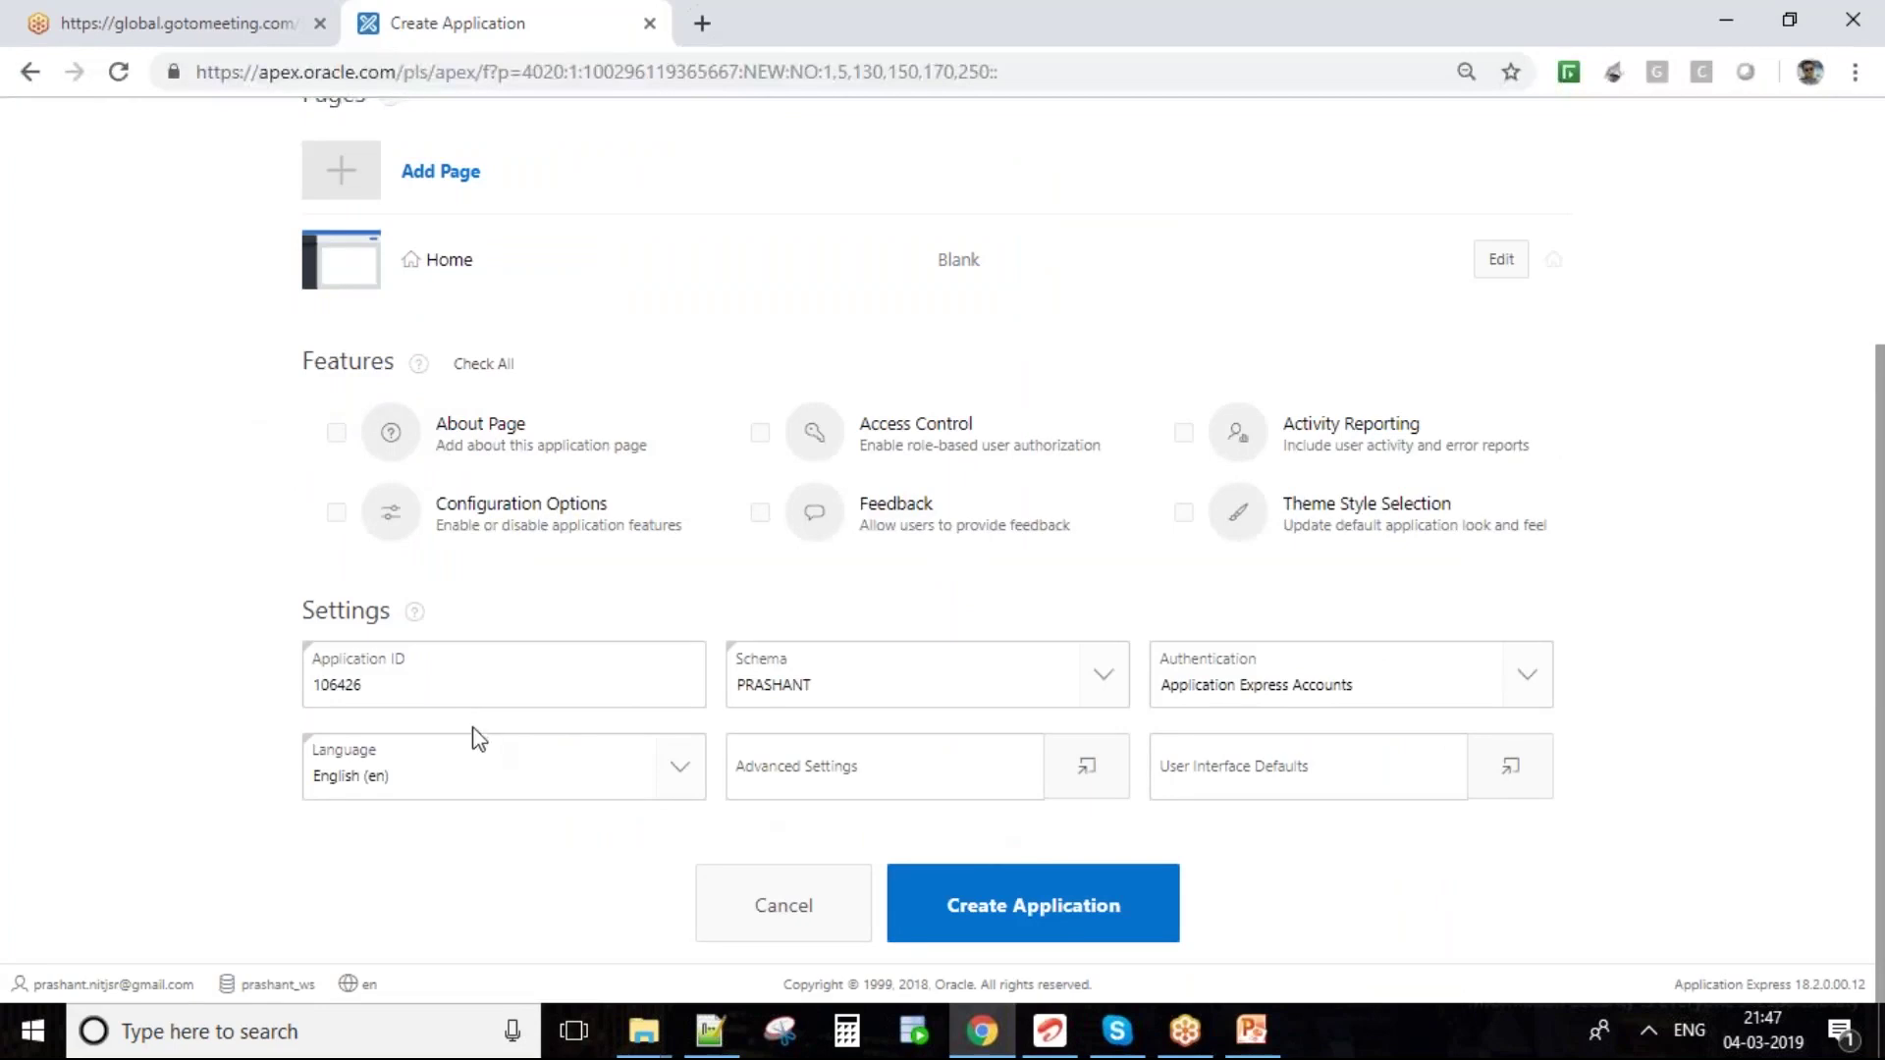
pyautogui.moveTo(442, 685); pyautogui.dragTo(216, 700)
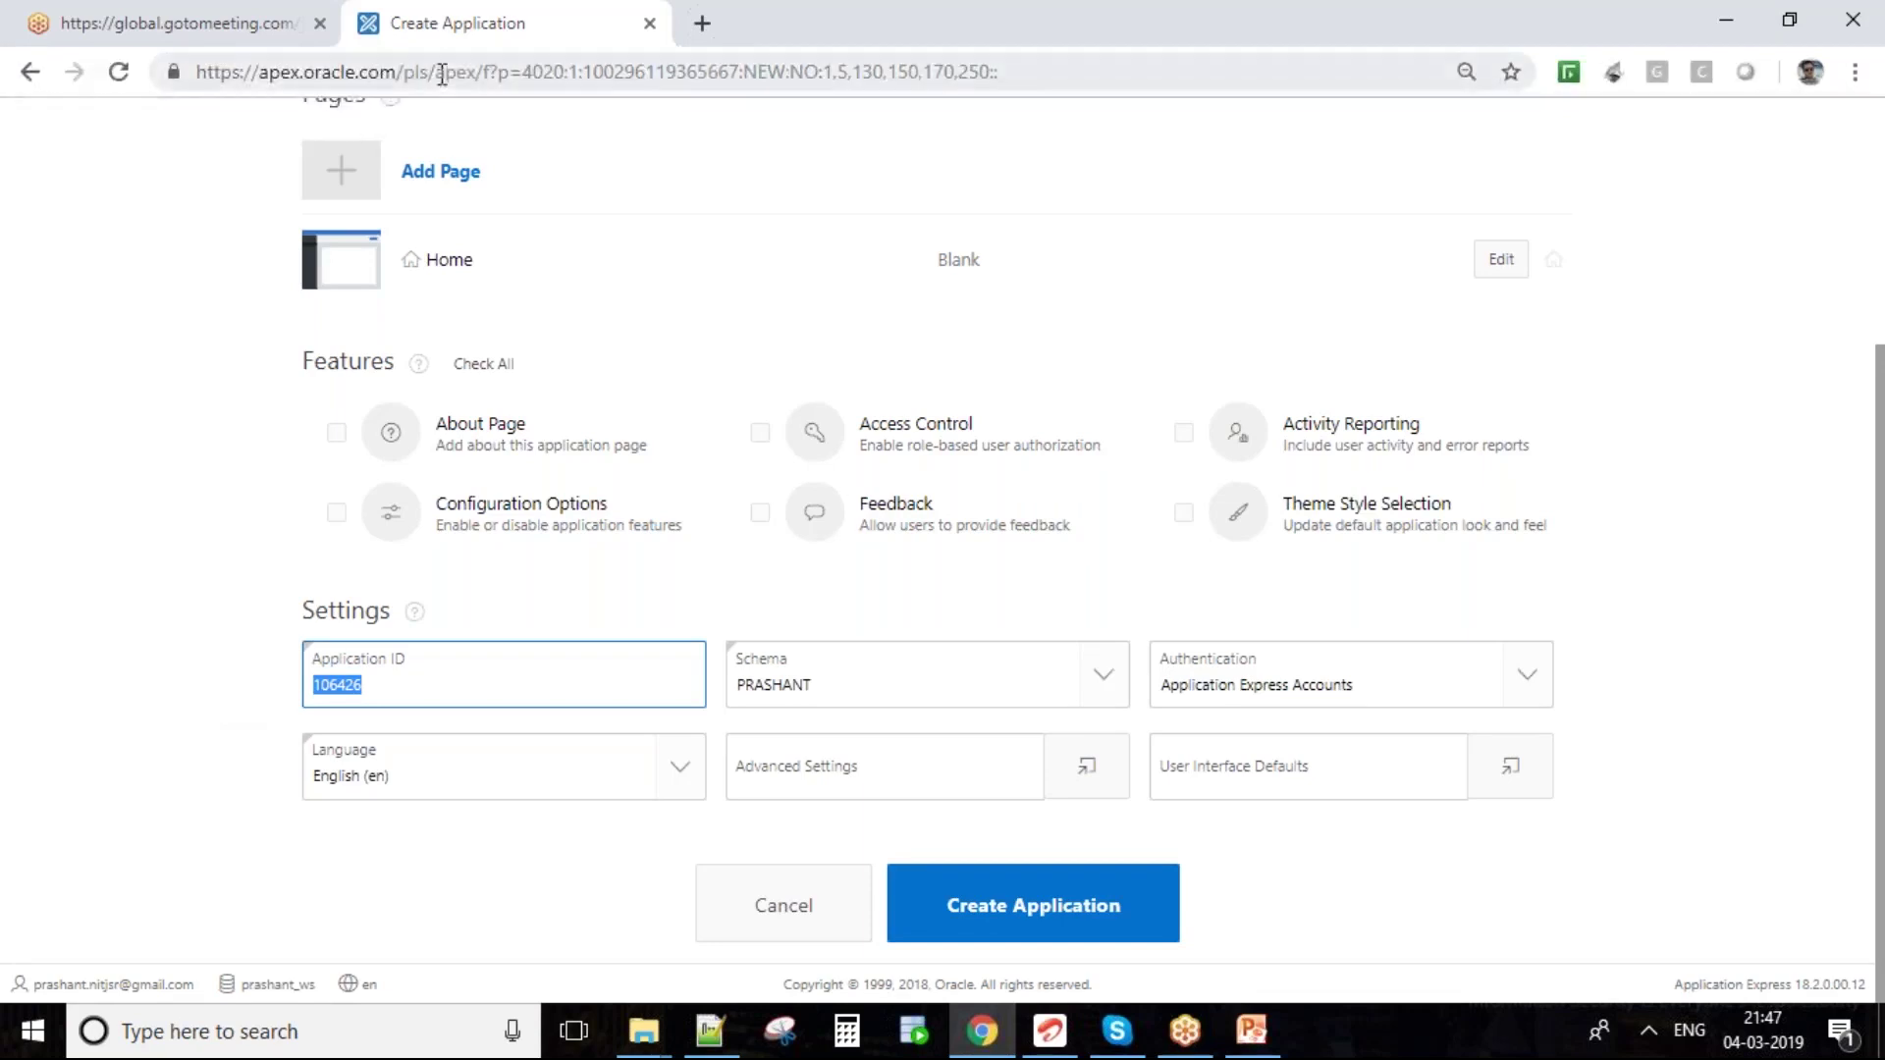
pyautogui.moveTo(396, 71); pyautogui.dragTo(107, 157)
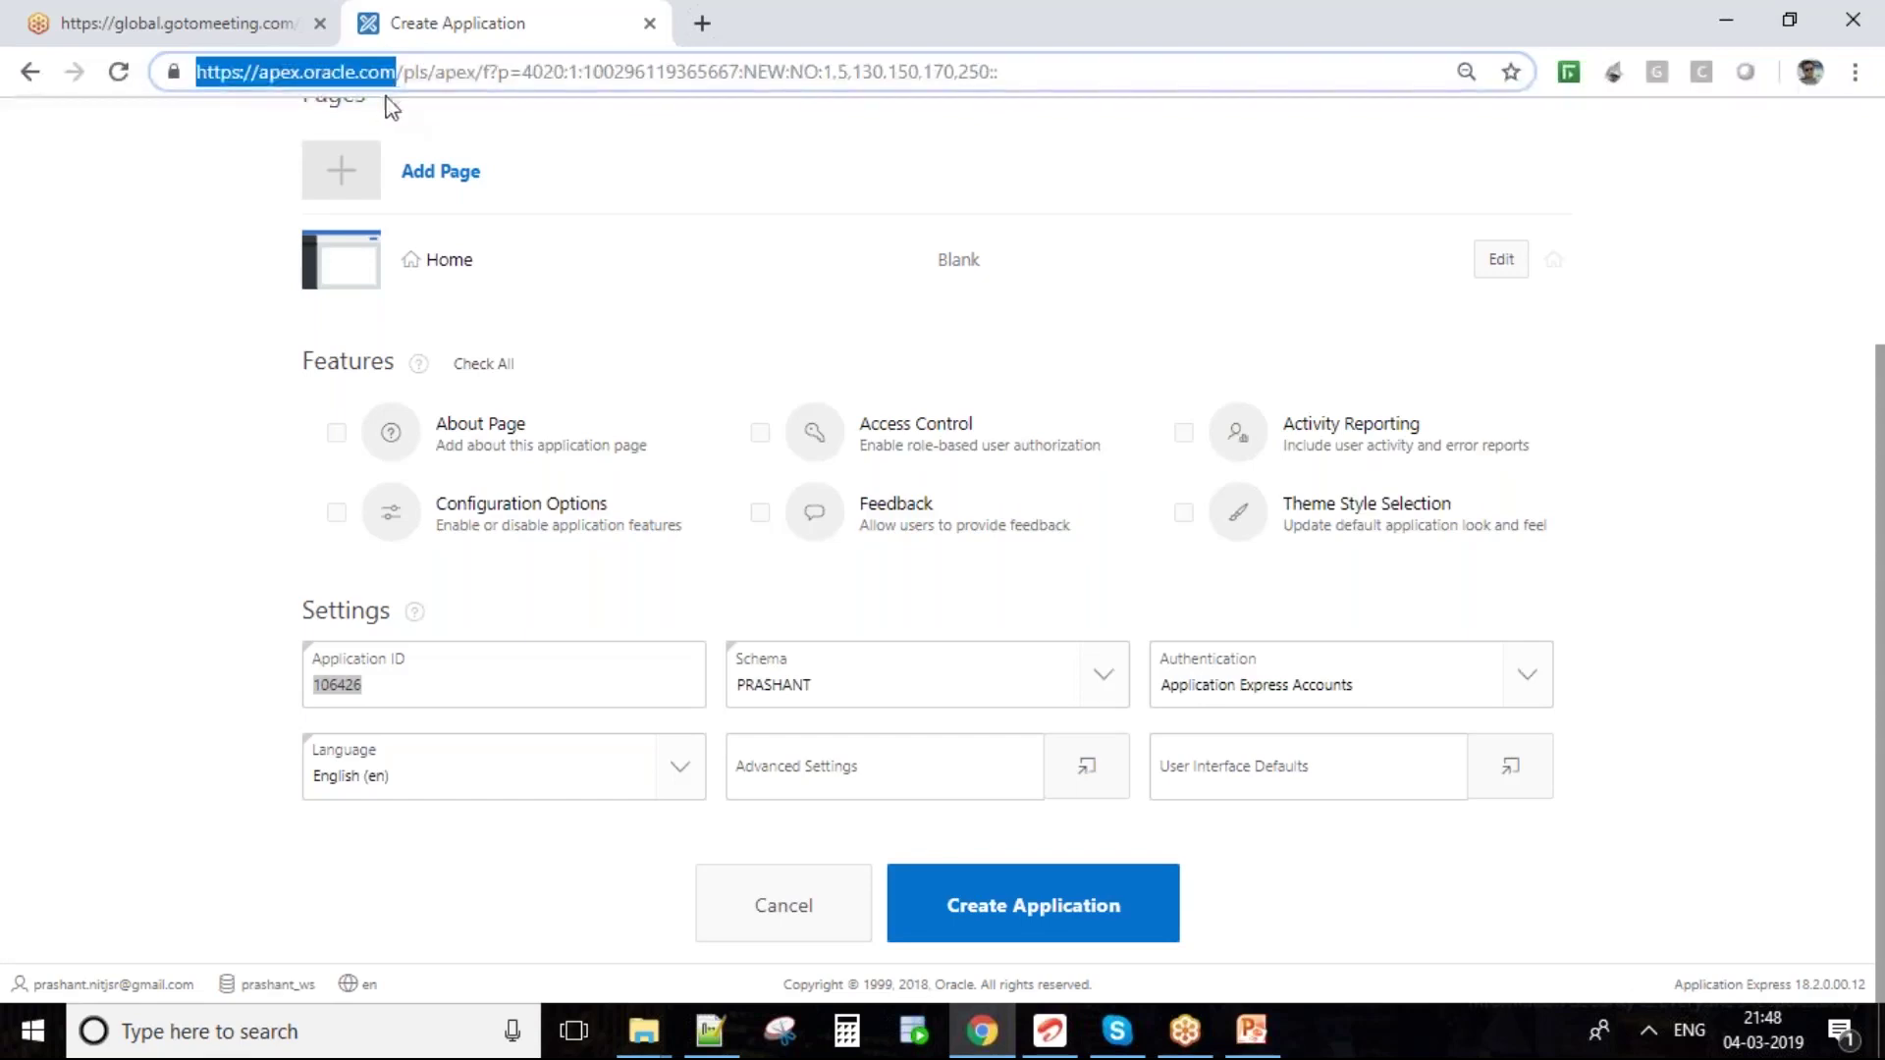
pyautogui.click(459, 684)
pyautogui.doubleClick(379, 693)
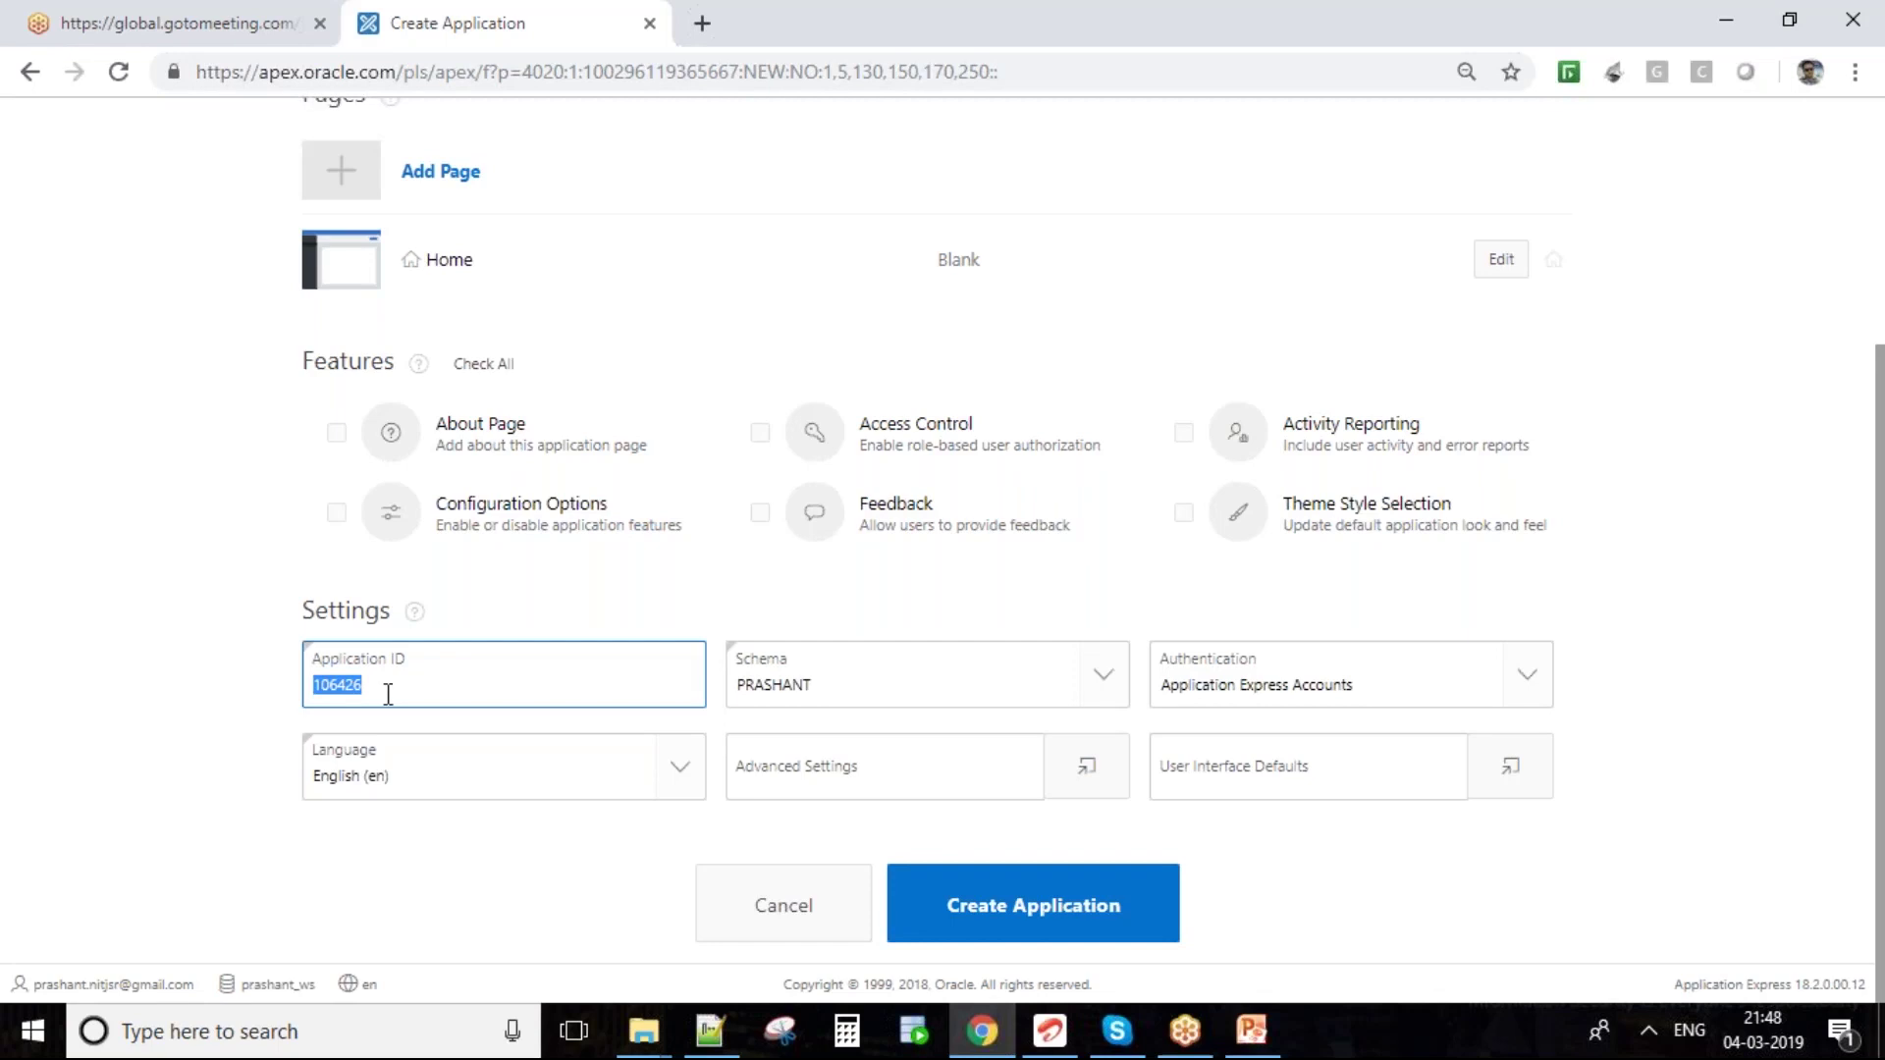
pyautogui.moveTo(397, 85); pyautogui.dragTo(146, 83)
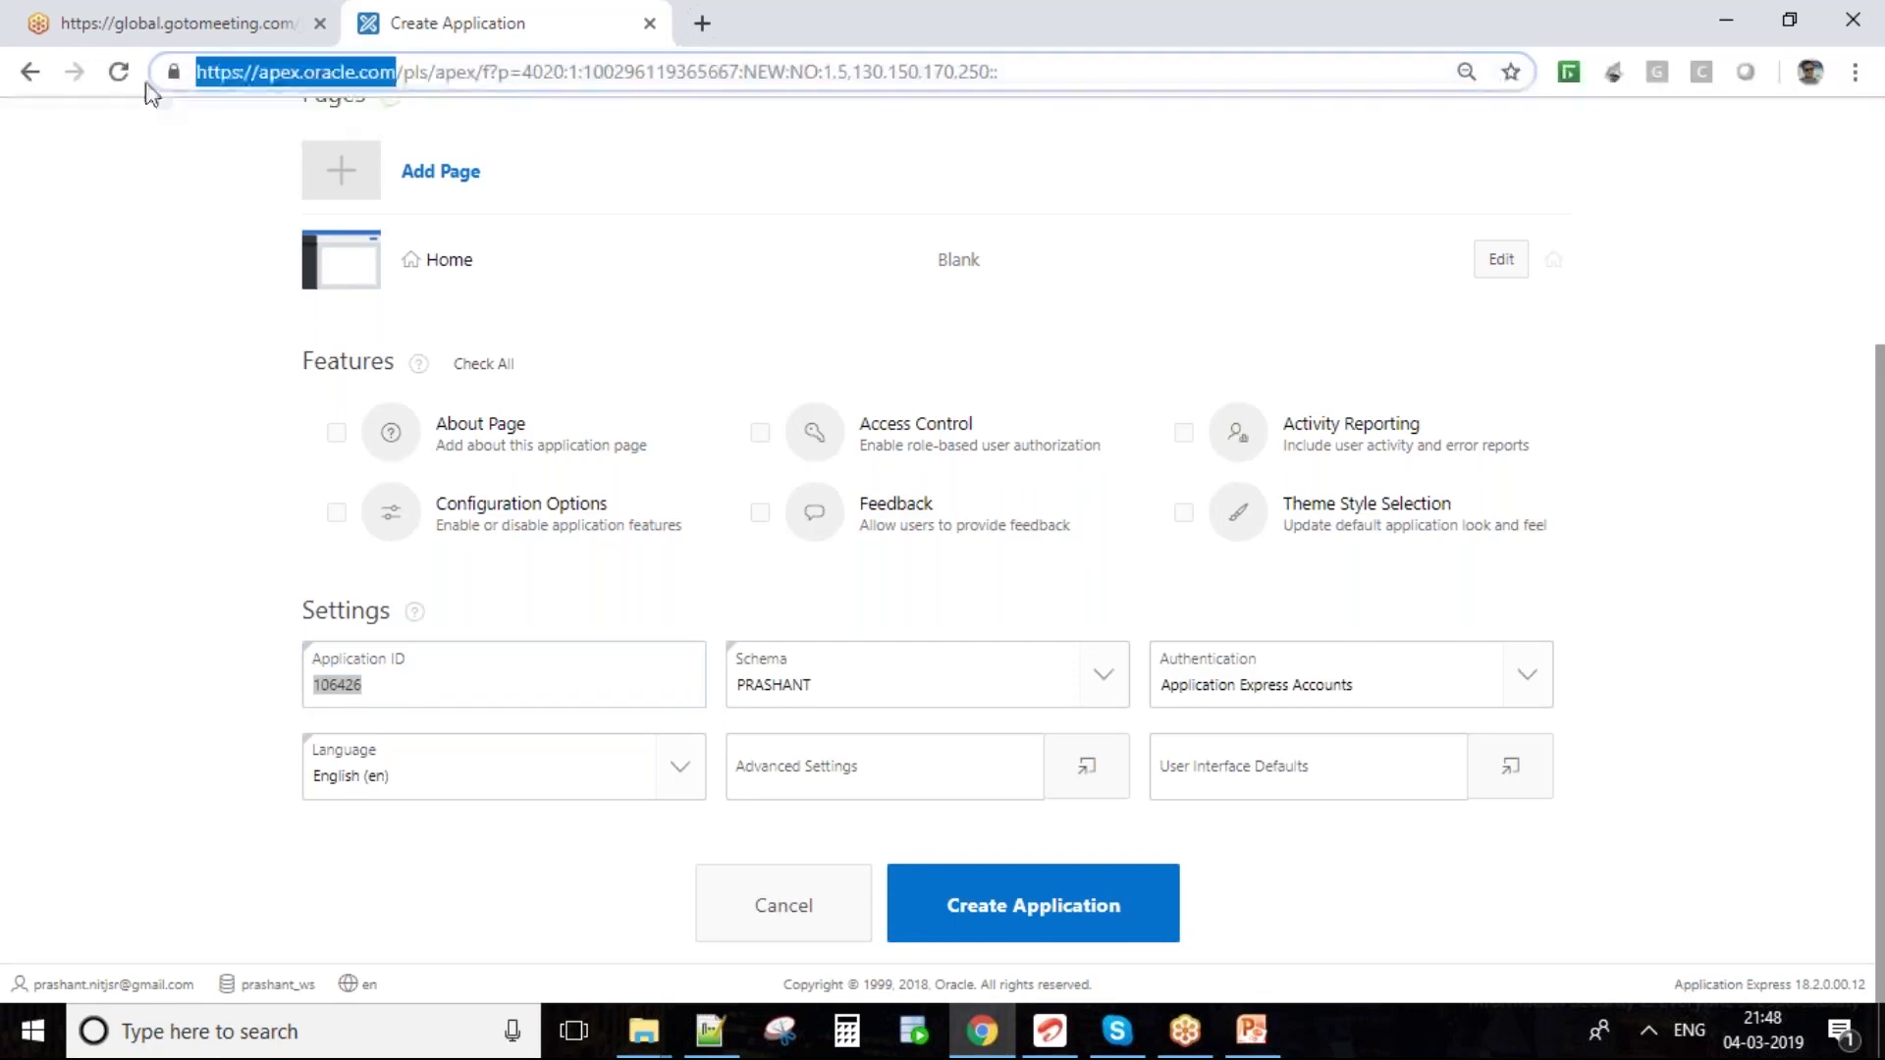
pyautogui.click(442, 687)
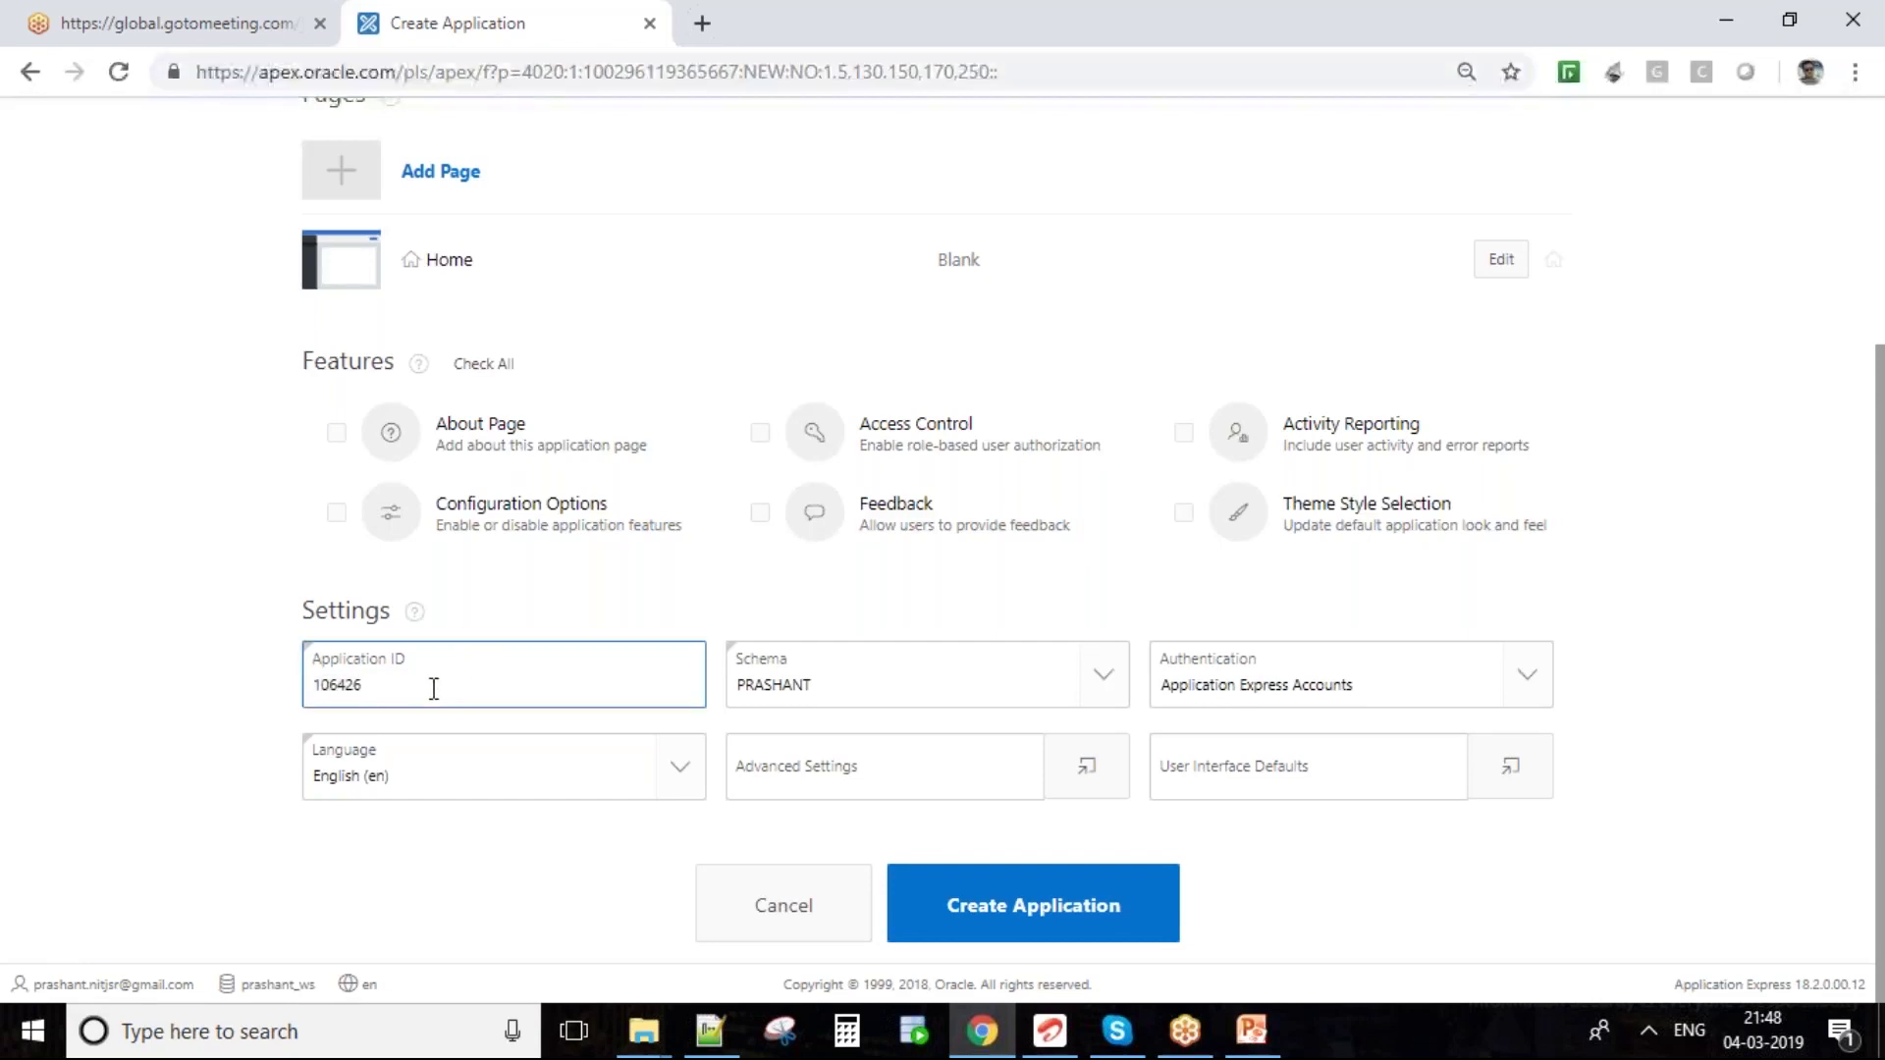
pyautogui.moveTo(387, 687); pyautogui.dragTo(301, 688)
pyautogui.click(1681, 751)
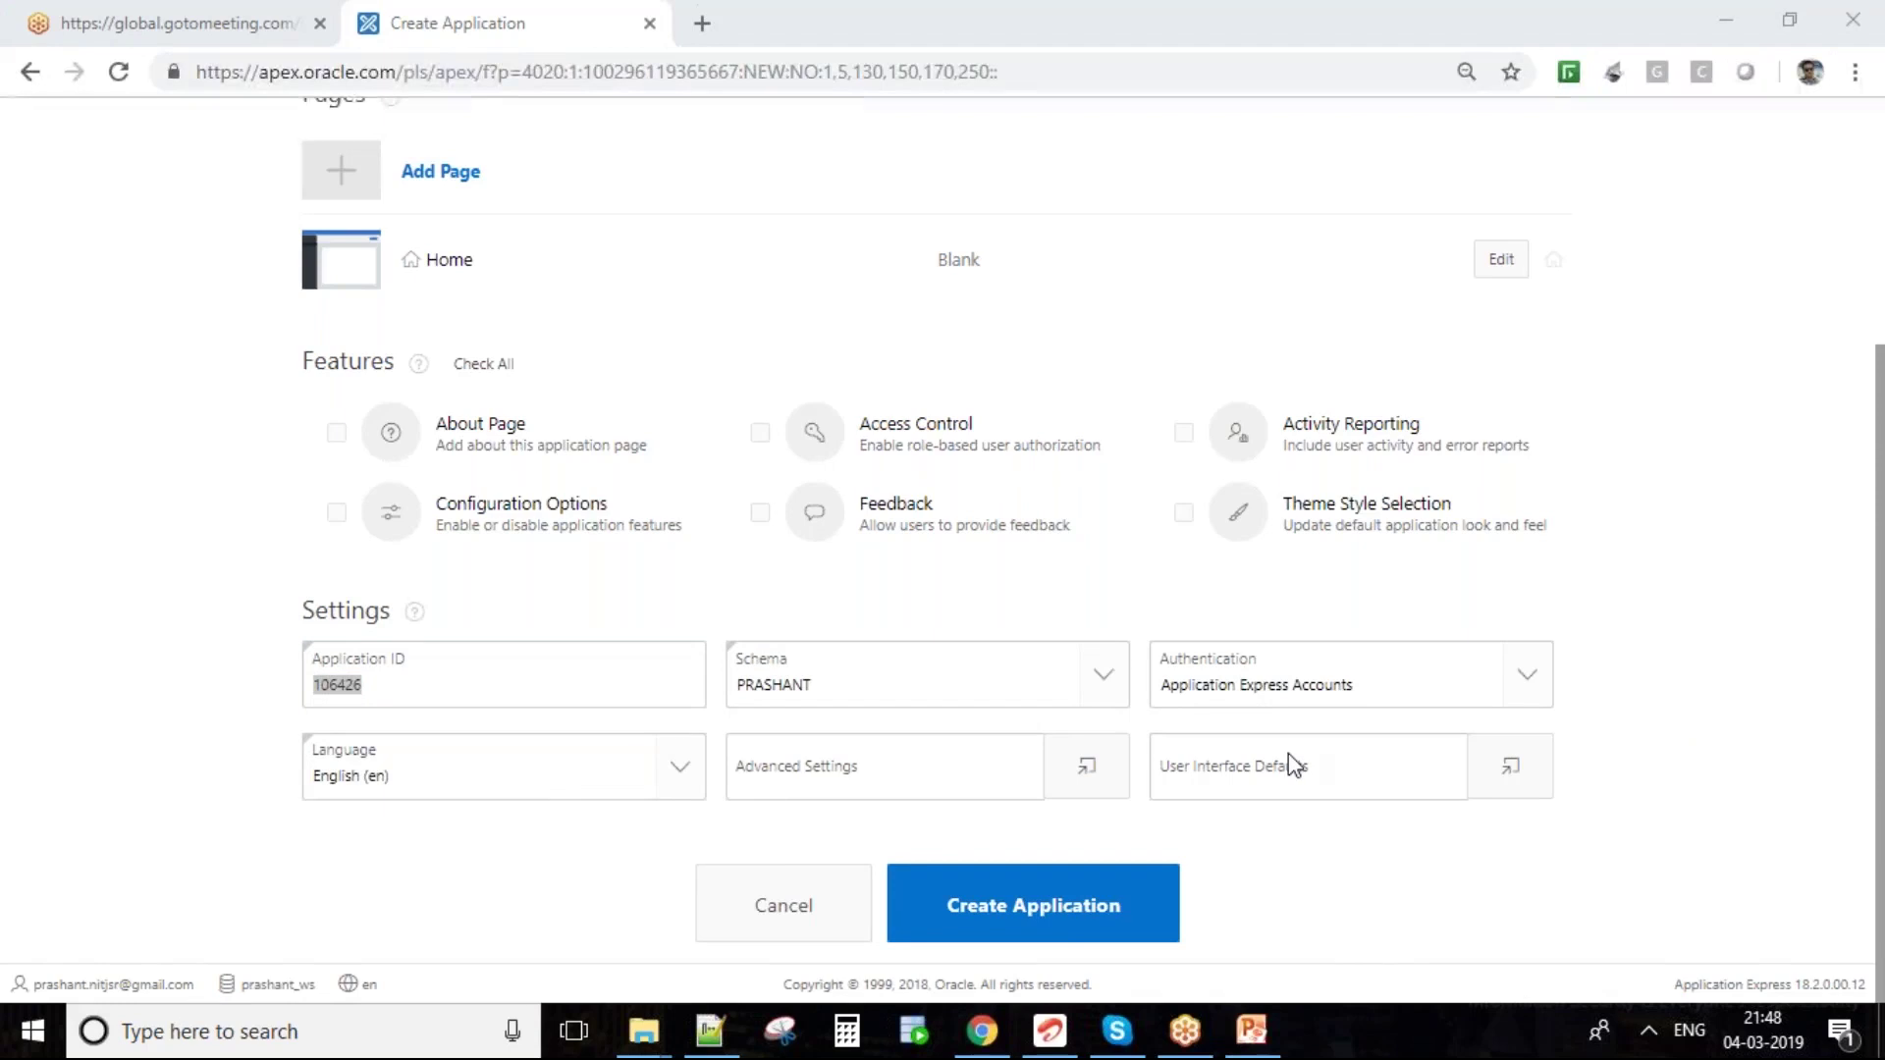
# - Review the Demo Application definition and create the application with the default Home page and settings
pyautogui.scroll(2, 1287, 752)
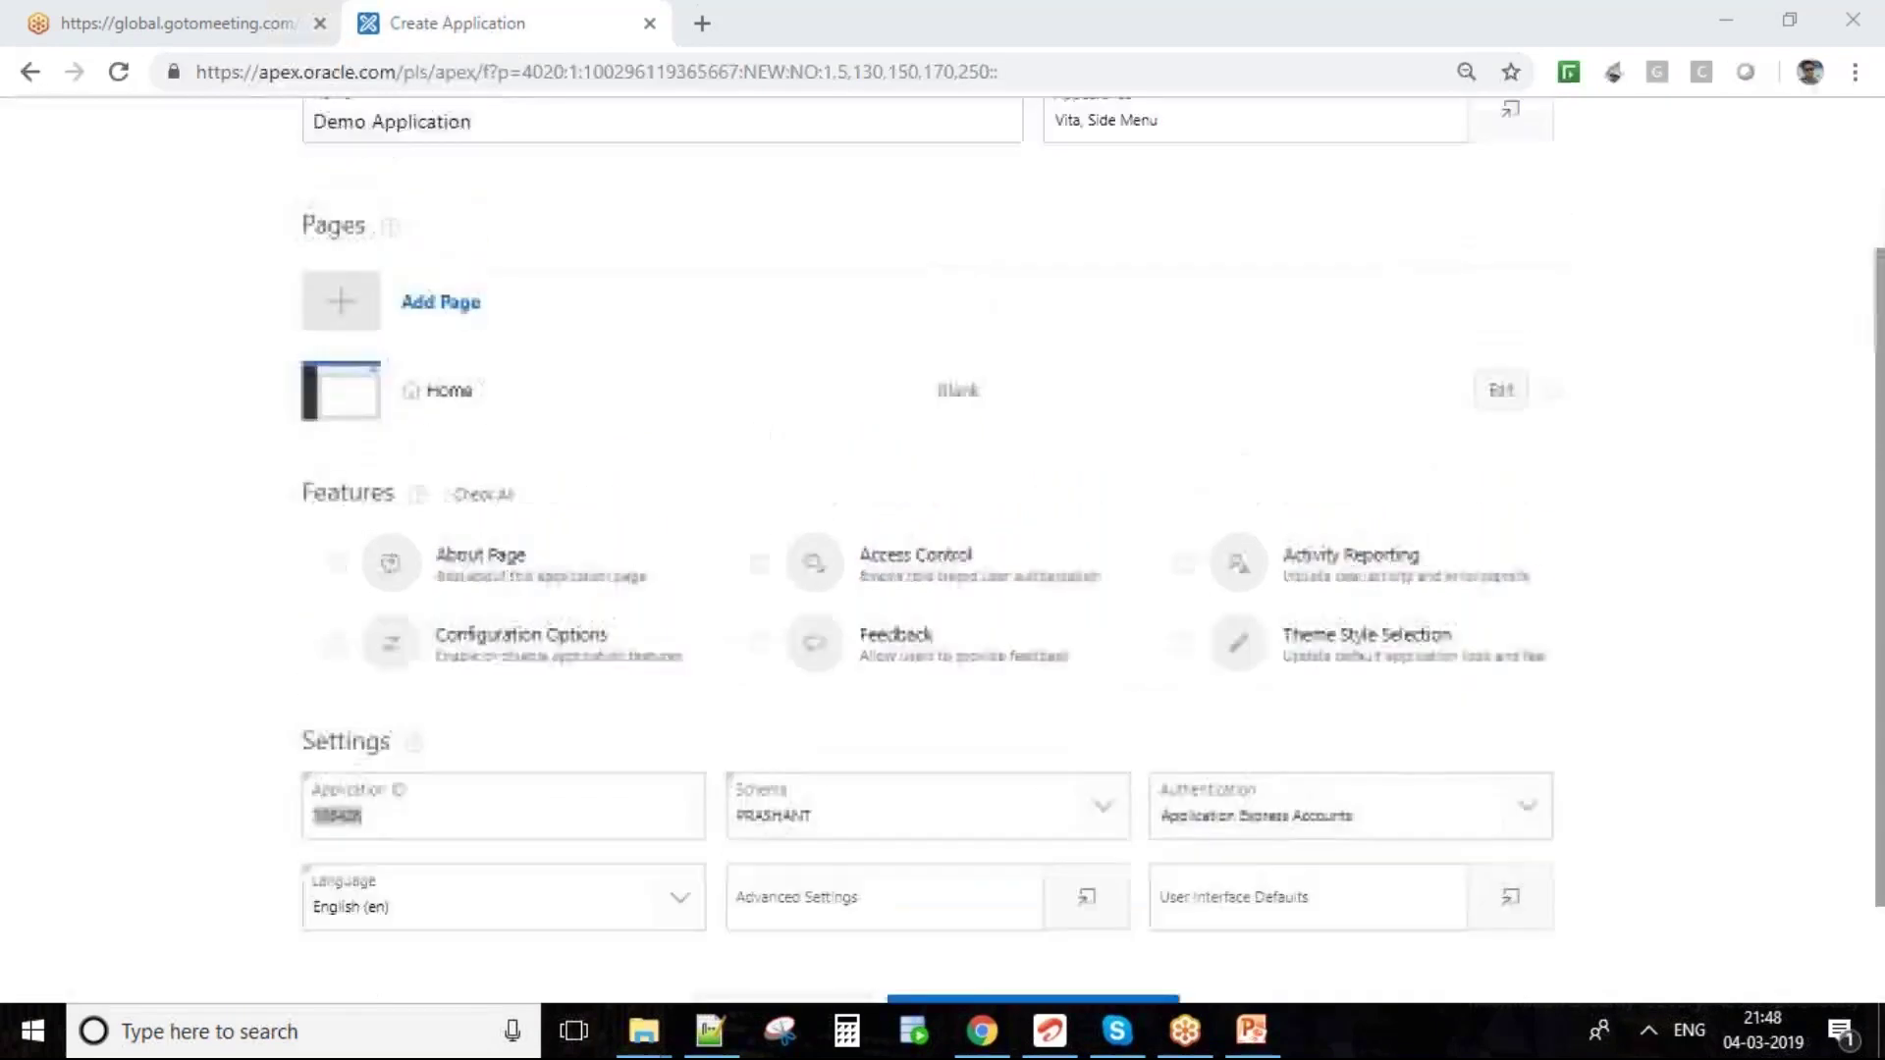
pyautogui.scroll(3, 1235, 769)
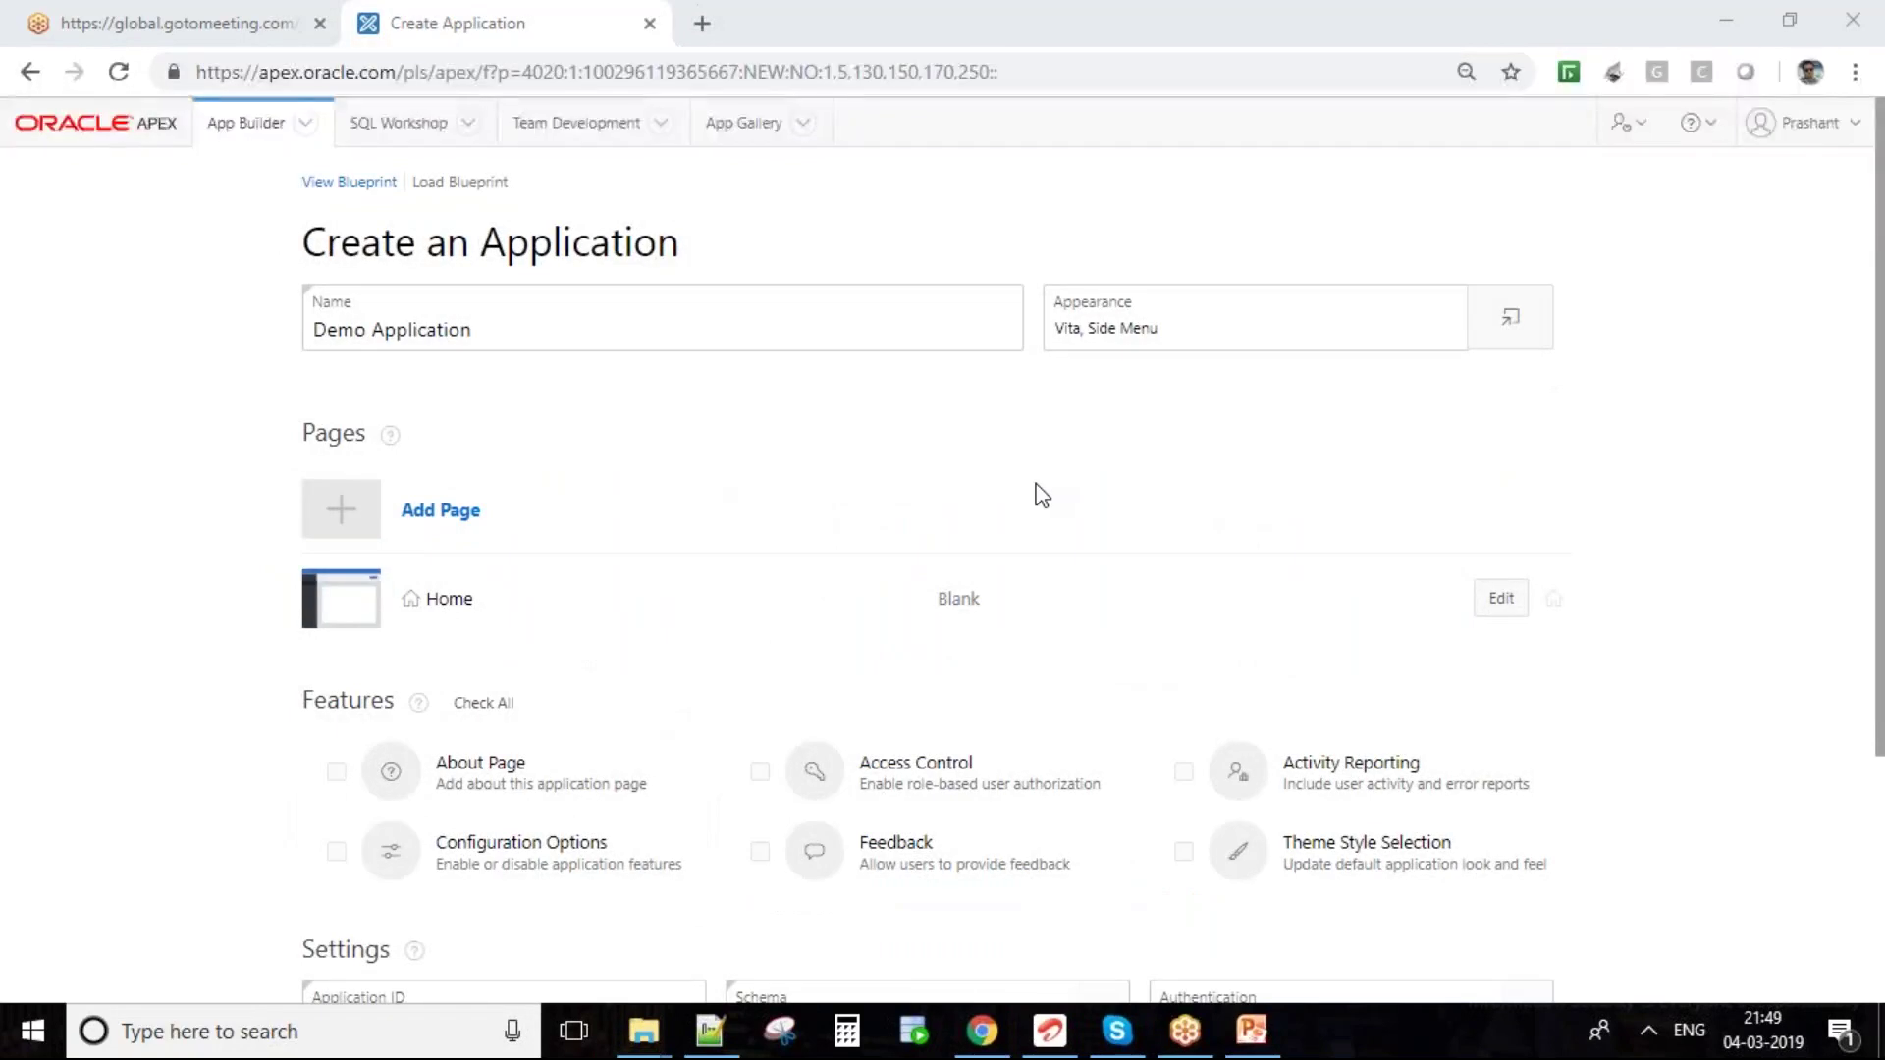
pyautogui.scroll(-3, 1042, 494)
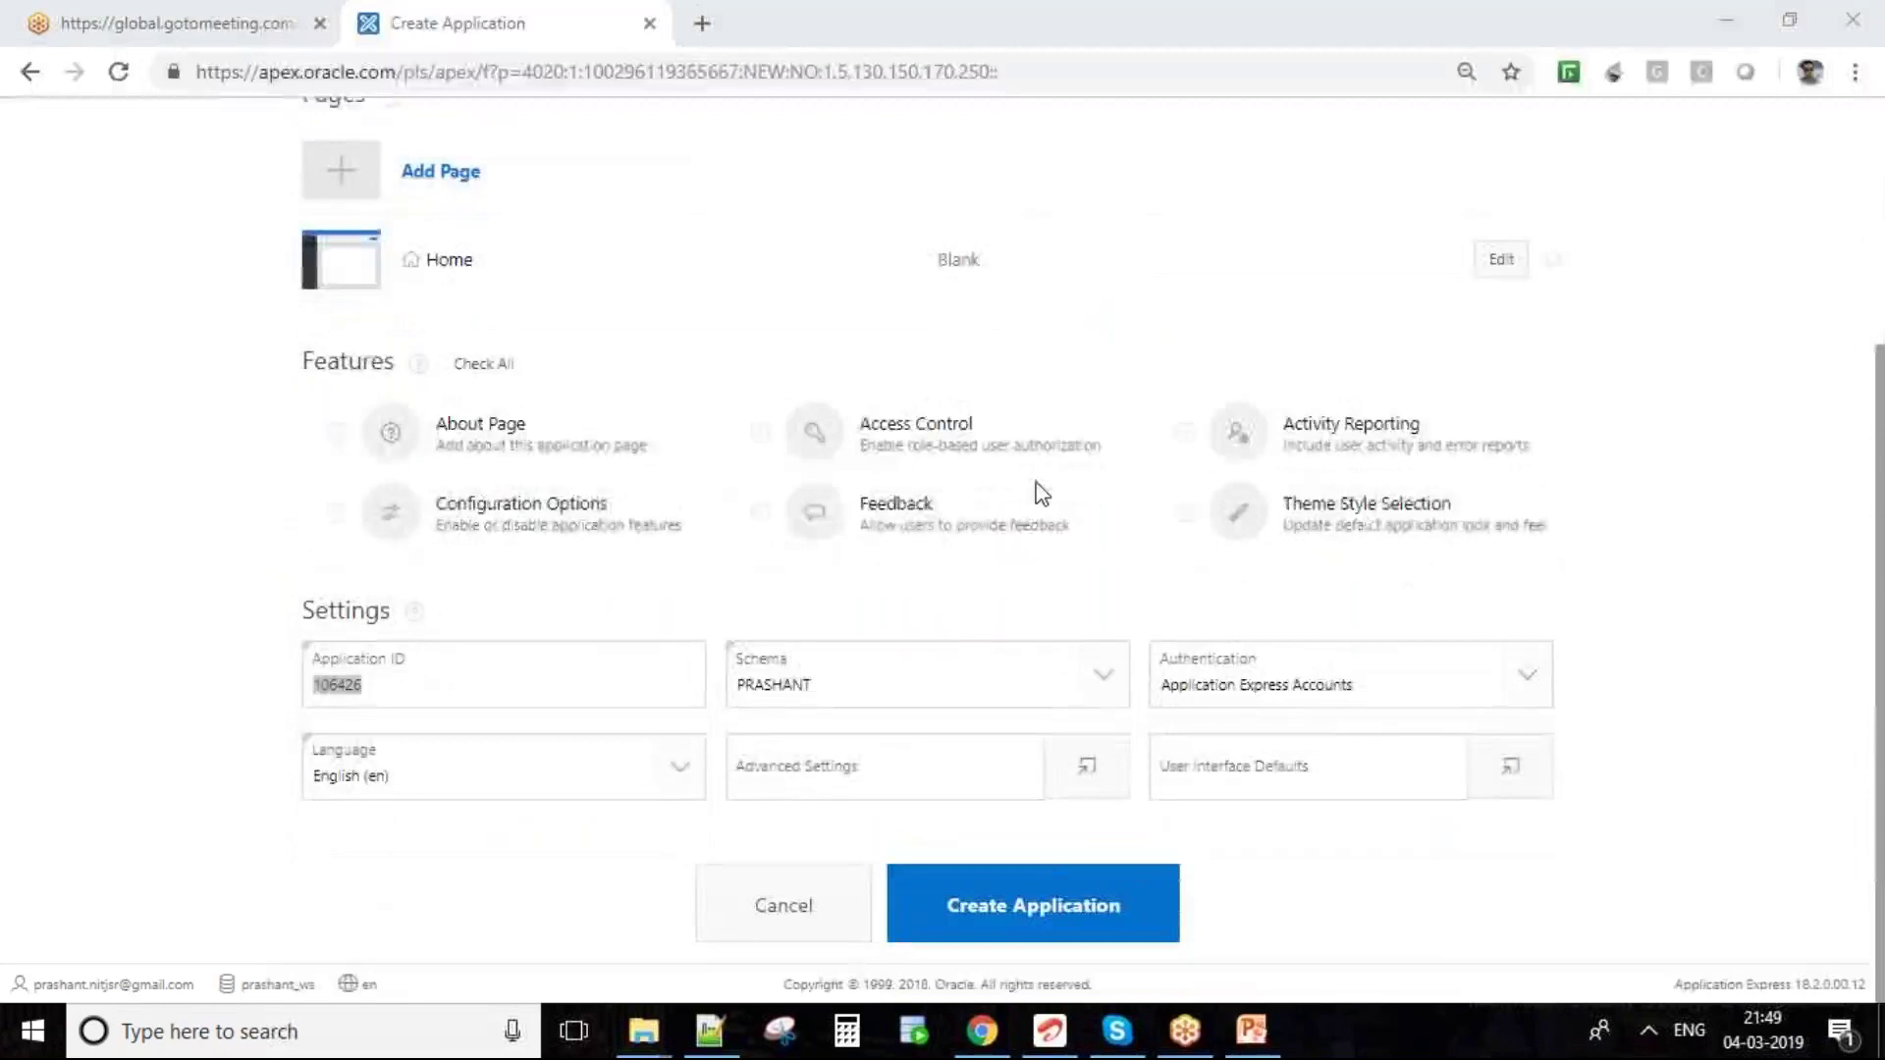
pyautogui.scroll(3, 1051, 884)
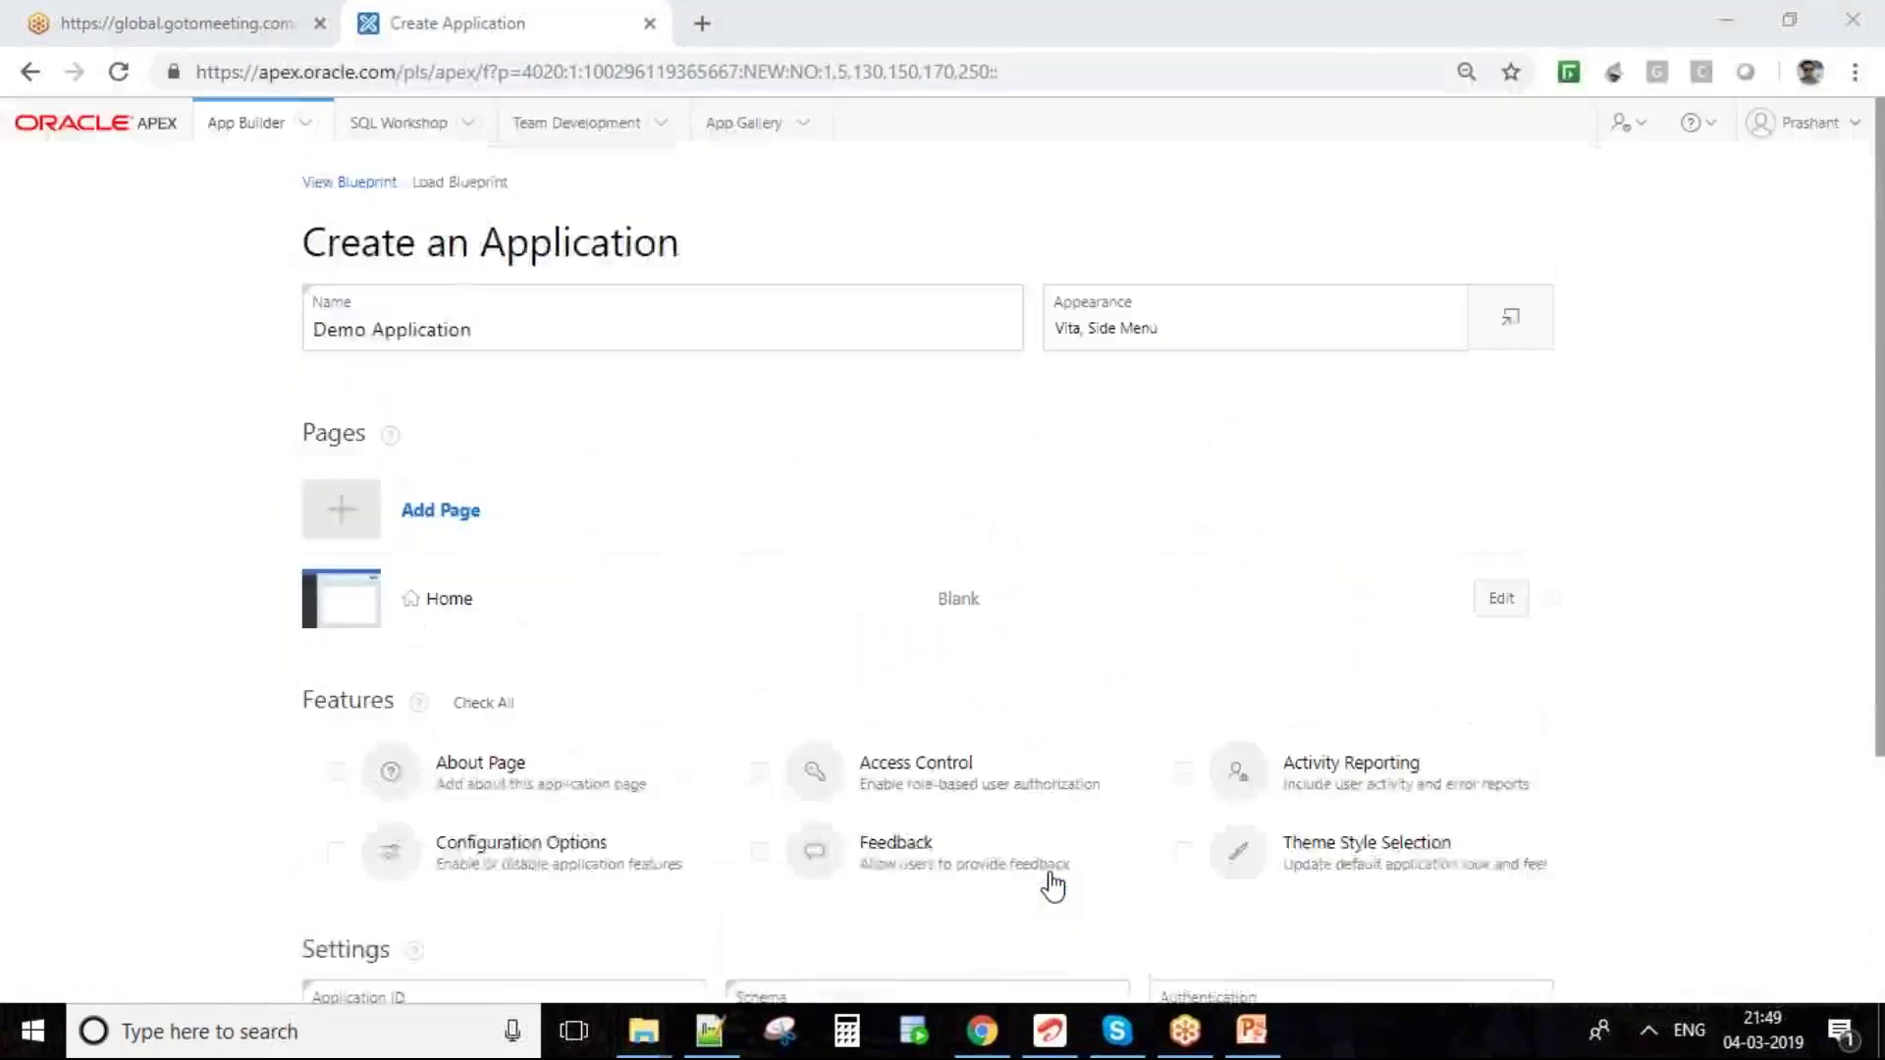
pyautogui.scroll(-3, 1051, 884)
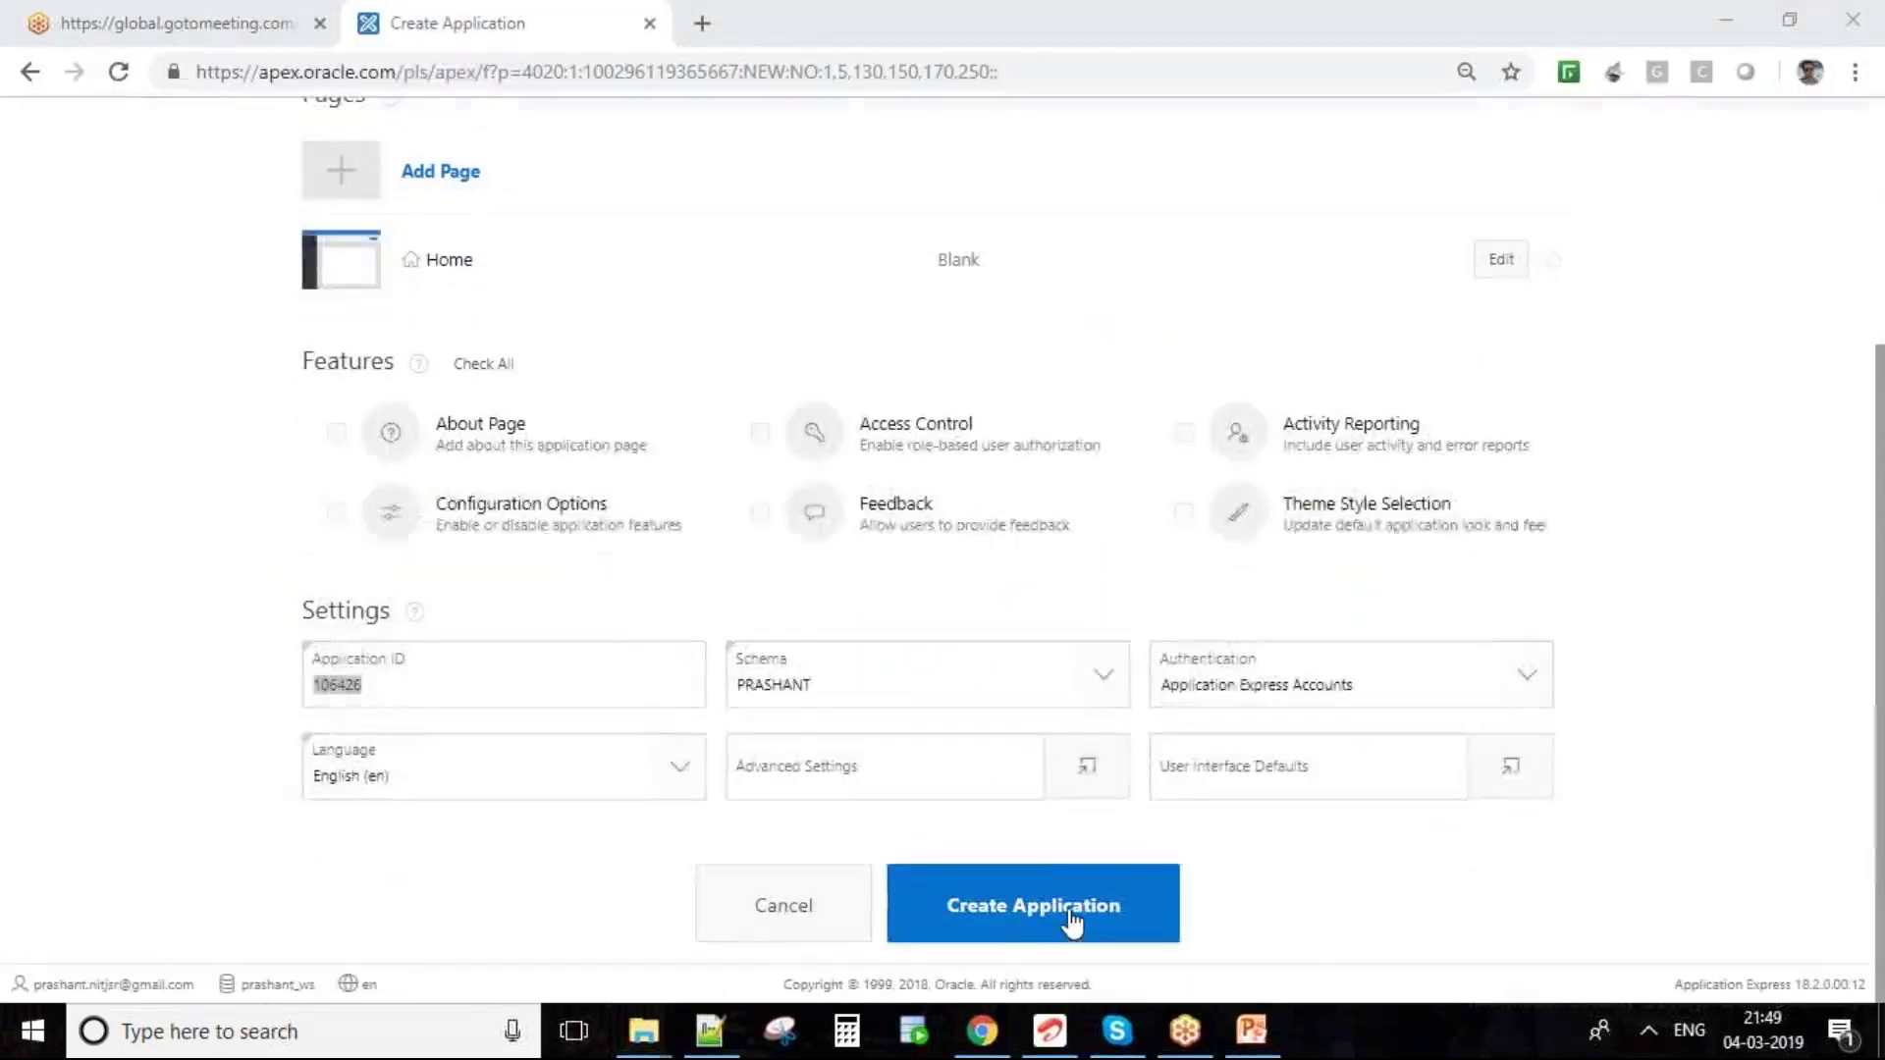
pyautogui.click(1071, 923)
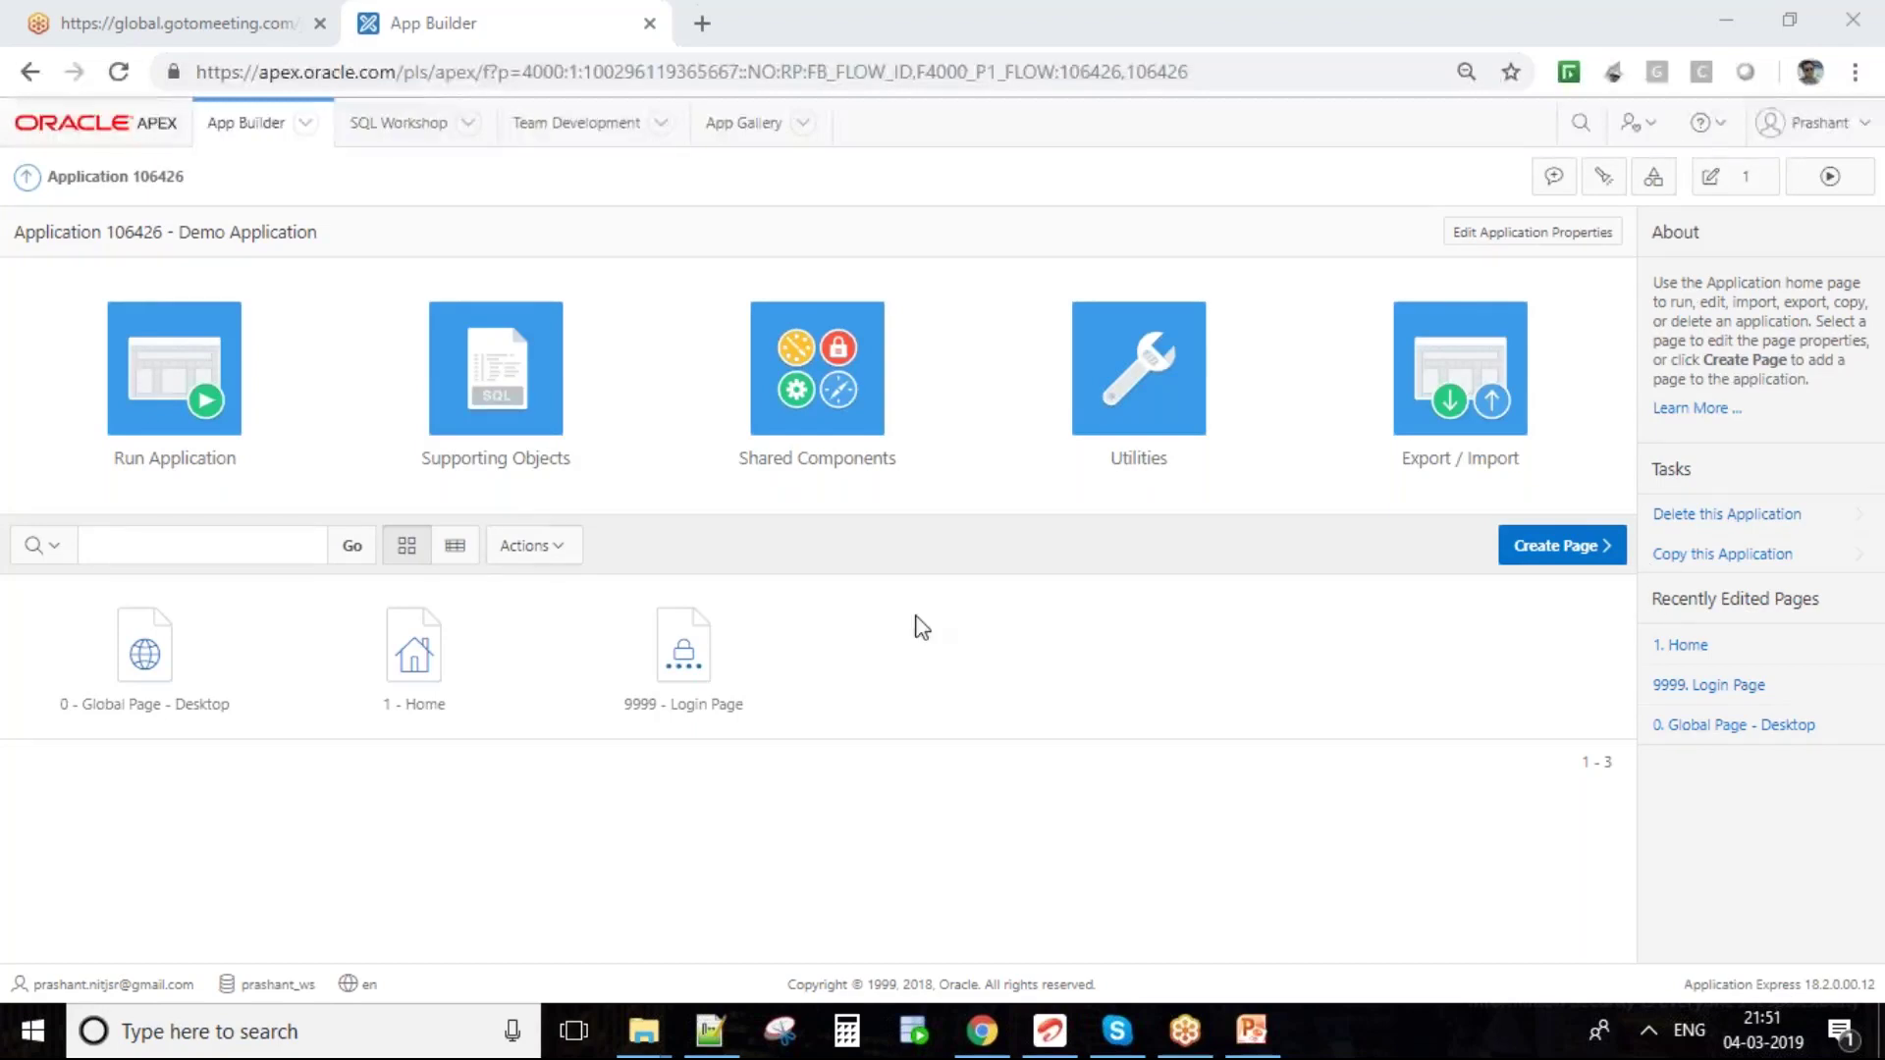
# - Run Demo Application, compare its sign-in page with the page list in App Builder, and sign in
pyautogui.click(185, 398)
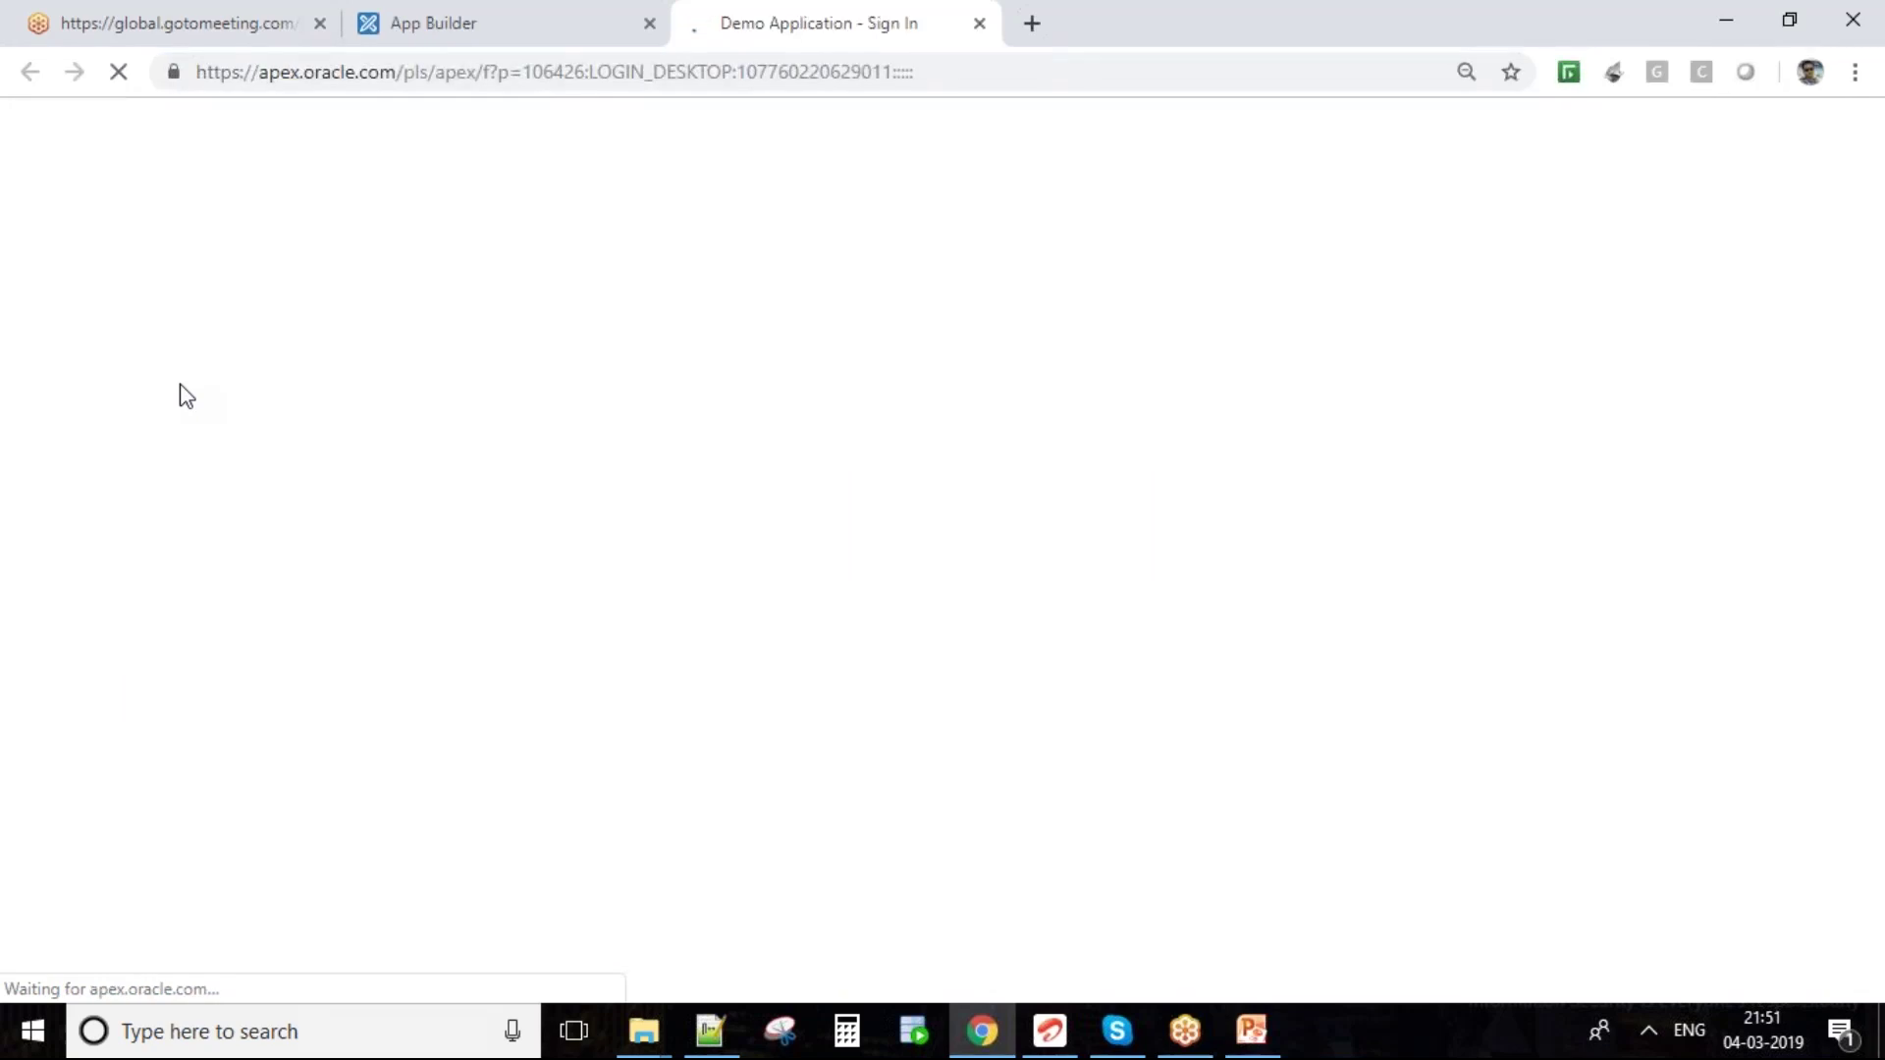
pyautogui.click(376, 30)
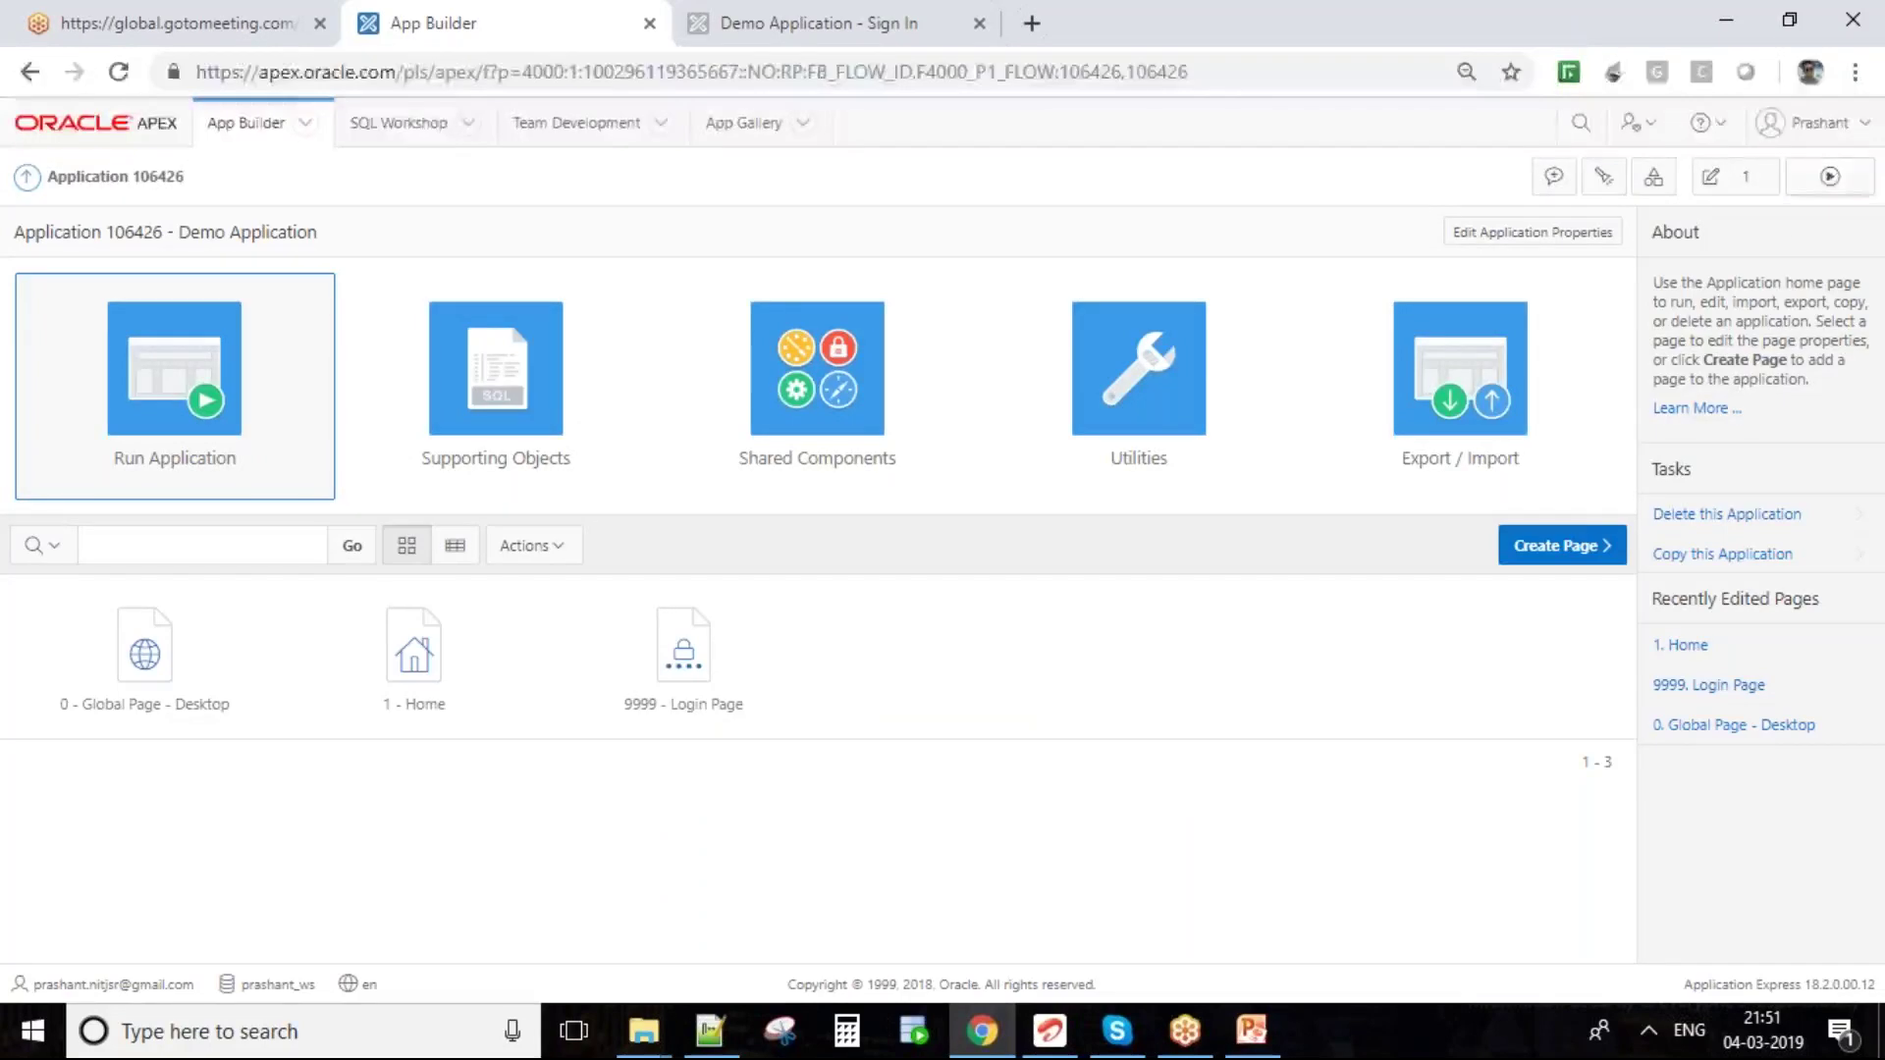
pyautogui.click(886, 14)
pyautogui.click(551, 12)
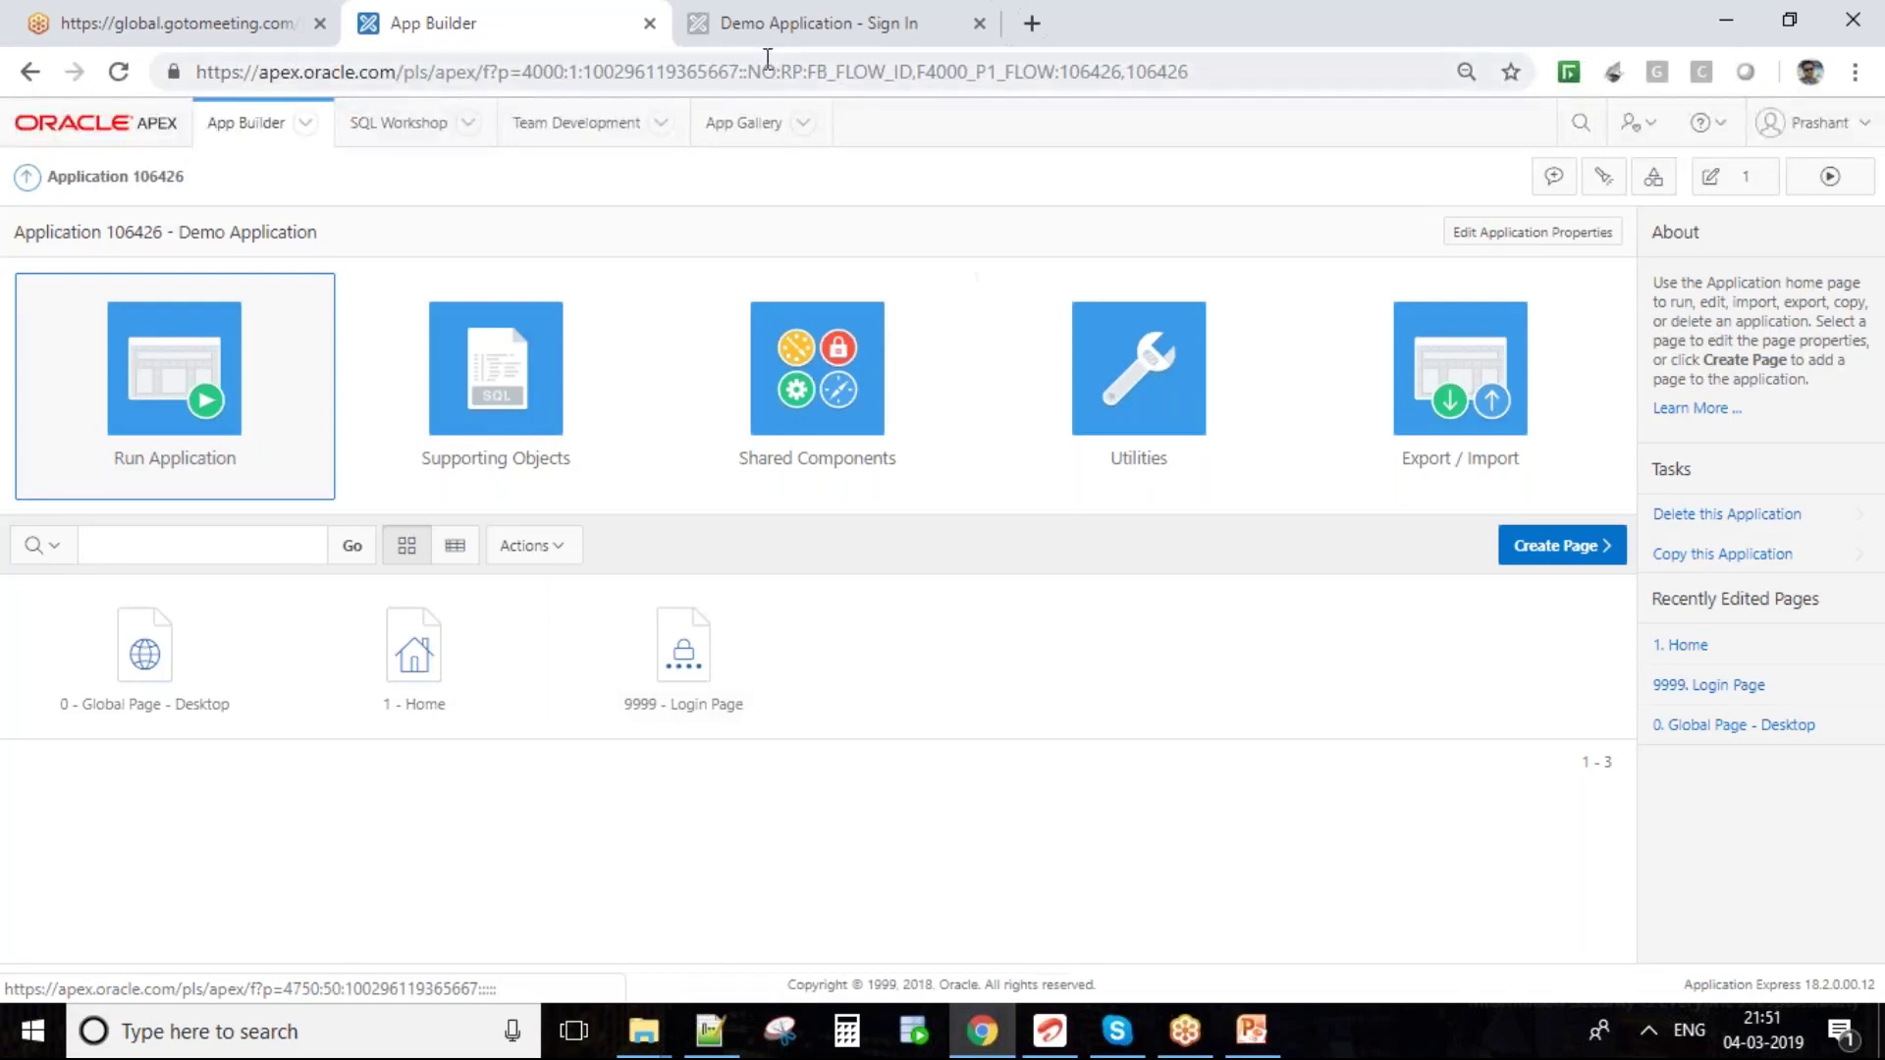
pyautogui.click(775, 22)
pyautogui.click(980, 776)
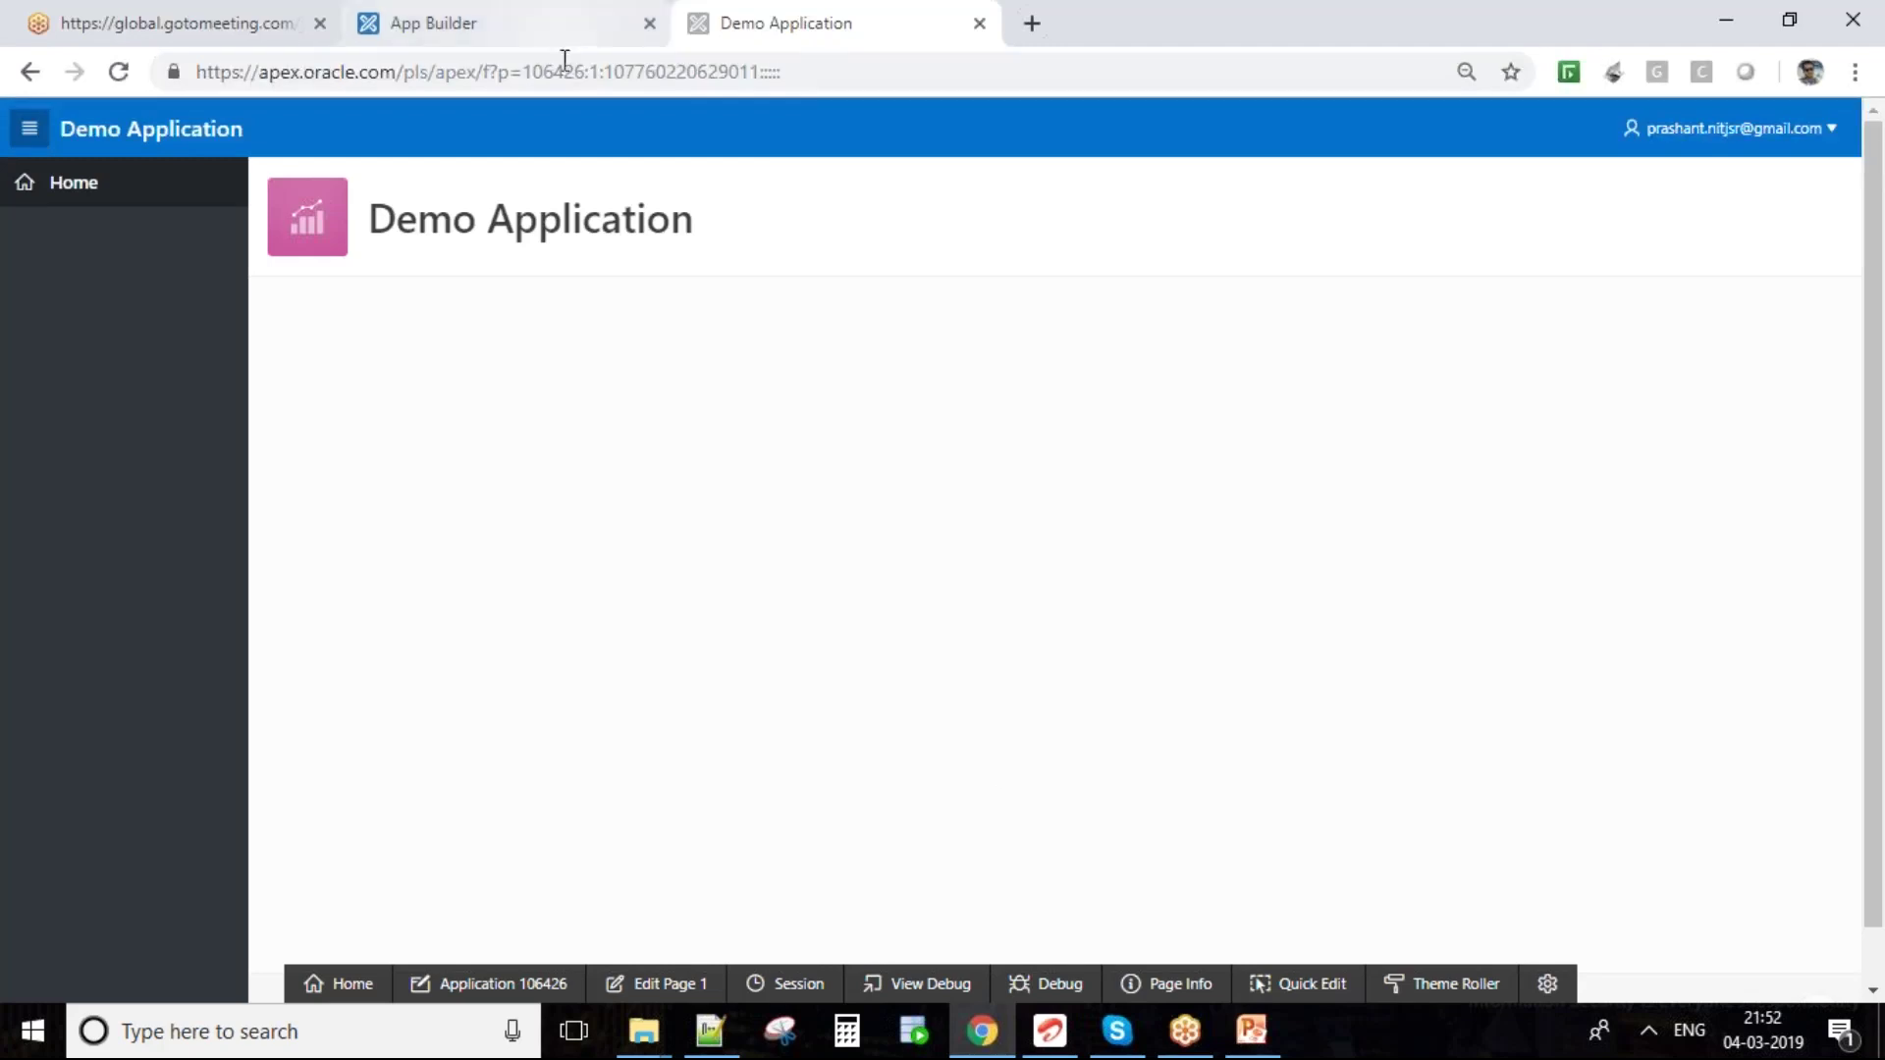
# - Try to load the application's Global Page by changing the page ID in the running application's address to 0
pyautogui.doubleClick(609, 73)
pyautogui.click(591, 13)
pyautogui.click(746, 22)
pyautogui.write('0')
pyautogui.press('Return')
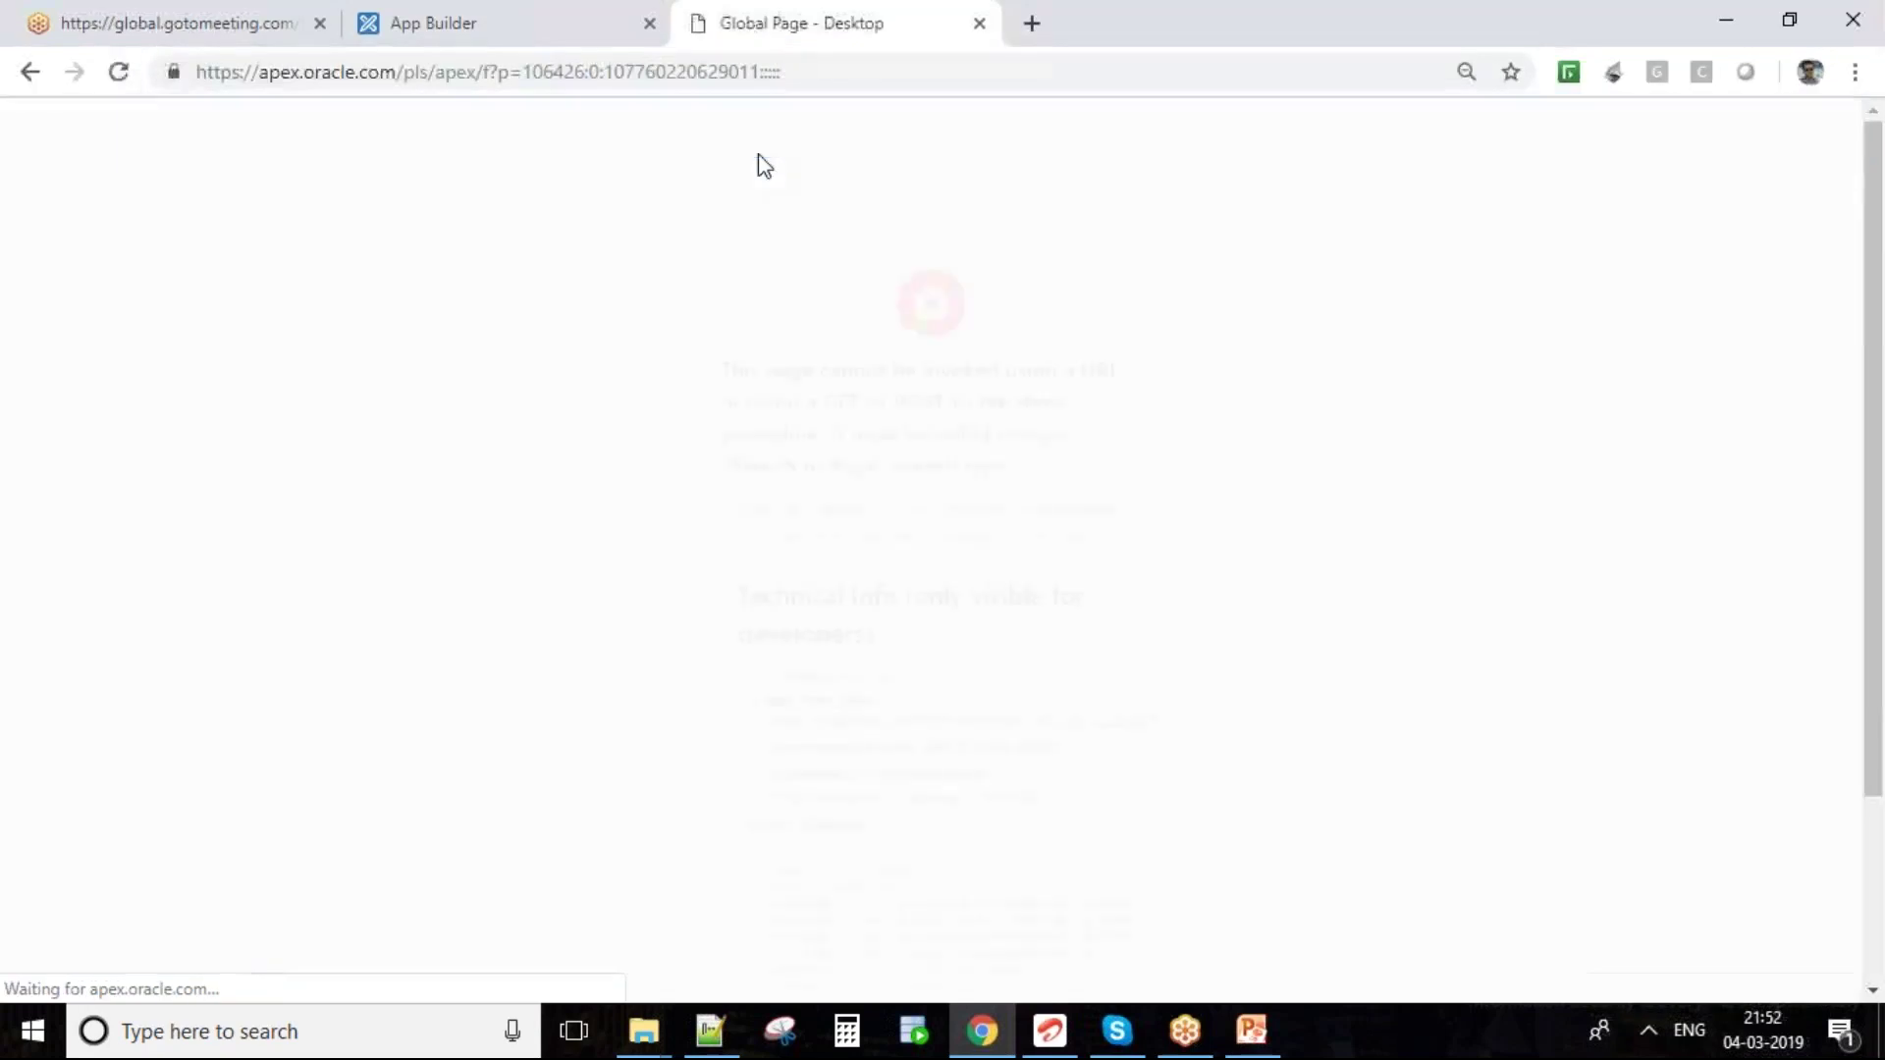
# - Return to the Demo Application's Home page, reload it, and collapse and expand its navigation menu
pyautogui.click(40, 85)
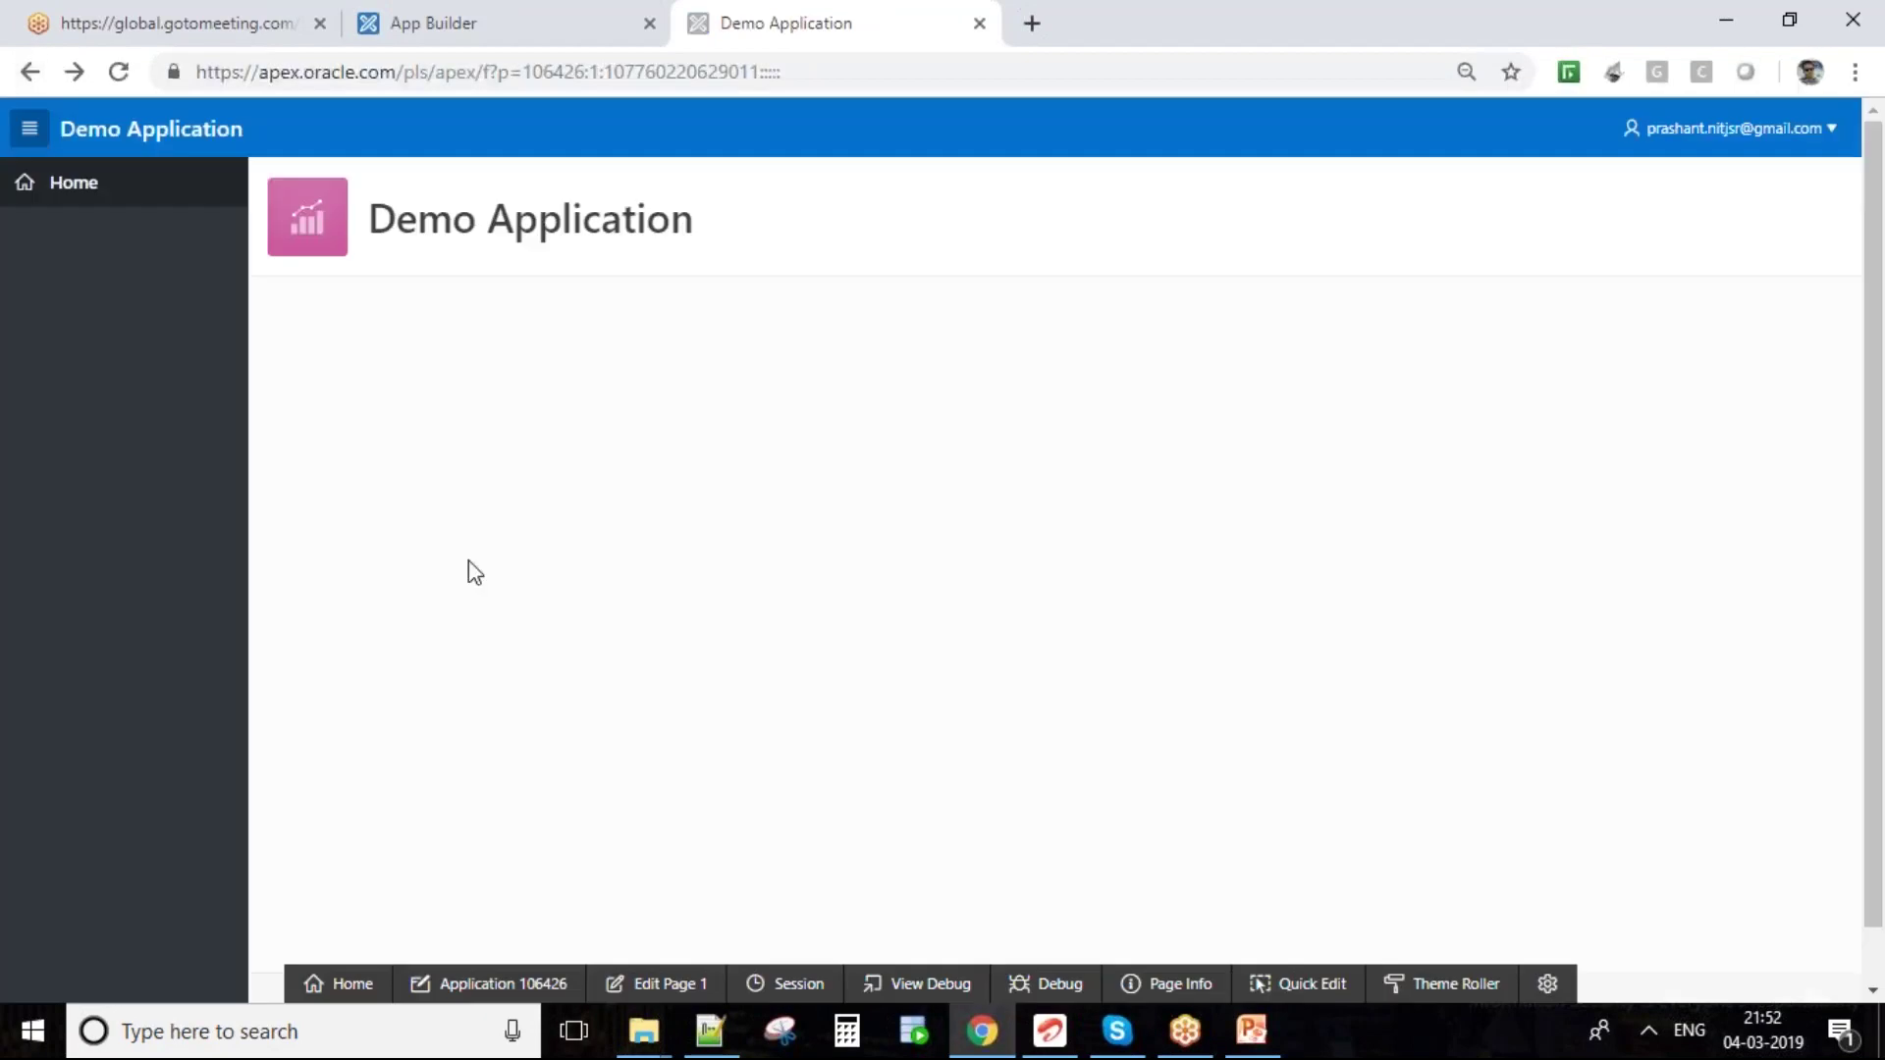
pyautogui.click(1759, 789)
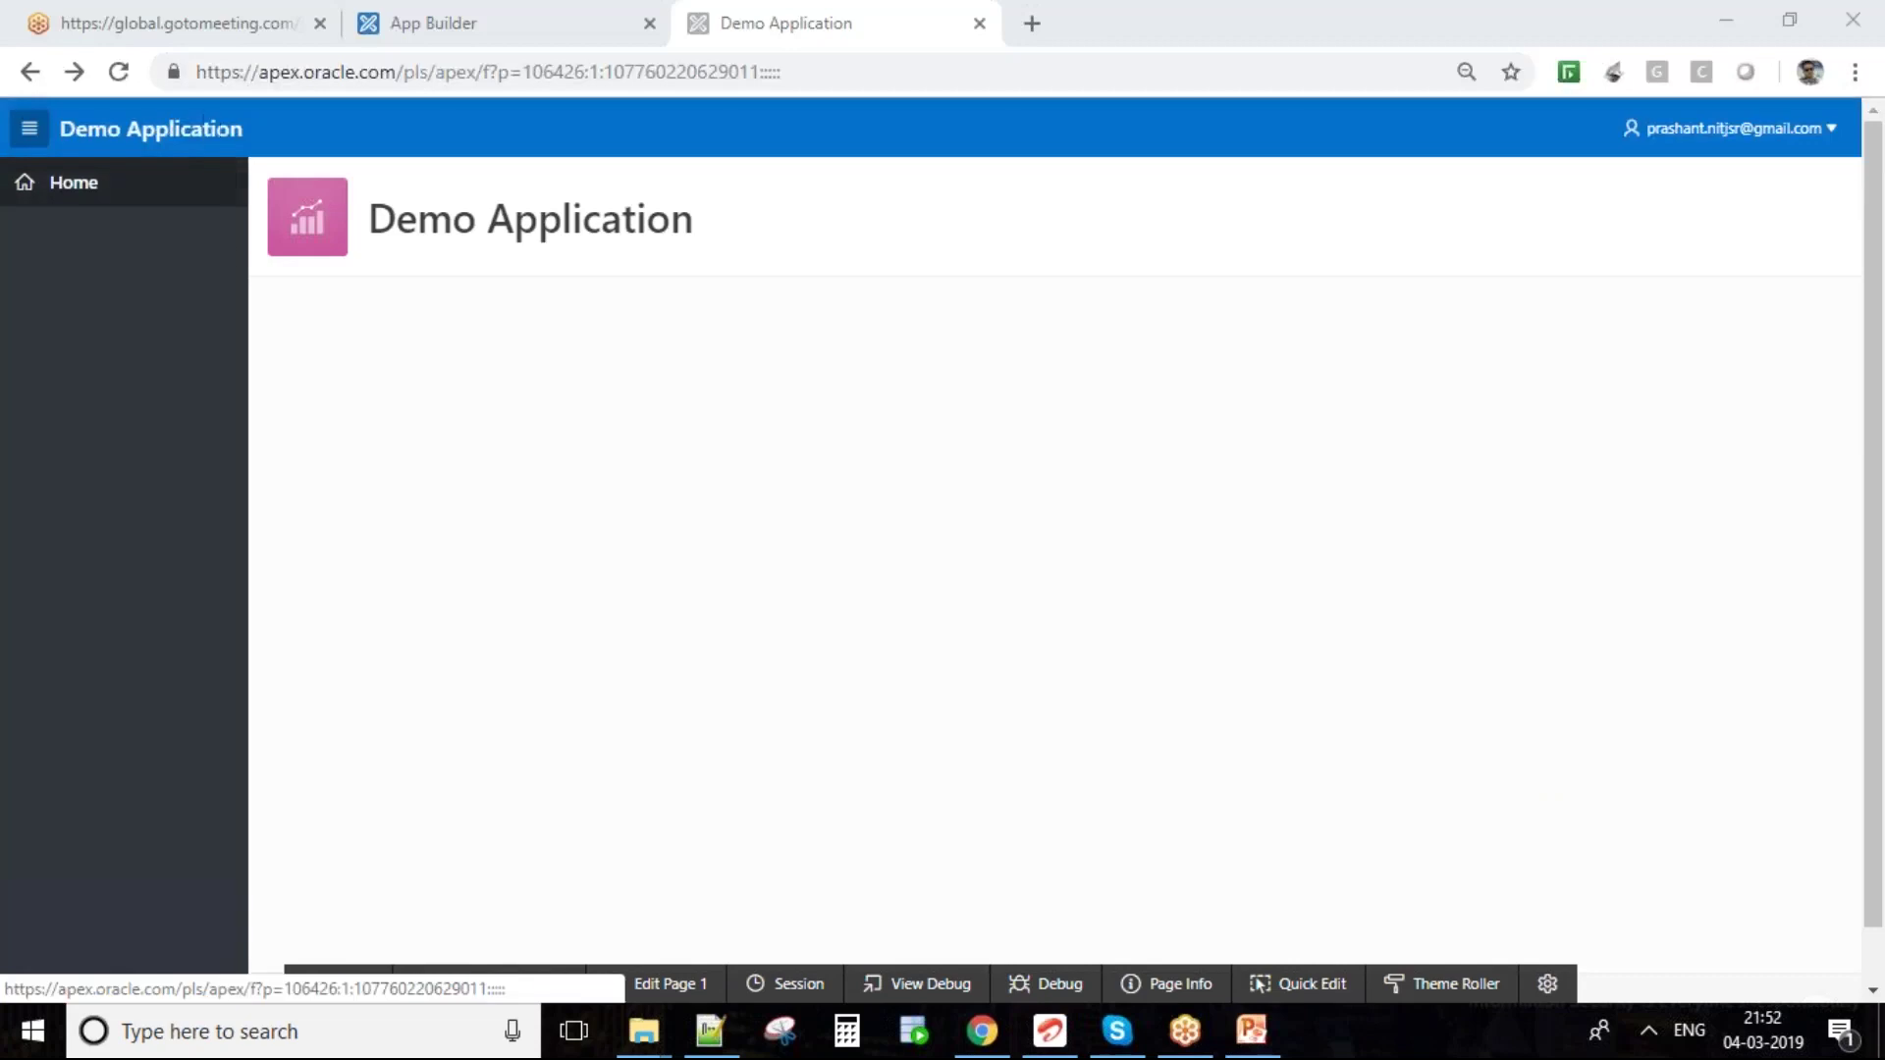
pyautogui.click(64, 196)
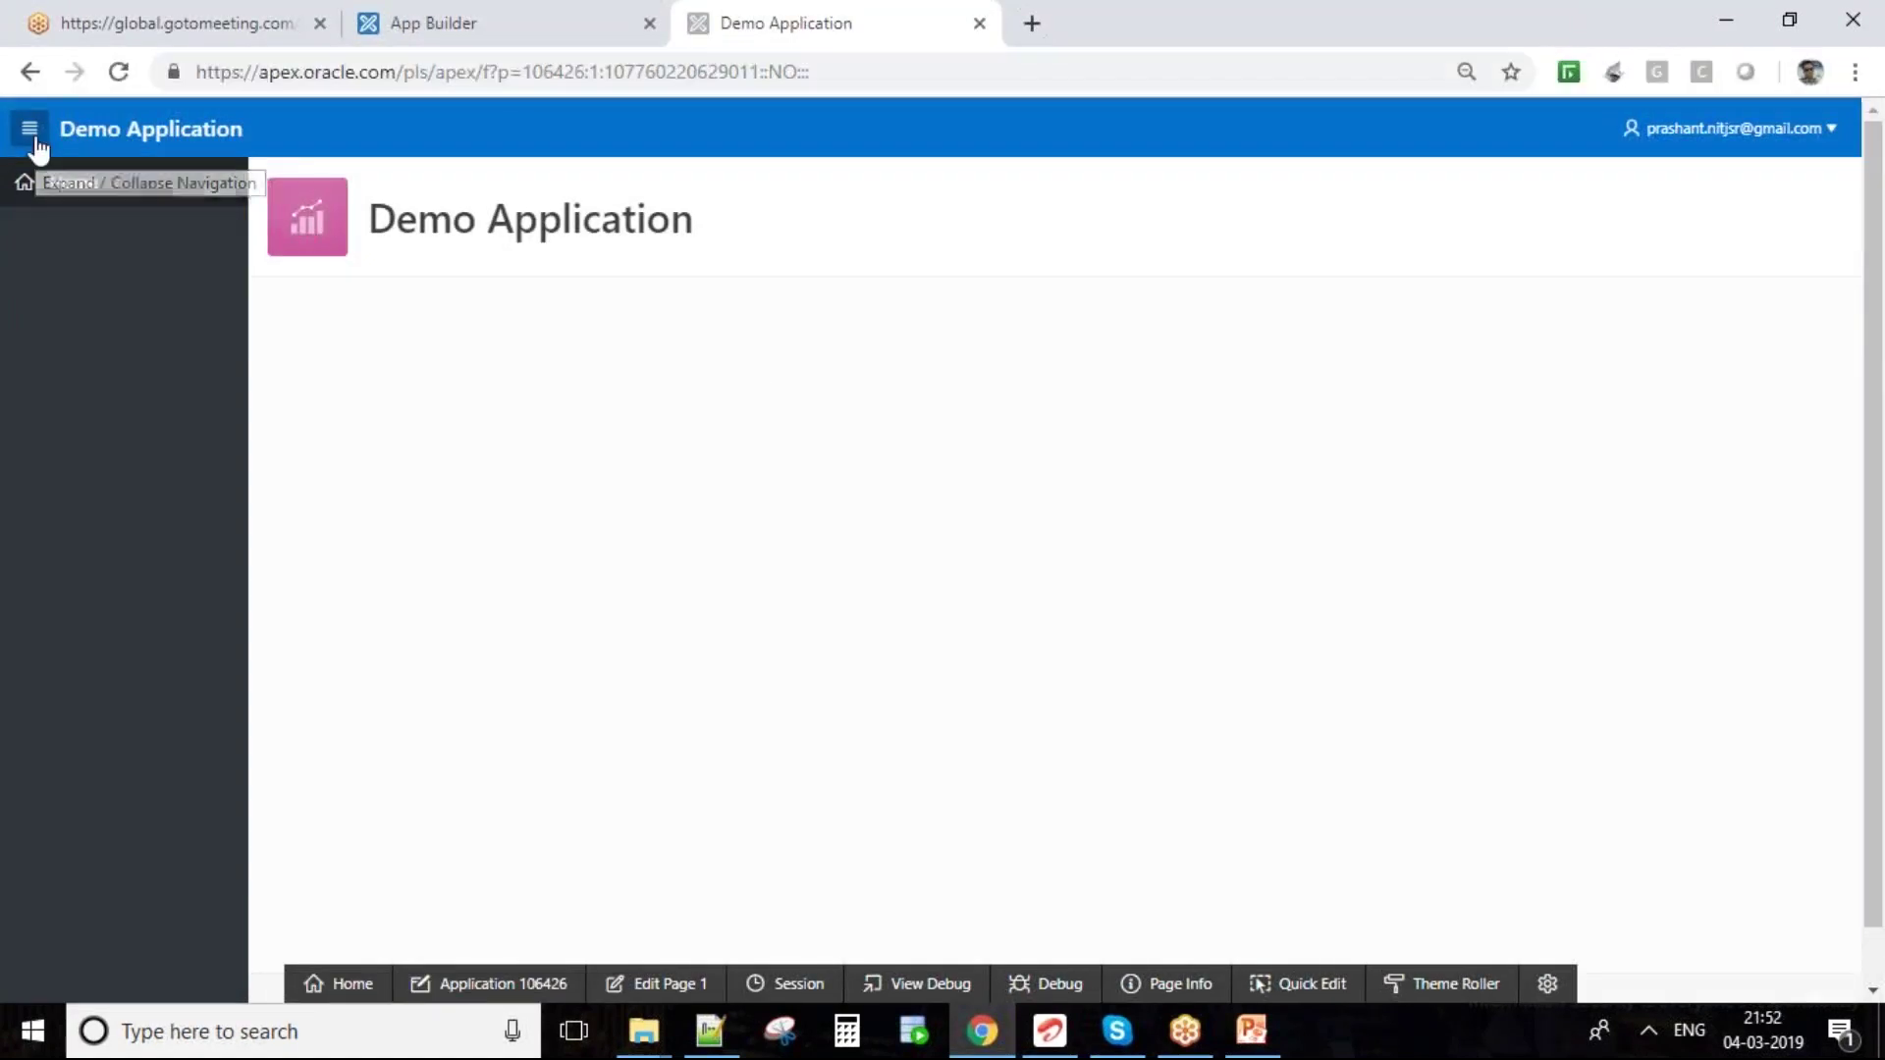
pyautogui.click(36, 142)
pyautogui.click(37, 143)
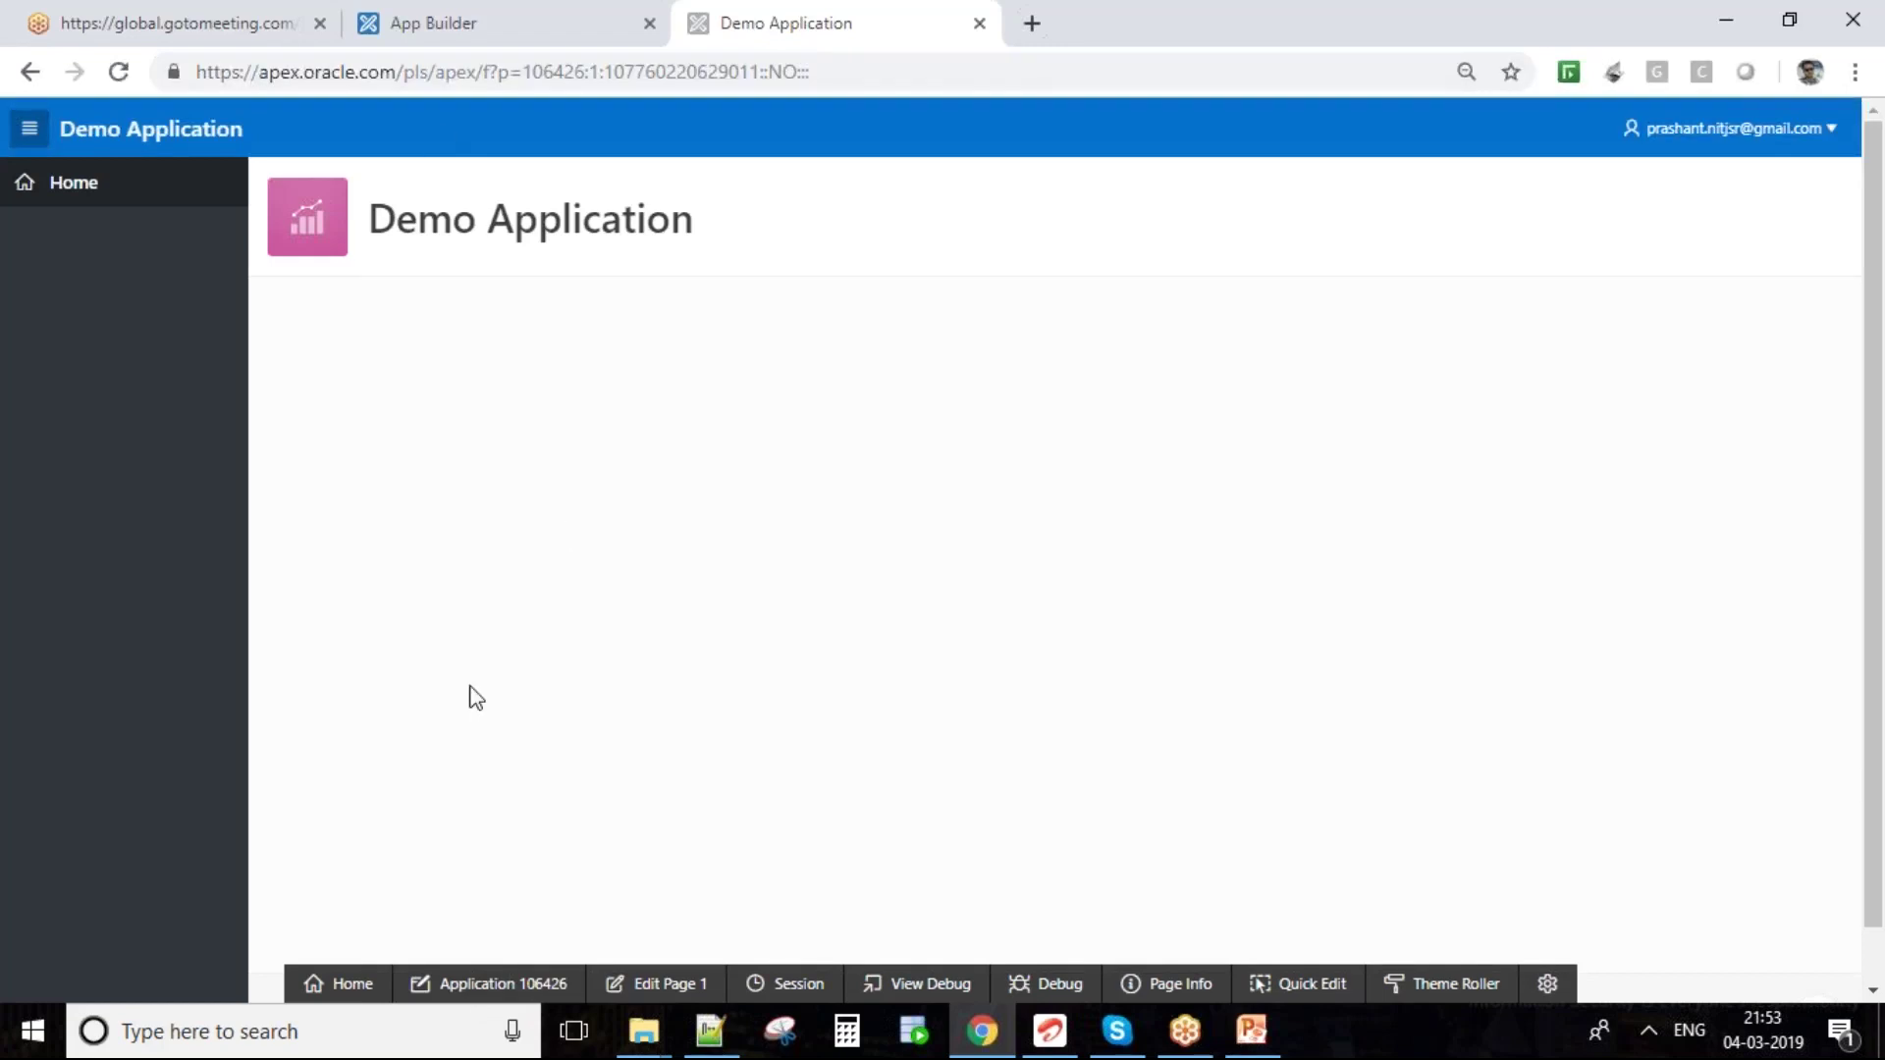
# - From the running application, open its App Builder page and Page 1 in Page Designer, returning to the Demo Application after each
pyautogui.click(493, 984)
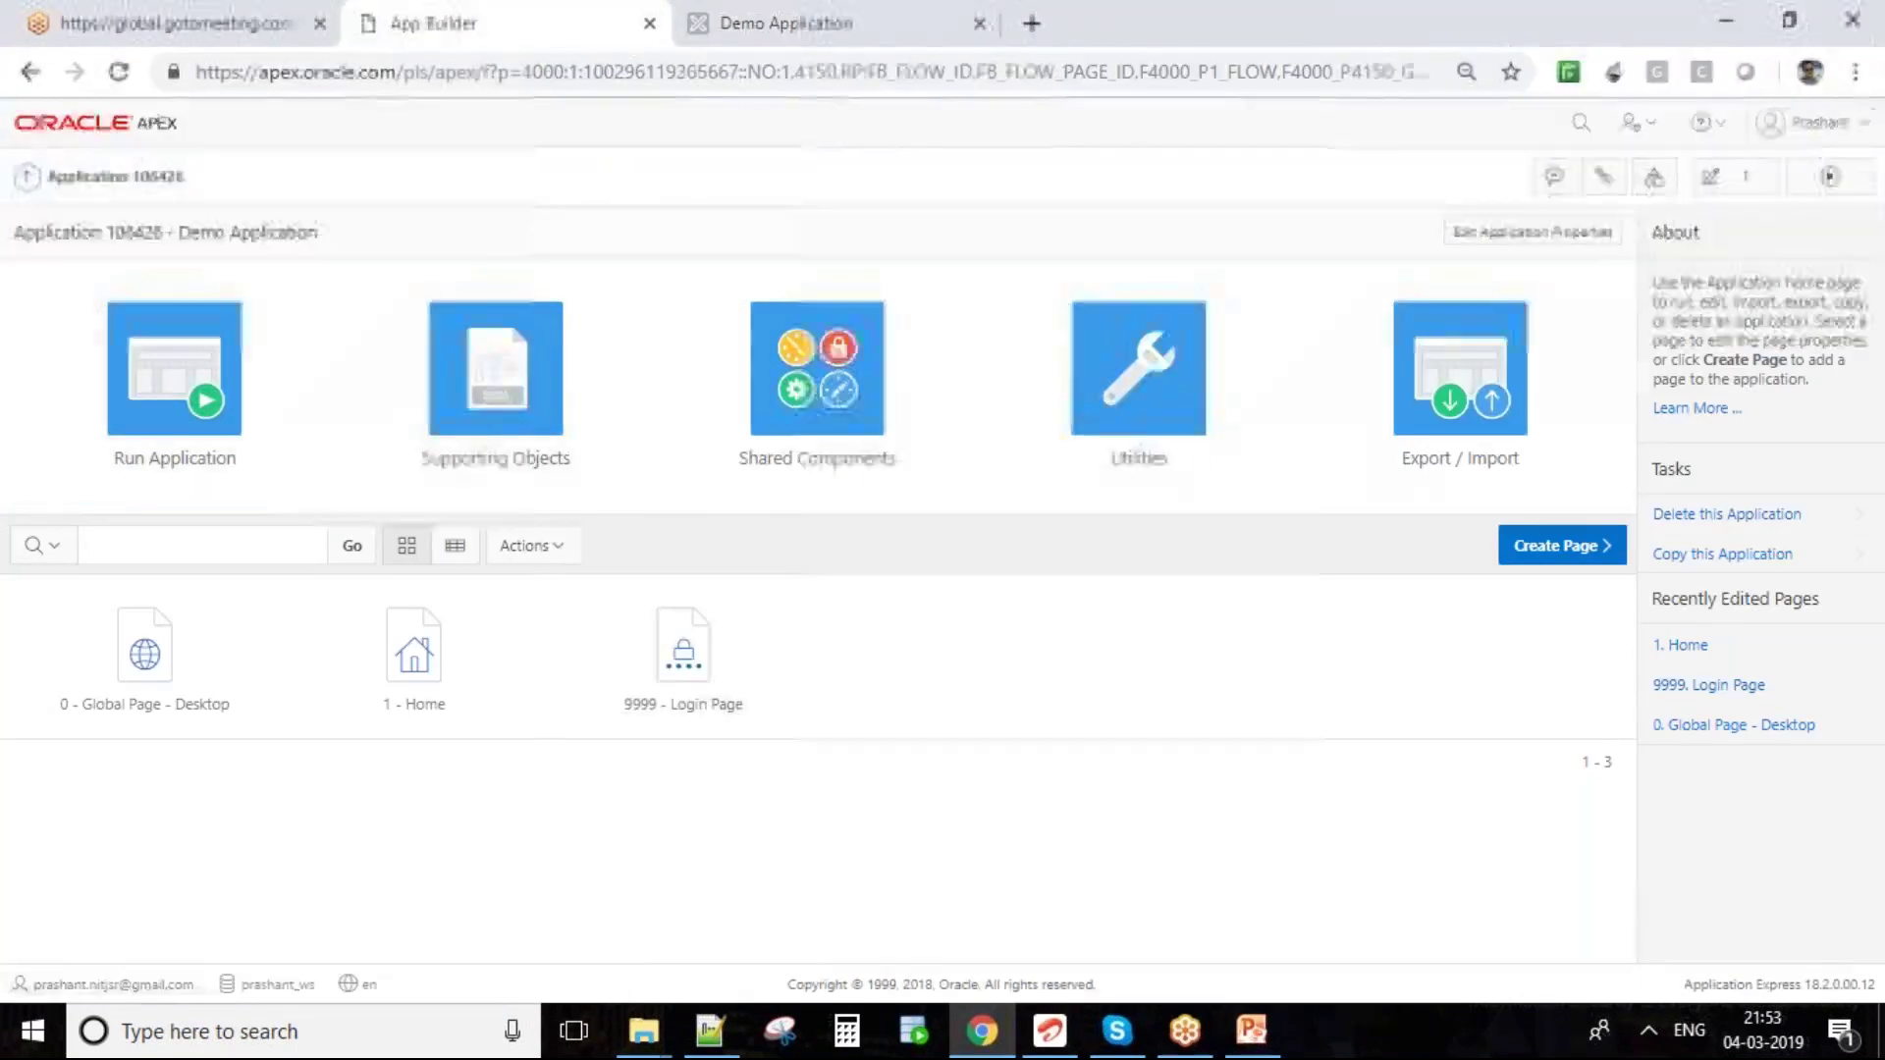
pyautogui.click(785, 23)
pyautogui.click(677, 983)
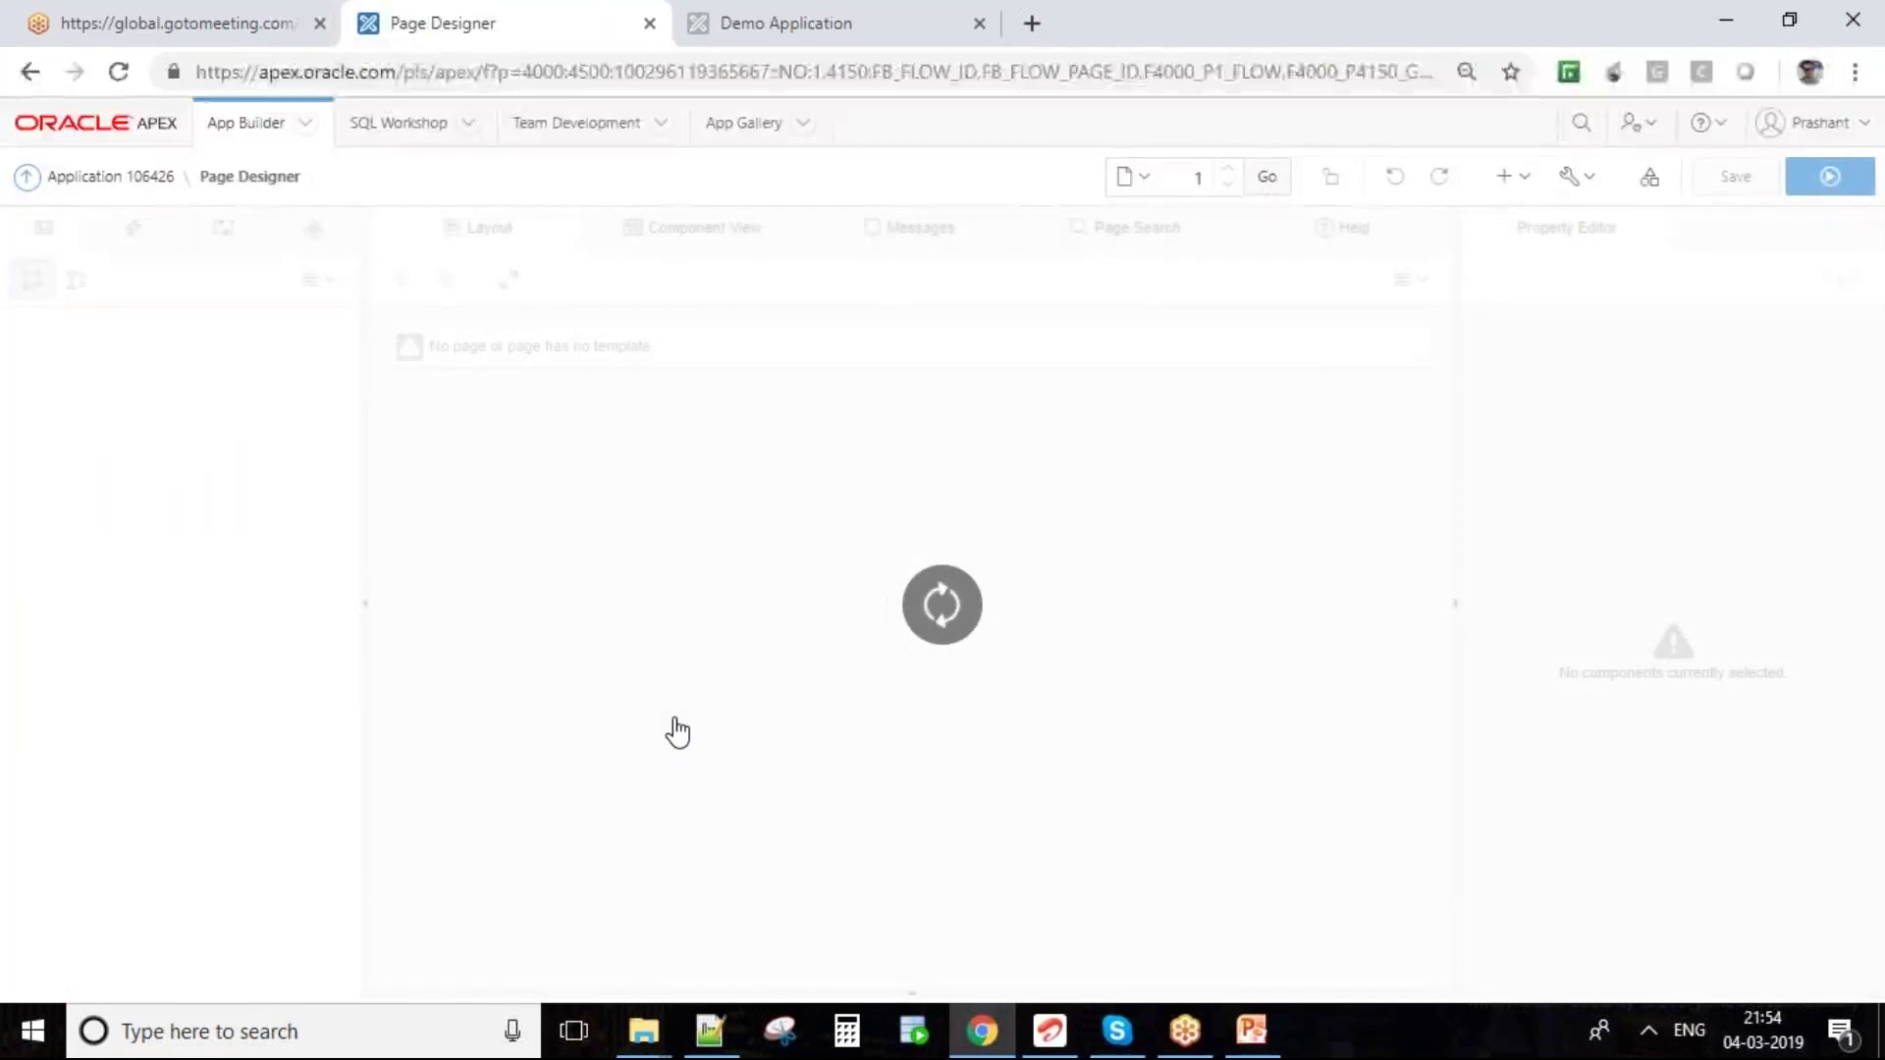
pyautogui.click(813, 20)
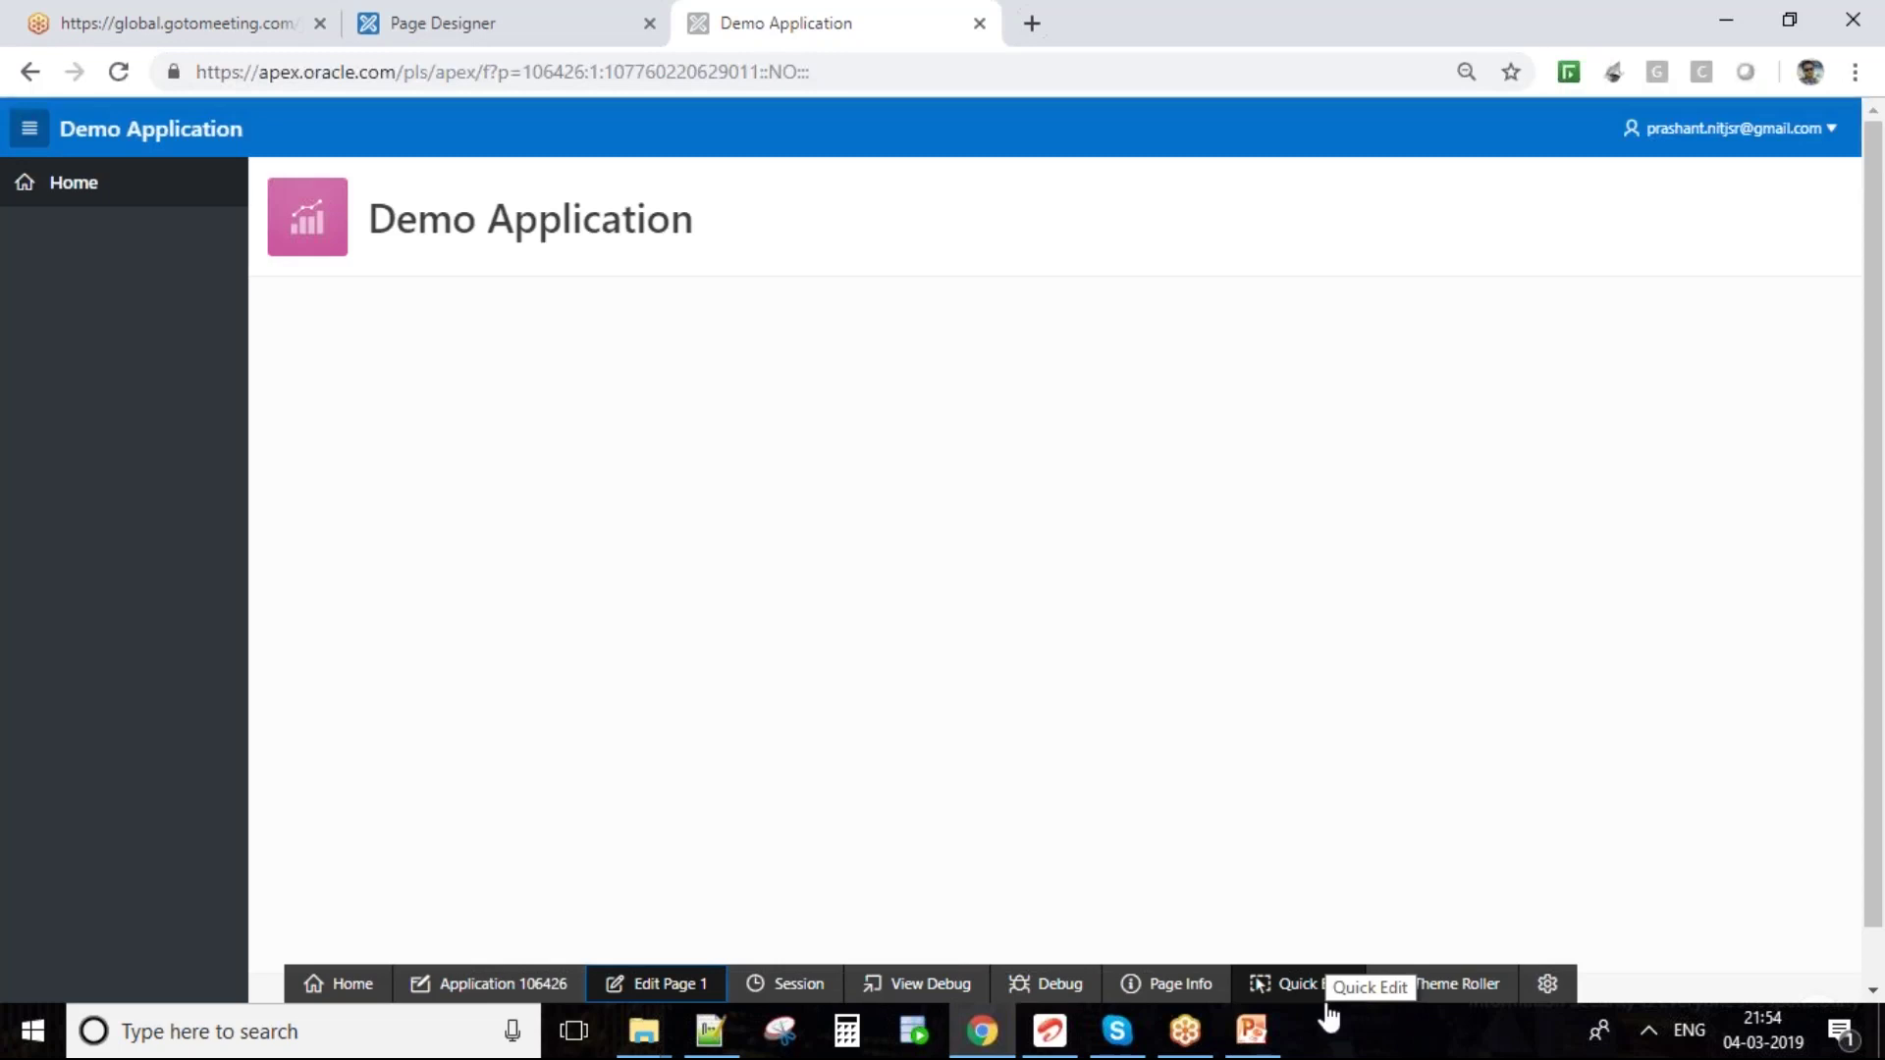
# - Show the Home page's layout columns, and examine its Page Performance Timing chart before closing it
pyautogui.click(1165, 987)
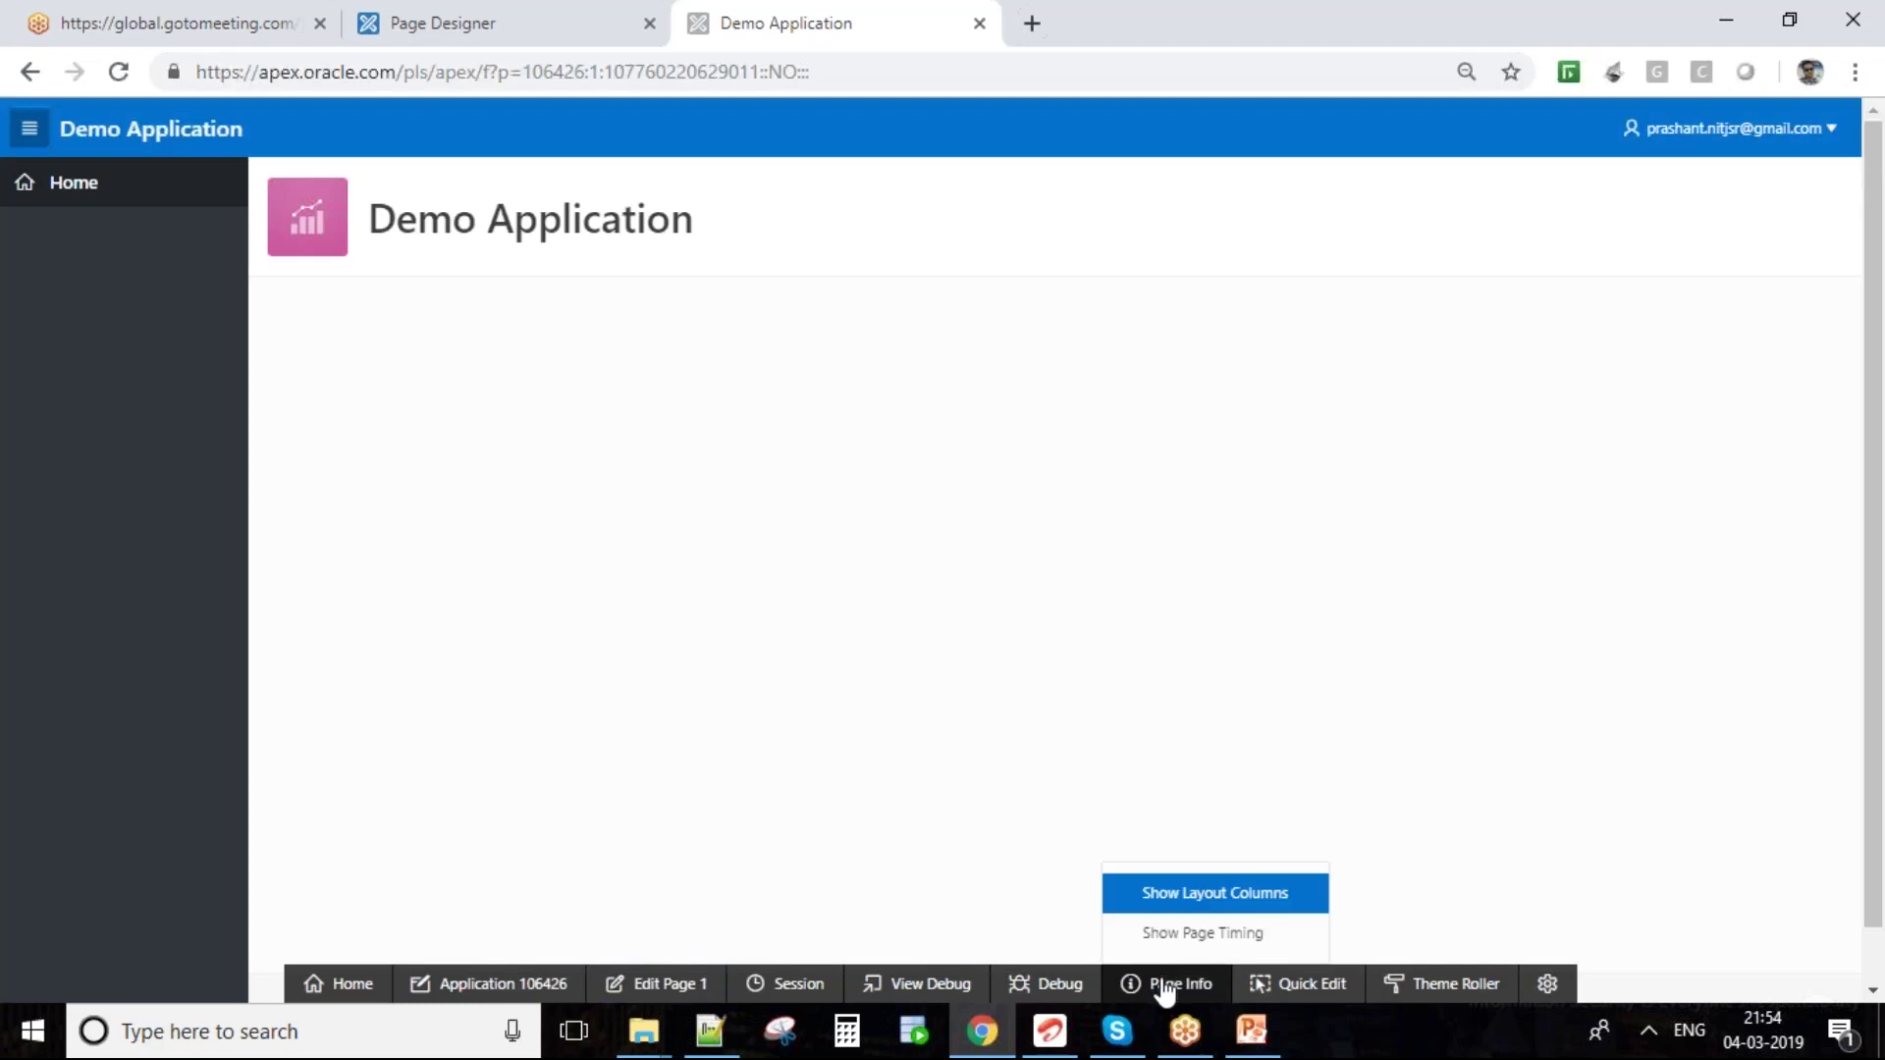
pyautogui.click(1159, 909)
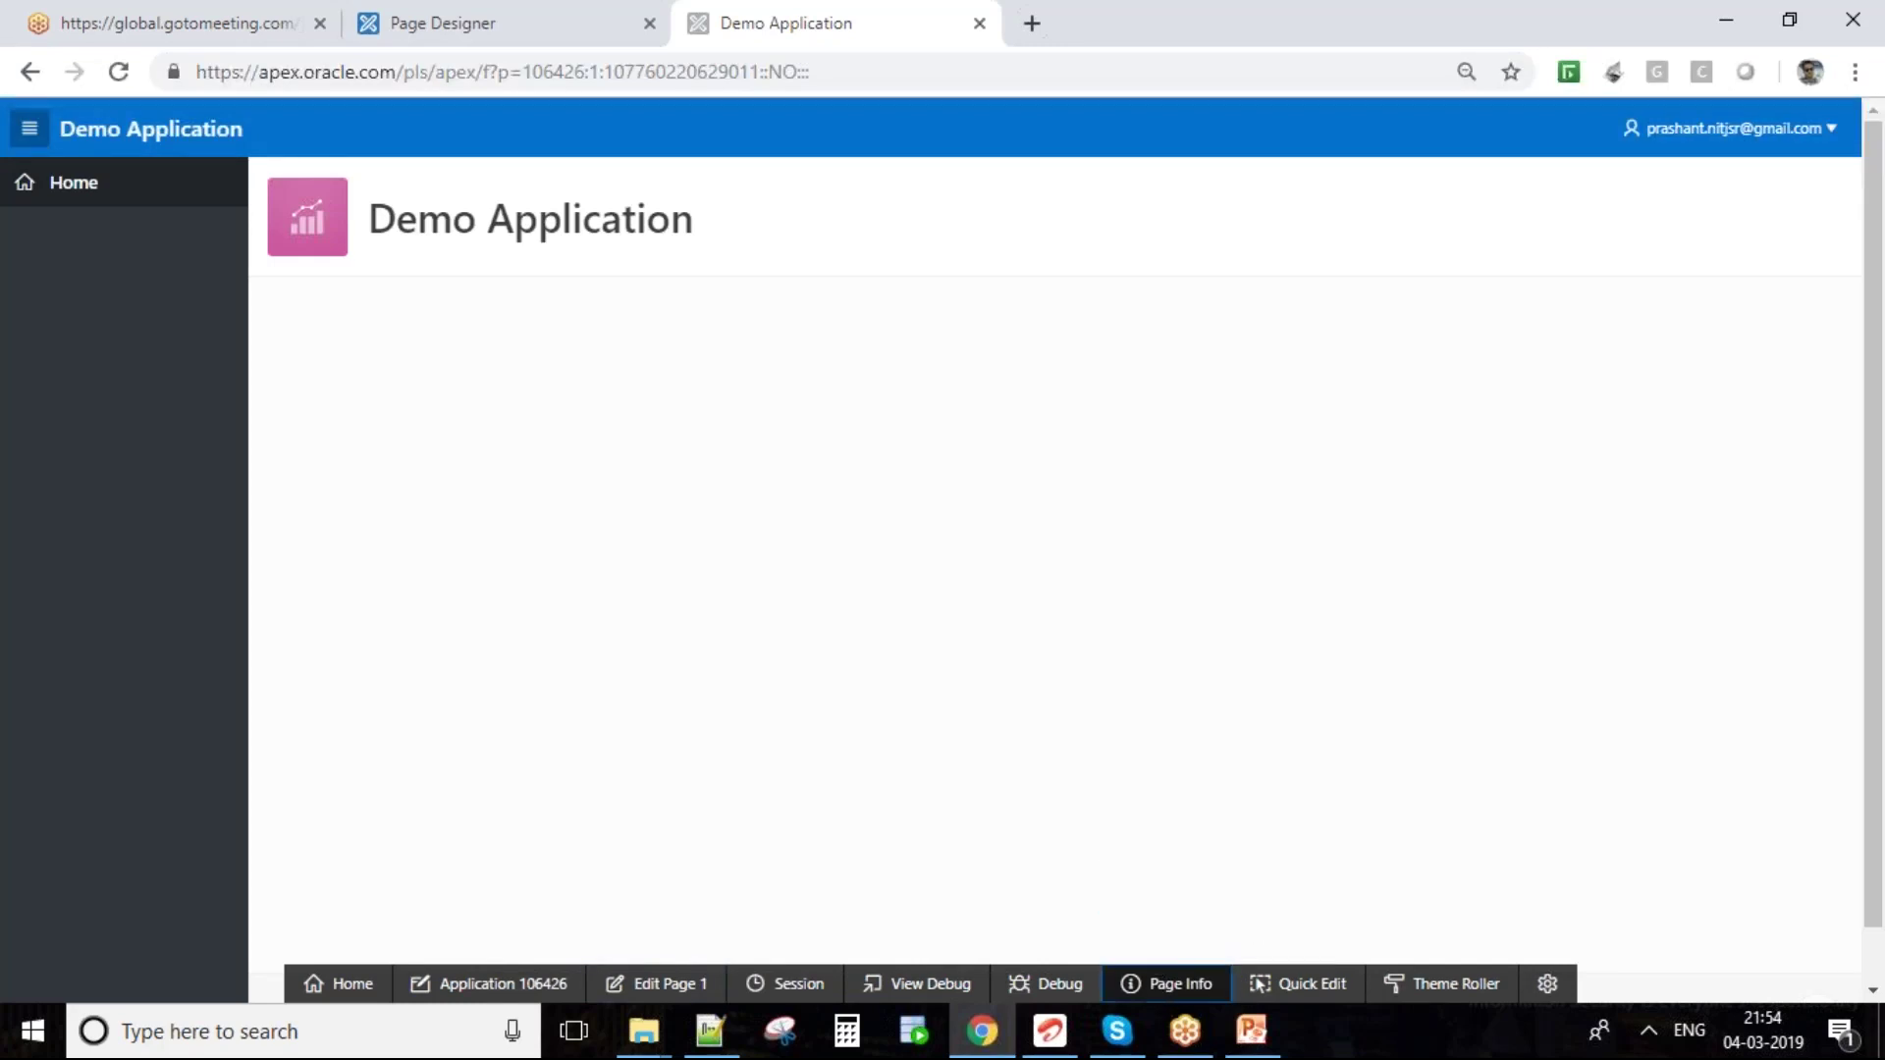
pyautogui.click(1168, 981)
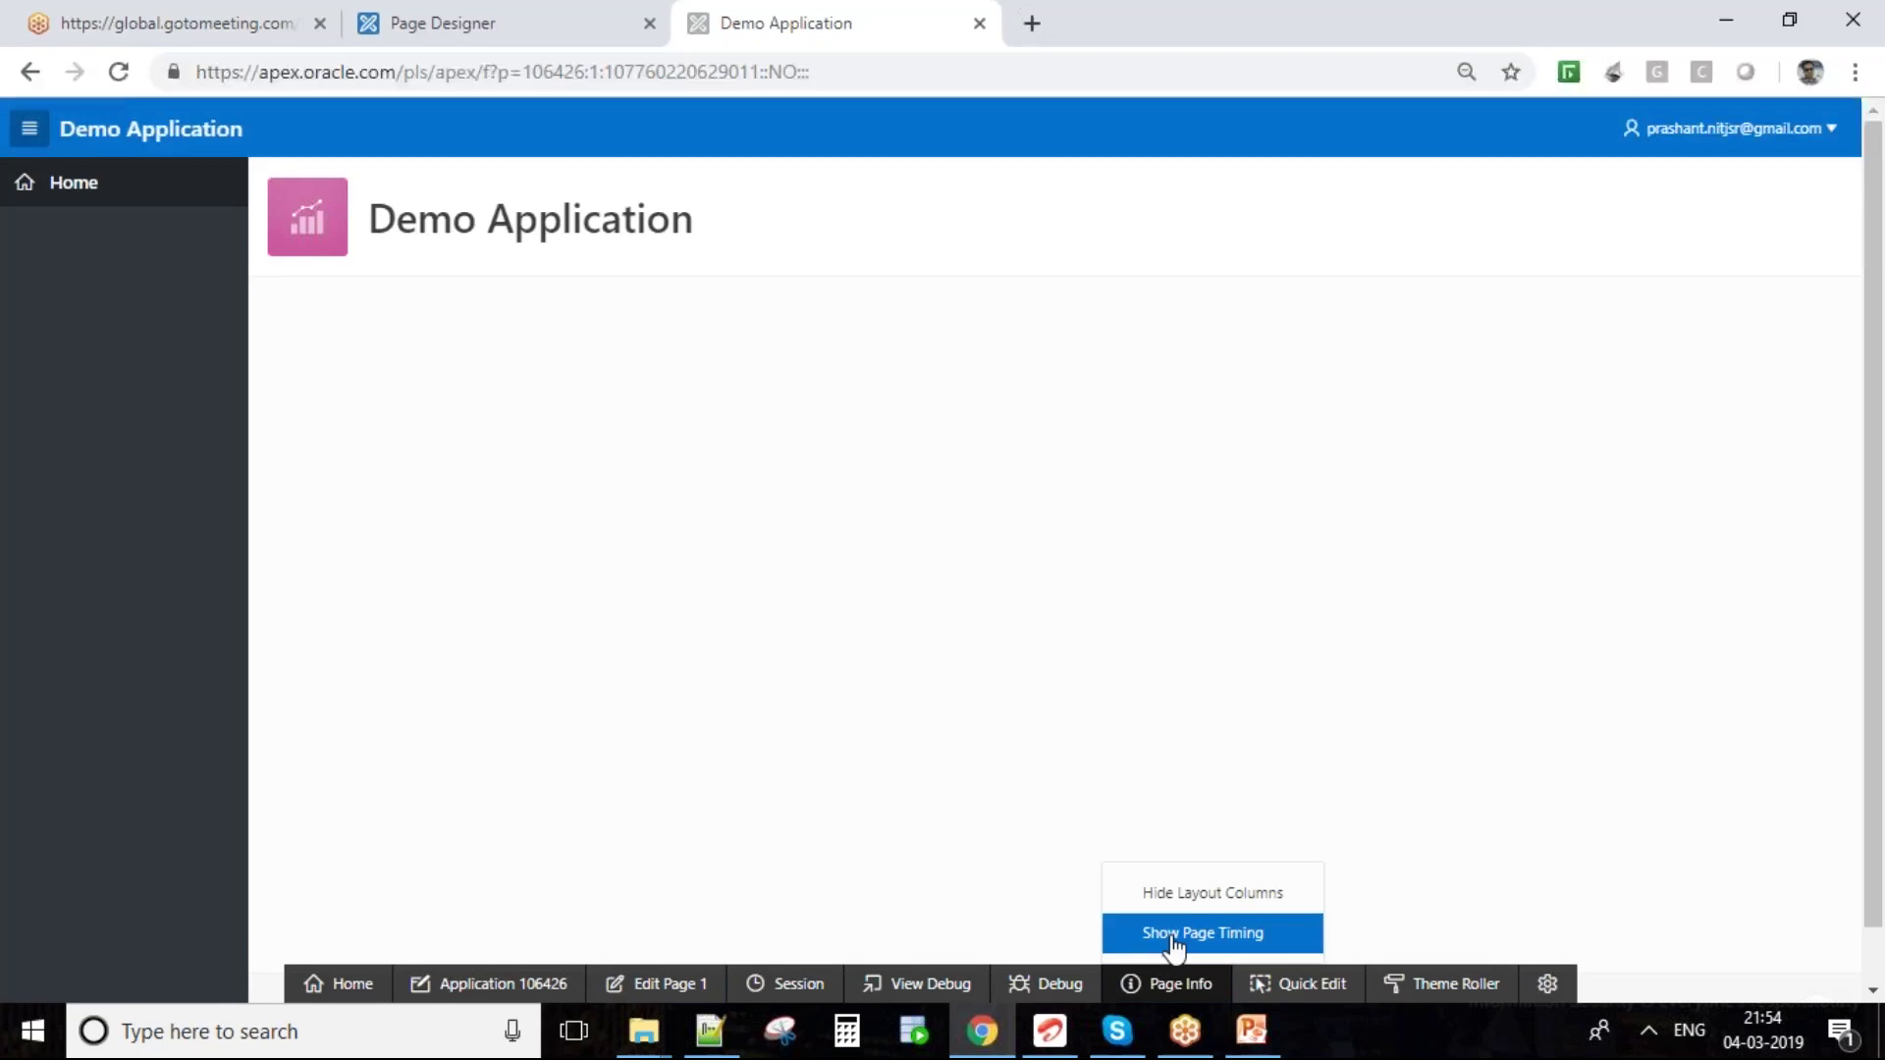
pyautogui.click(1174, 937)
pyautogui.scroll(-5, 510, 685)
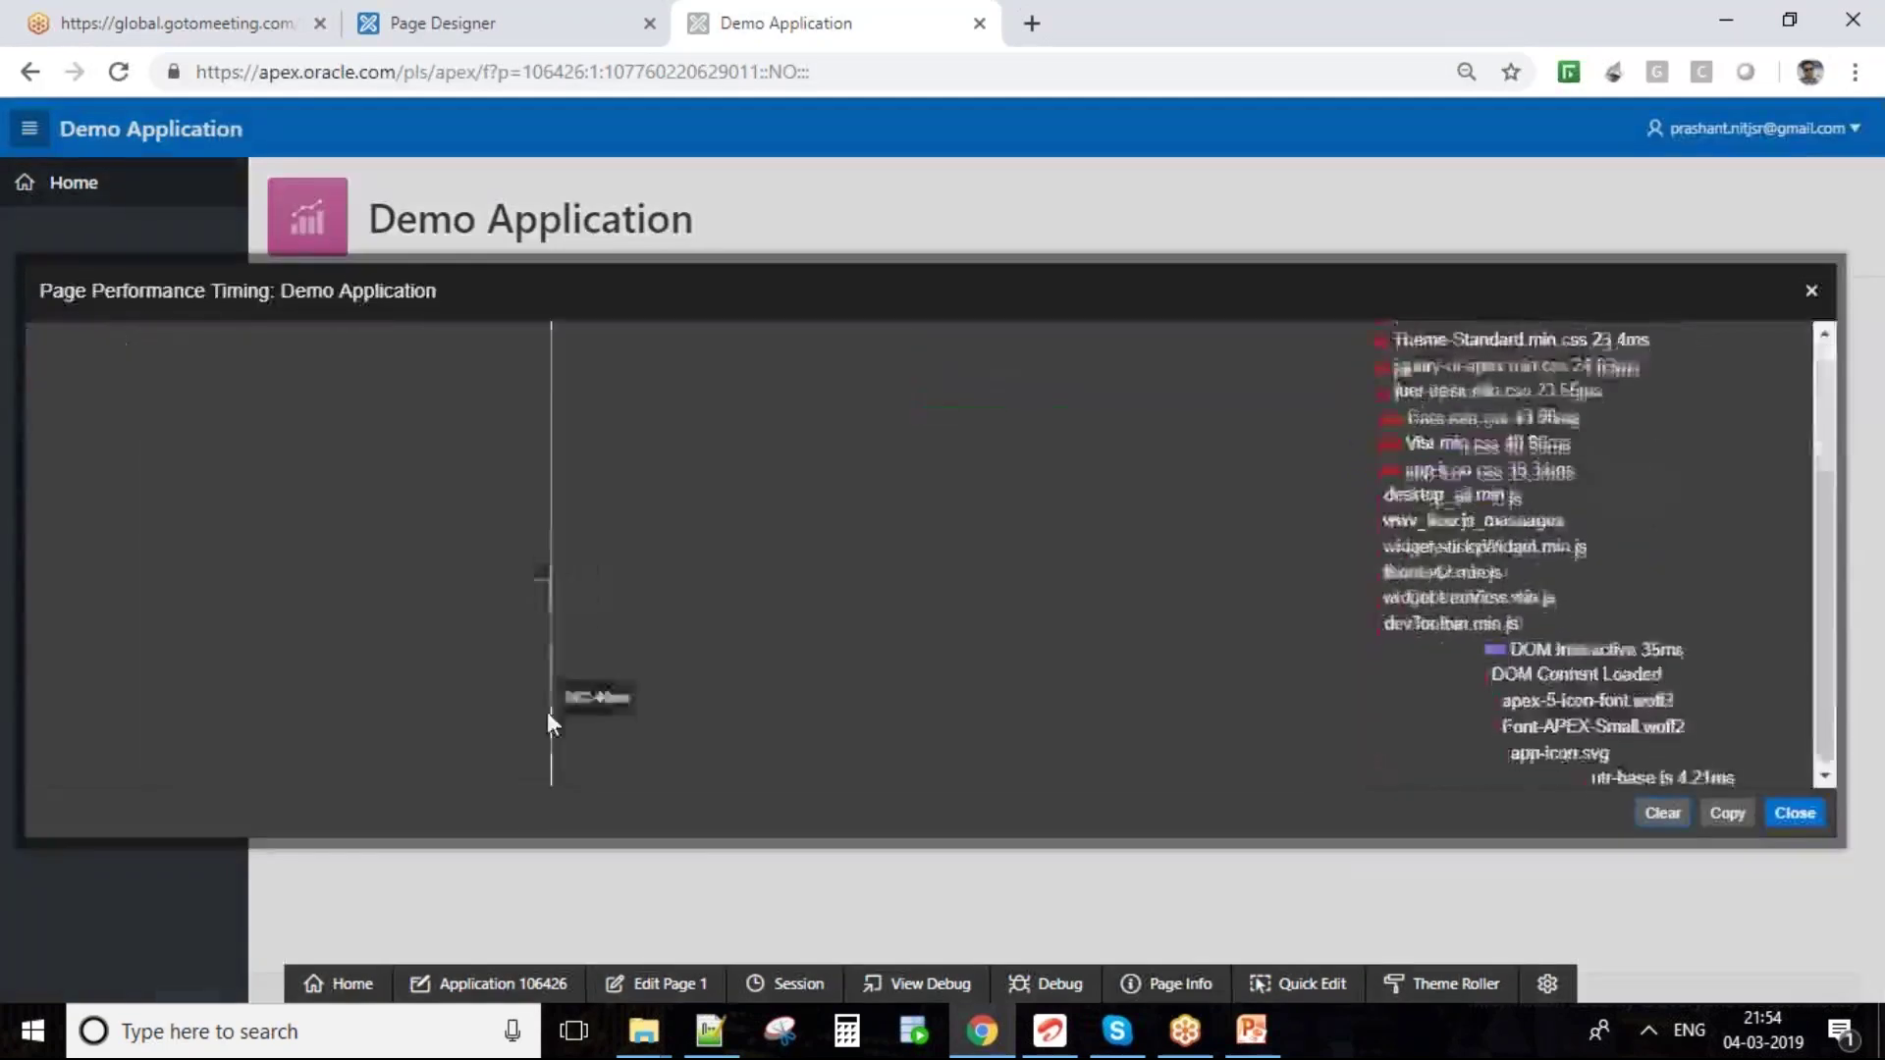
pyautogui.scroll(3, 545, 710)
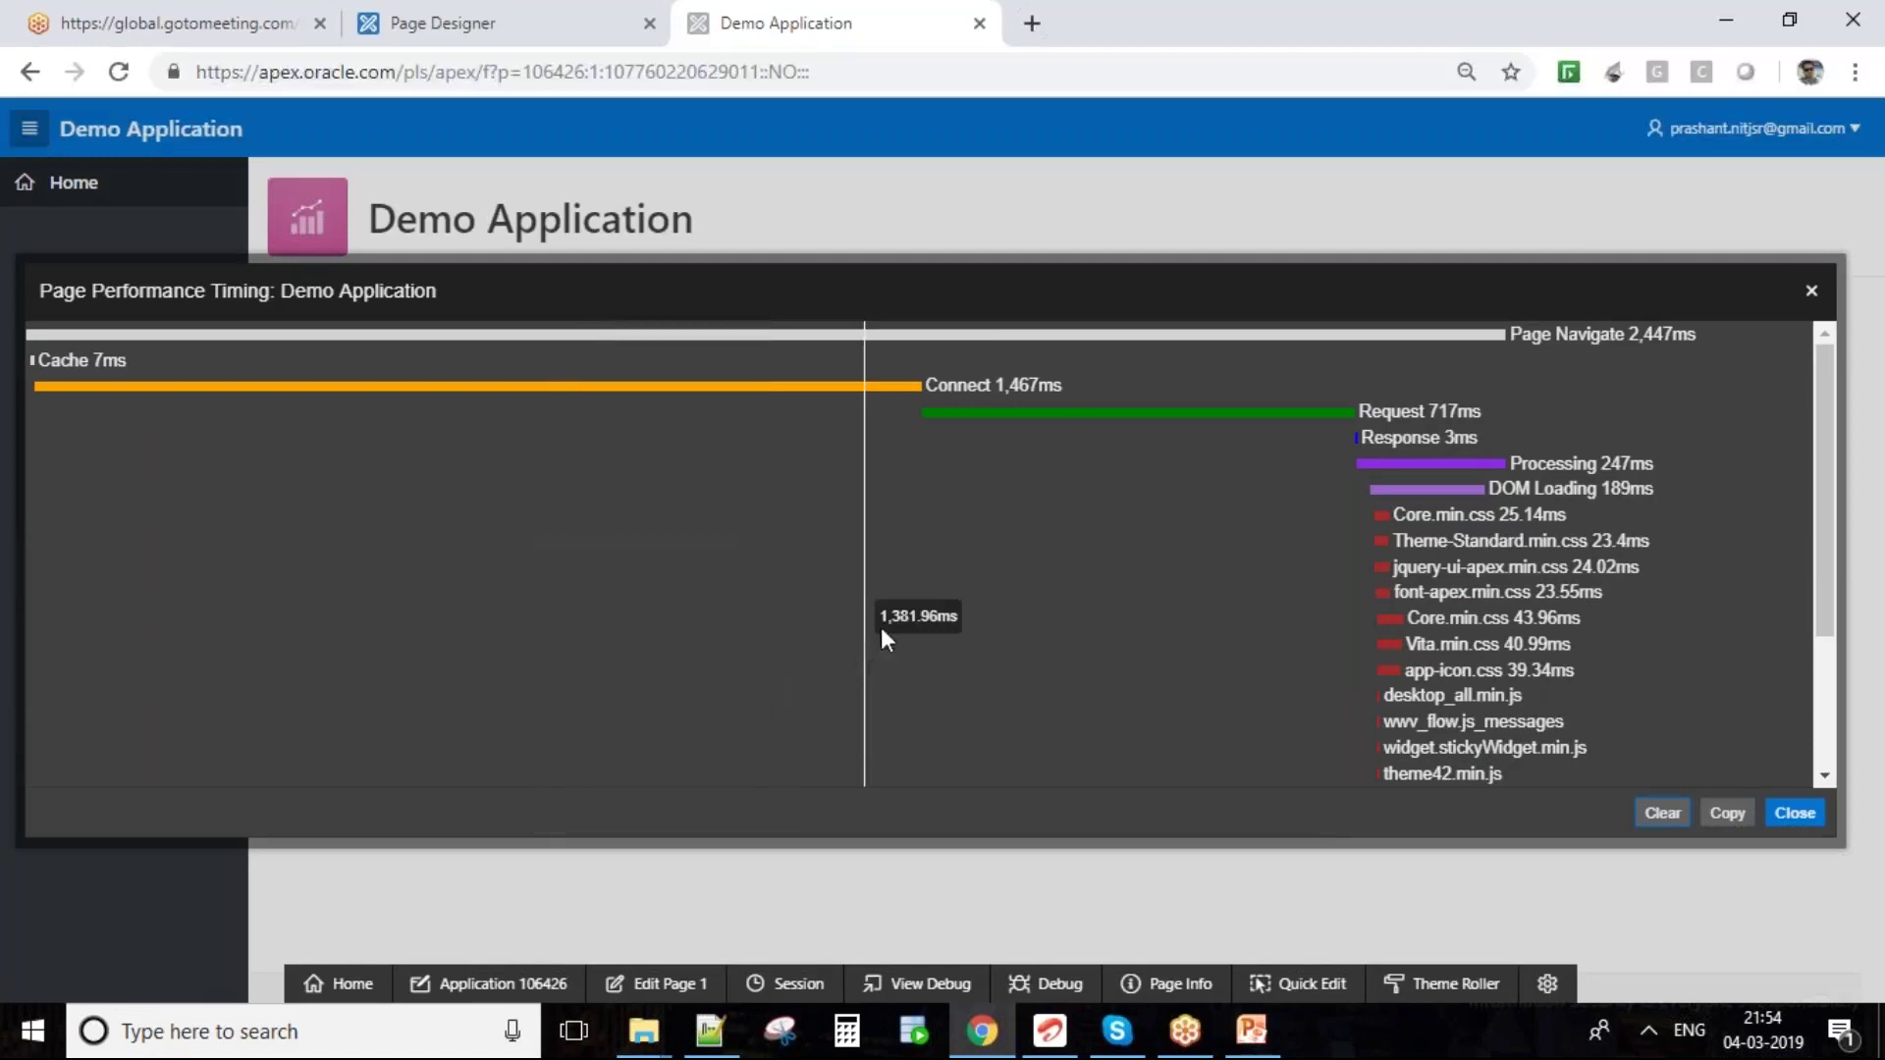
pyautogui.click(1811, 291)
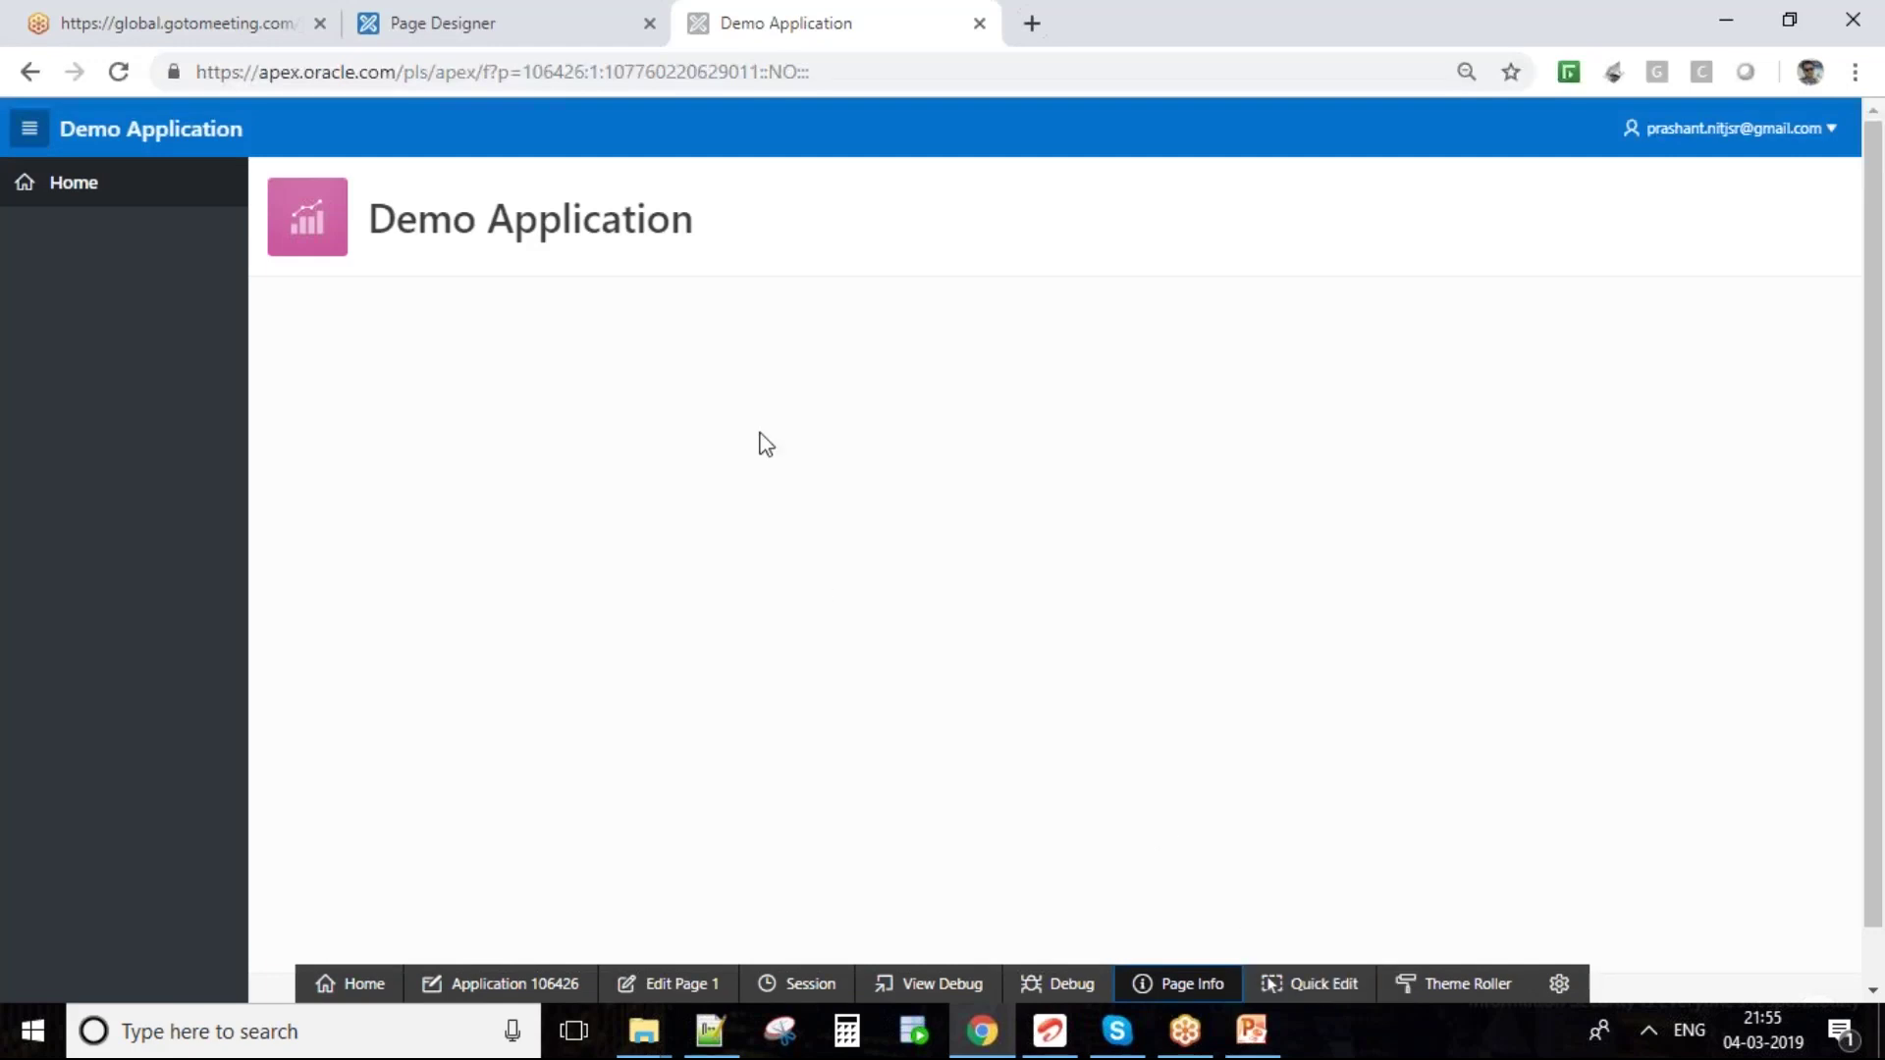
# - Activate Quick Edit on the running page, check Page Designer, and leave Quick Edit mode
pyautogui.click(1299, 984)
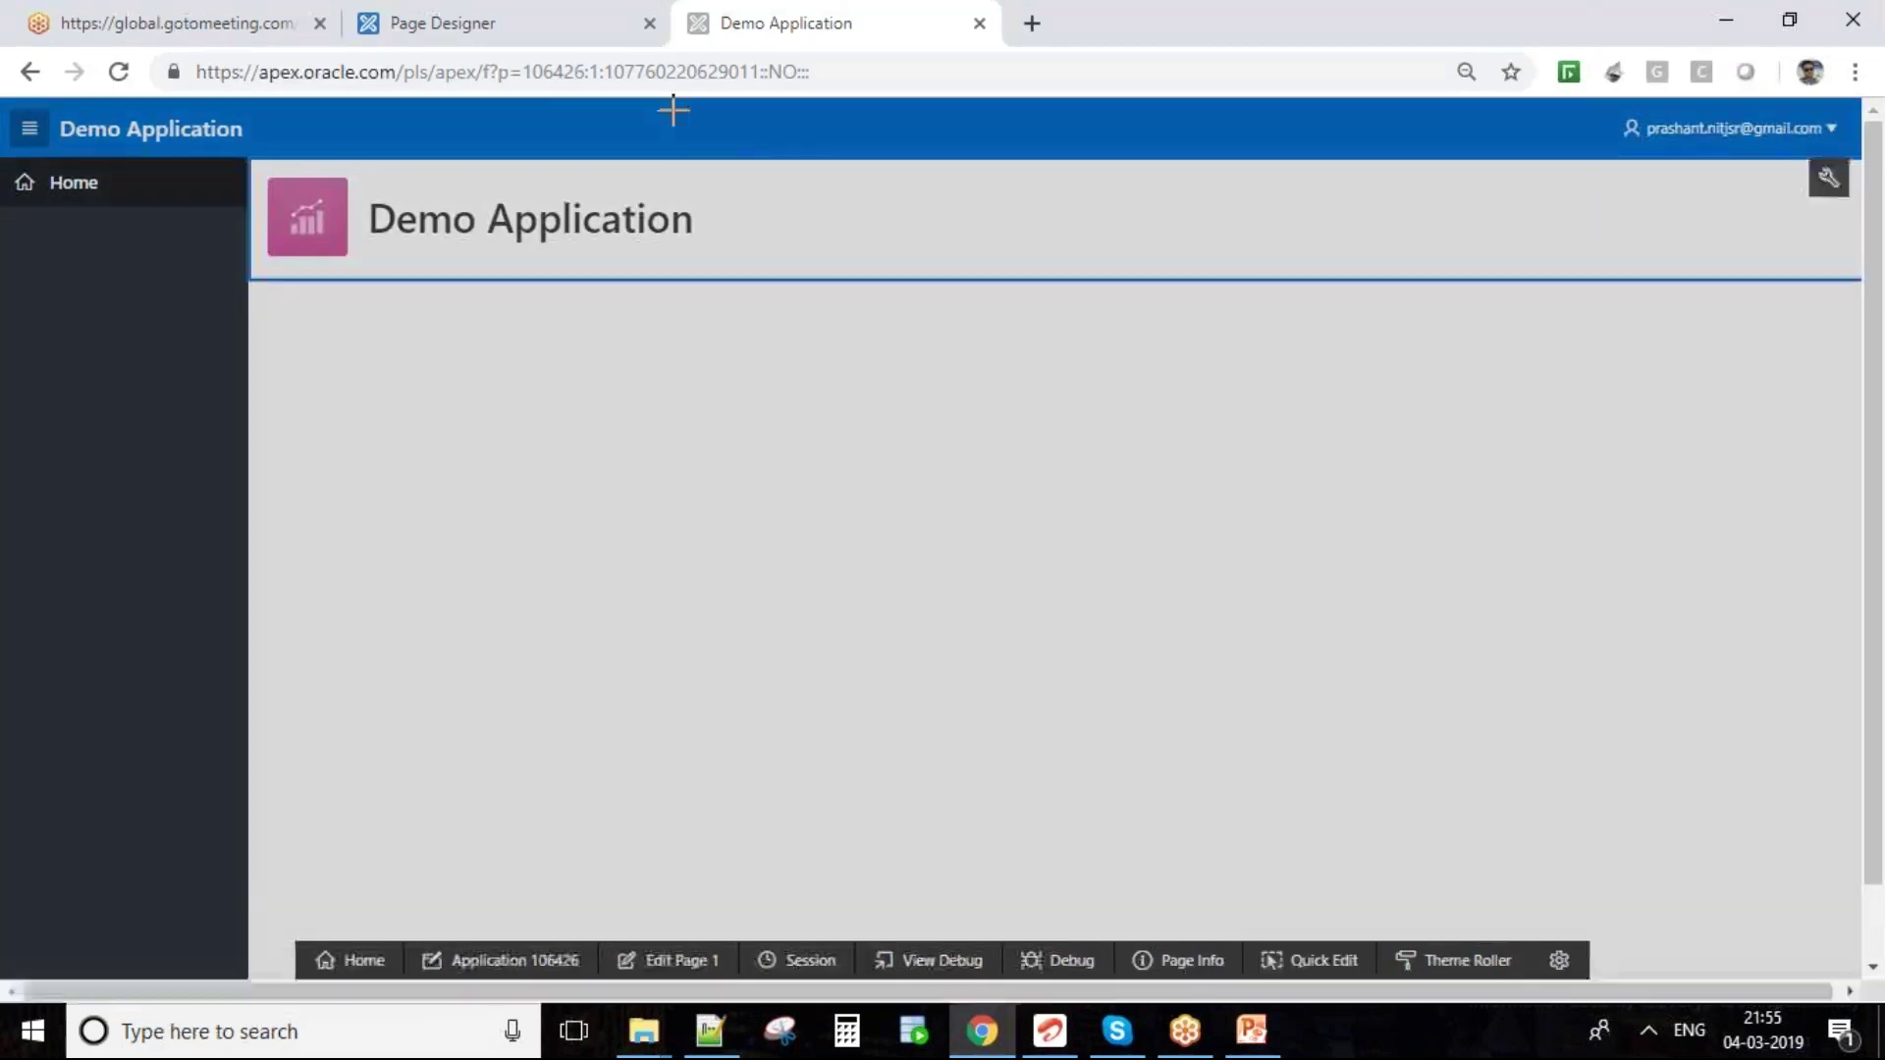
pyautogui.click(471, 24)
pyautogui.click(922, 20)
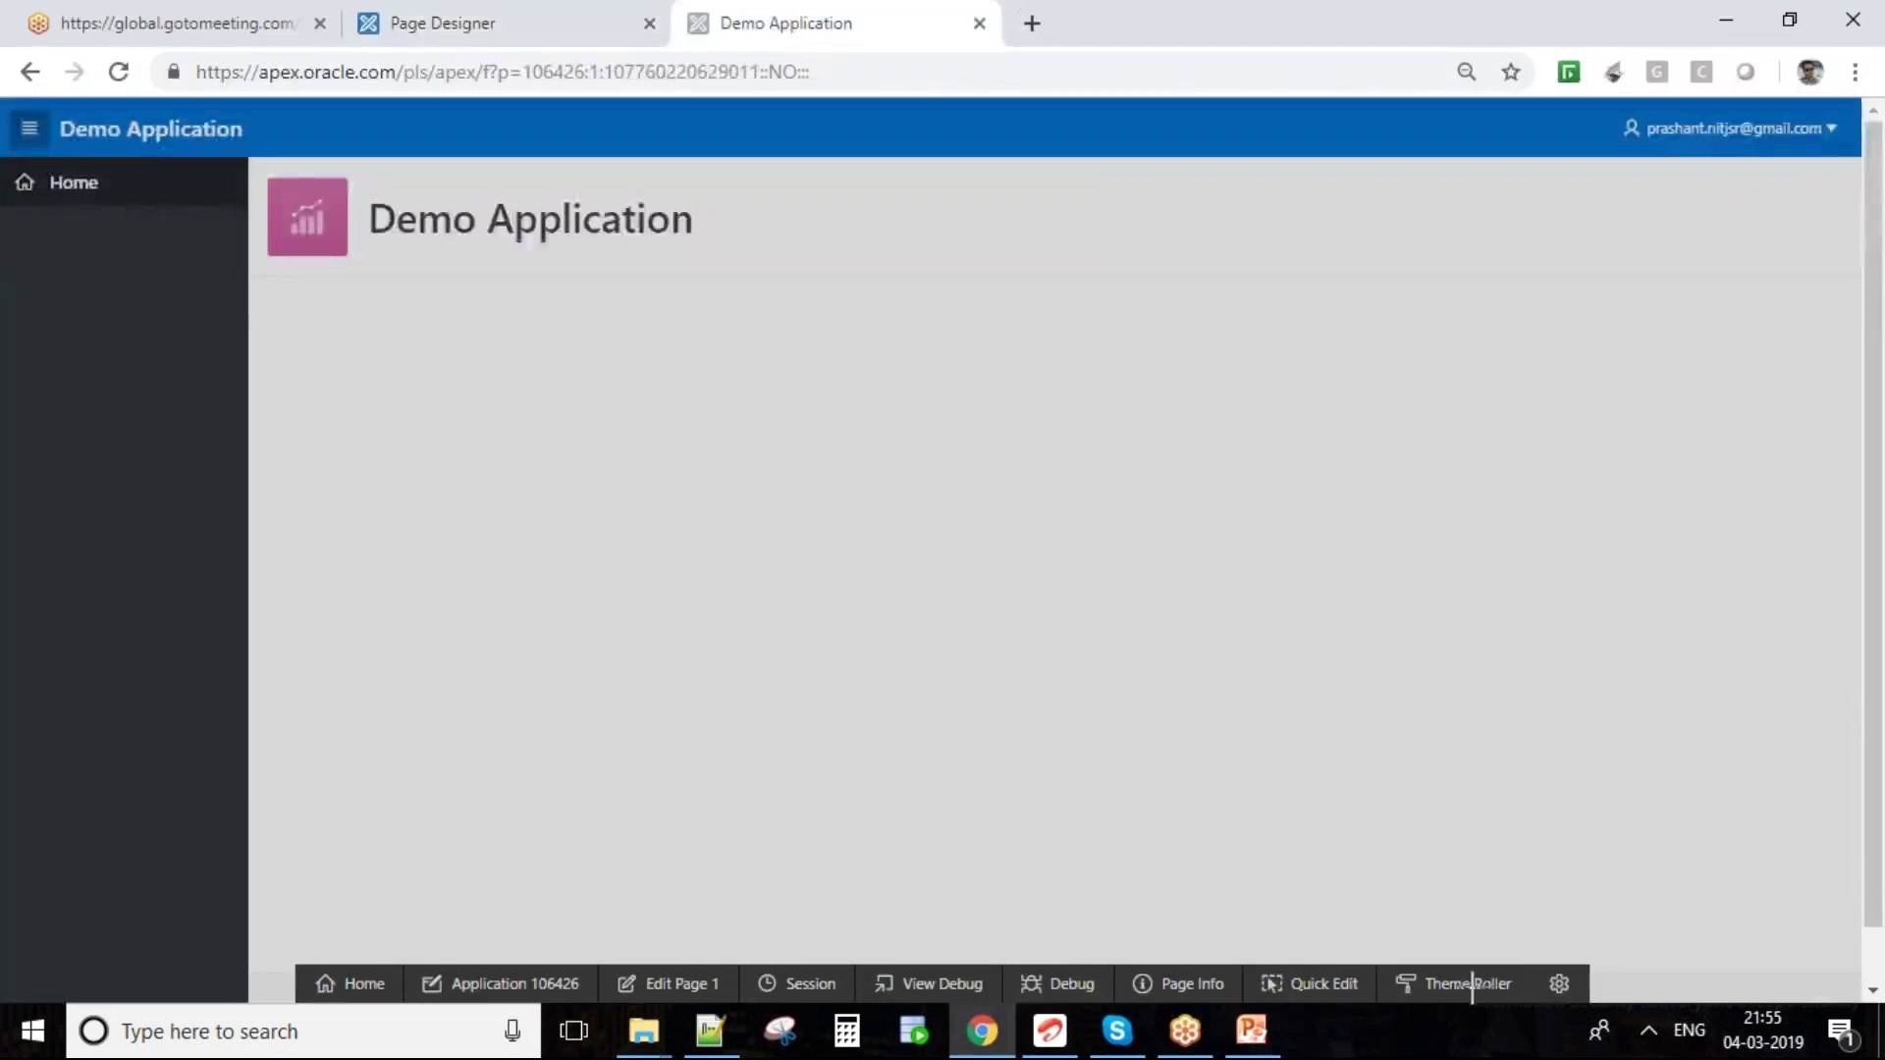
pyautogui.click(1292, 985)
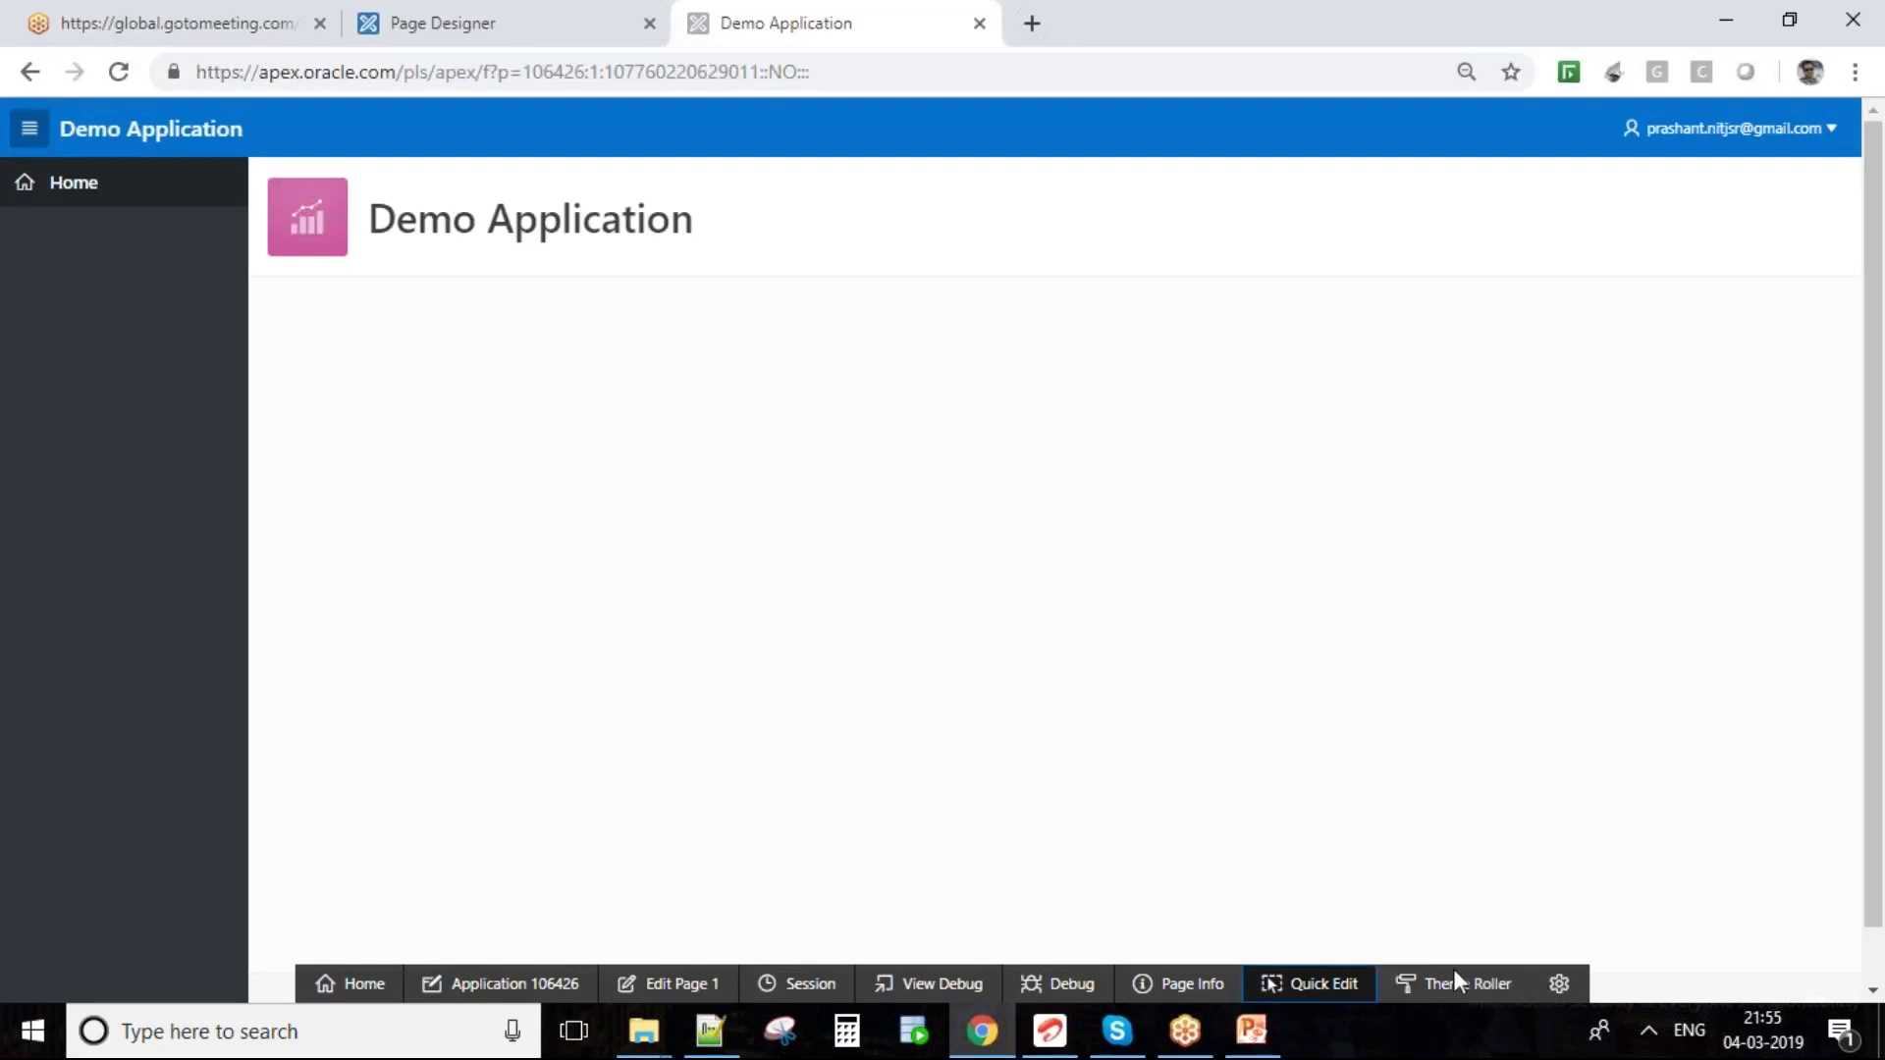
# - Open Theme Roller, review its style and Global Colors options, and close it without changes
pyautogui.click(1456, 987)
pyautogui.click(1459, 989)
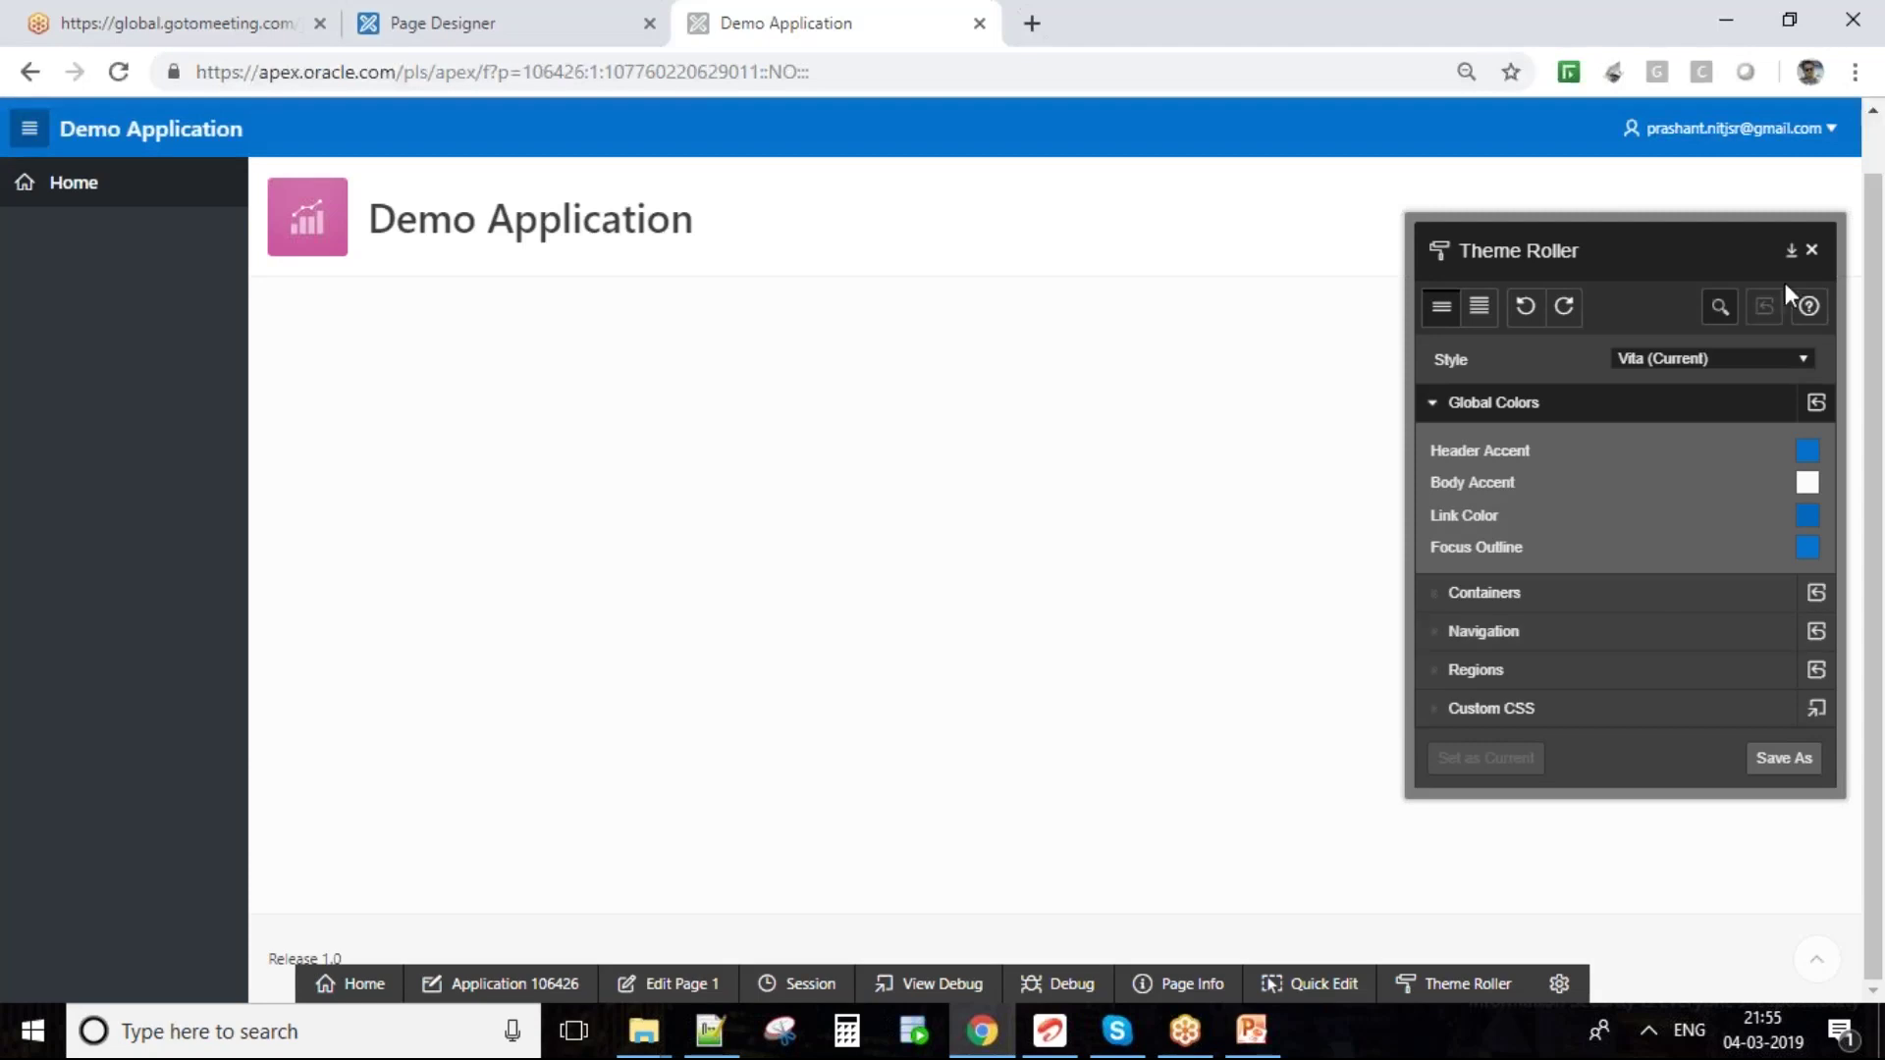
pyautogui.click(1811, 250)
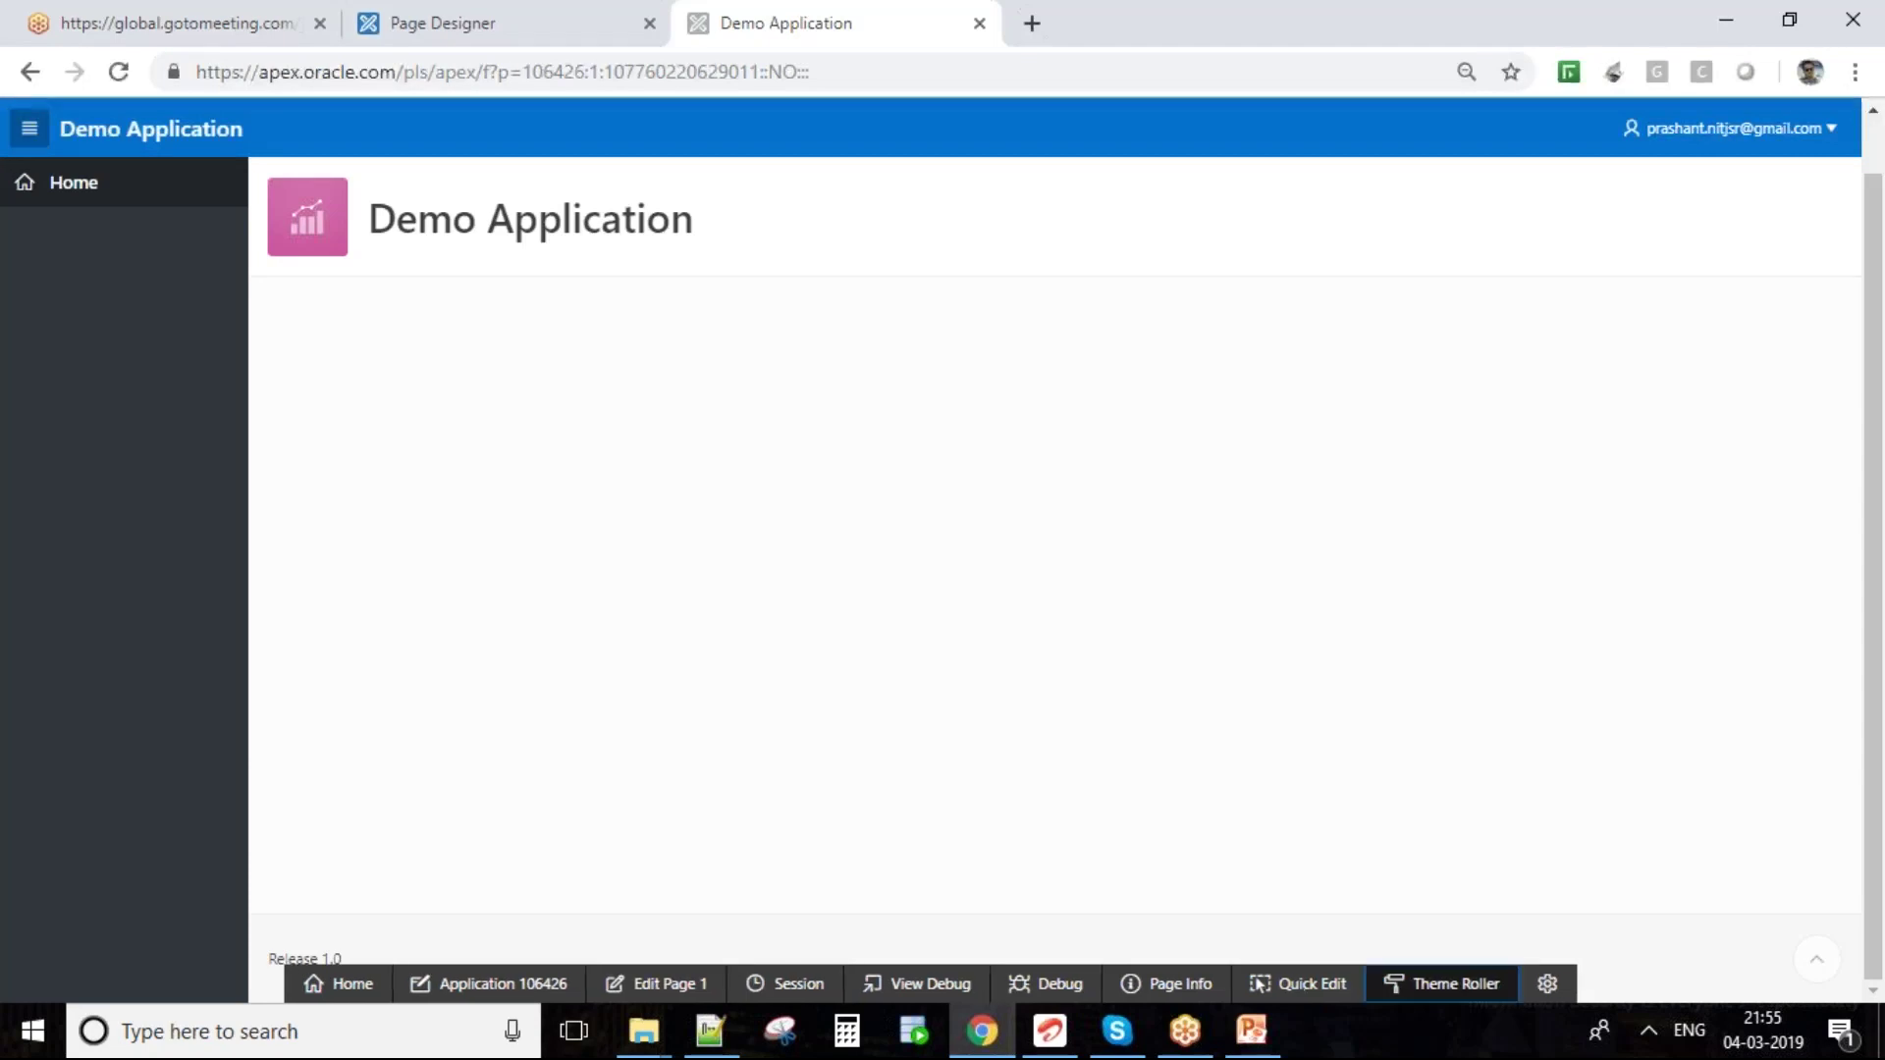
# - Set the developer toolbar's display position to Right, and set it back to Bottom
pyautogui.click(1550, 985)
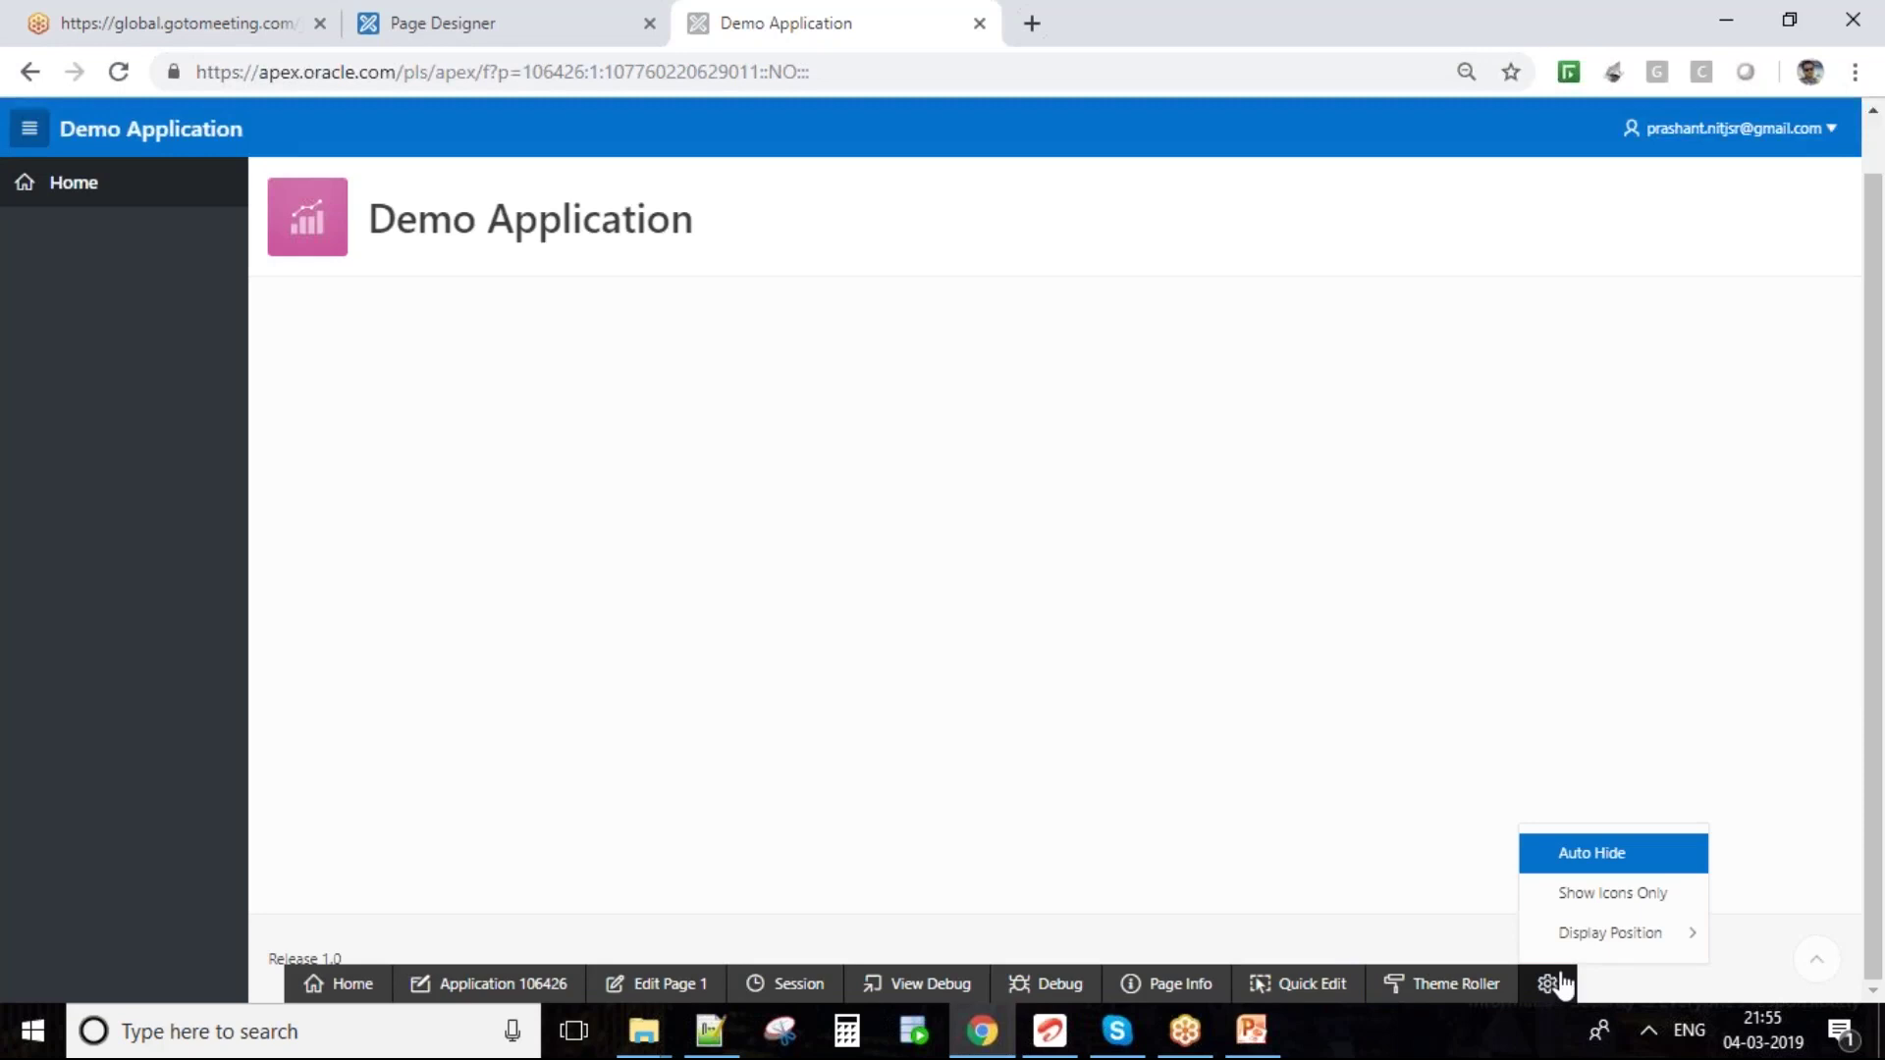
pyautogui.moveTo(1616, 942)
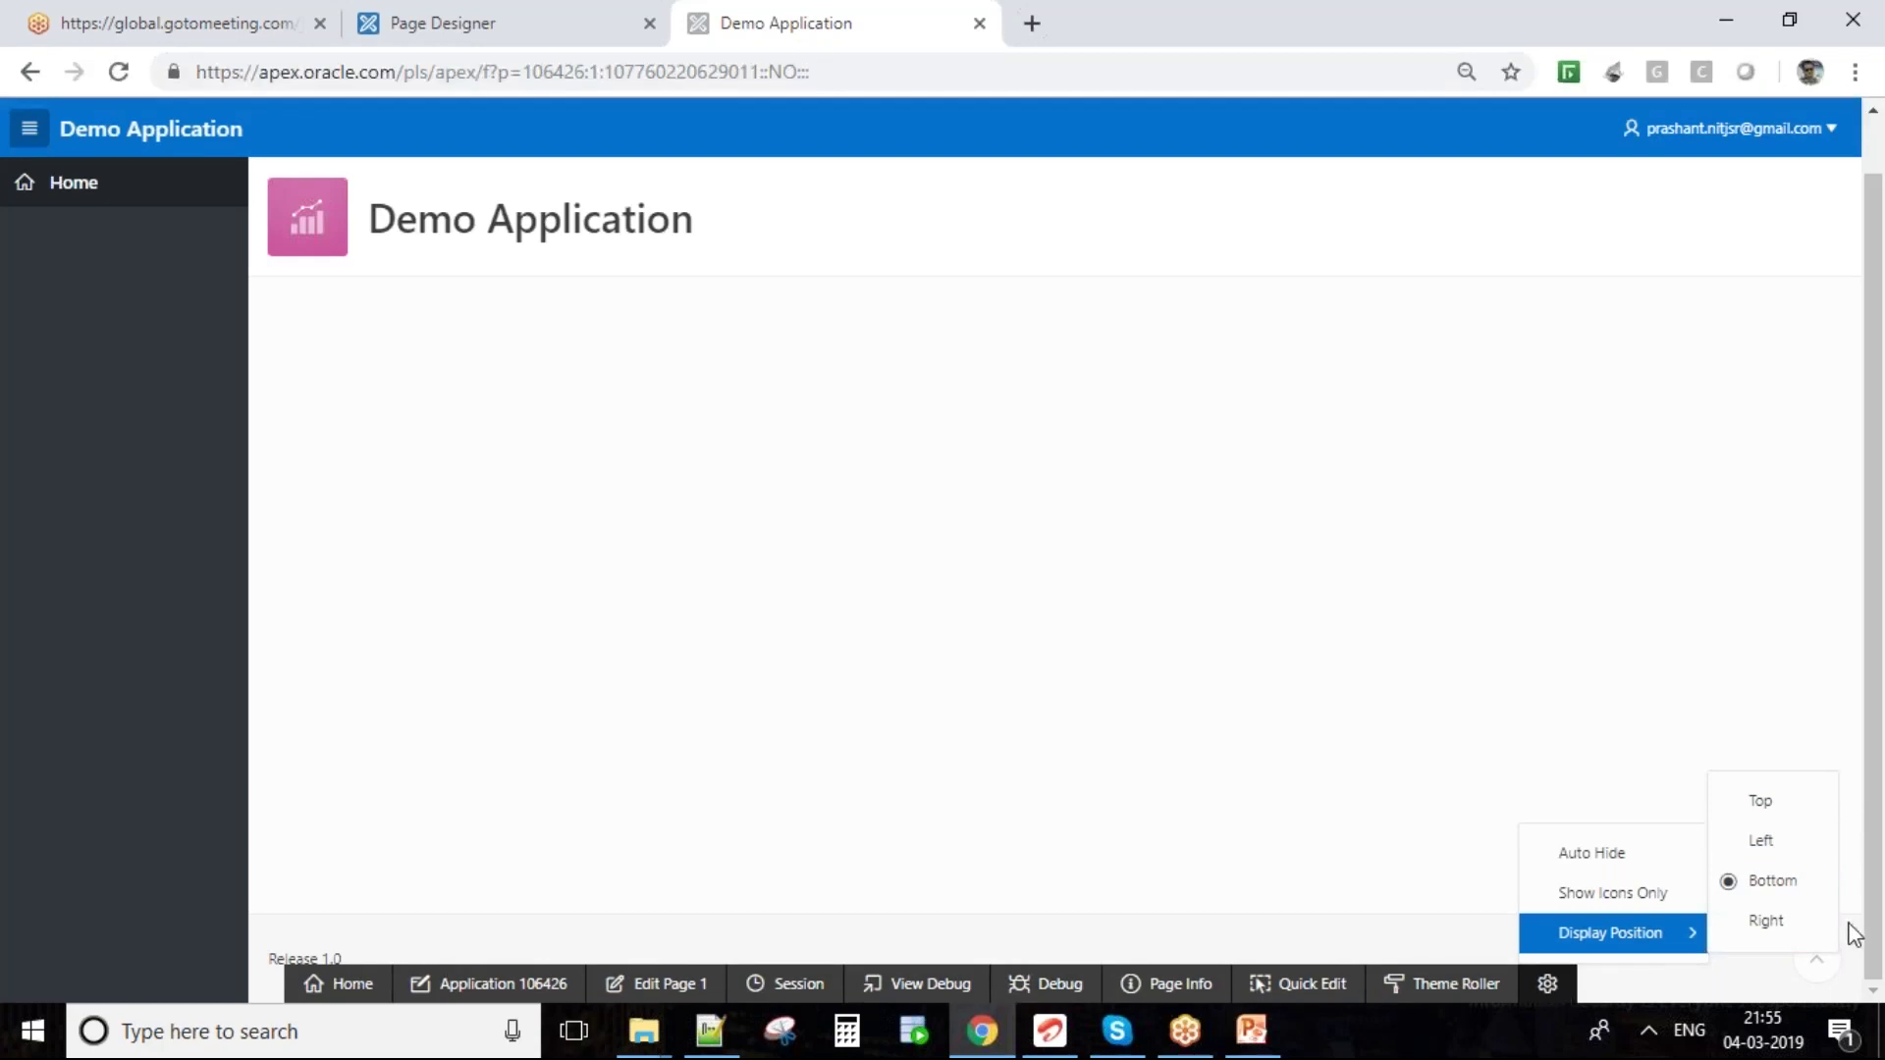
pyautogui.click(1806, 921)
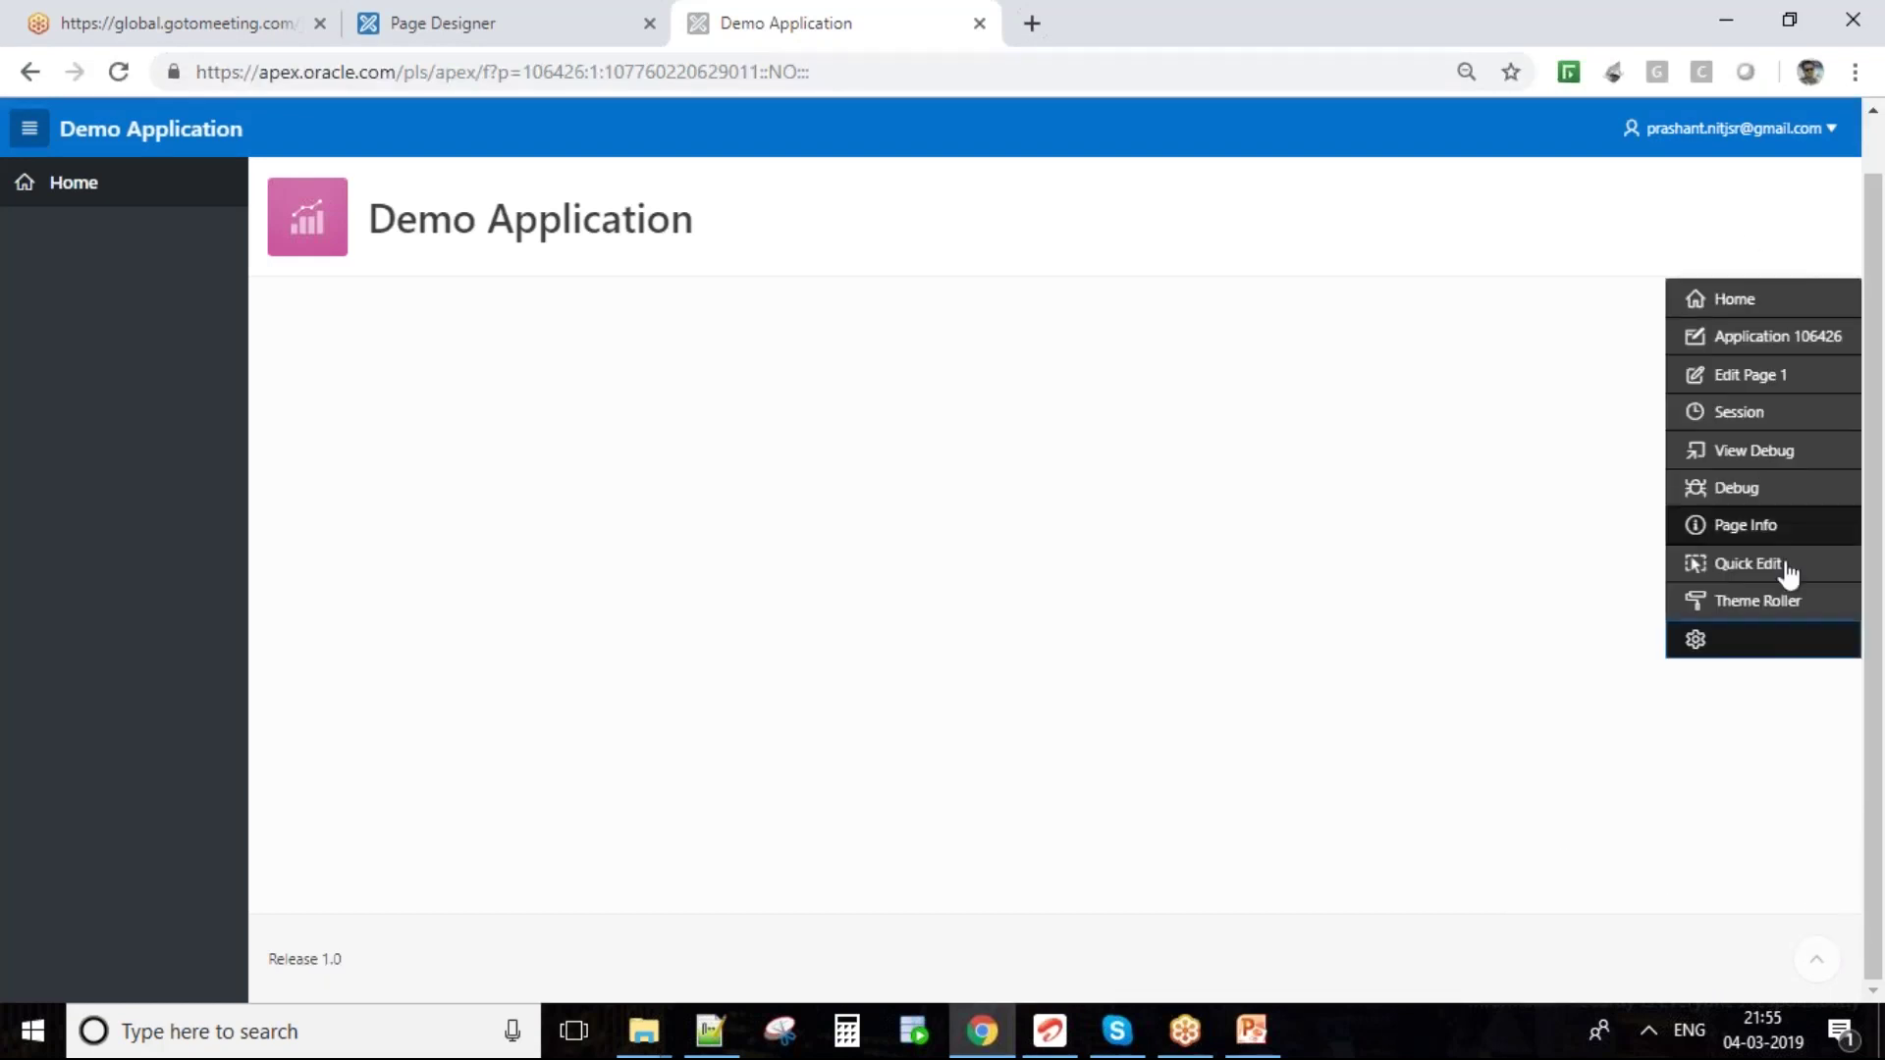
pyautogui.click(1780, 641)
pyautogui.moveTo(1821, 780)
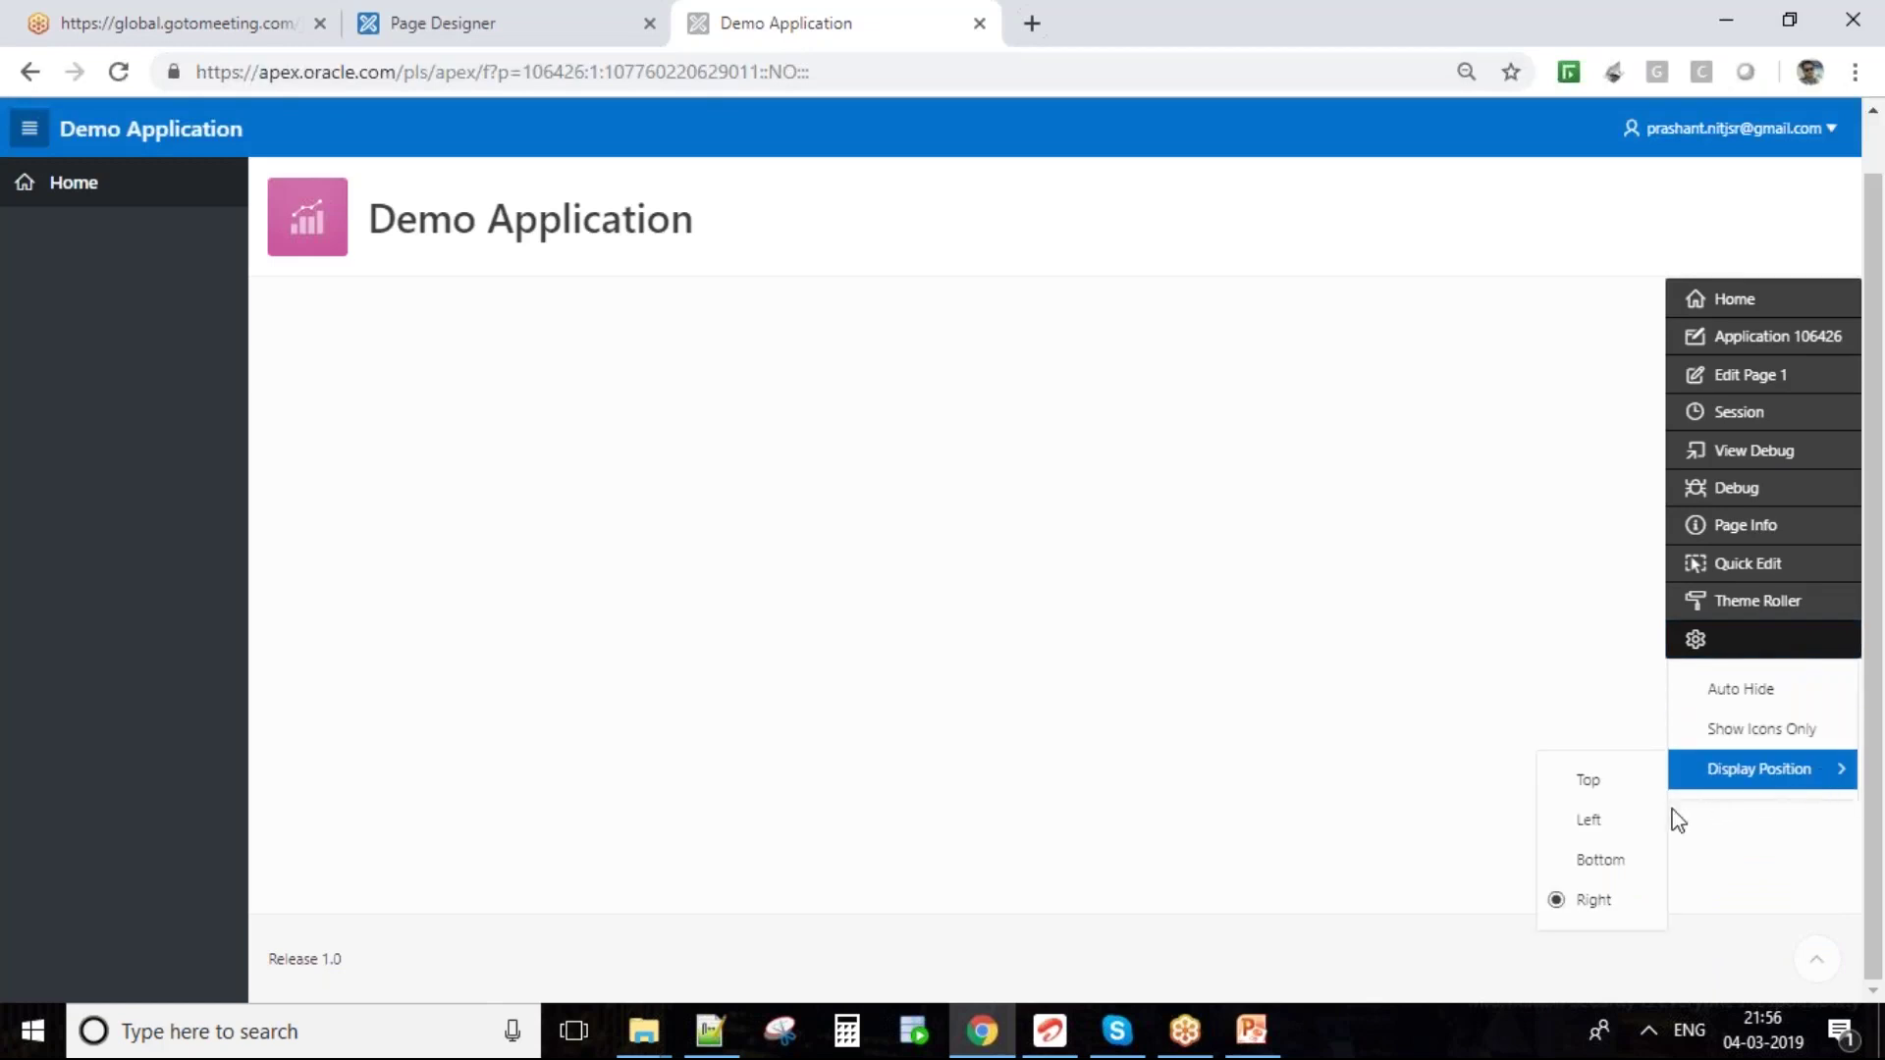
pyautogui.click(1621, 862)
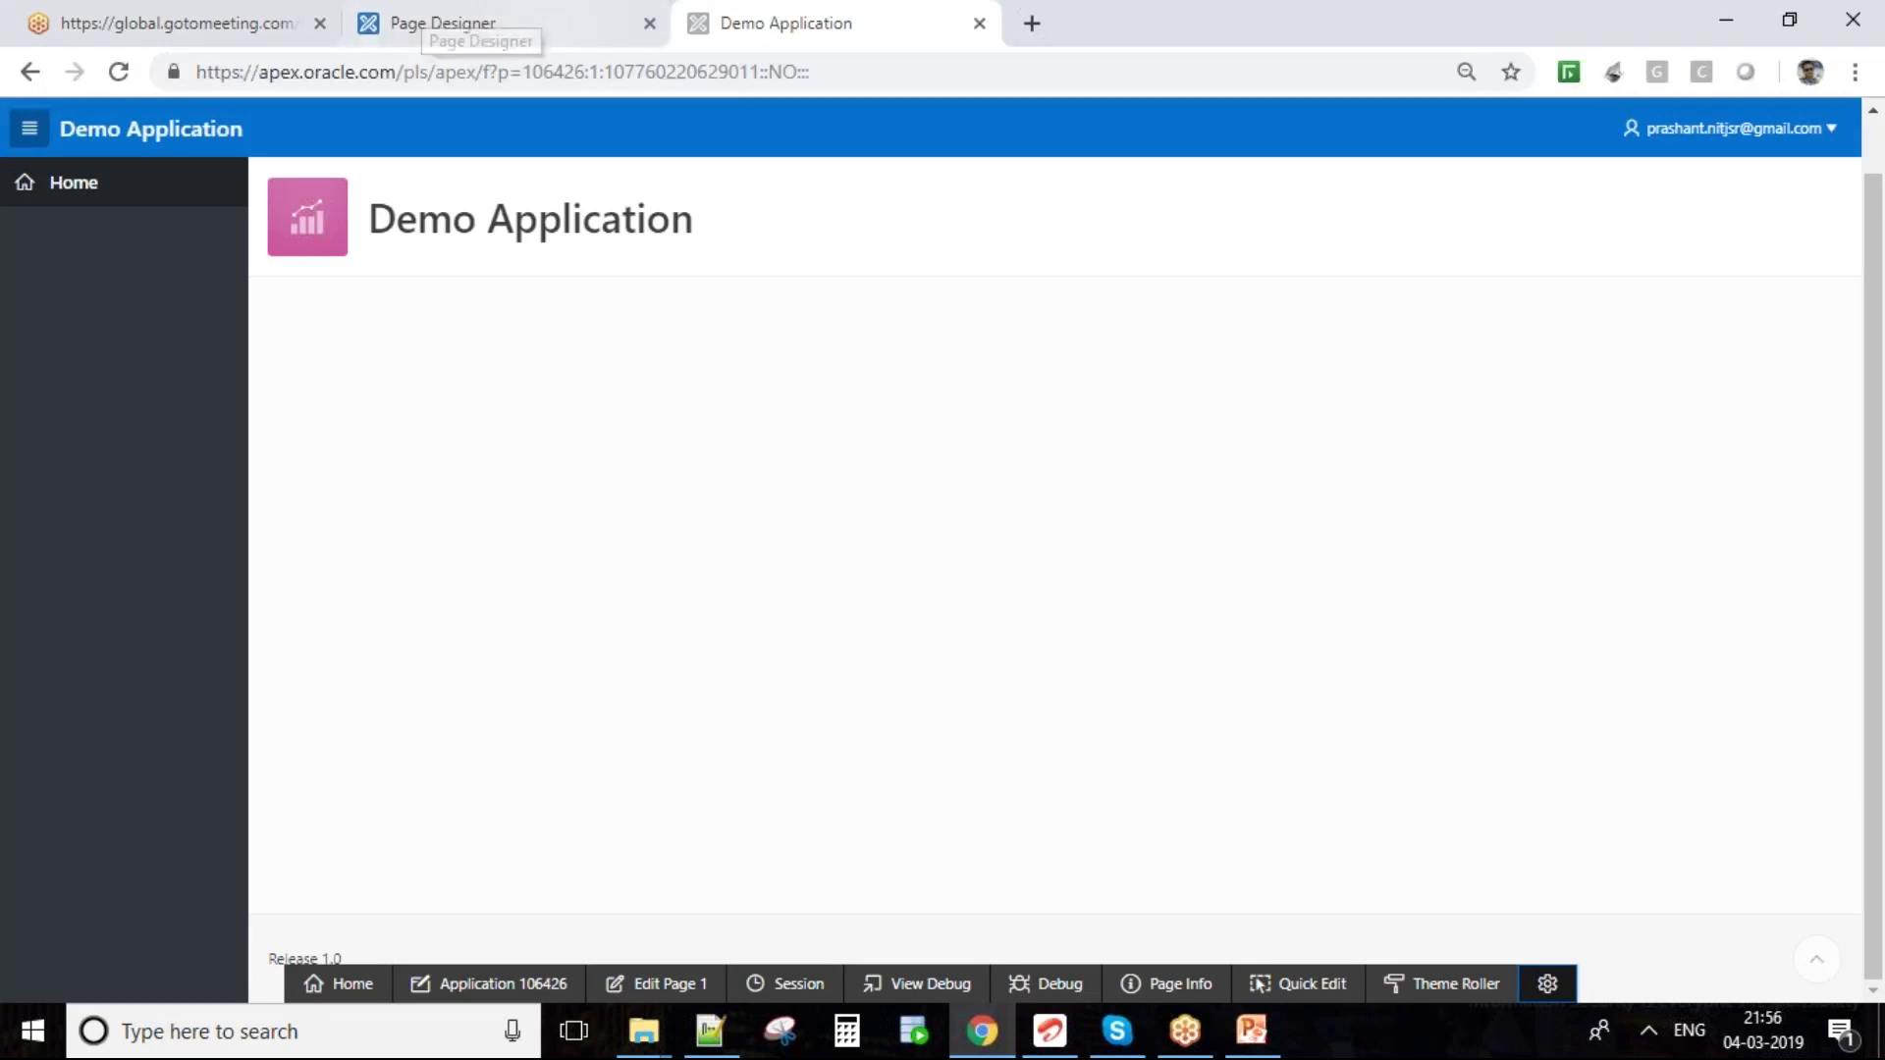
# - Open Page 1 for editing from the running application, run it from Page Designer, and return to Page Designer
pyautogui.click(589, 16)
pyautogui.click(769, 18)
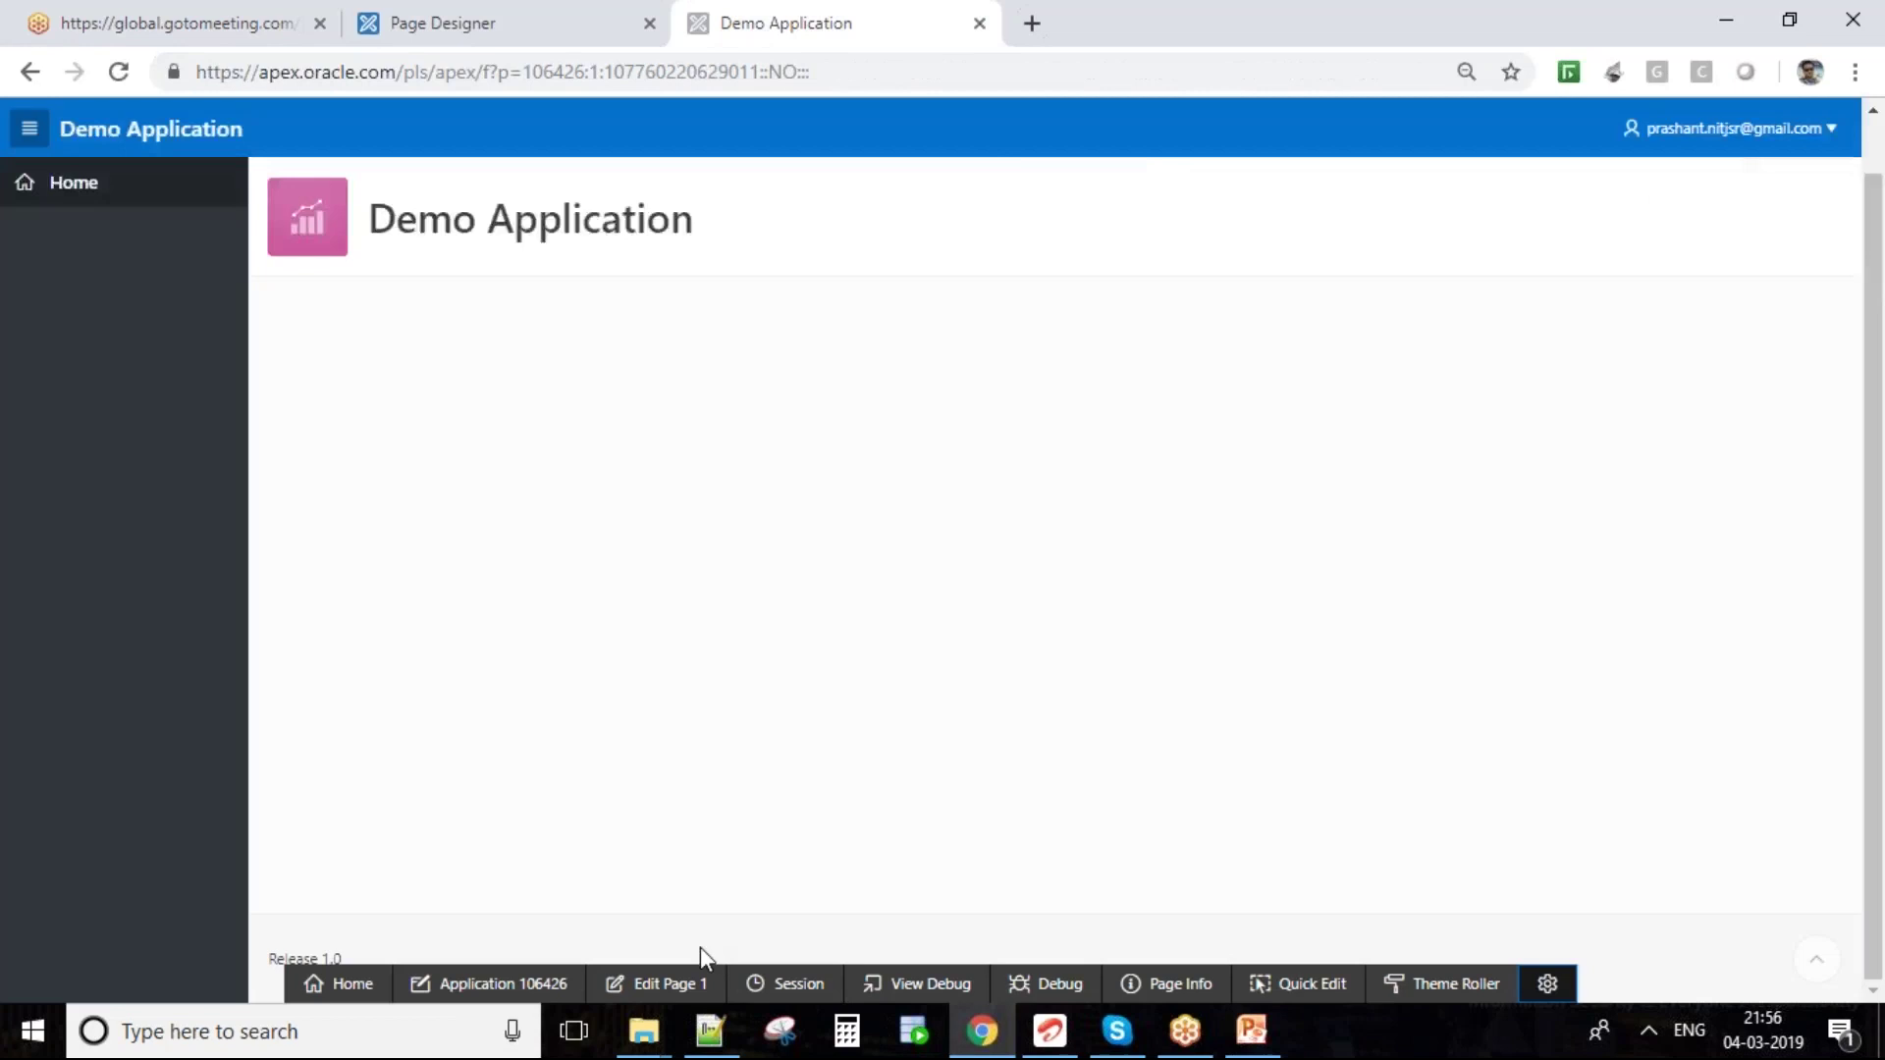
pyautogui.click(634, 985)
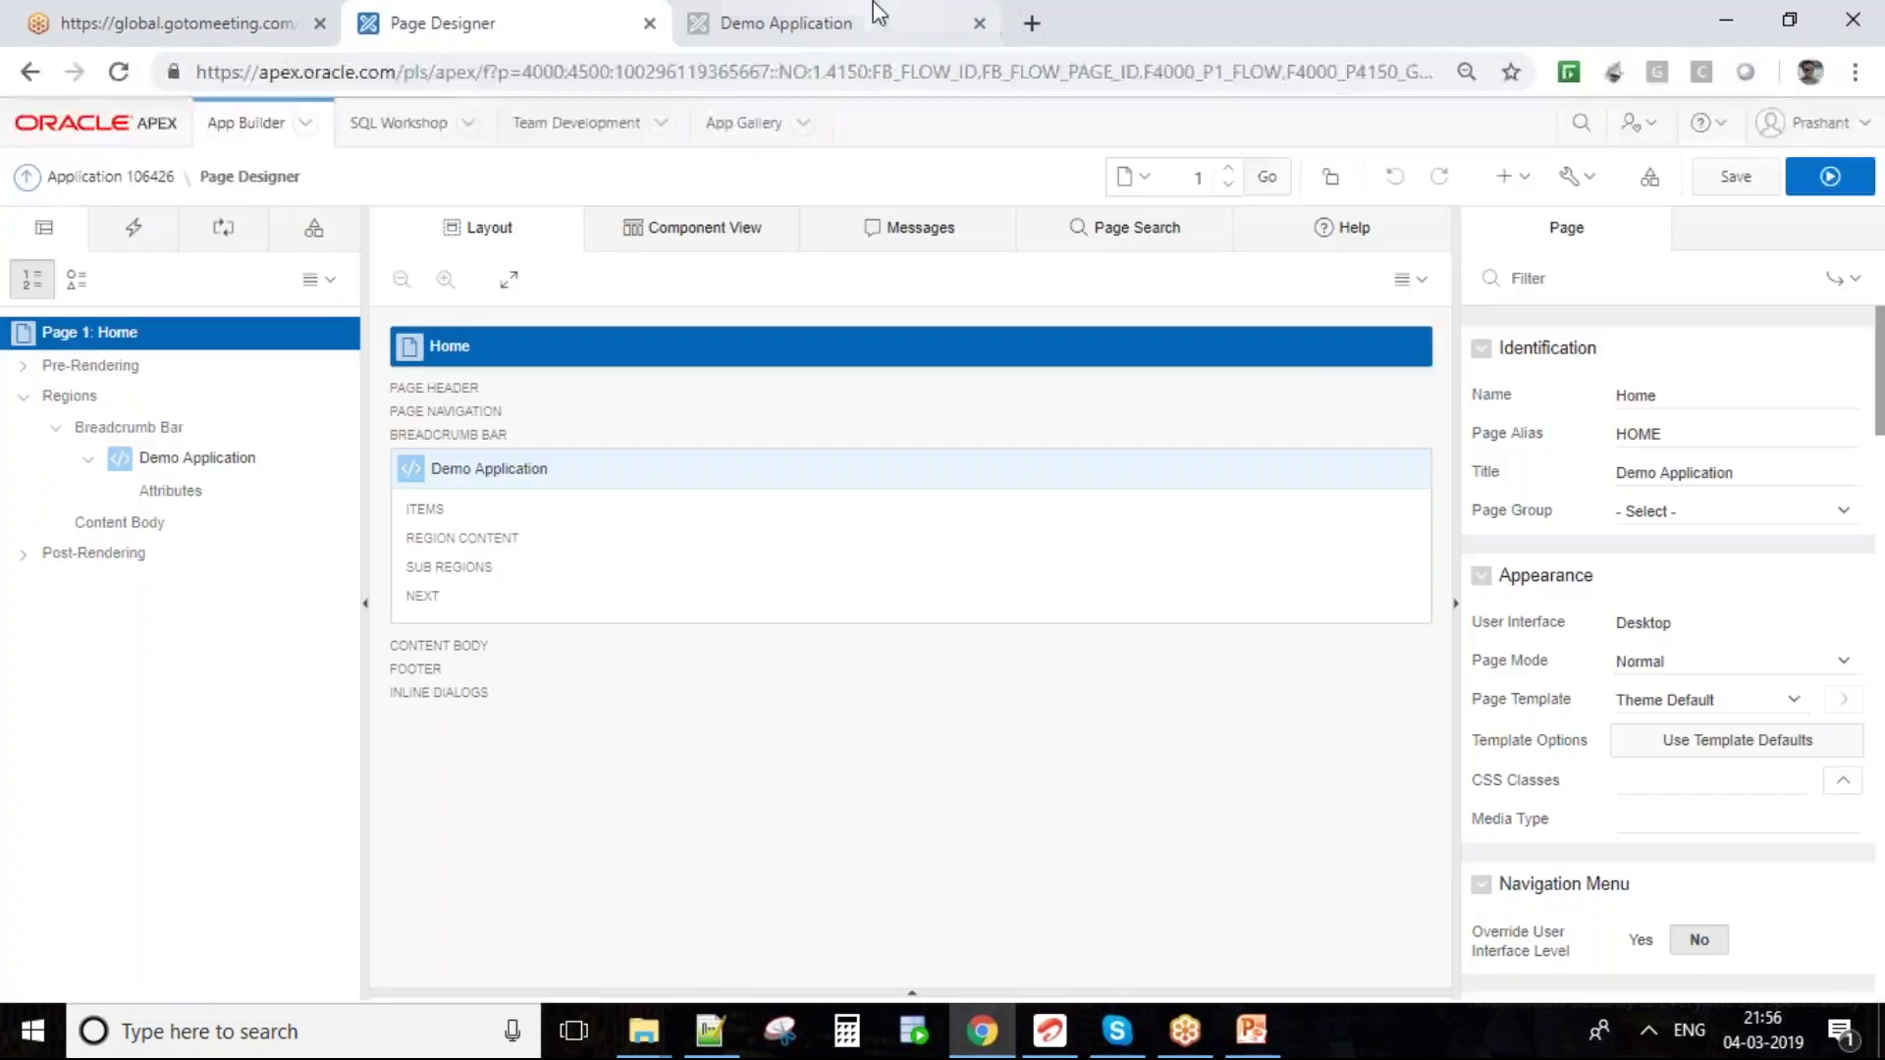
pyautogui.click(1828, 183)
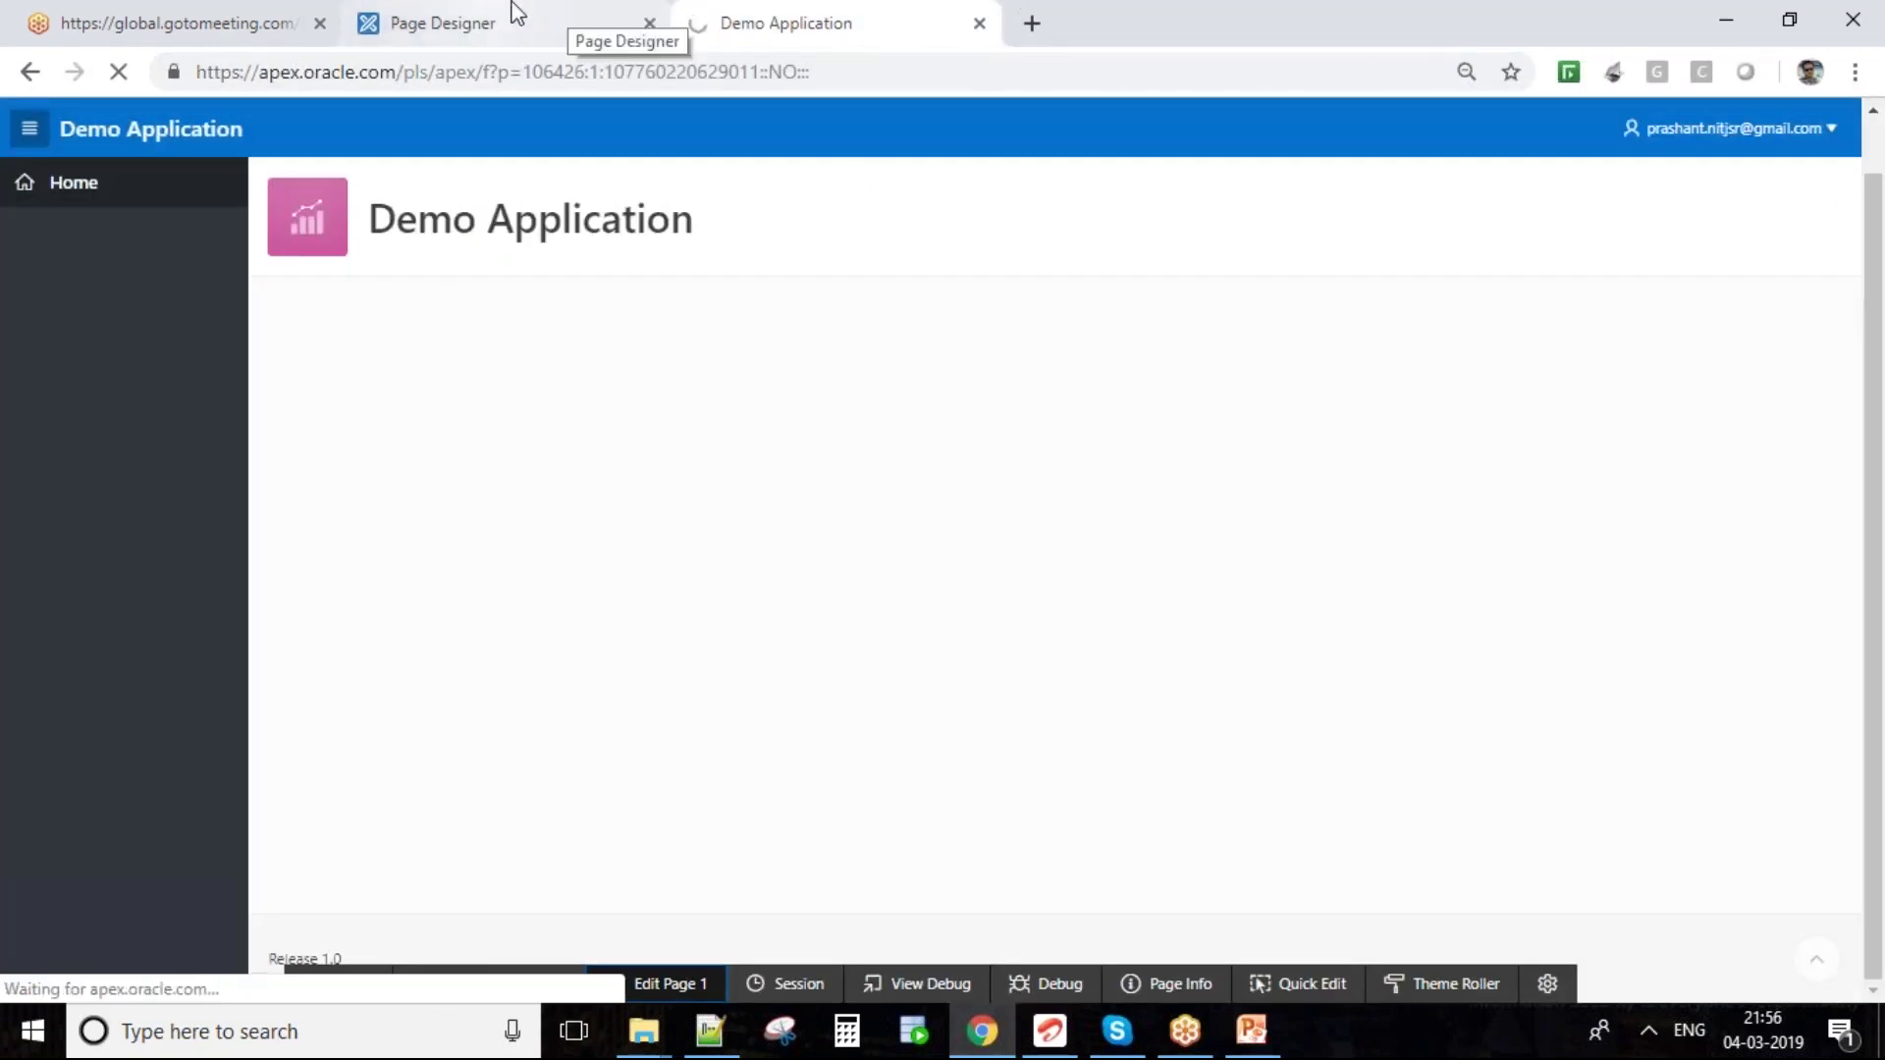
pyautogui.click(536, 6)
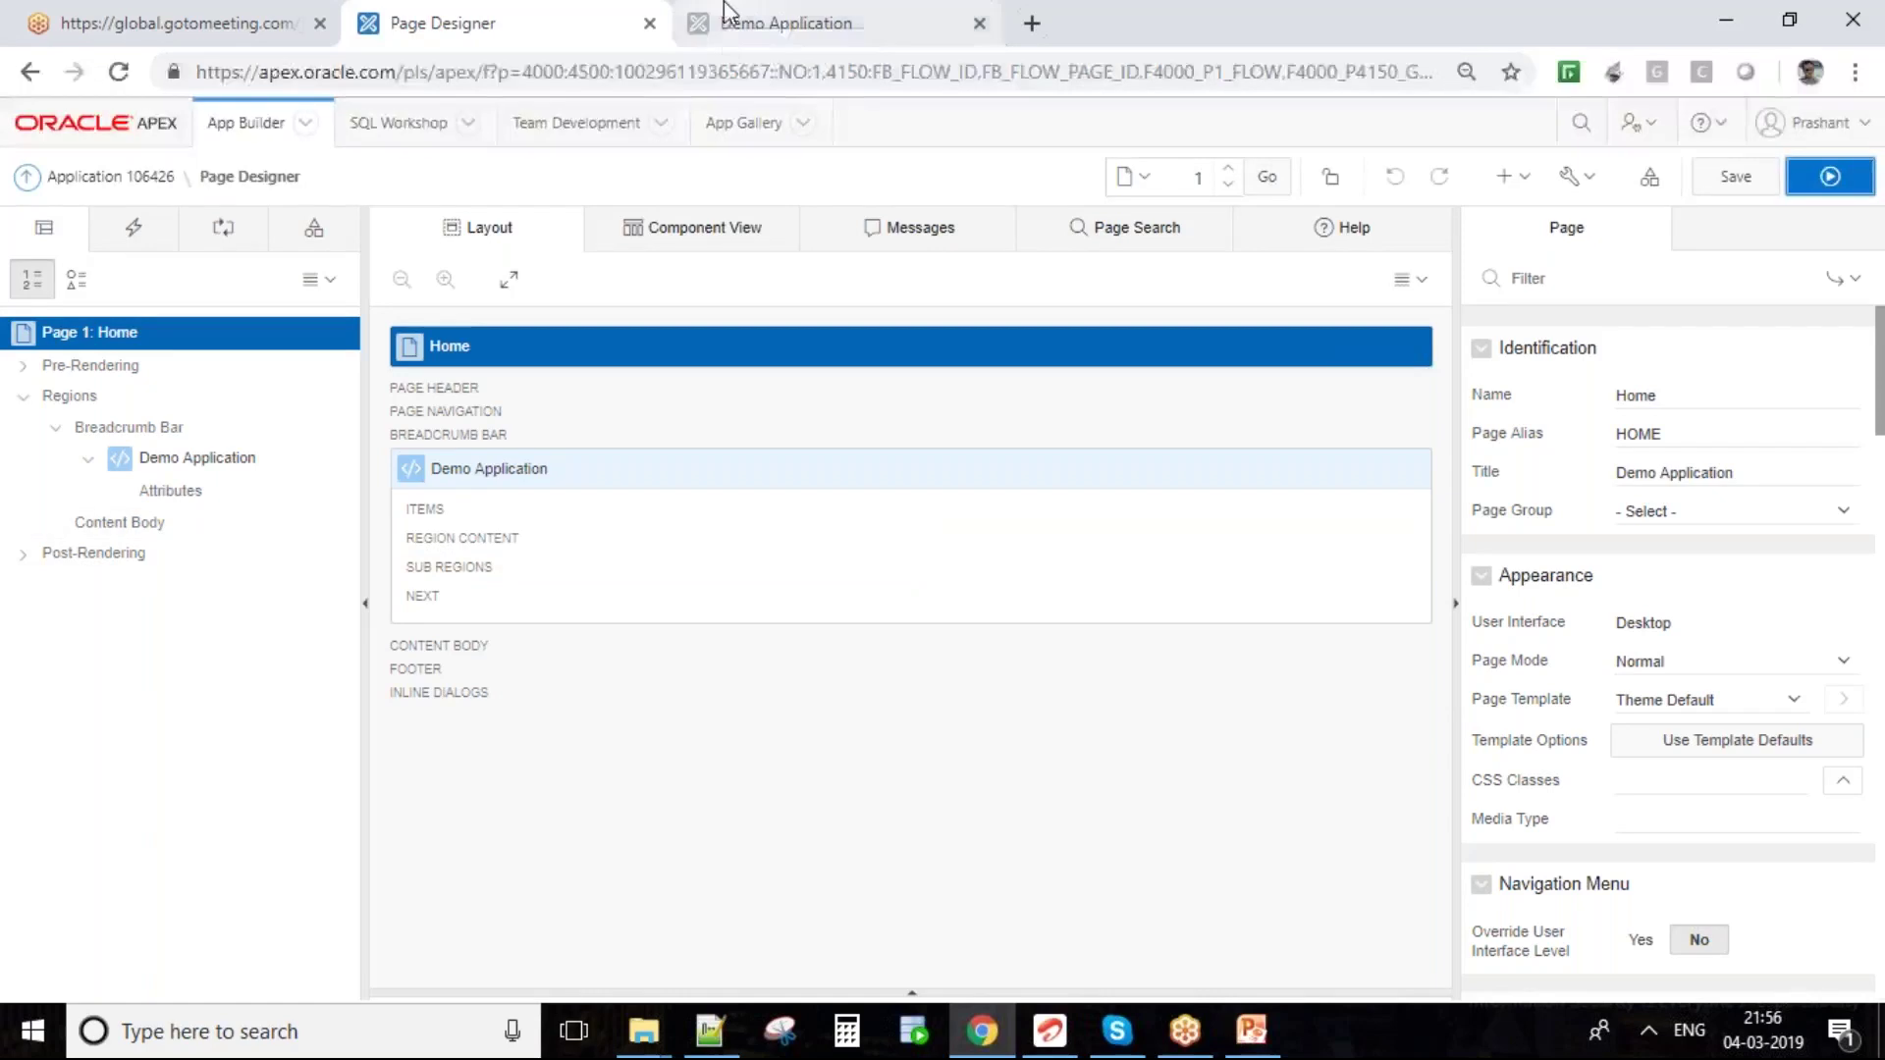
# - Switch to the 1_Oracle_Apex presentation in PowerPoint and review the sample URL on the APEX URL slide
pyautogui.click(1264, 1048)
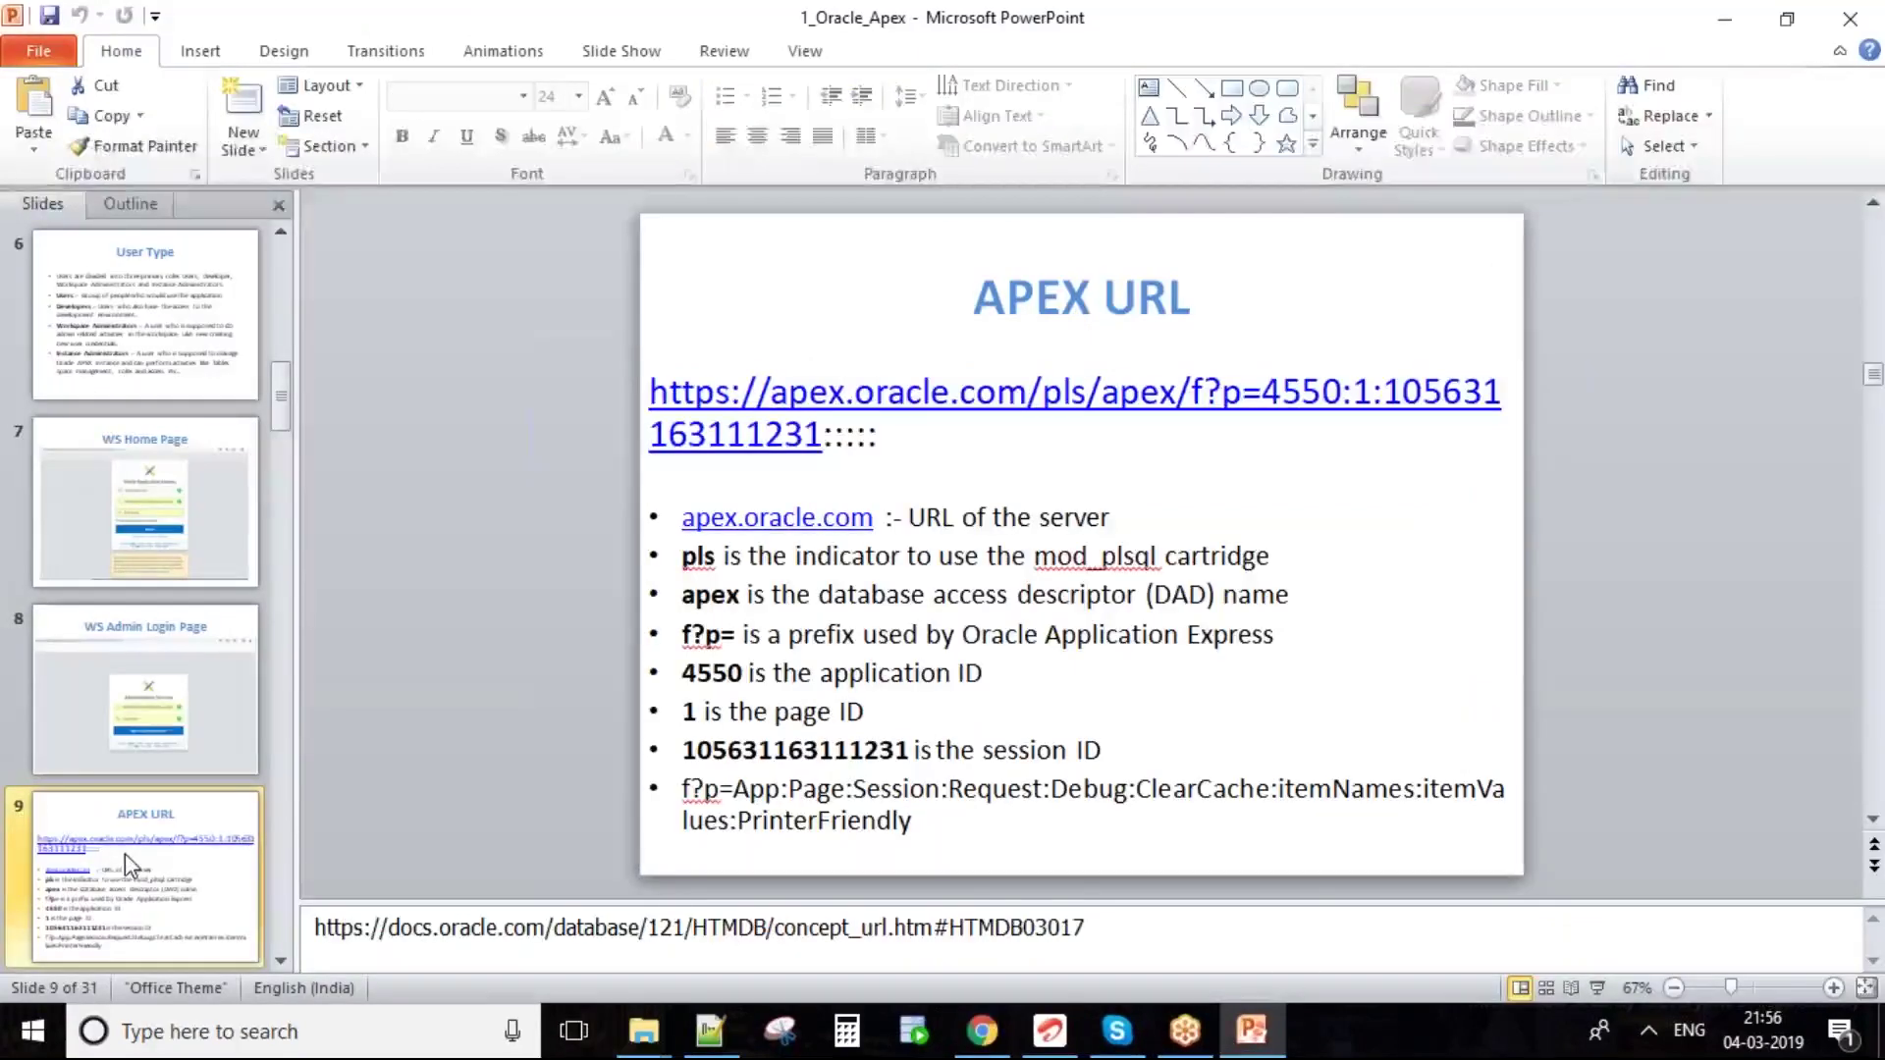
pyautogui.moveTo(897, 445); pyautogui.dragTo(692, 391)
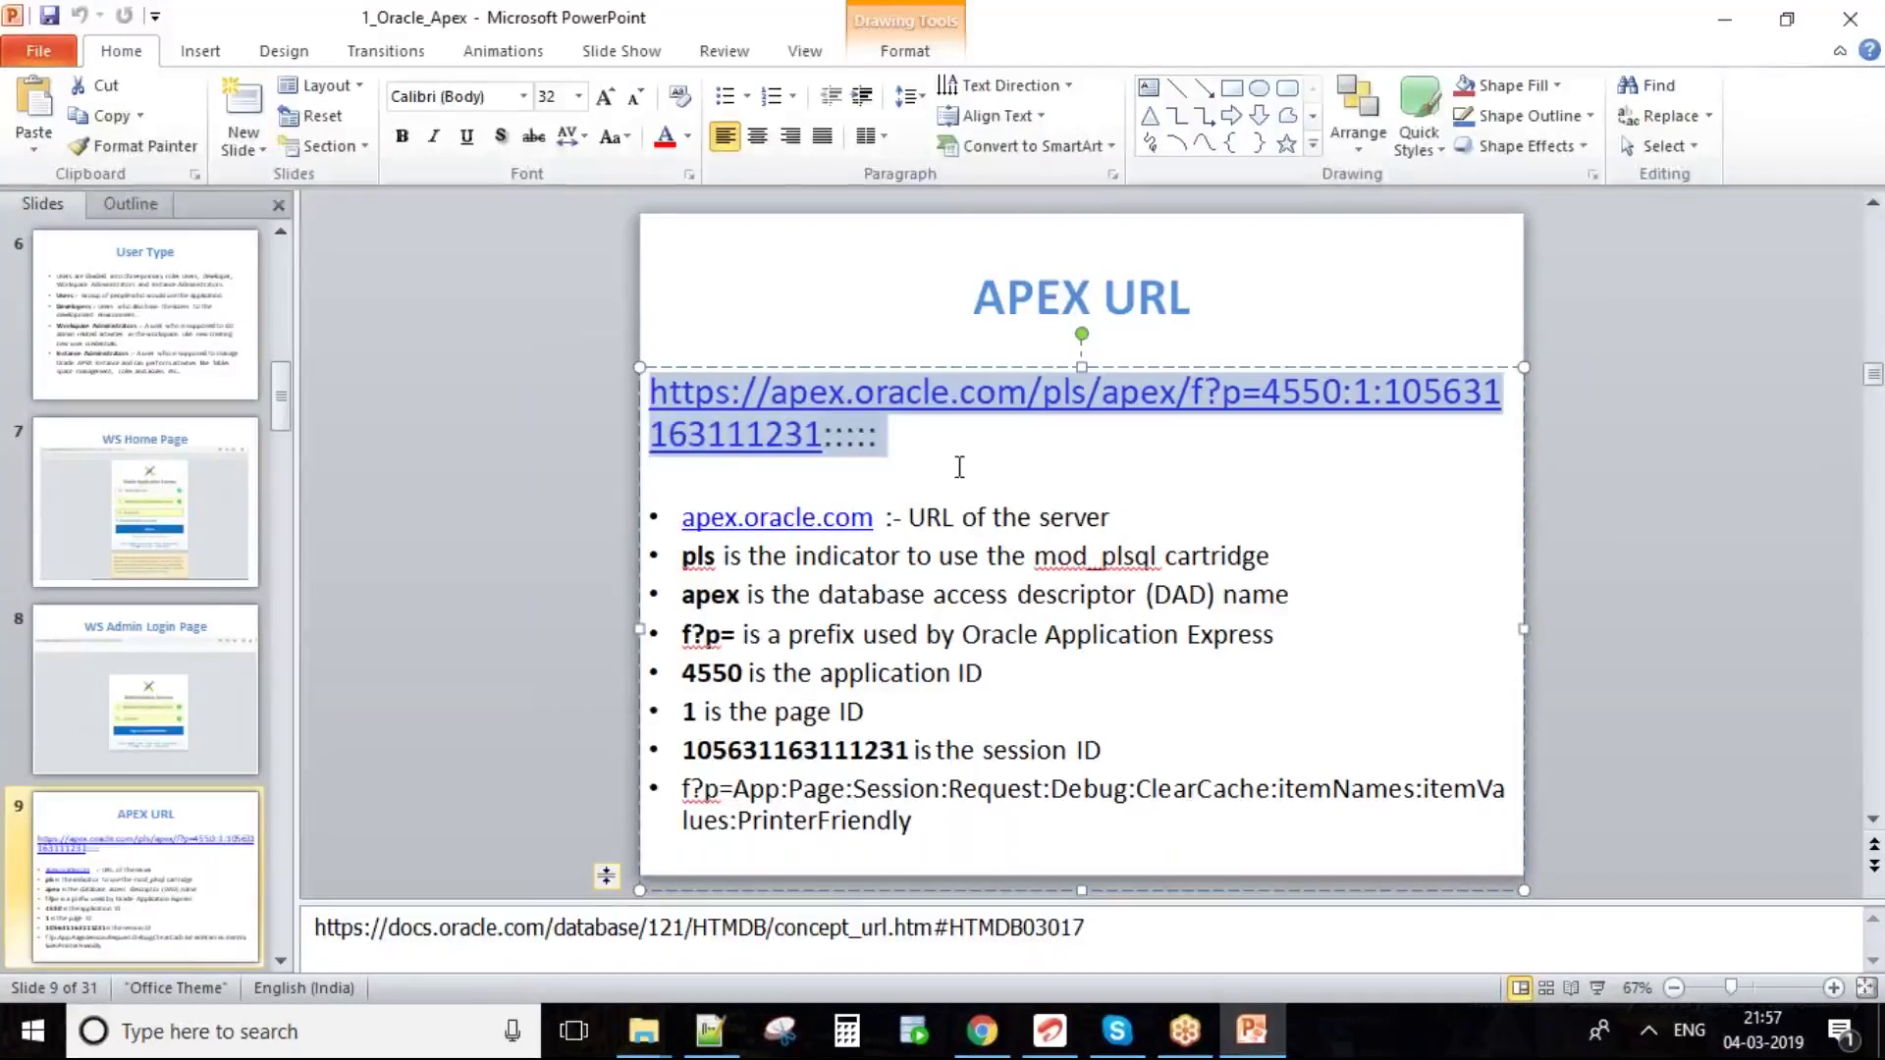
pyautogui.press('Right')
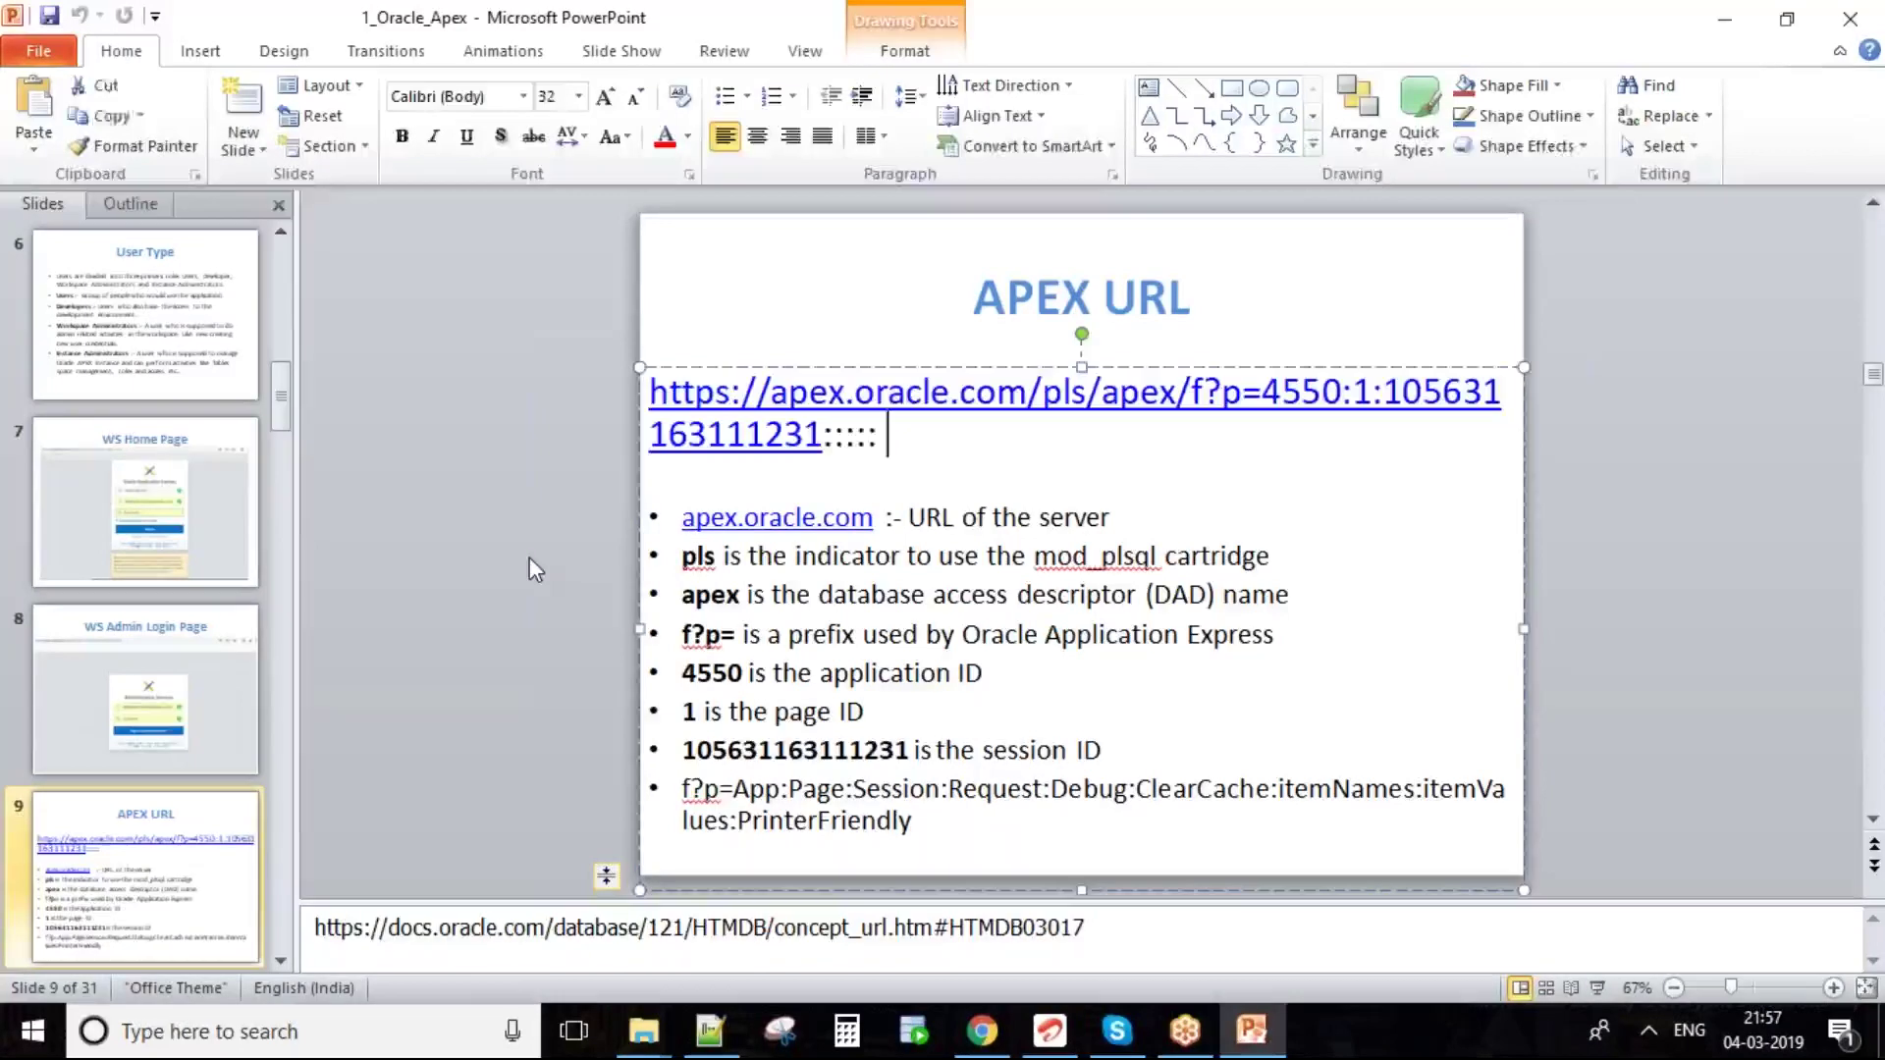
pyautogui.click(152, 859)
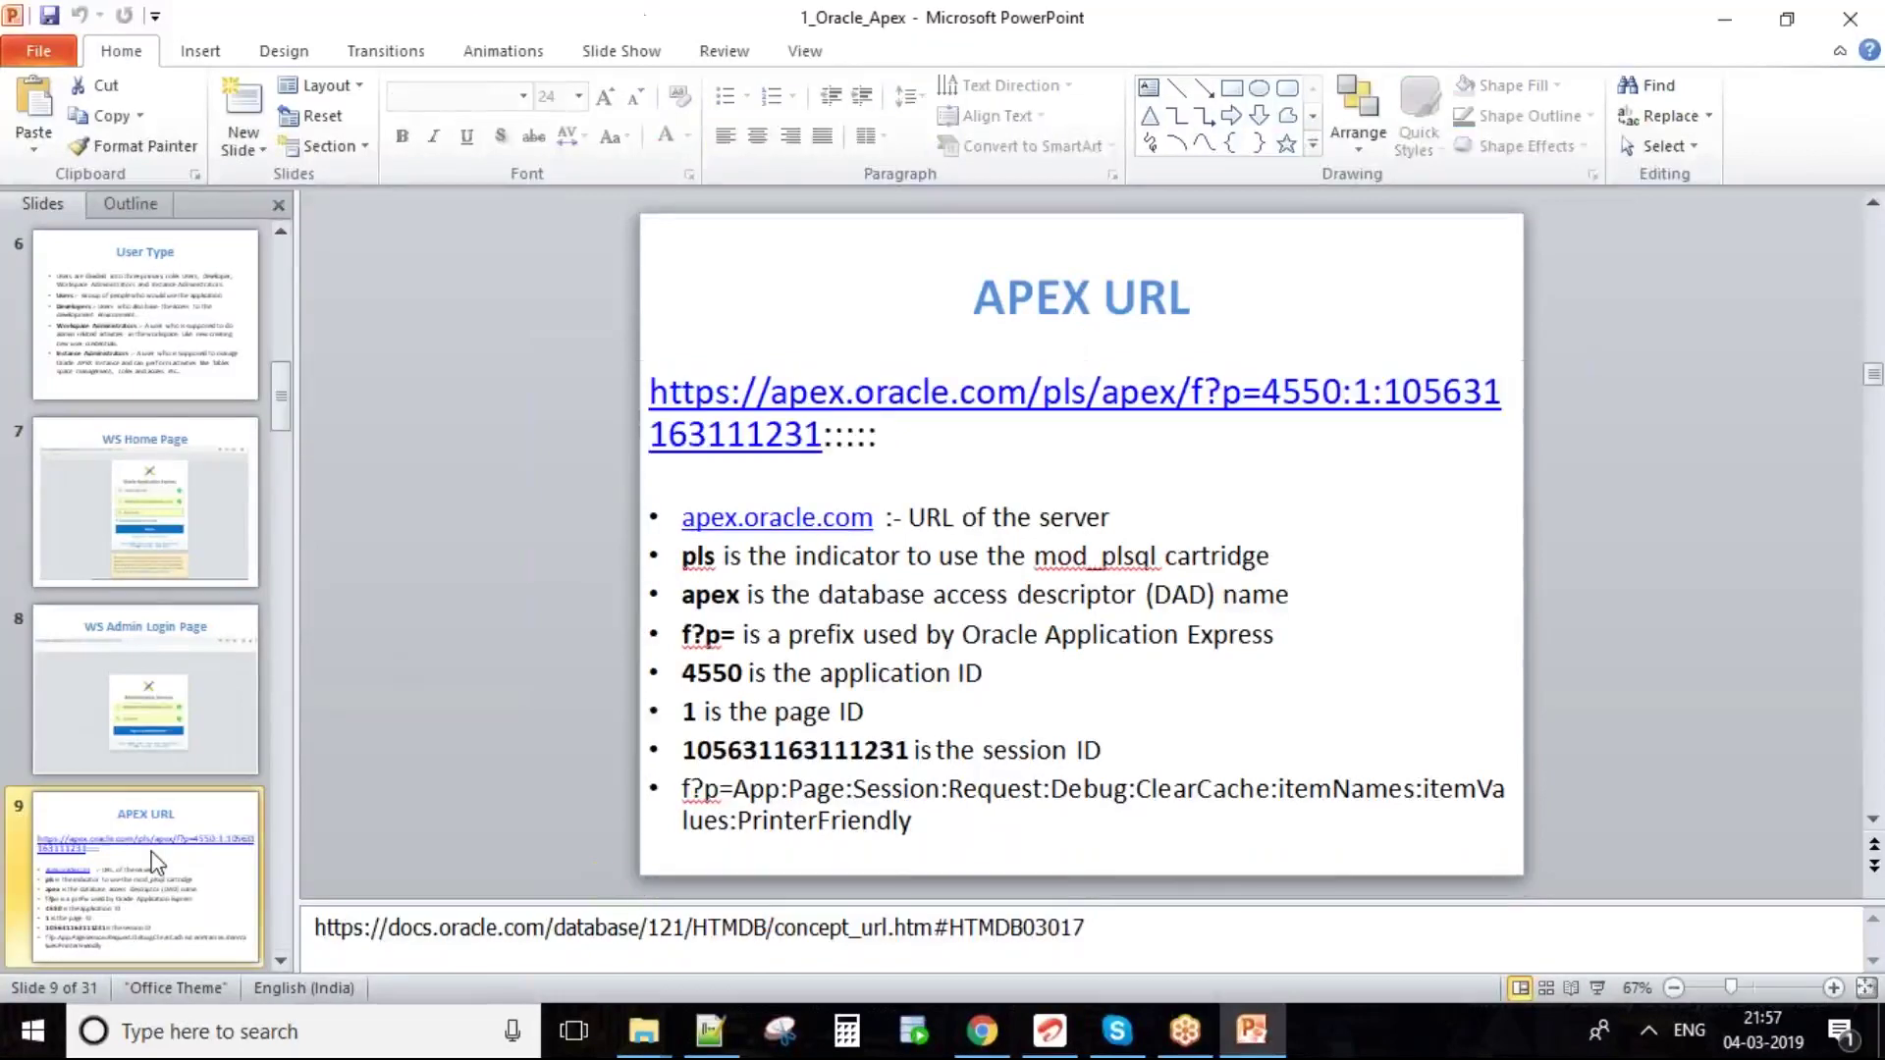
# - Advance through the WS Landing Page, App Builder and SQL Workshop slides to the Edit Application slide
pyautogui.press('Down')
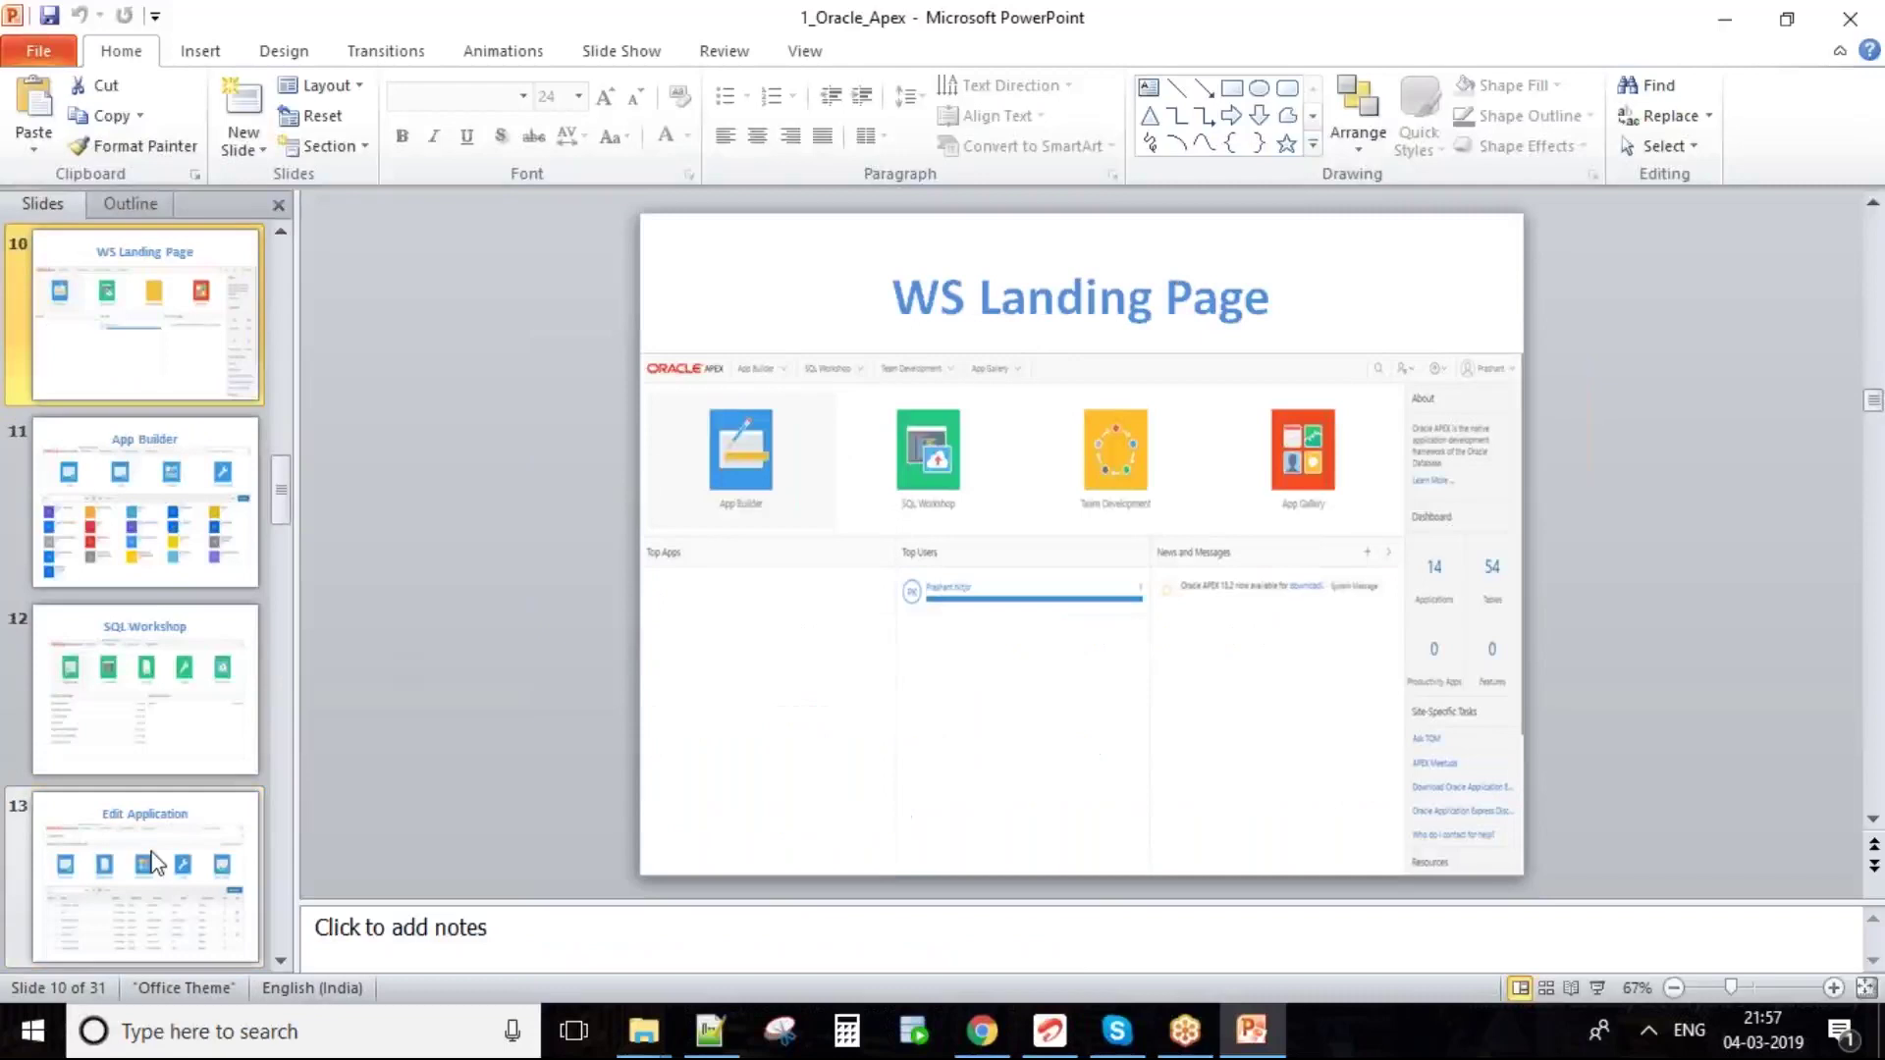
pyautogui.press('Down')
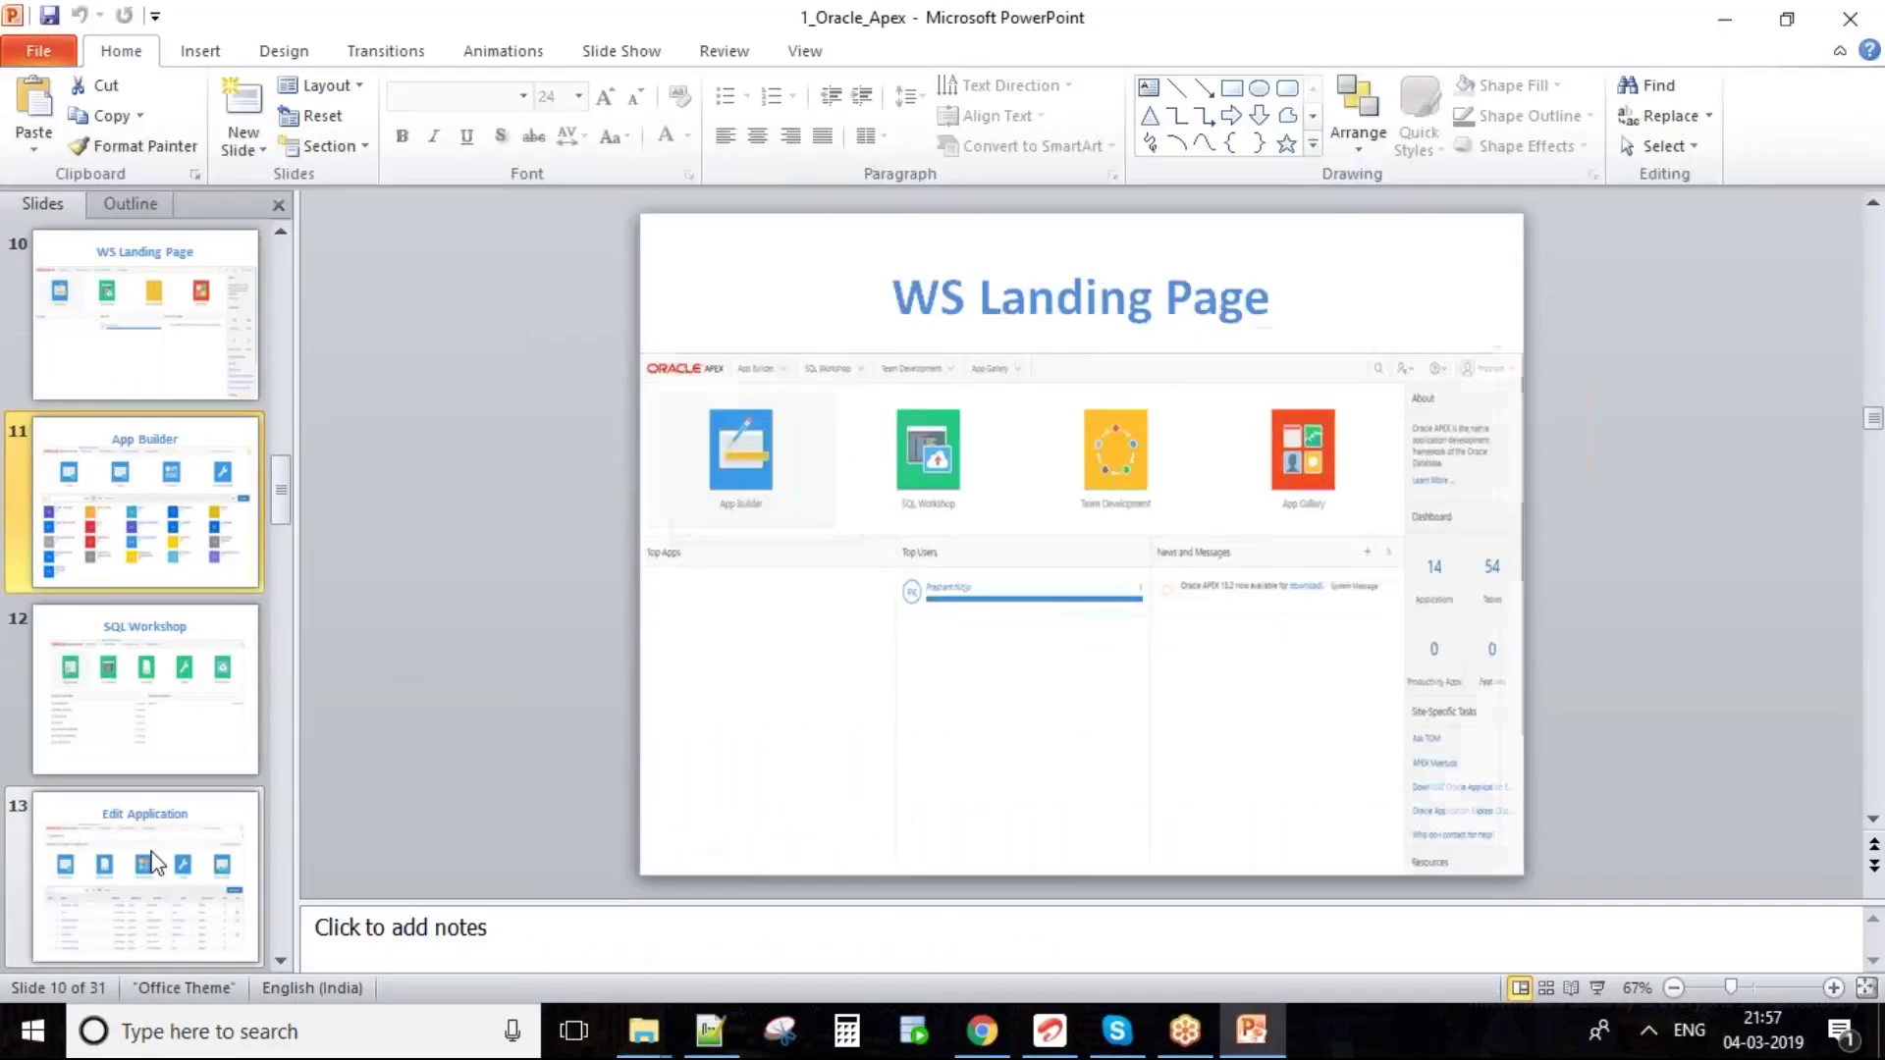
pyautogui.press('Down')
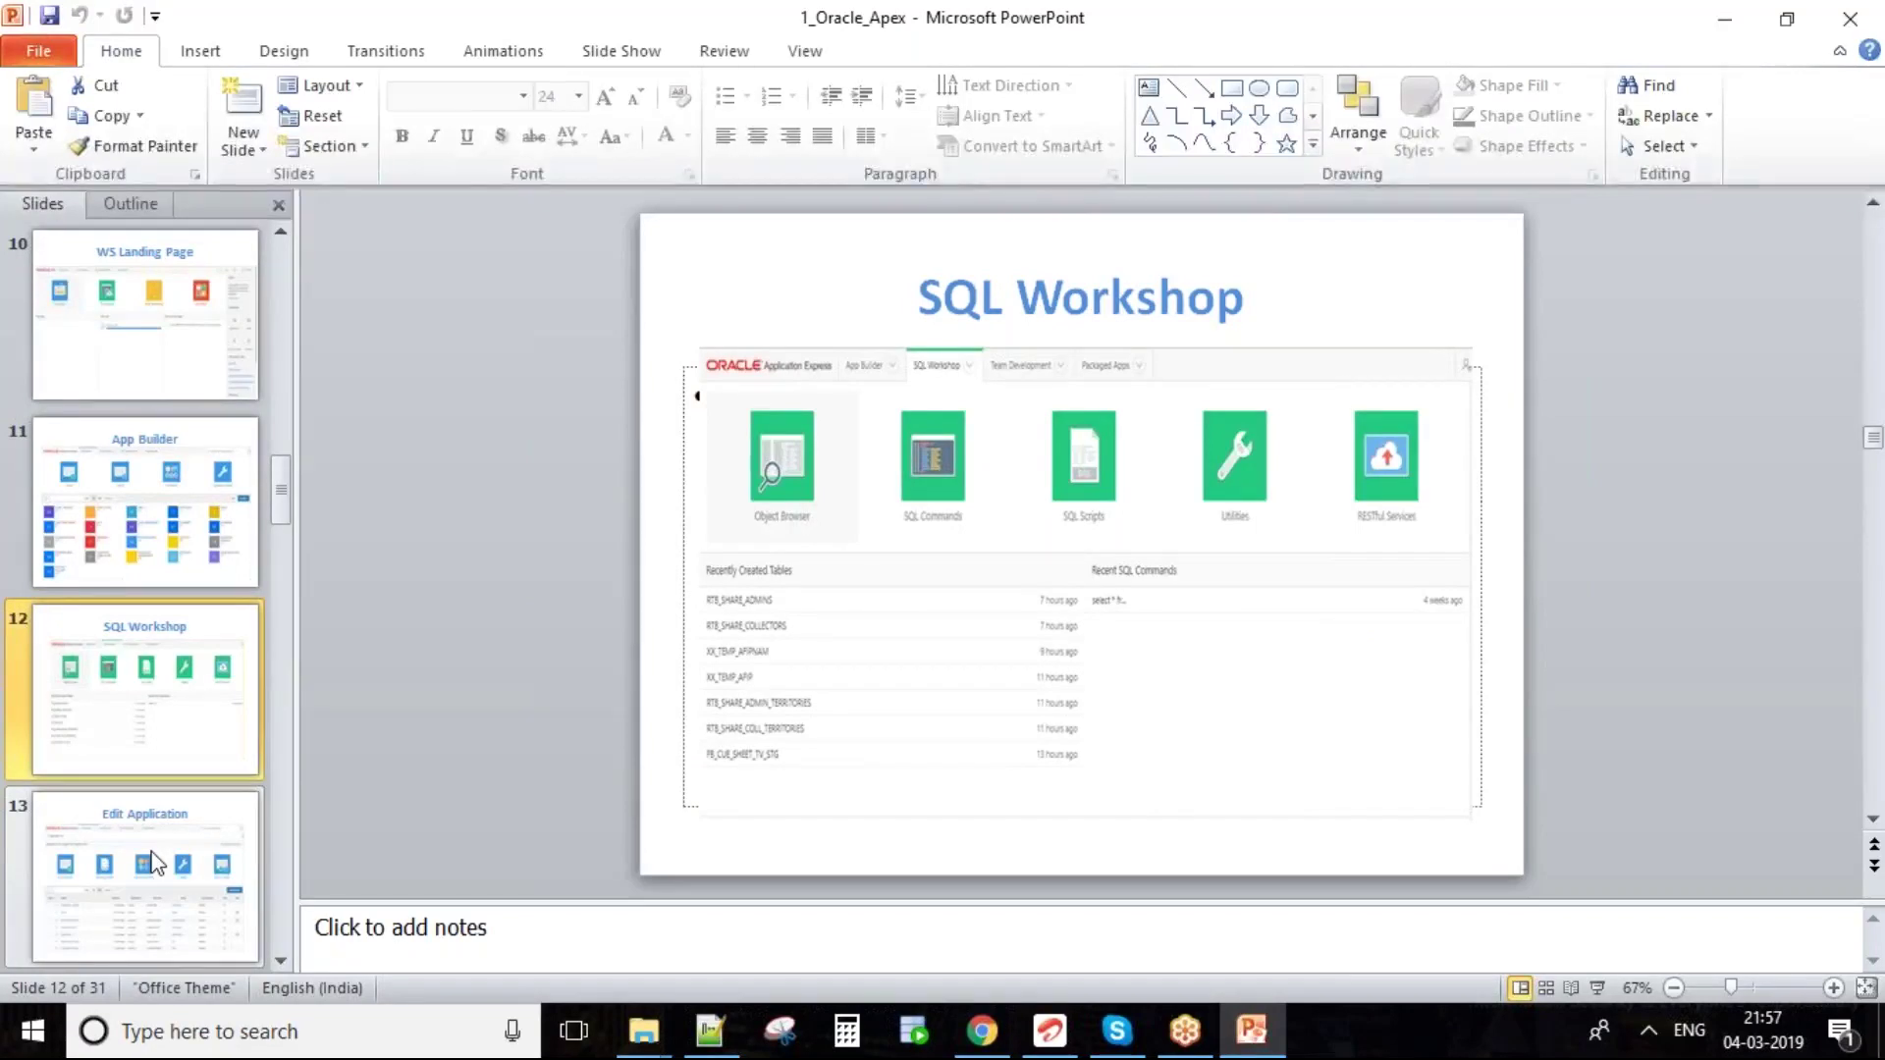
pyautogui.press('Down')
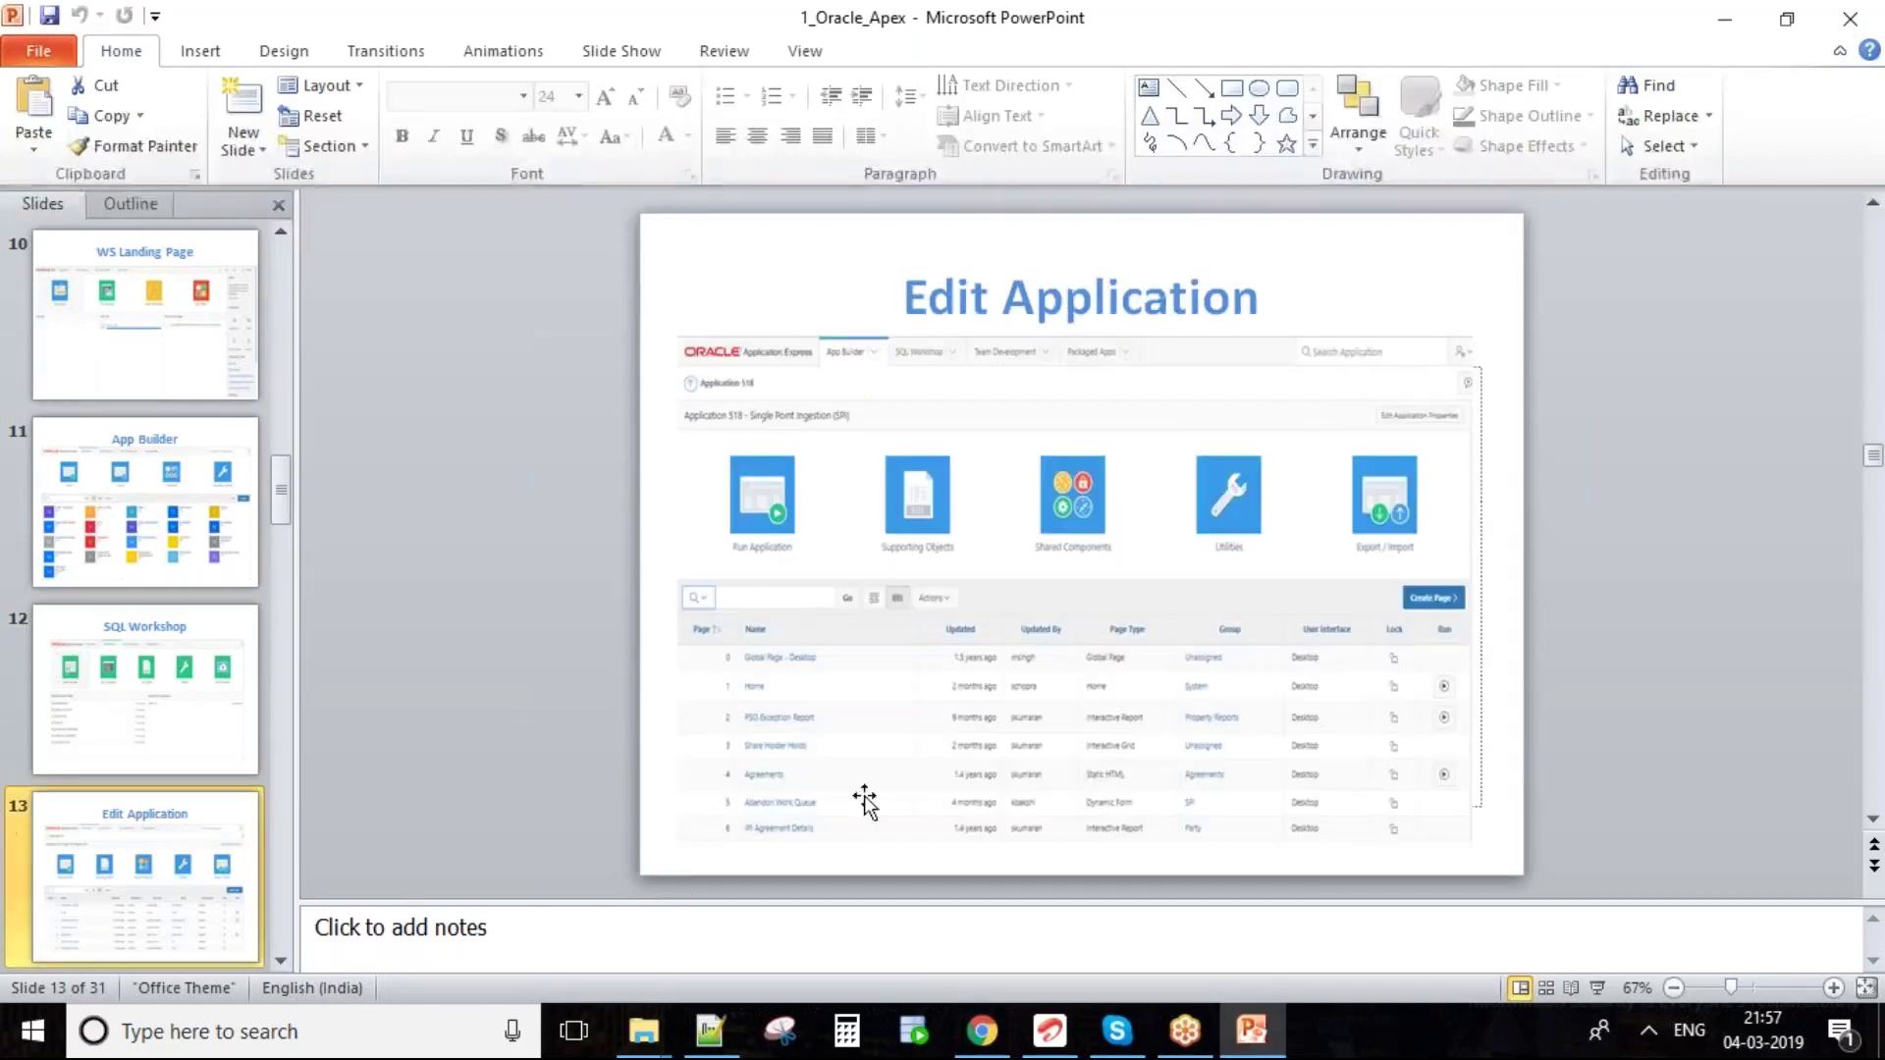
# - Switch from the slides to Chrome and open Page 1 of the running Demo Application for editing
pyautogui.scroll(-4, 98, 775)
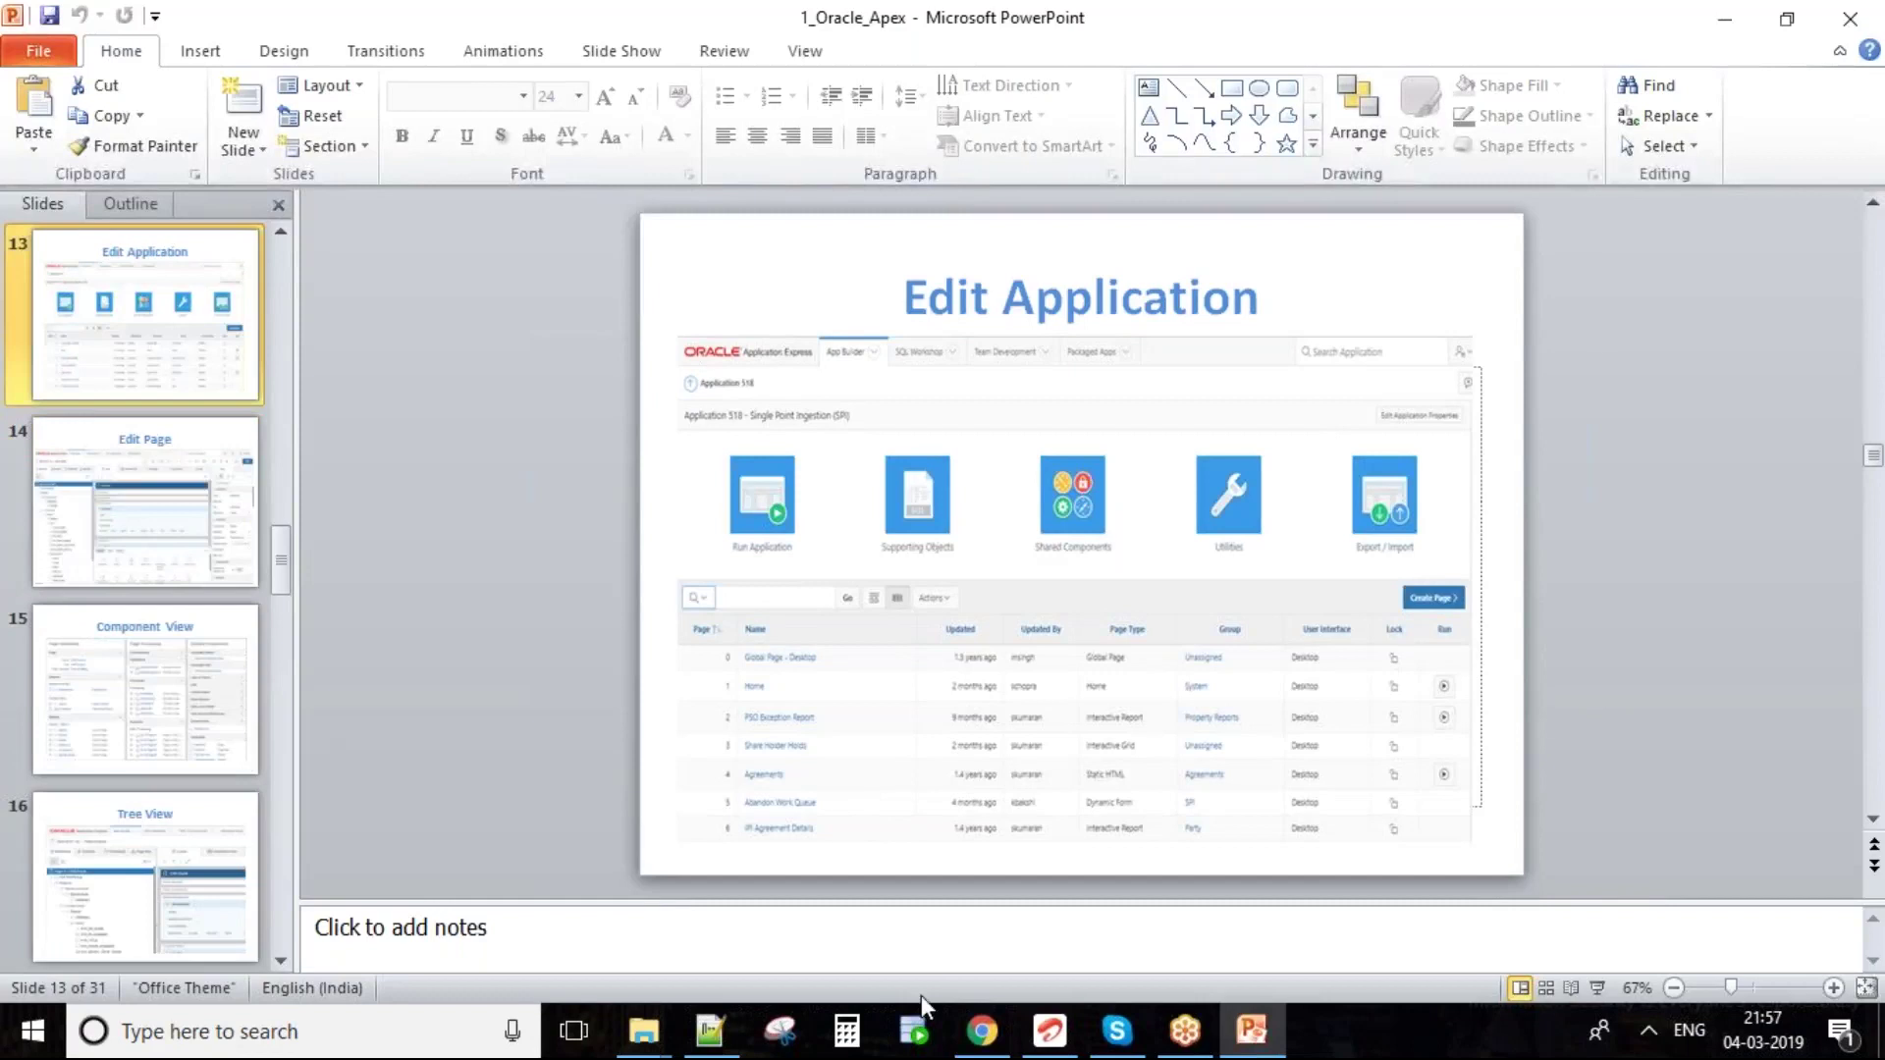
pyautogui.click(982, 1030)
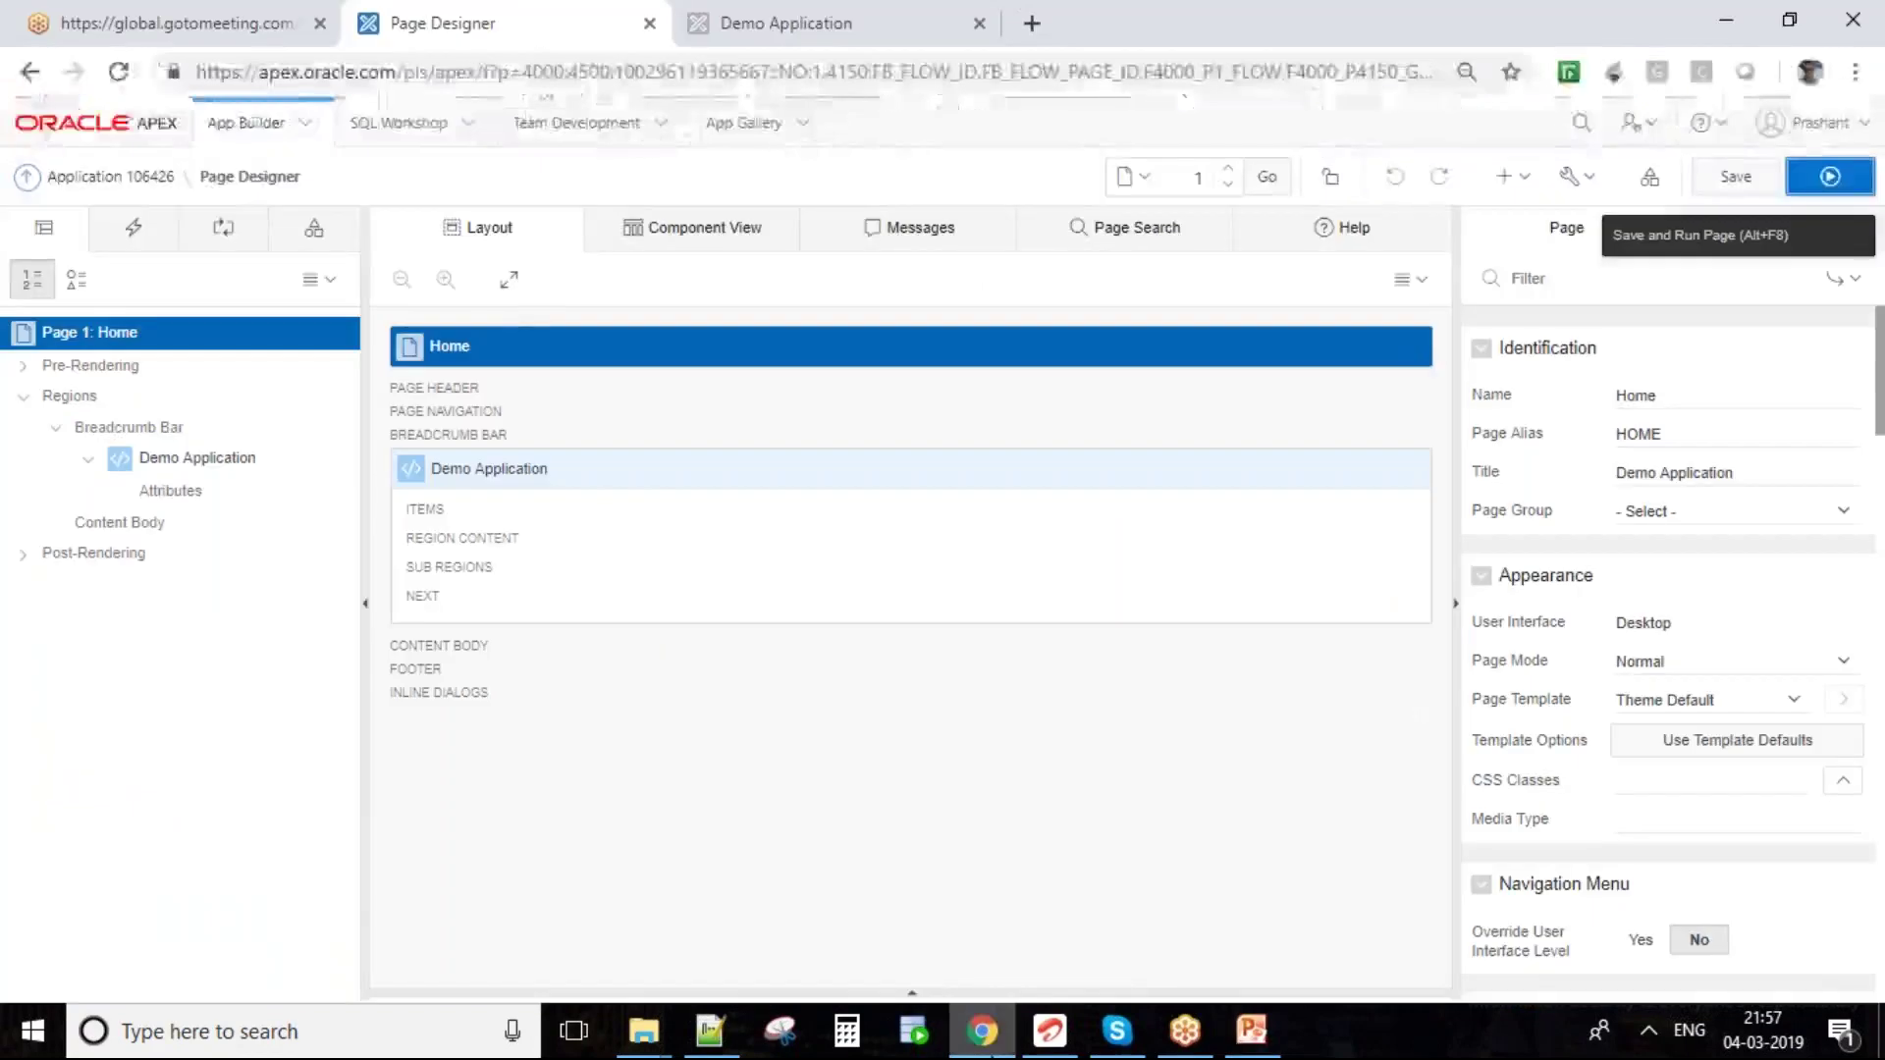
pyautogui.click(916, 17)
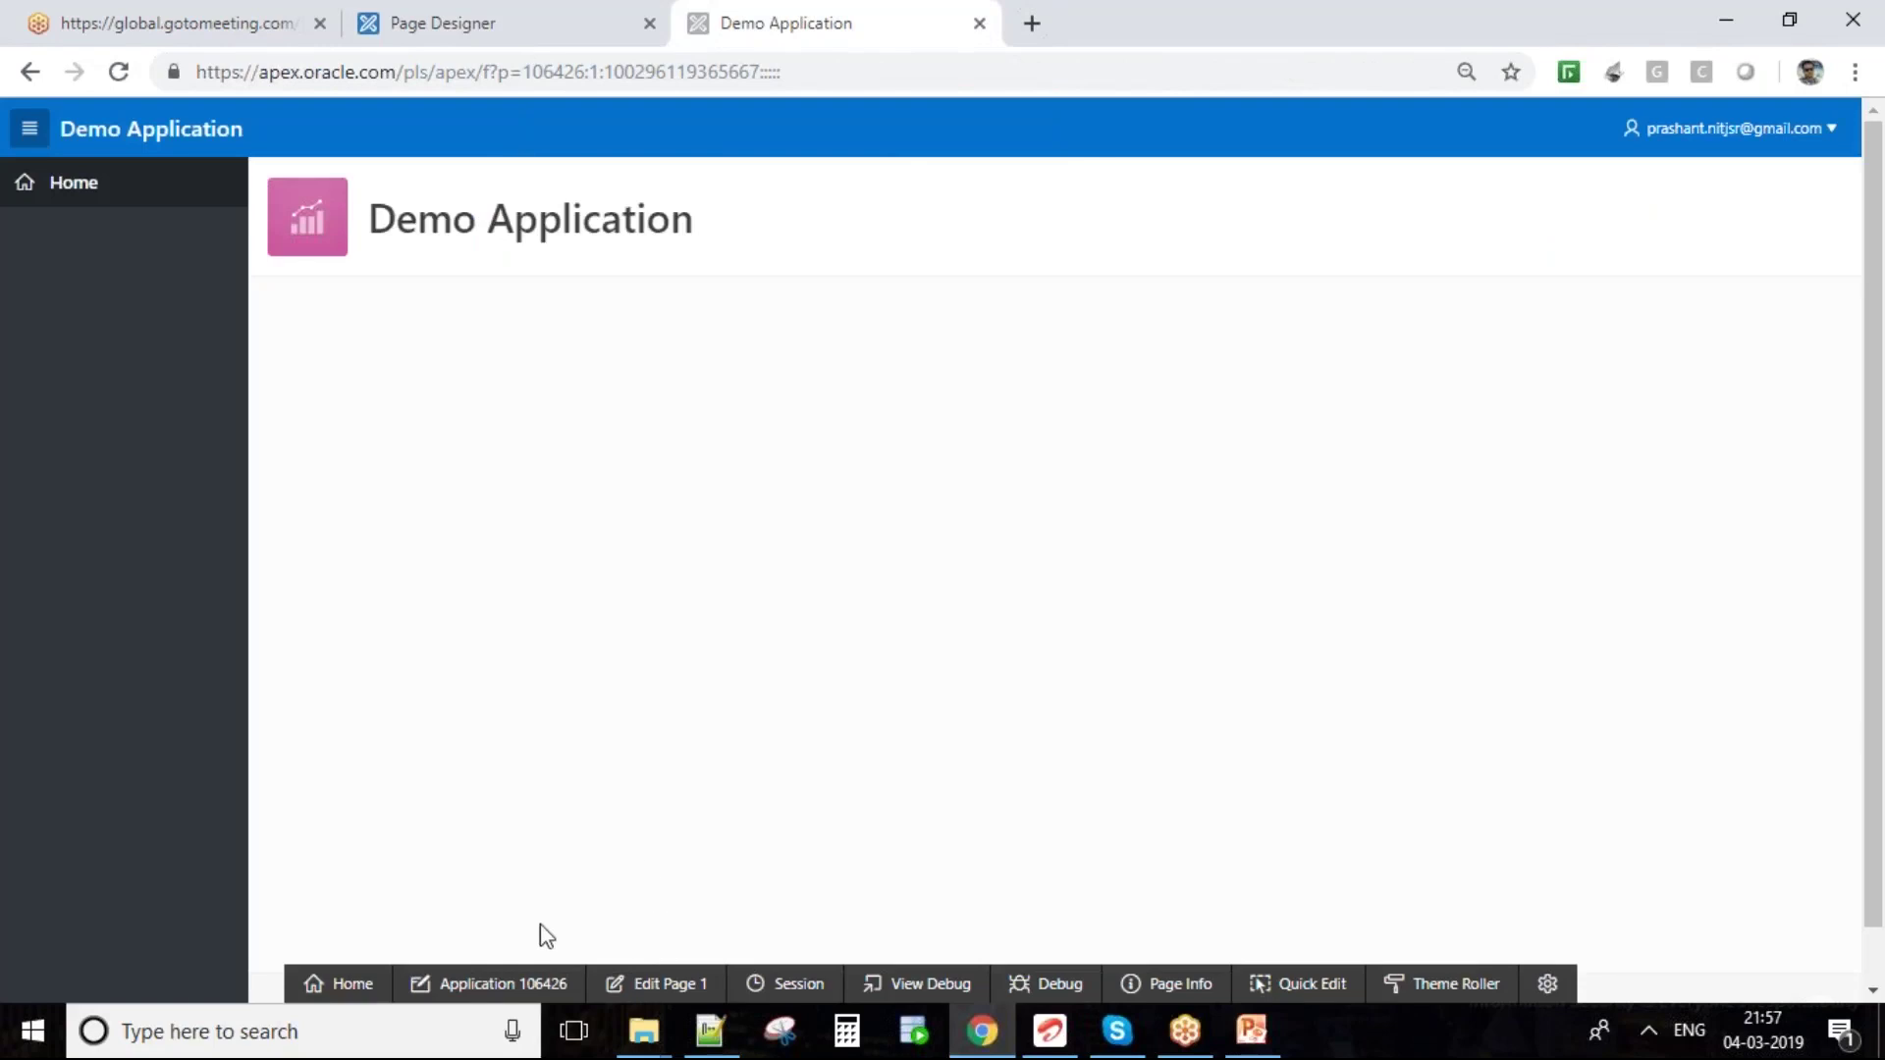
pyautogui.click(629, 972)
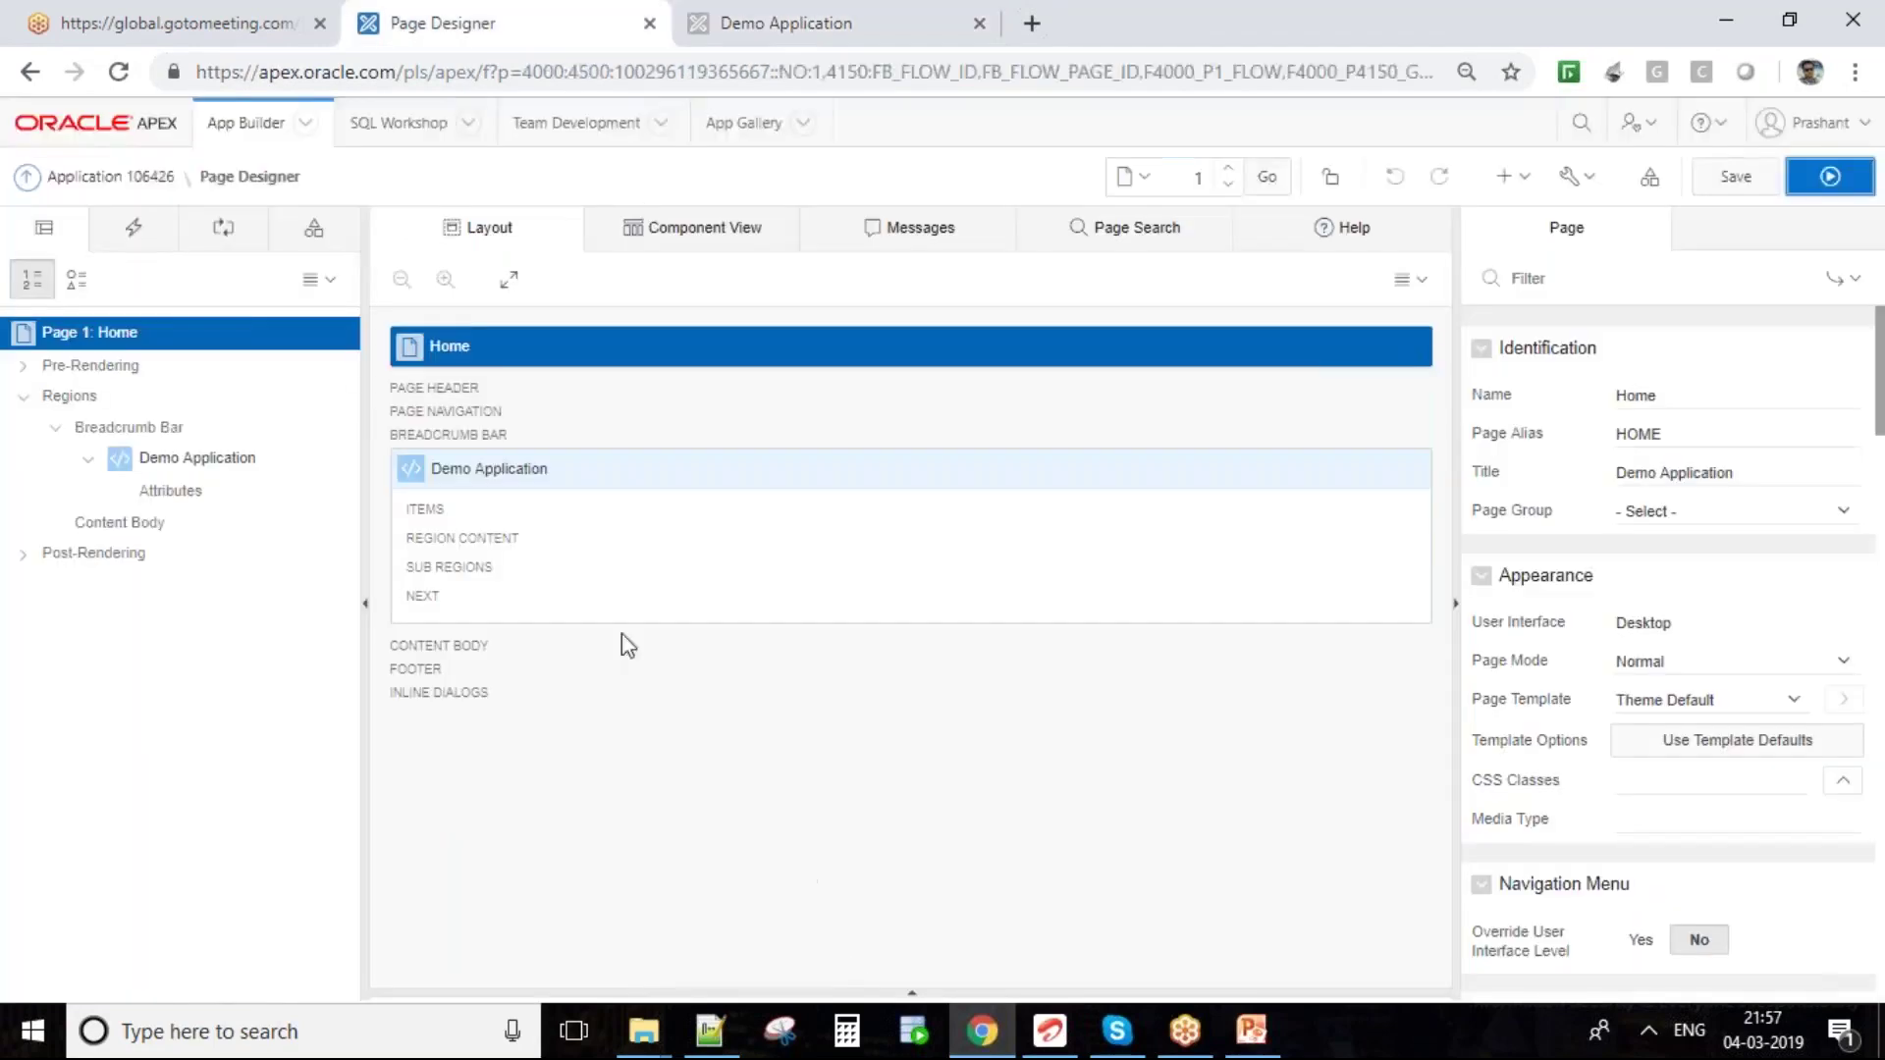
# - Go to the home page of Application 106426, view its Supporting Objects, and return to the application home page
pyautogui.click(110, 182)
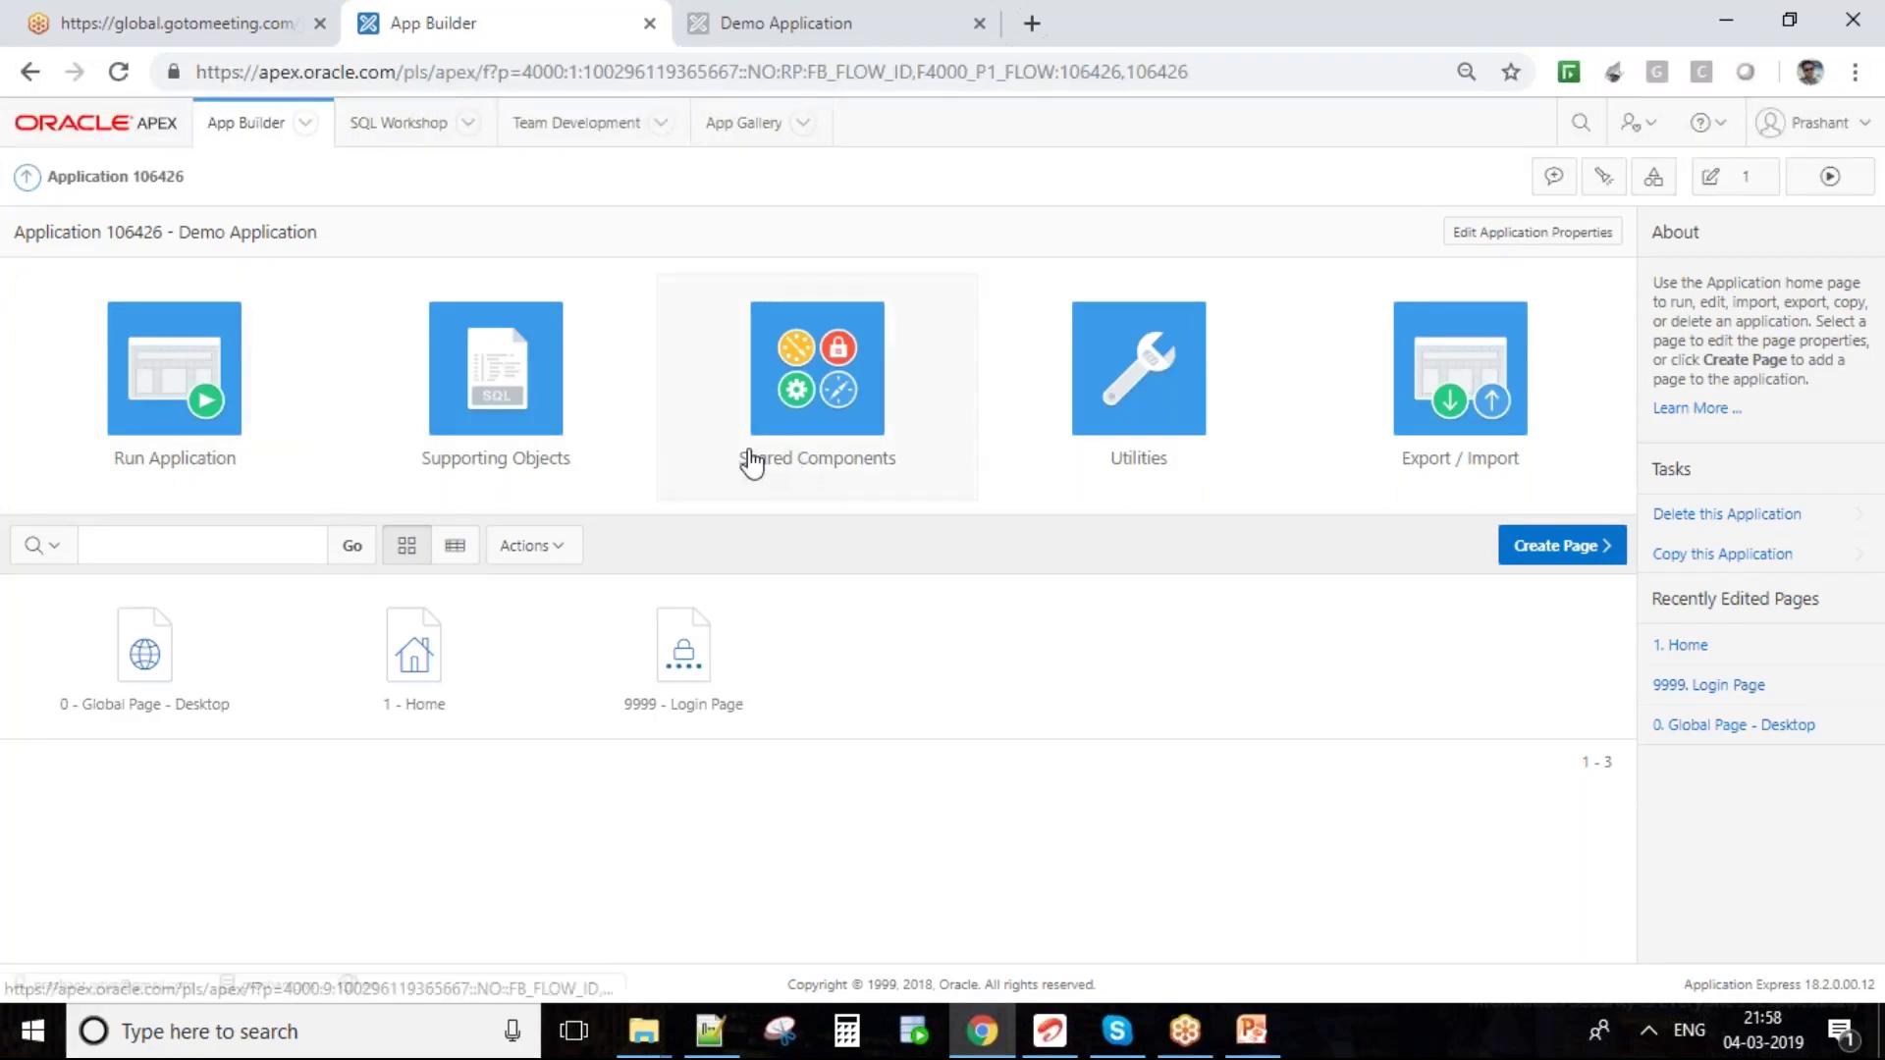
pyautogui.click(520, 444)
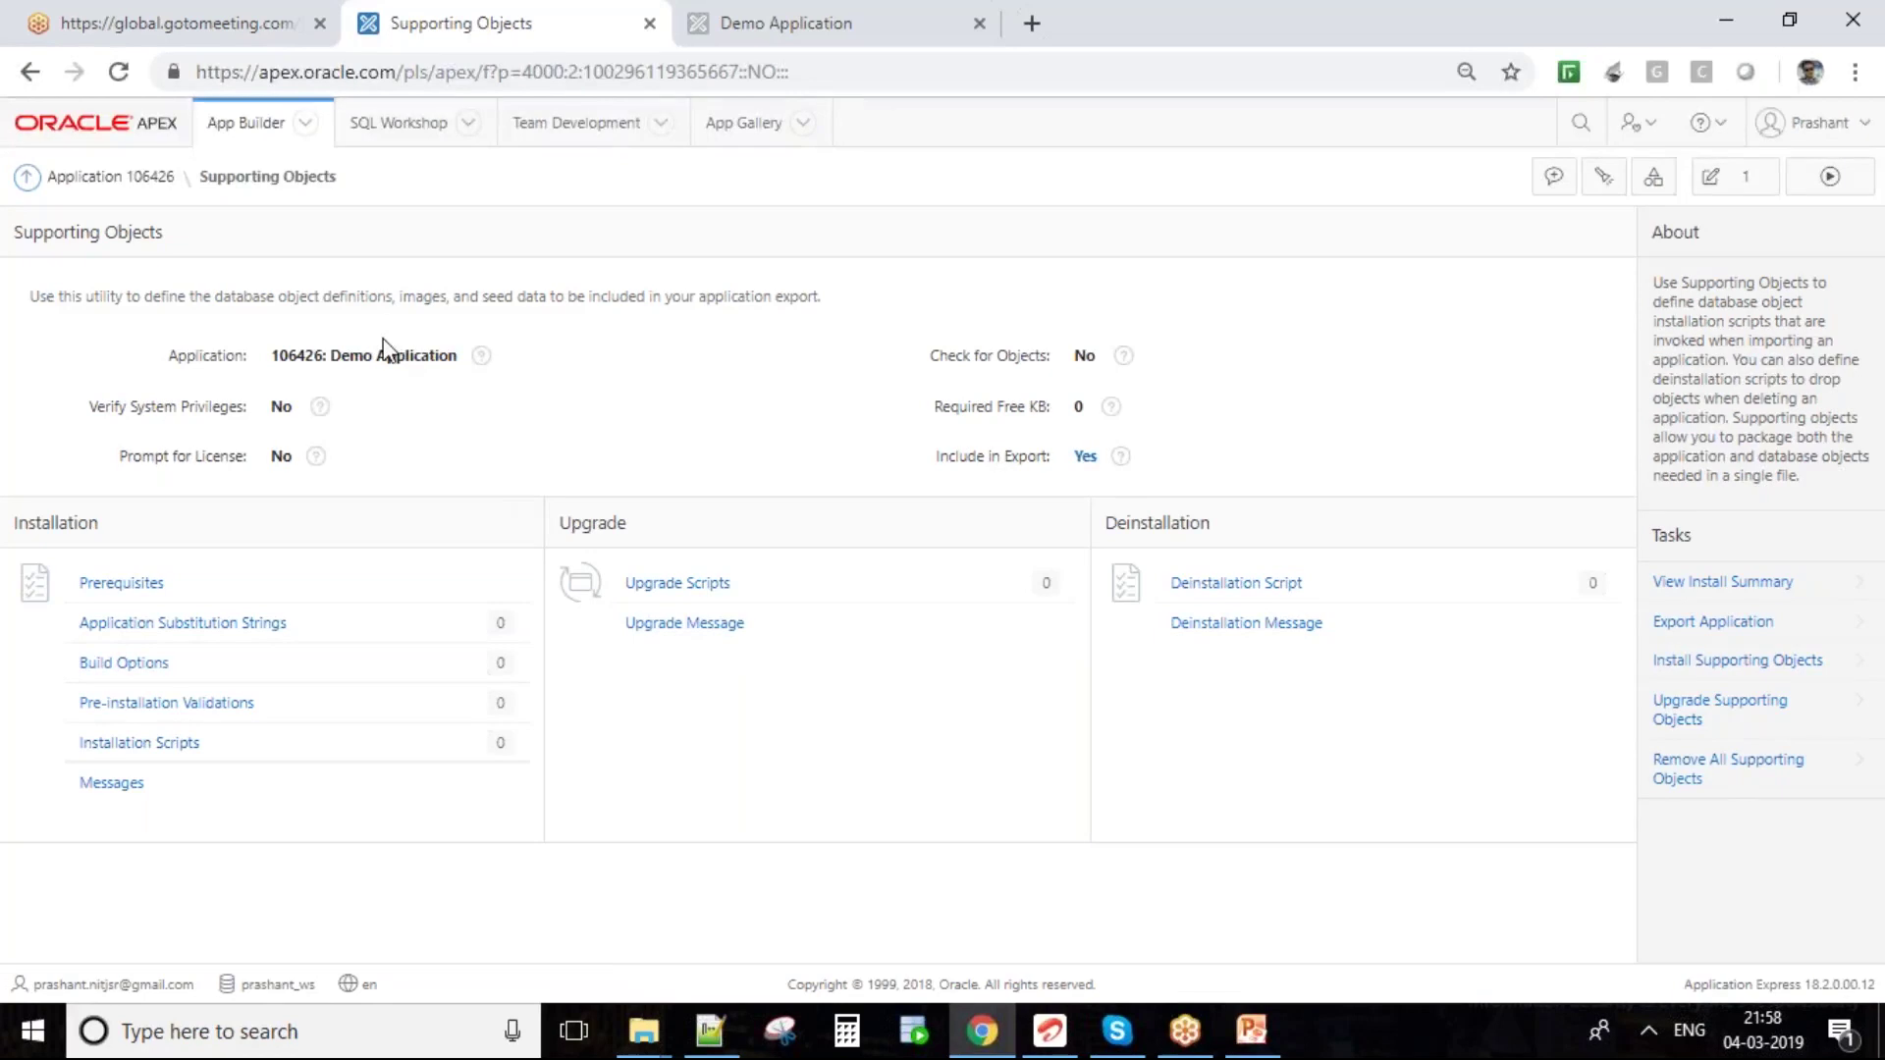
pyautogui.click(119, 201)
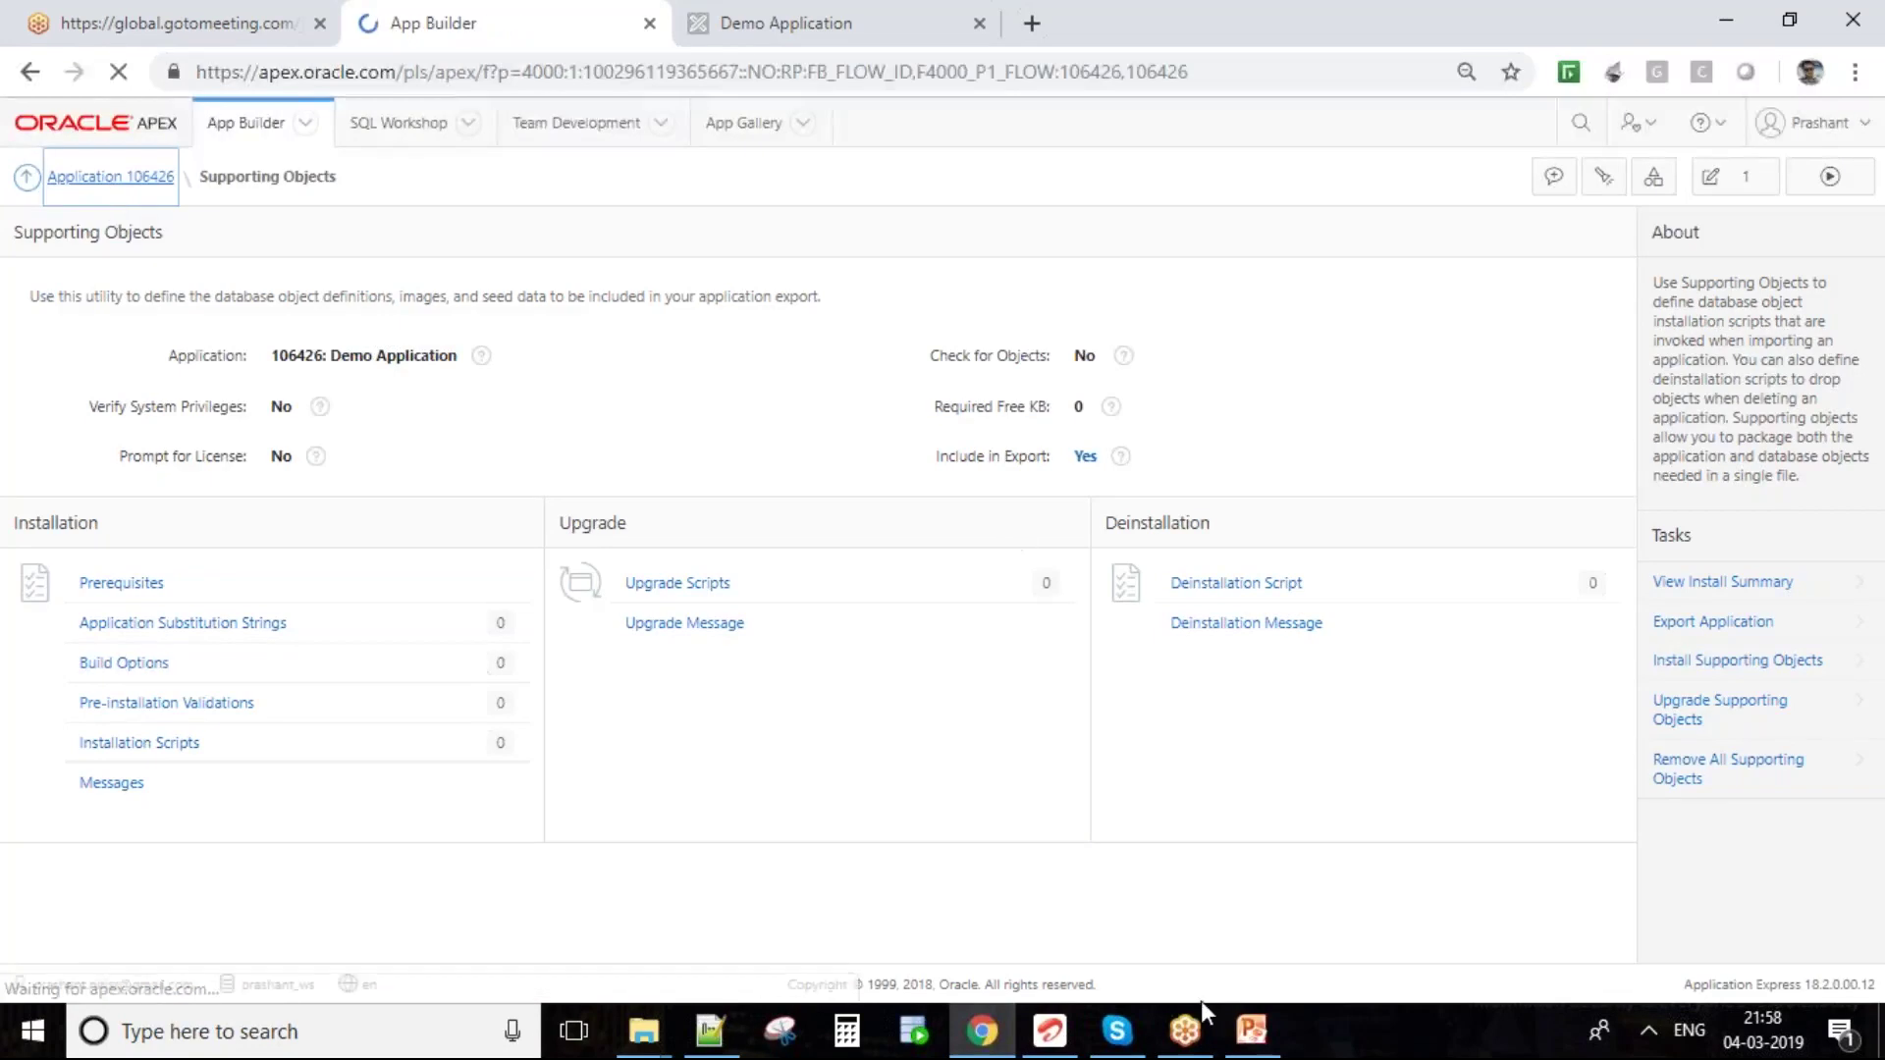
# - Open the 1 - Home page in Page Designer, view the running Demo Application, and return to Page Designer
pyautogui.click(1252, 1031)
pyautogui.hotkey('alt', 'Tab')
pyautogui.click(406, 676)
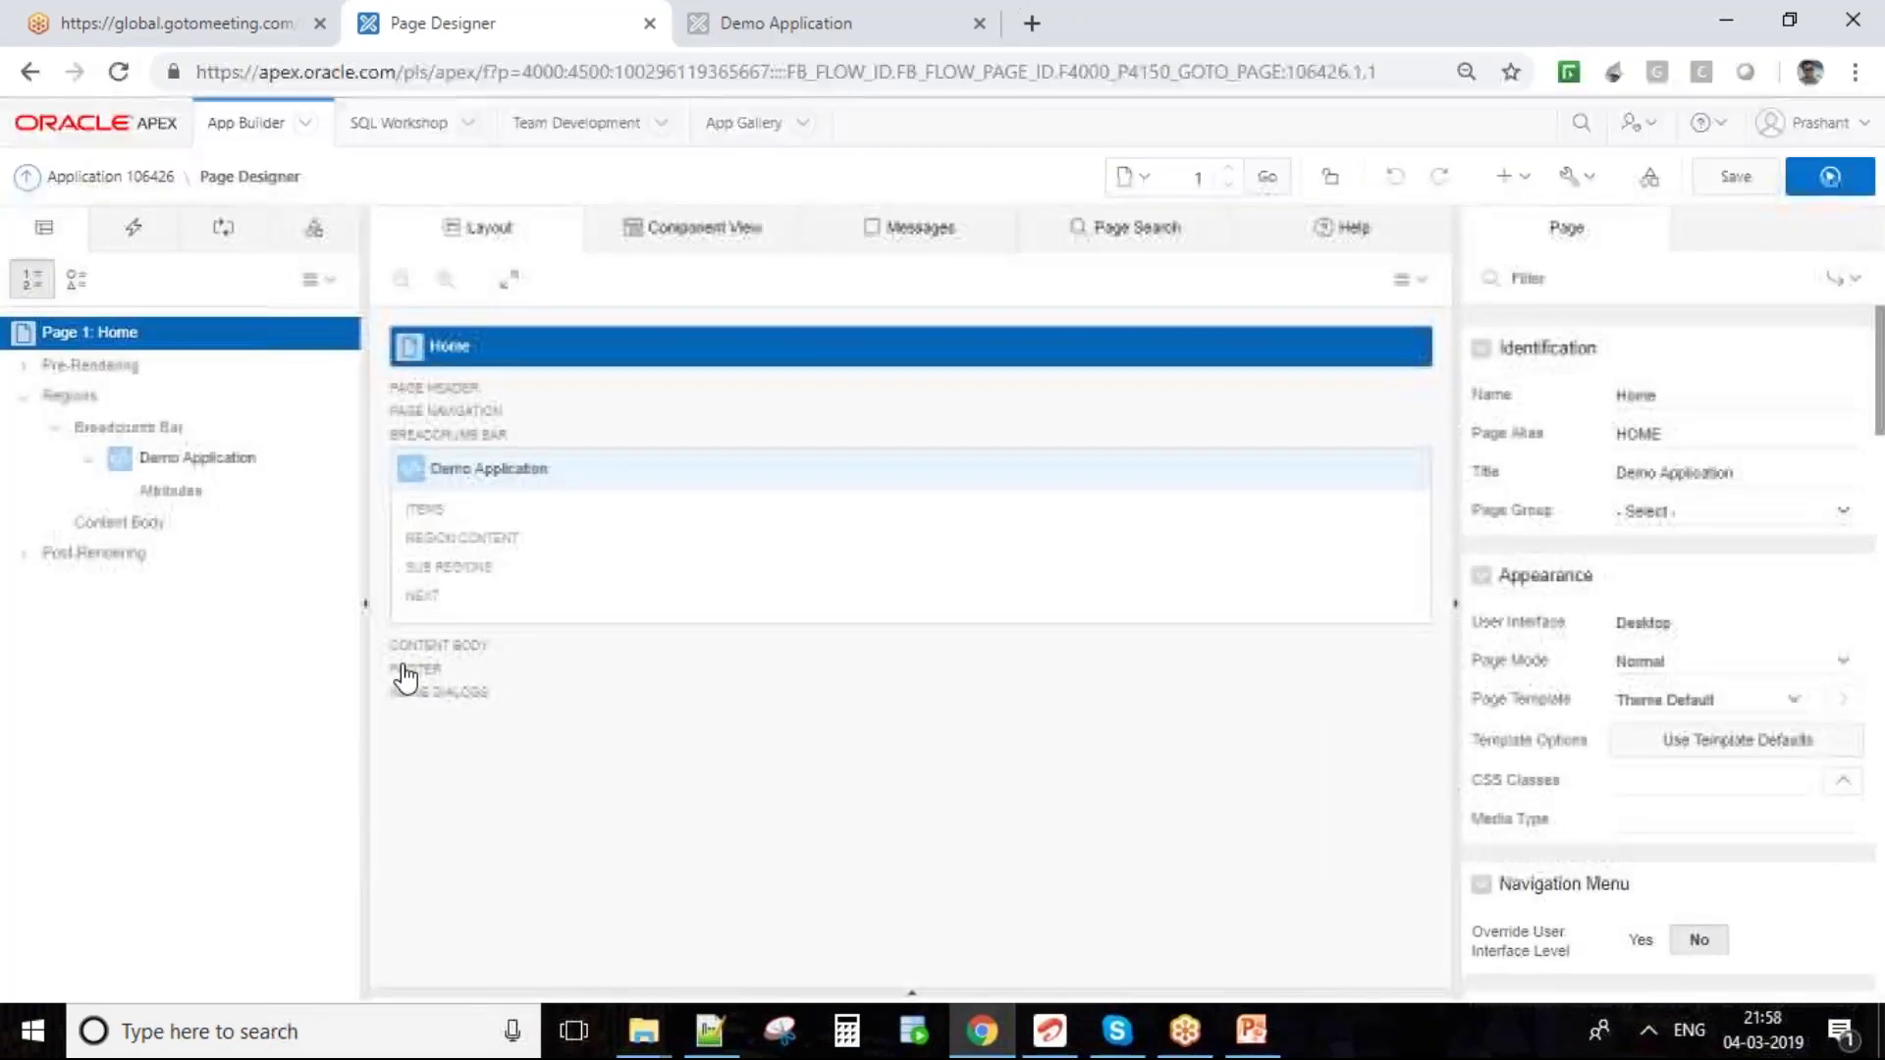
pyautogui.click(739, 14)
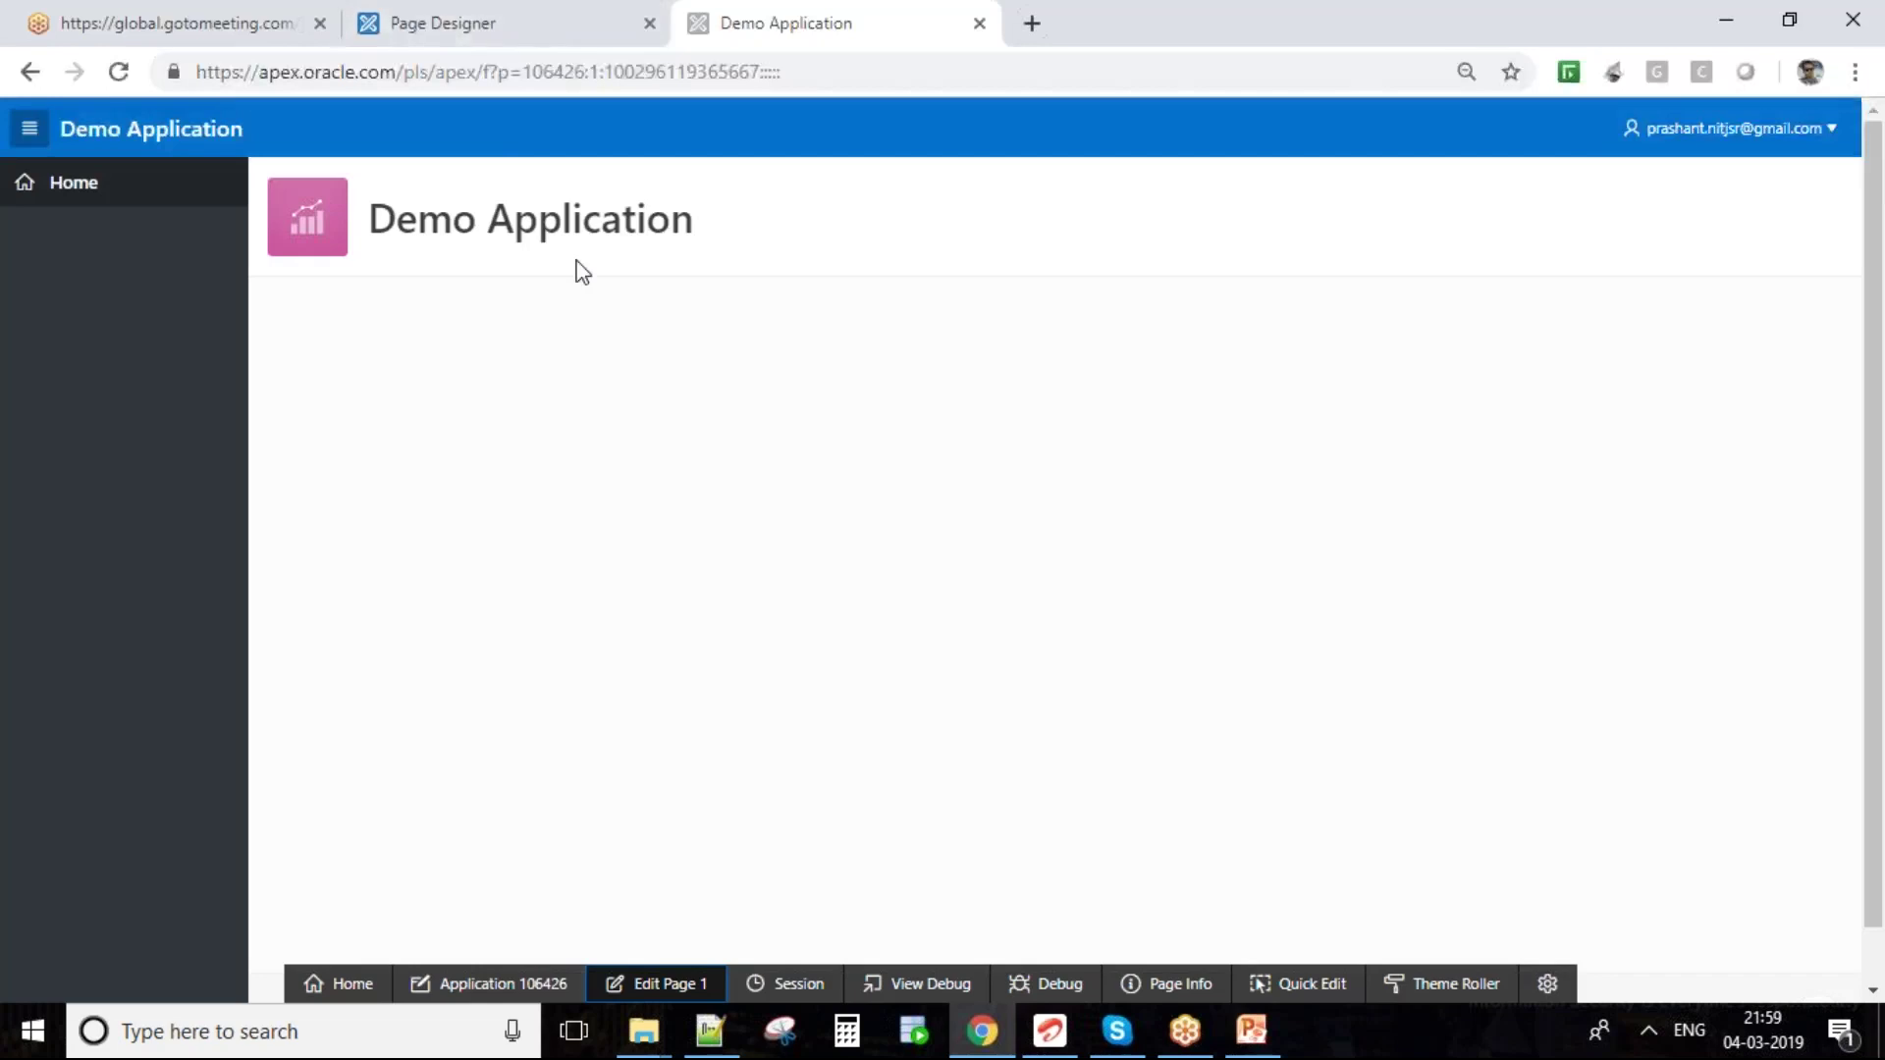
pyautogui.click(550, 22)
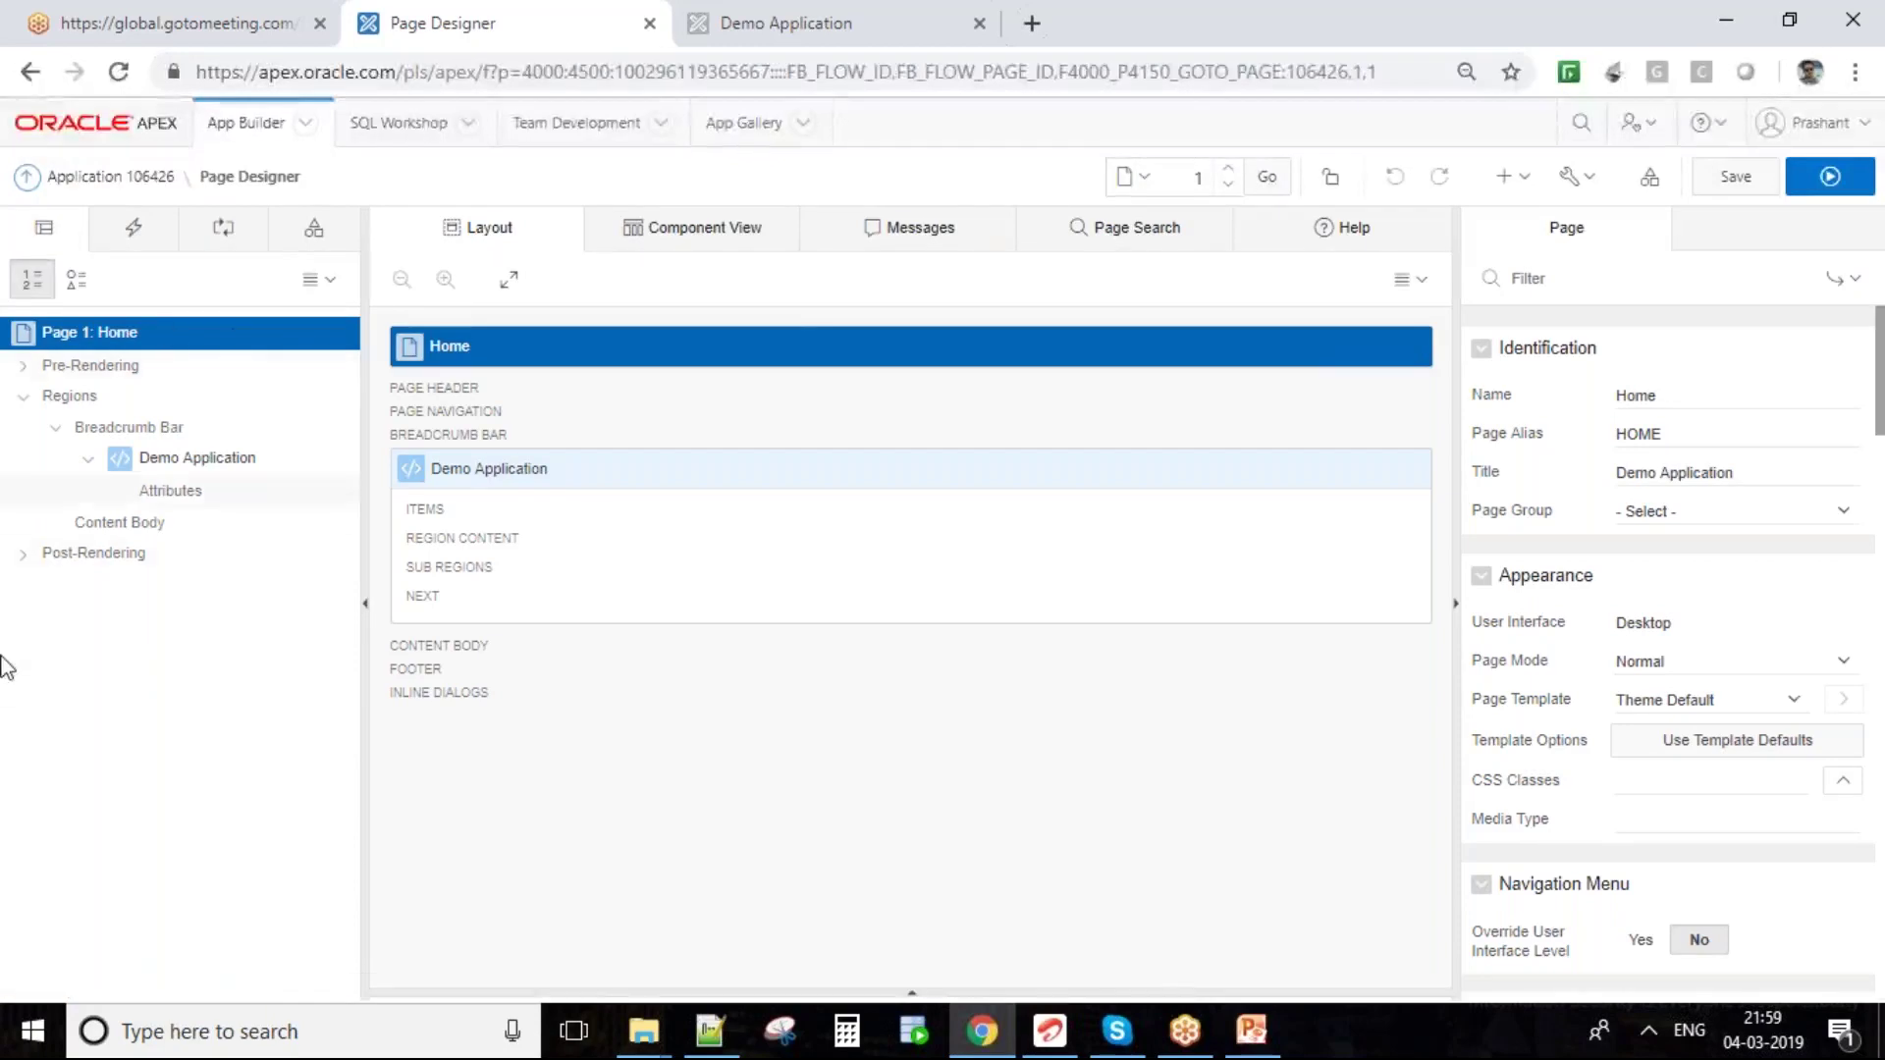
# - Expand Pre-Rendering and Post-Rendering in the Rendering tree to view their points, and collapse Pre-Rendering and Regions
pyautogui.click(23, 397)
pyautogui.click(24, 397)
pyautogui.click(24, 555)
pyautogui.click(22, 367)
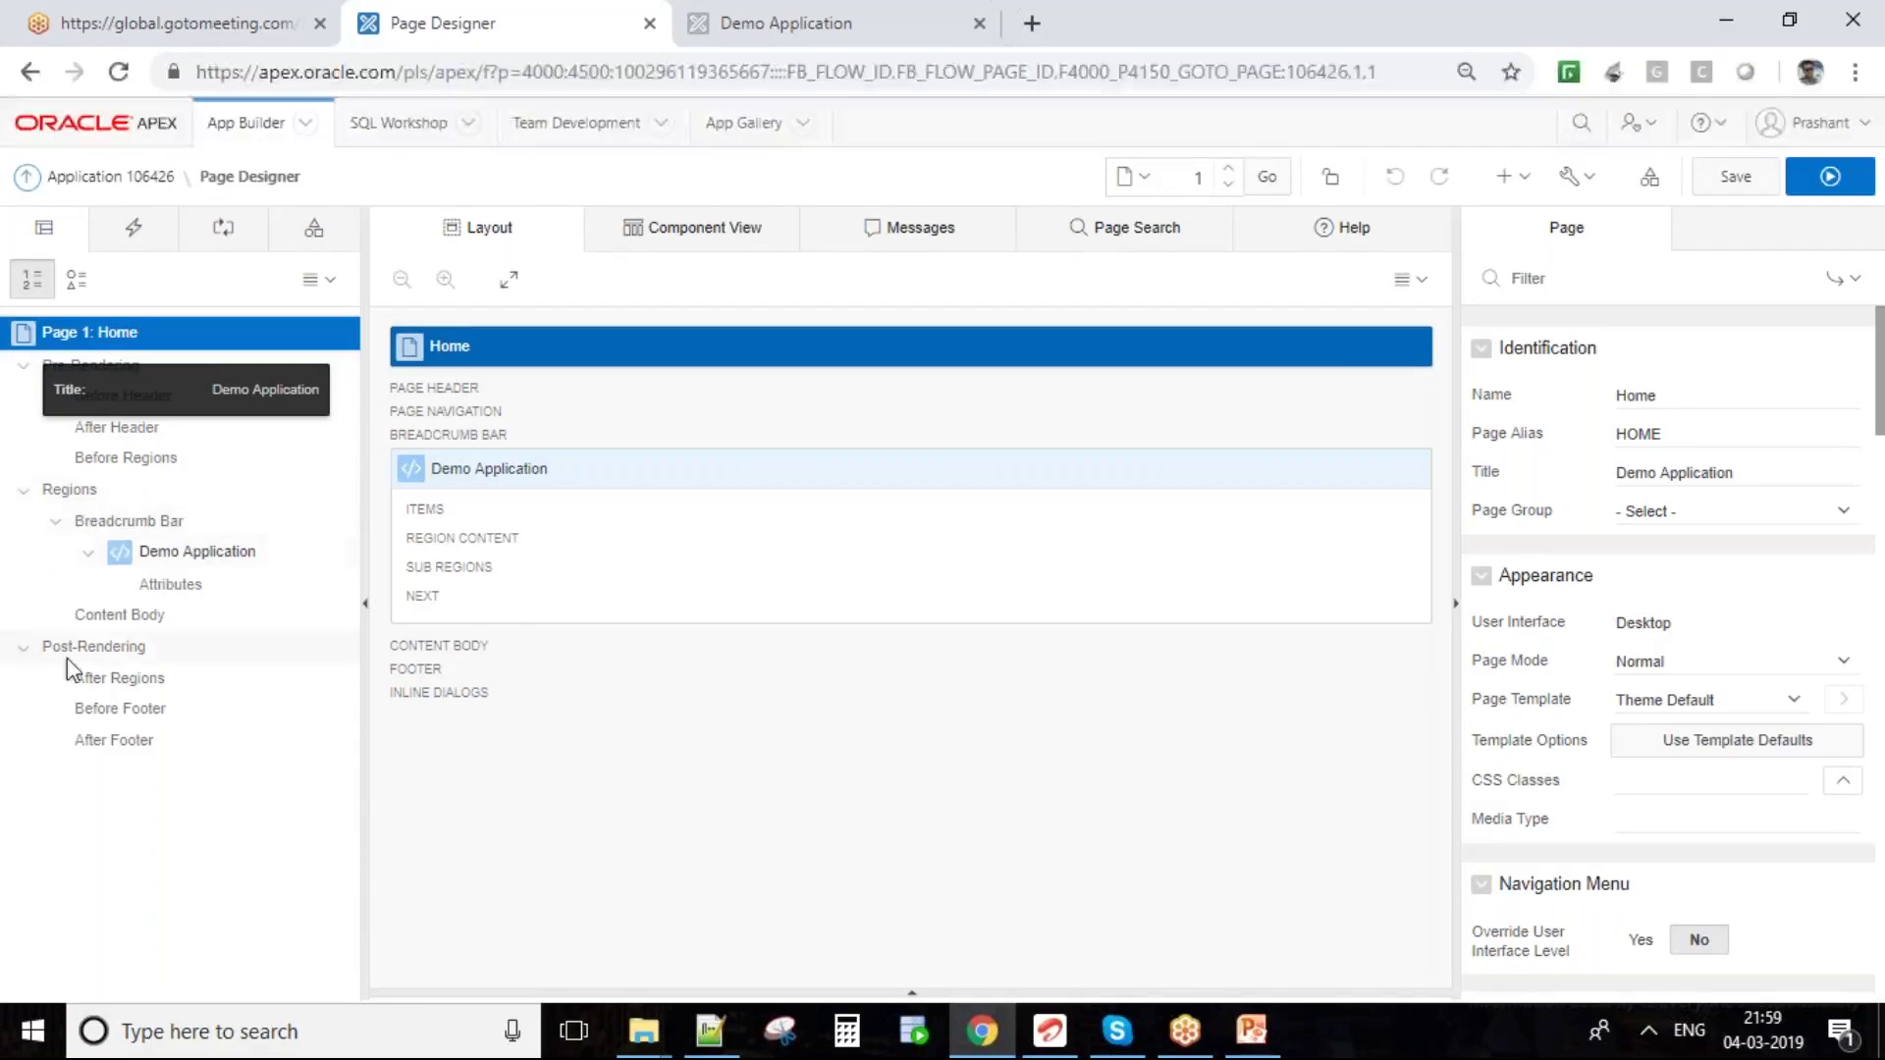
pyautogui.click(57, 363)
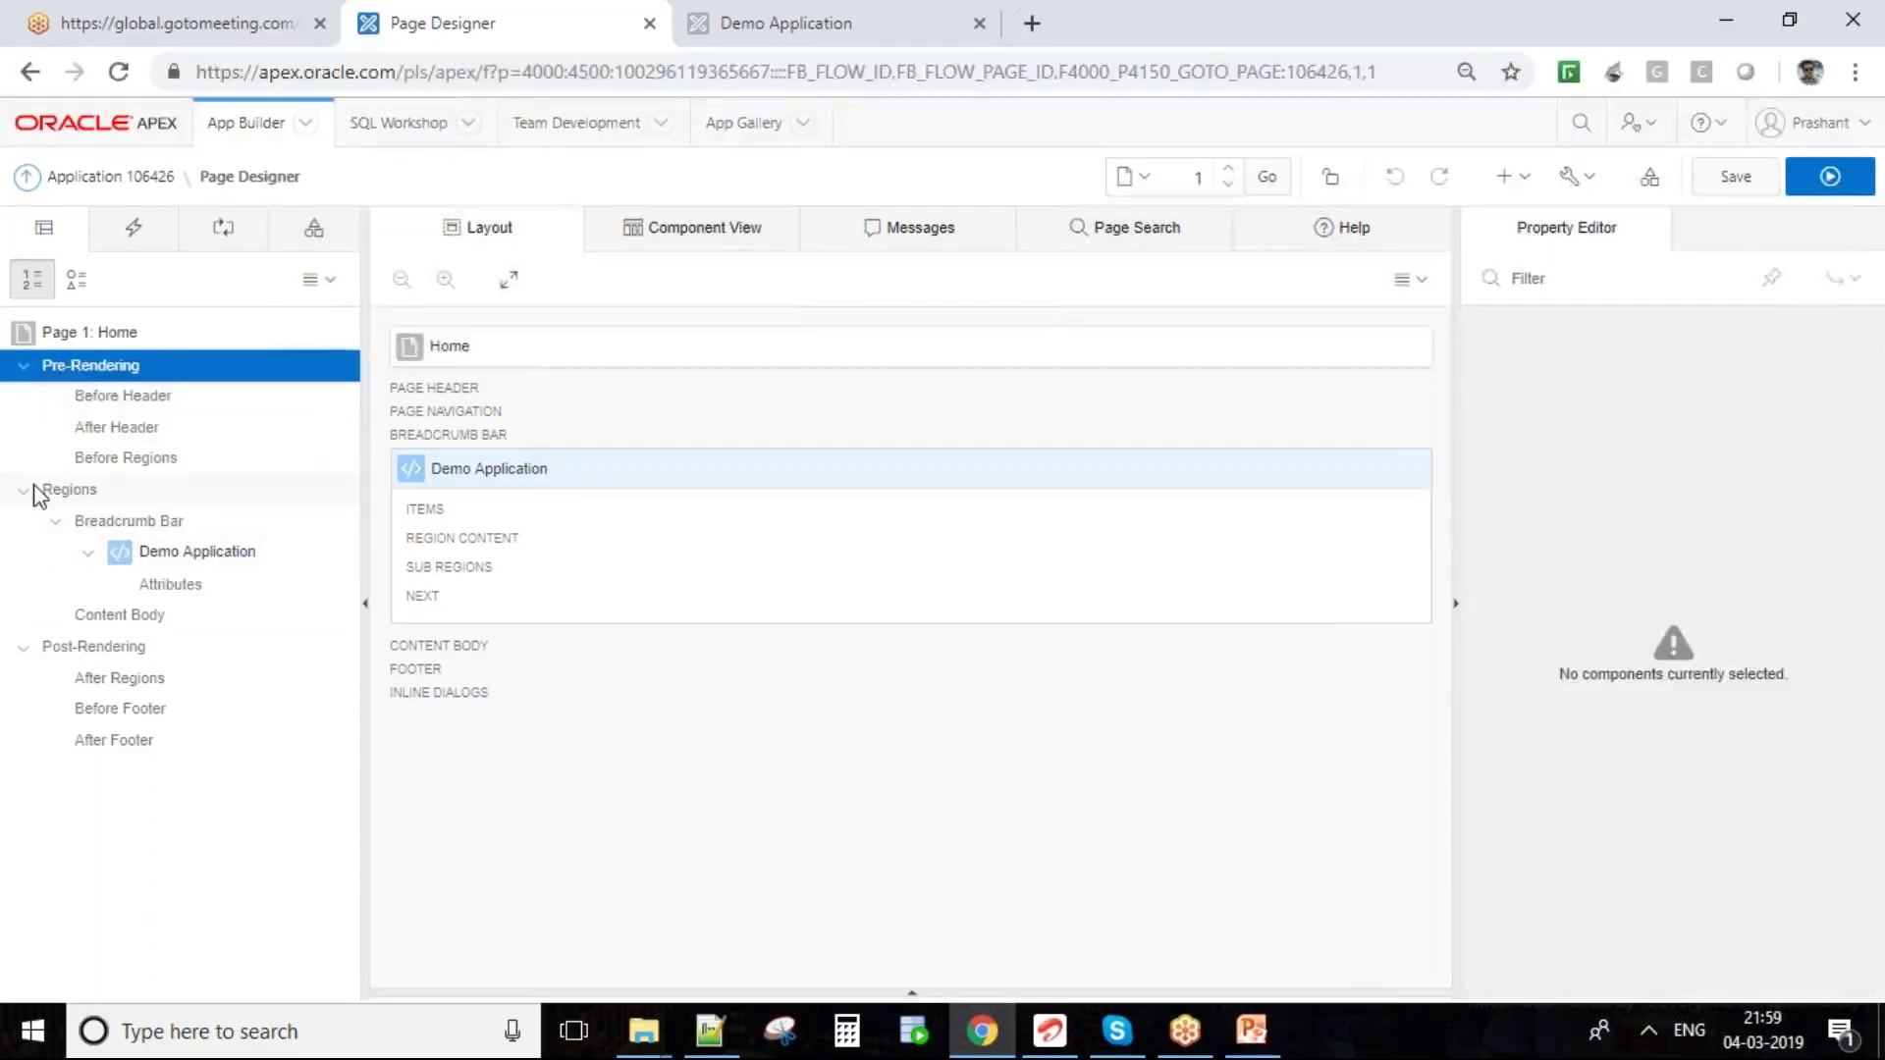
pyautogui.click(30, 490)
pyautogui.click(23, 366)
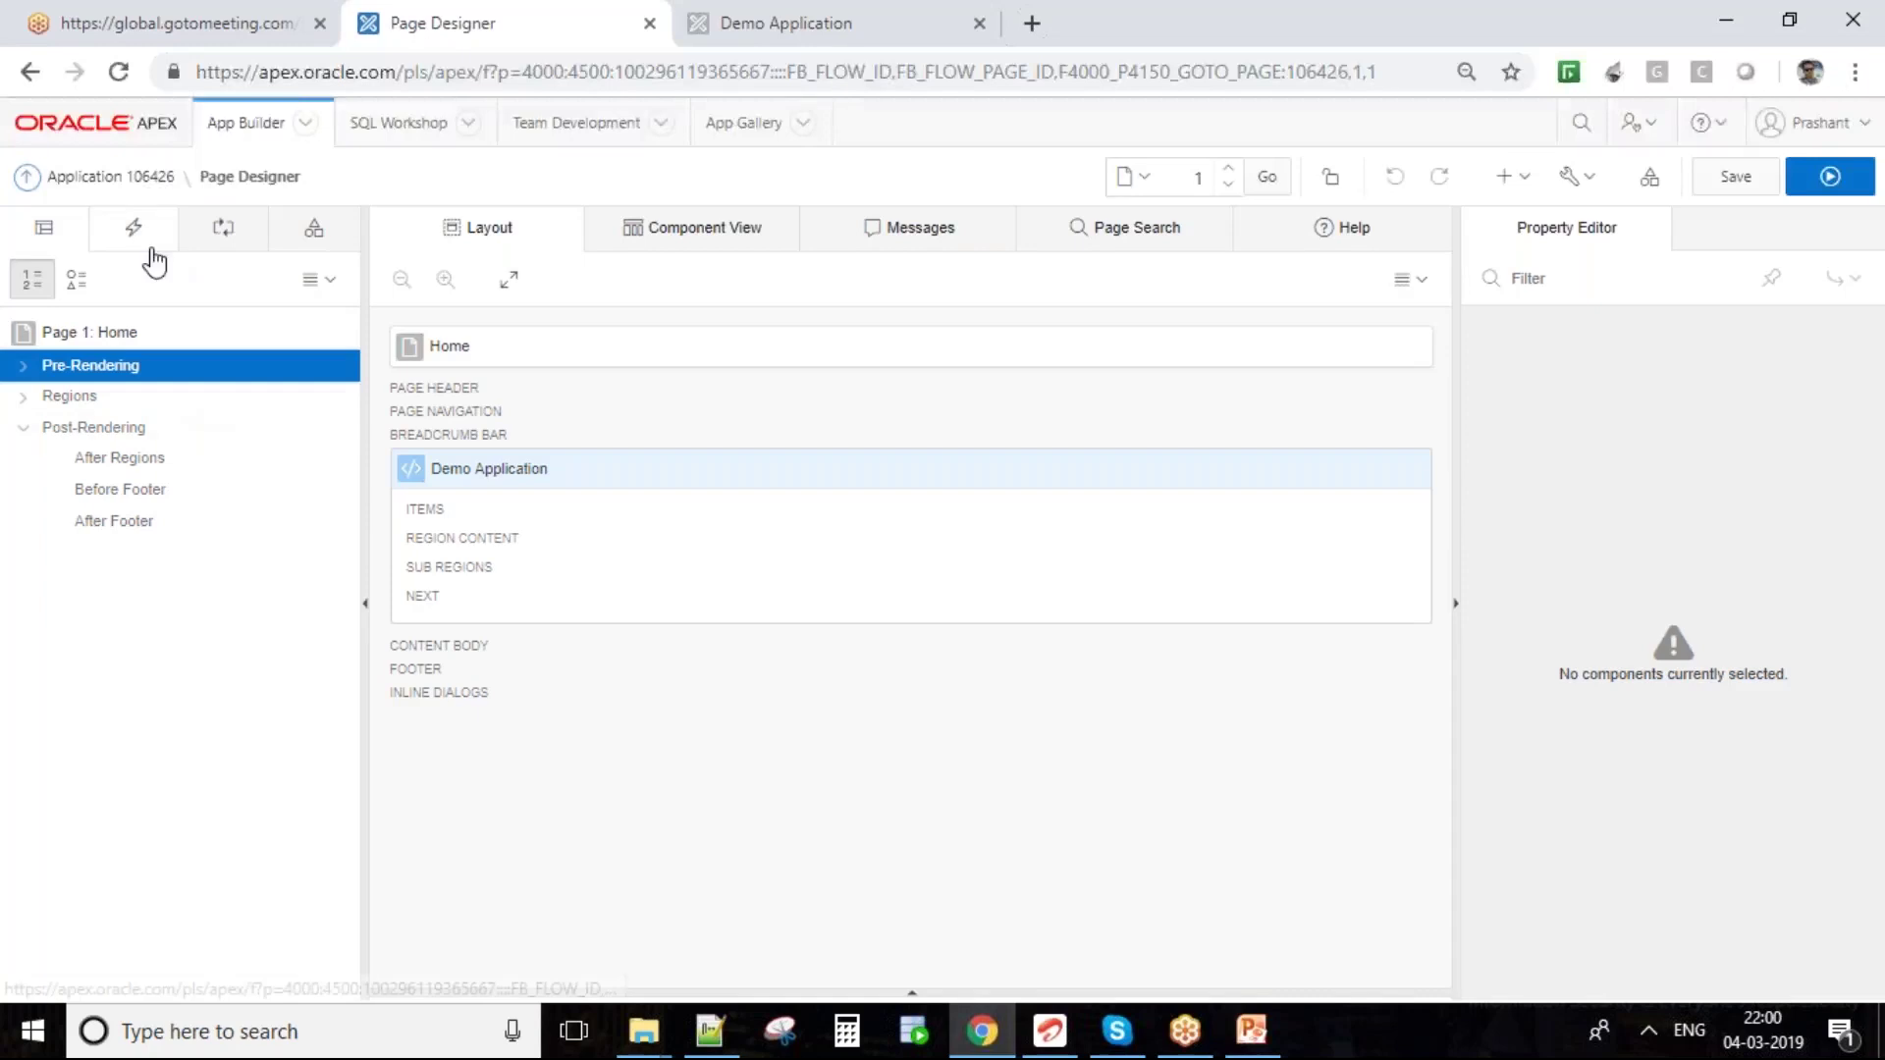
# - Examine the events available for dynamic actions on Page 1
pyautogui.click(153, 249)
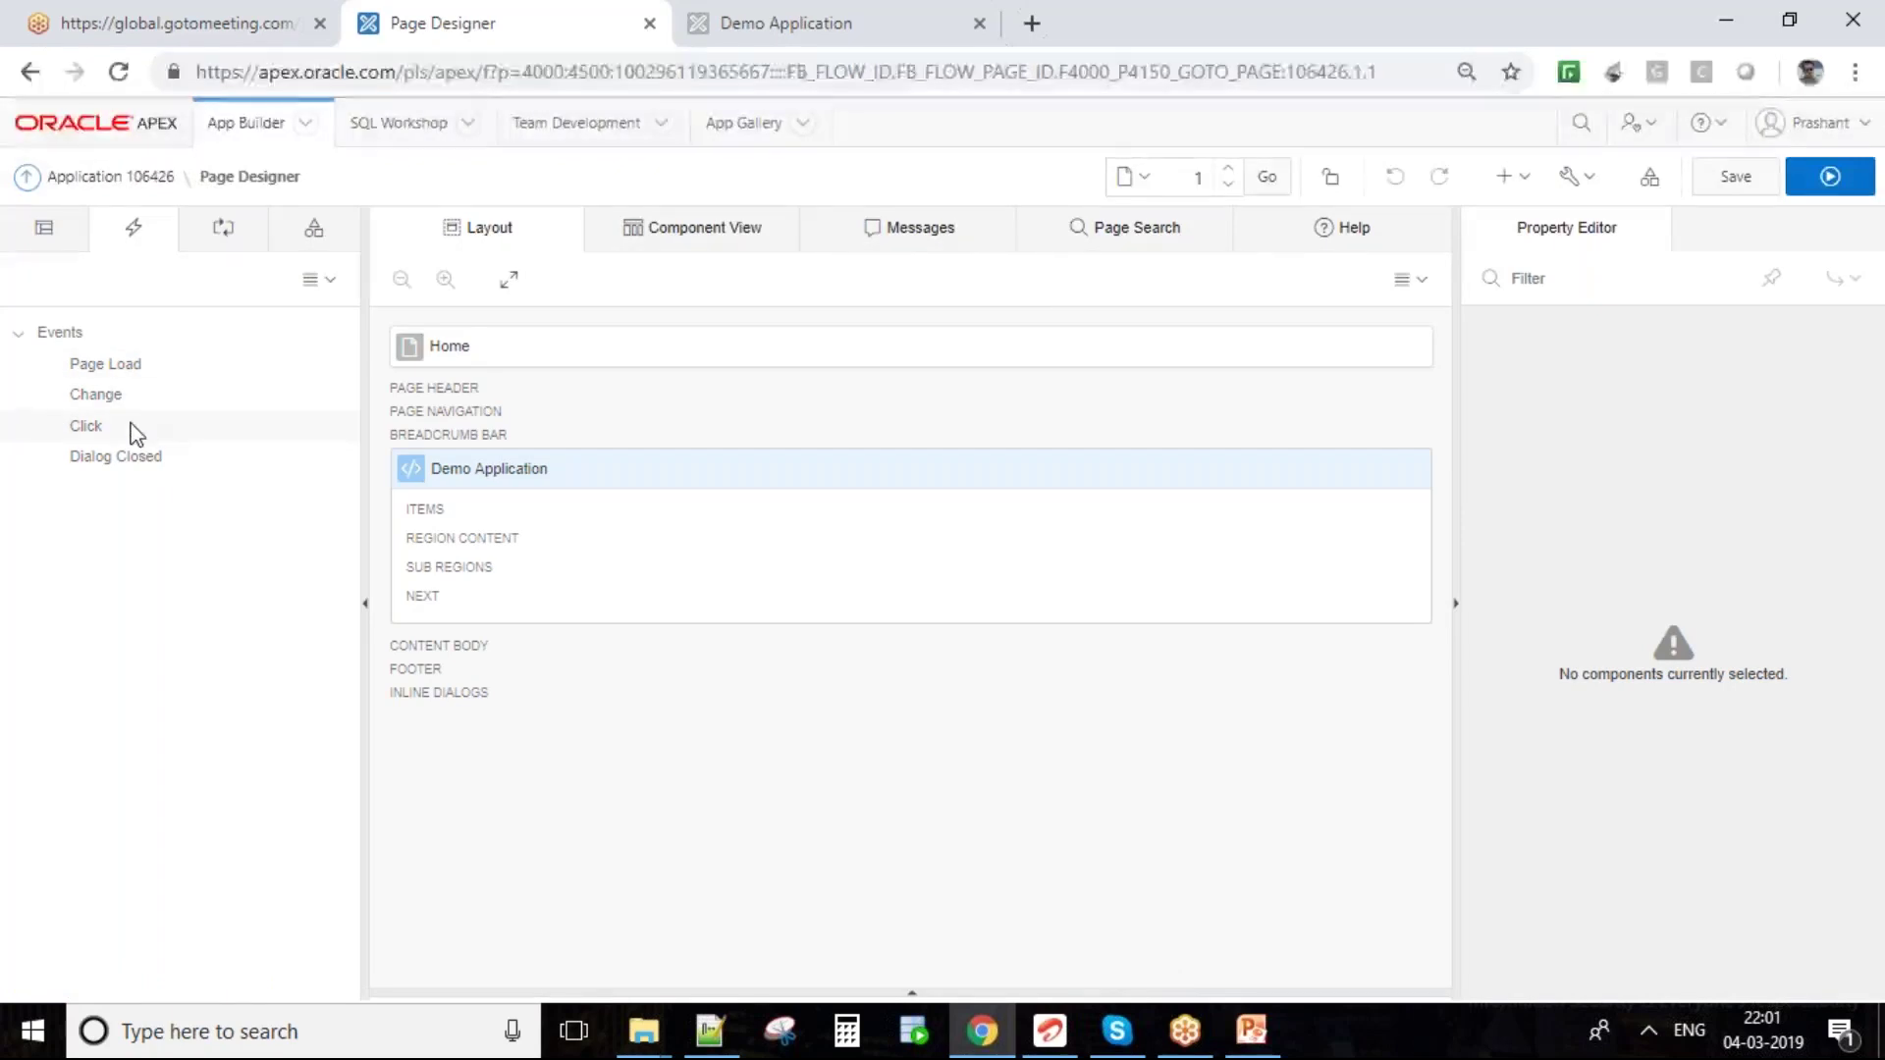
pyautogui.click(48, 227)
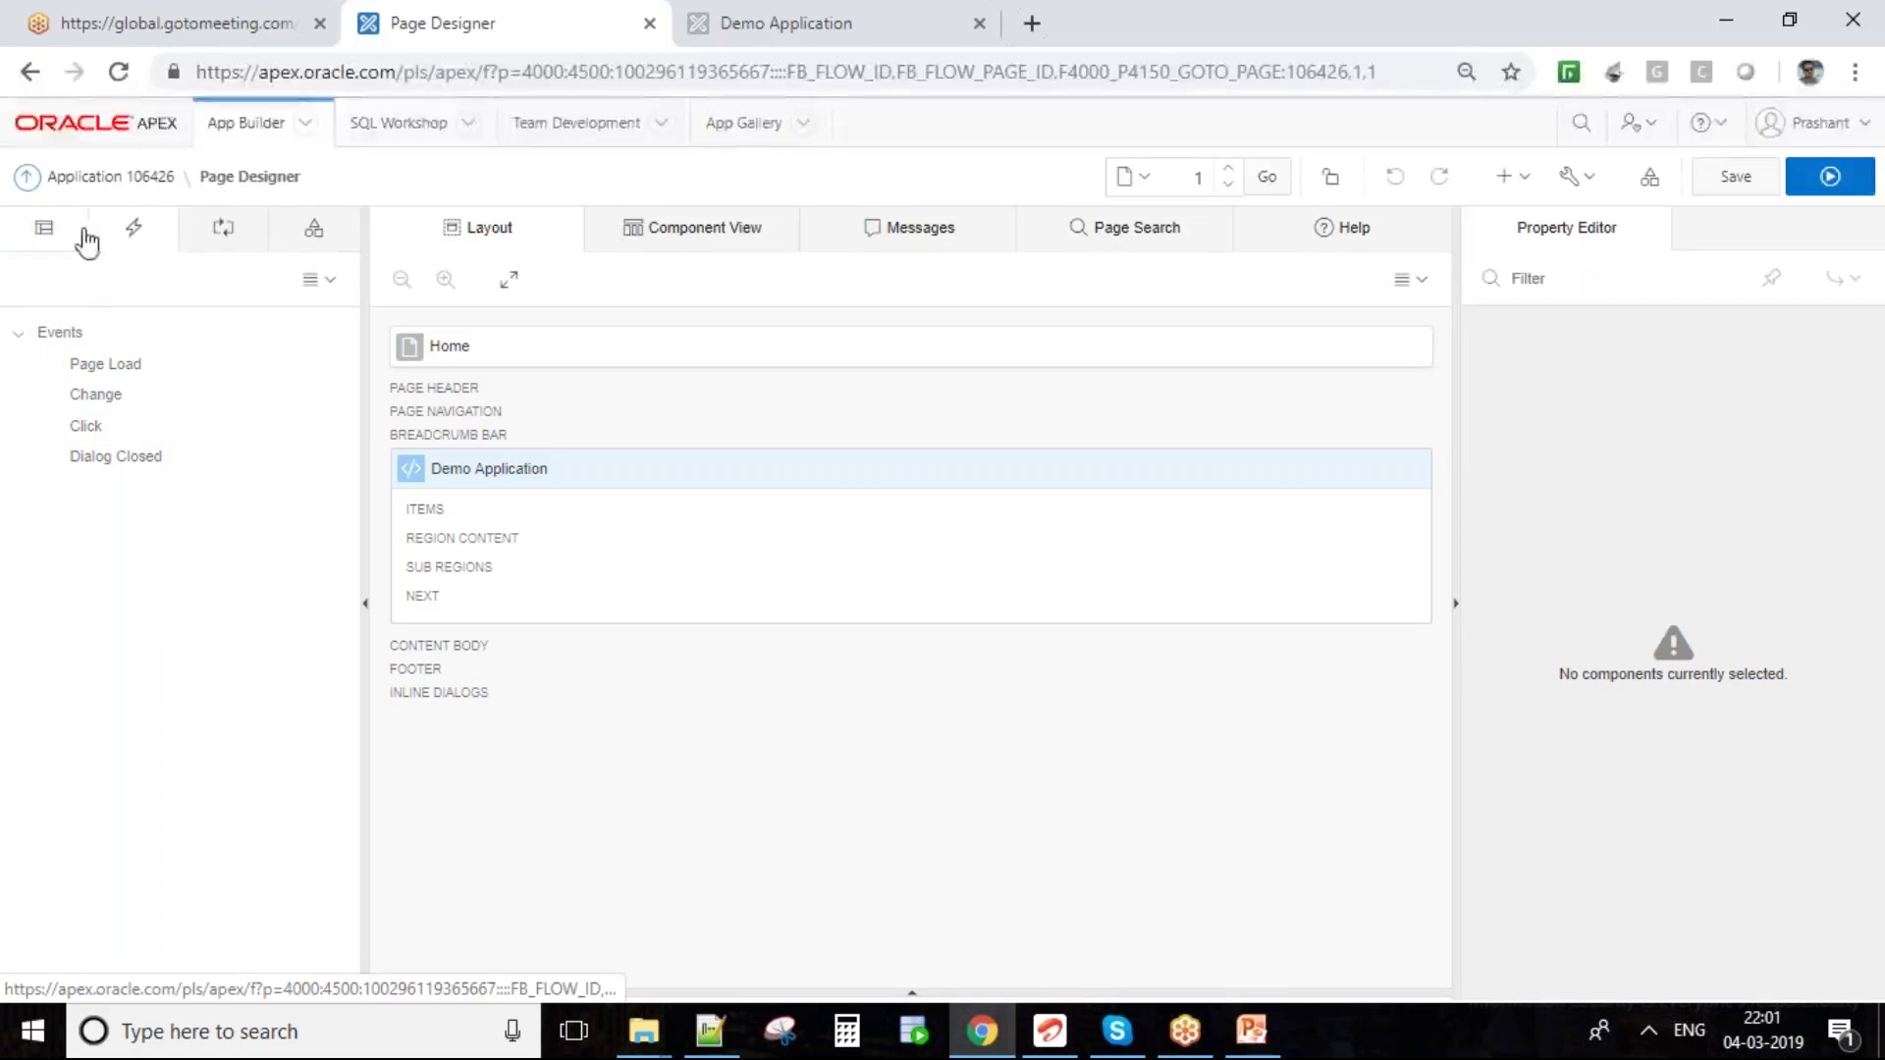
pyautogui.click(135, 235)
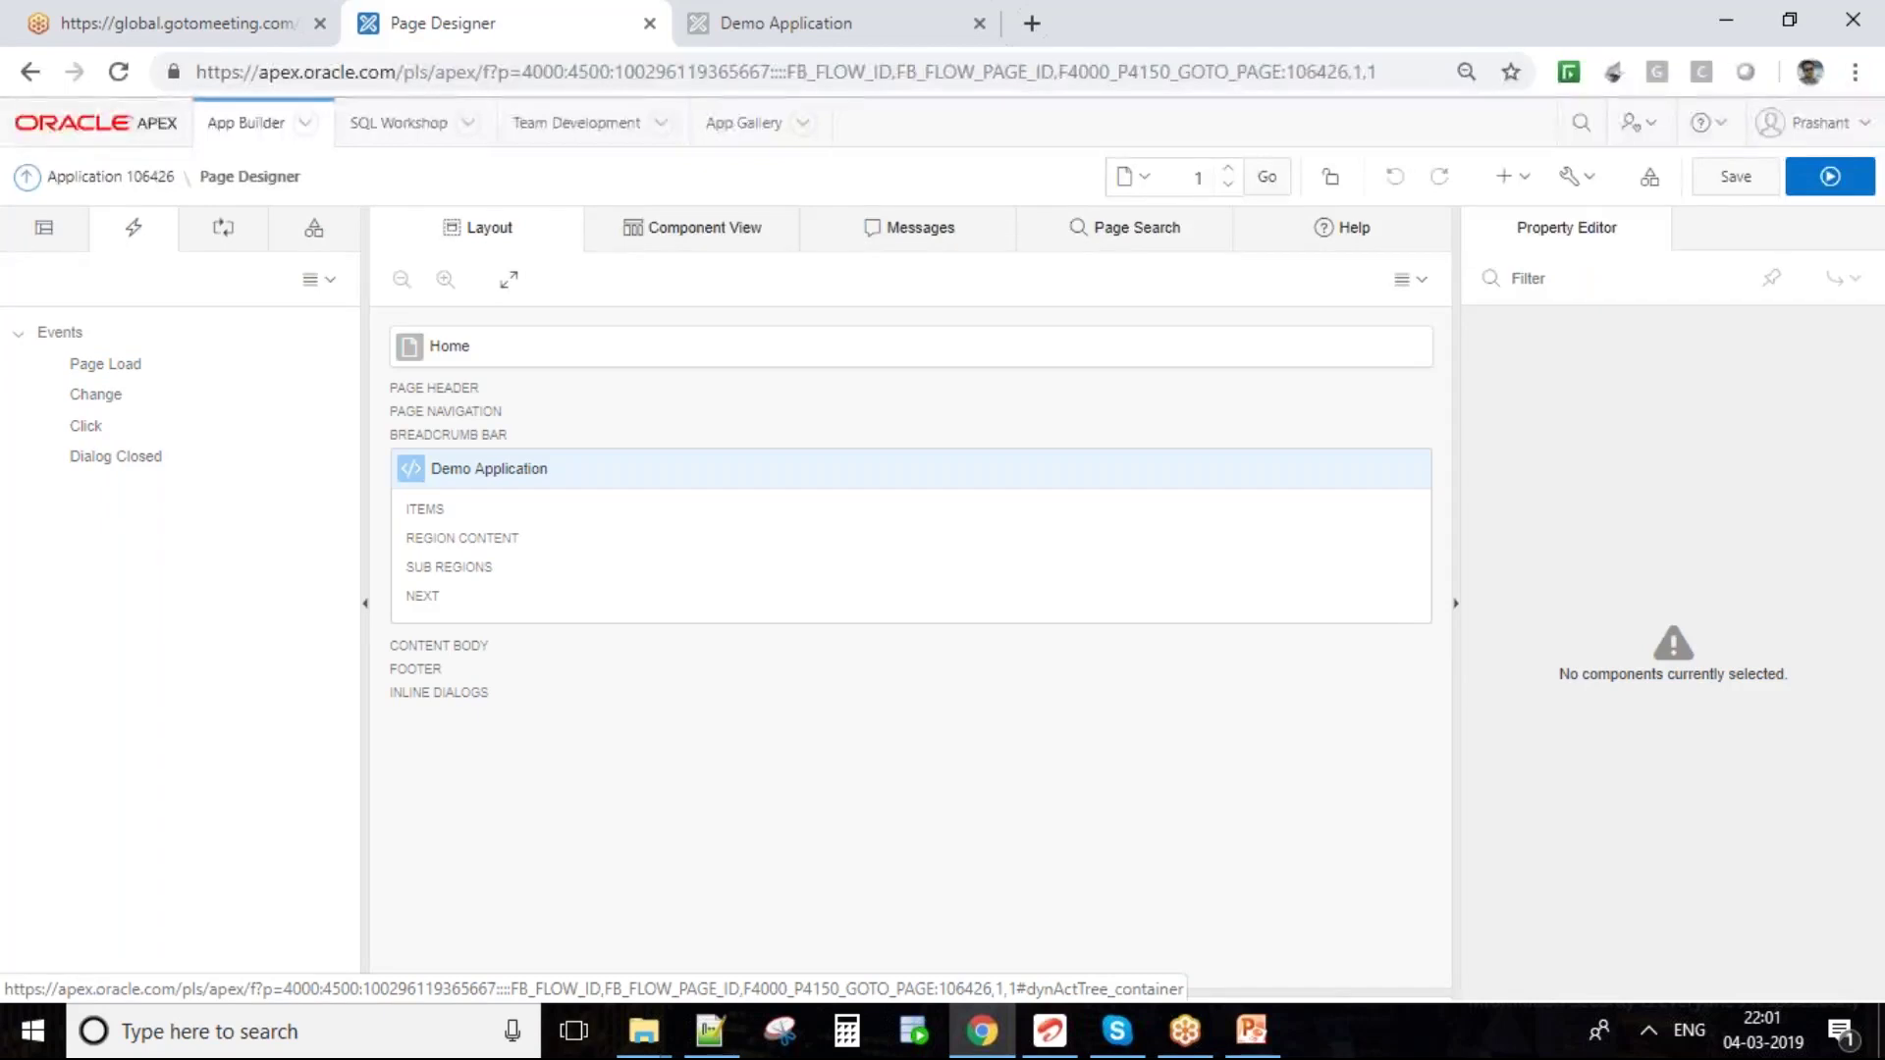
# - Examine Page 1's processing points, highlighting Validating, Processing and After Processing in turn
pyautogui.click(205, 244)
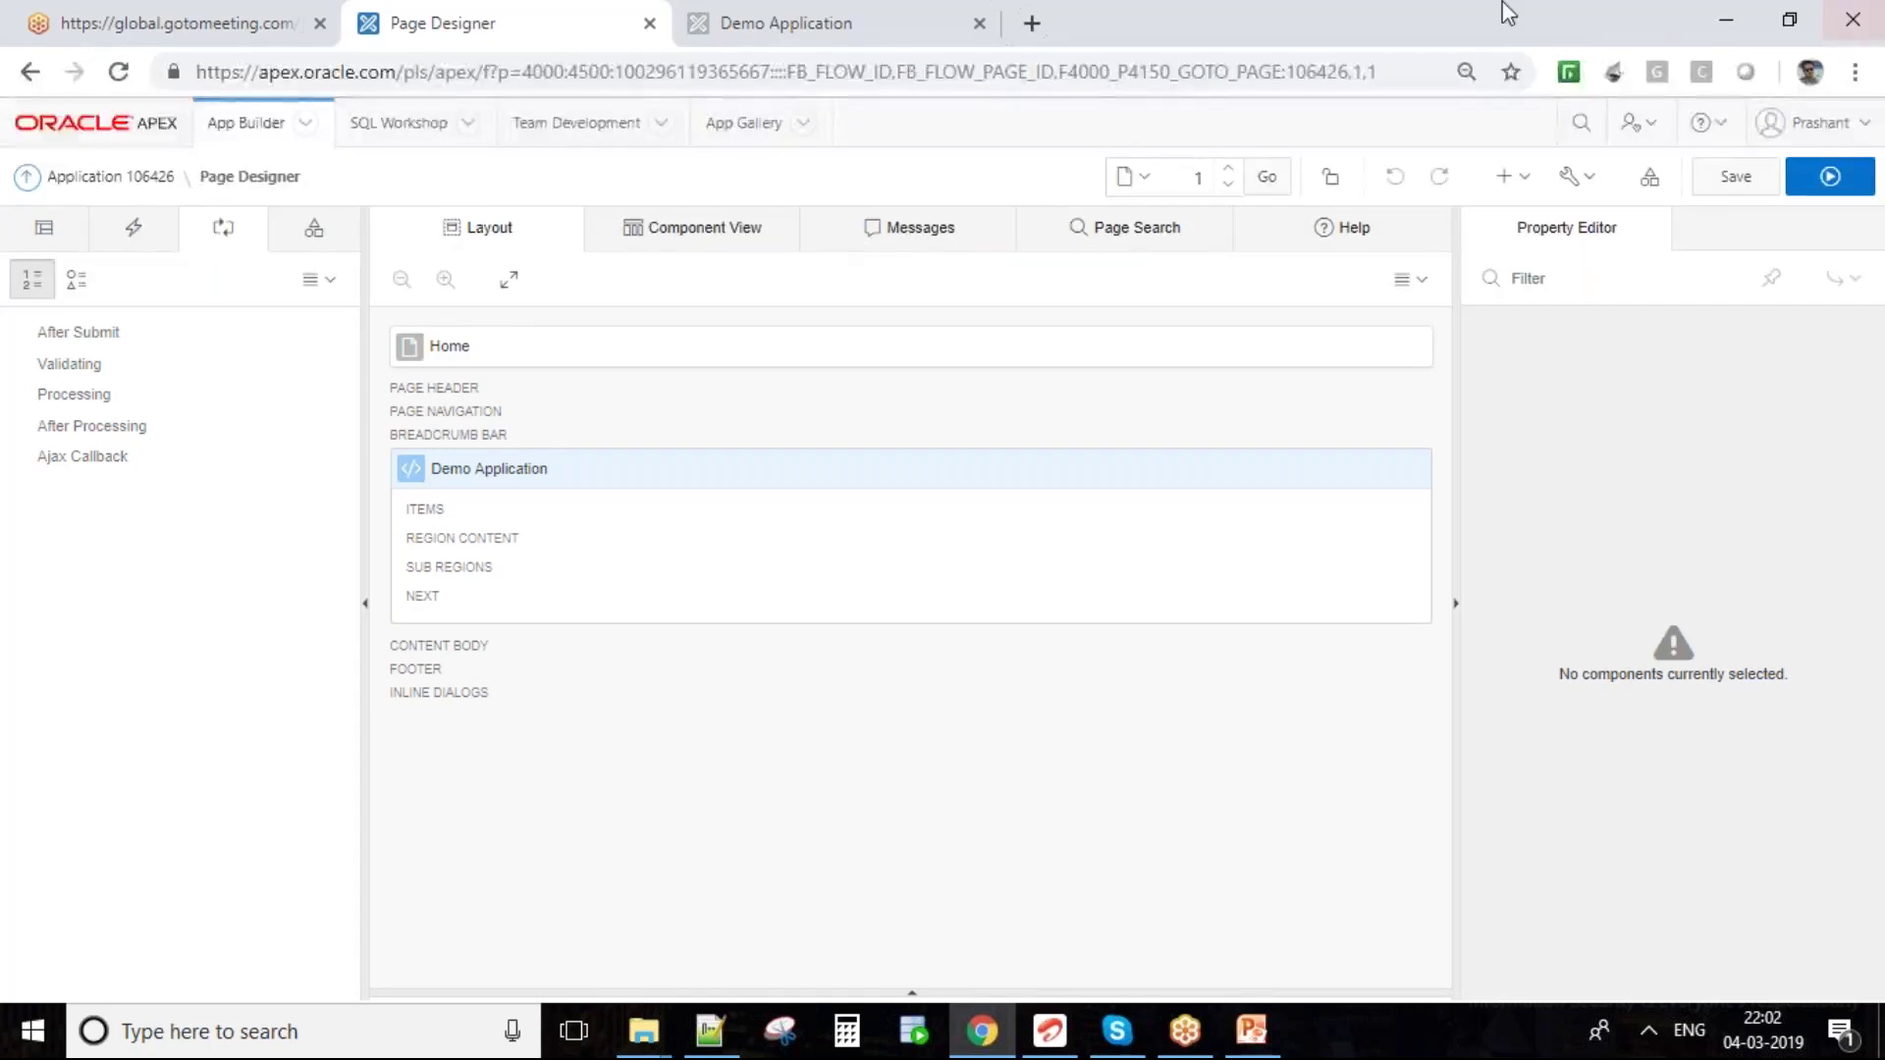
pyautogui.moveTo(709, 1030)
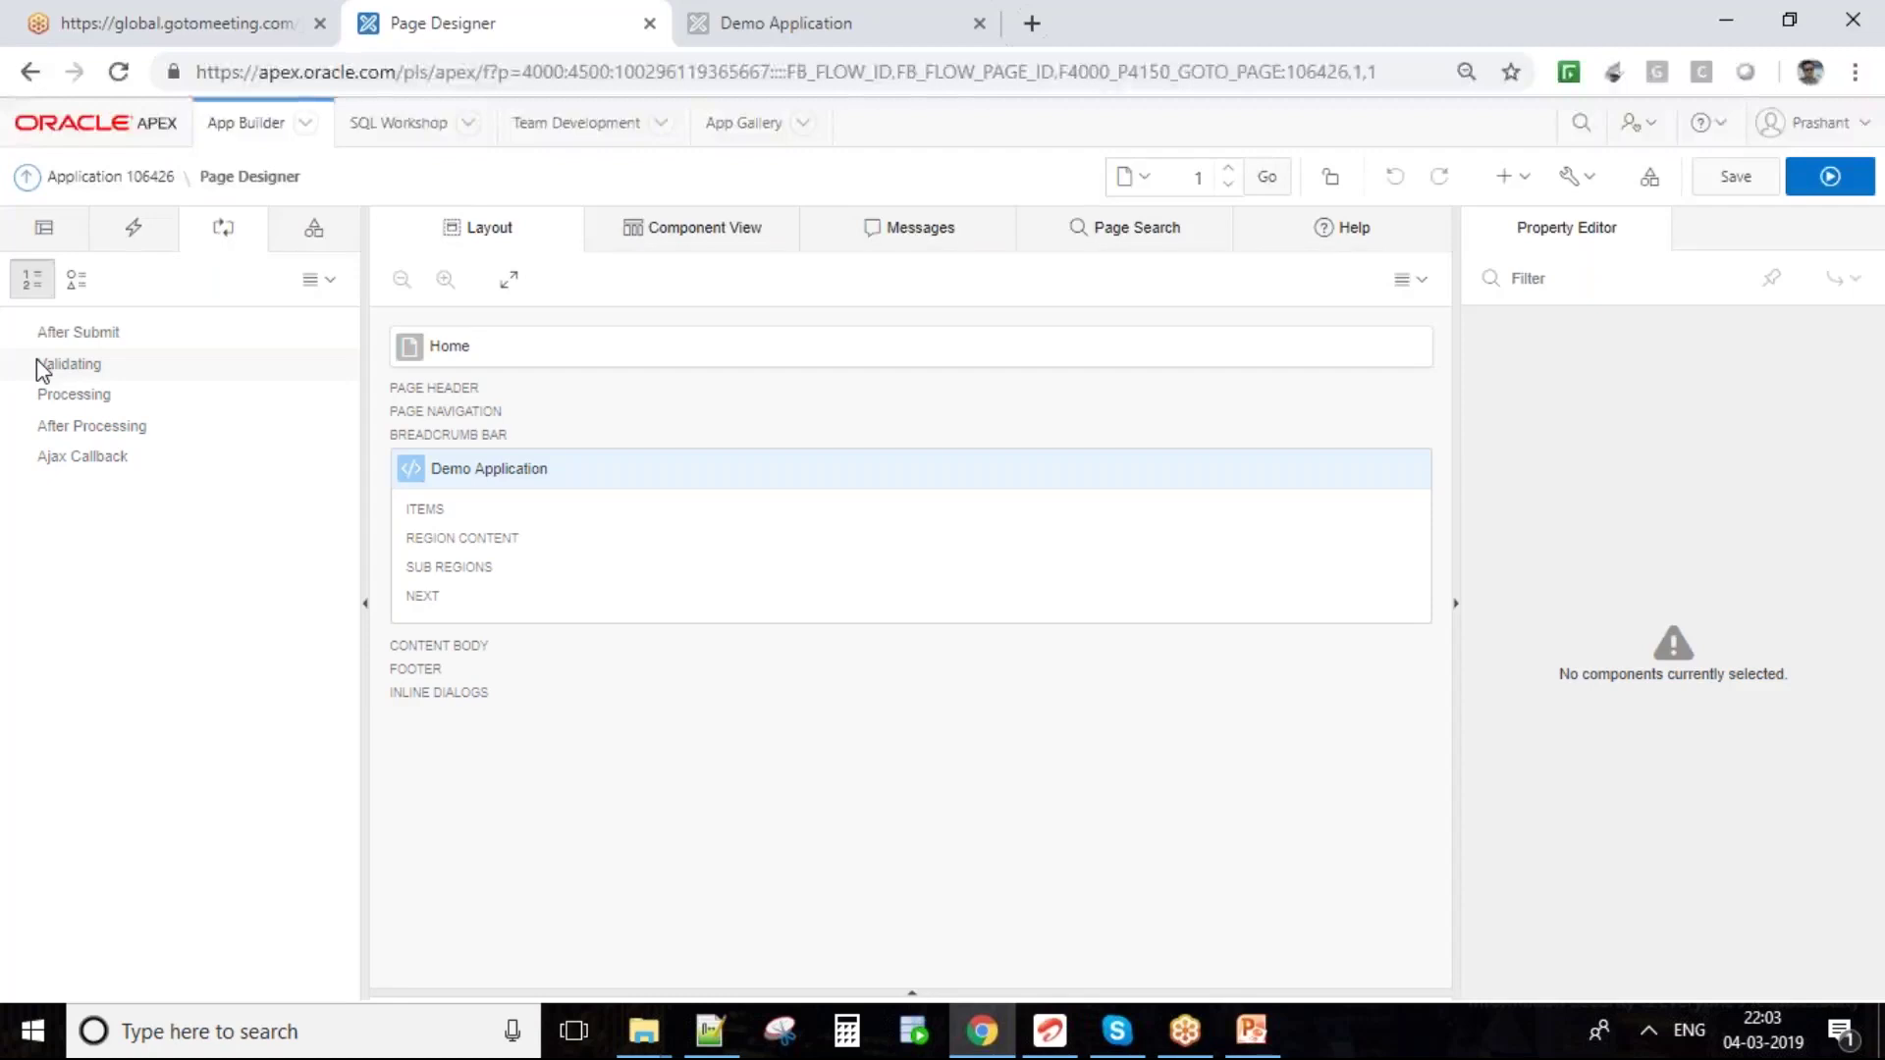
pyautogui.click(41, 369)
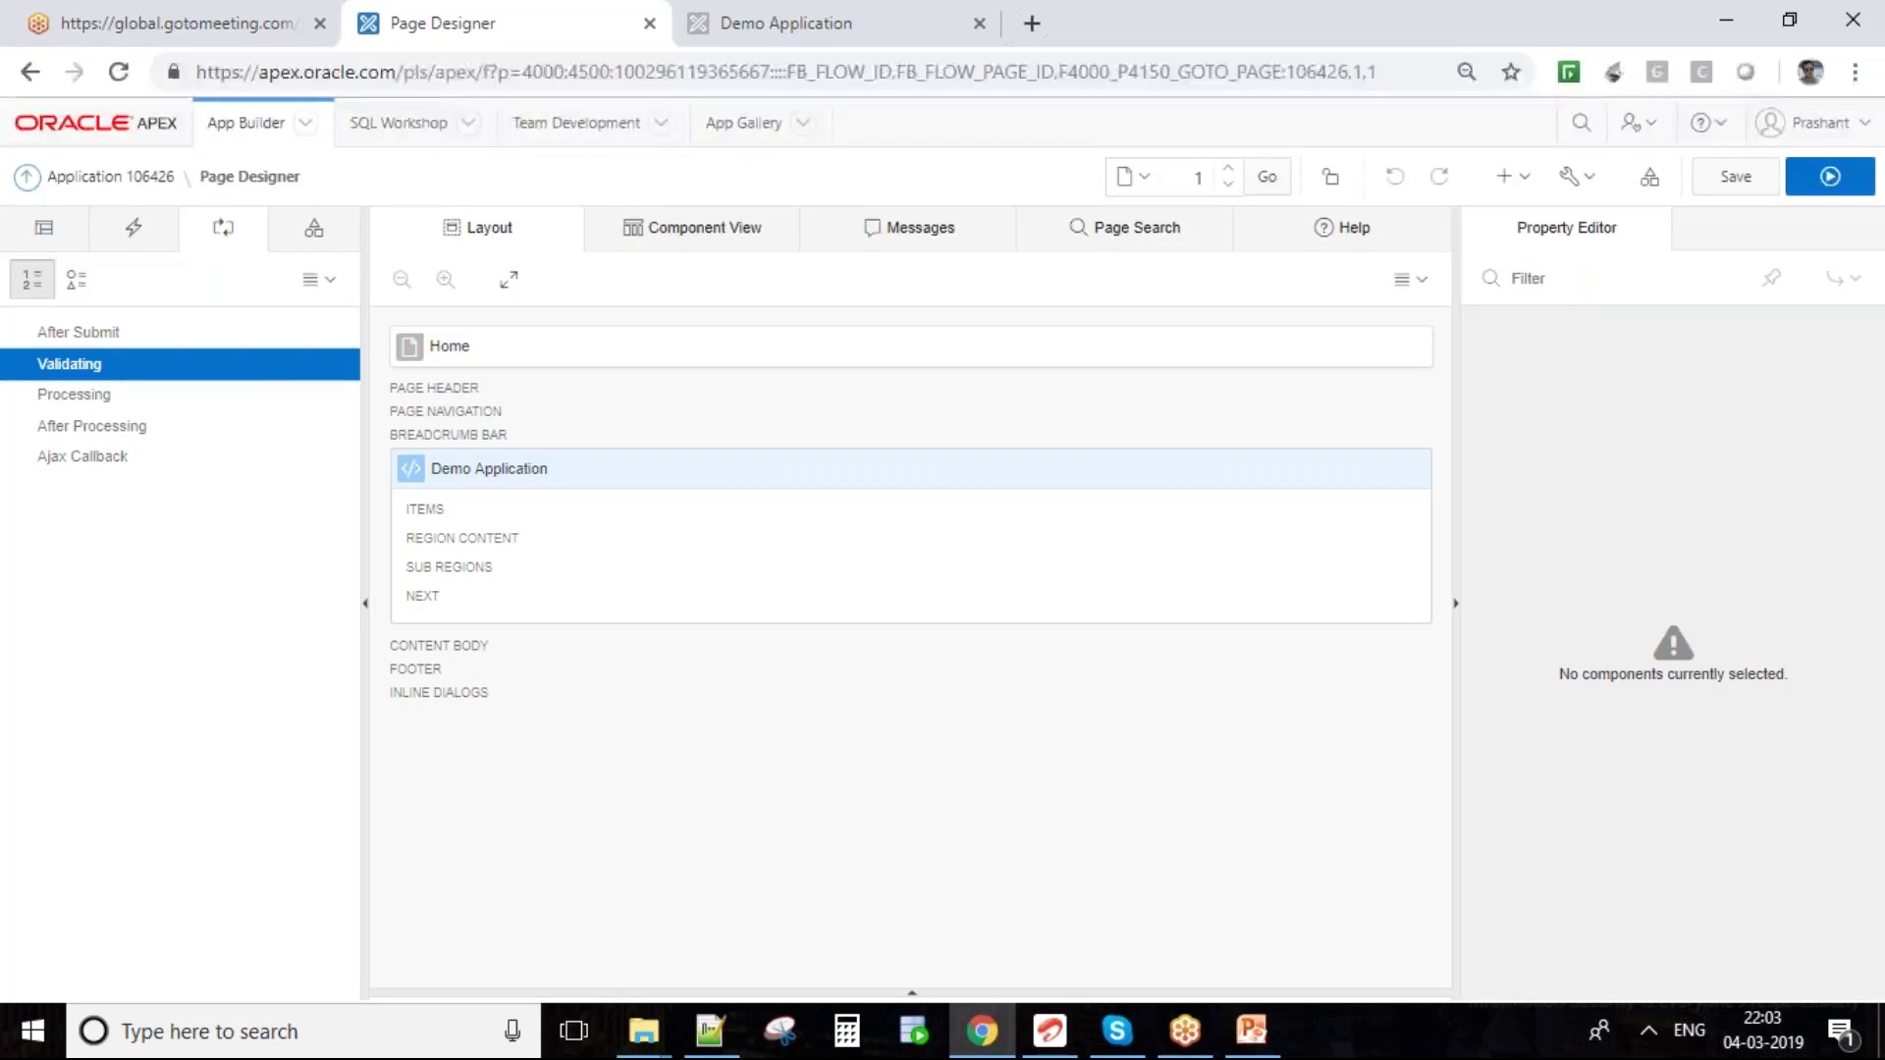
pyautogui.click(71, 396)
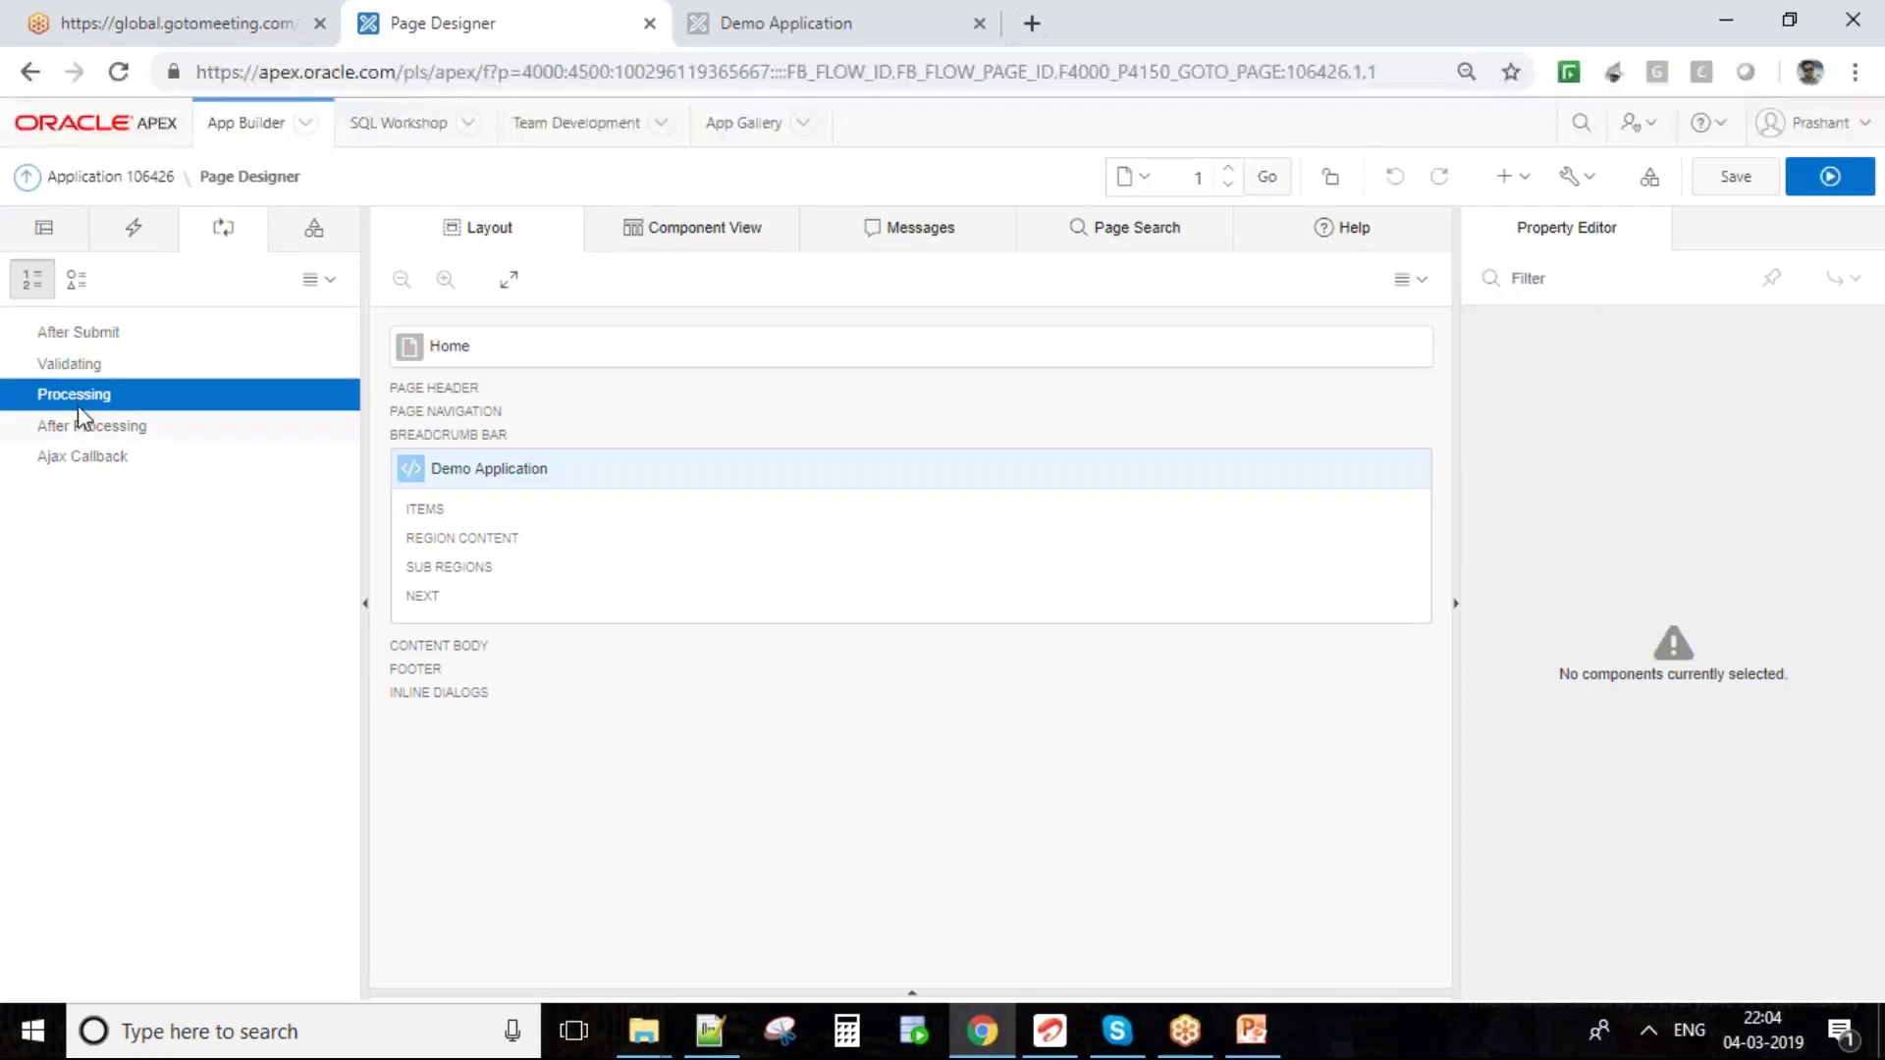
pyautogui.click(102, 436)
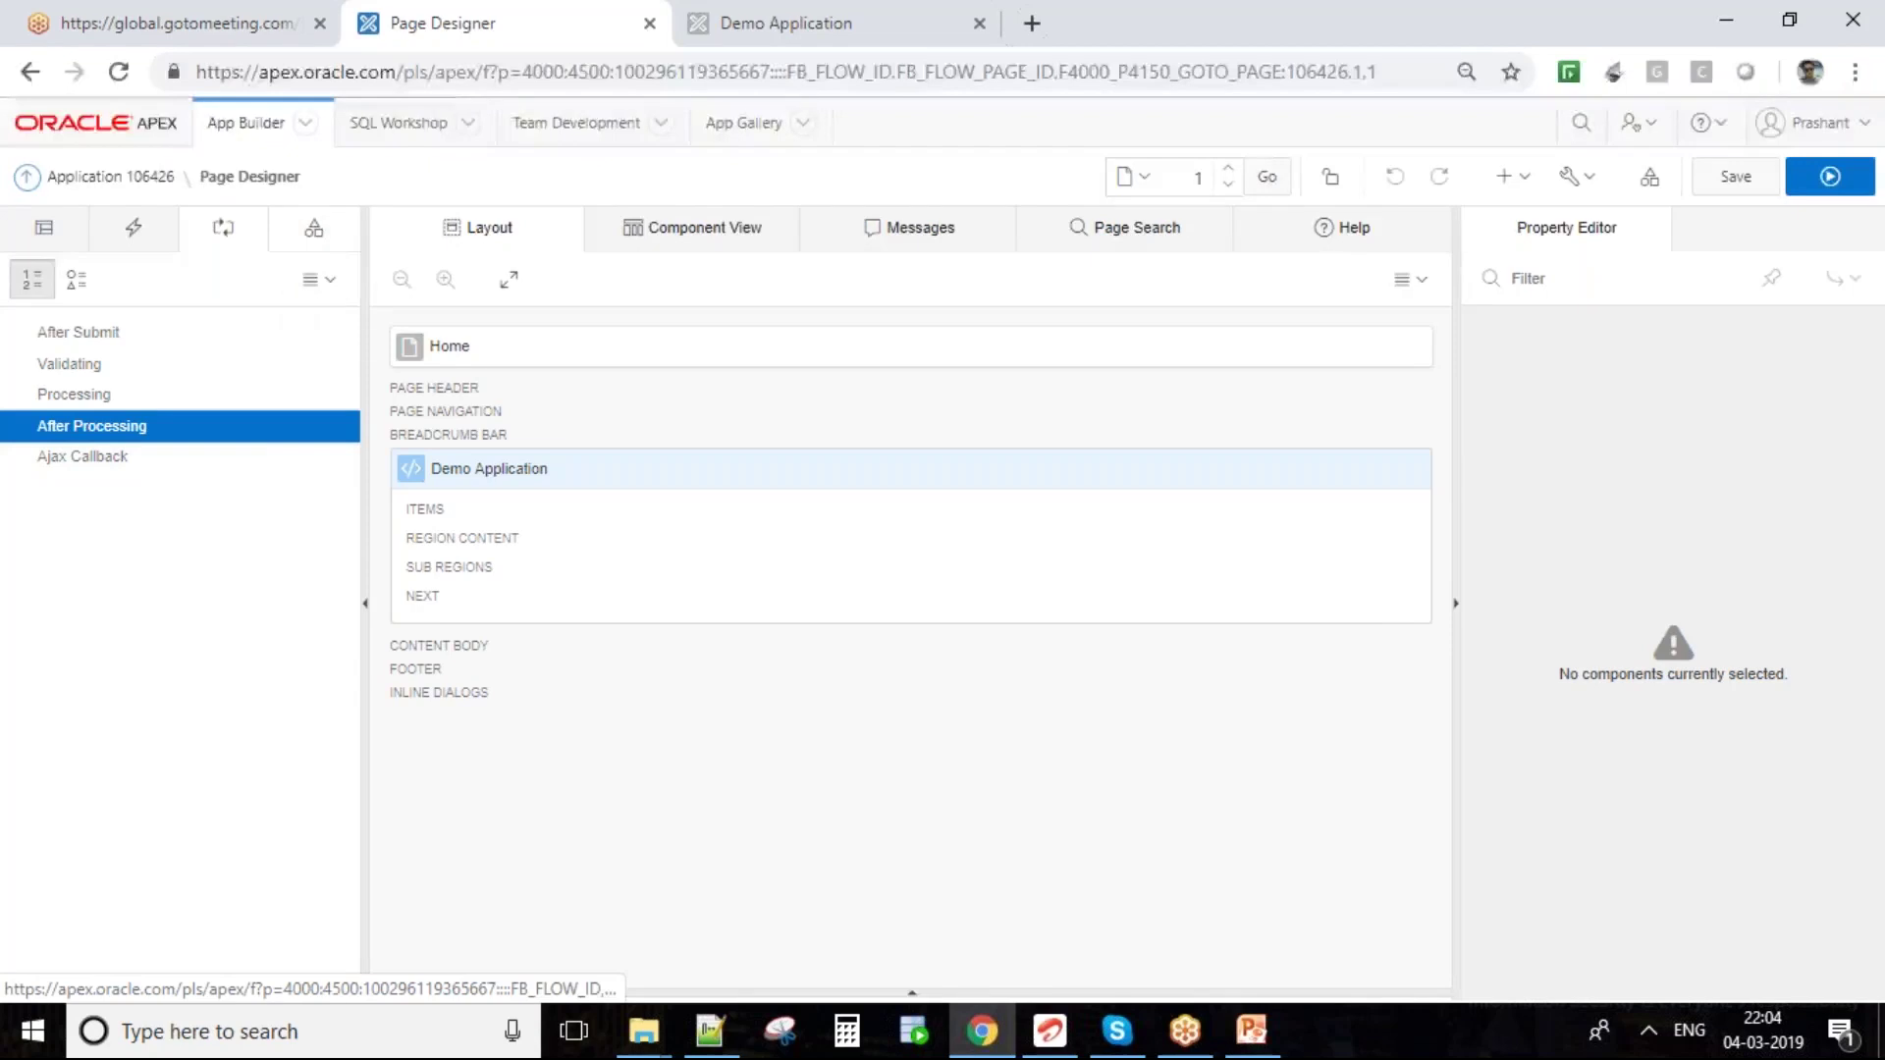
# - View Page 1's shared components alongside the page layout
pyautogui.click(313, 227)
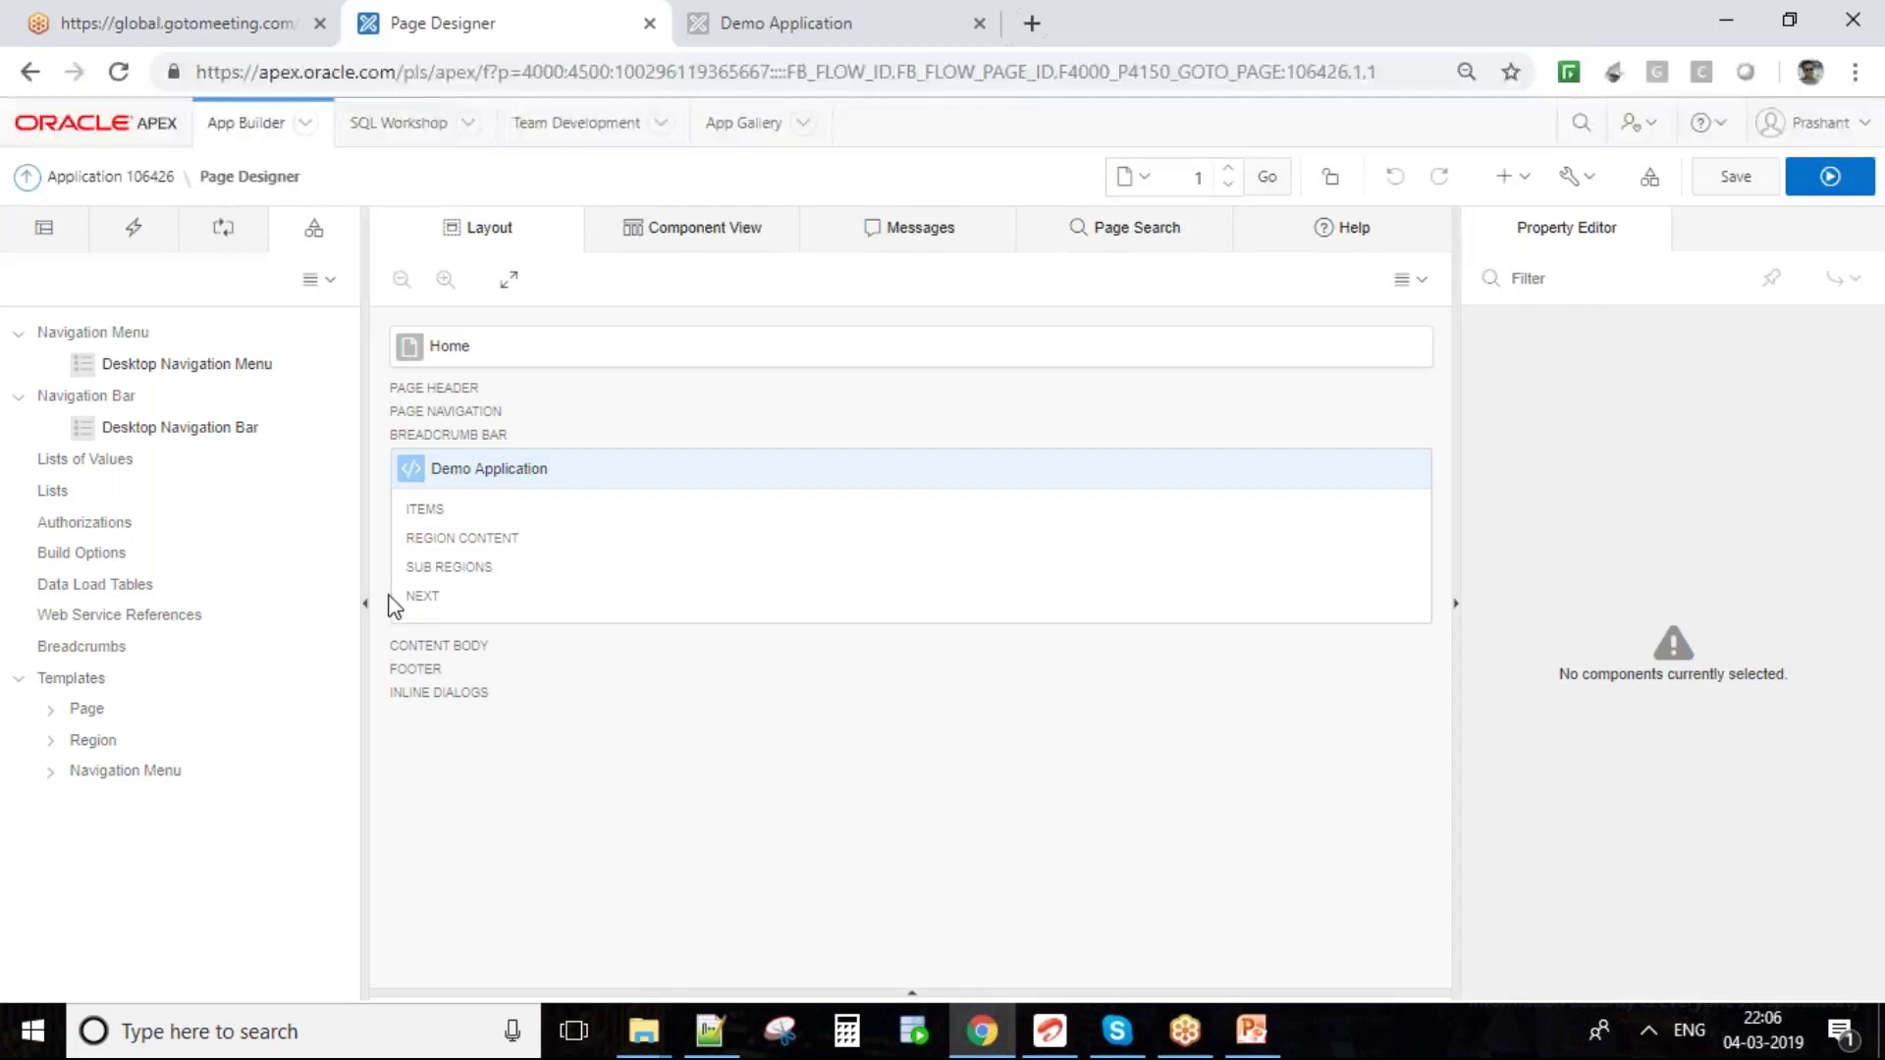
pyautogui.click(467, 646)
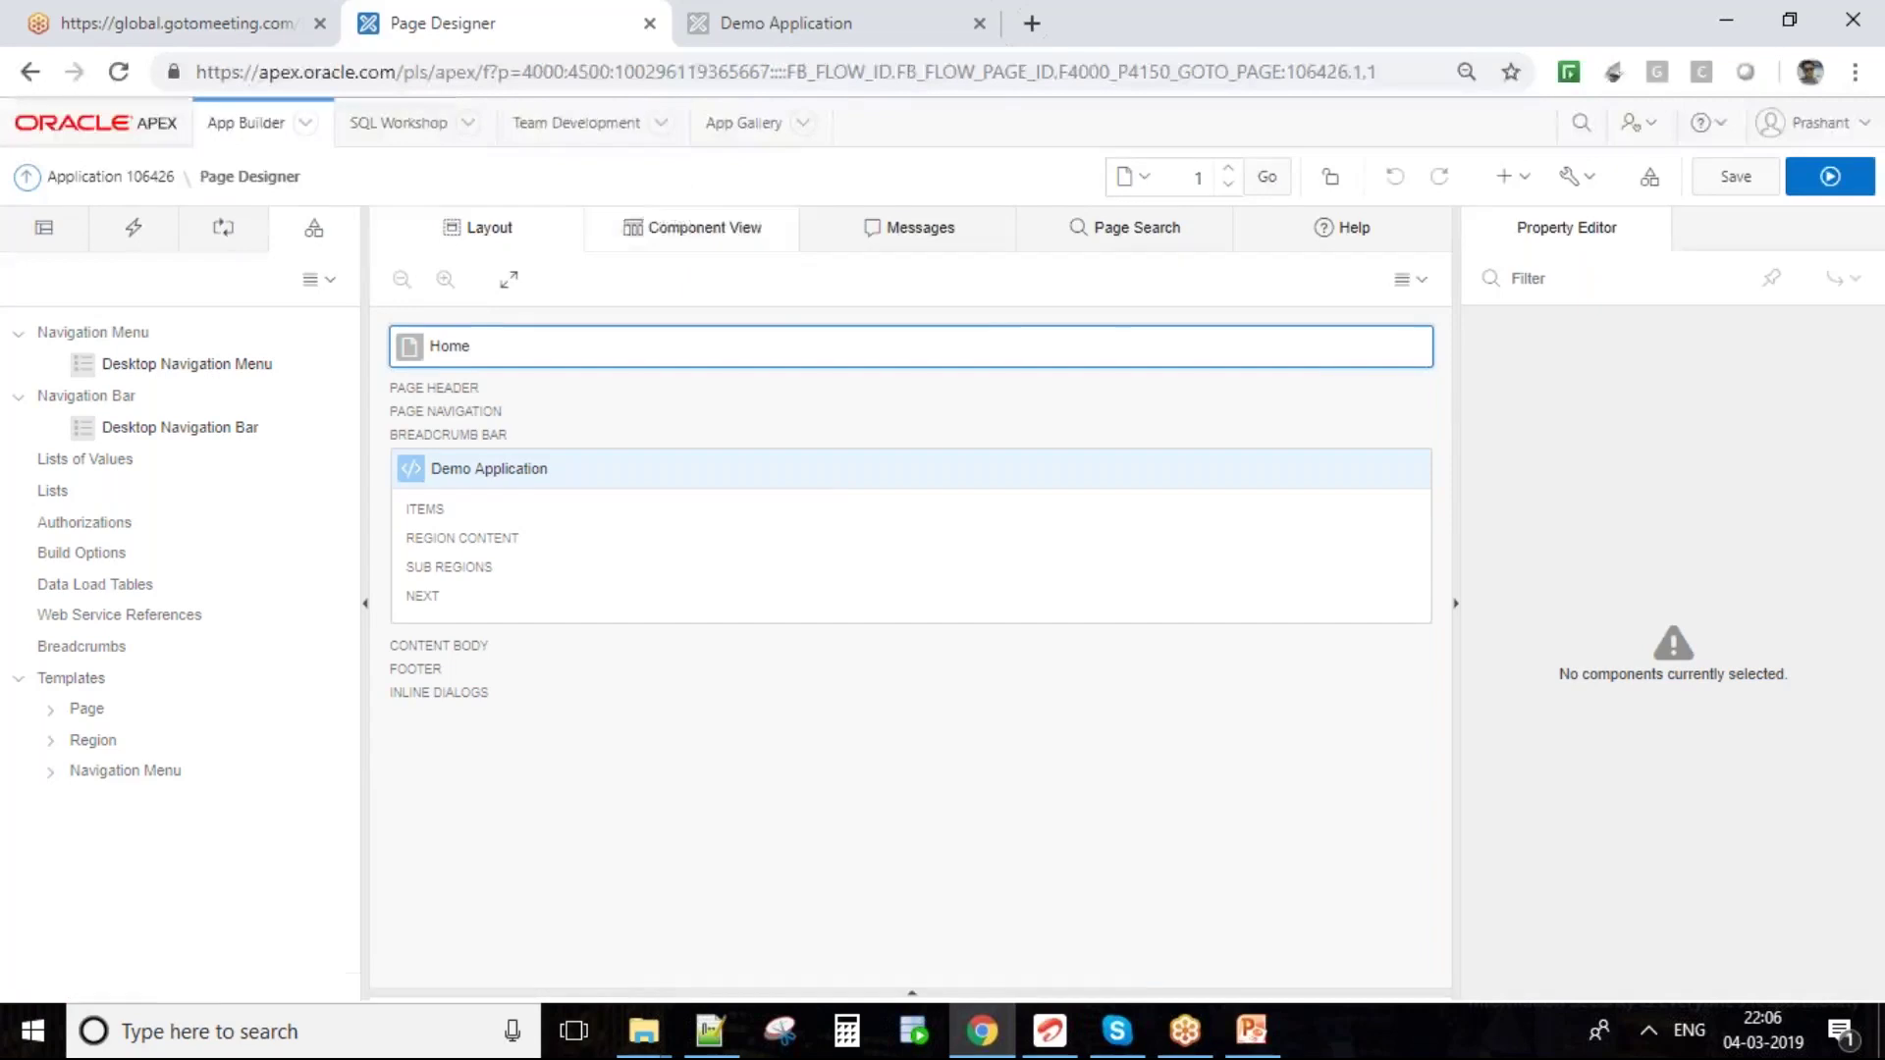
# - View Page 1 in Component View, collapsing and restoring the Property Editor, and return to the Layout view
pyautogui.click(674, 227)
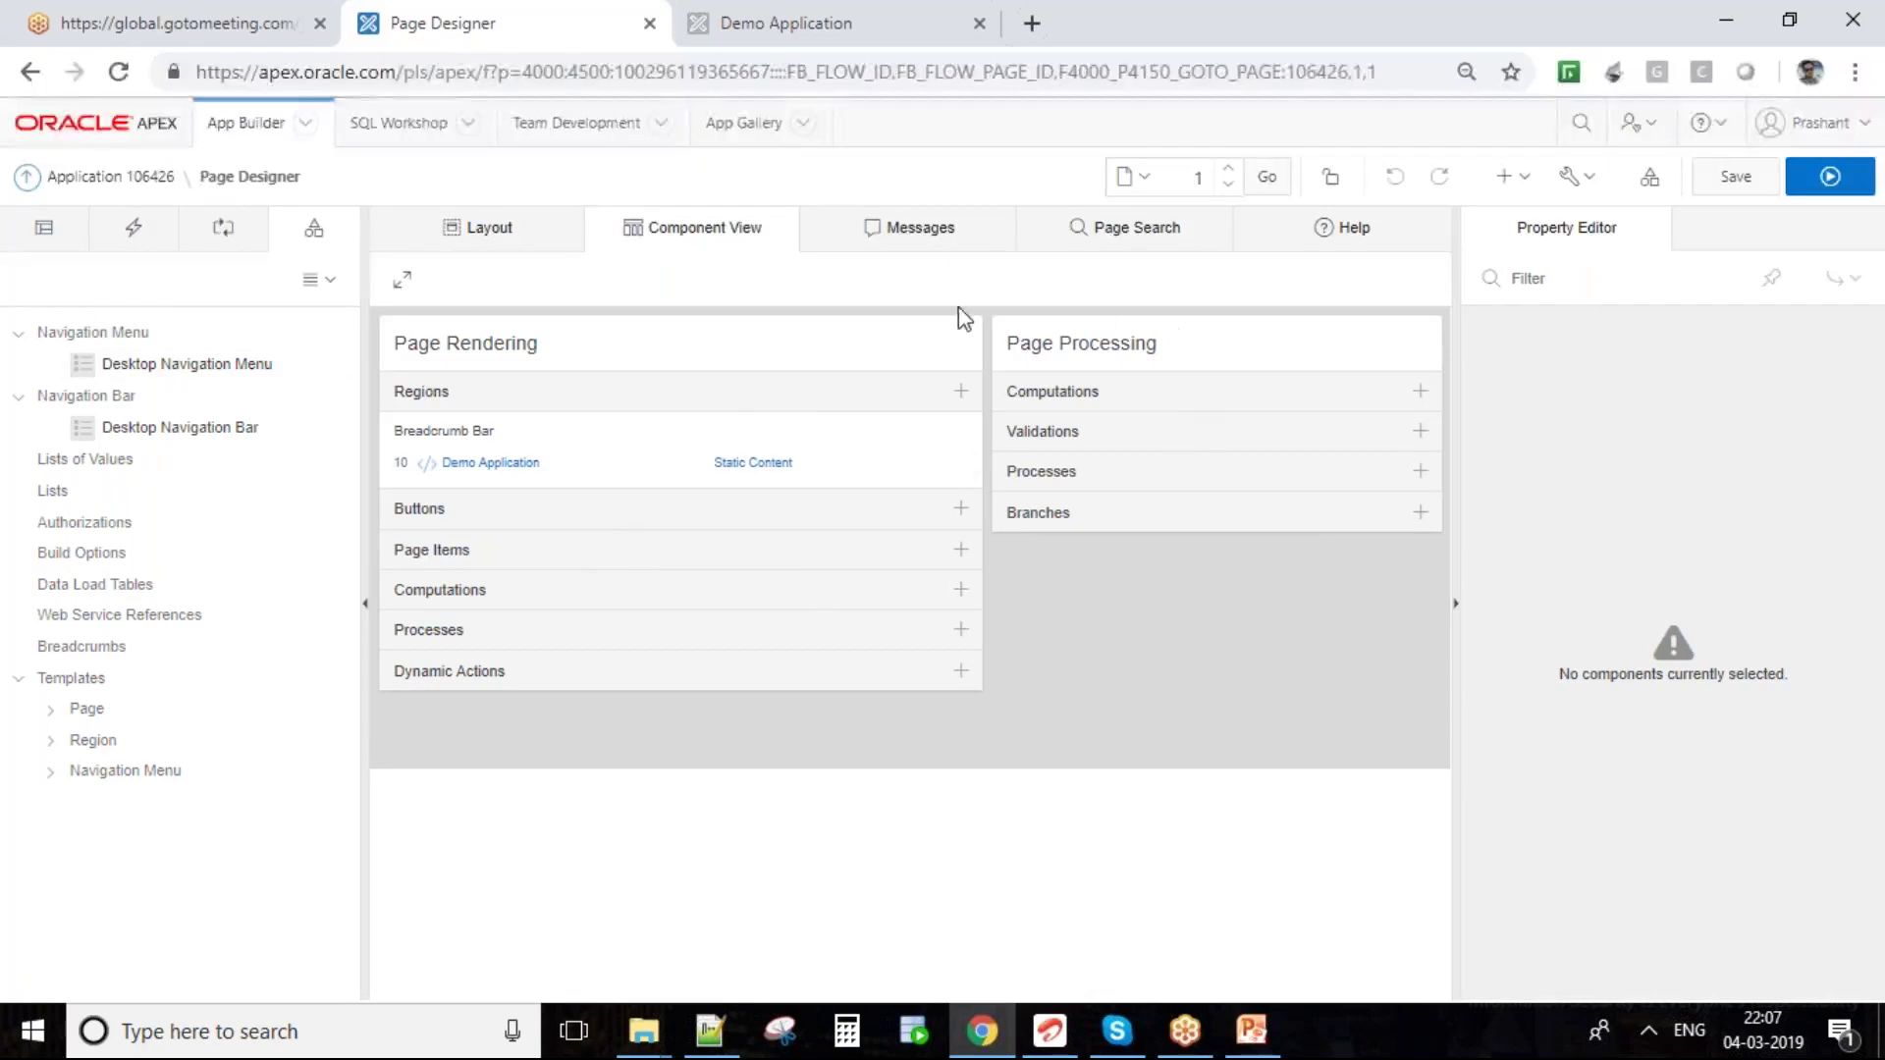
pyautogui.click(1459, 610)
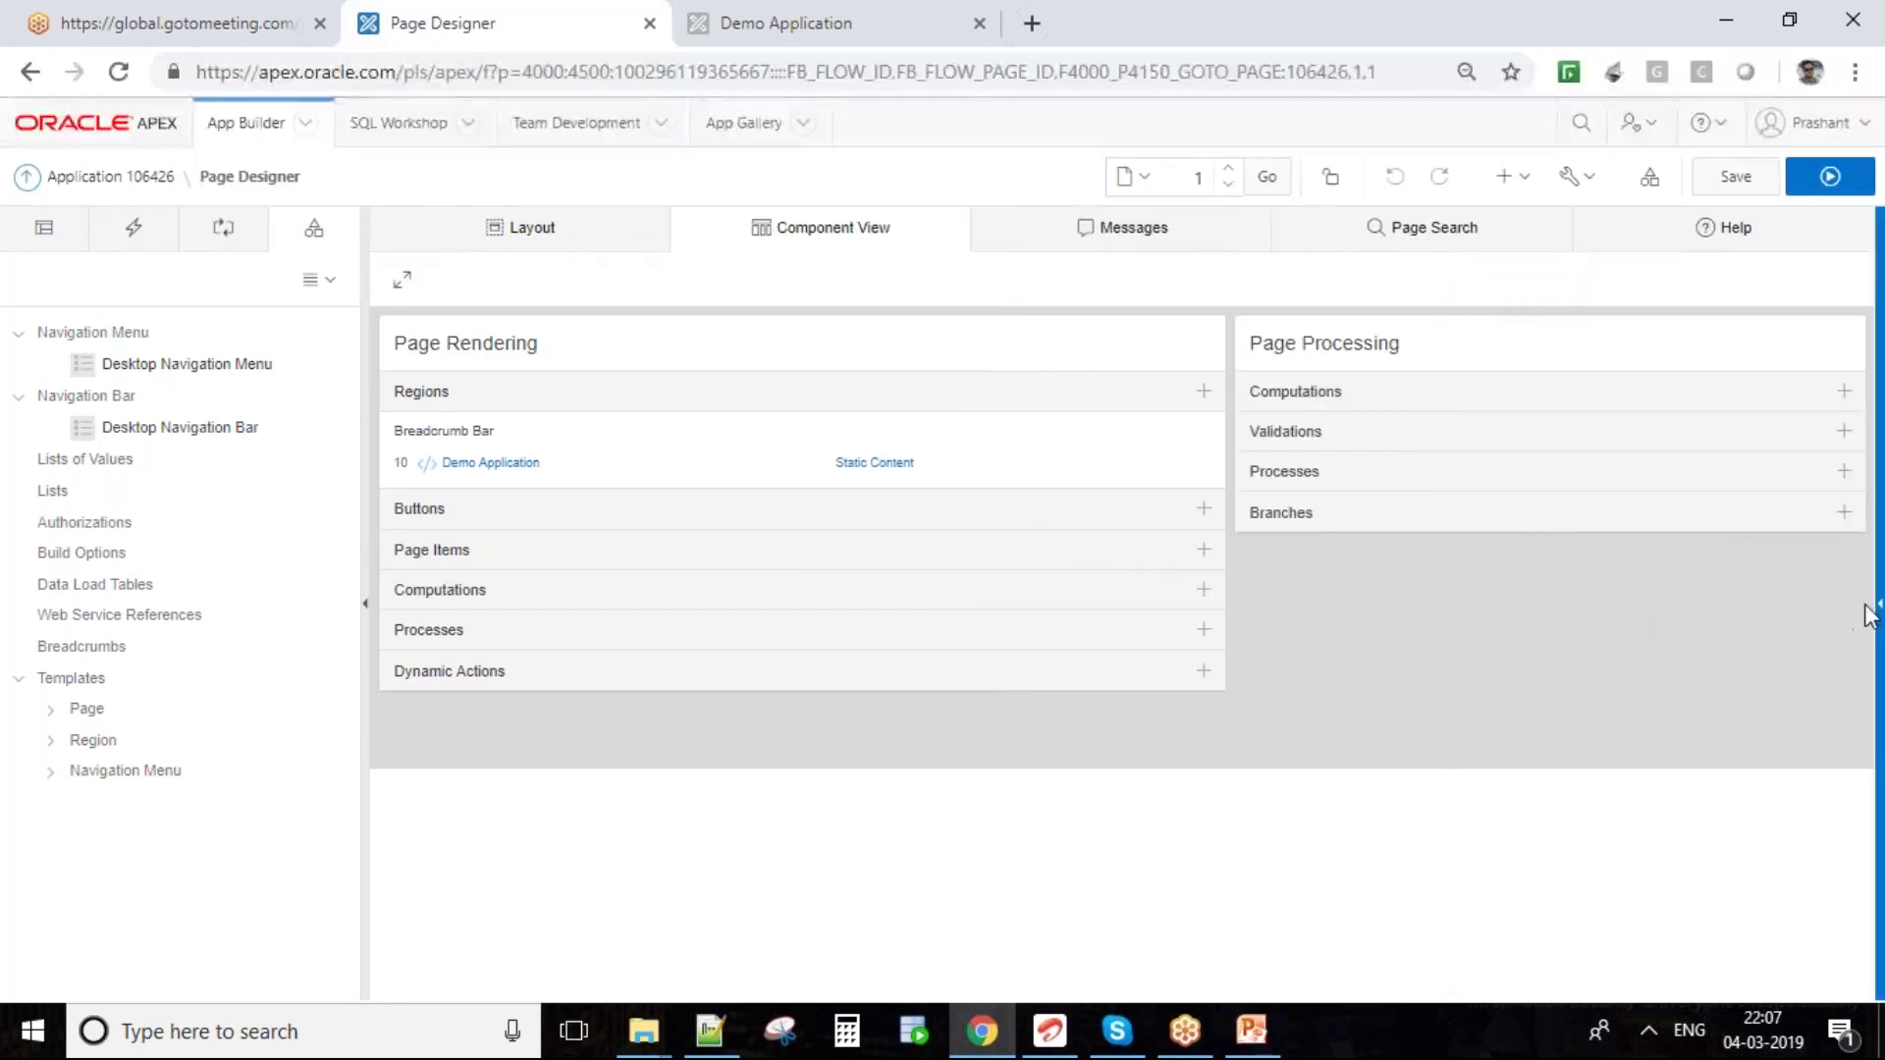
pyautogui.click(1878, 611)
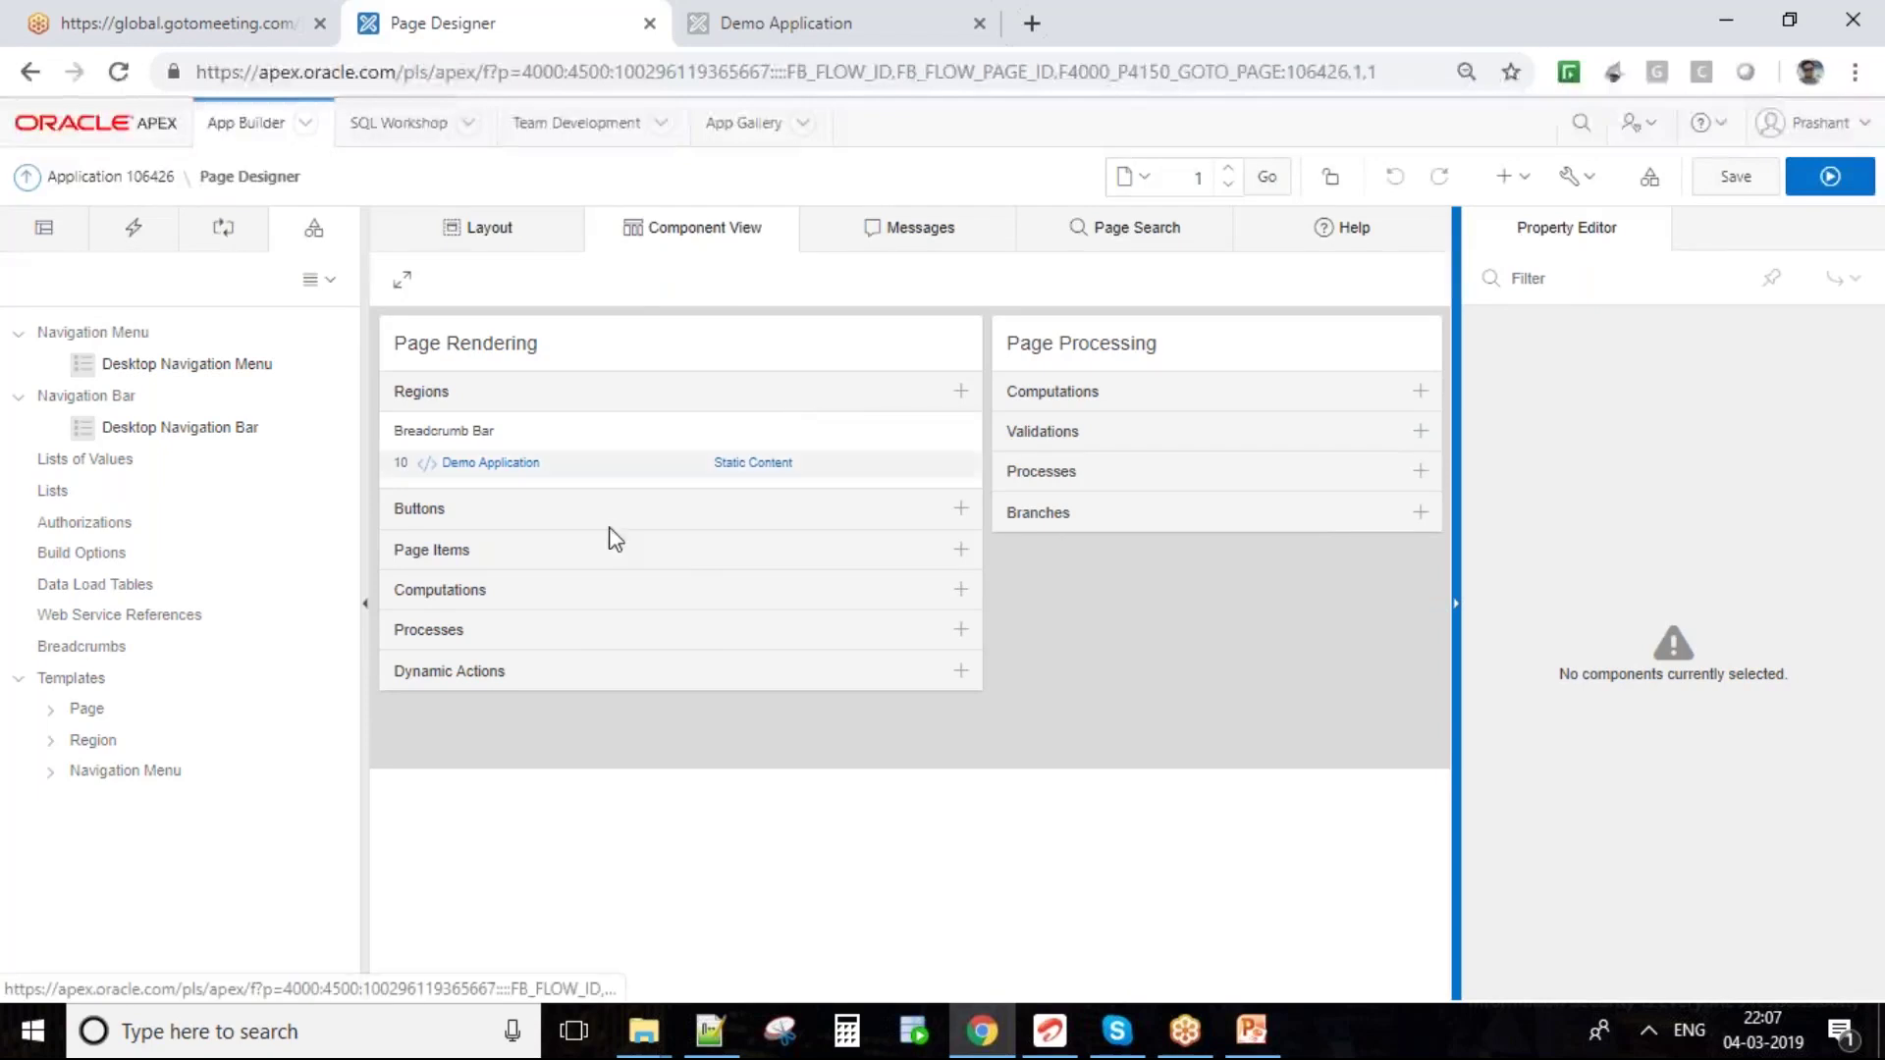
pyautogui.click(439, 245)
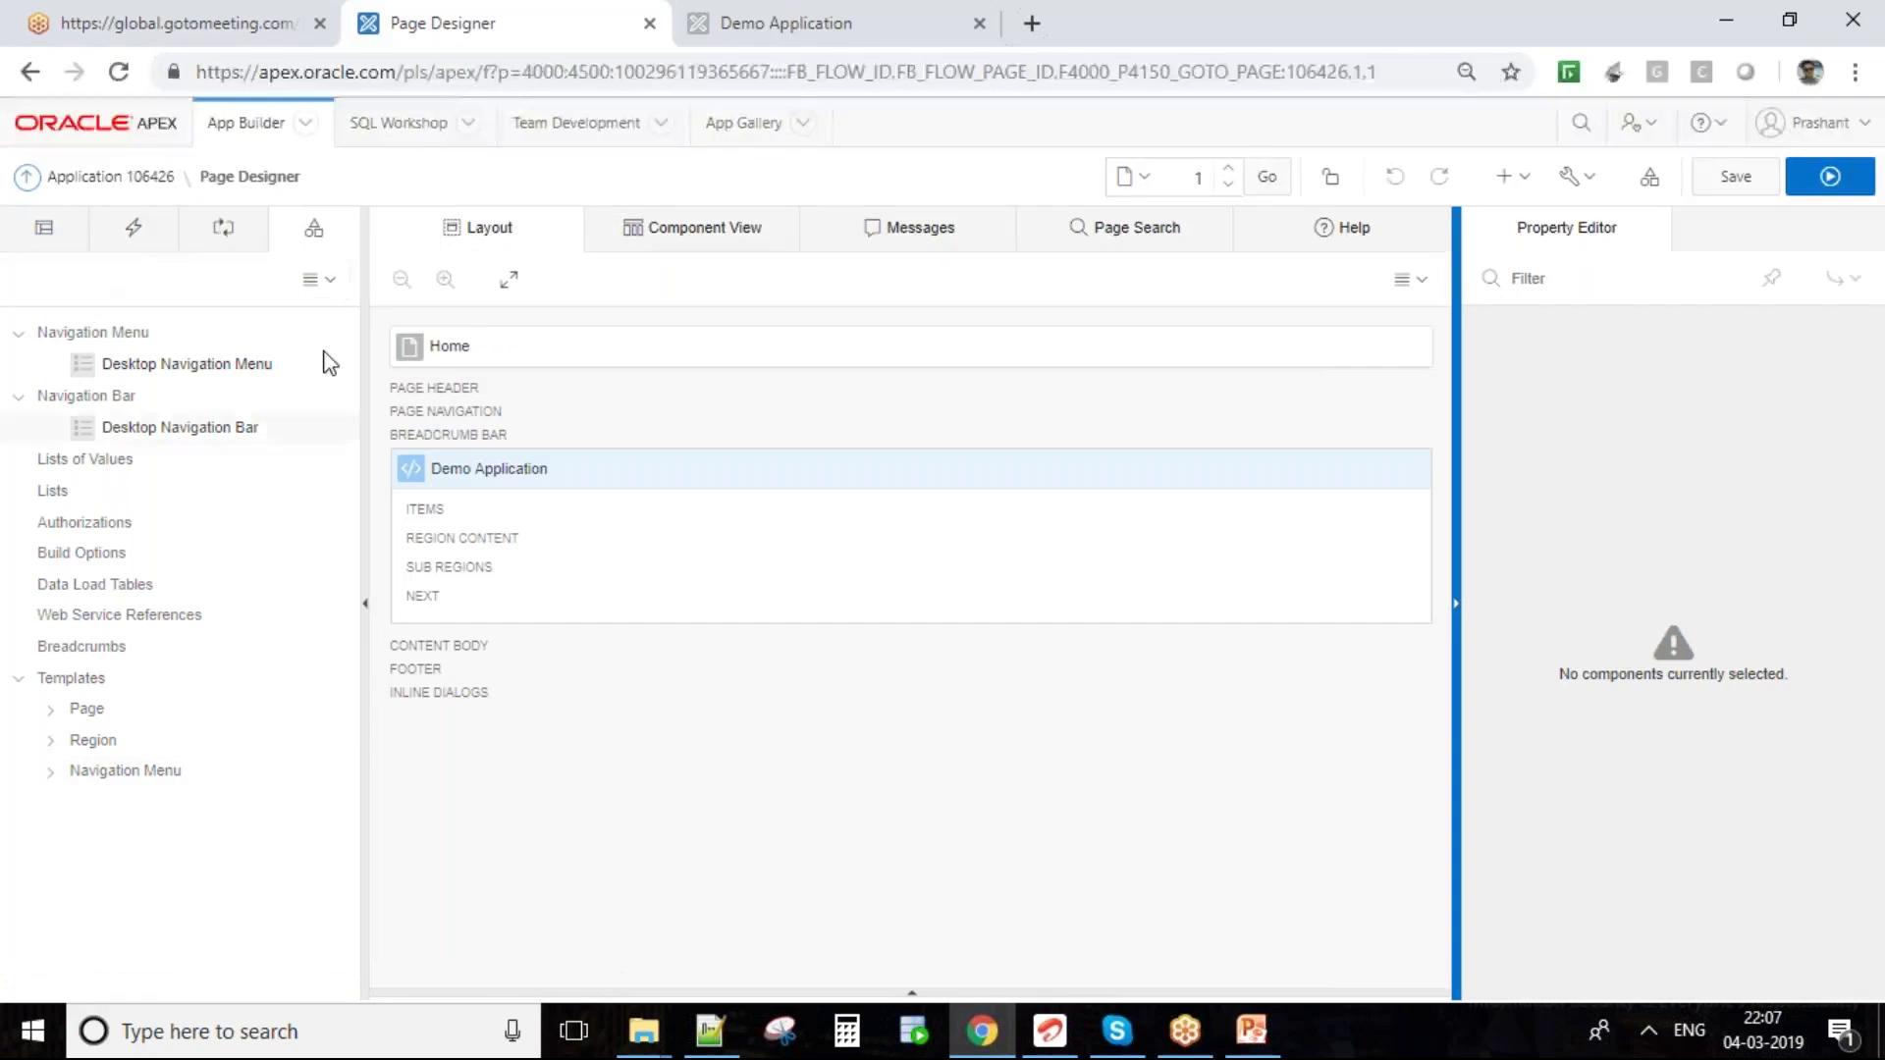
# - View Page Designer's Messages and Page Search options, and open and dismiss the global search
pyautogui.click(850, 235)
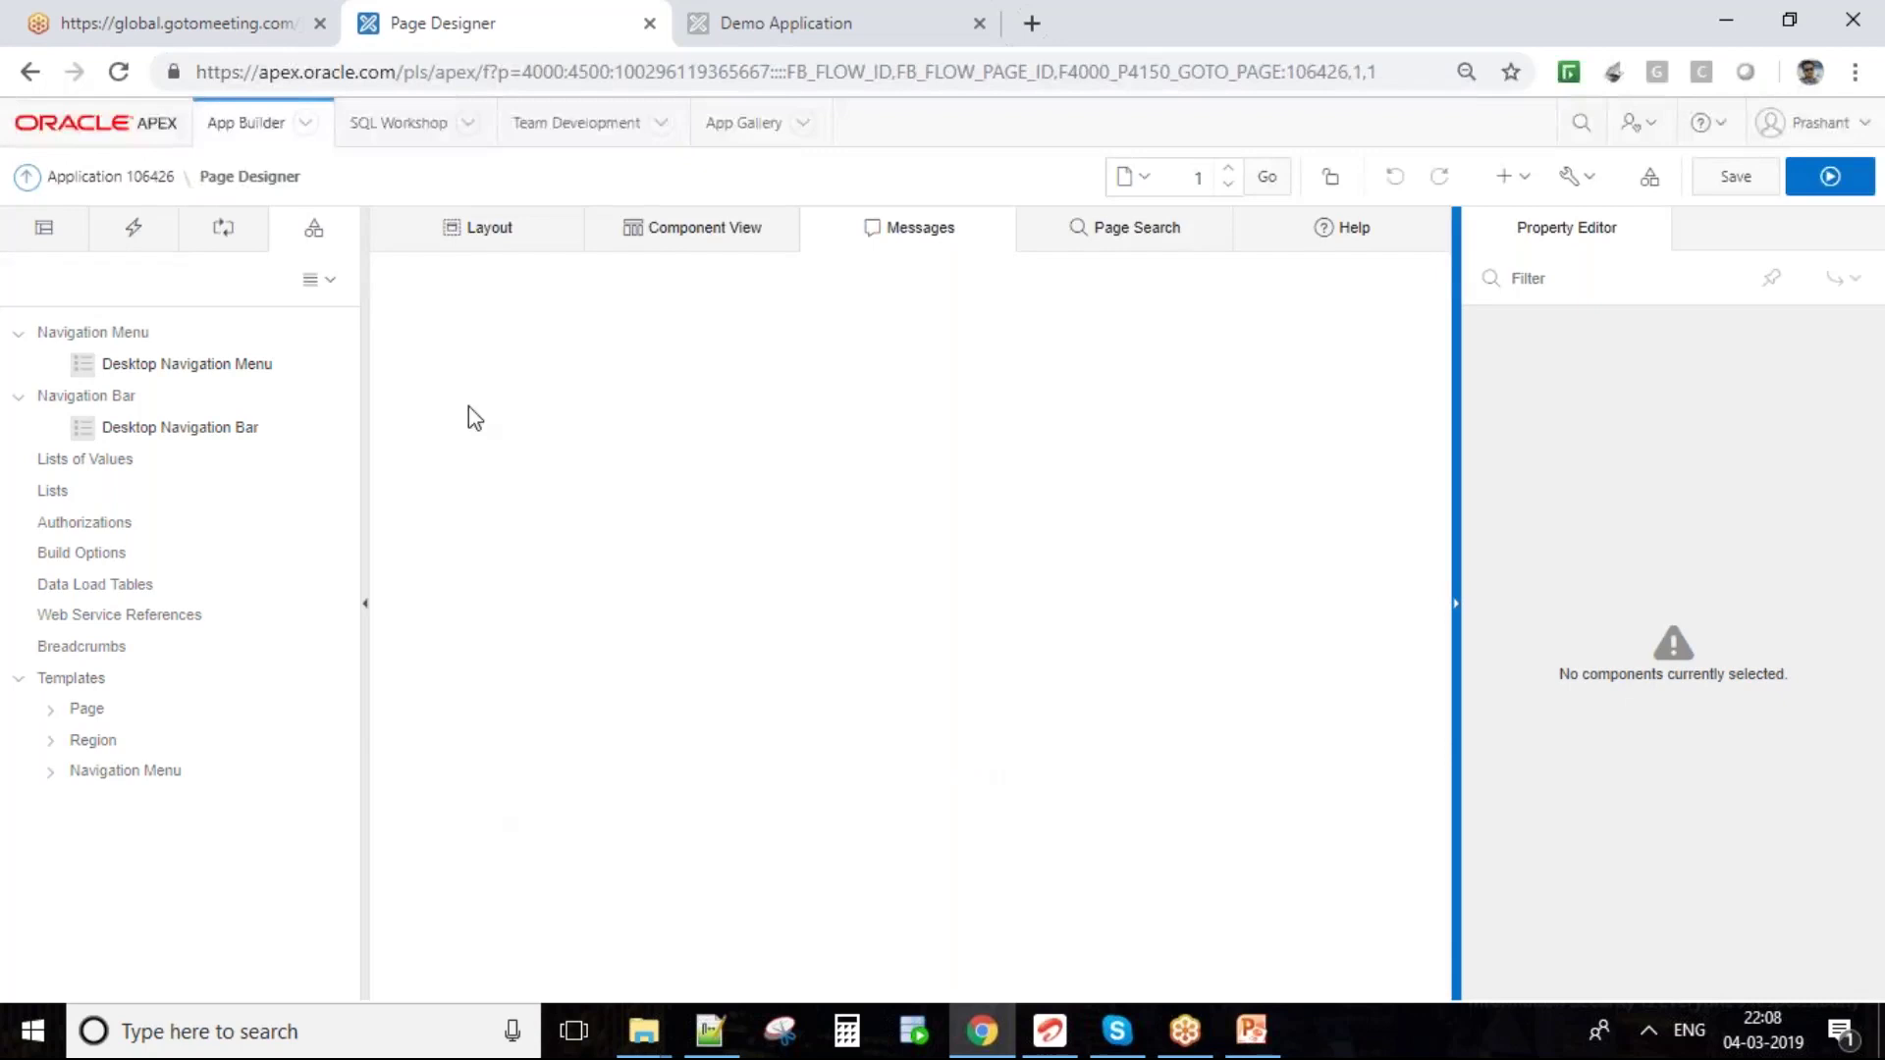
pyautogui.click(1136, 228)
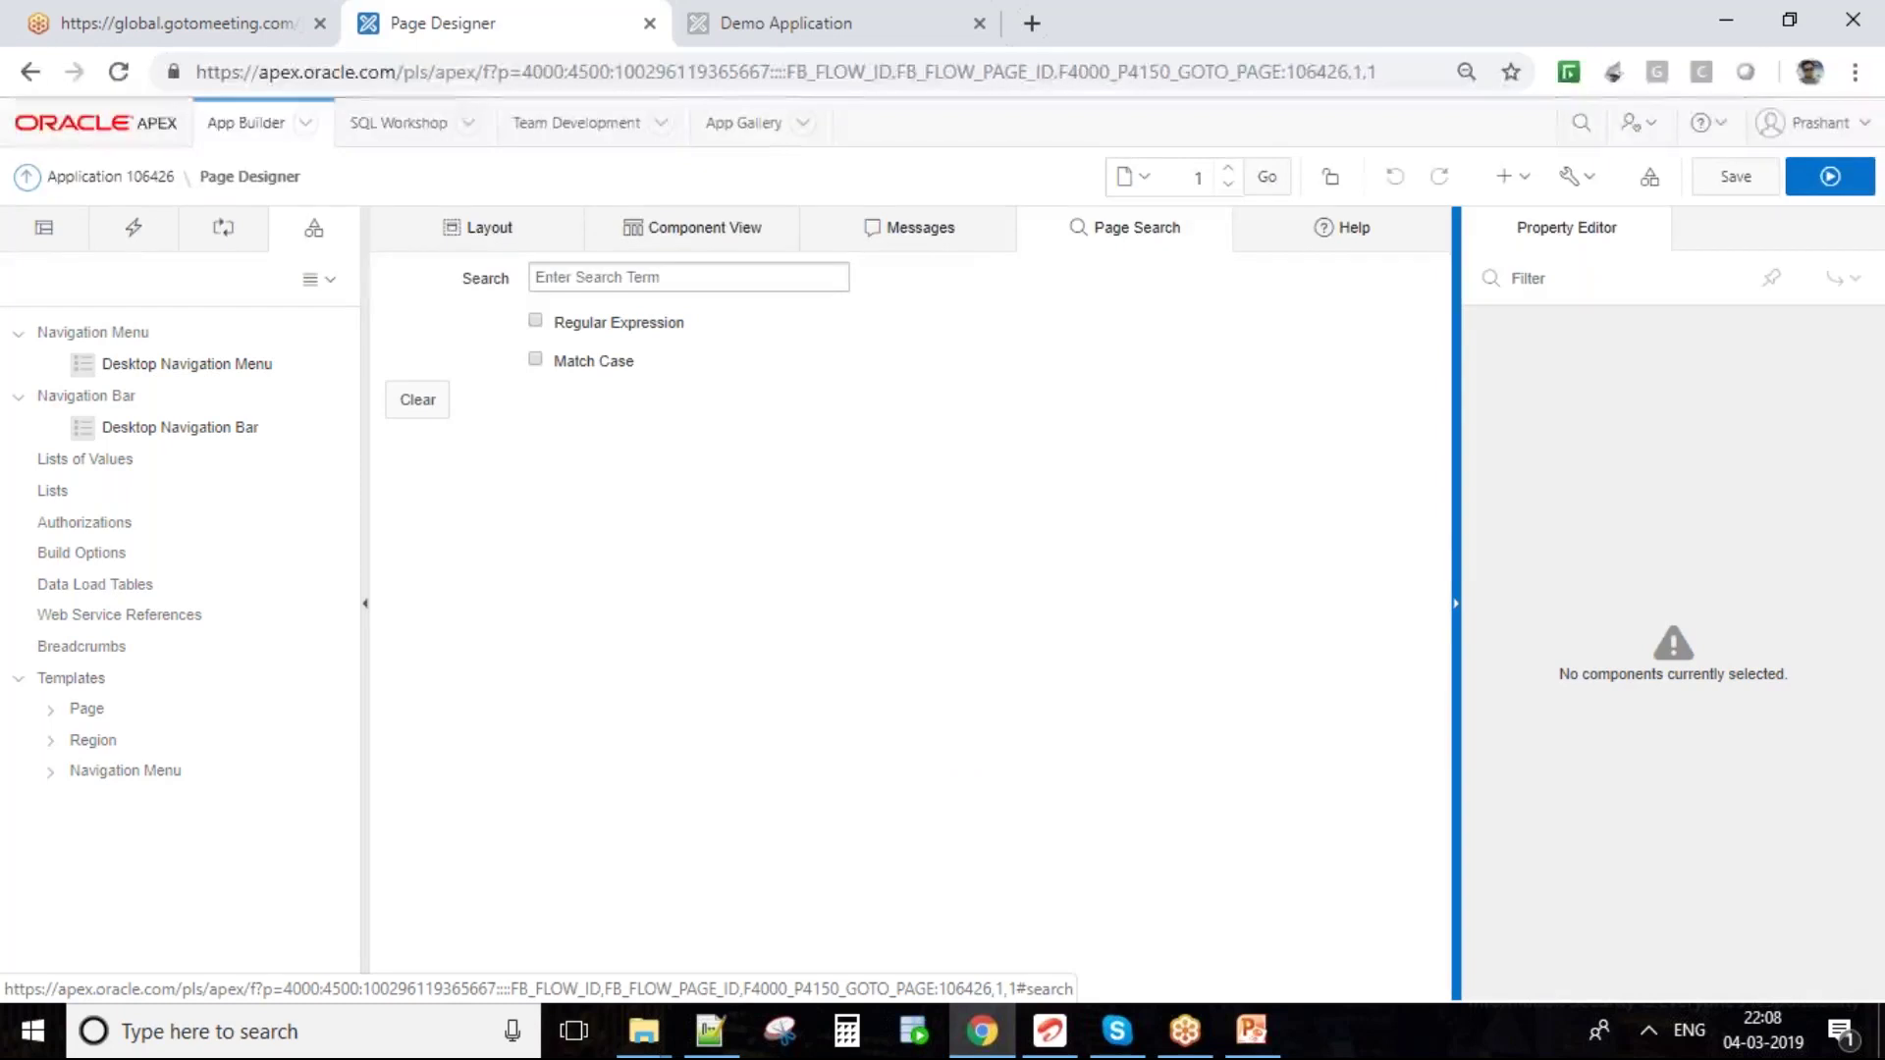
pyautogui.click(657, 285)
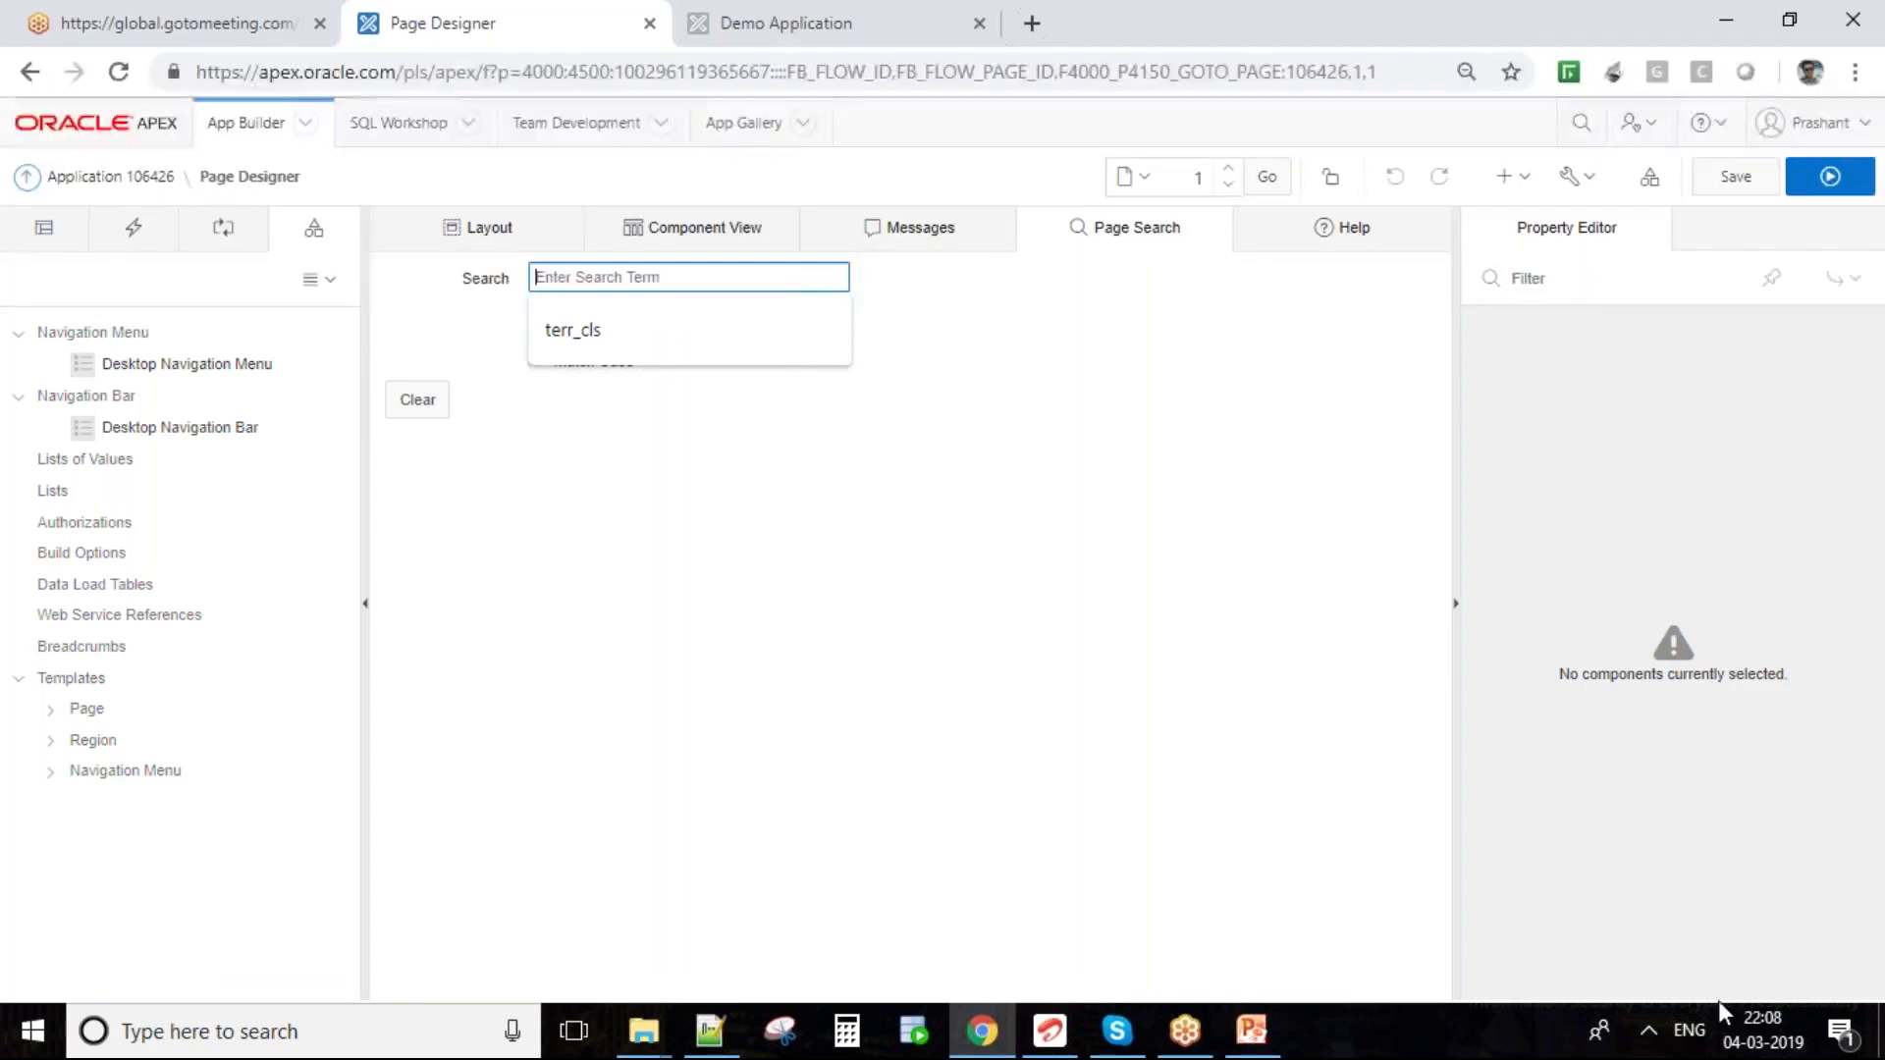
pyautogui.click(1577, 133)
pyautogui.click(1579, 128)
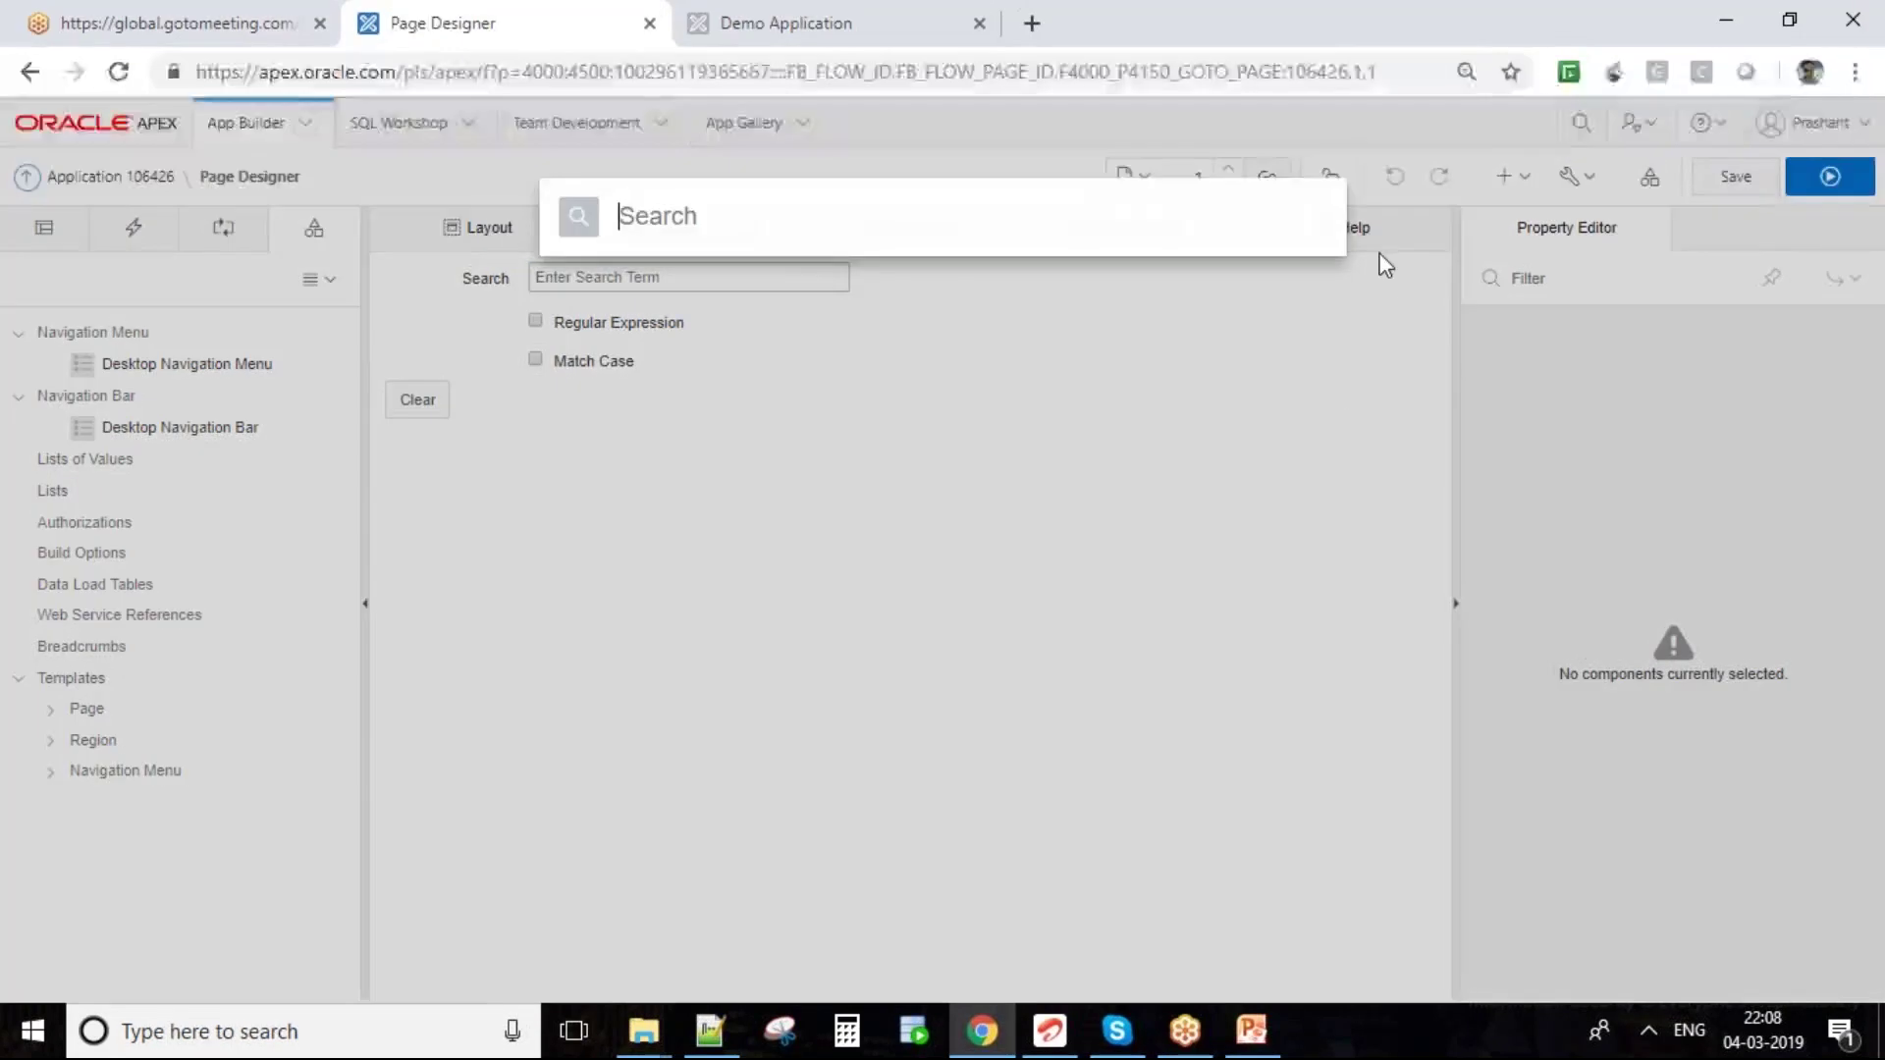
pyautogui.press('Escape')
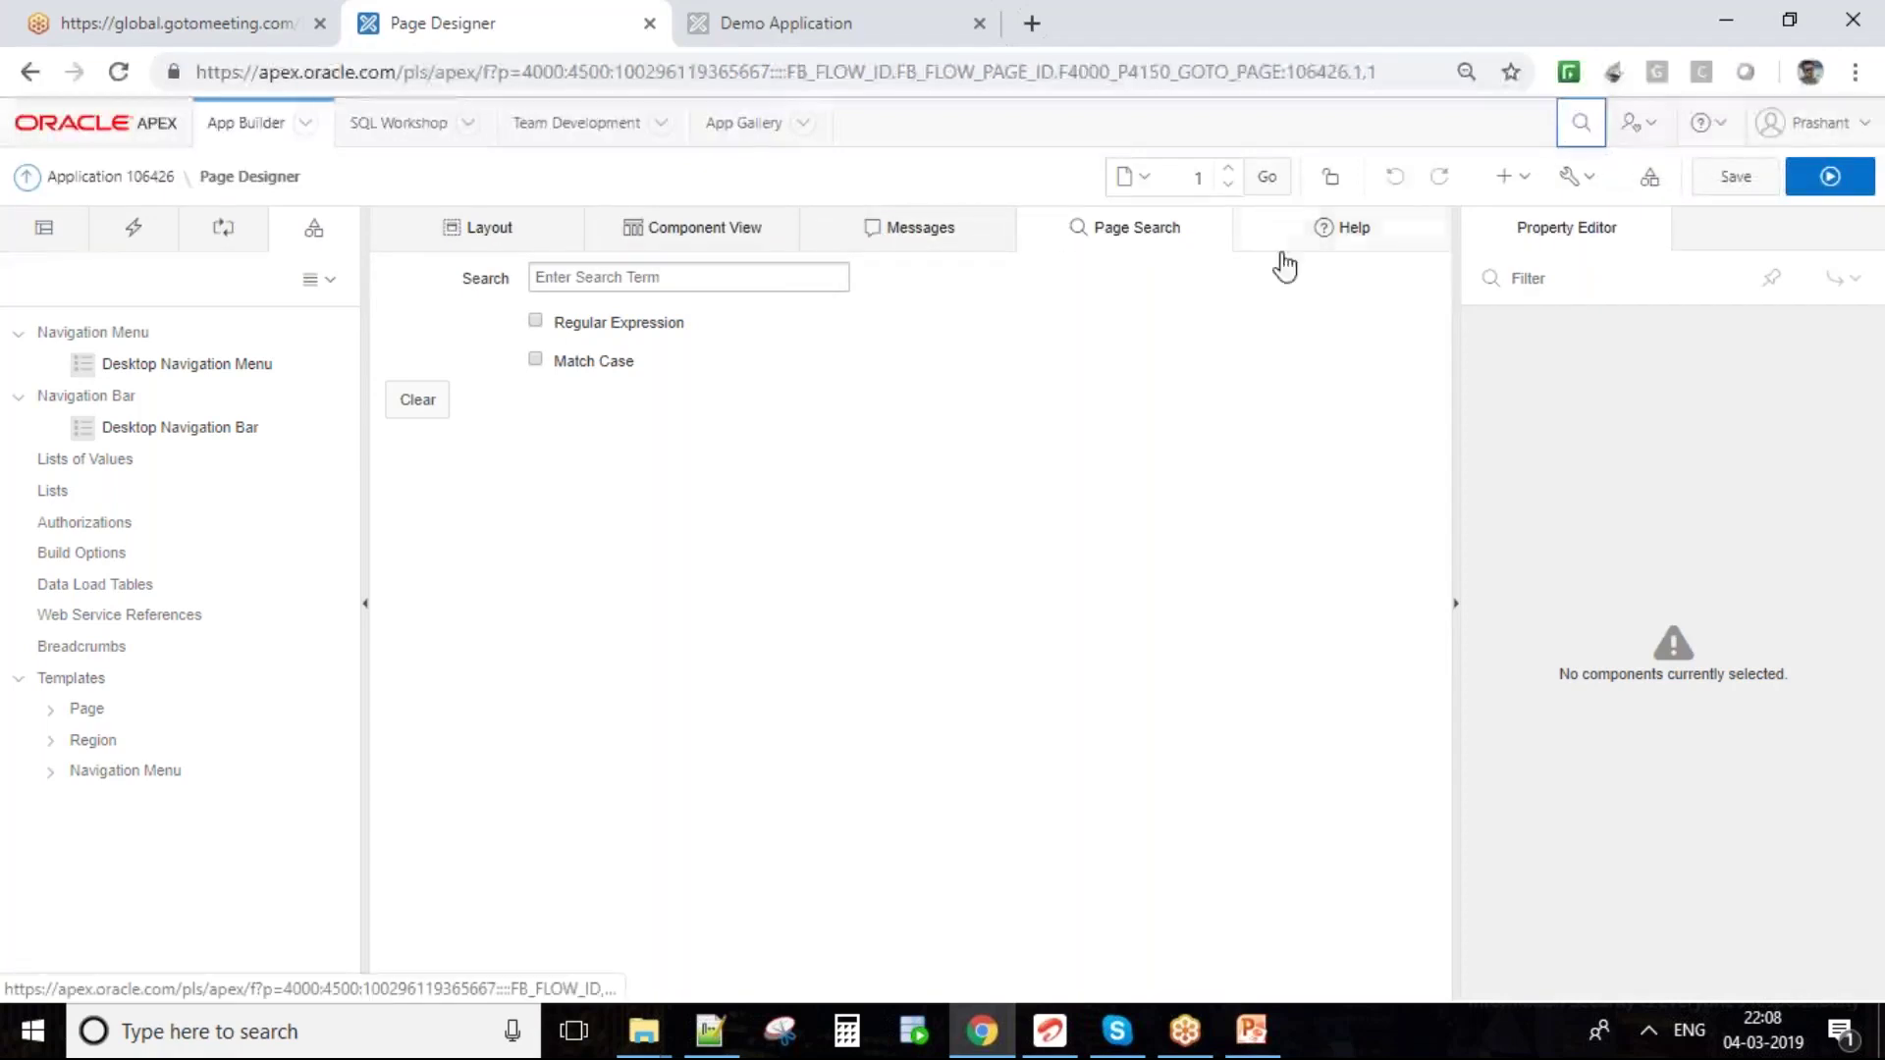
# - View the Page Designer help, and return to the Rendering tree with Post-Rendering collapsed
pyautogui.click(1327, 257)
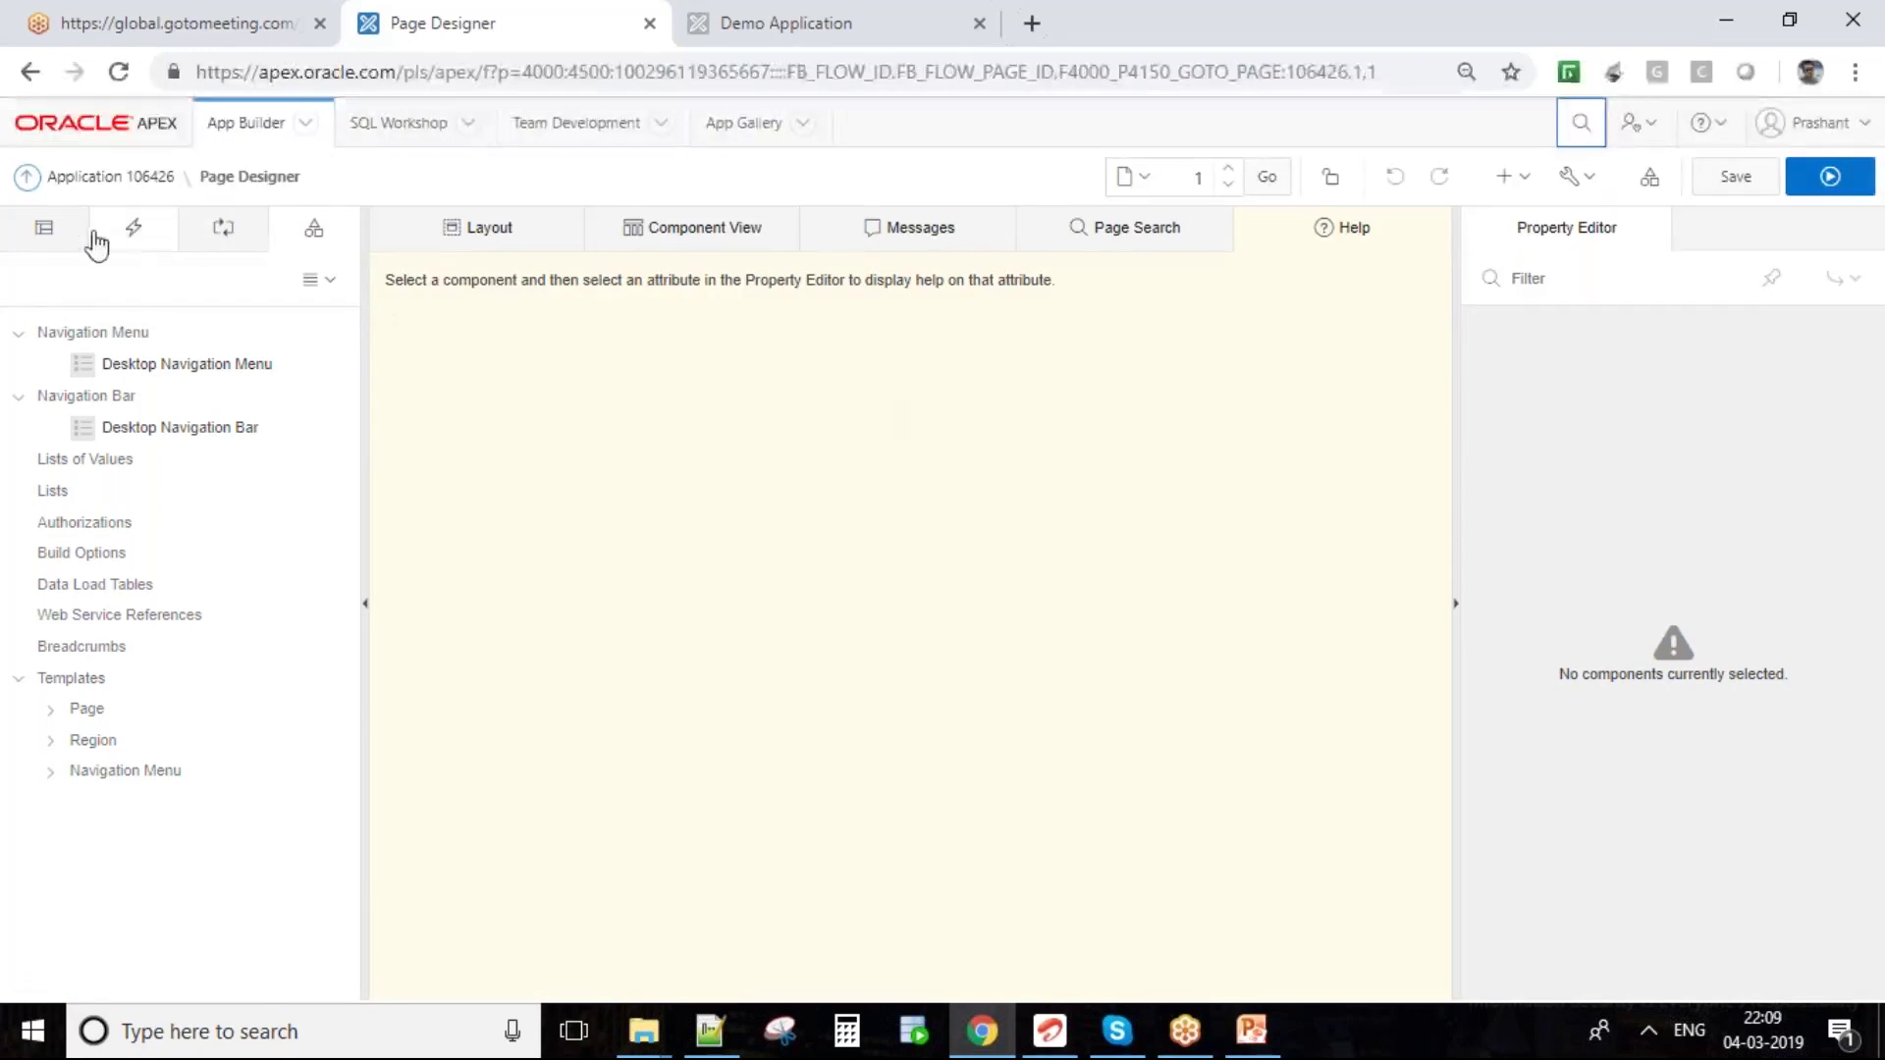
pyautogui.click(61, 233)
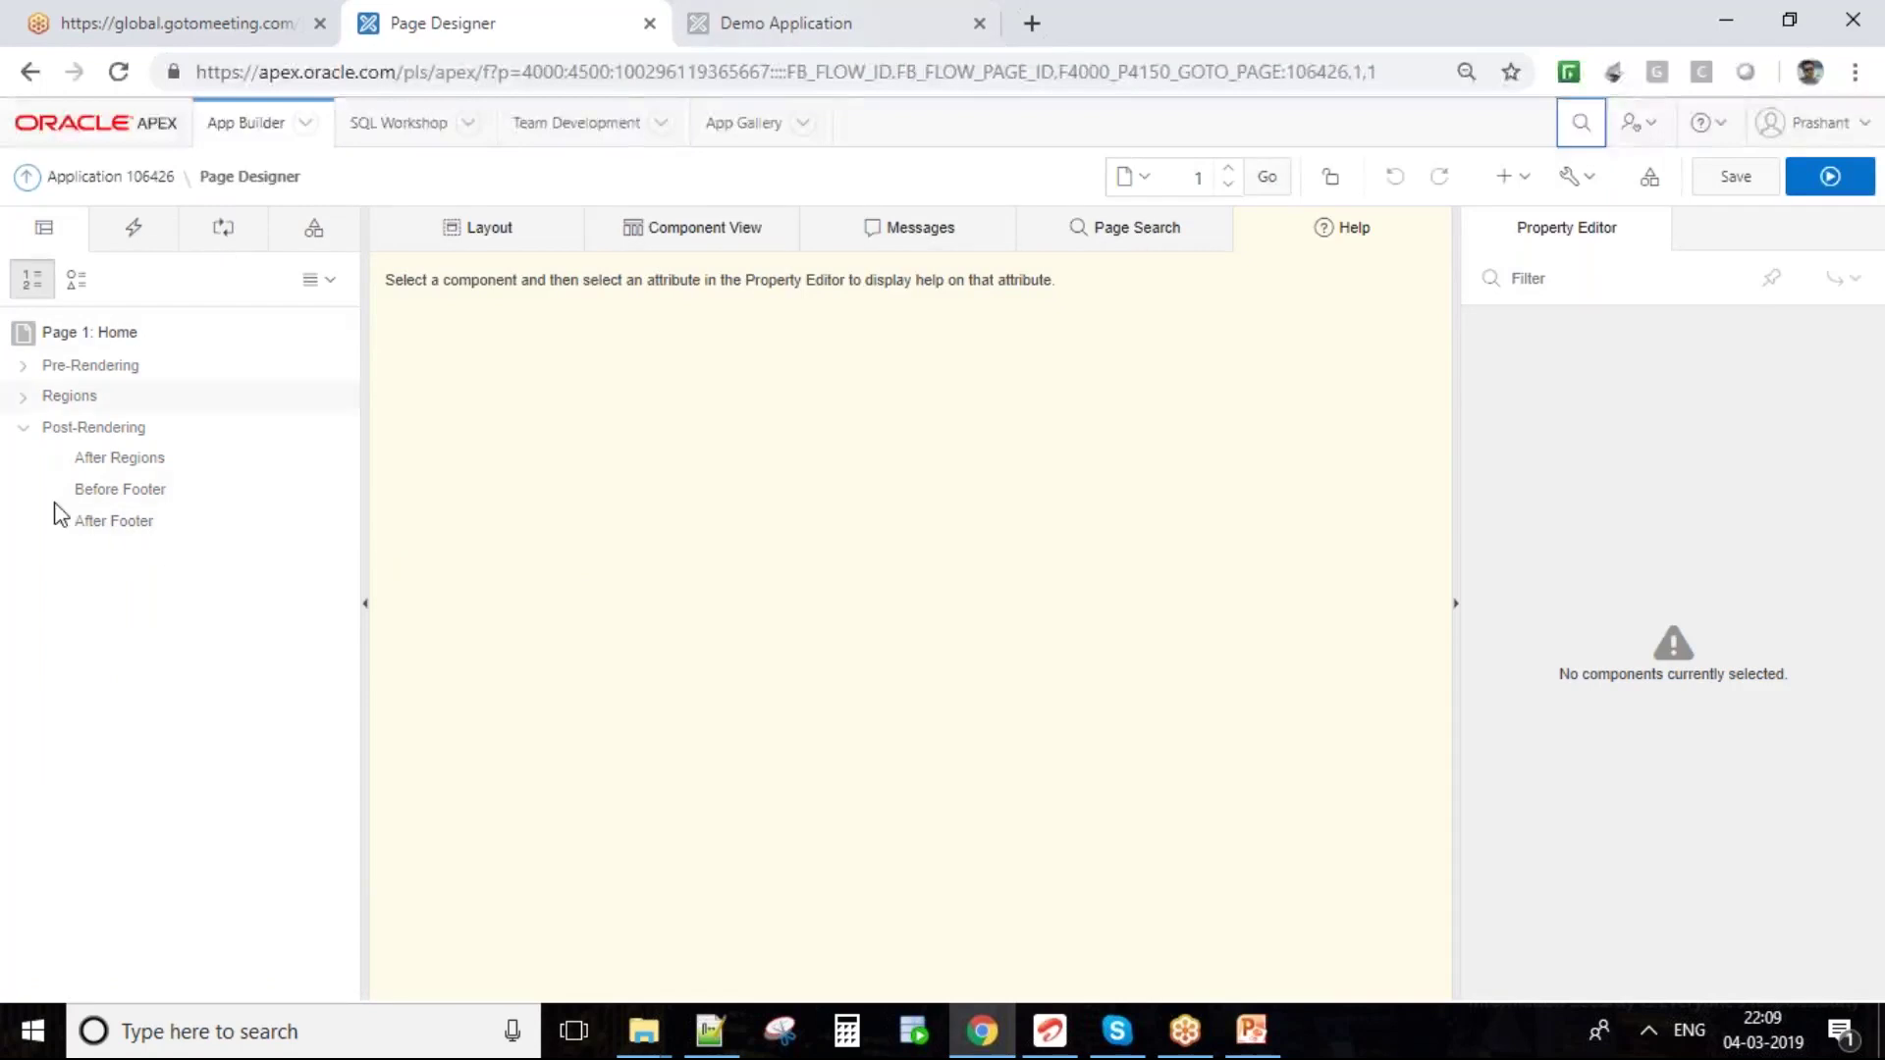
pyautogui.click(22, 429)
pyautogui.click(18, 432)
pyautogui.click(19, 434)
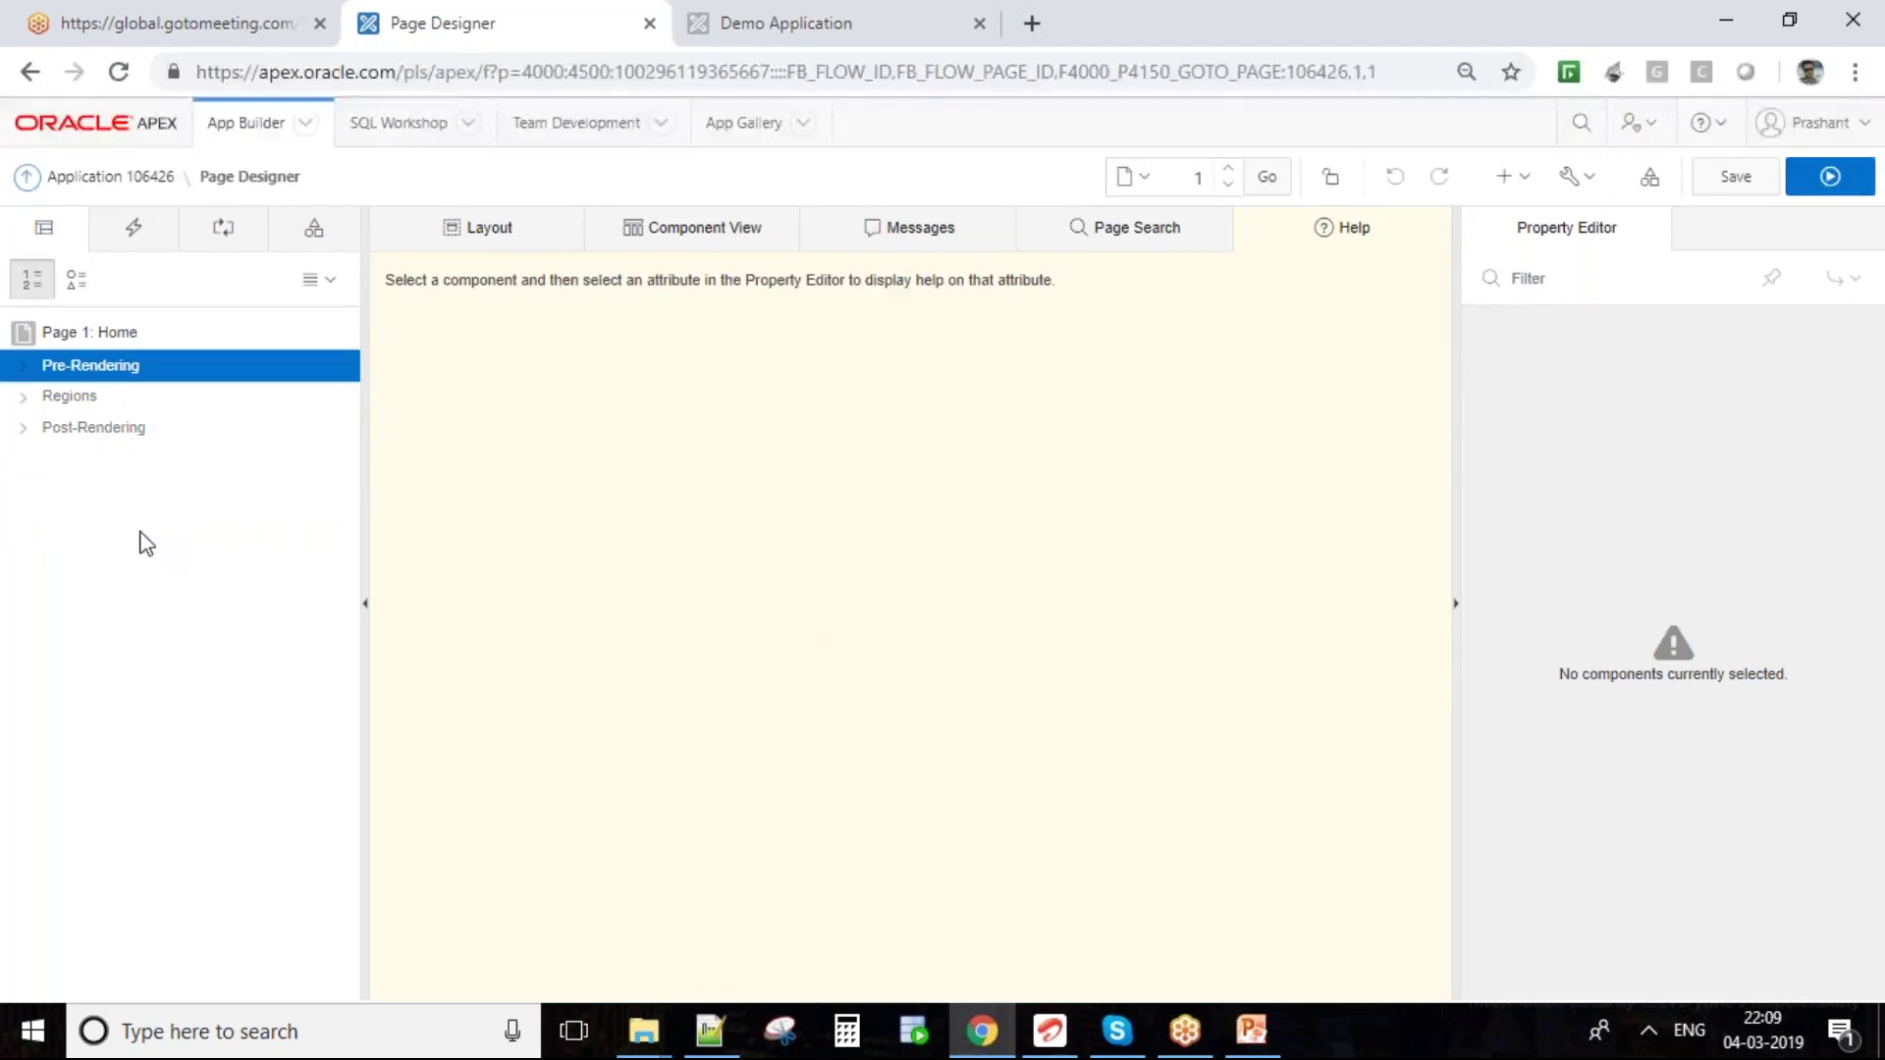
# - Switch to the 1_Oracle_Apex presentation in PowerPoint and review the slides from Edit Page through Component View, Tree View and Page Sections to Page Layout
pyautogui.click(719, 13)
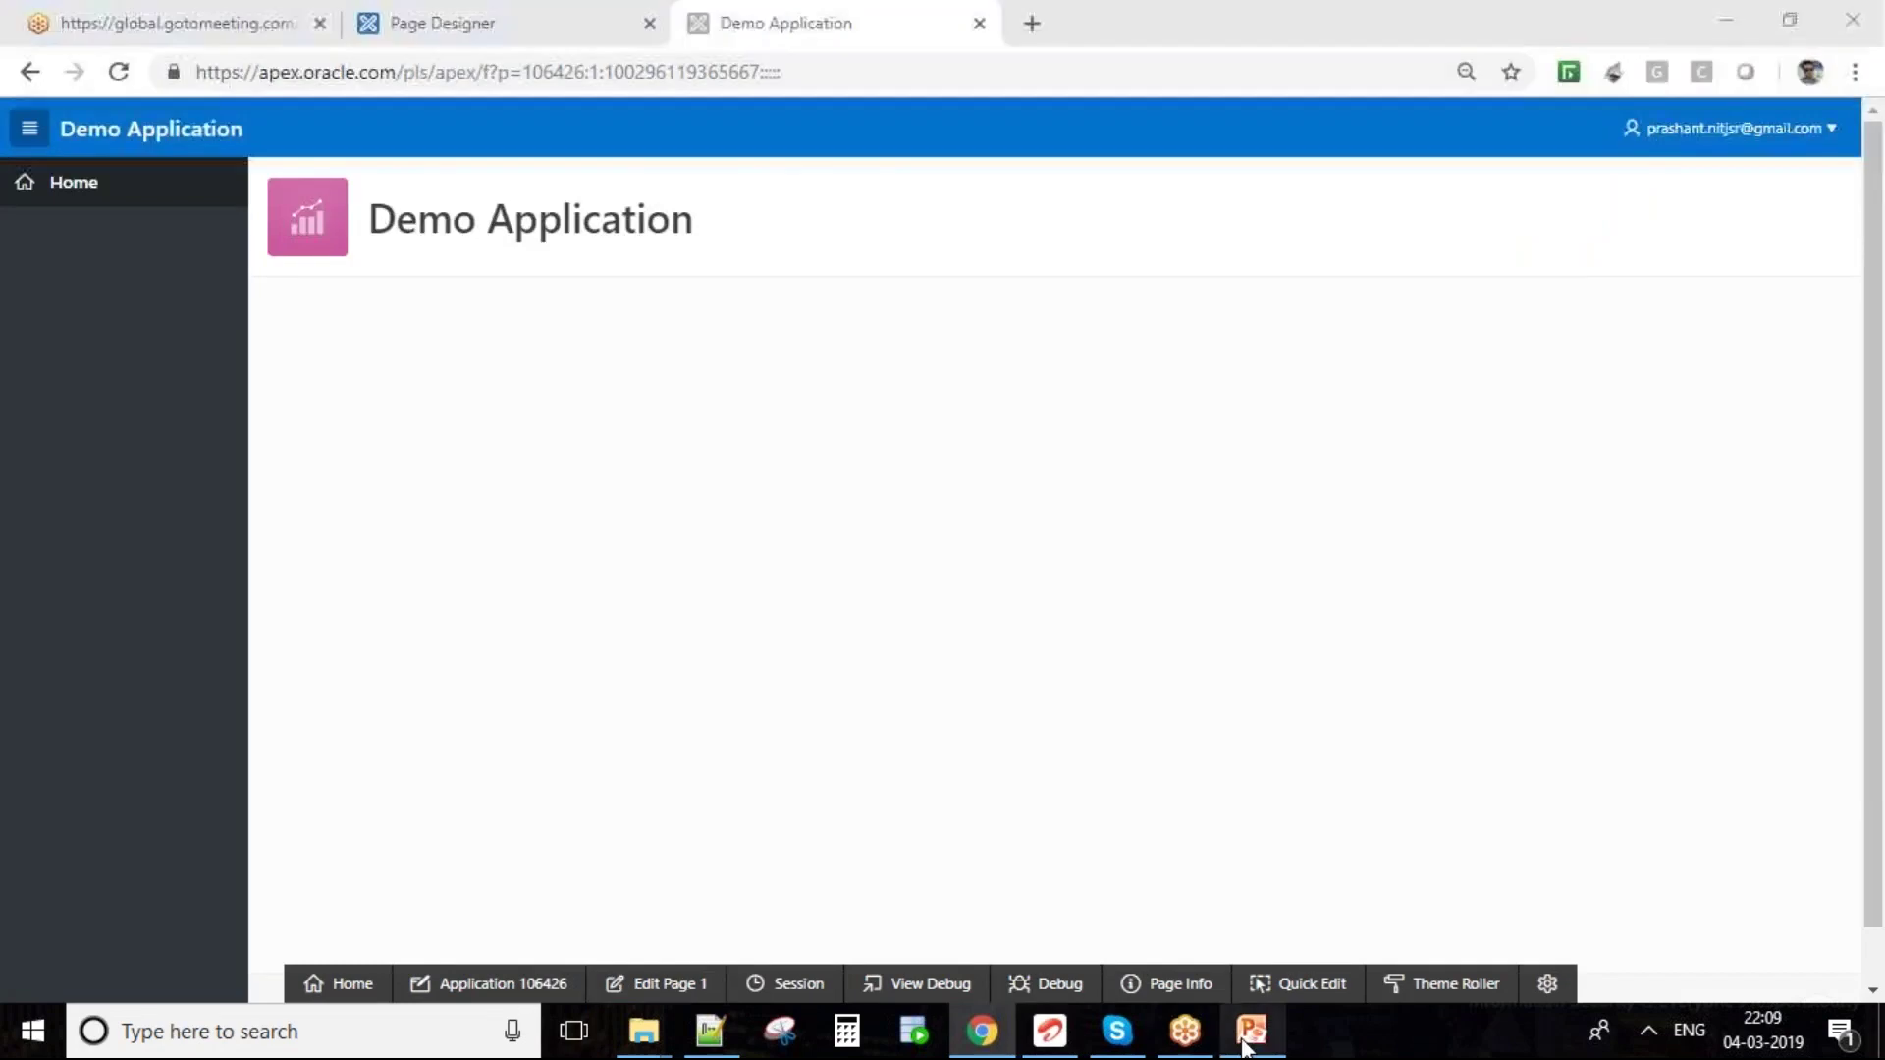
pyautogui.click(1247, 1040)
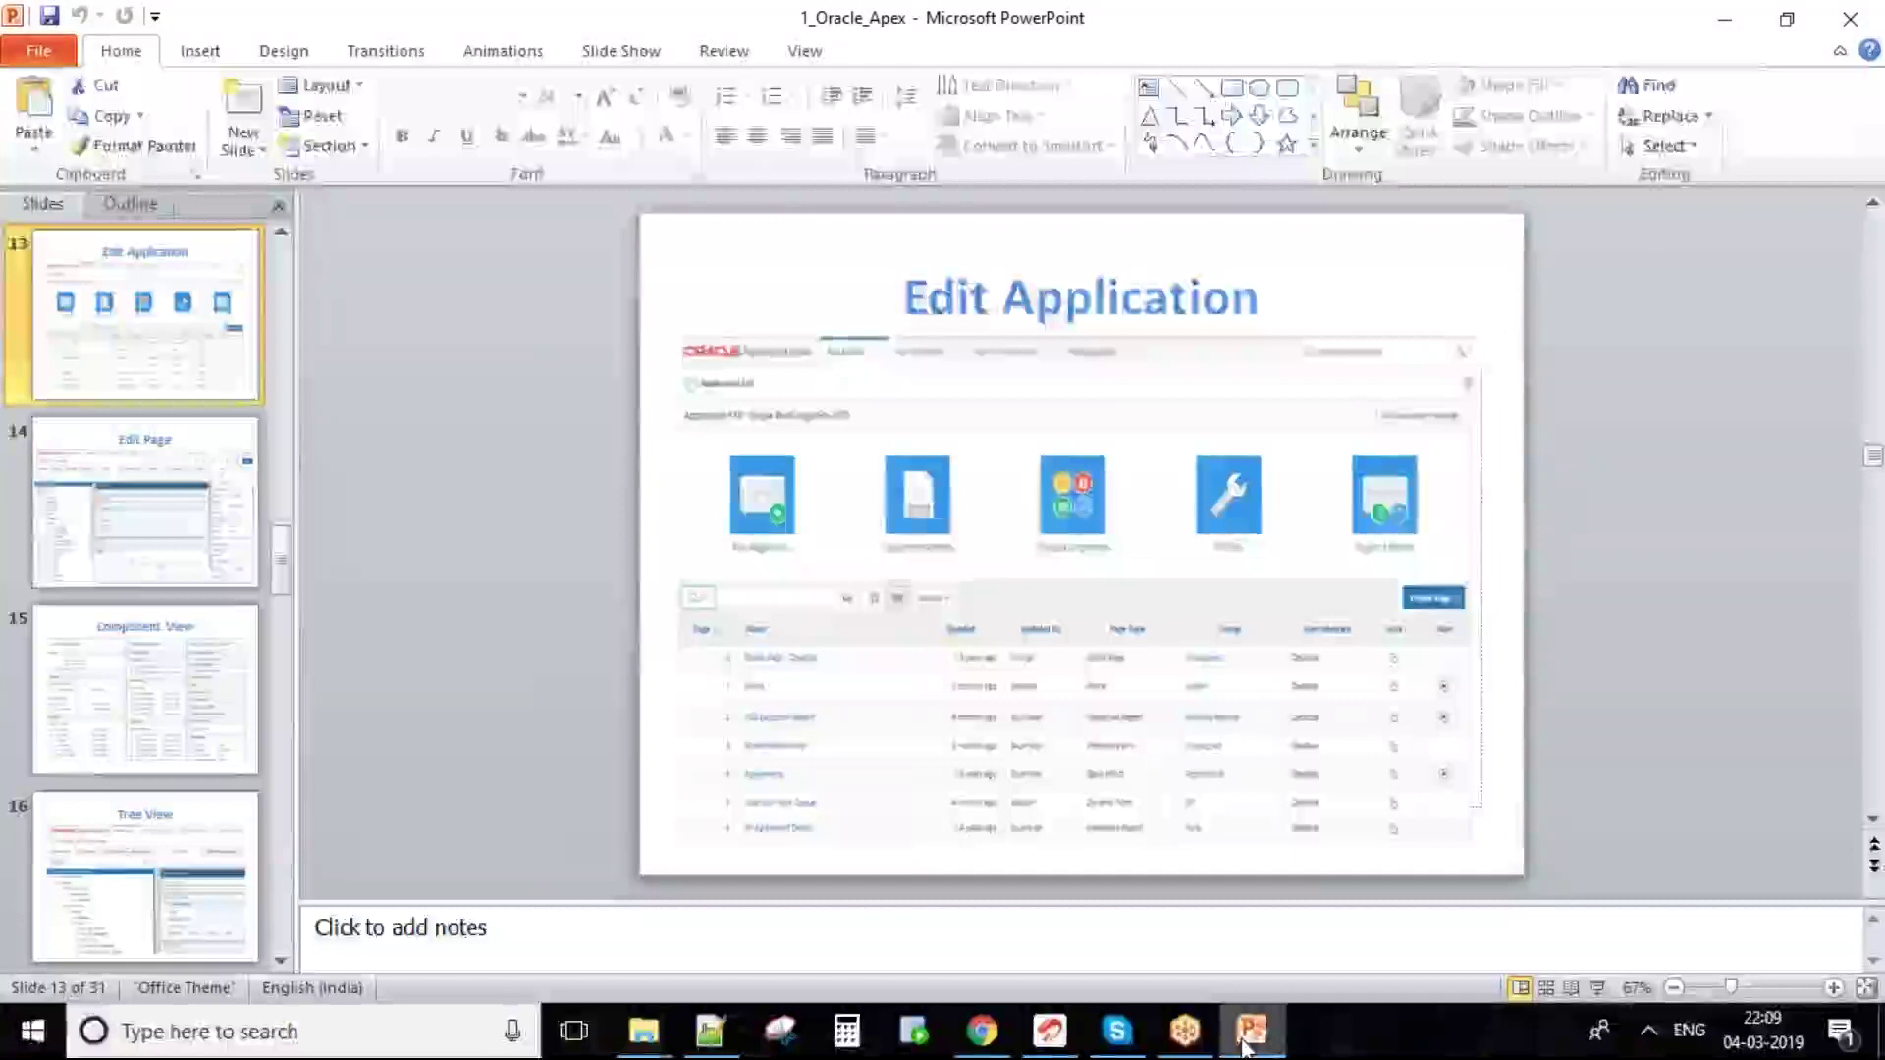
pyautogui.press('Down')
pyautogui.press('Down')
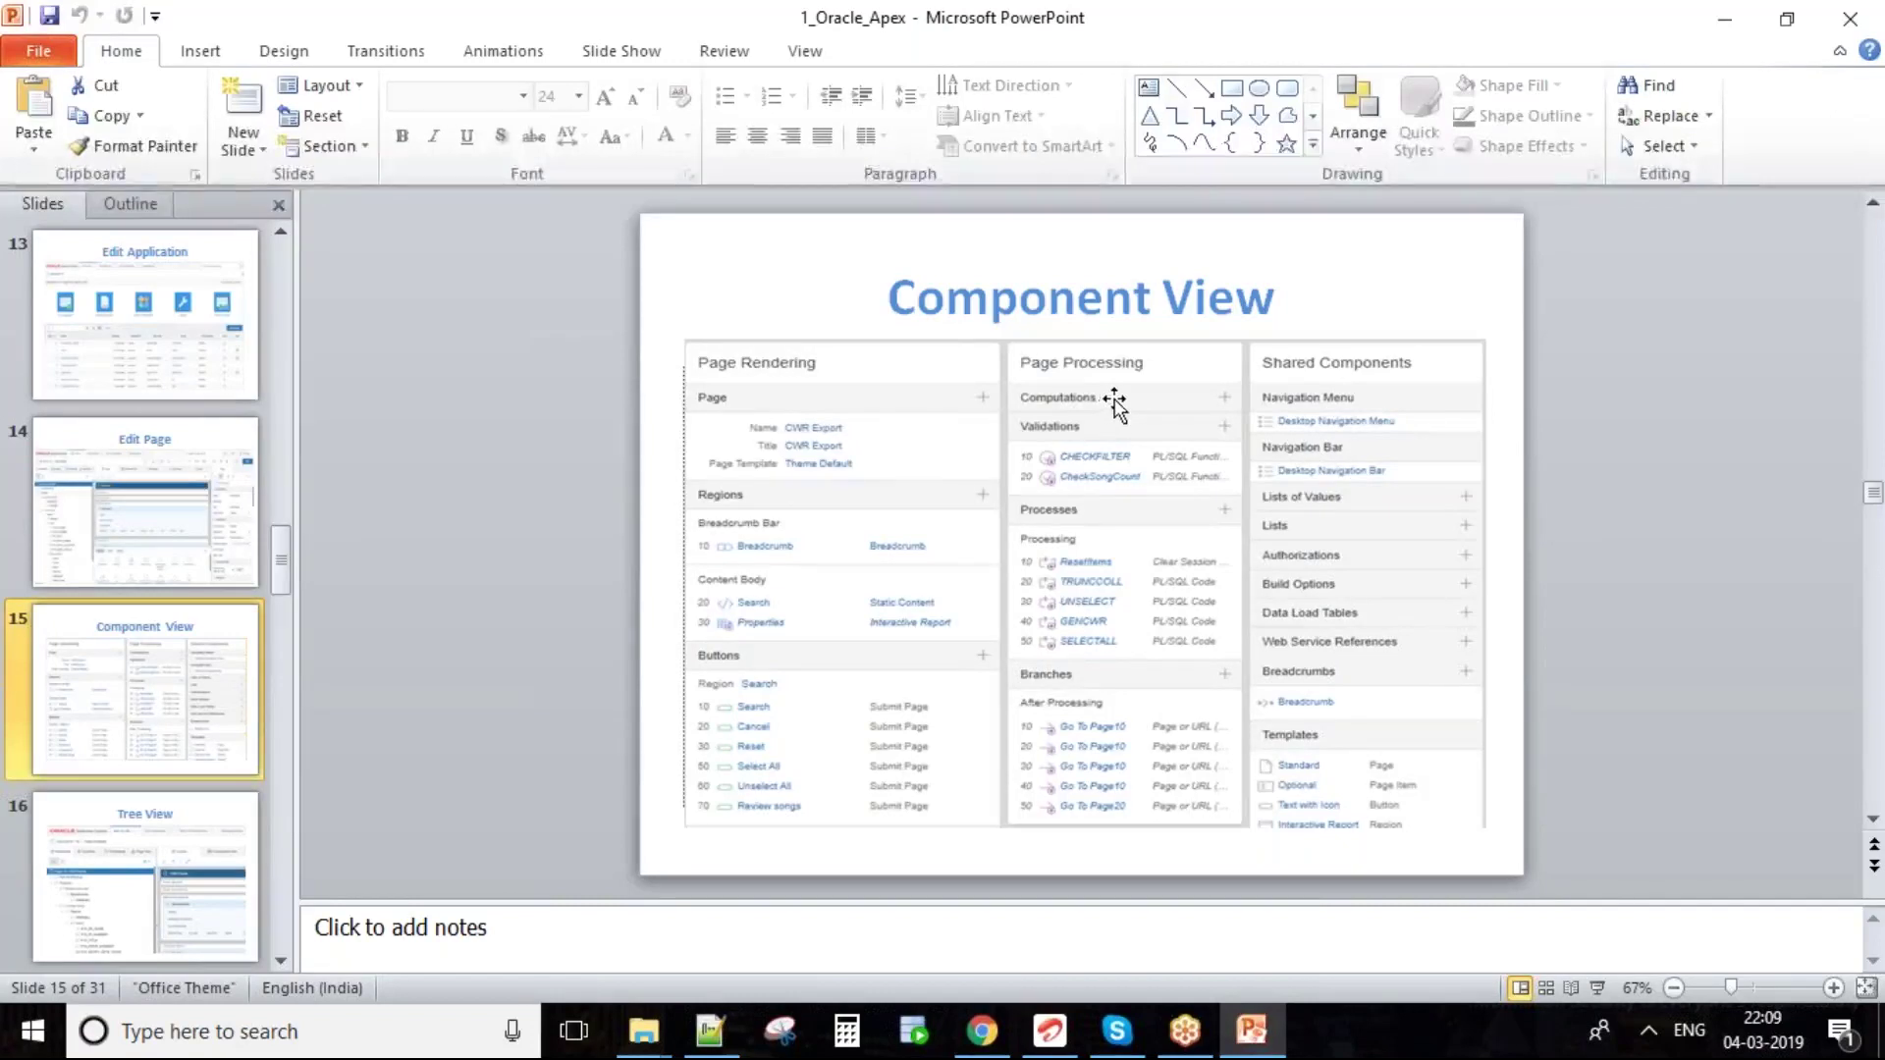
pyautogui.click(169, 877)
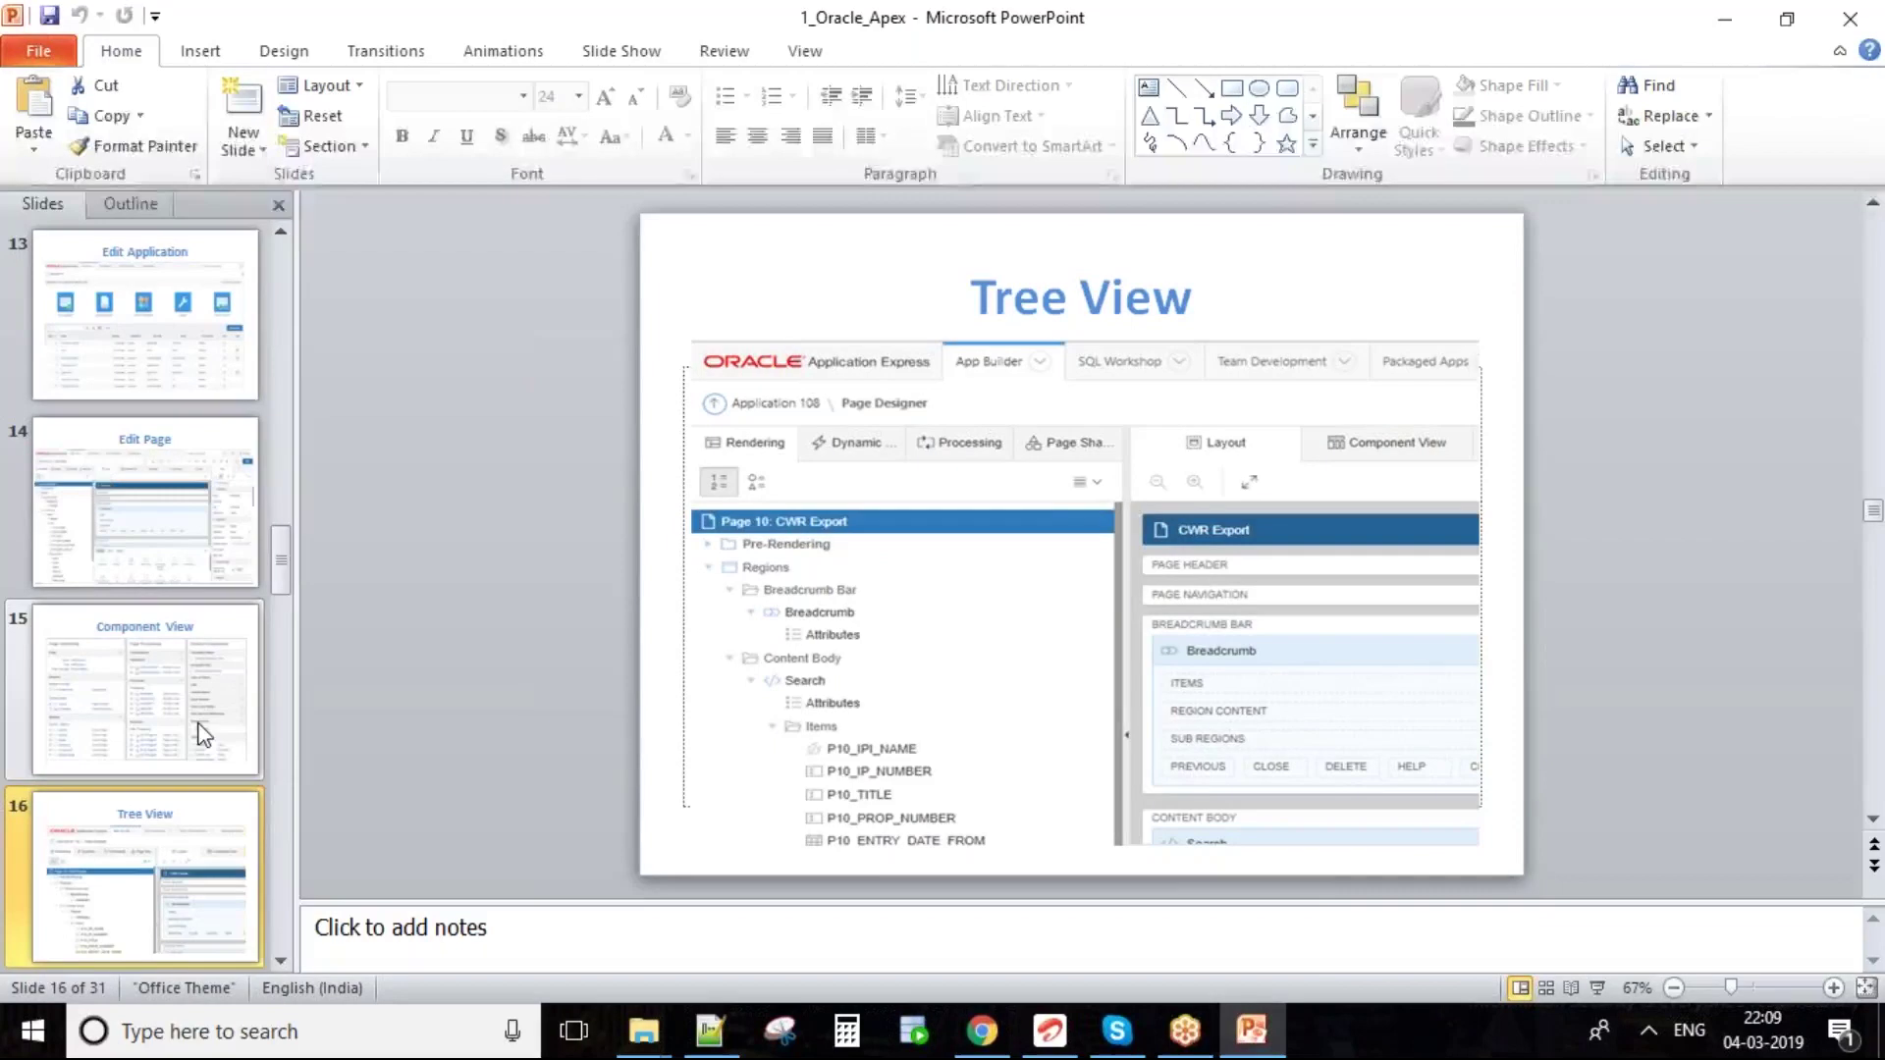
pyautogui.scroll(-1, 203, 734)
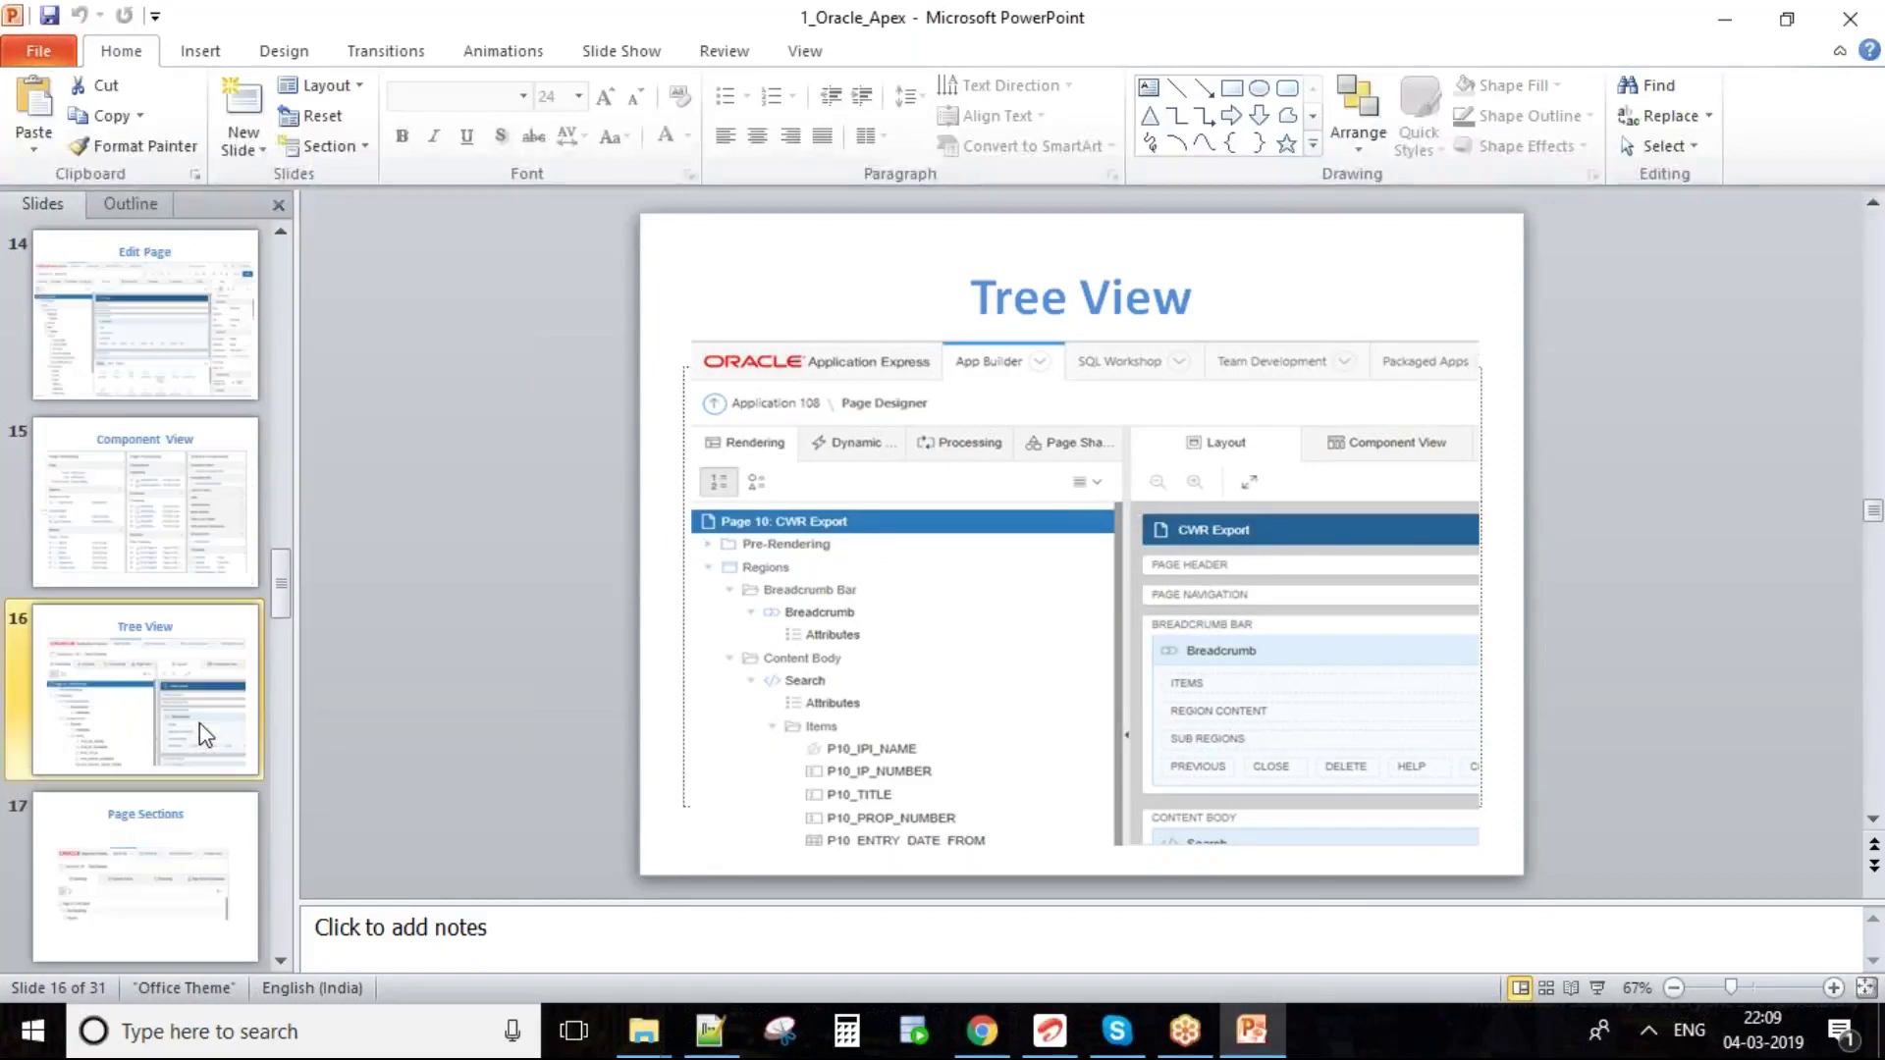
pyautogui.click(168, 842)
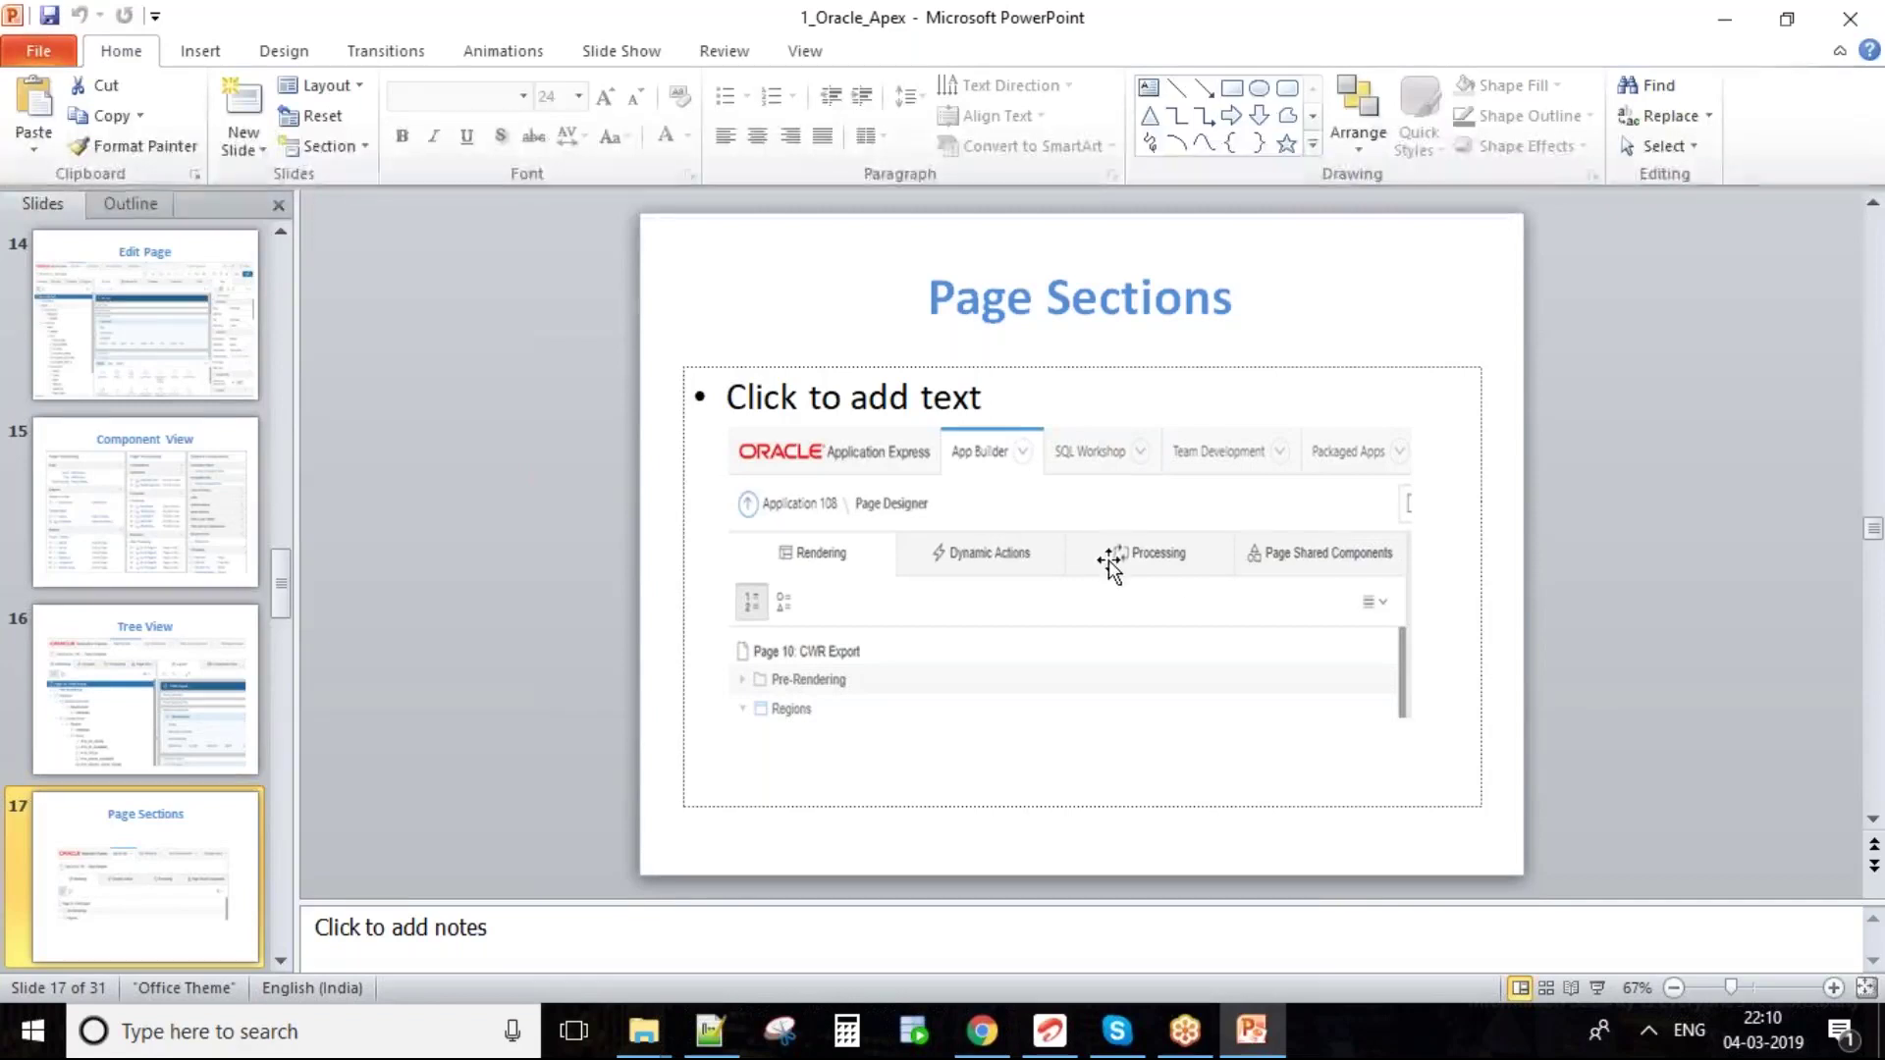
pyautogui.scroll(-1, 204, 741)
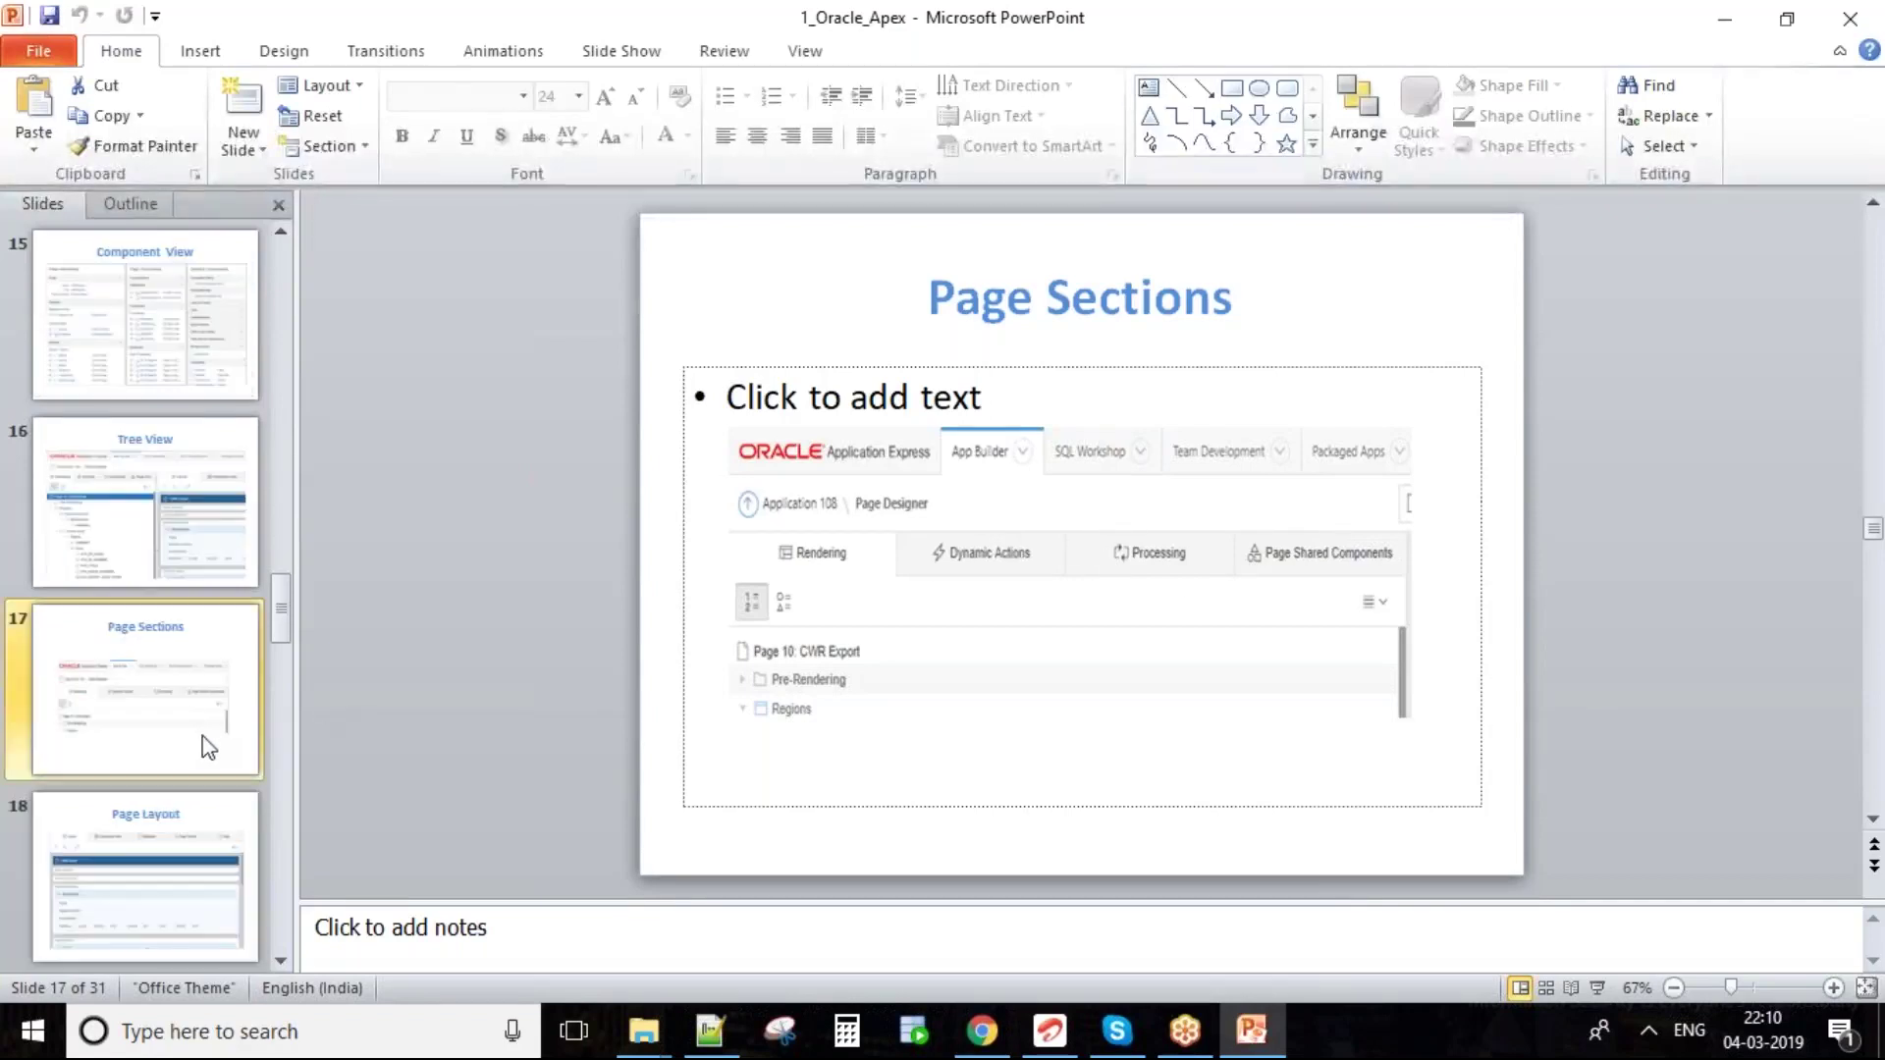
pyautogui.click(190, 799)
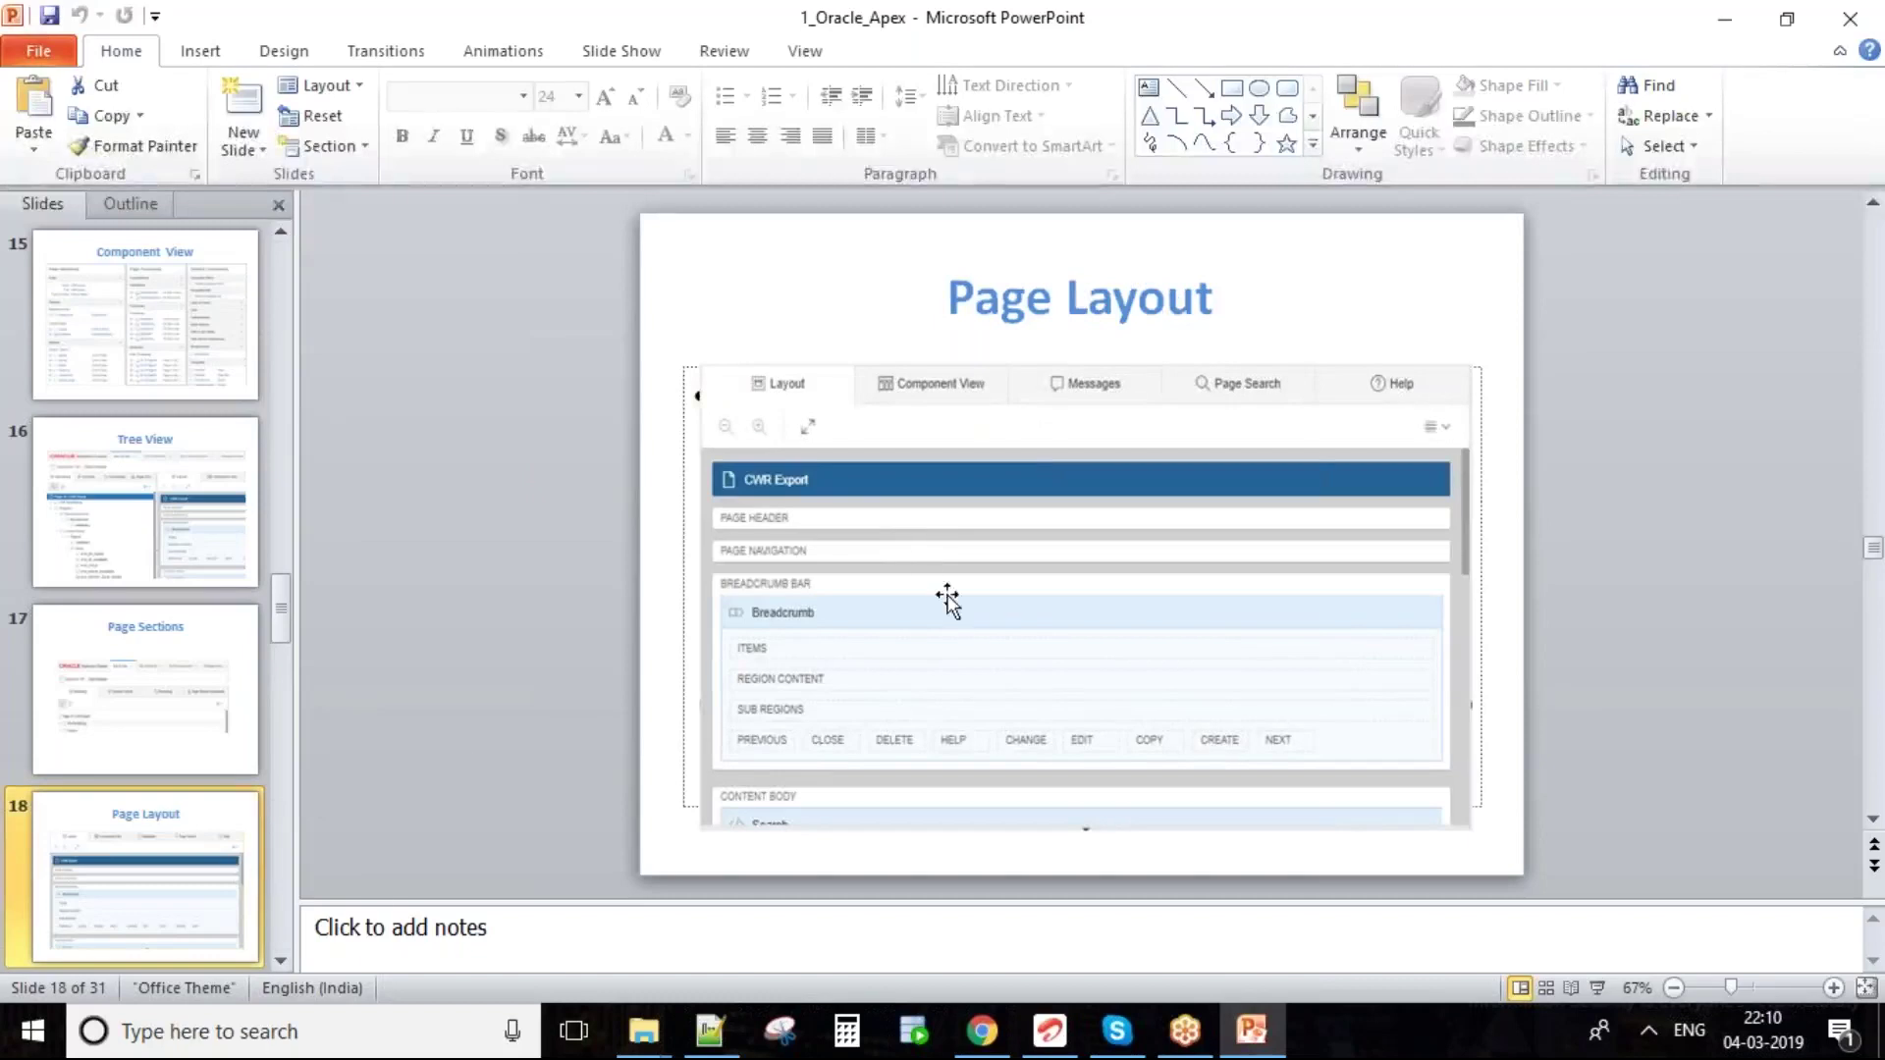
# - Switch back to Page Designer in Chrome and show the Layout view of Page 1
pyautogui.click(982, 1031)
pyautogui.hotkey('ctrl', 'shift', 'Tab')
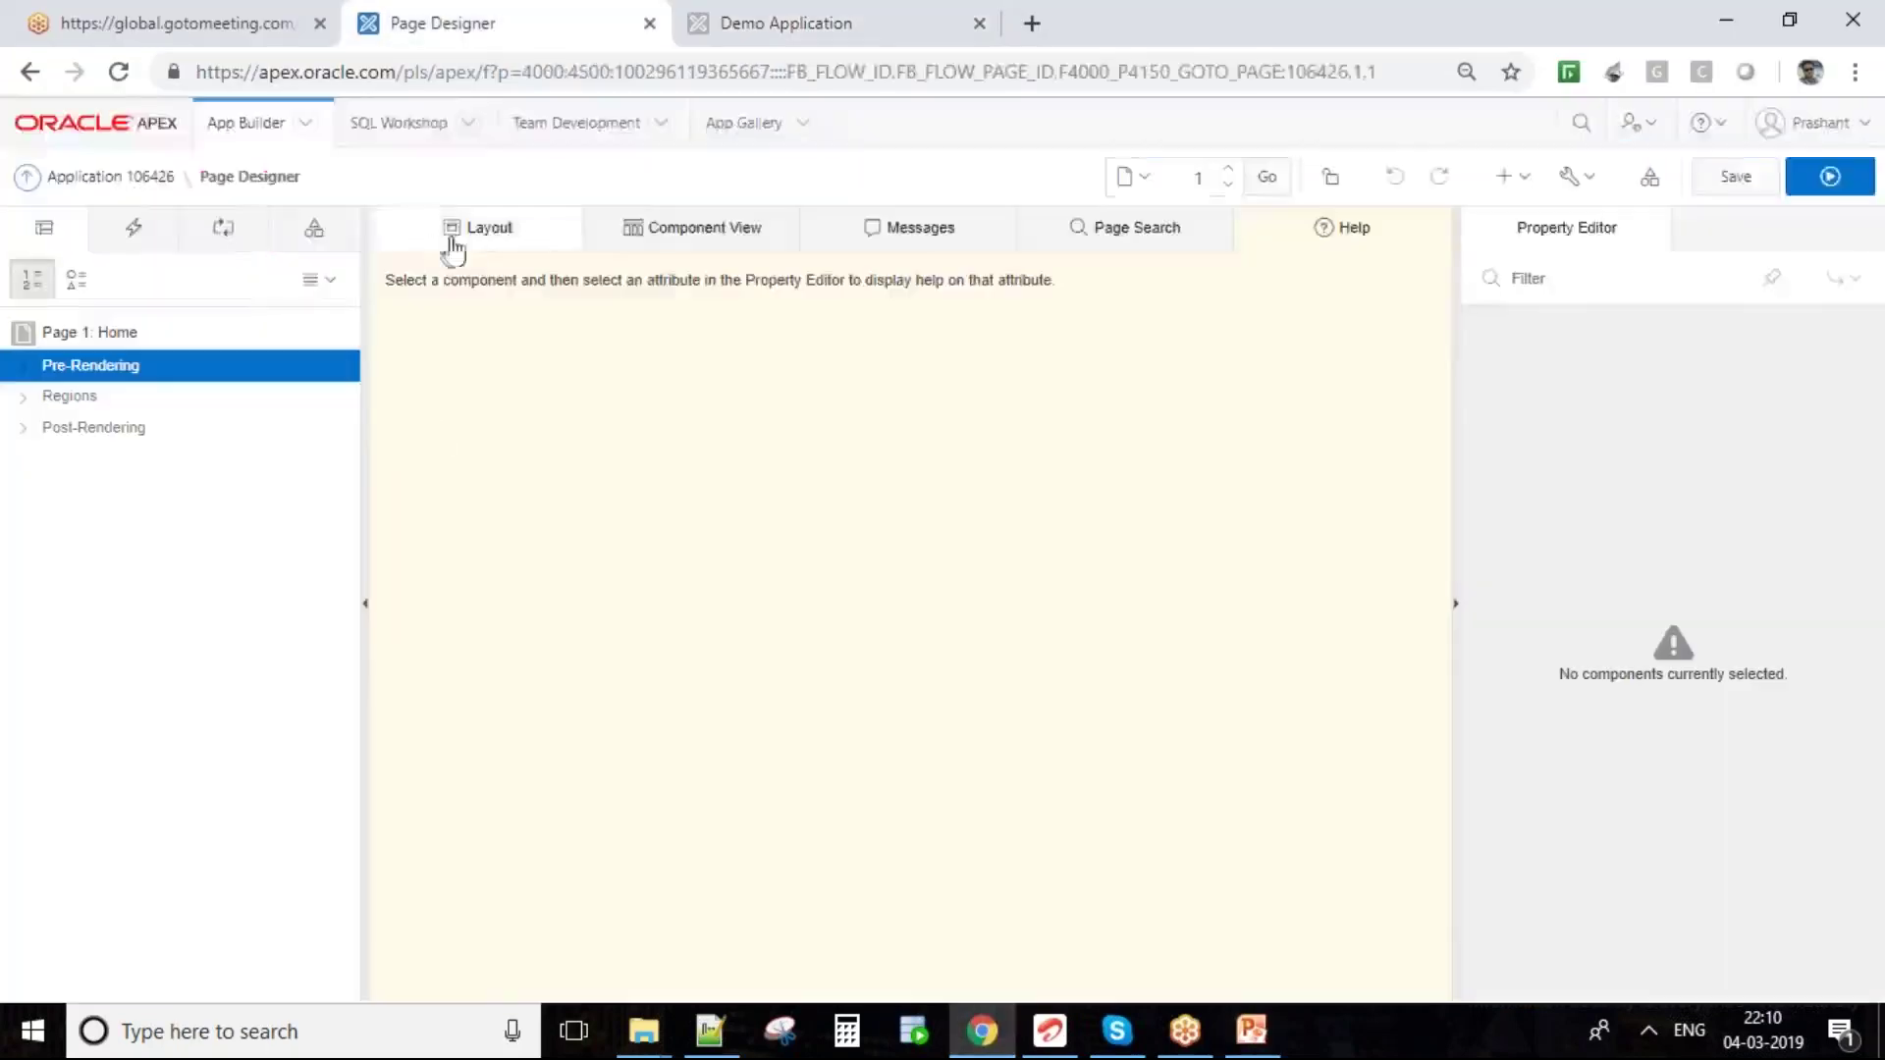
pyautogui.click(495, 241)
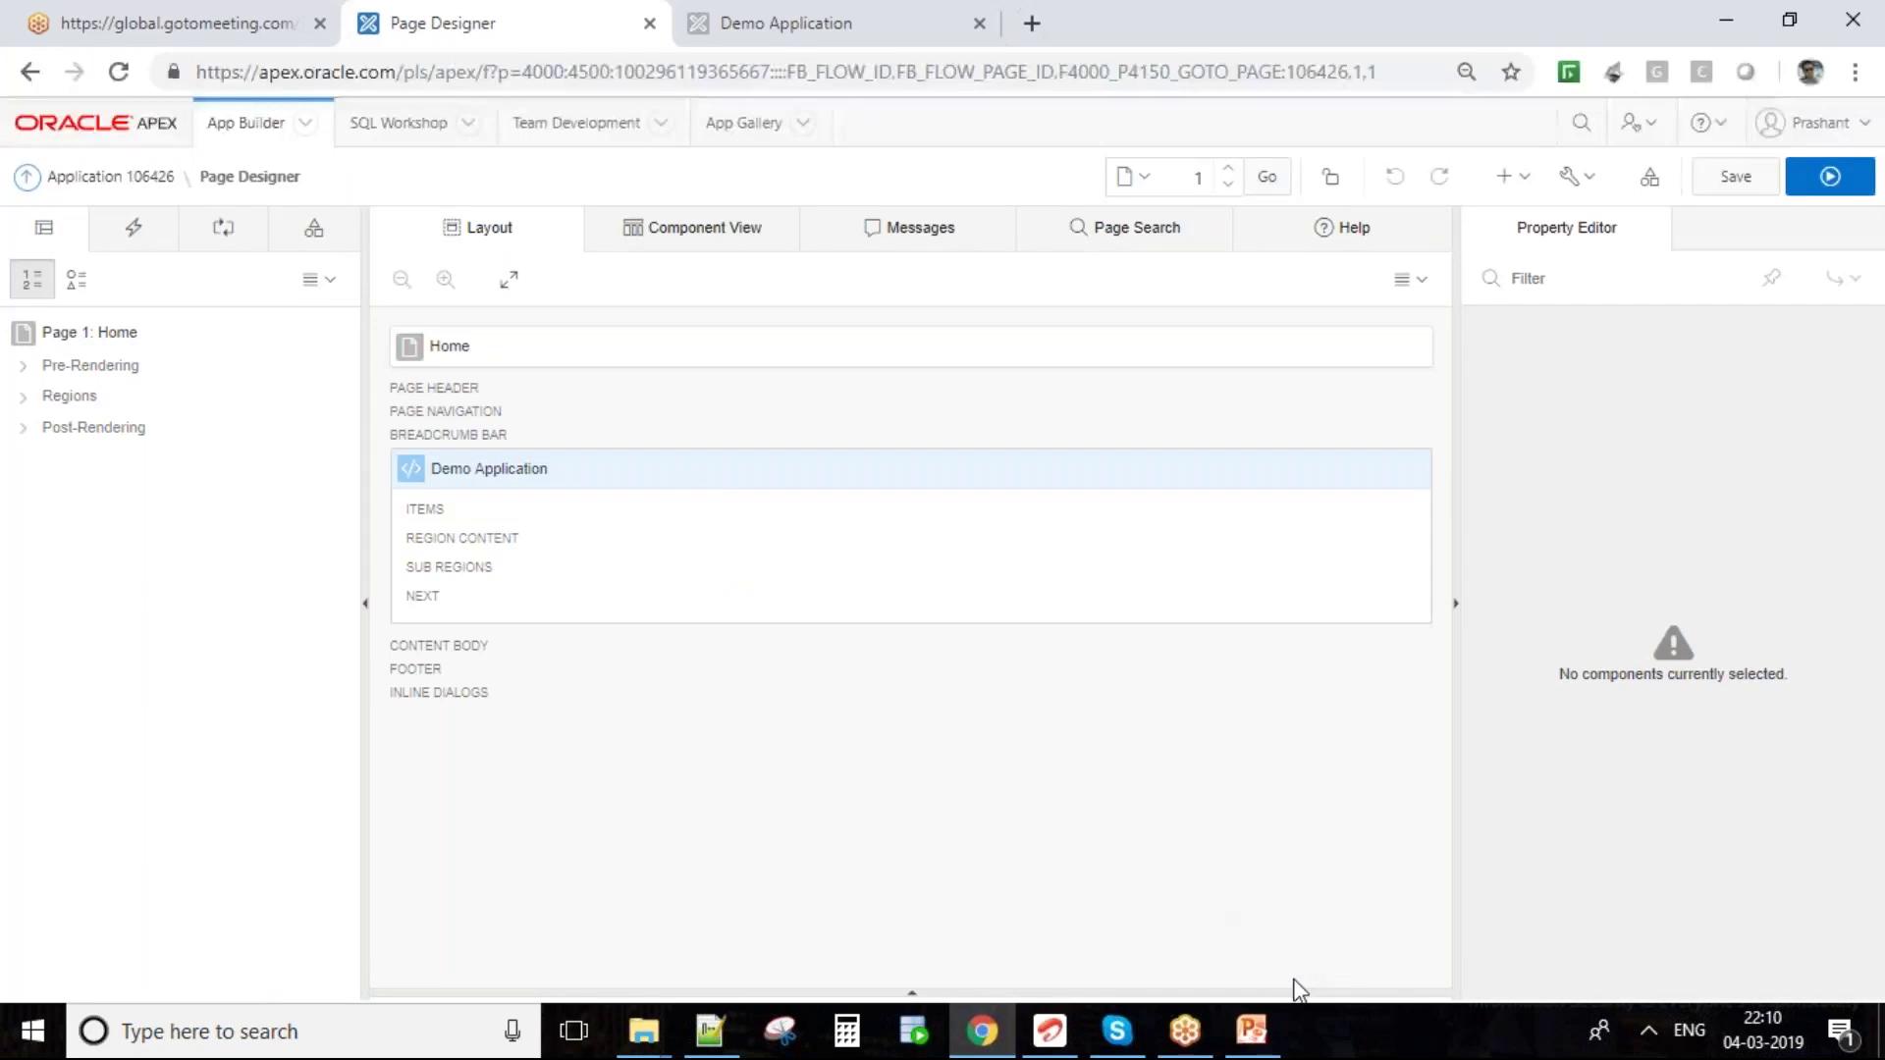
# - Return to the PowerPoint presentation and review the Messages, Page Search, Help and Create a Page slides
pyautogui.moveTo(1253, 1036)
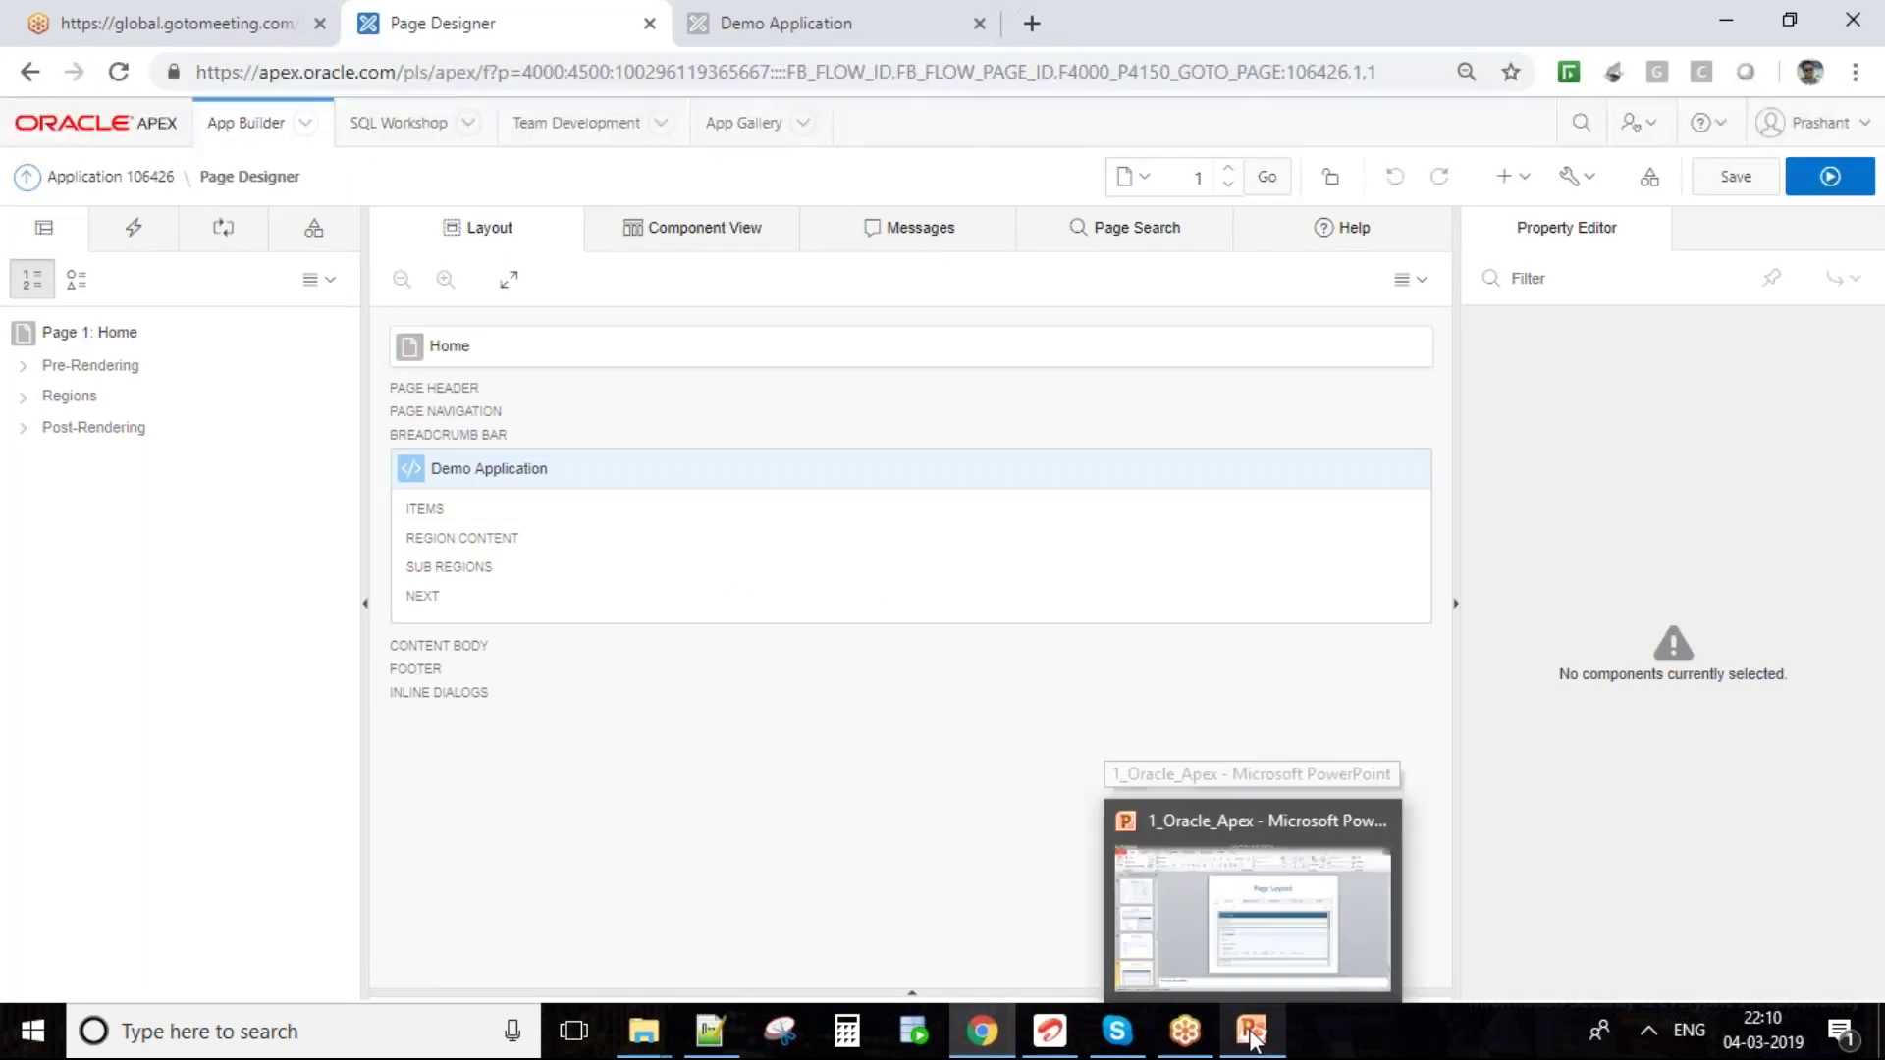
pyautogui.click(1252, 913)
pyautogui.scroll(-1, 174, 846)
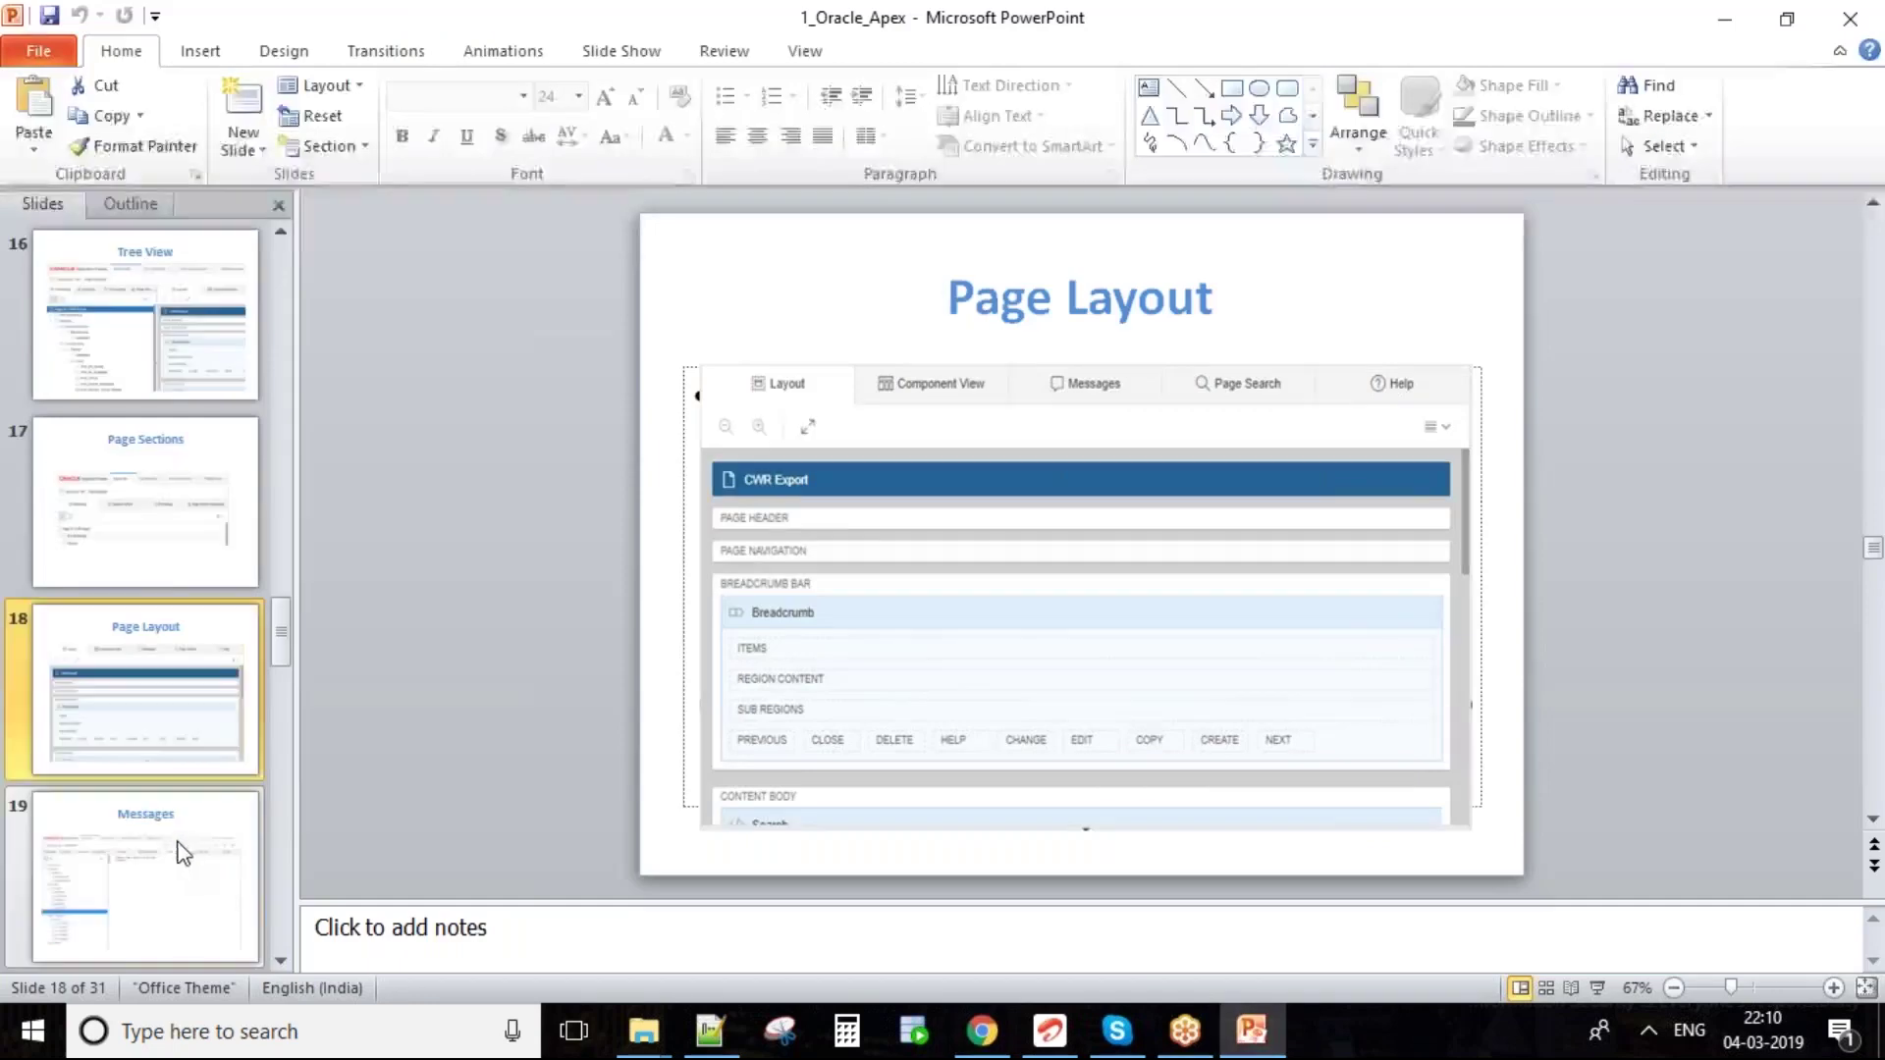
pyautogui.click(186, 852)
pyautogui.scroll(-1, 197, 863)
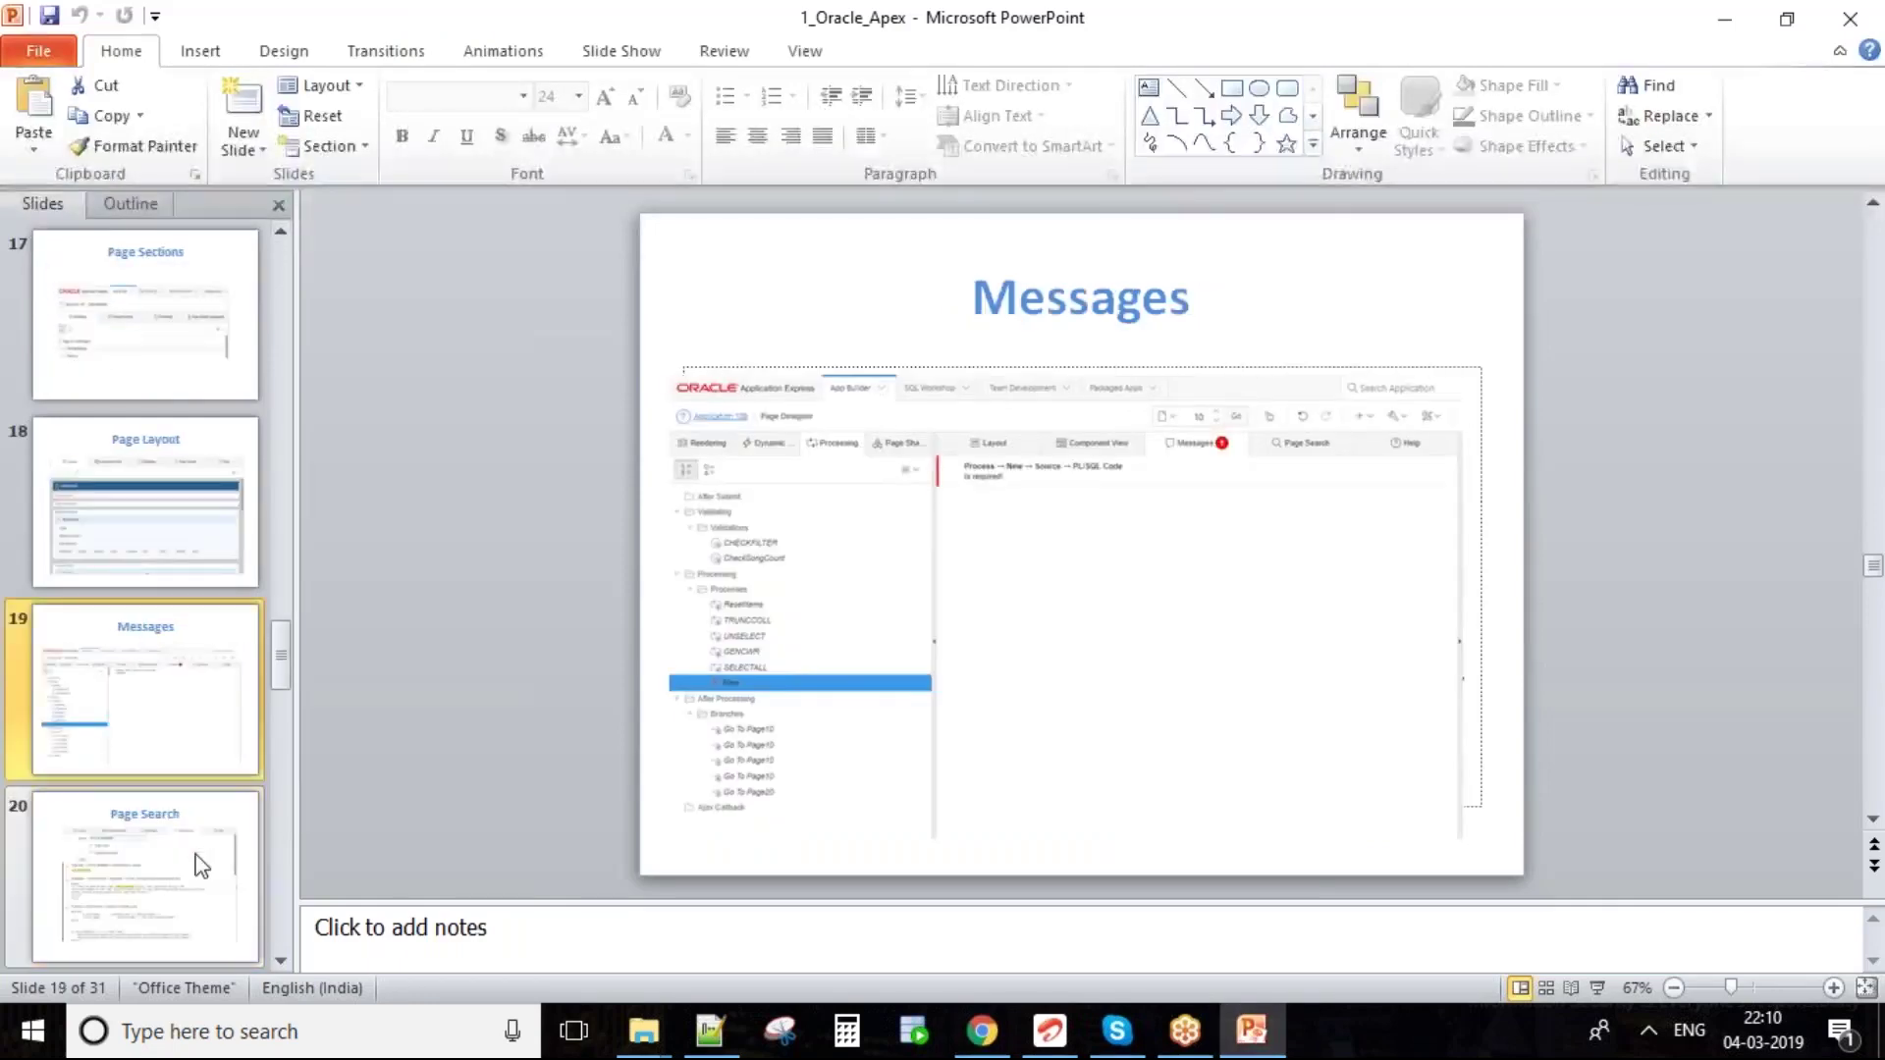
pyautogui.click(200, 866)
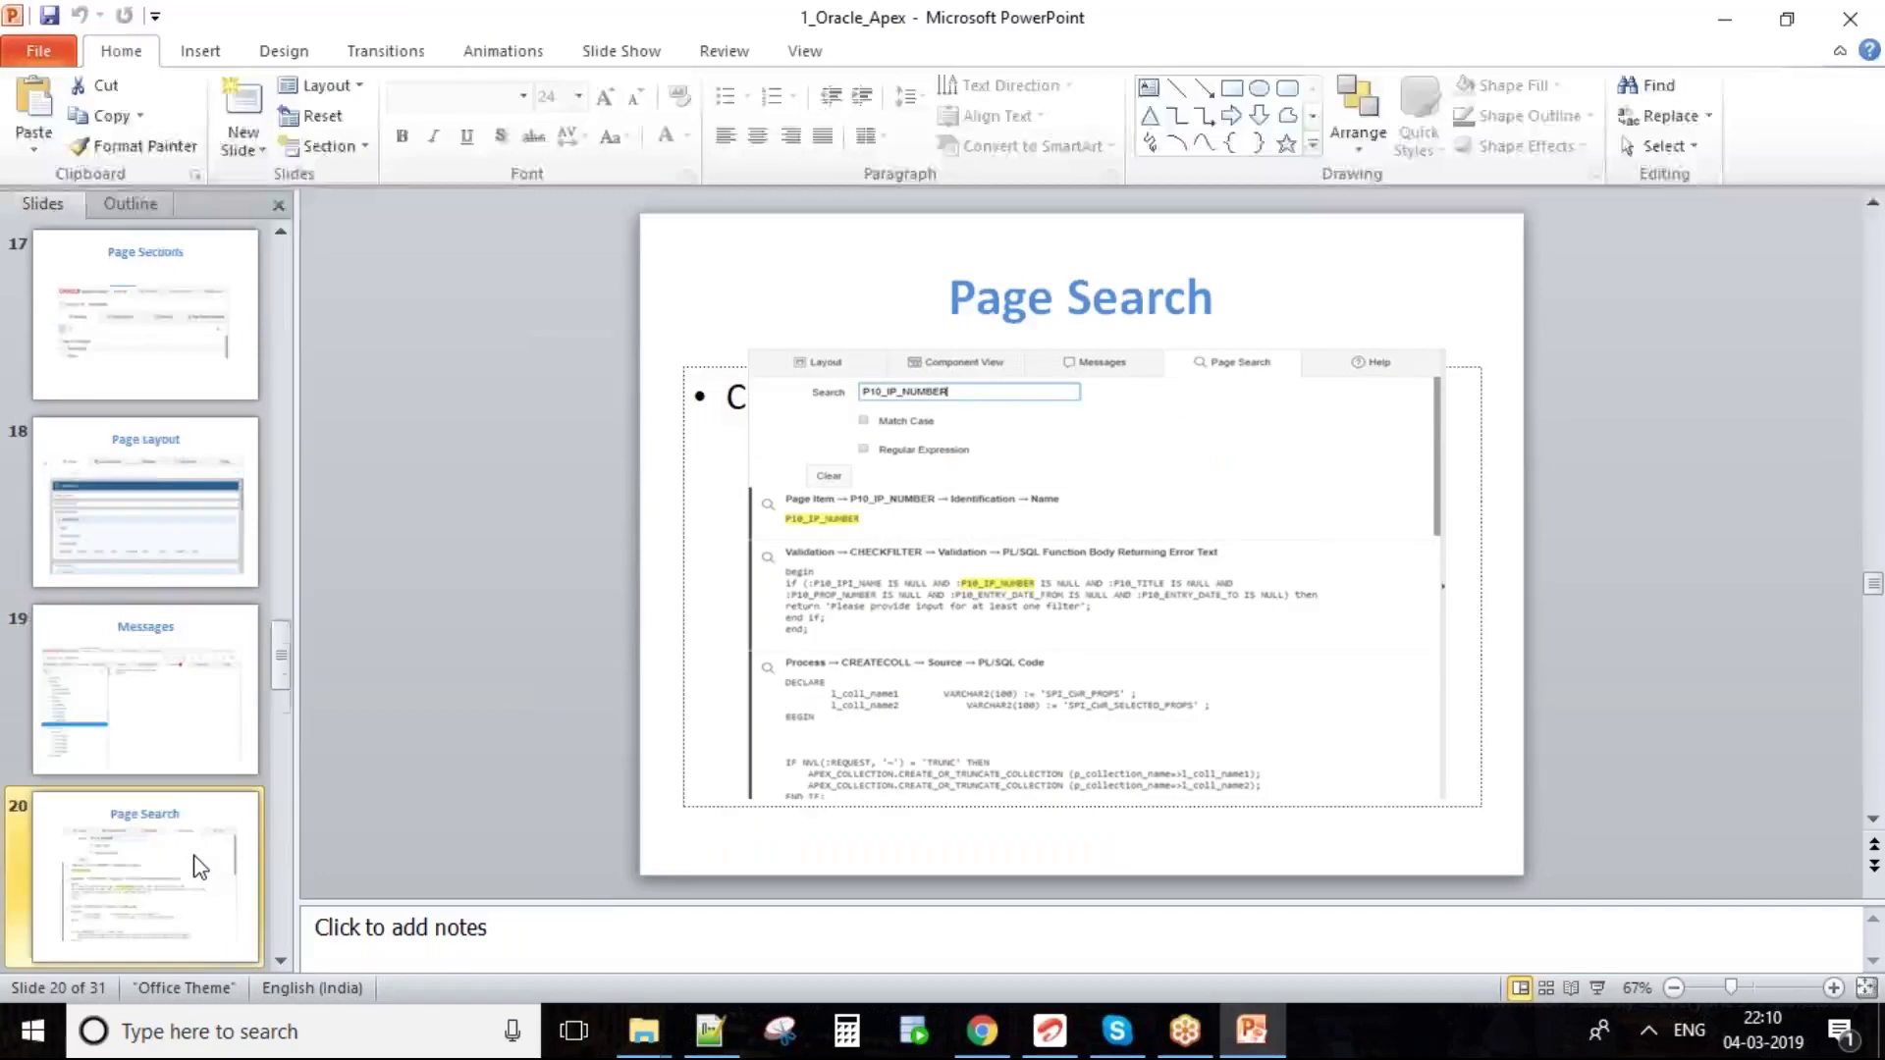
pyautogui.scroll(-1, 200, 867)
pyautogui.click(200, 867)
pyautogui.scroll(-1, 200, 866)
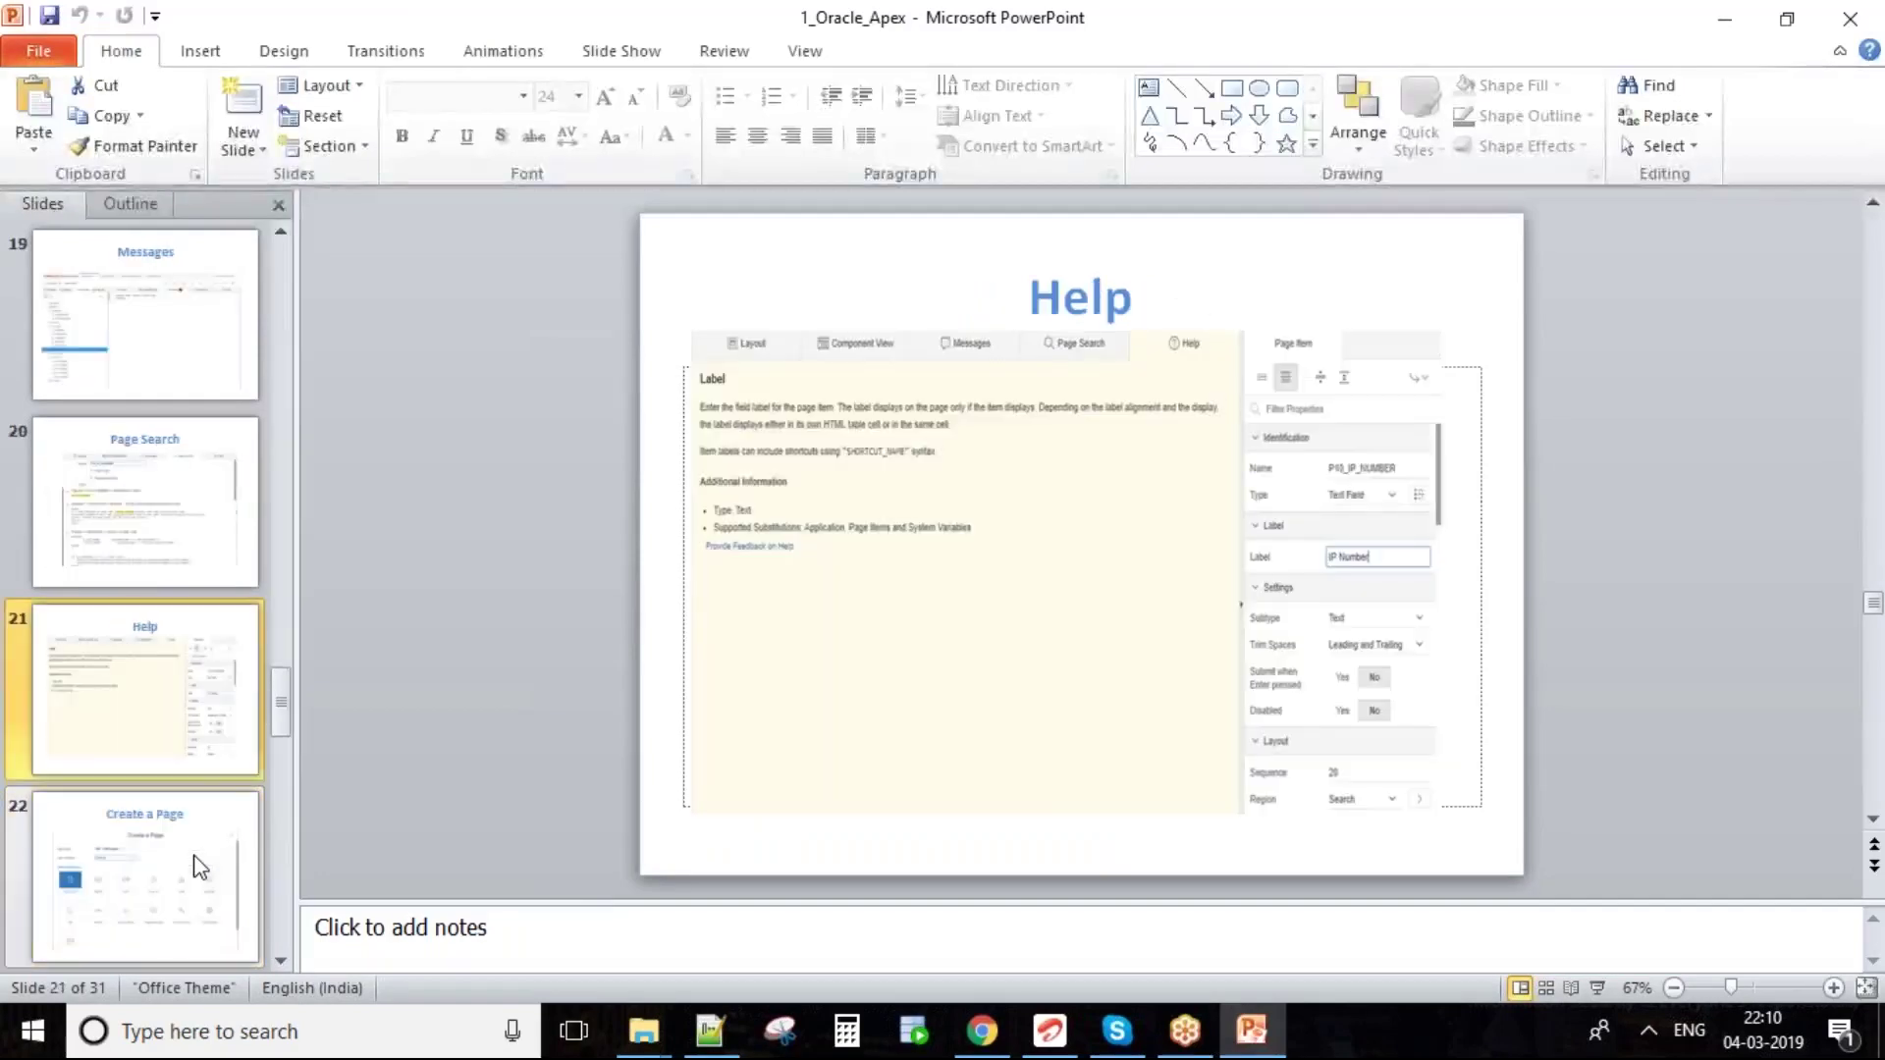
pyautogui.click(196, 864)
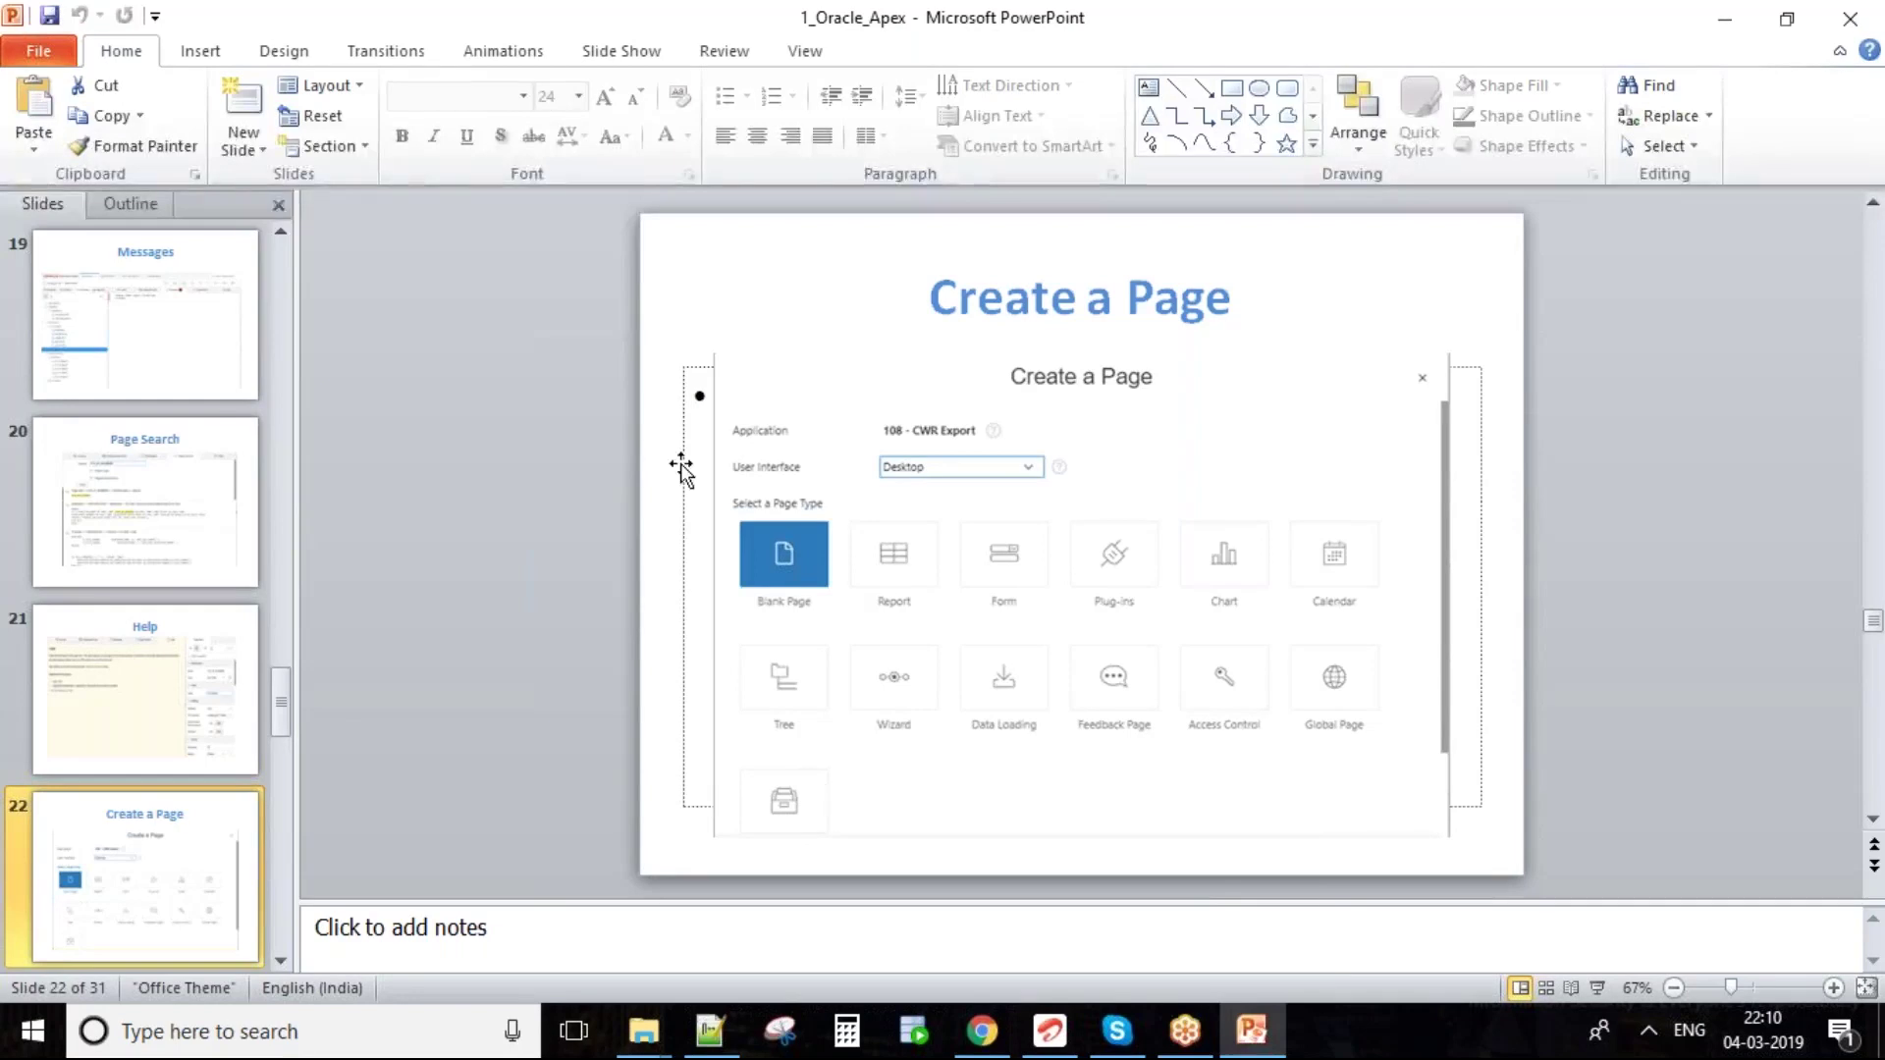
# - Switch to Page Designer in Chrome and examine the page number selector and the Page Finder's list of pages, leaving Page 1 open
pyautogui.click(1001, 1037)
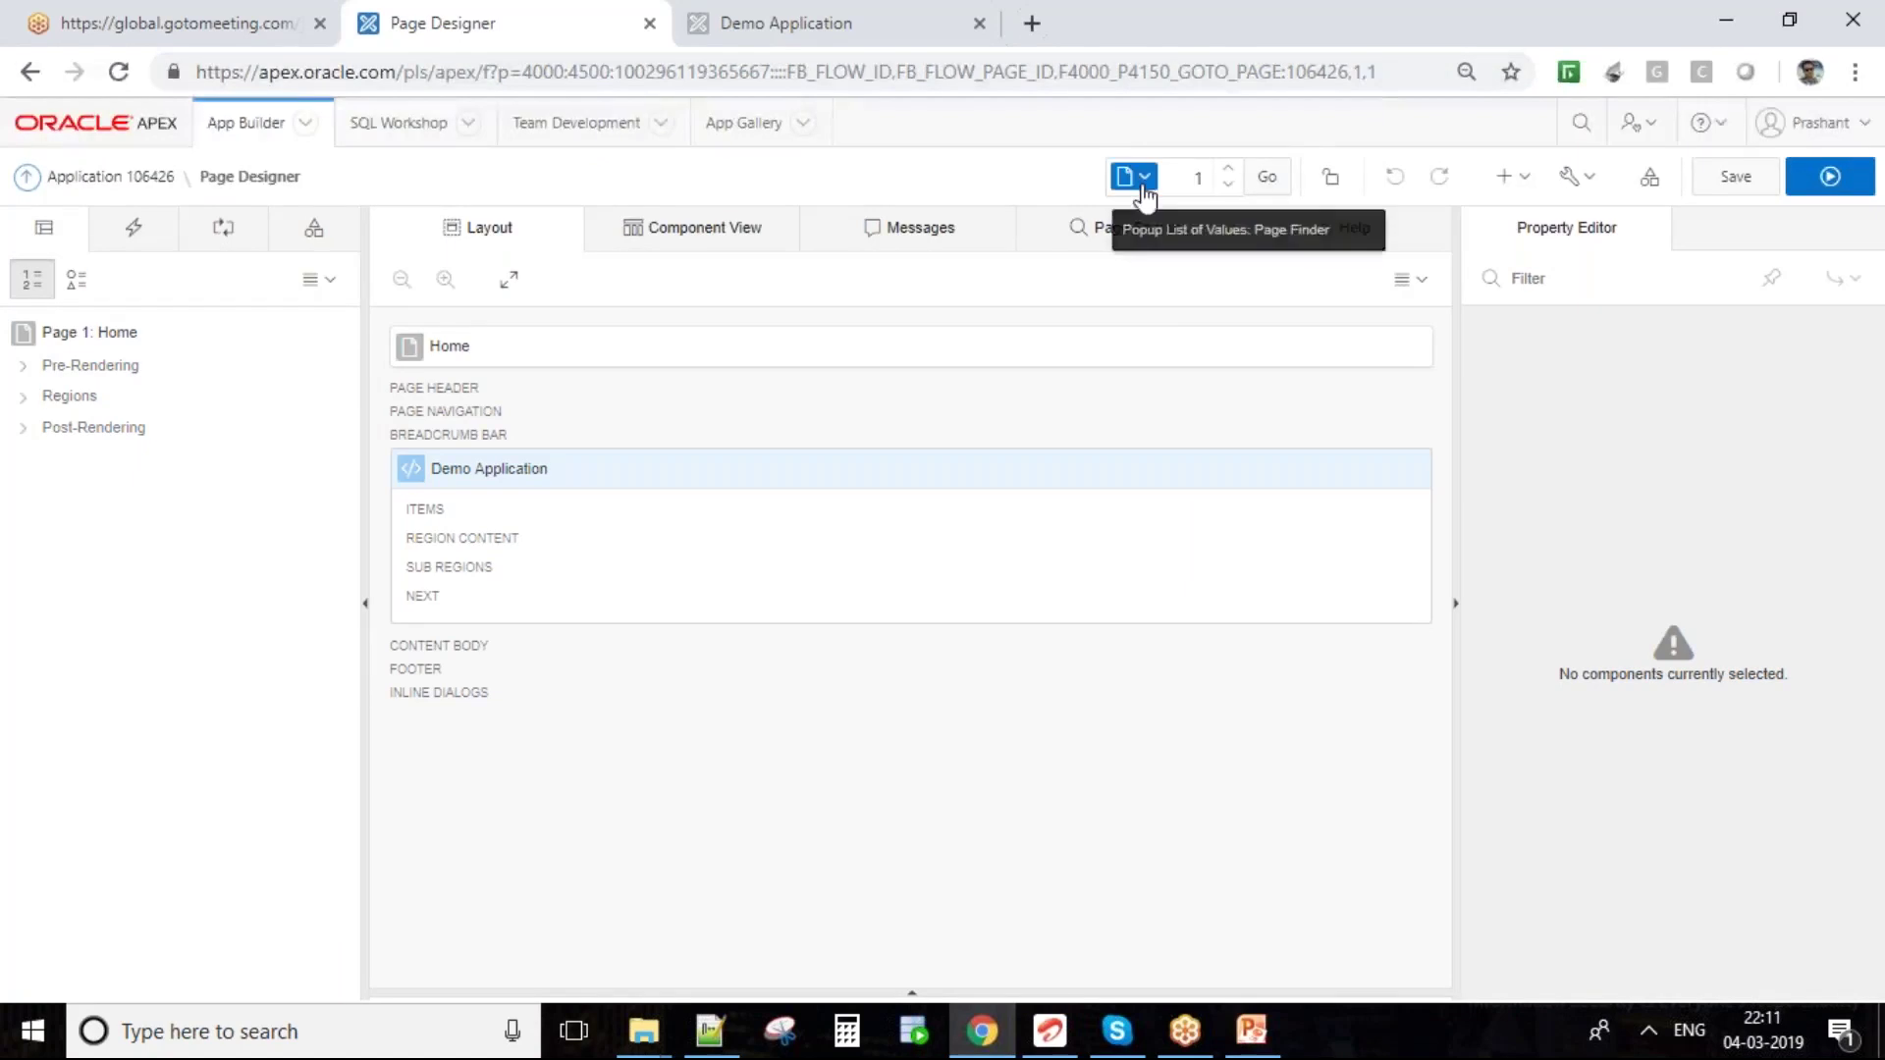
pyautogui.click(1193, 175)
pyautogui.write('1')
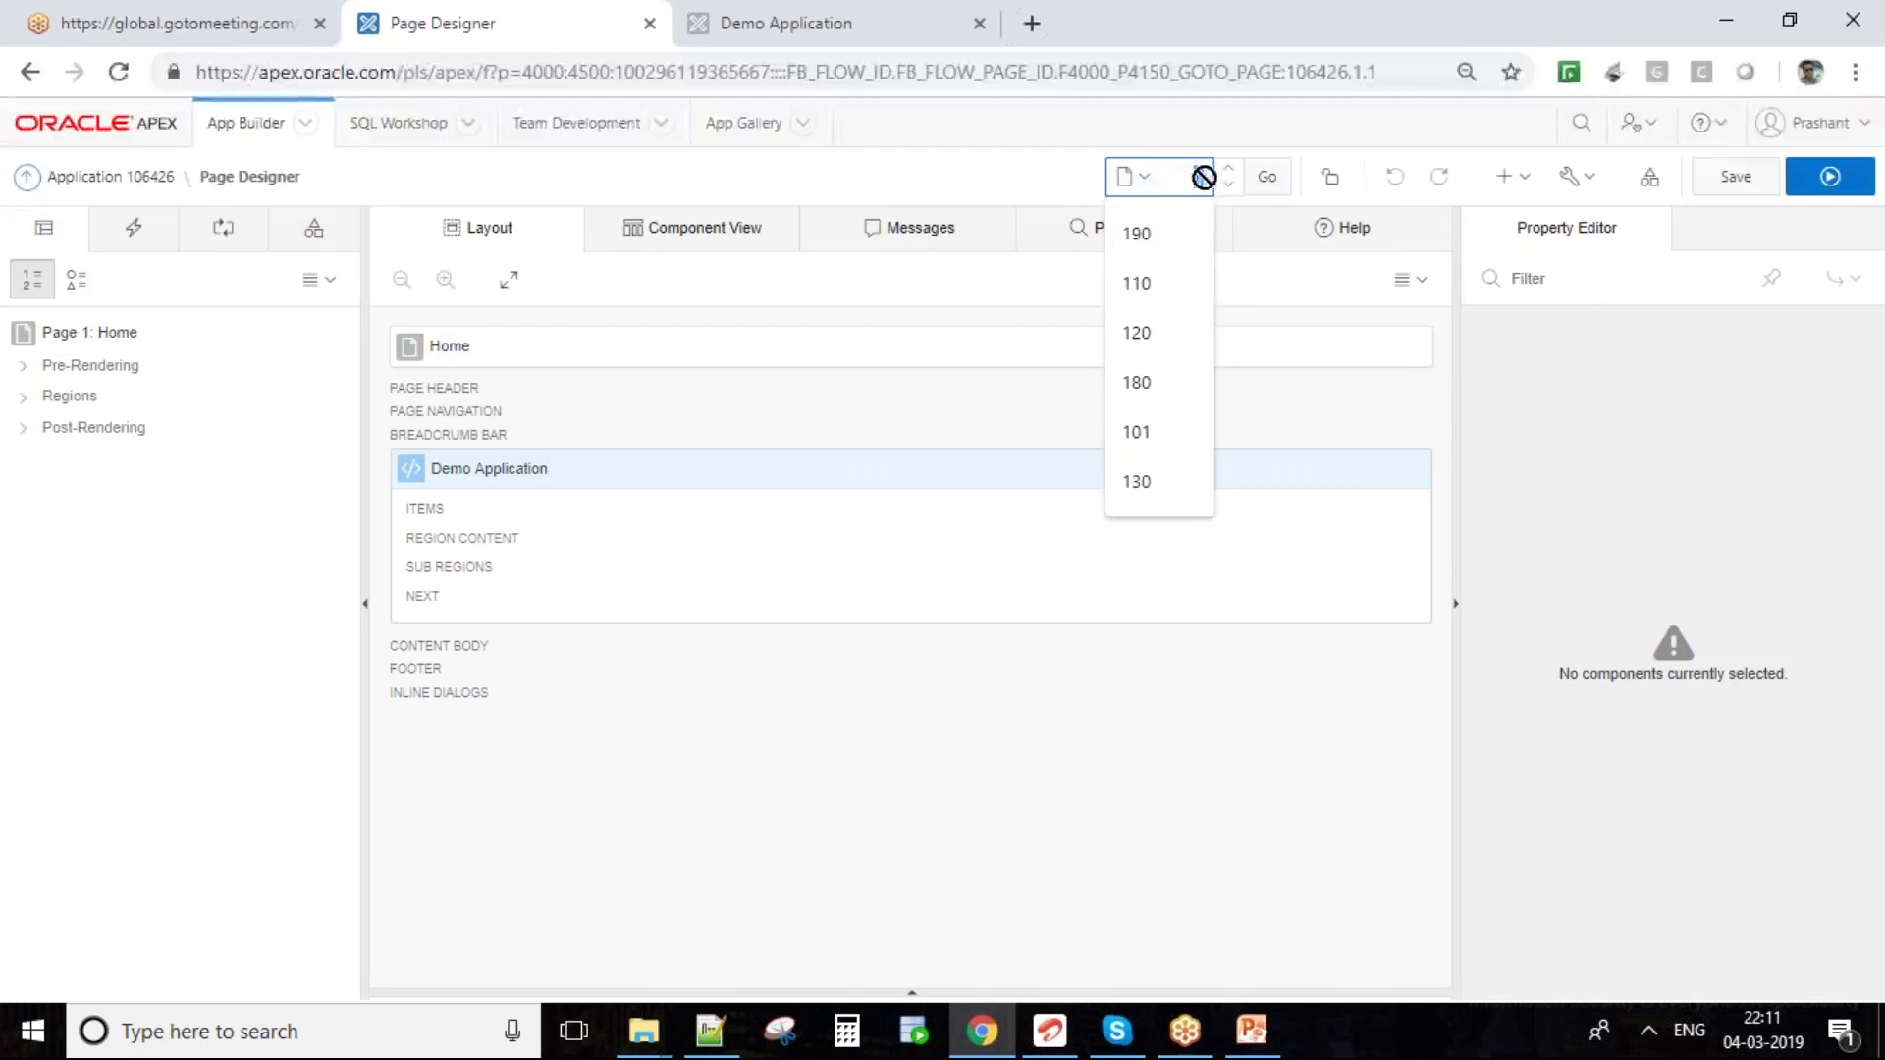
pyautogui.click(1056, 174)
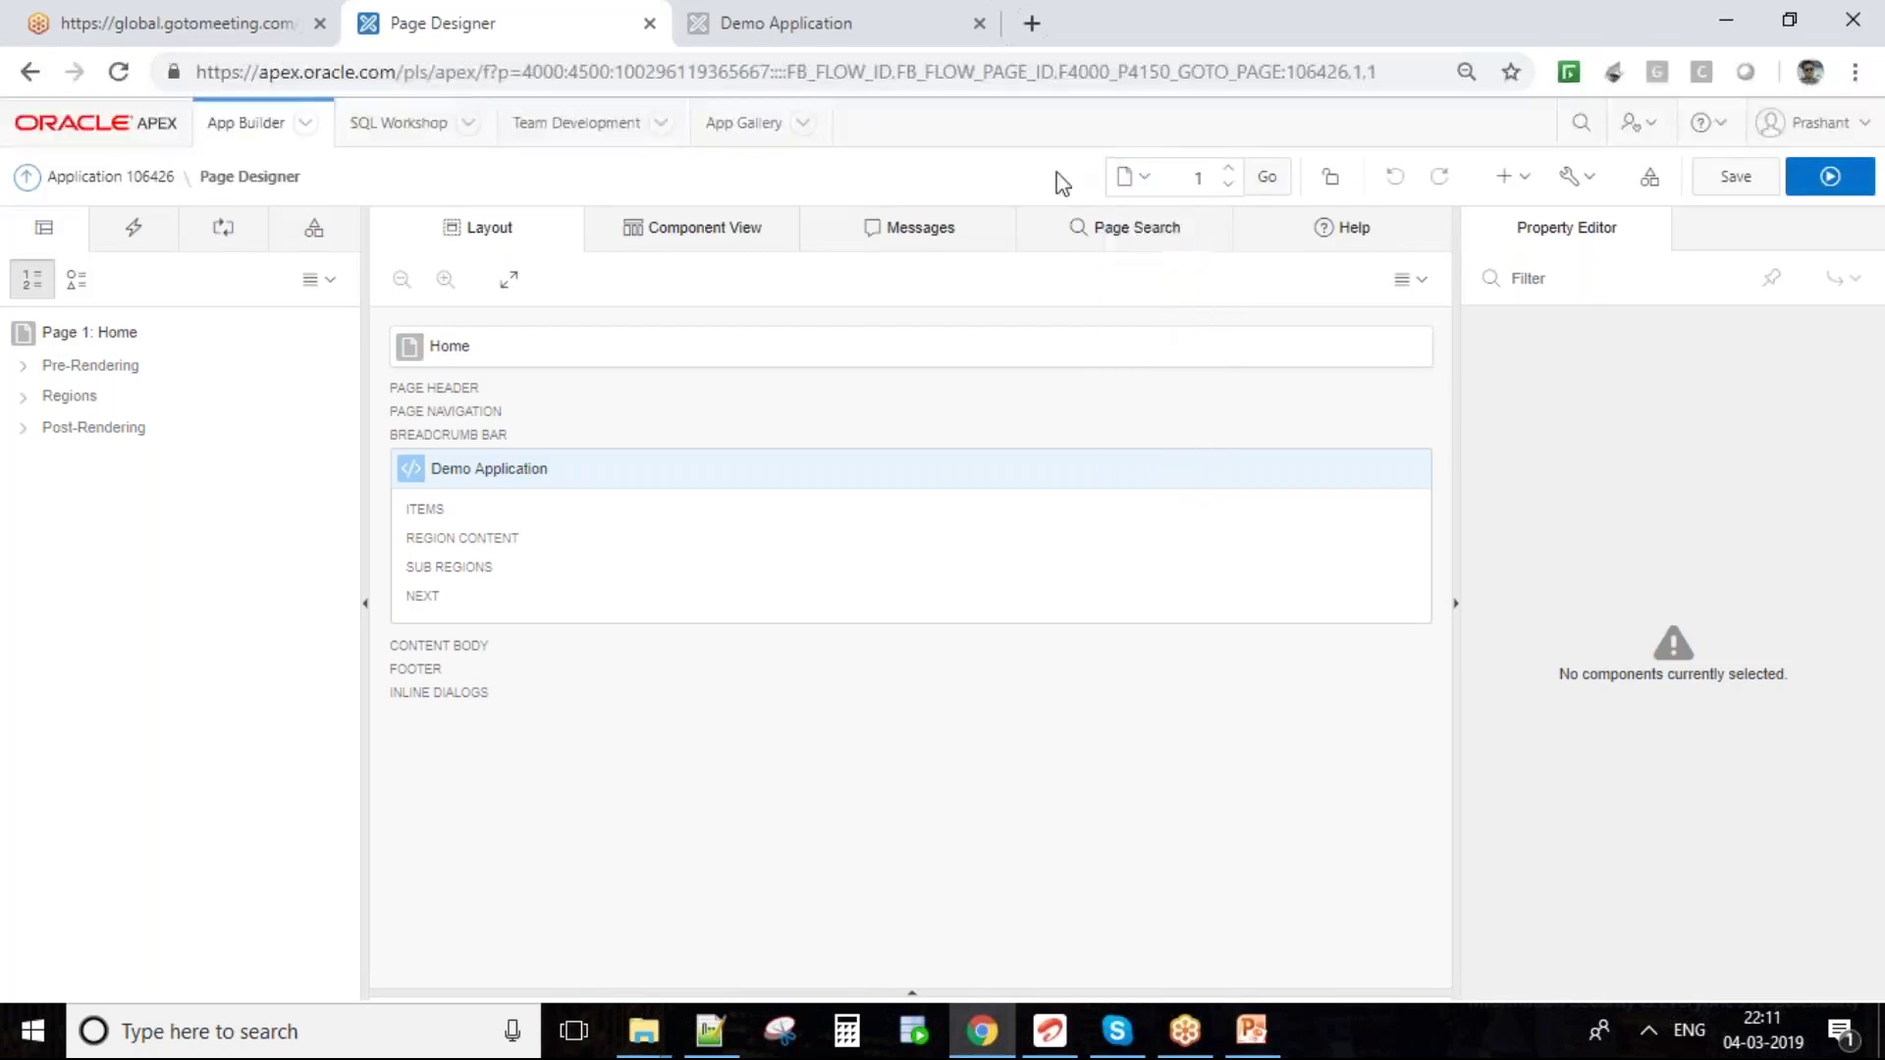
pyautogui.click(1155, 179)
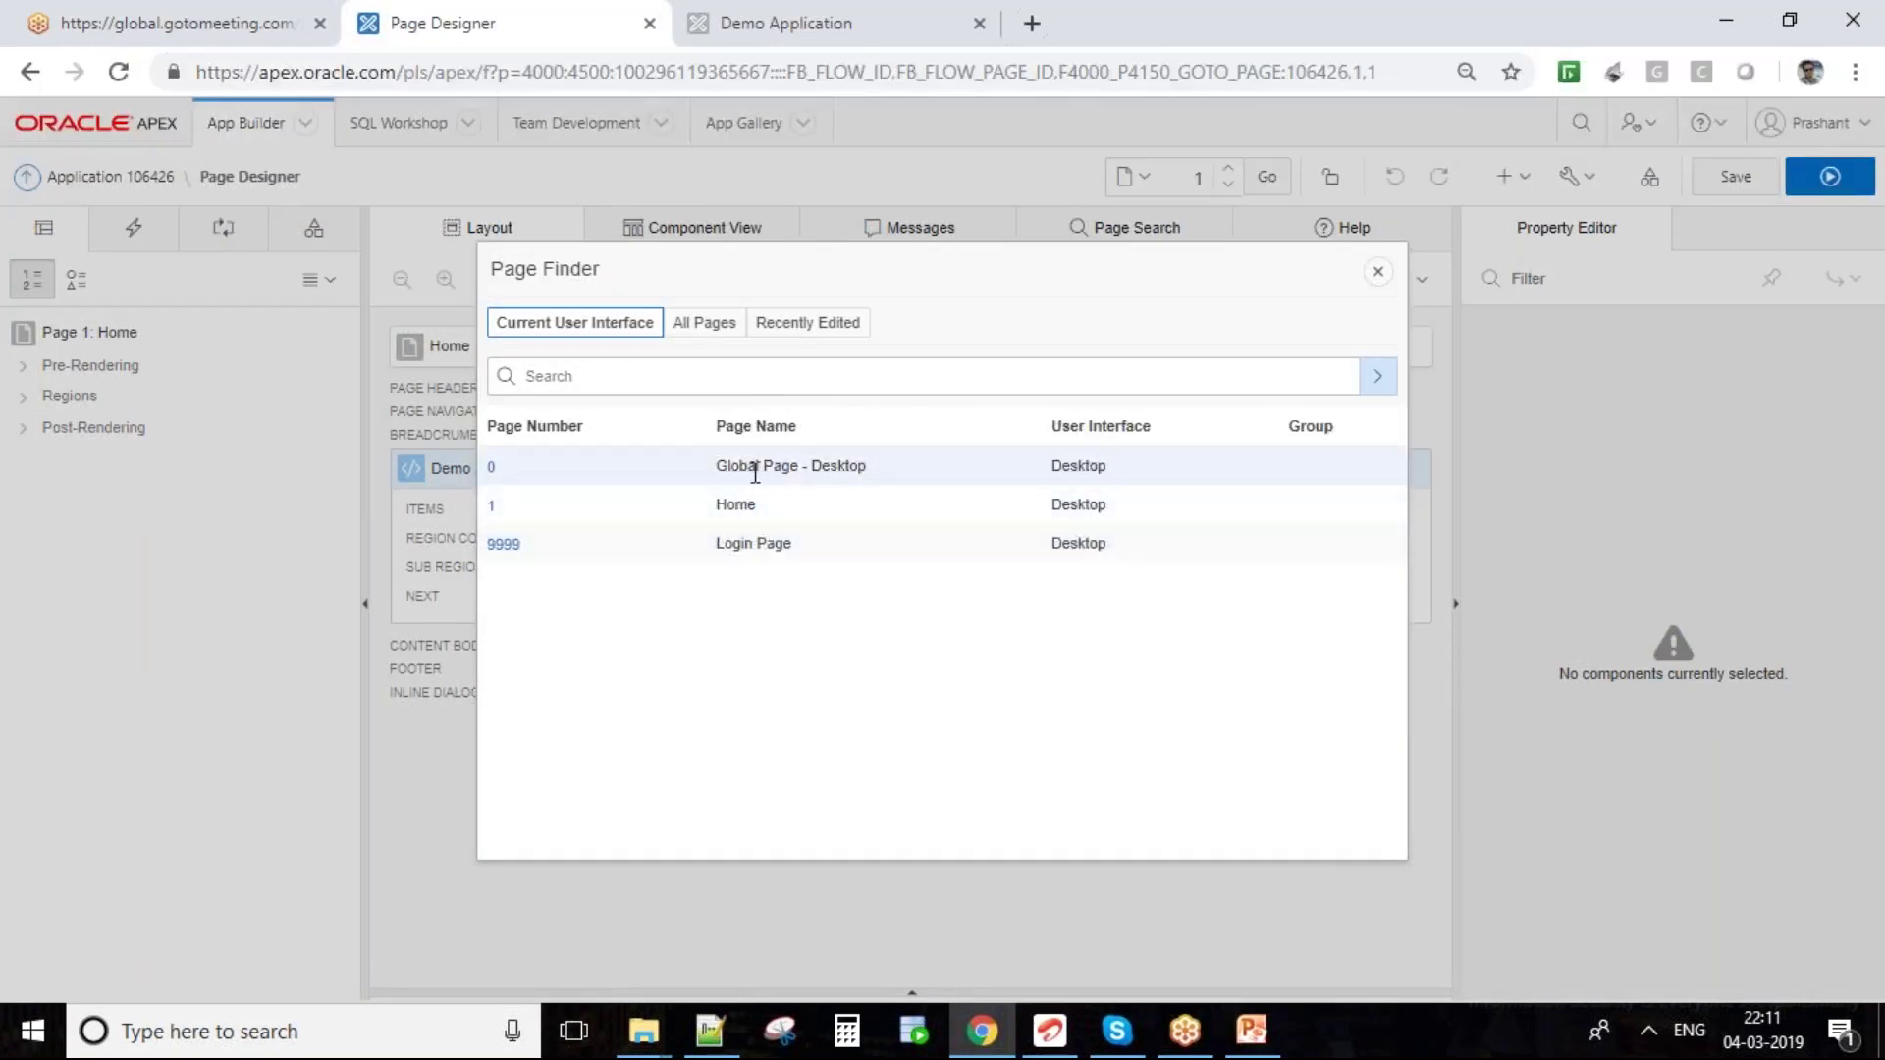
pyautogui.click(1377, 271)
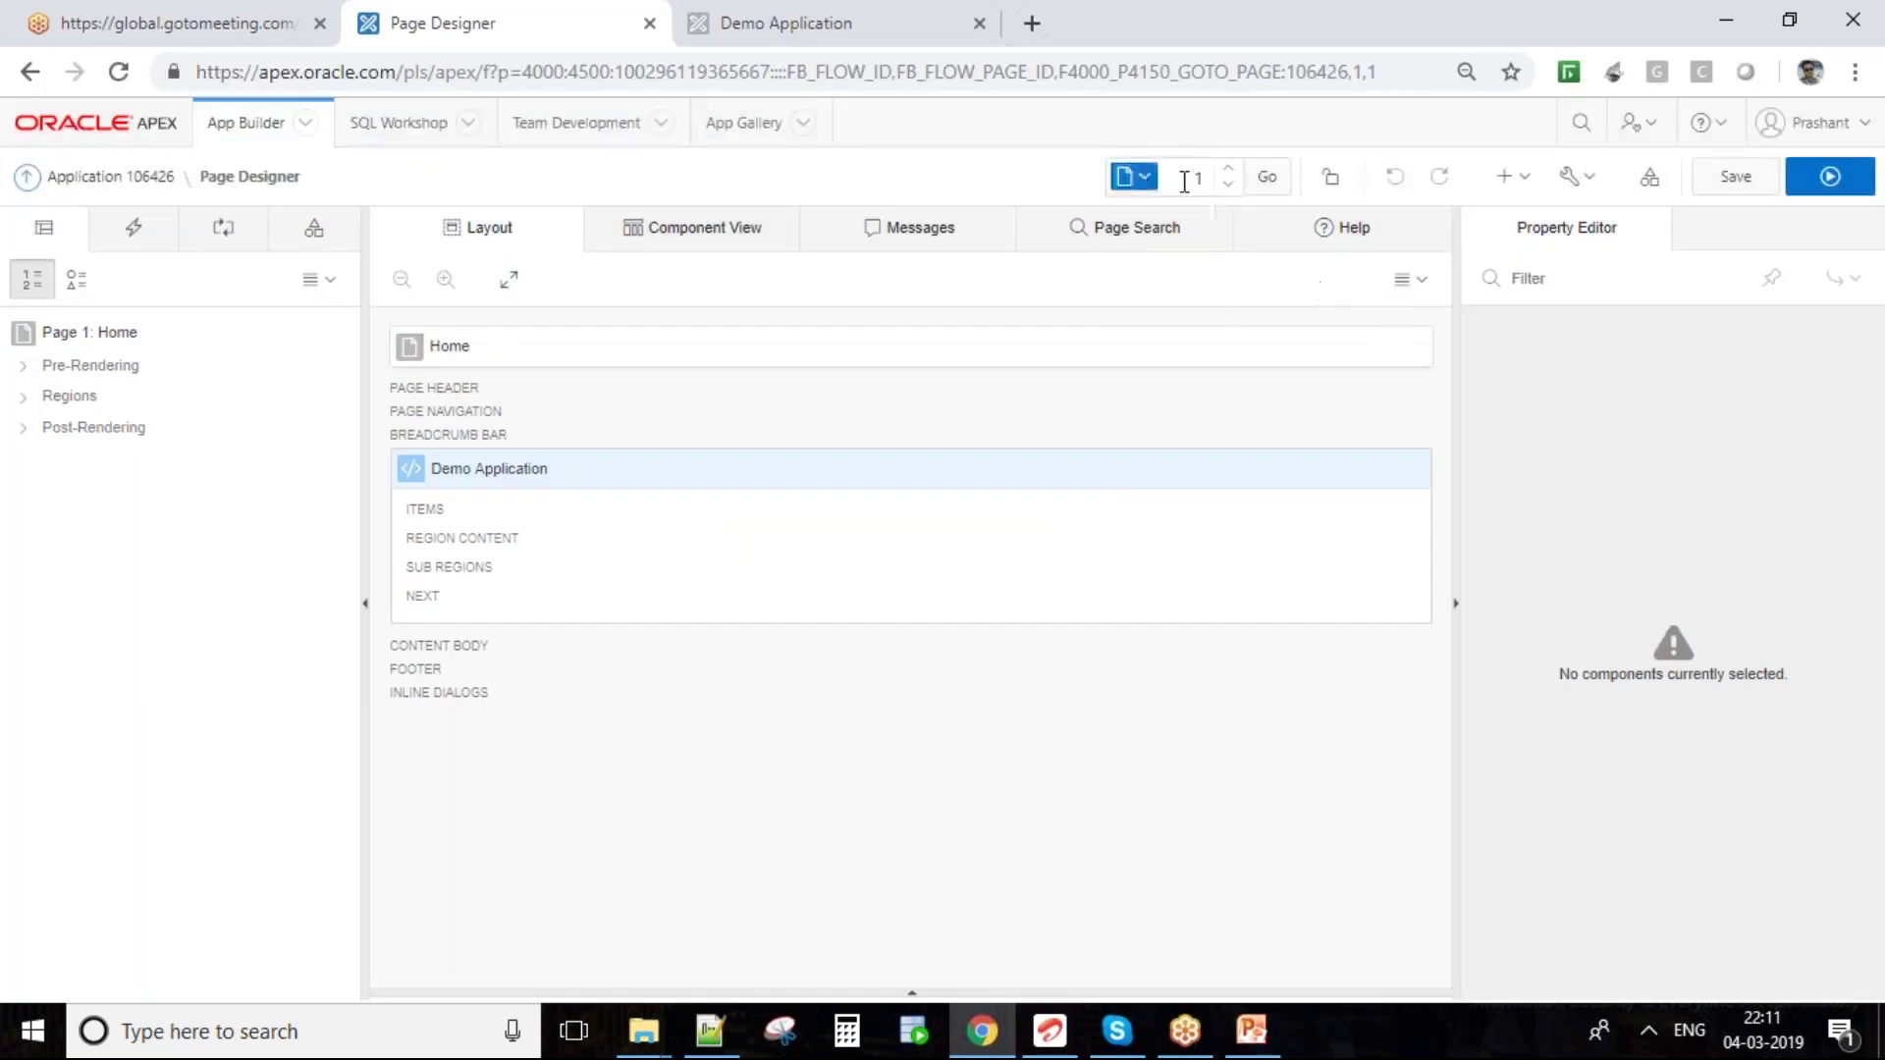
pyautogui.click(1185, 179)
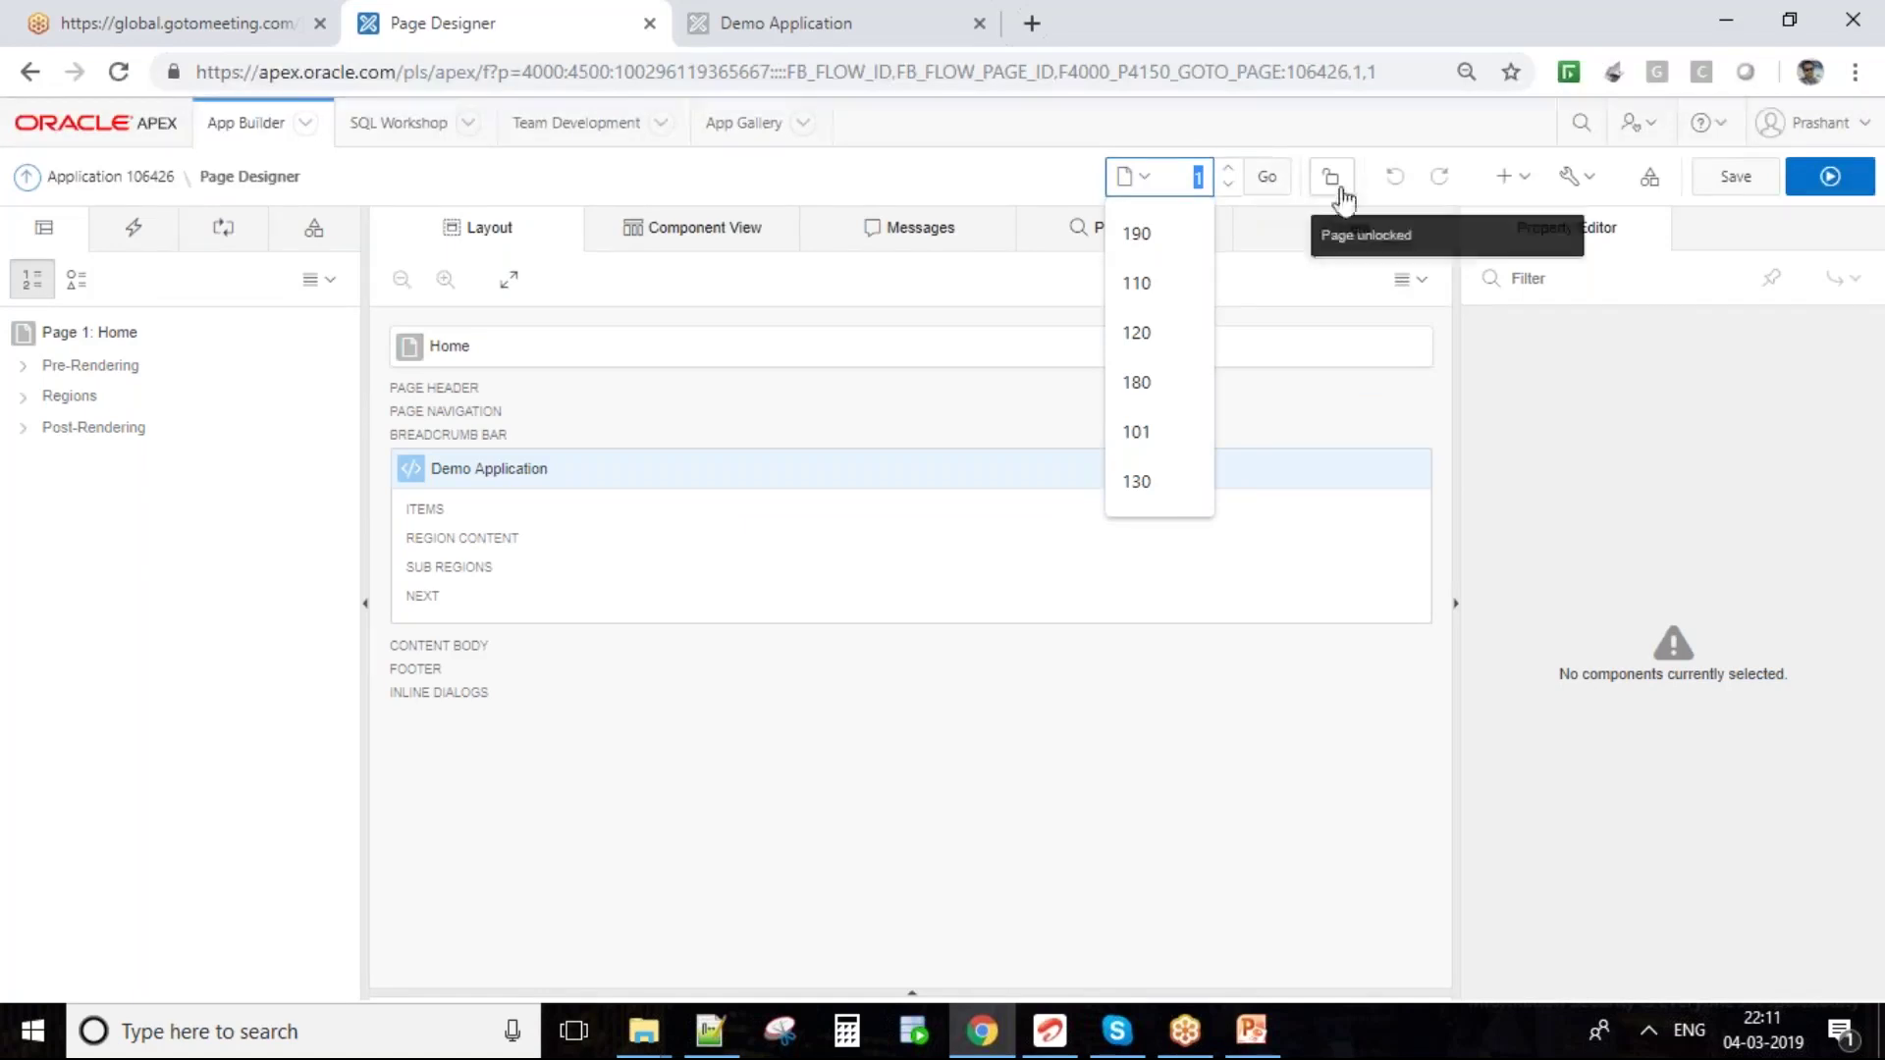
pyautogui.click(1026, 202)
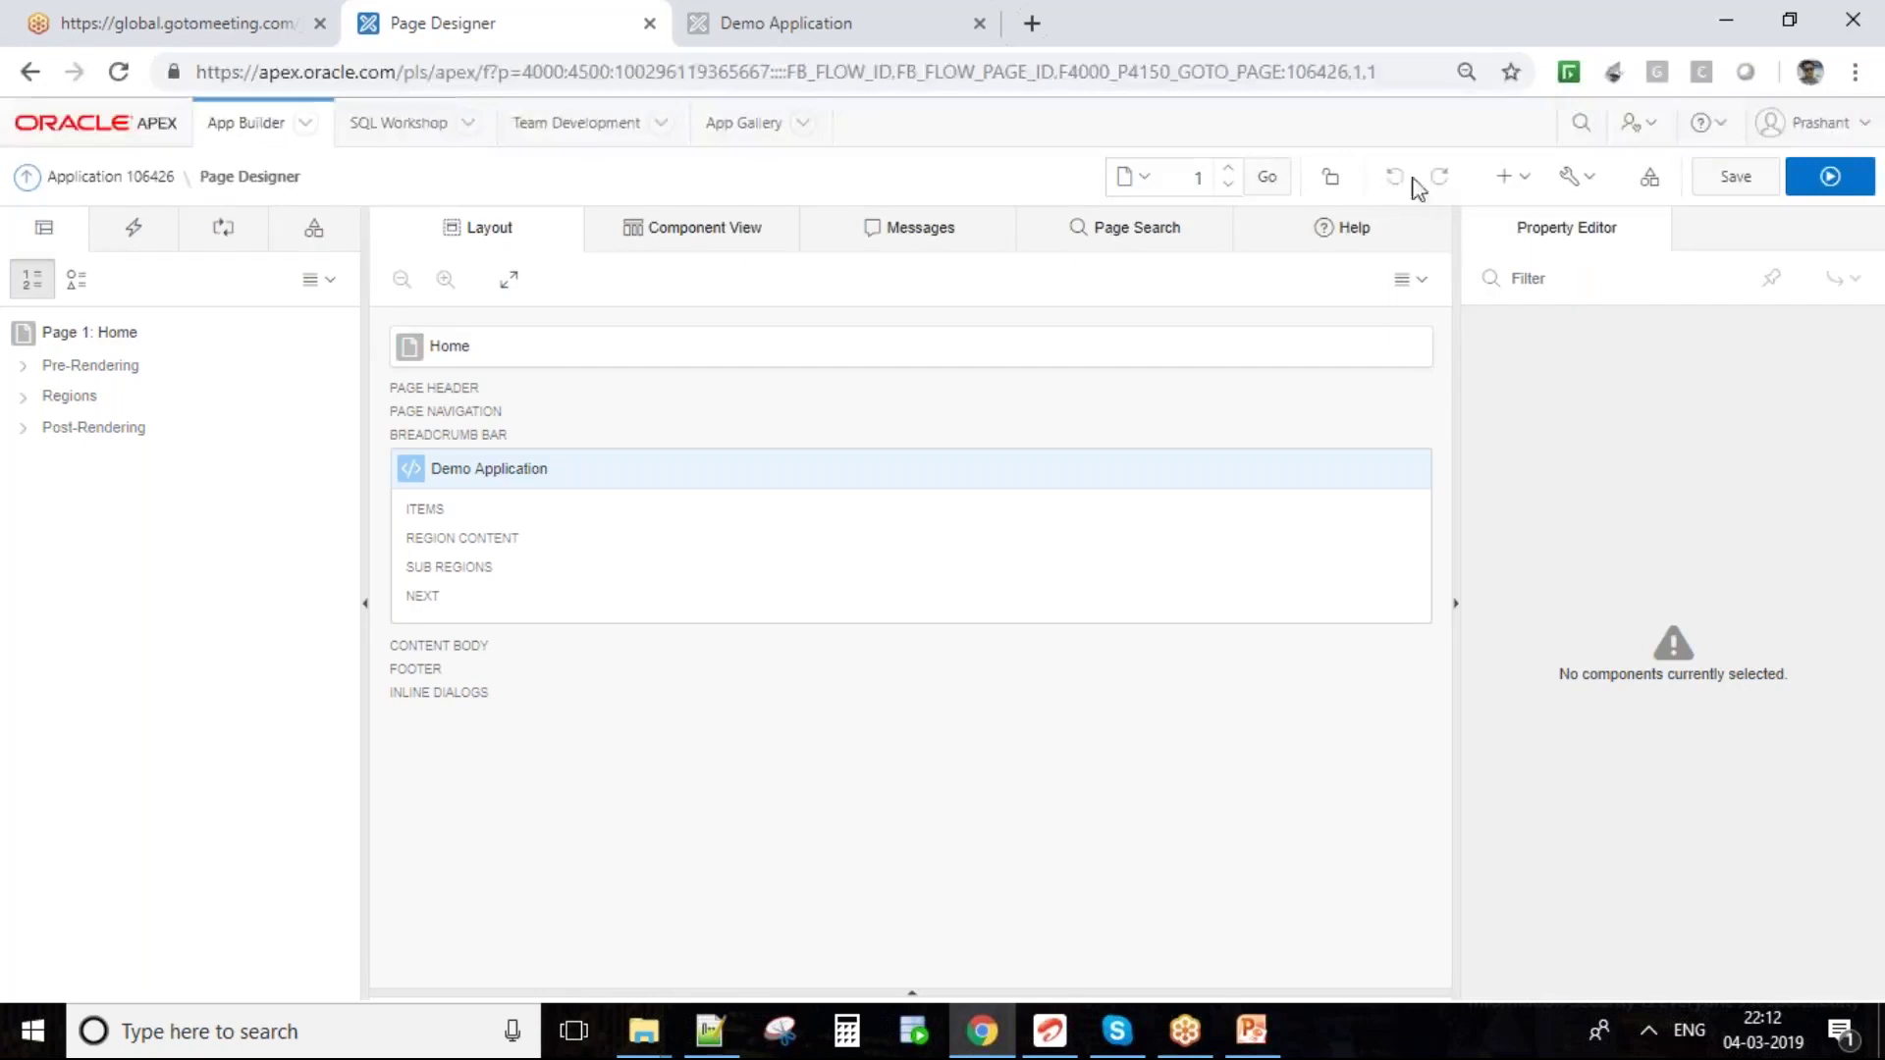
# - Review Page Designer's create options and page utilities, and dismiss them without choosing any
pyautogui.click(1525, 189)
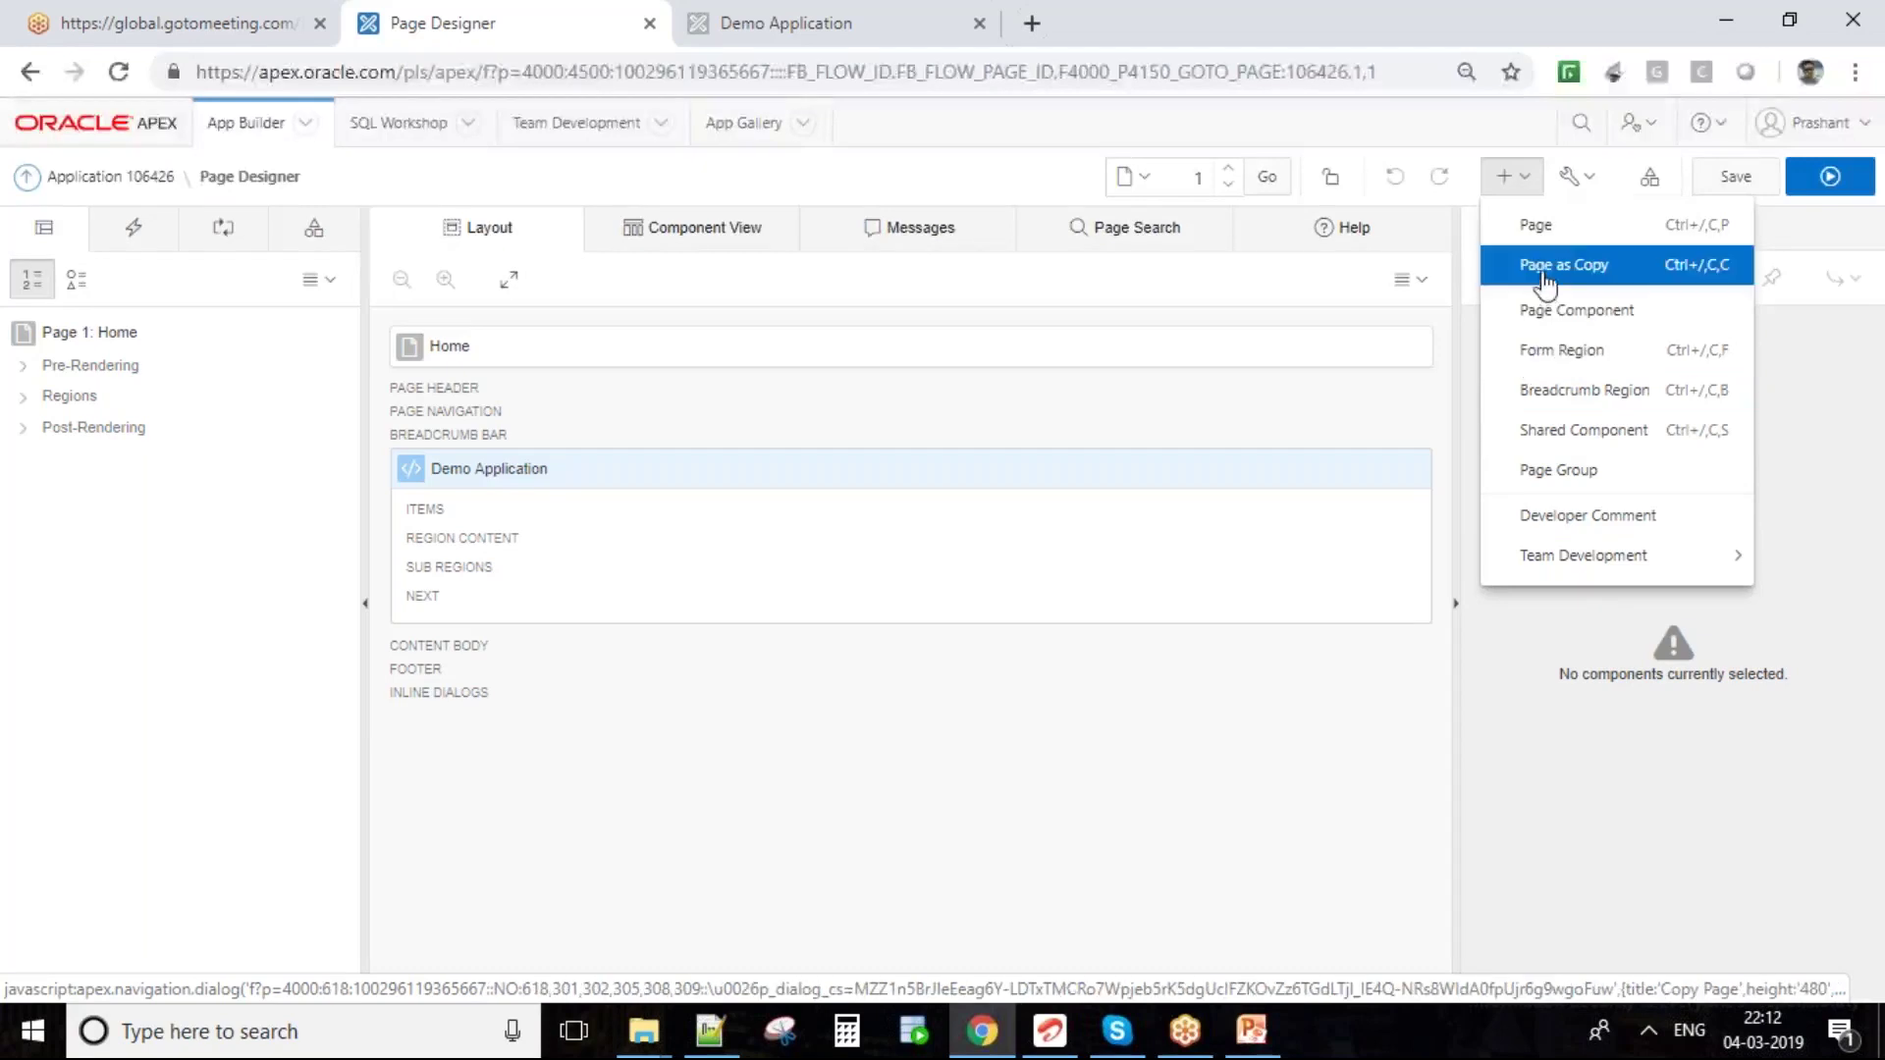
pyautogui.click(1601, 193)
pyautogui.click(1601, 192)
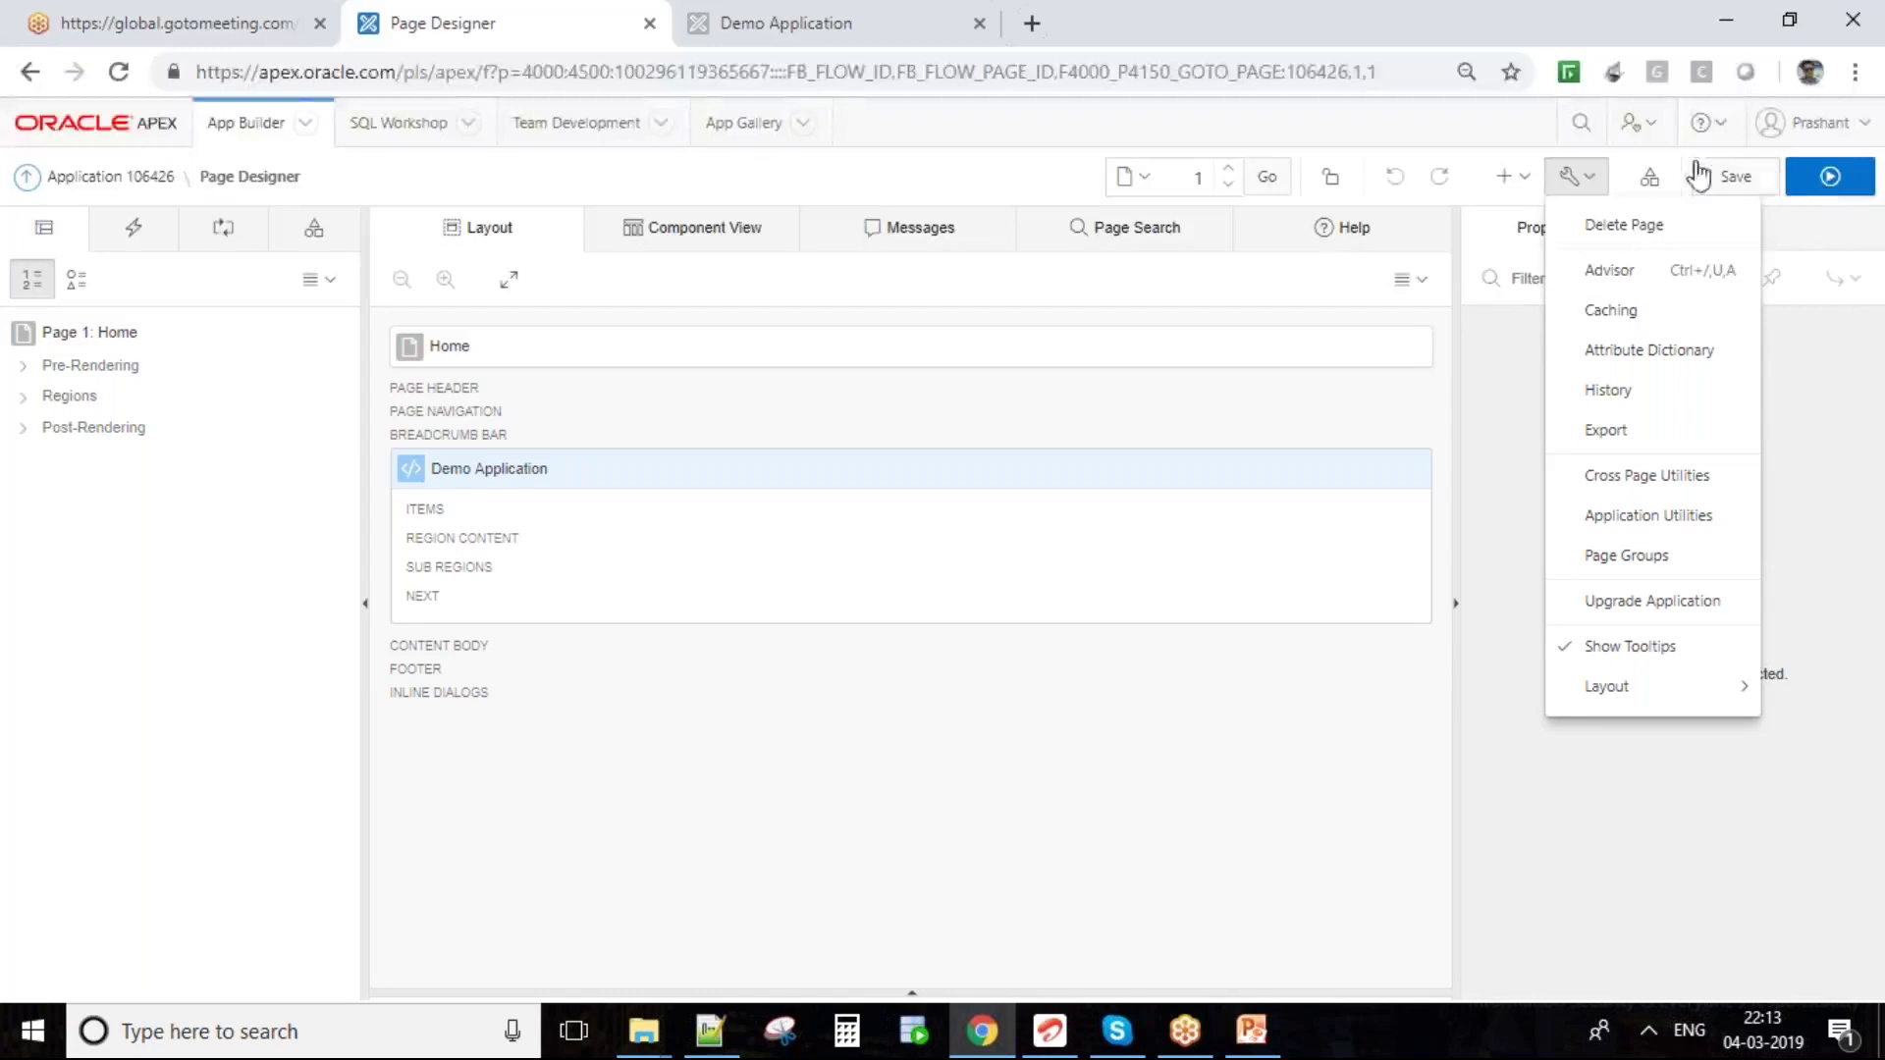
pyautogui.click(1875, 406)
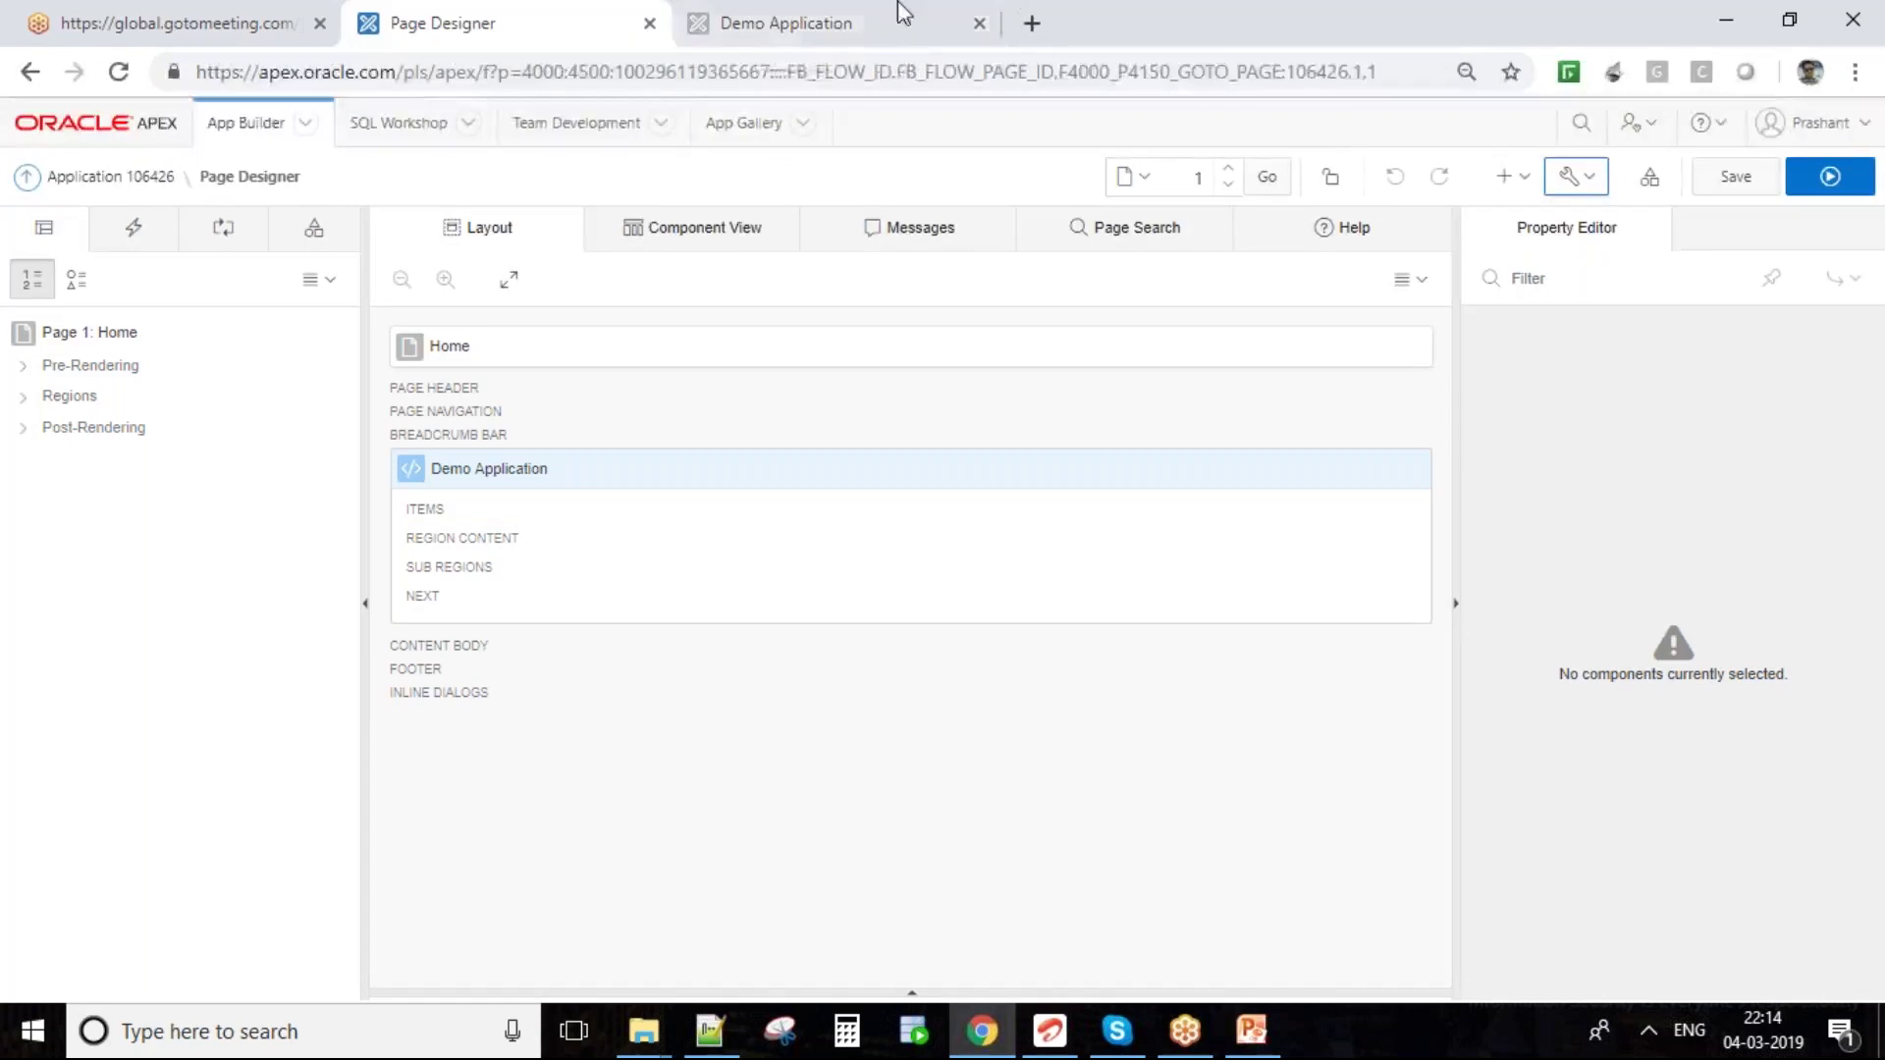
# - Check the running Demo Application, return to Page Designer, and start creating a new page of type Blank Page
pyautogui.click(815, 22)
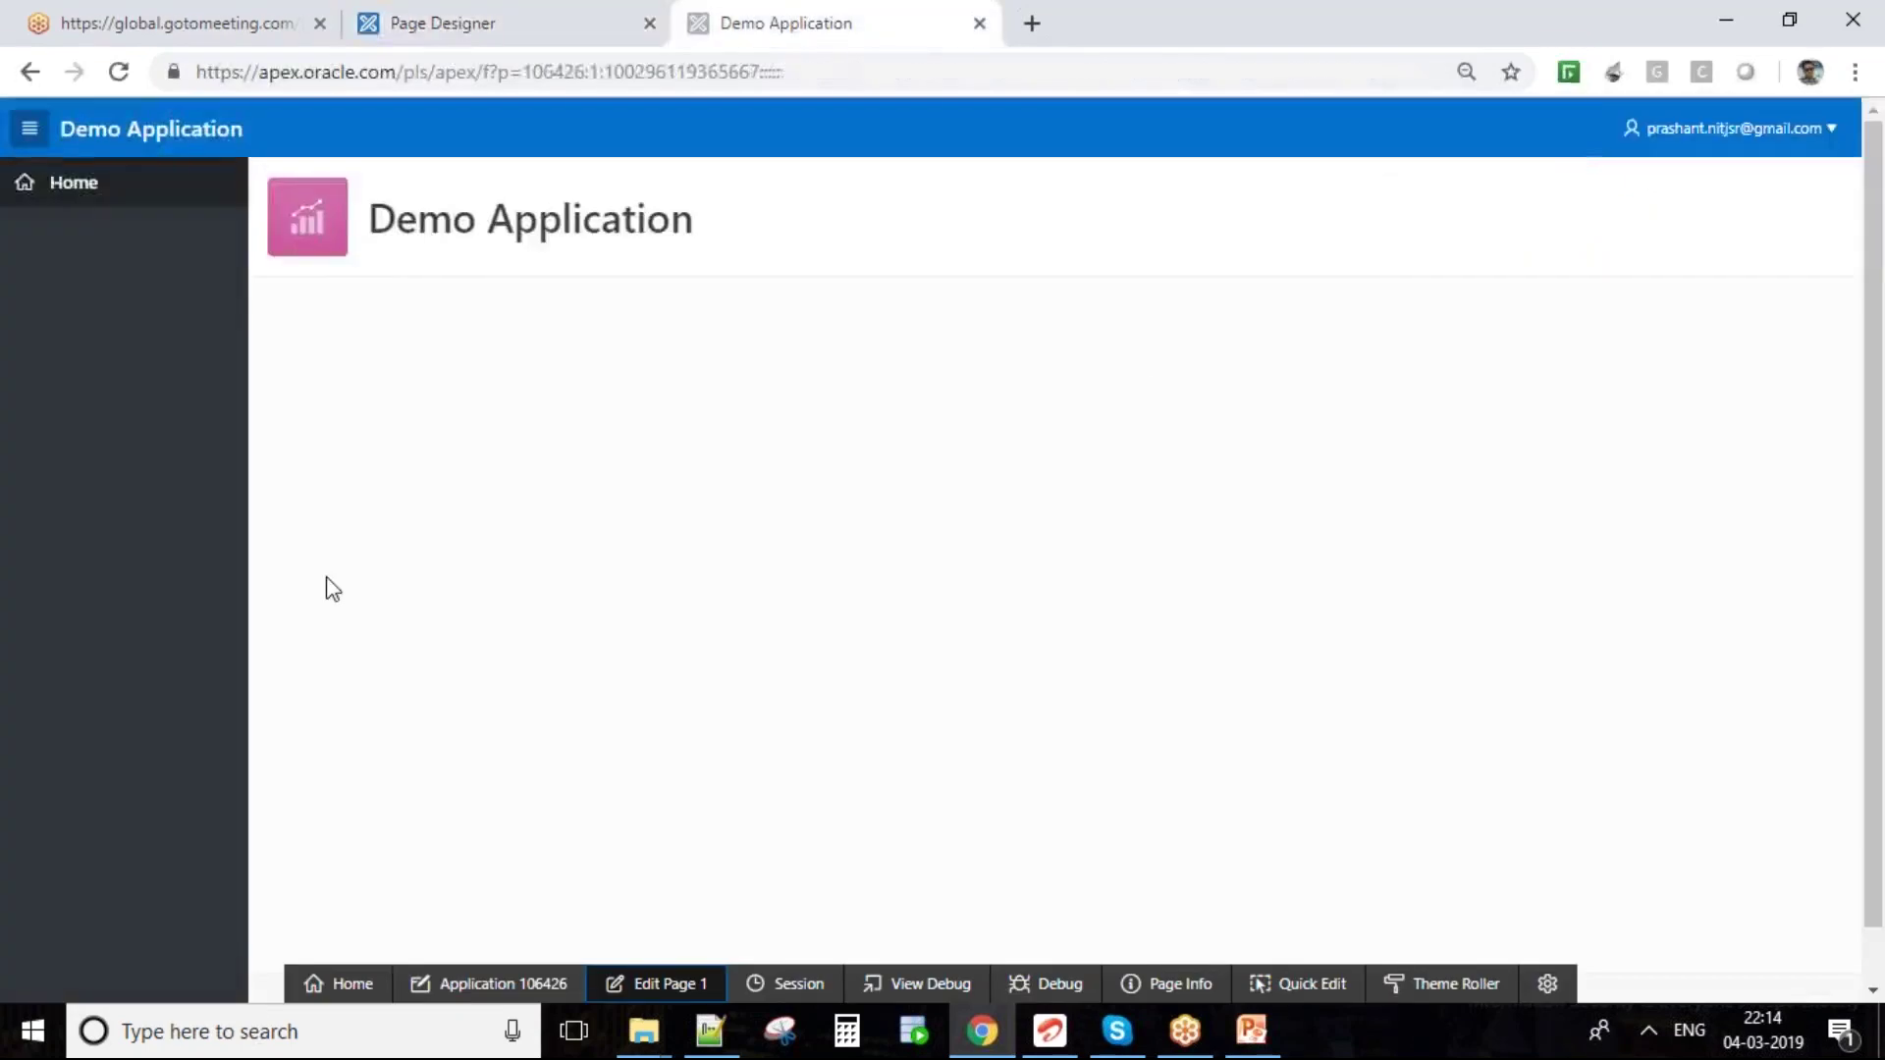
pyautogui.click(581, 12)
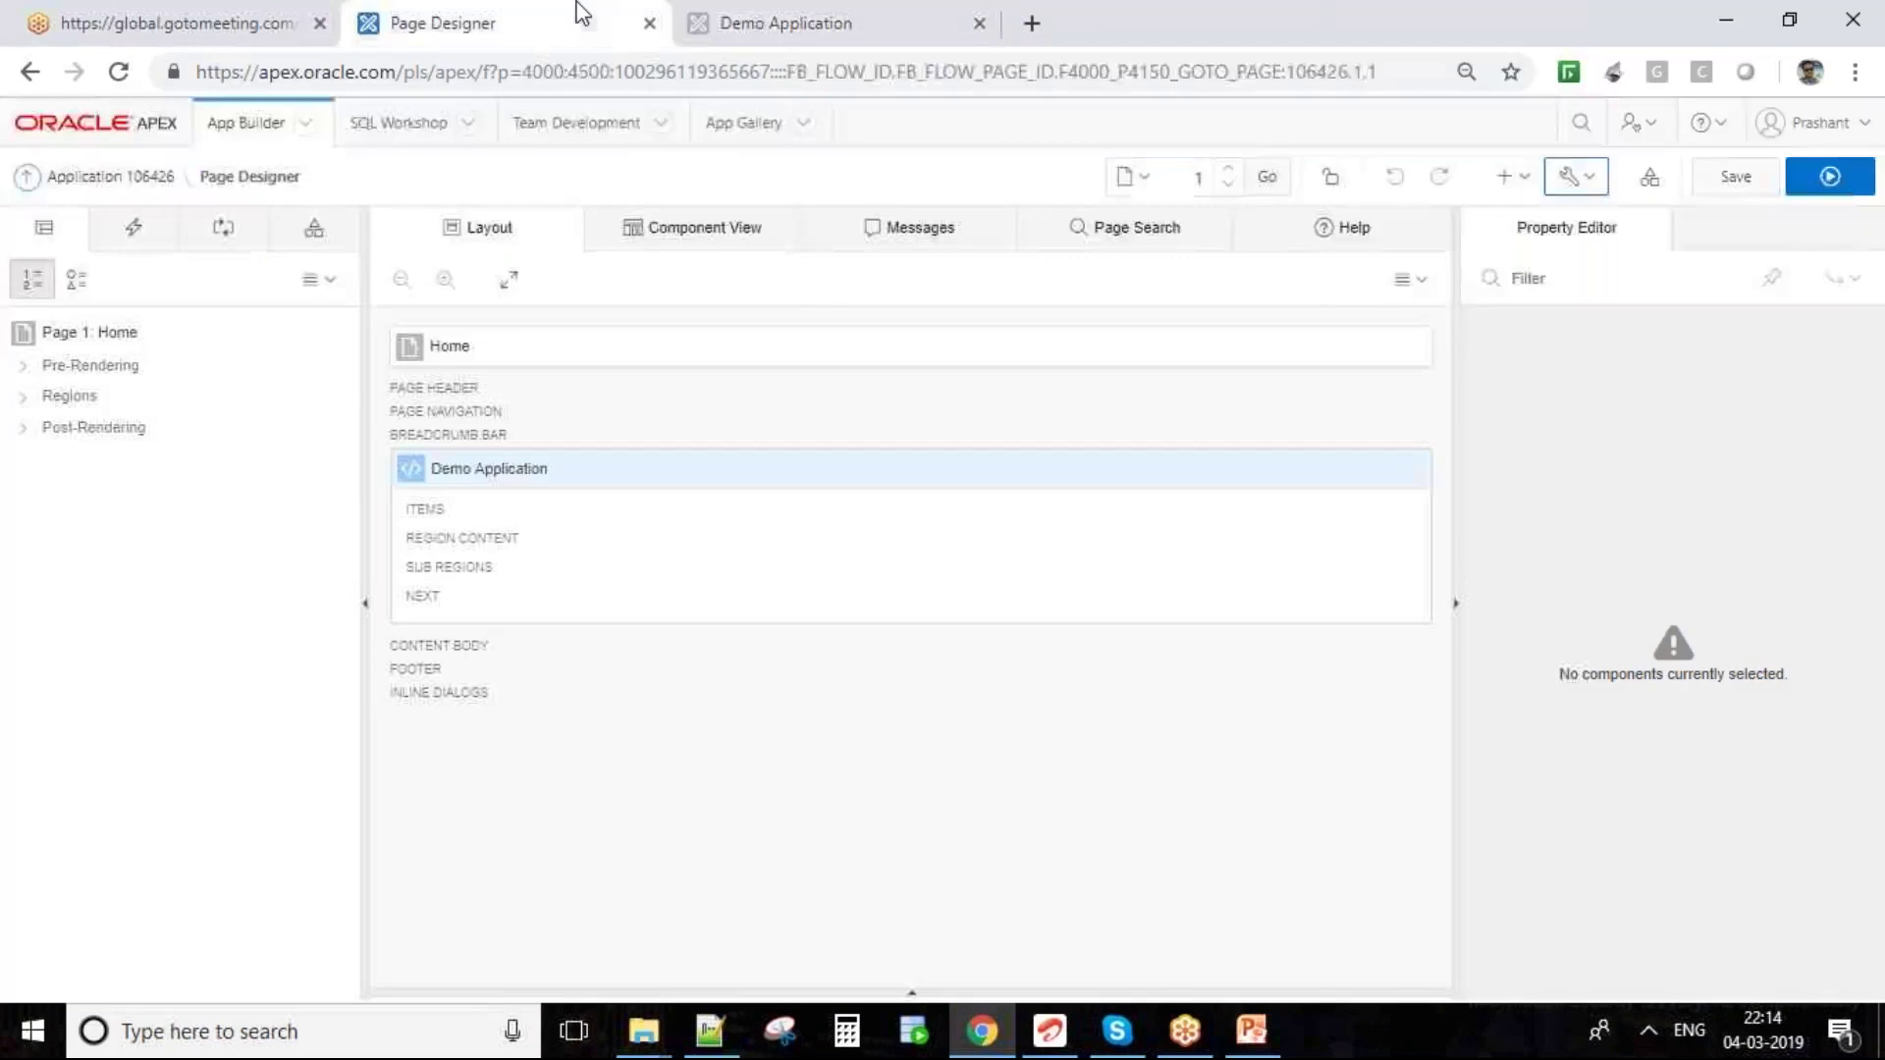
pyautogui.click(1528, 183)
pyautogui.click(1533, 211)
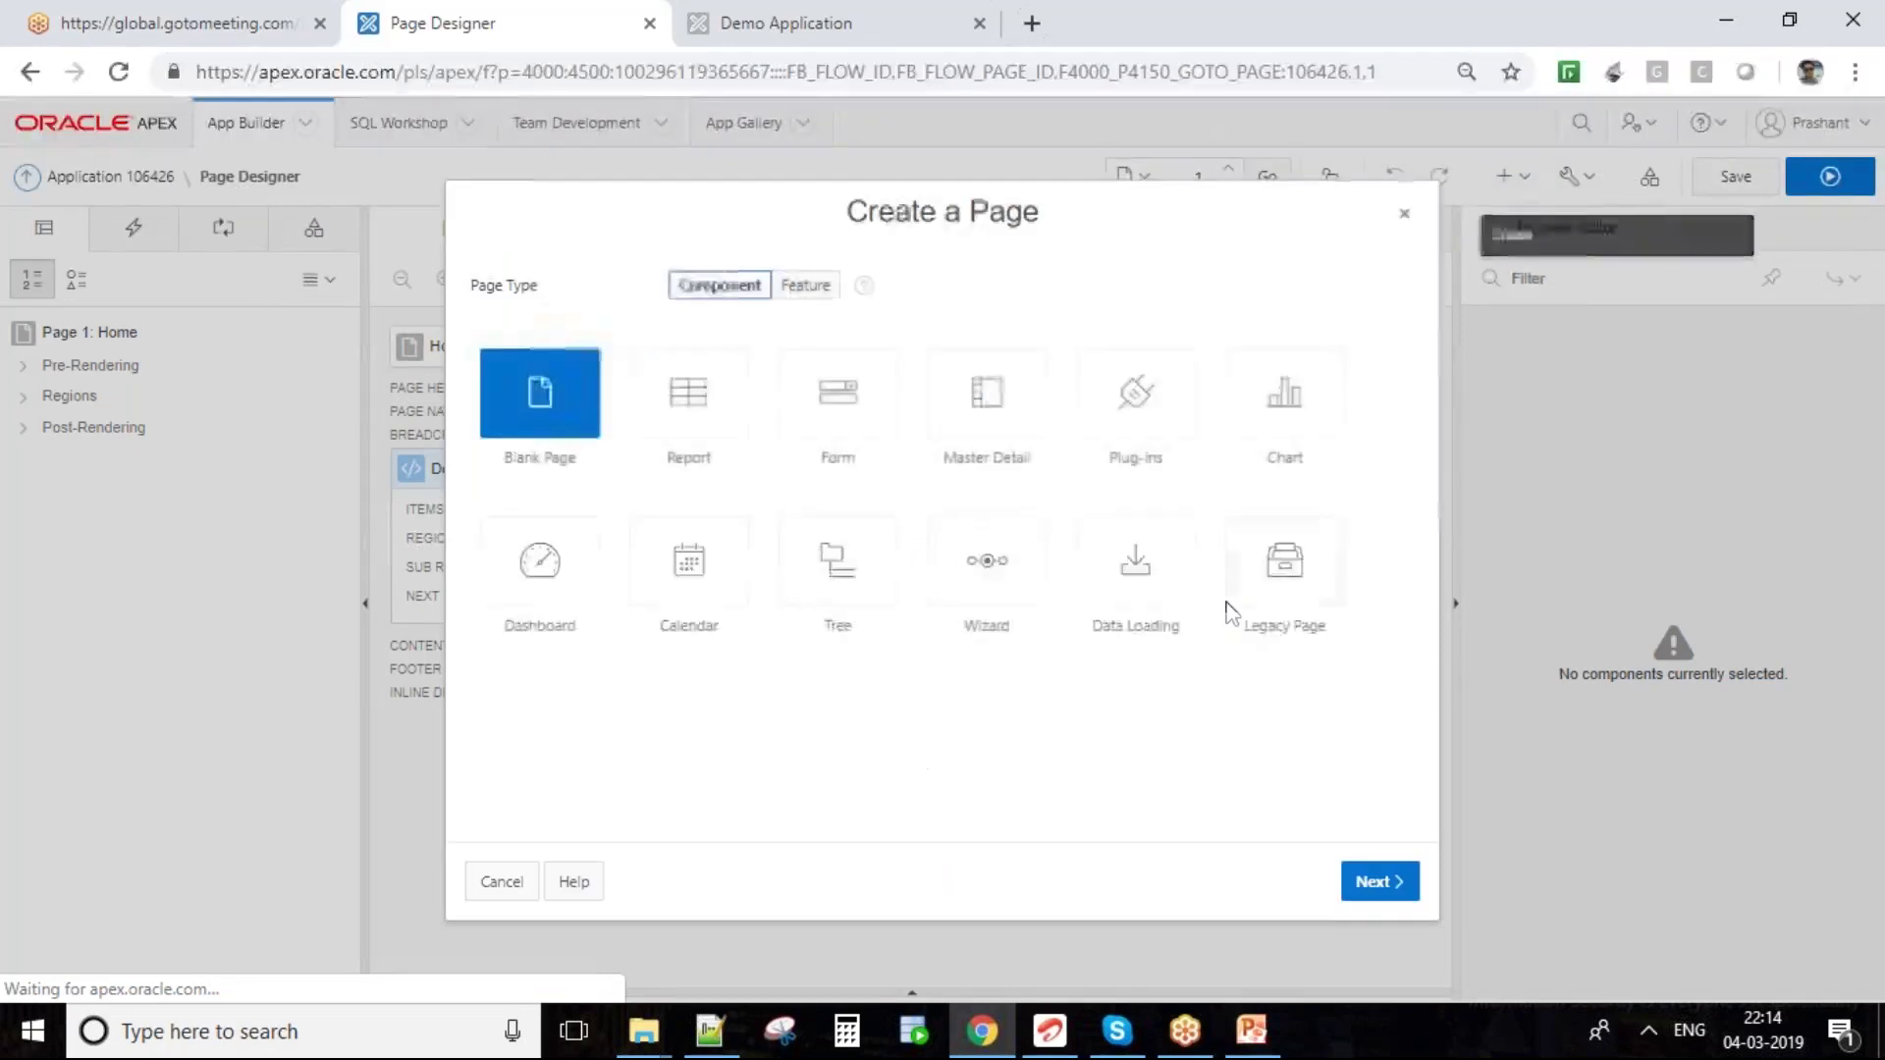
pyautogui.click(1398, 890)
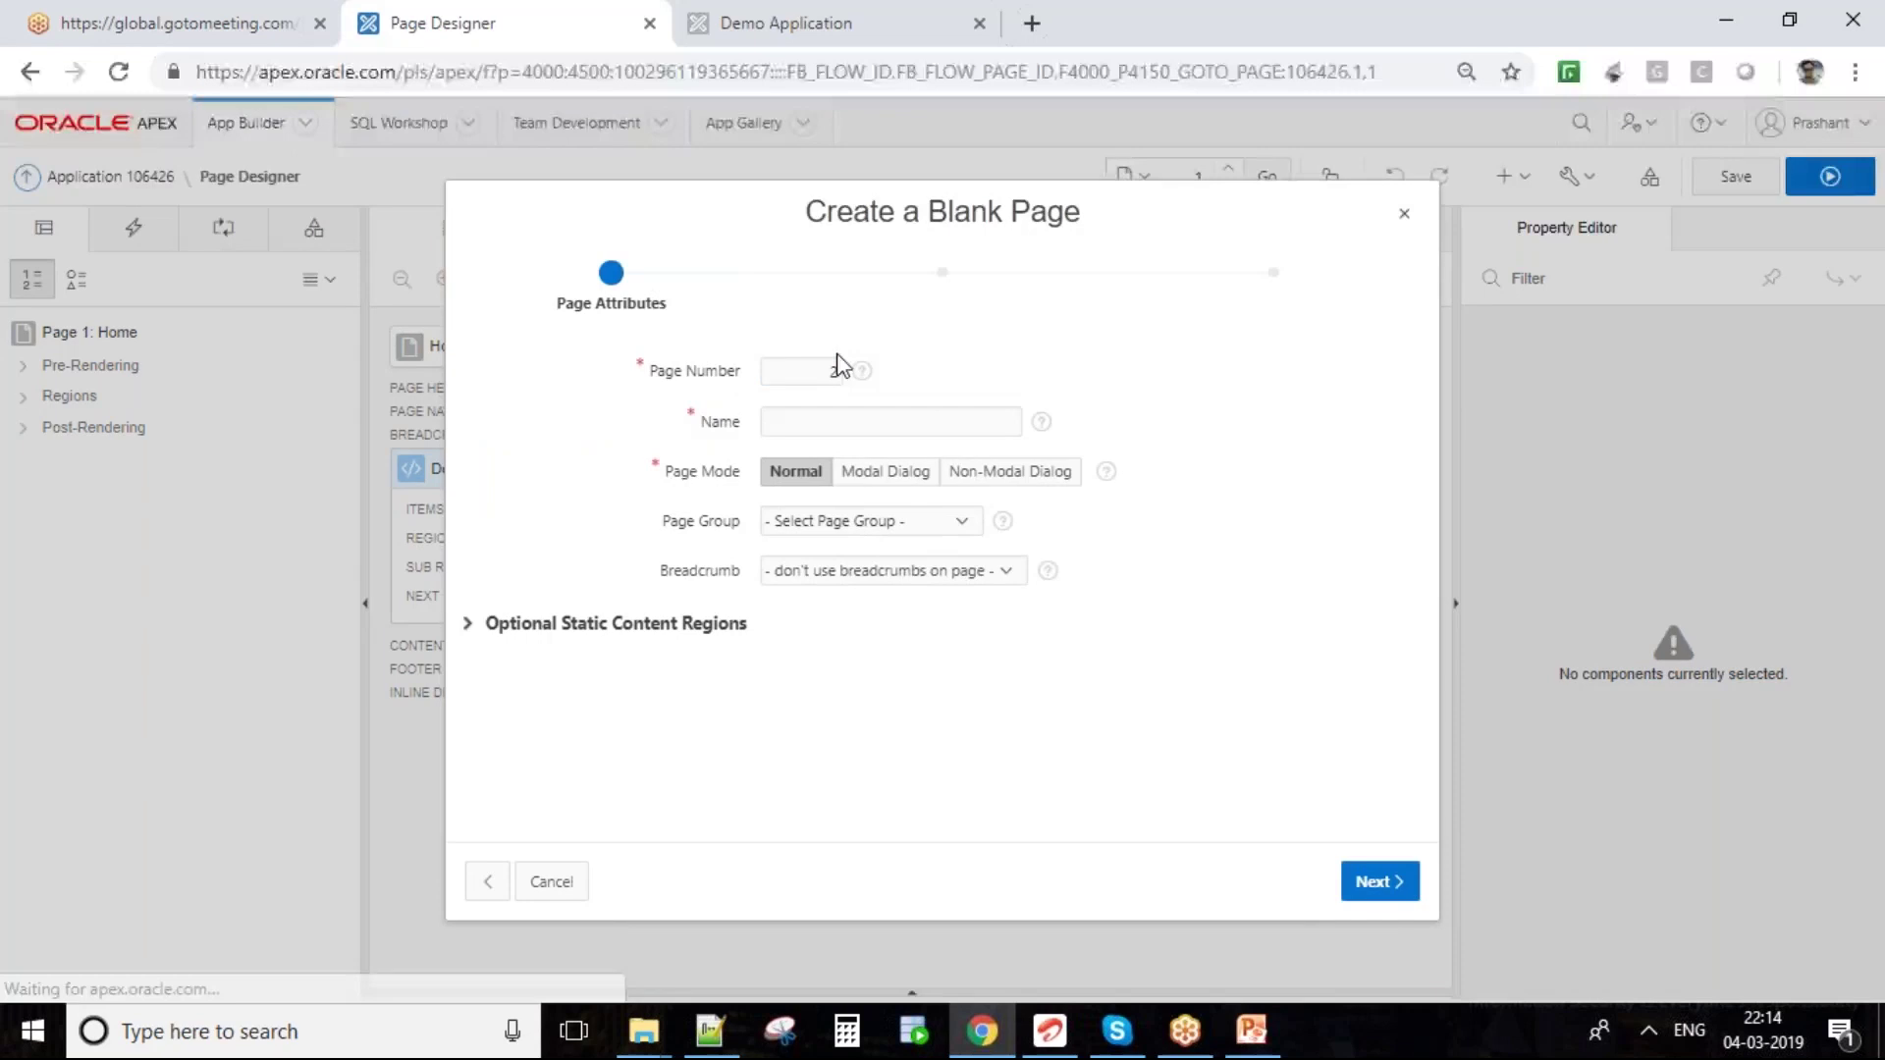
# - Set the new blank page's number to 100 and name it Employee Report
pyautogui.doubleClick(830, 371)
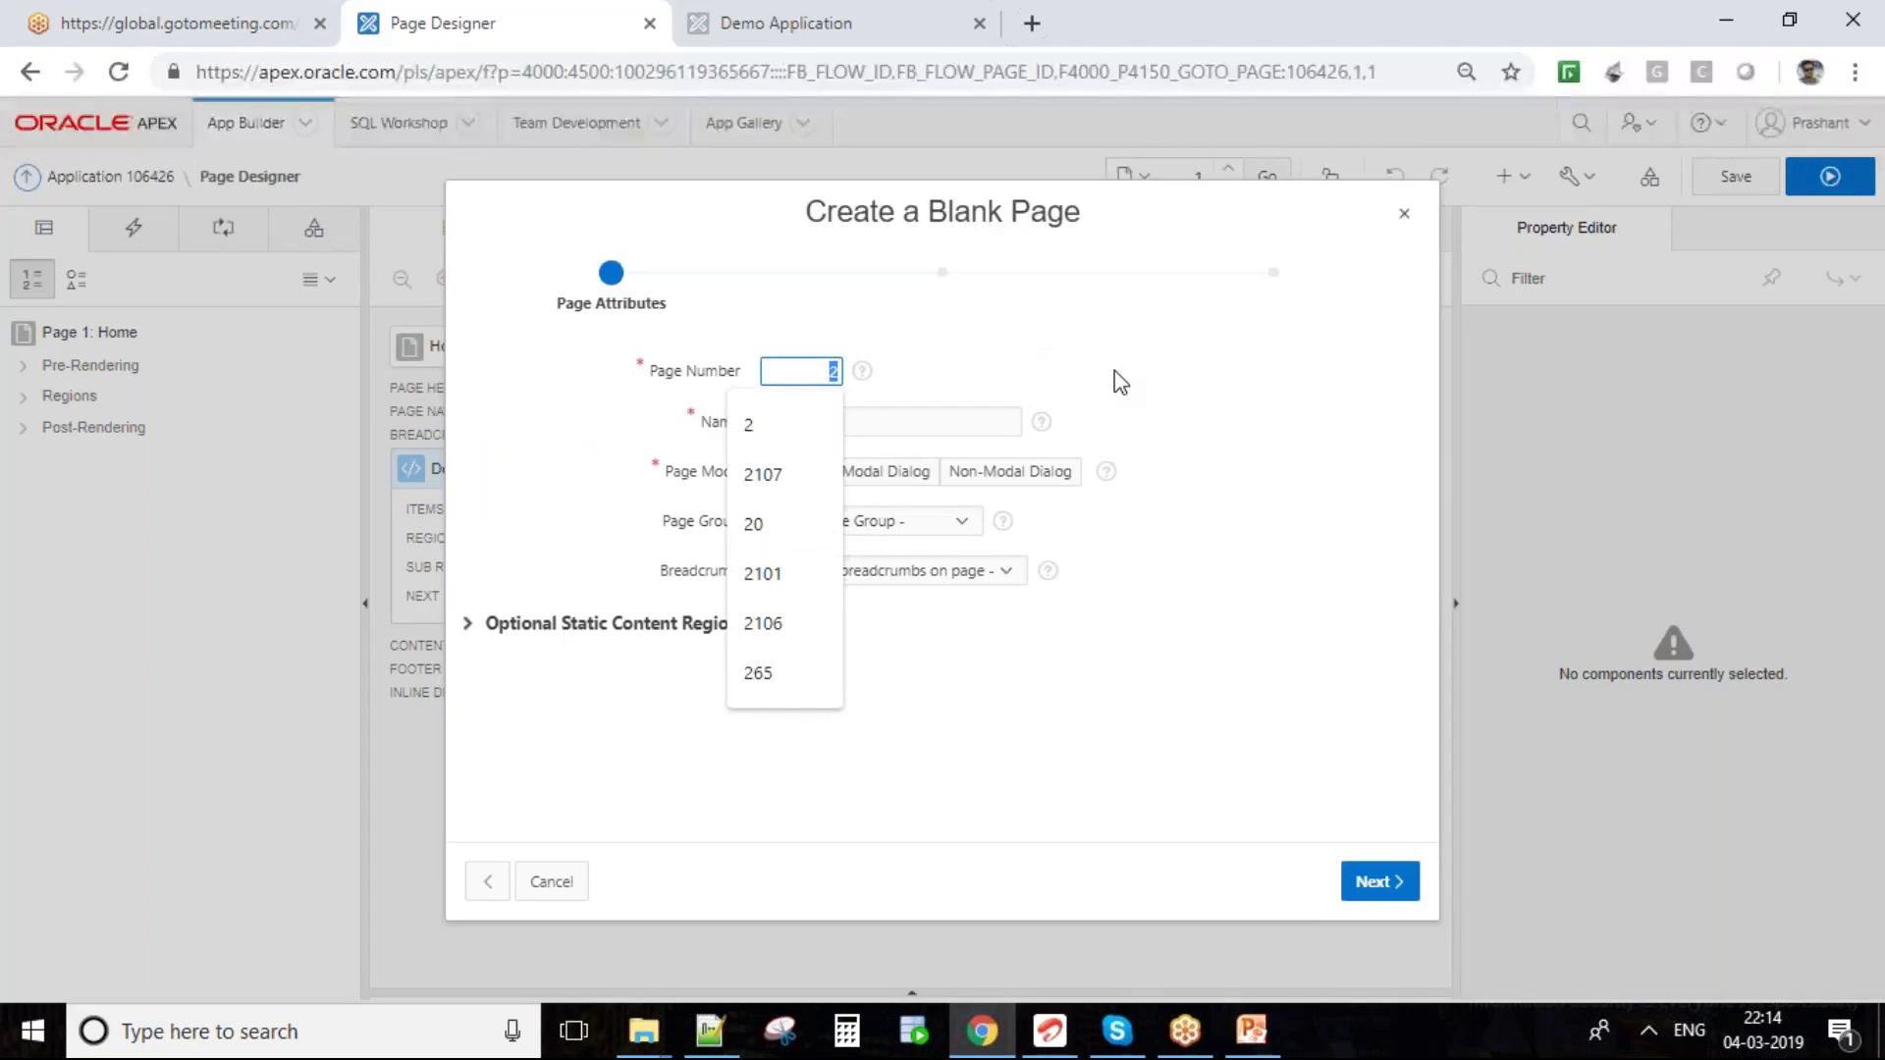
pyautogui.write('100')
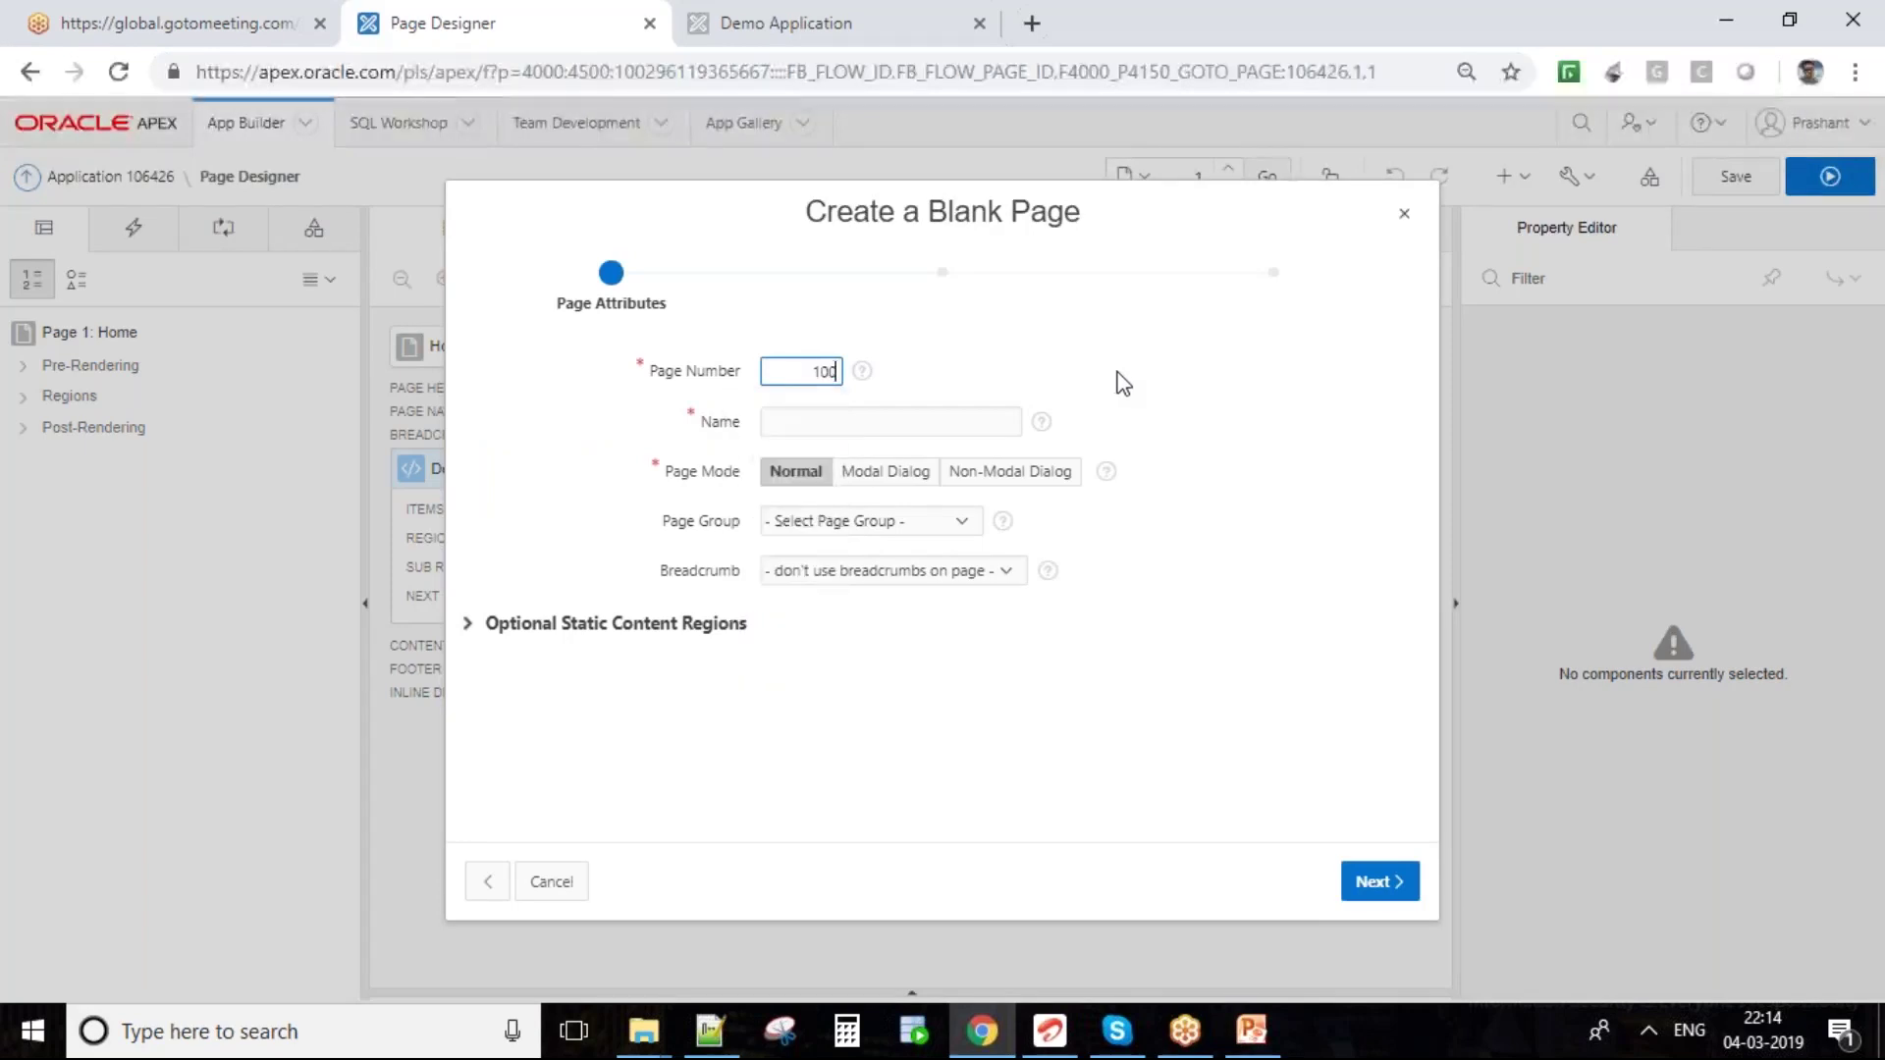
pyautogui.click(945, 426)
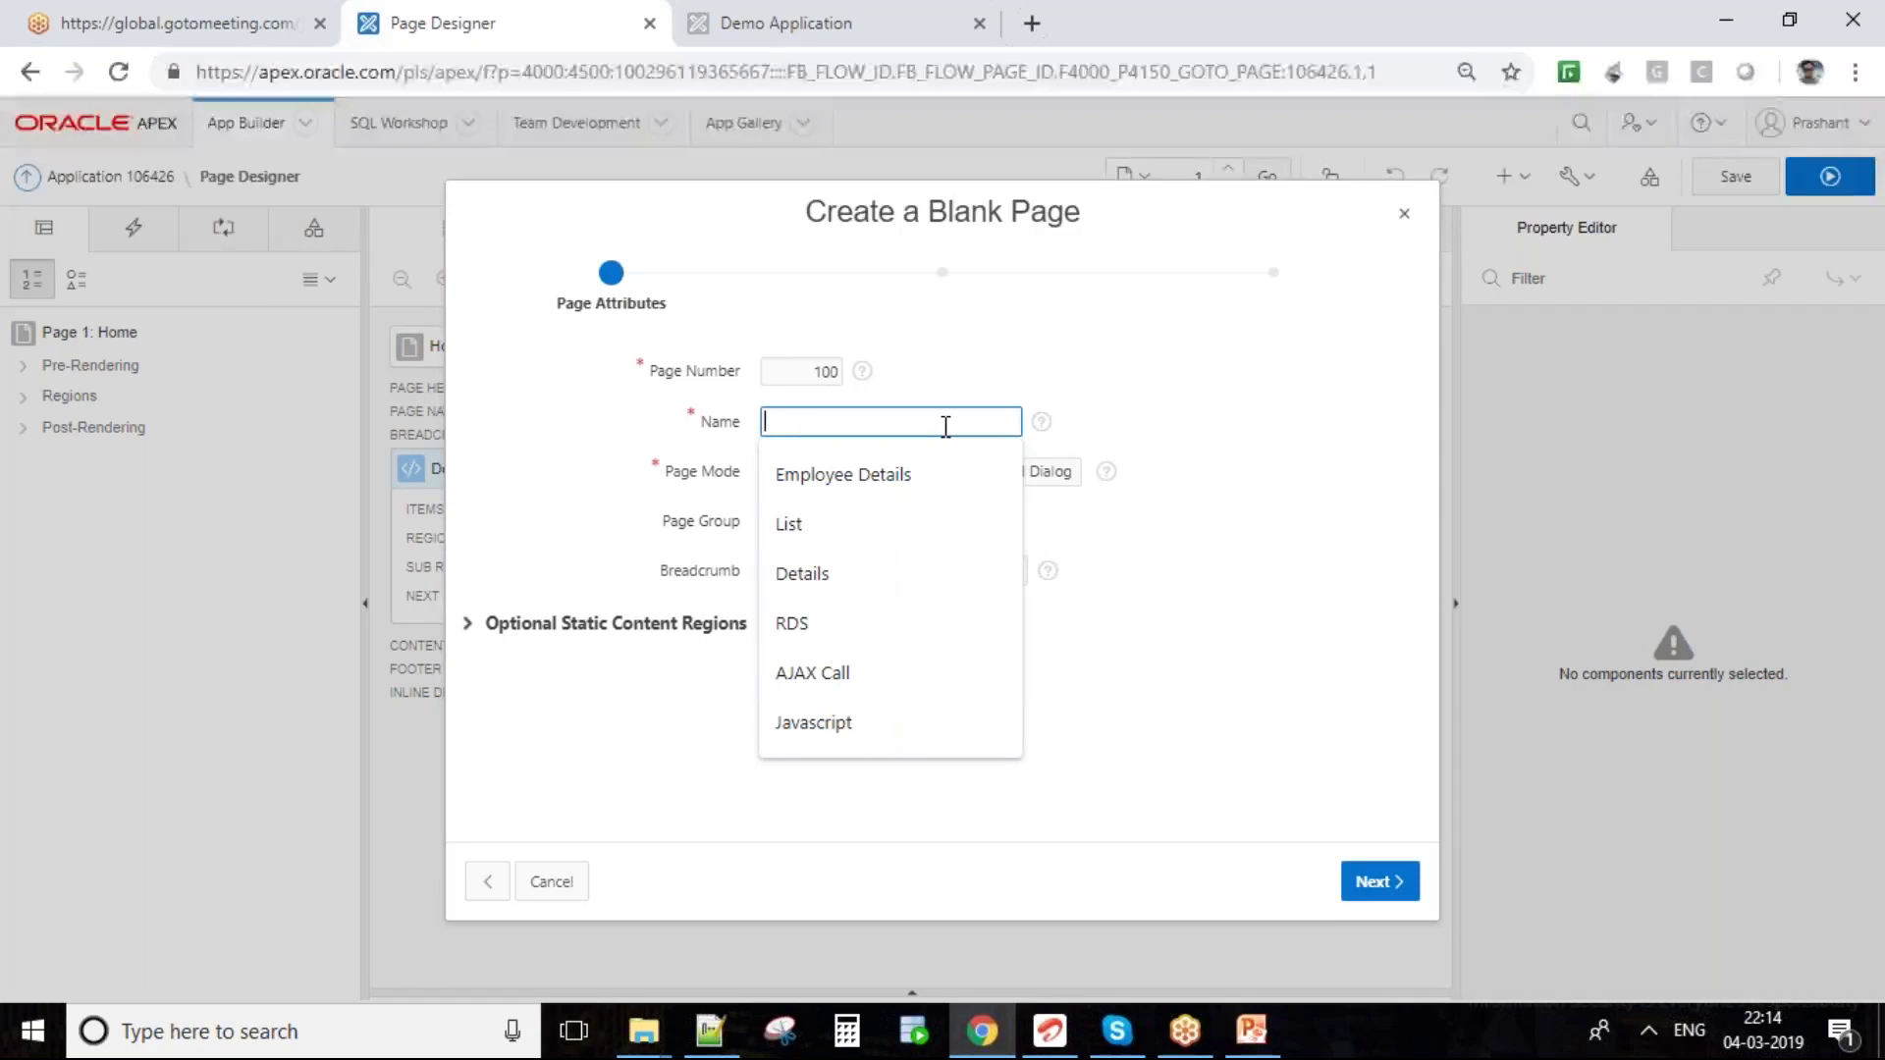
pyautogui.write('E')
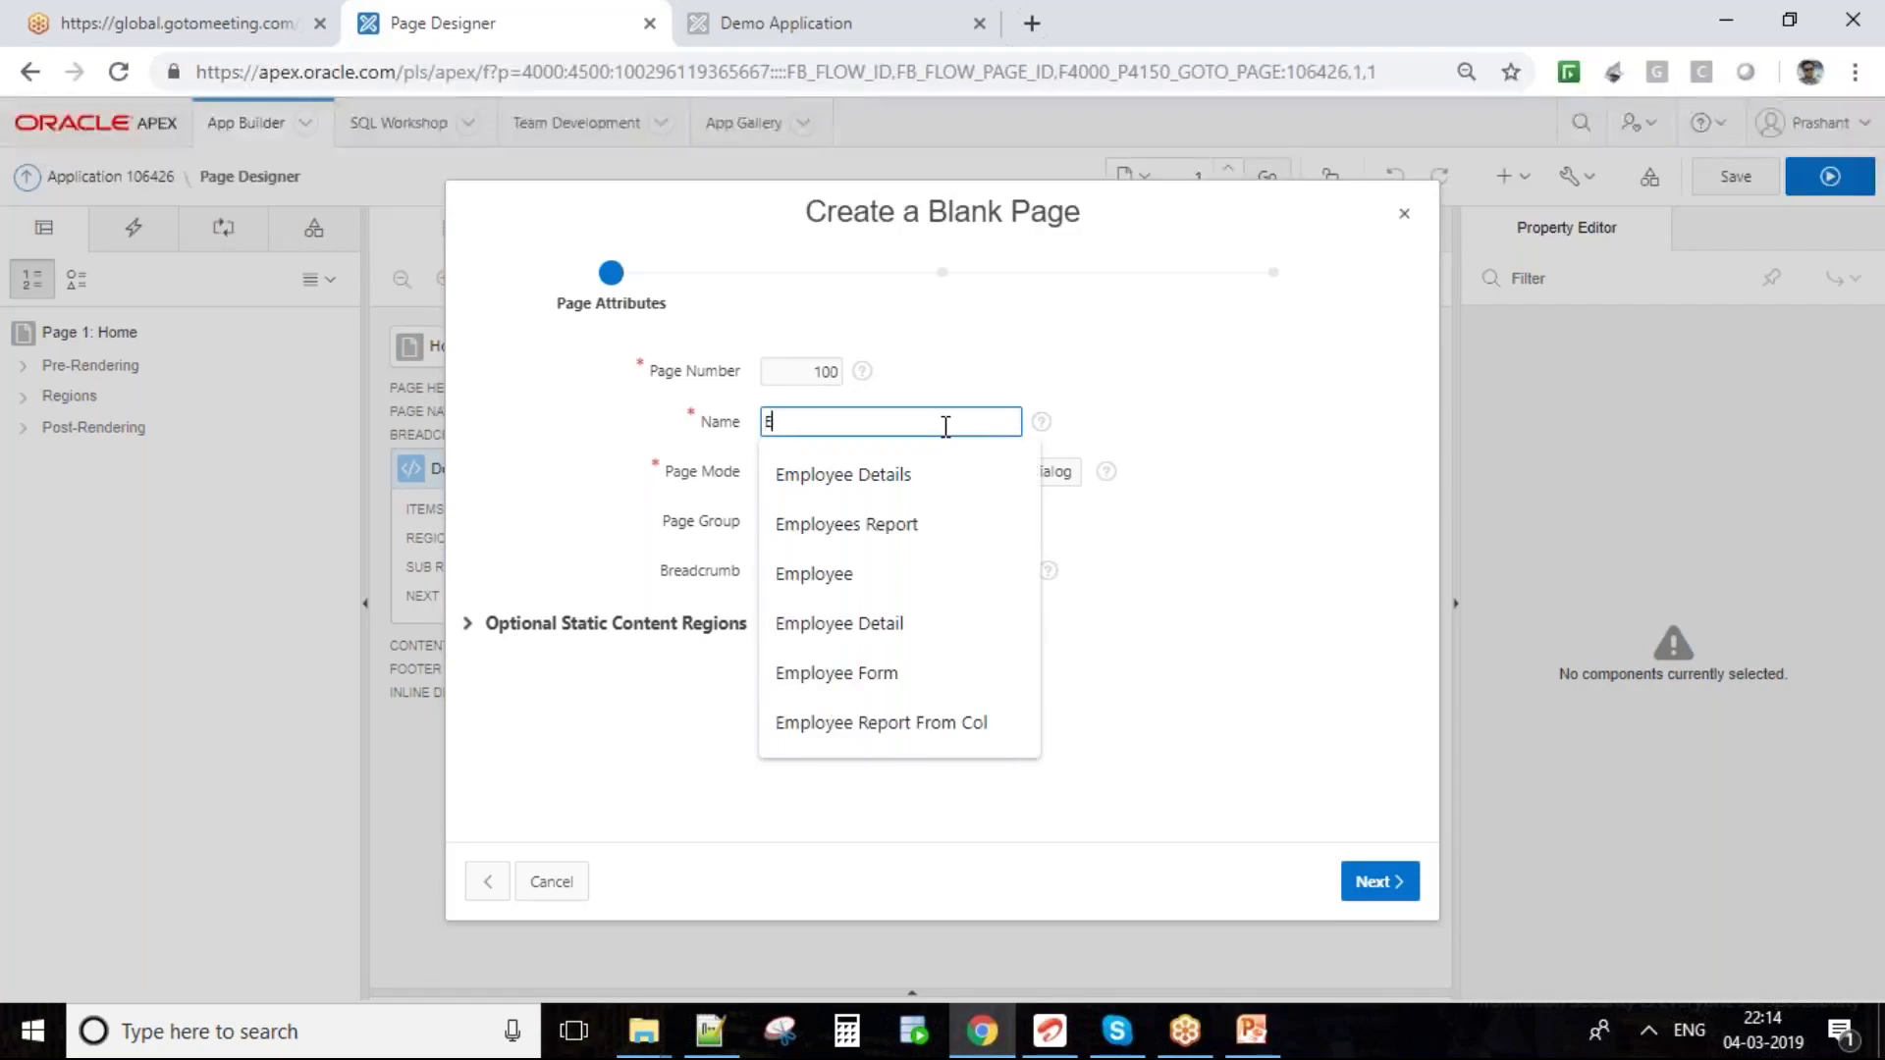
pyautogui.write('mployee ')
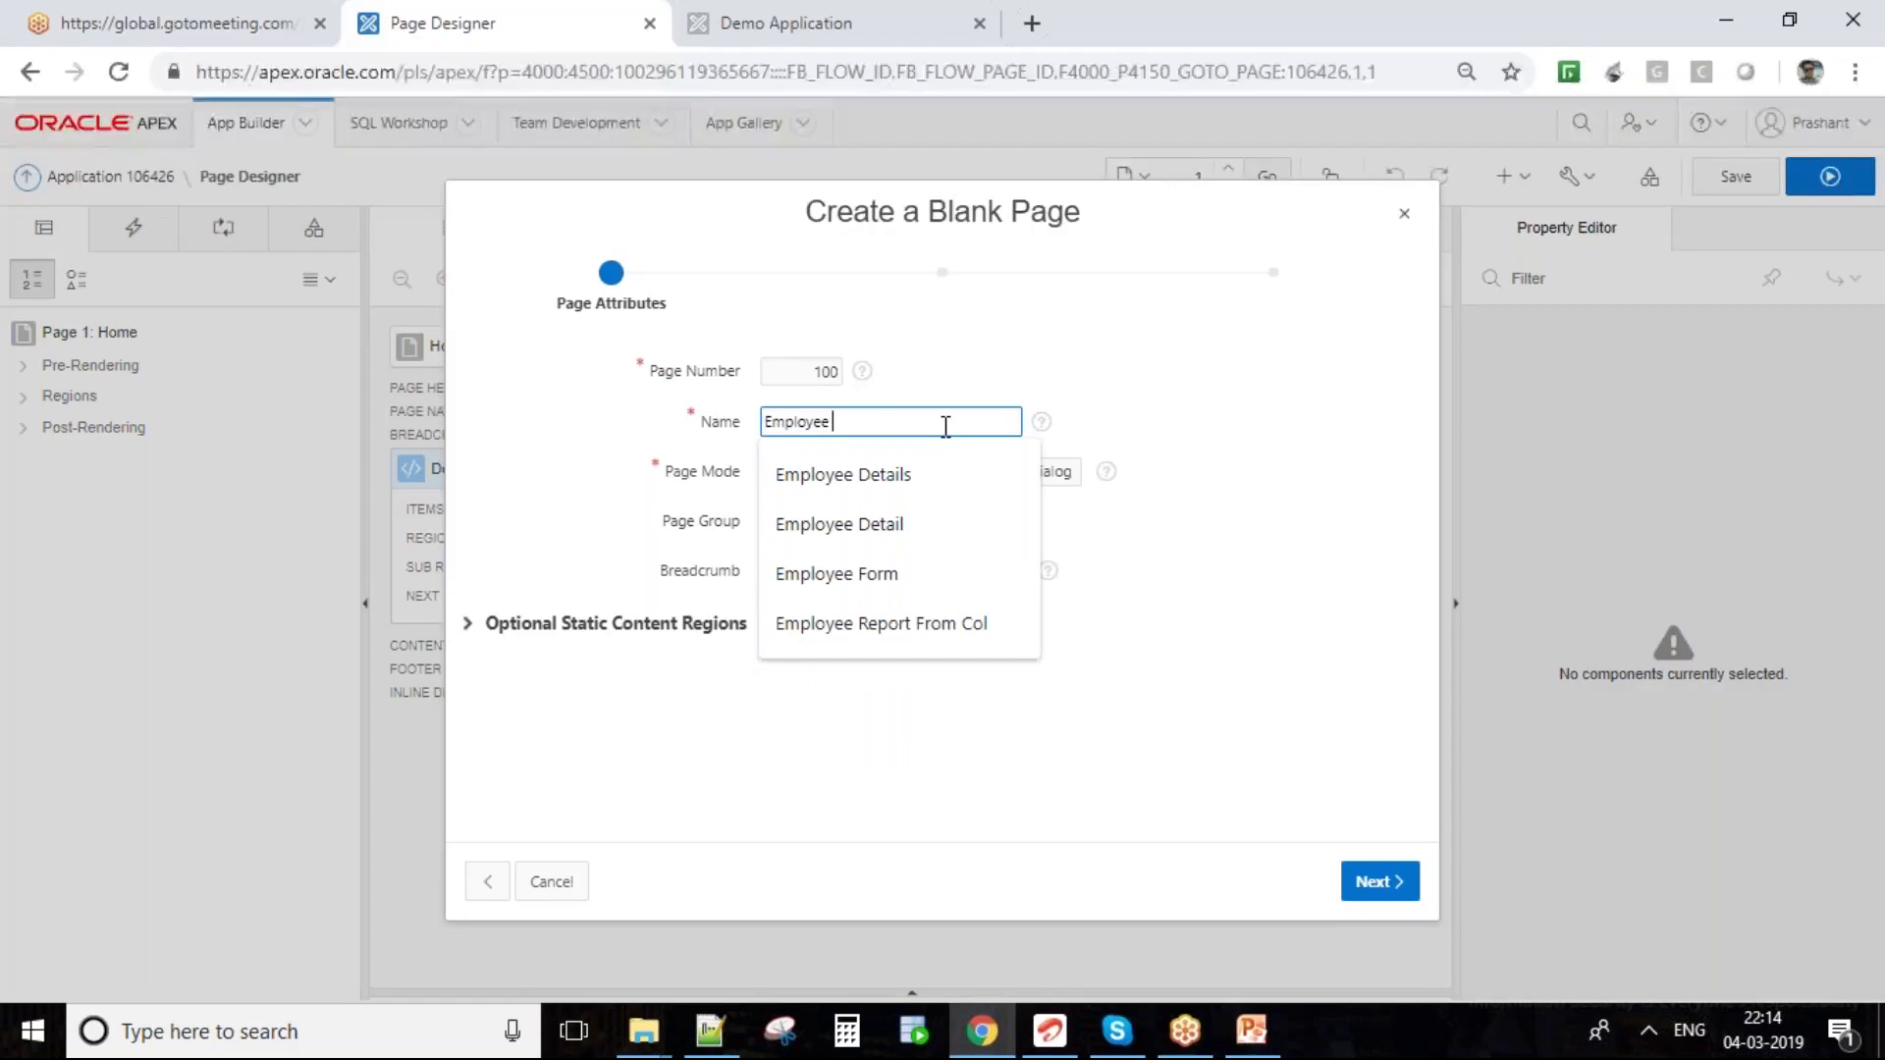
pyautogui.write('Report')
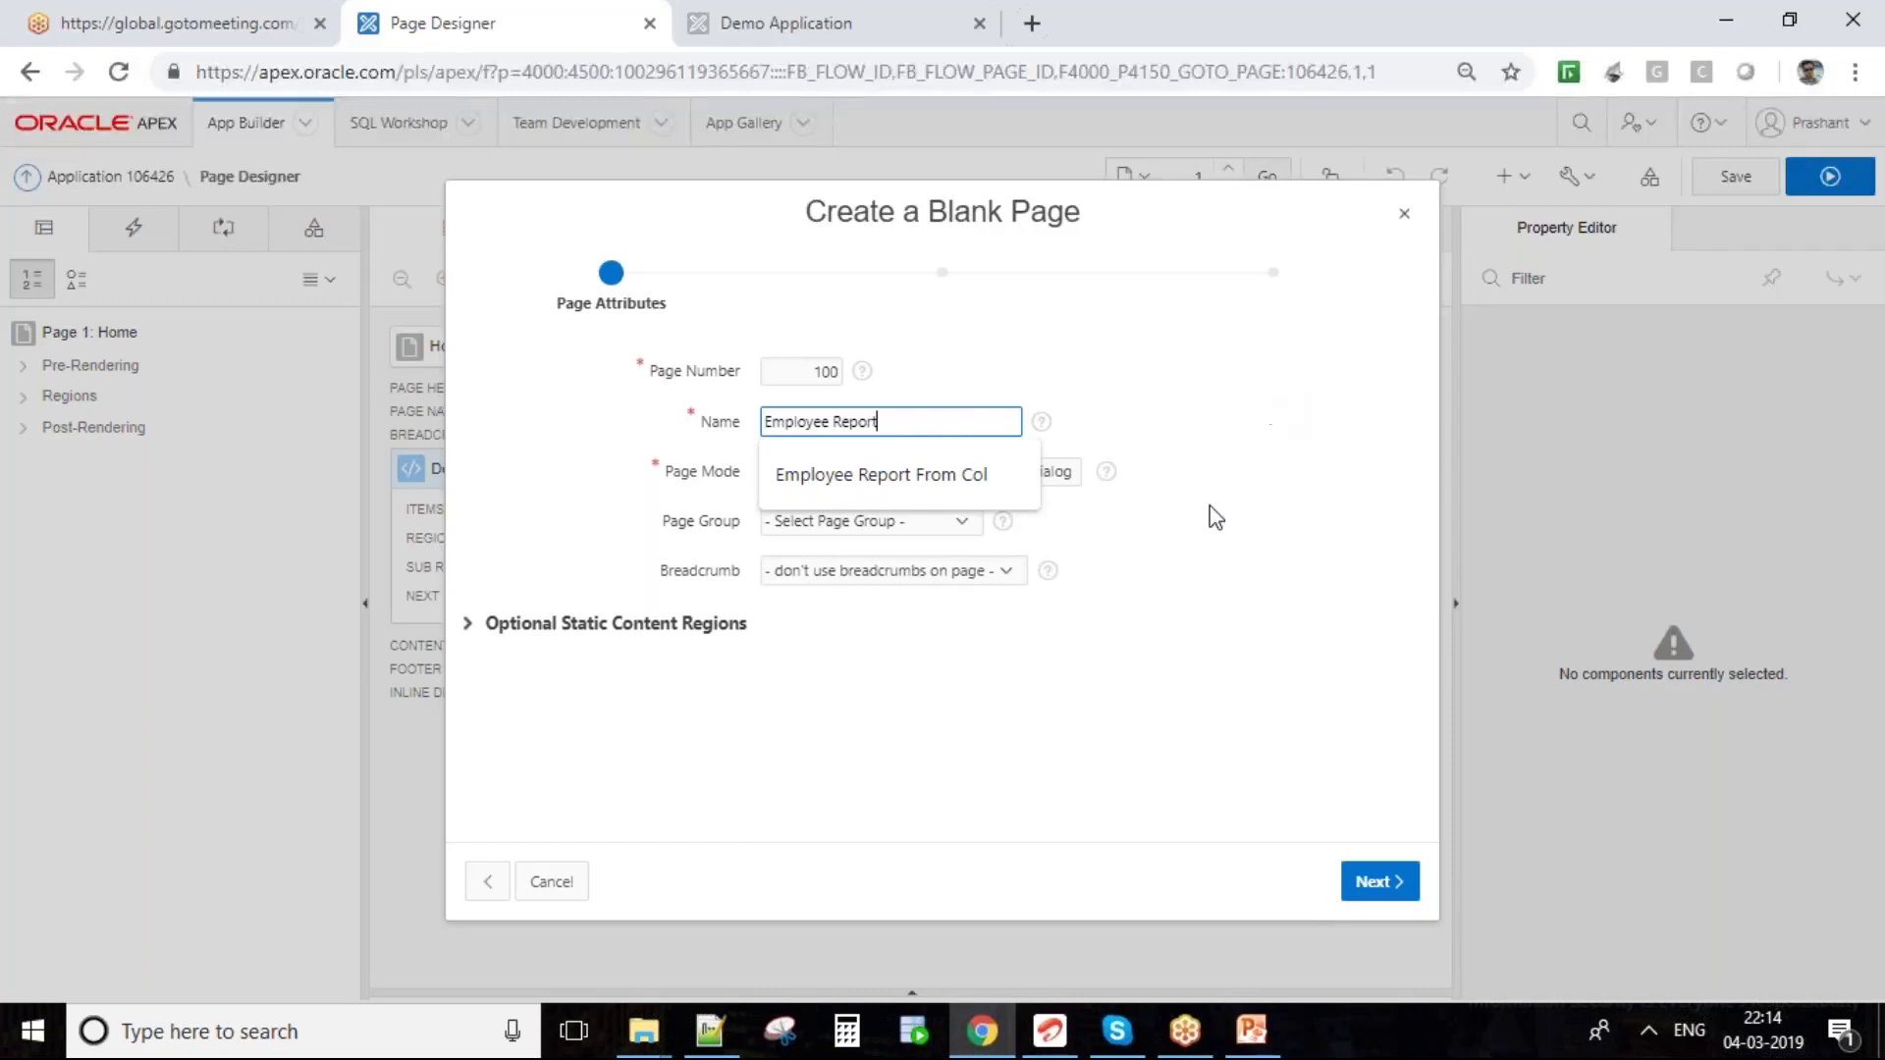
pyautogui.click(808, 599)
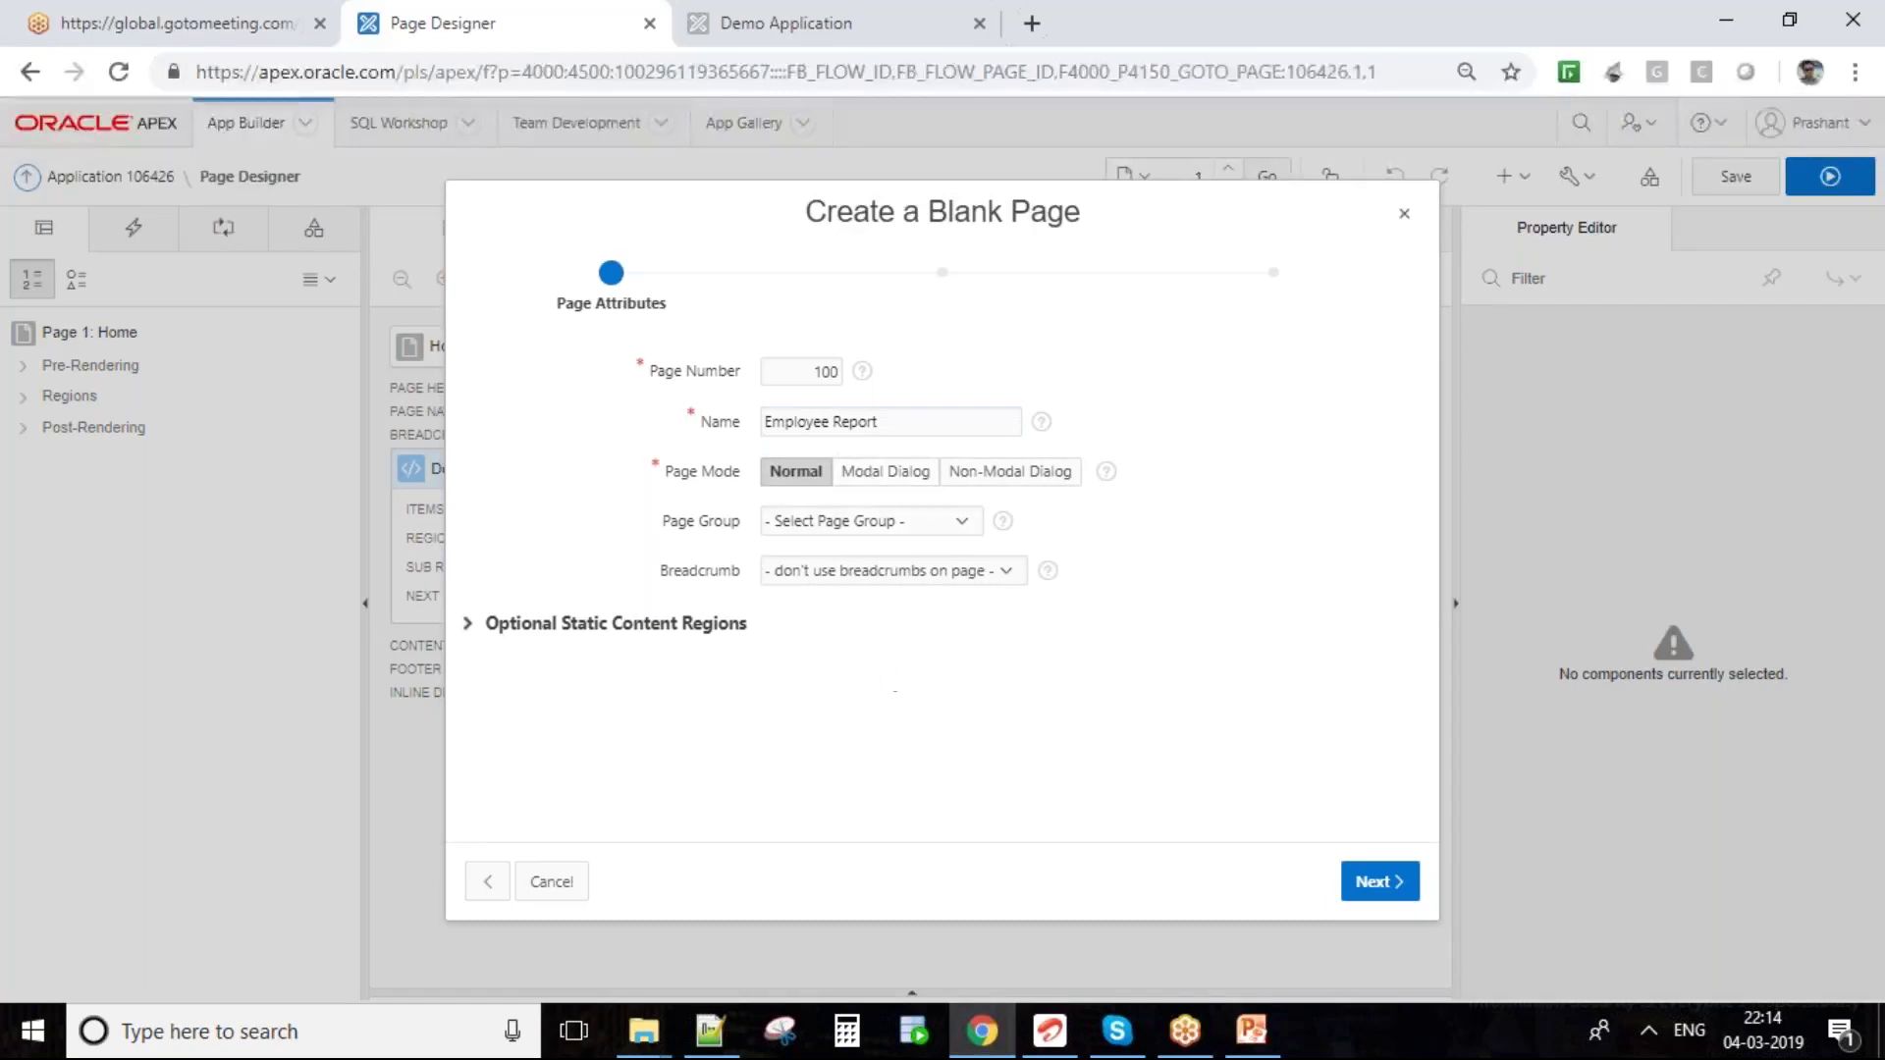
# - Check the running Demo Application's home page and title area, and return to the blank page setup in Page Designer
pyautogui.click(888, 14)
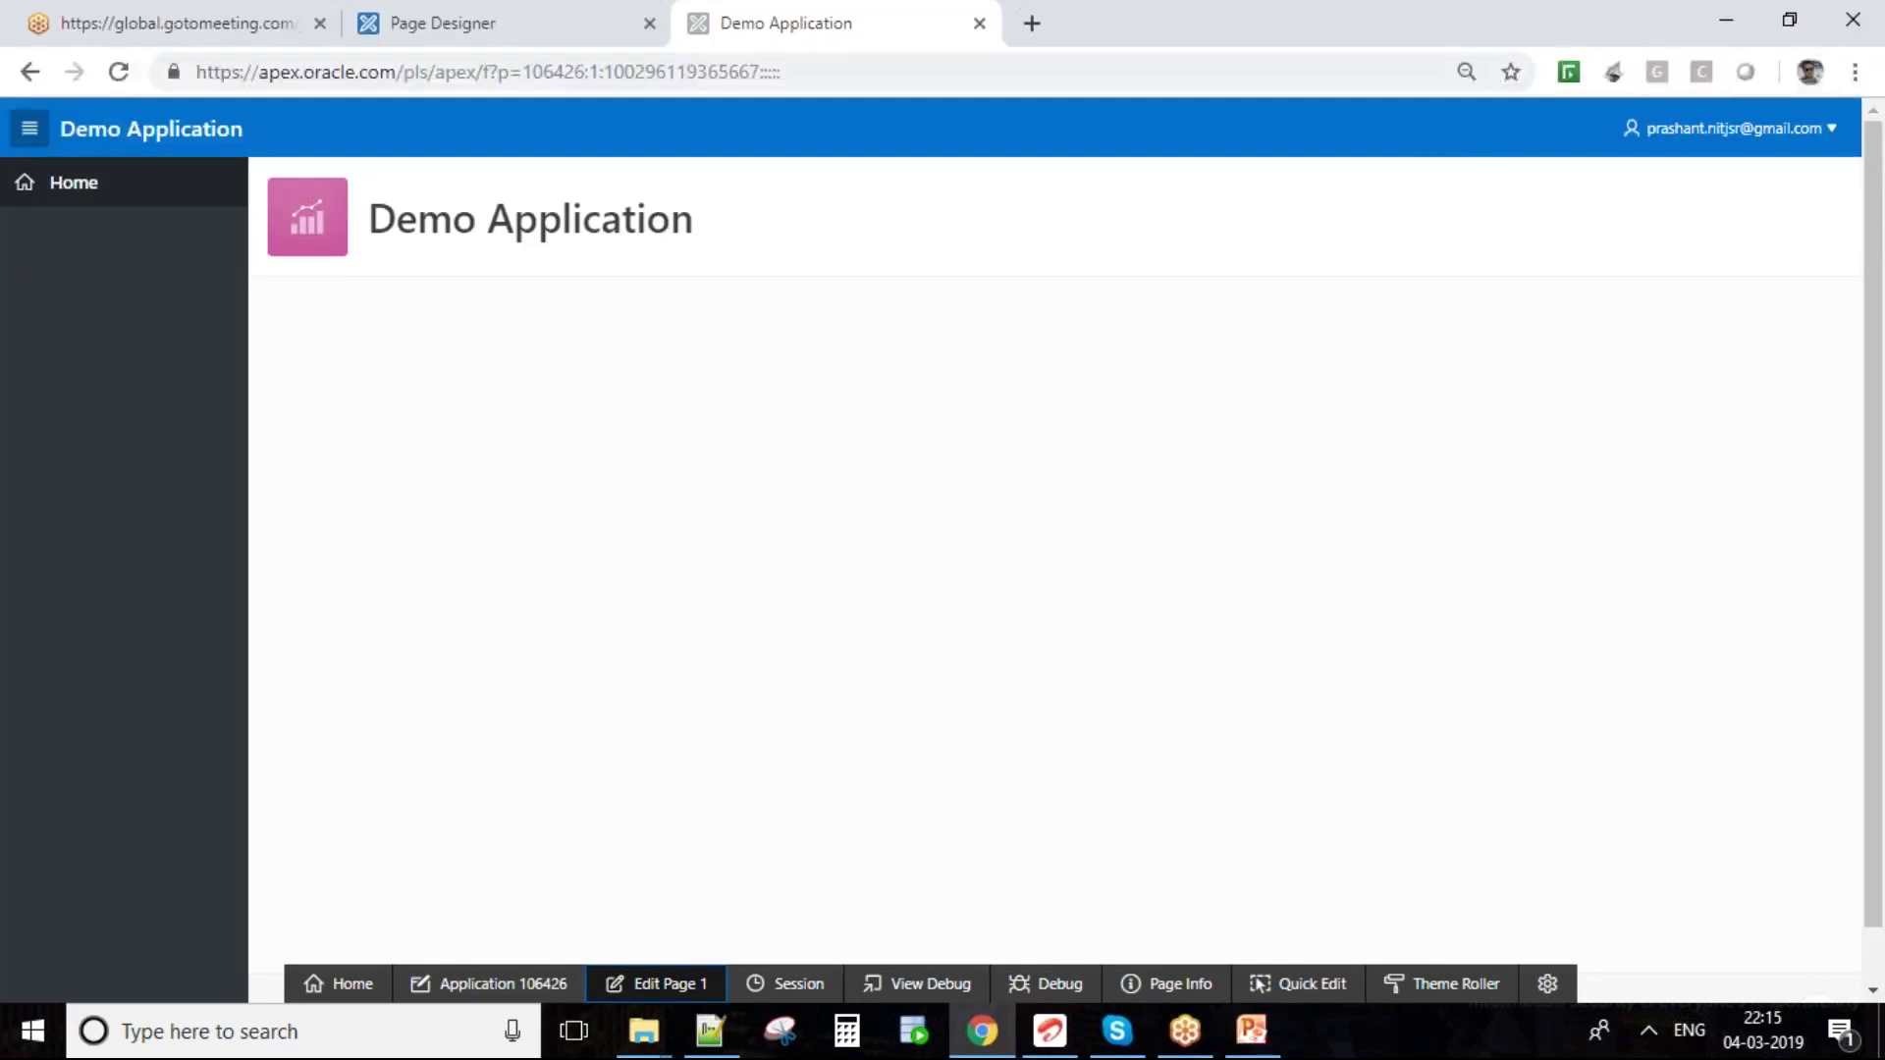
pyautogui.click(537, 11)
pyautogui.moveTo(495, 219); pyautogui.dragTo(561, 250)
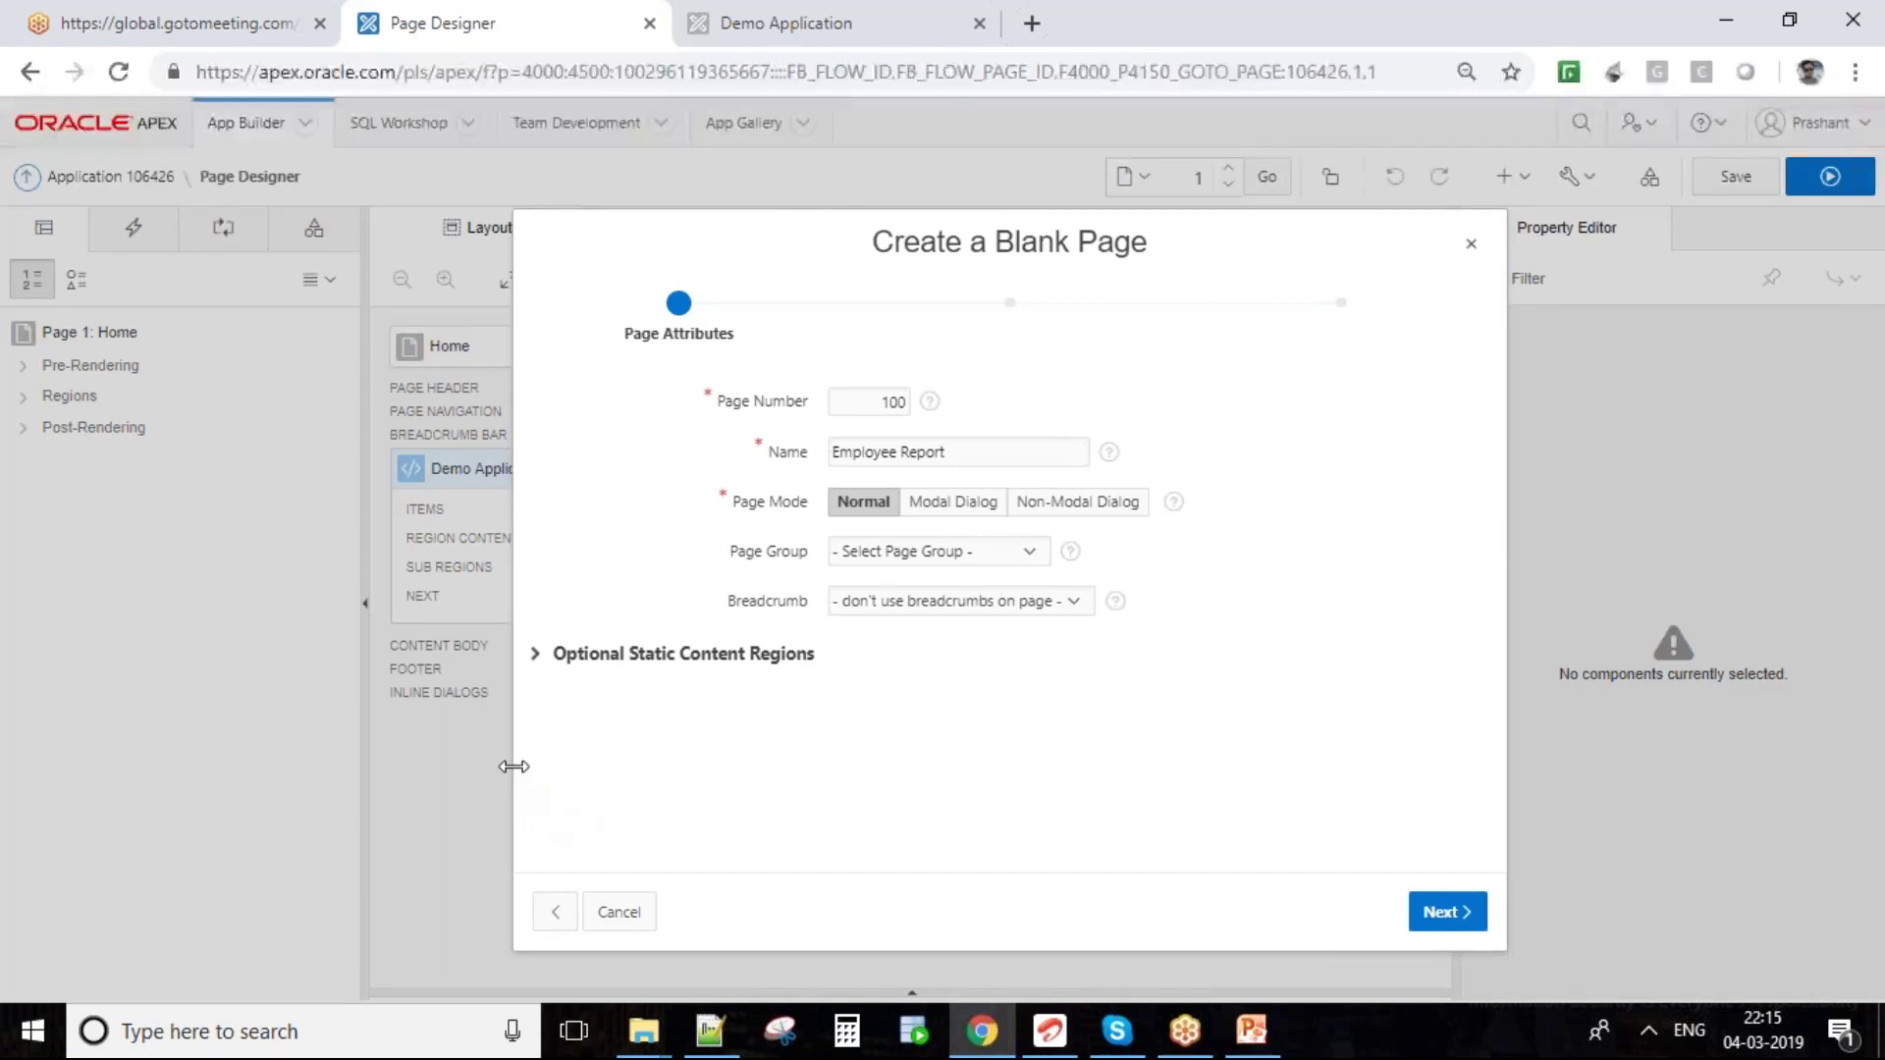
pyautogui.click(944, 607)
pyautogui.click(780, 30)
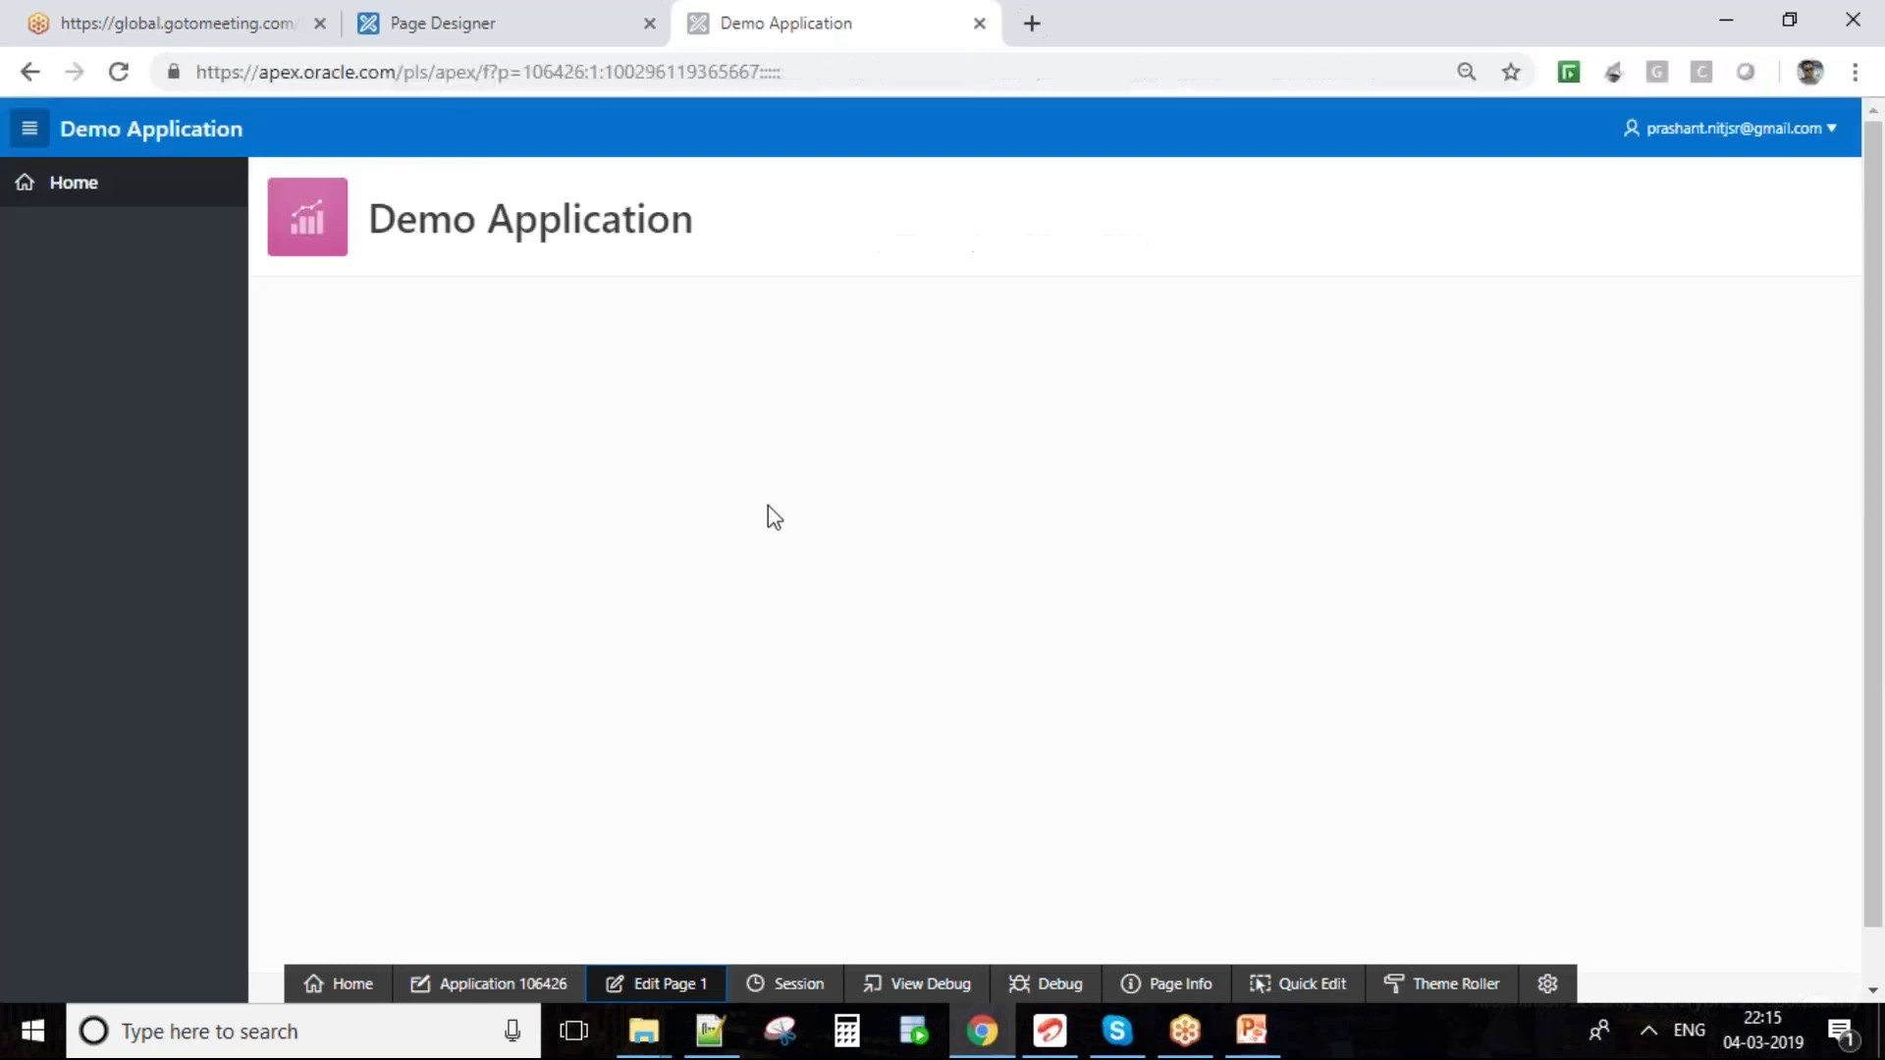
pyautogui.click(432, 19)
# - Assign the Breadcrumb to the page with Home as parent entry and Employee Report as entry name, and continue to the navigation settings
pyautogui.click(940, 604)
pyautogui.click(940, 652)
pyautogui.click(888, 654)
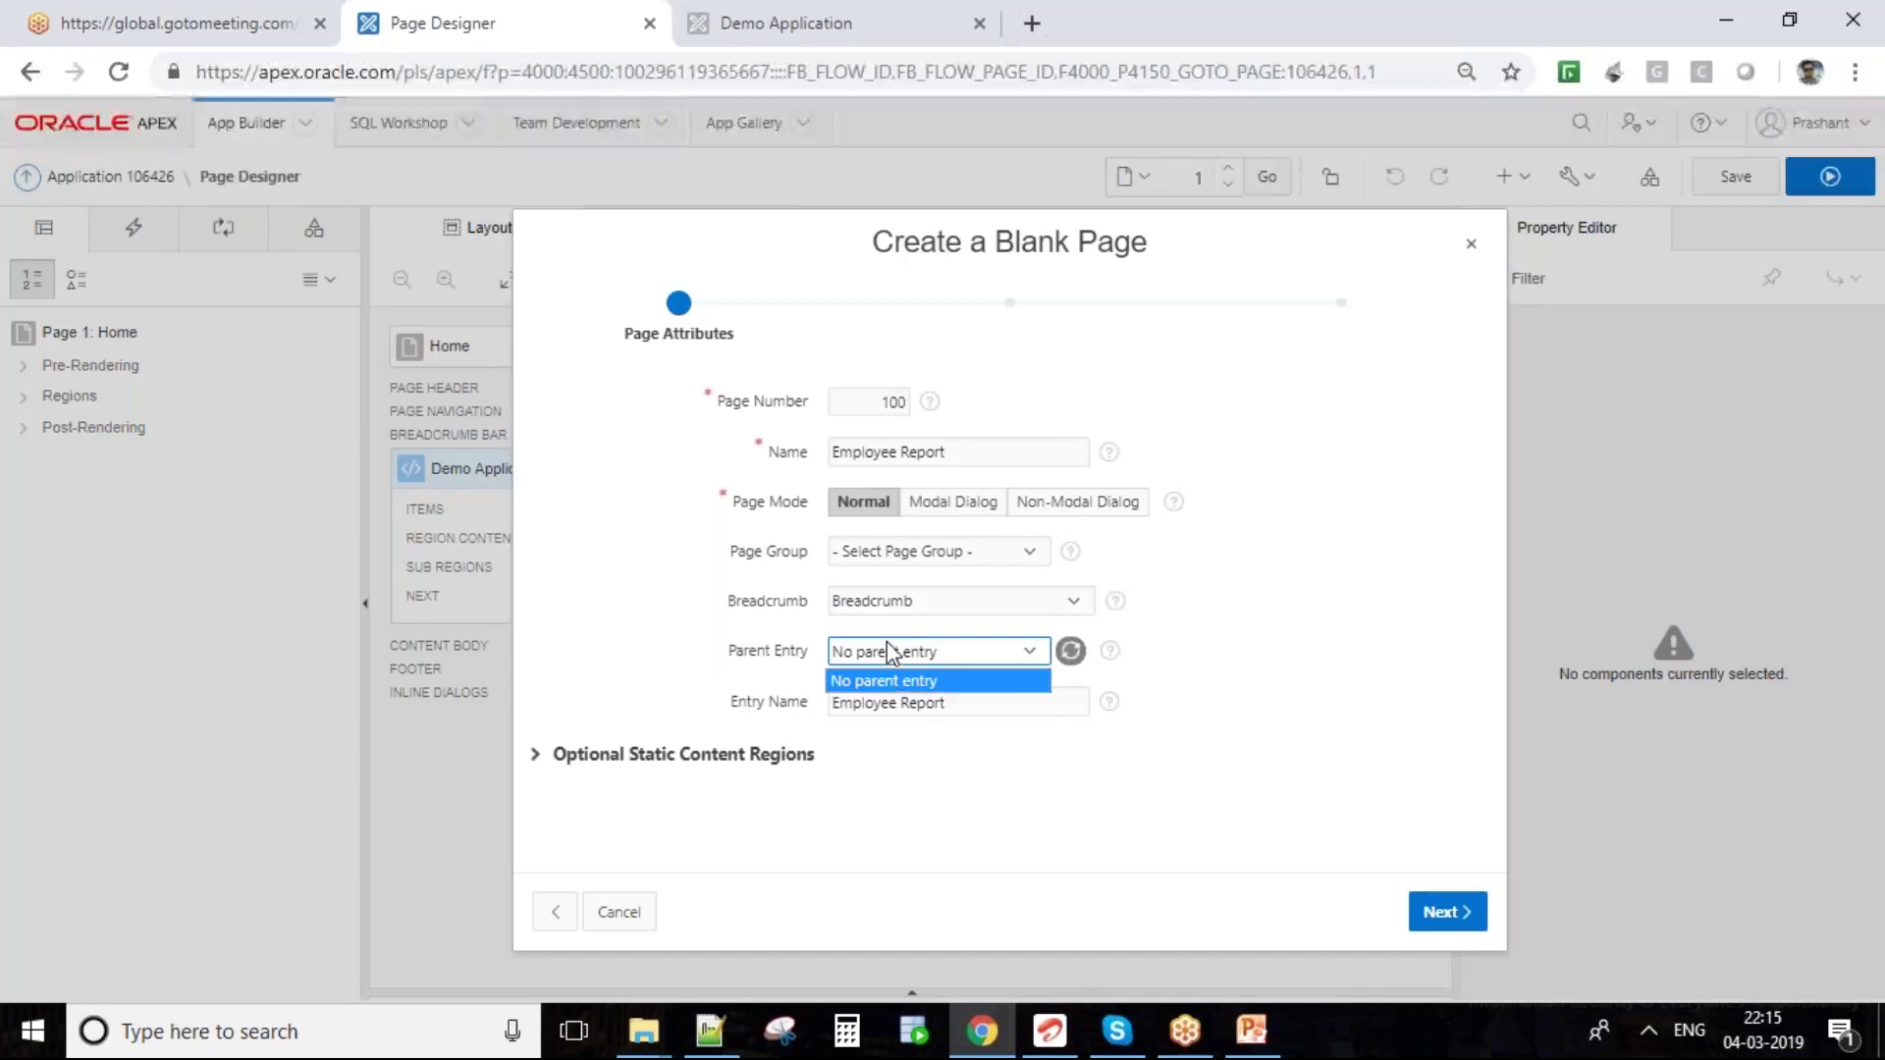
pyautogui.click(938, 672)
pyautogui.click(942, 654)
pyautogui.click(941, 699)
pyautogui.click(967, 705)
pyautogui.click(1391, 830)
pyautogui.click(1444, 930)
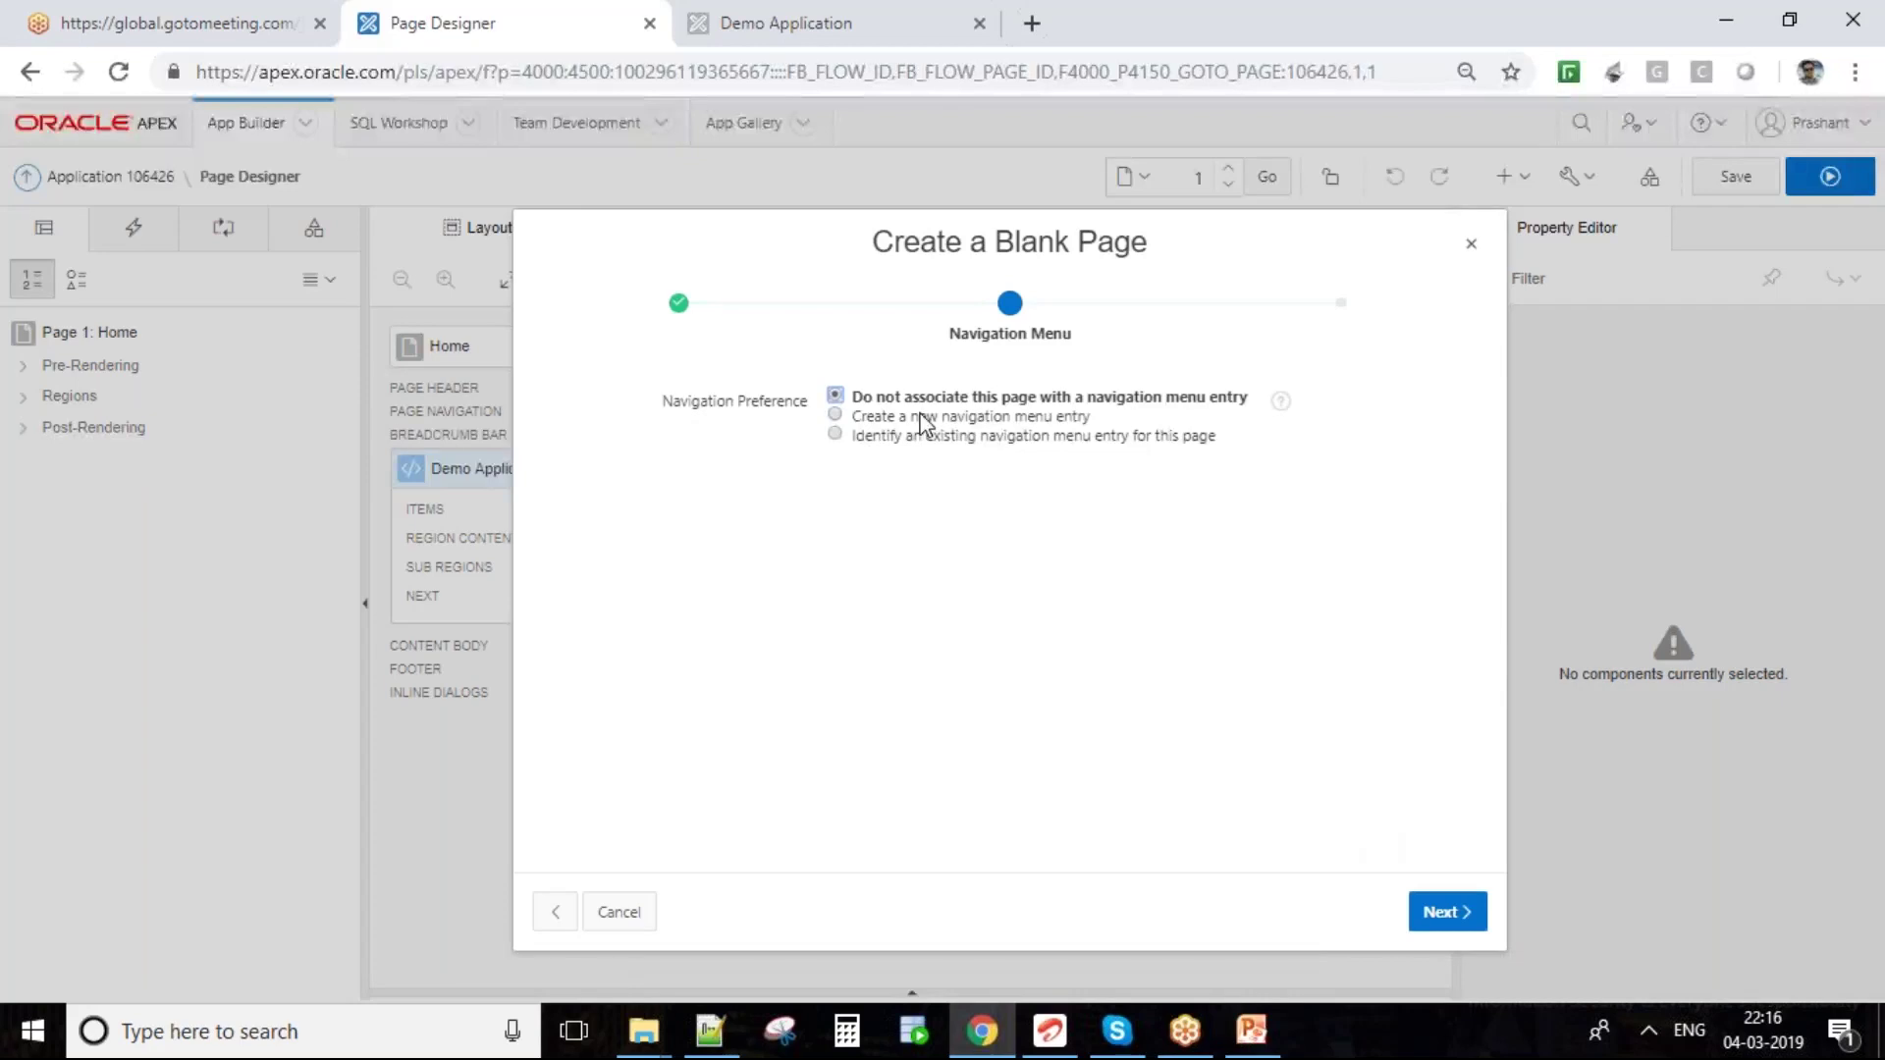
# - Create a new navigation menu entry for Employee Report under the Home parent entry and continue to the confirmation
pyautogui.click(1040, 420)
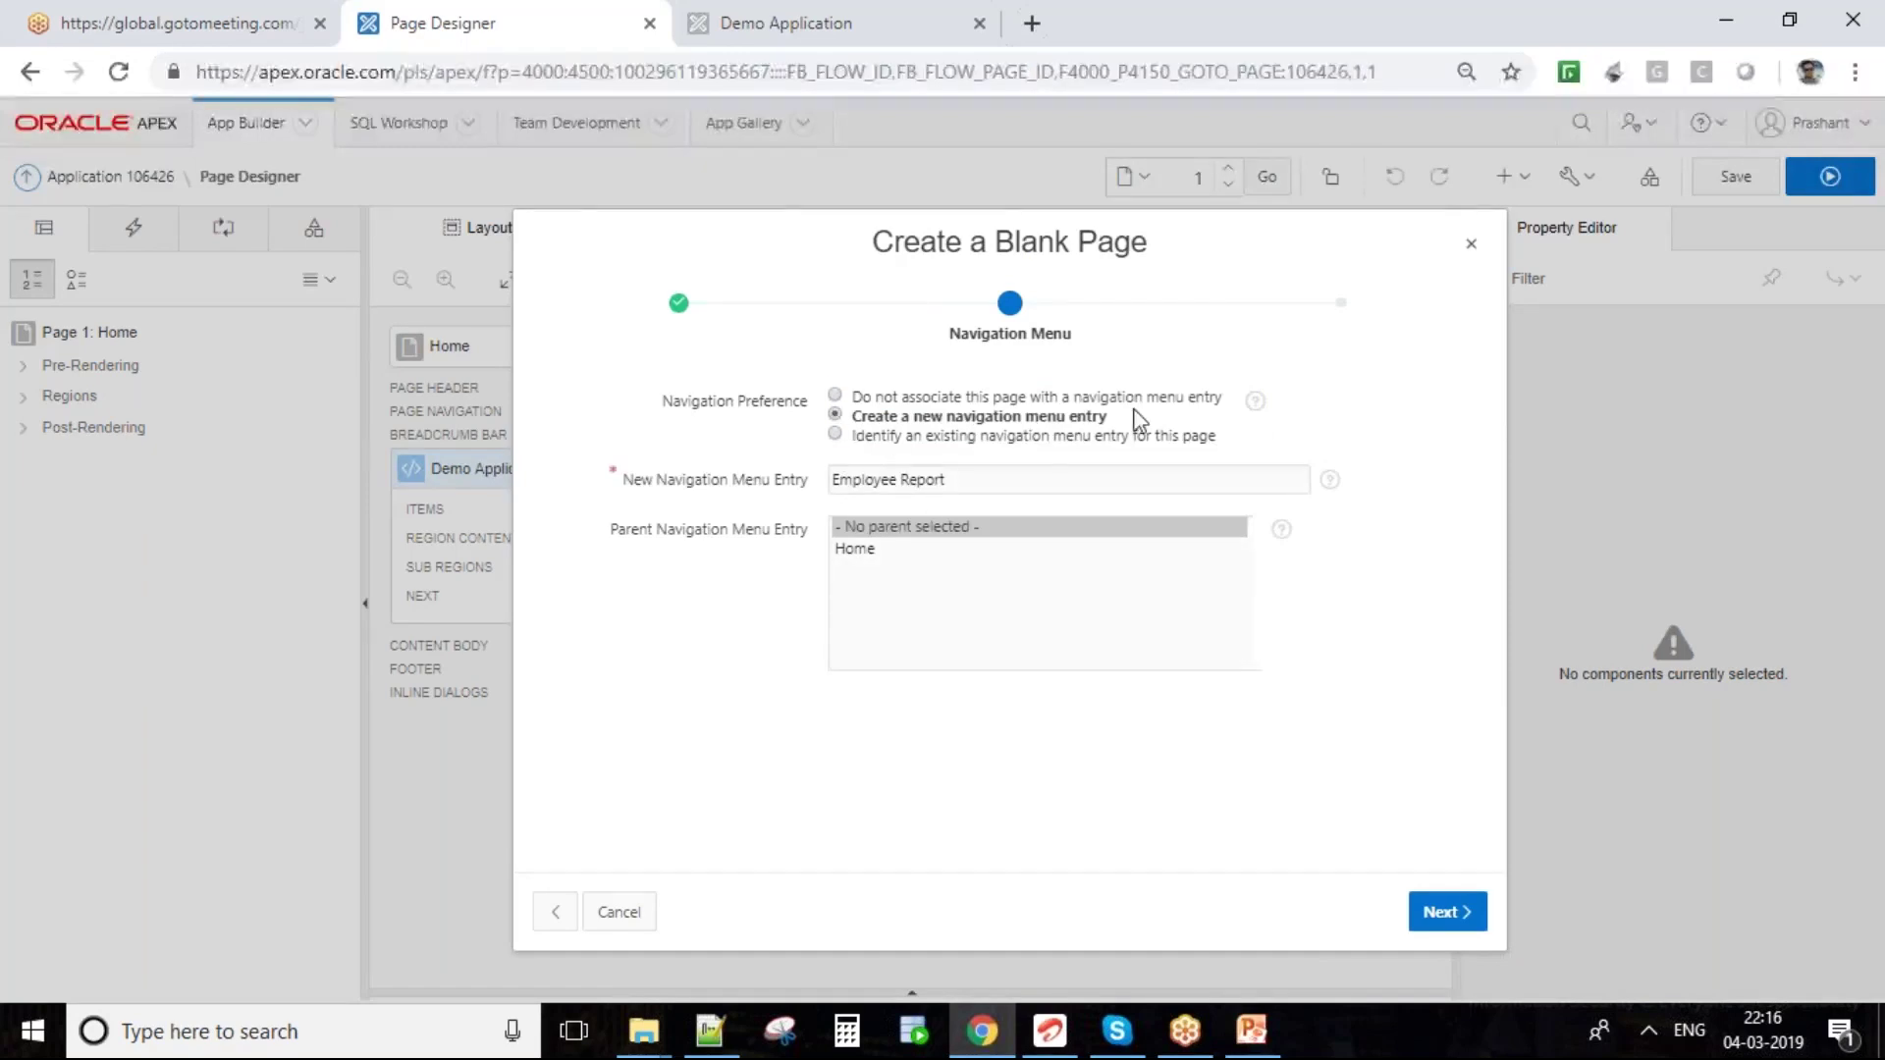
pyautogui.click(881, 552)
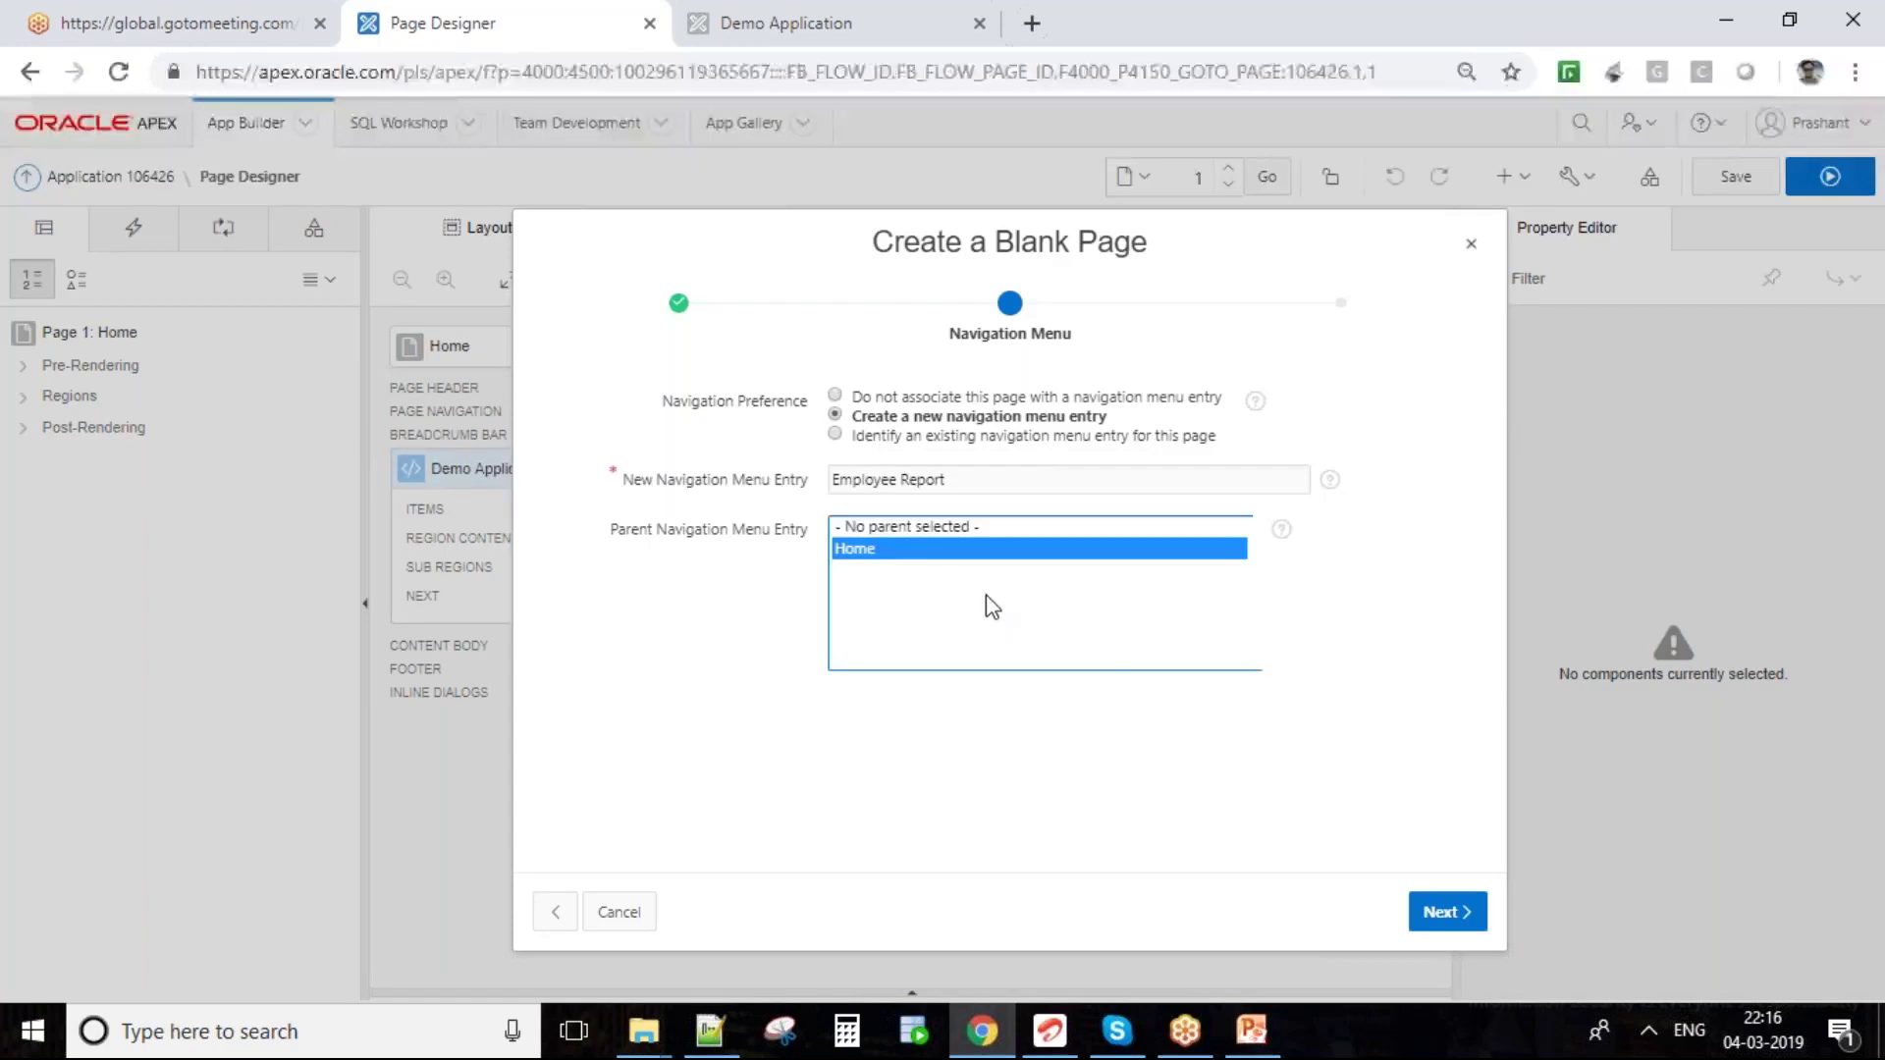
pyautogui.click(1447, 912)
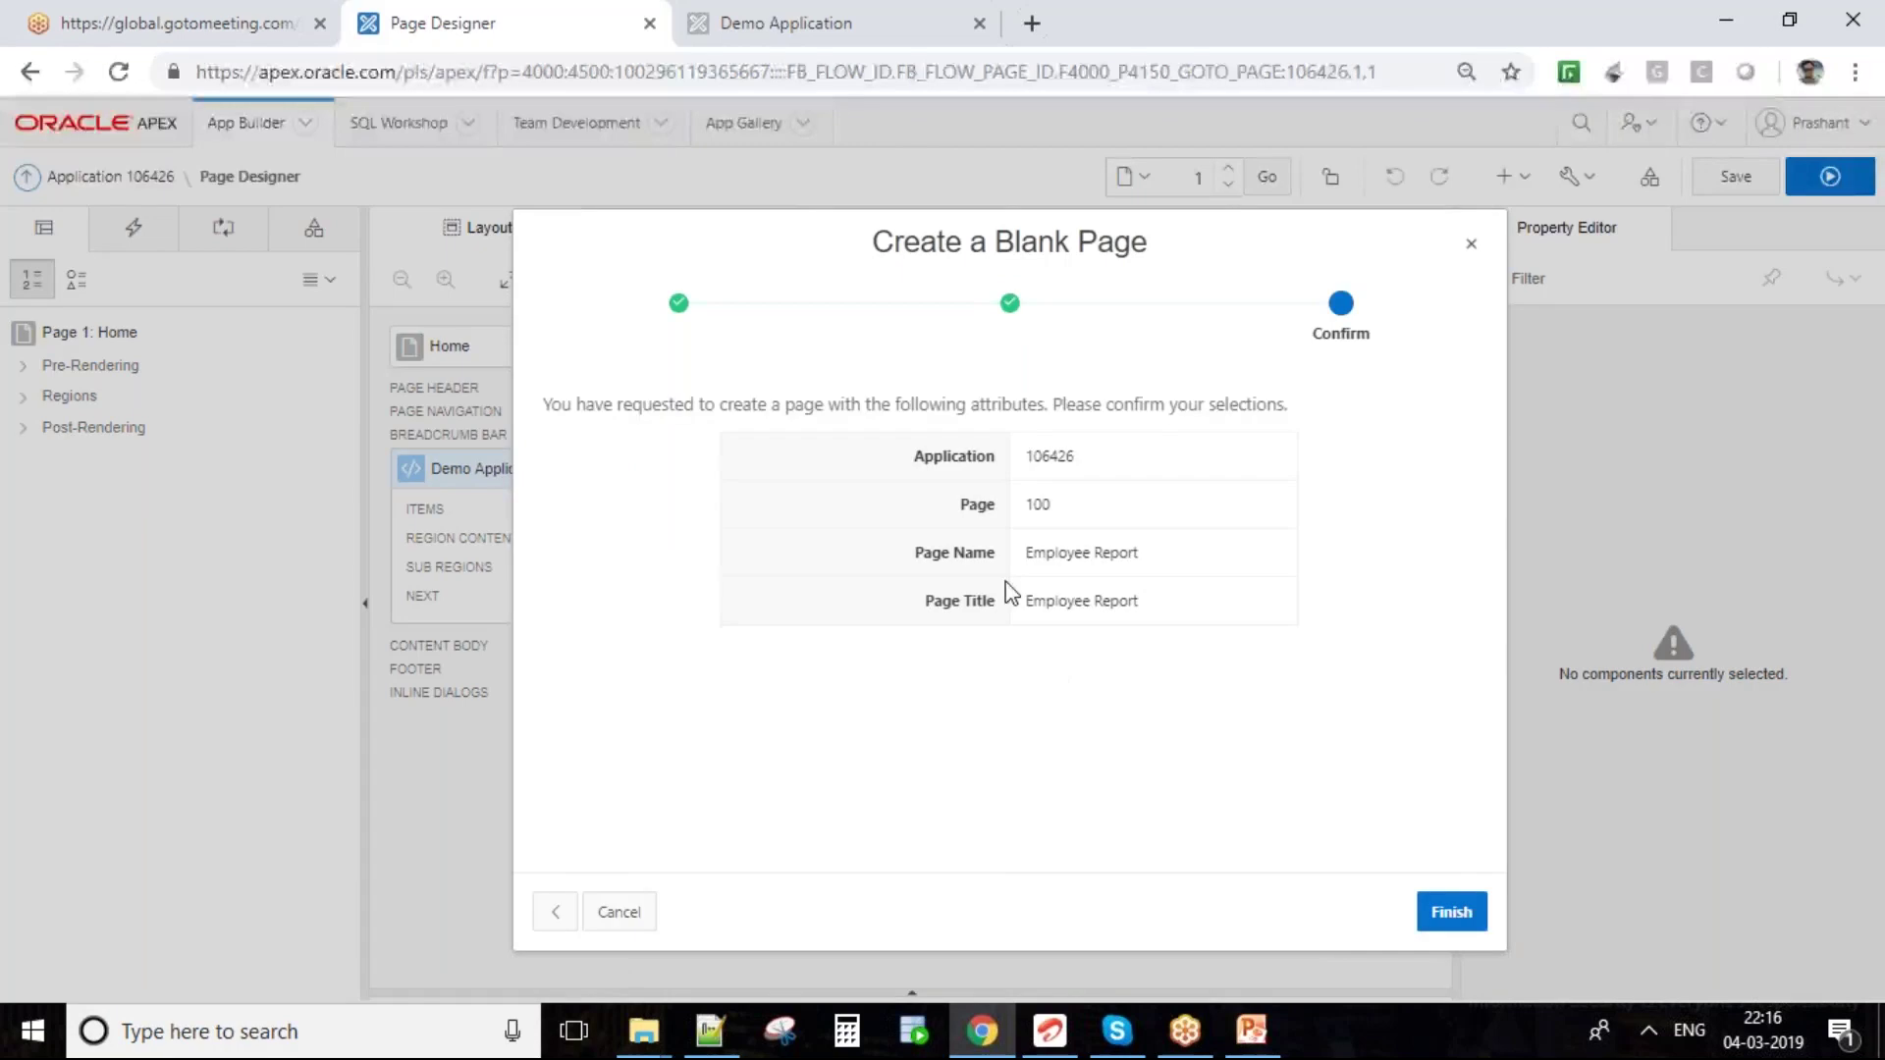
# - Review the application, page number, name and title on the confirmation, and finish creating the blank page
pyautogui.doubleClick(1048, 455)
pyautogui.doubleClick(1038, 504)
pyautogui.moveTo(1140, 553); pyautogui.dragTo(1033, 569)
pyautogui.moveTo(1139, 601); pyautogui.dragTo(1009, 617)
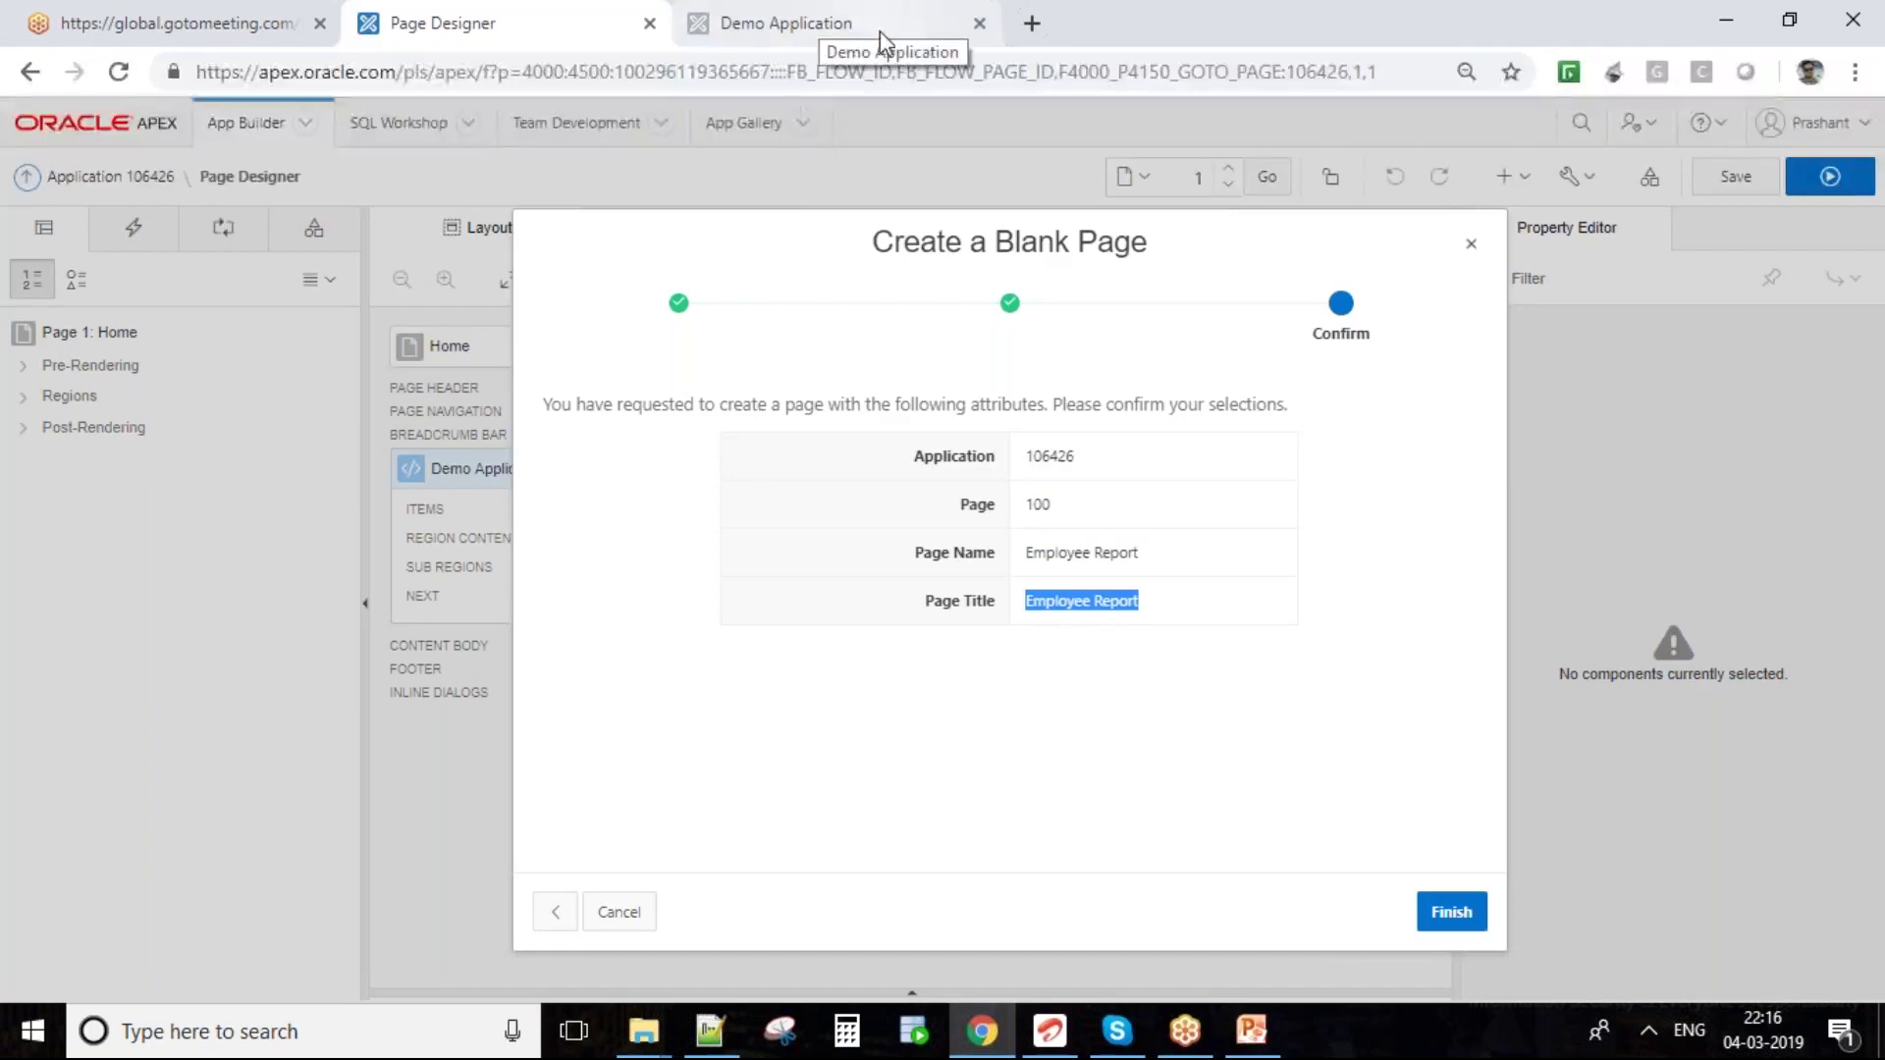
pyautogui.click(1427, 911)
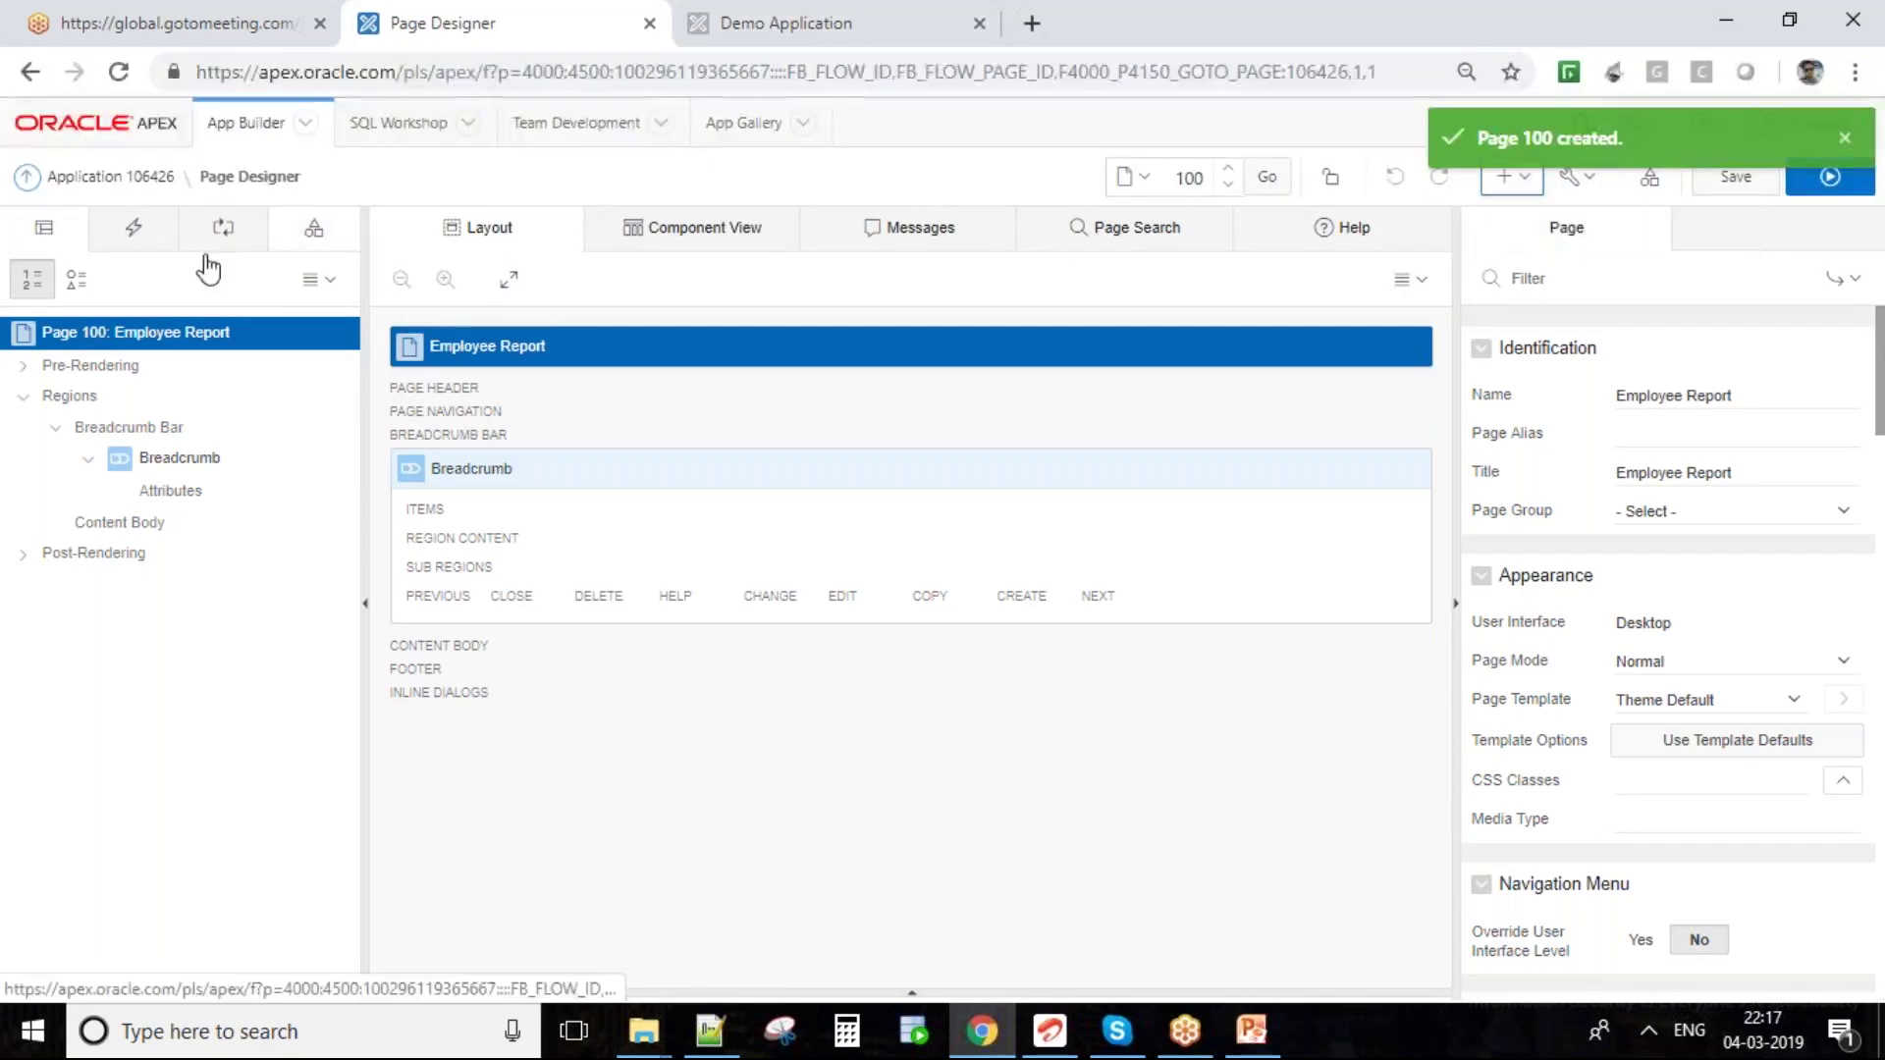
# - Reload the Demo Application's home page, open Employee Report from its navigation, examine the breadcrumb and title, and return to Page Designer
pyautogui.click(852, 23)
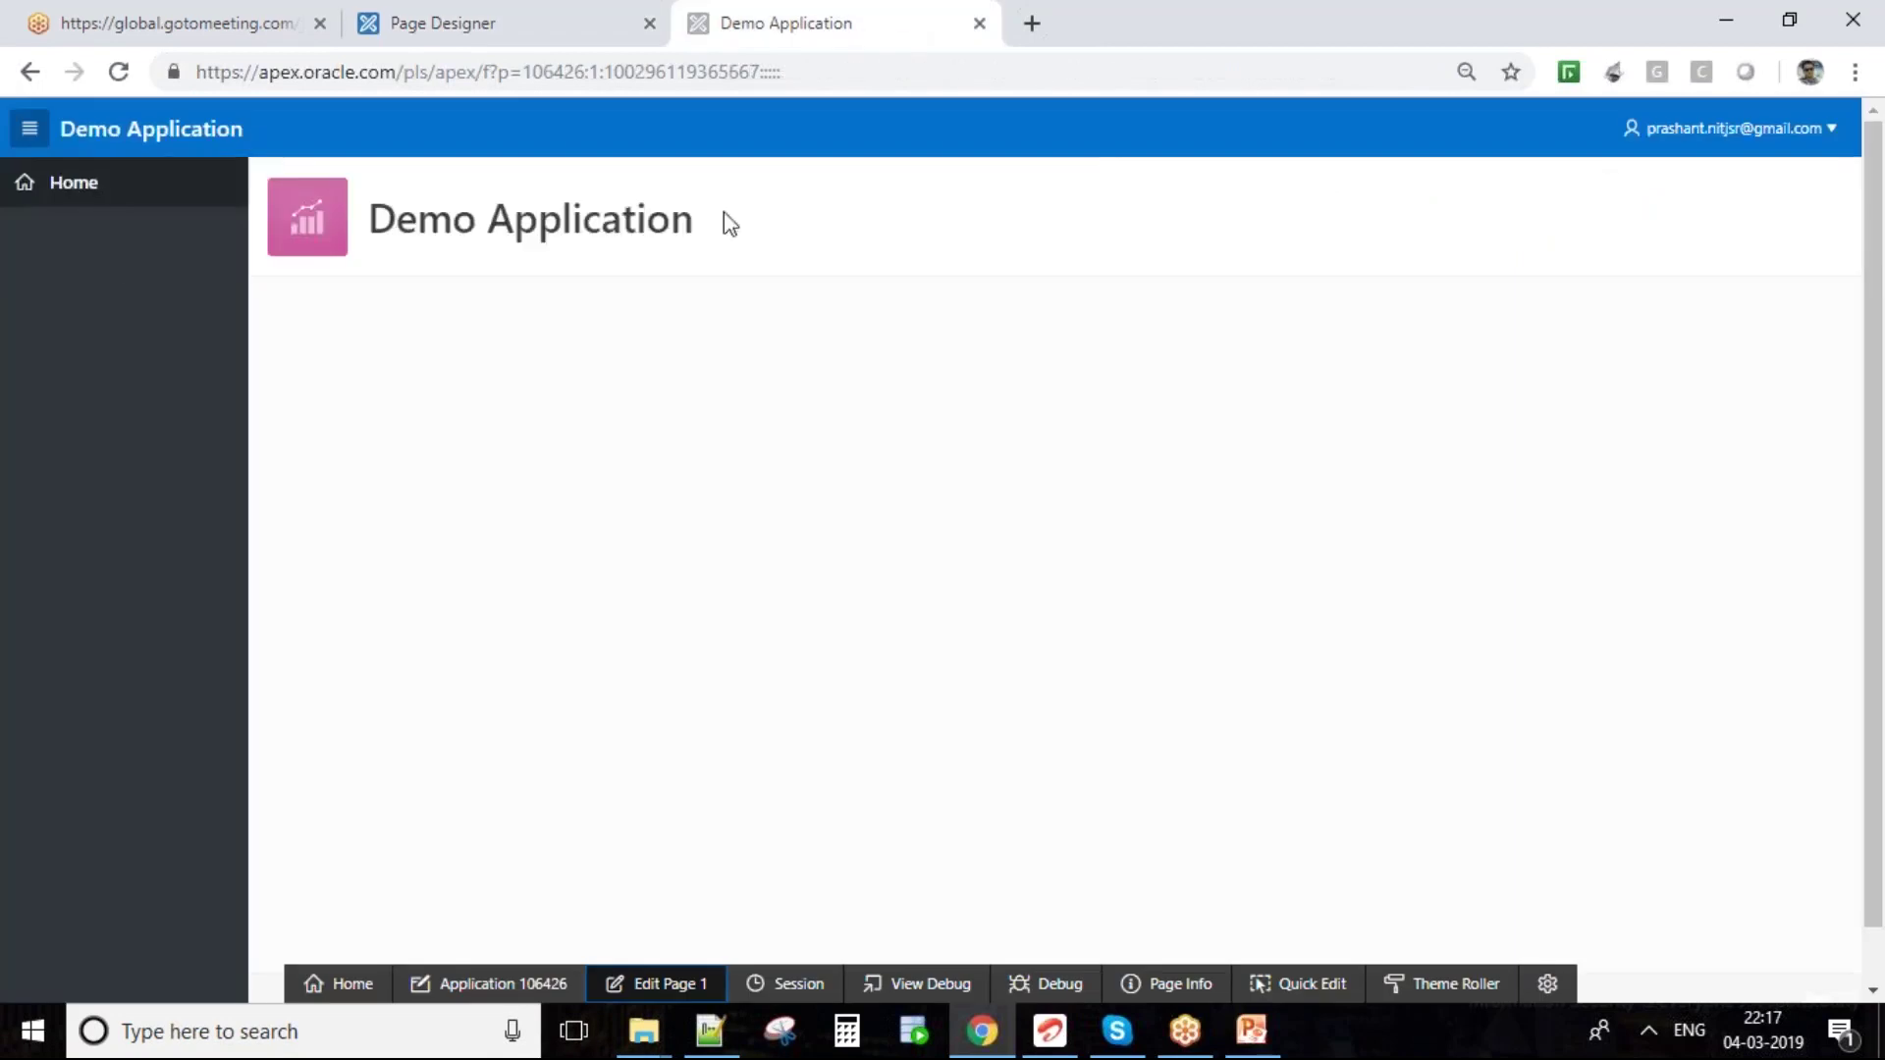
pyautogui.click(111, 187)
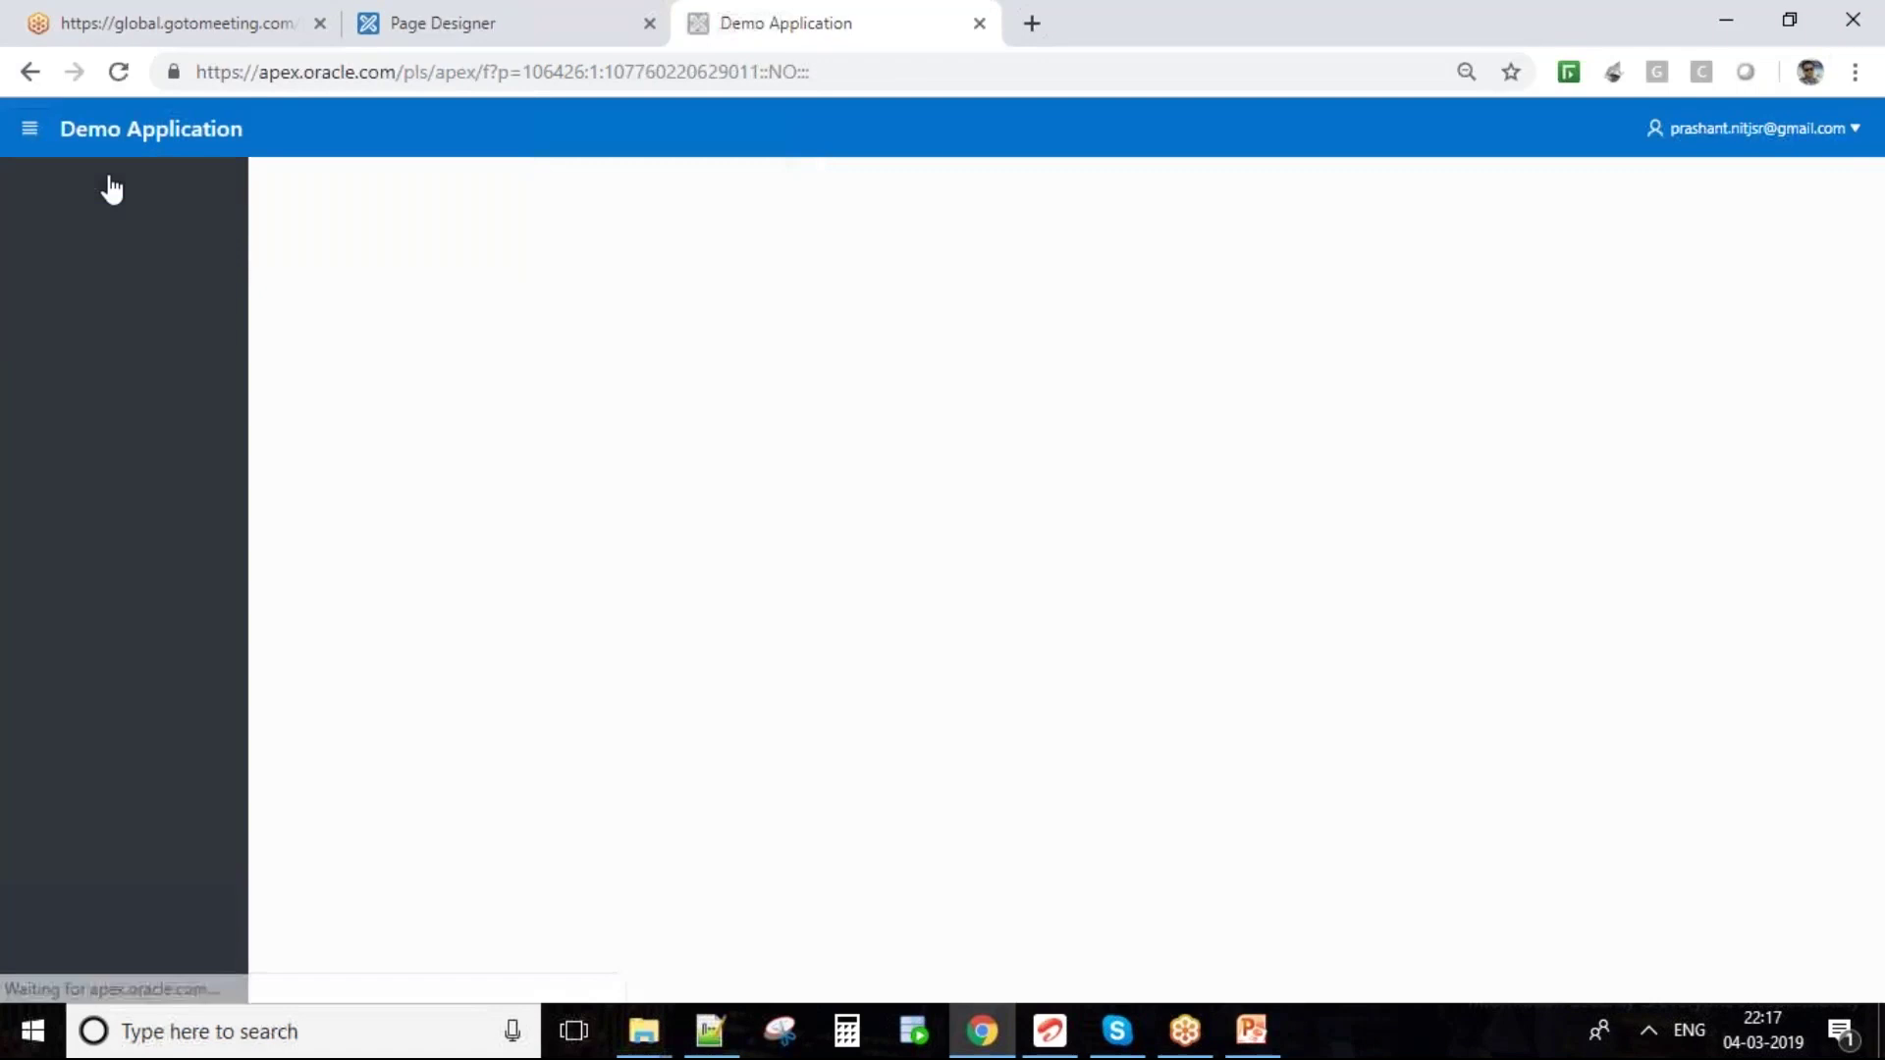
pyautogui.click(90, 245)
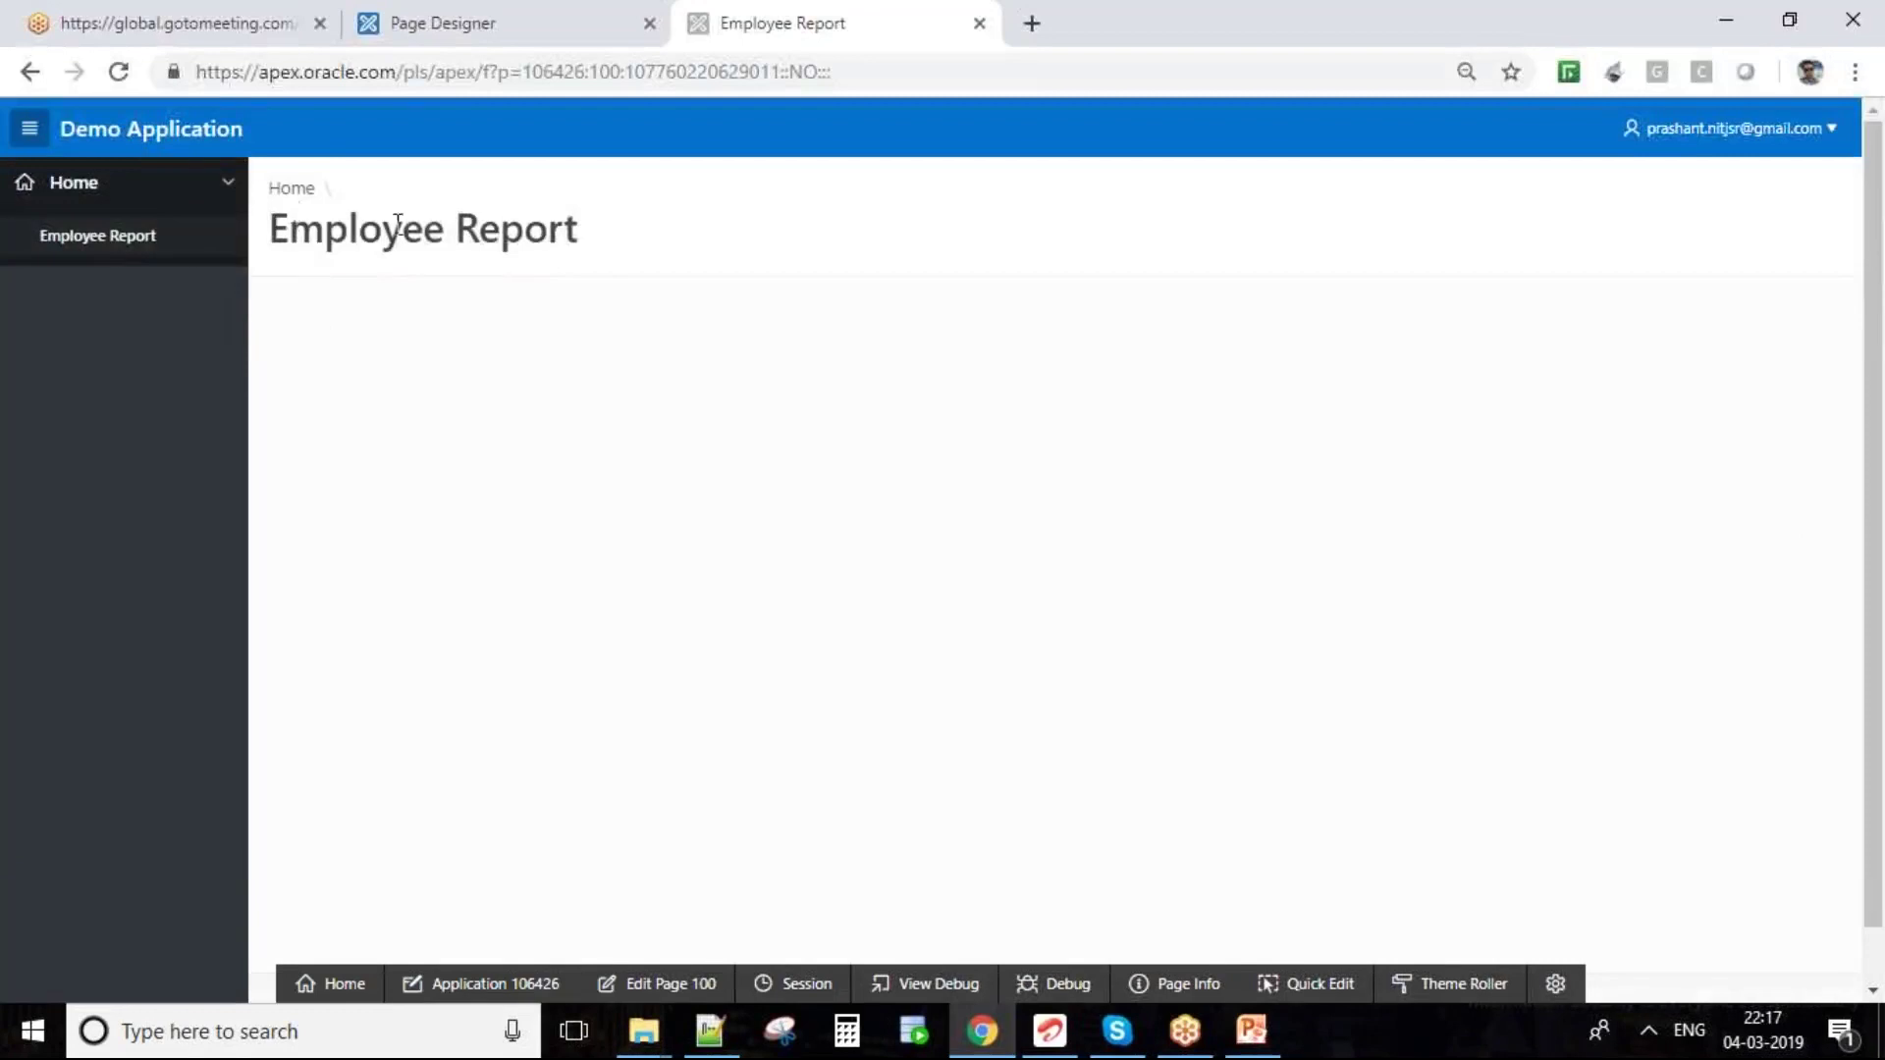
pyautogui.moveTo(596, 245); pyautogui.dragTo(263, 191)
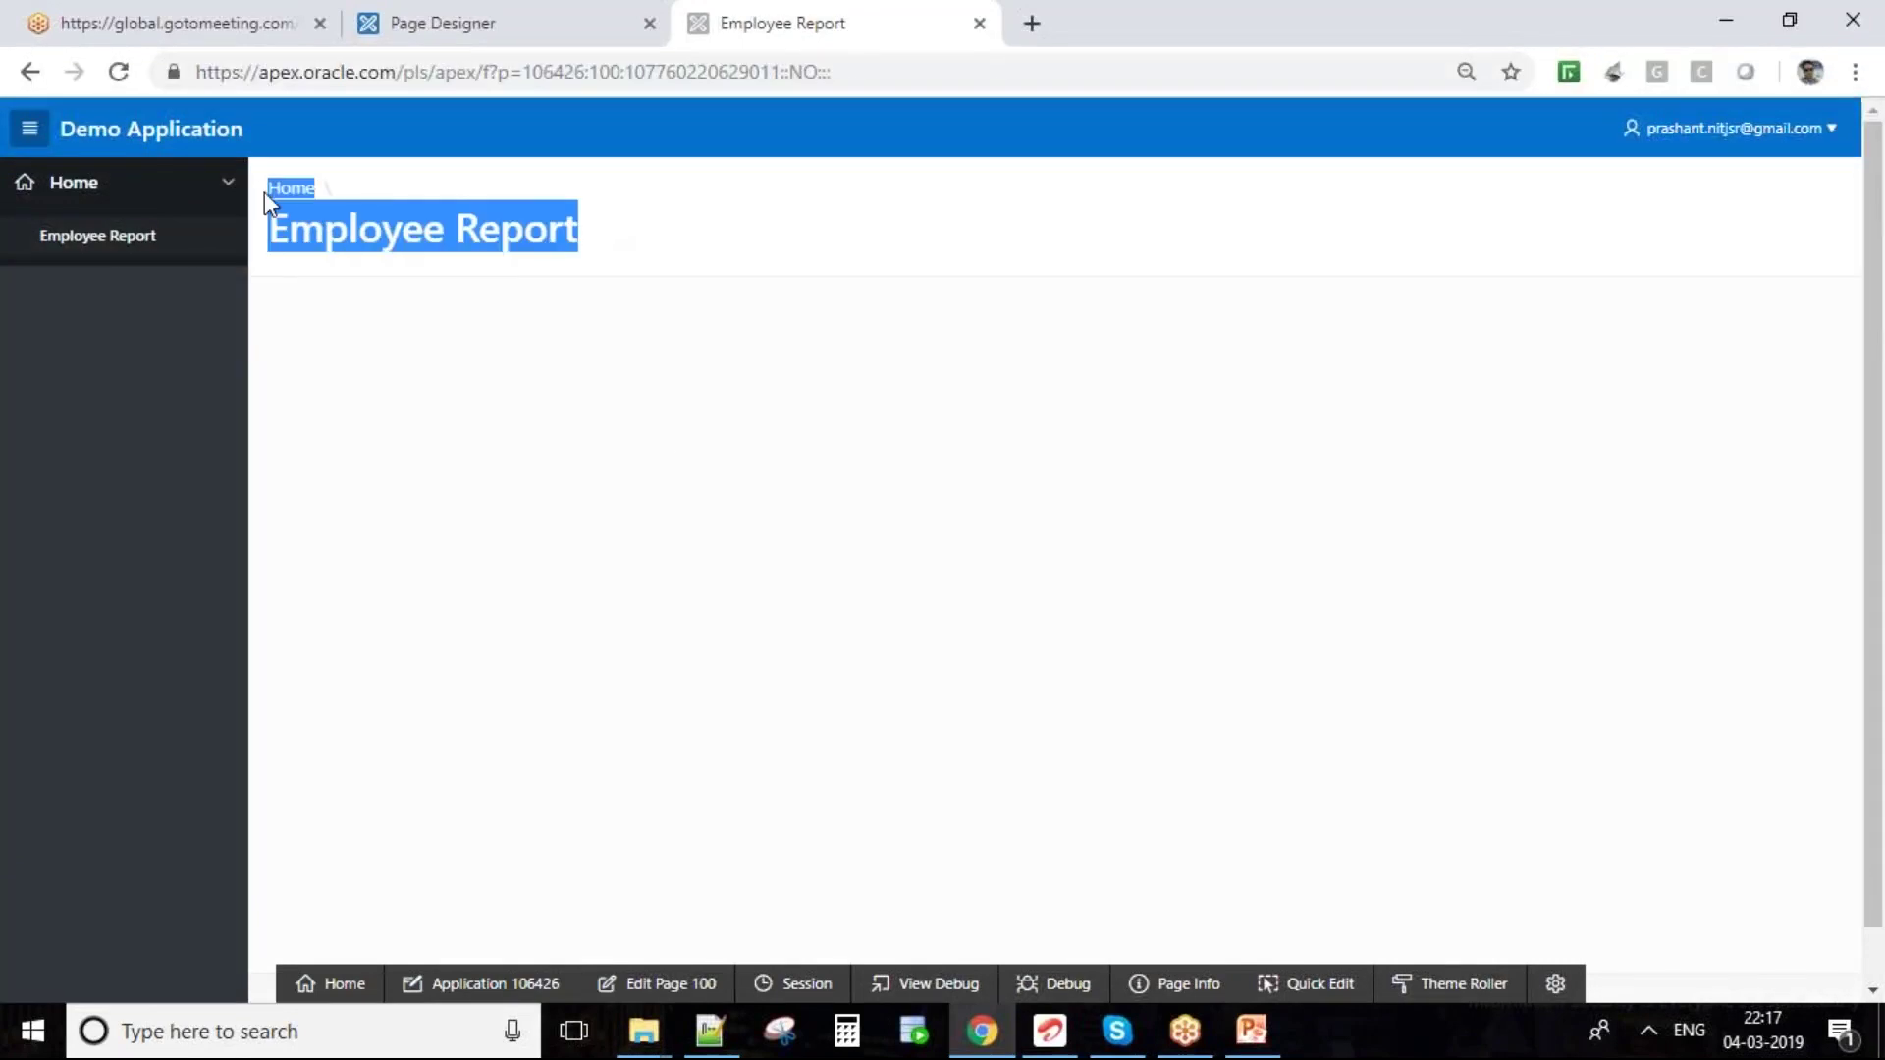
pyautogui.click(664, 444)
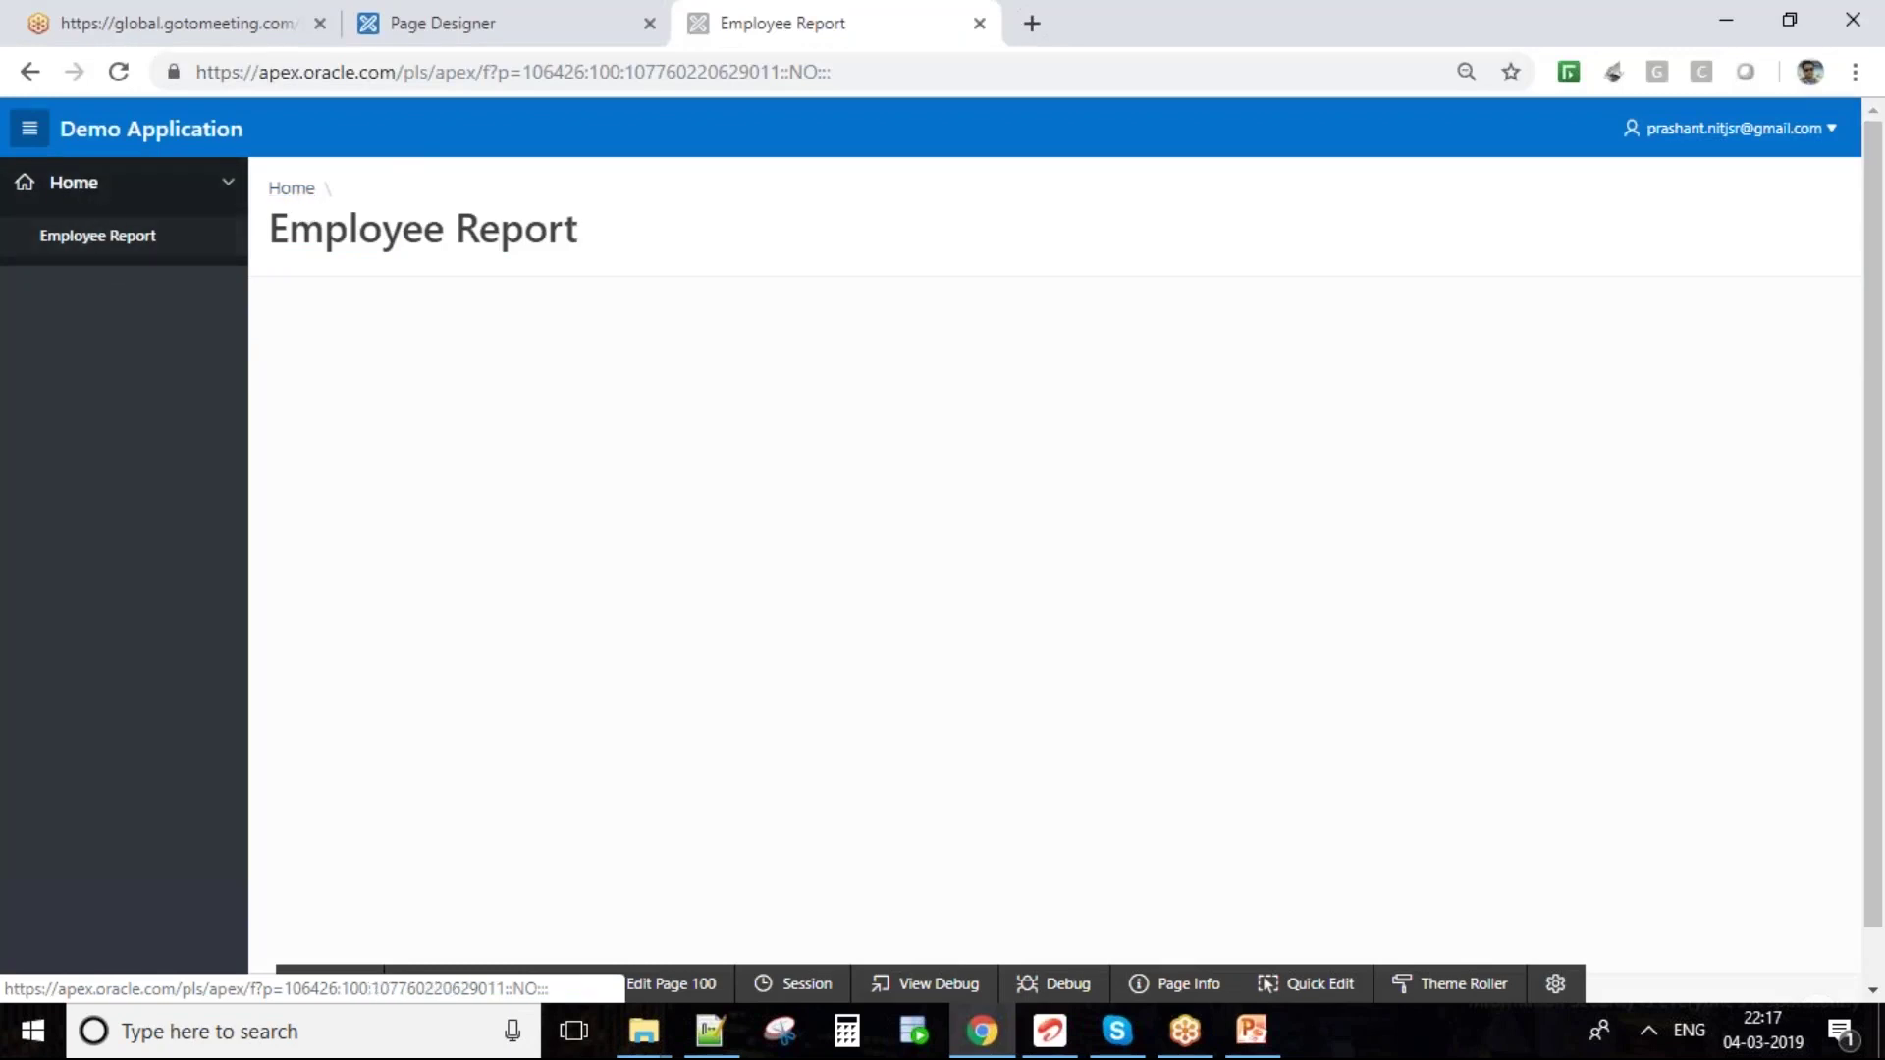
pyautogui.moveTo(565, 236); pyautogui.dragTo(267, 239)
pyautogui.click(447, 8)
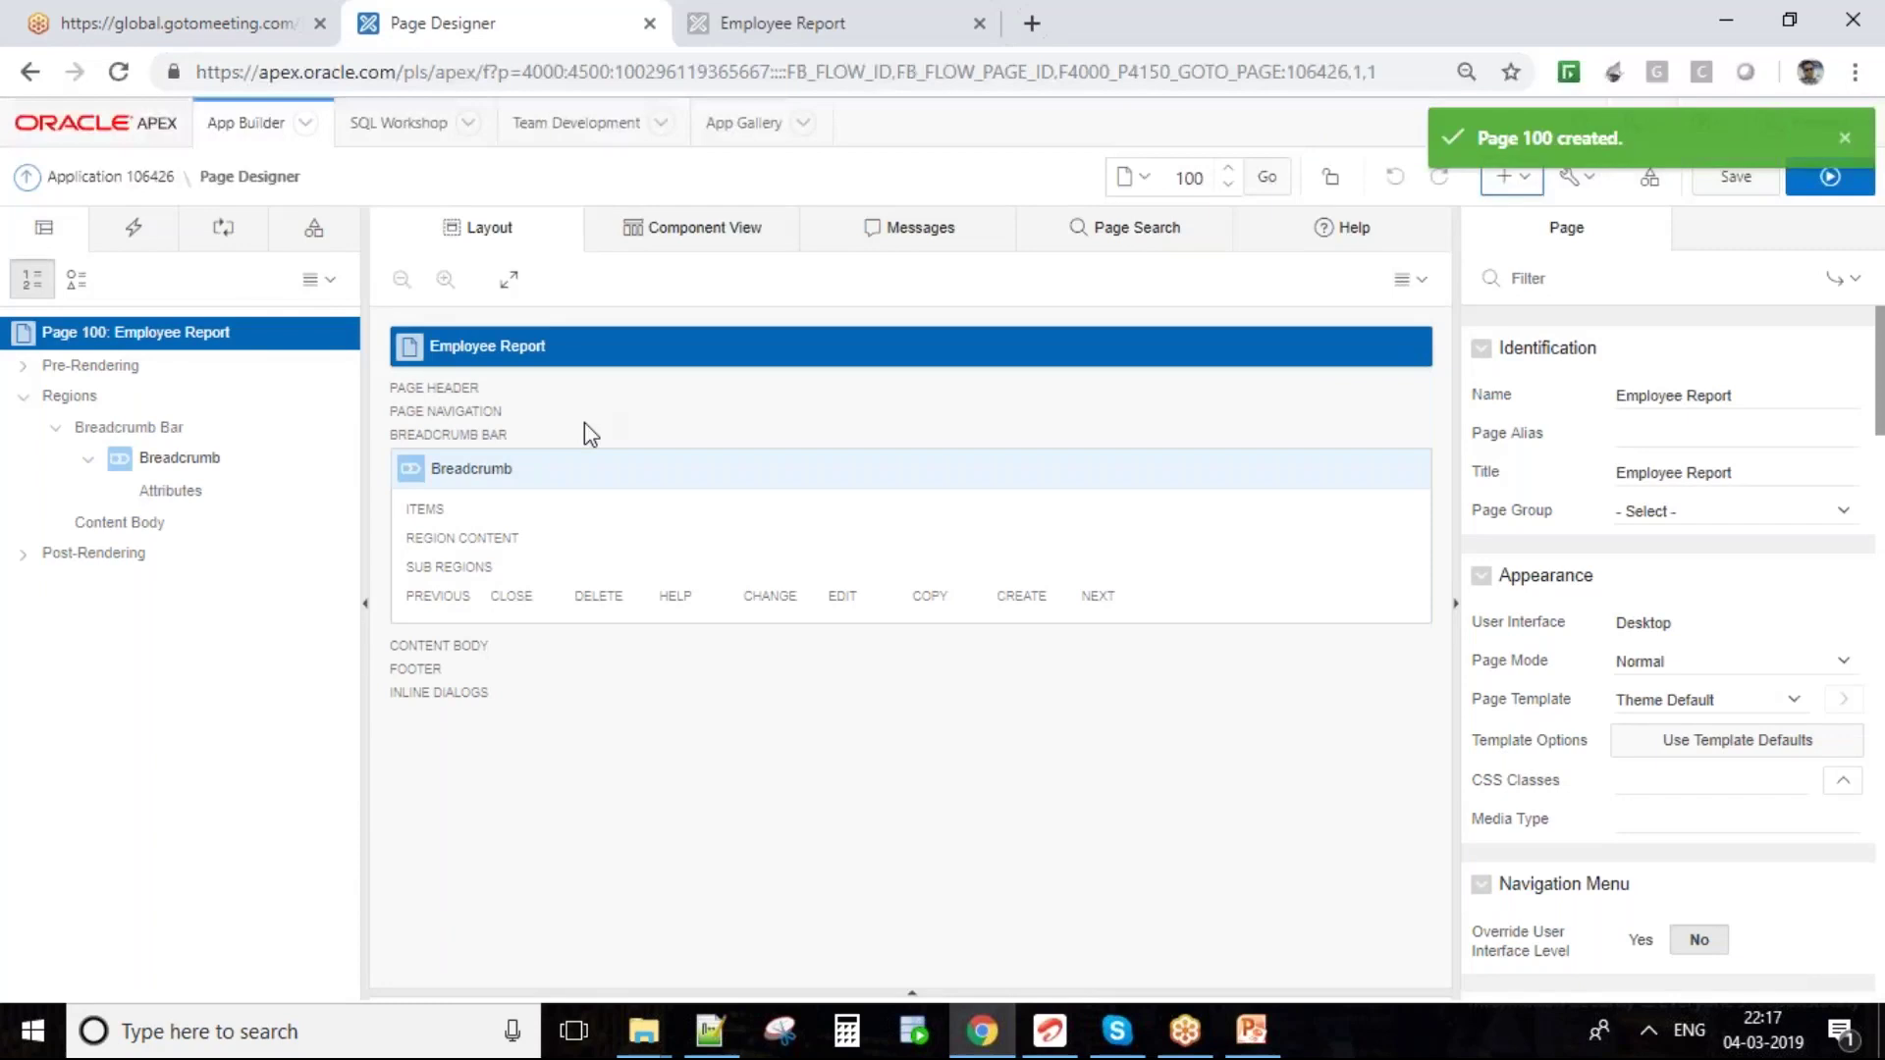
# - Create a region in the page's Content Body and title it Employee Report
pyautogui.click(170, 527)
pyautogui.rightClick(170, 527)
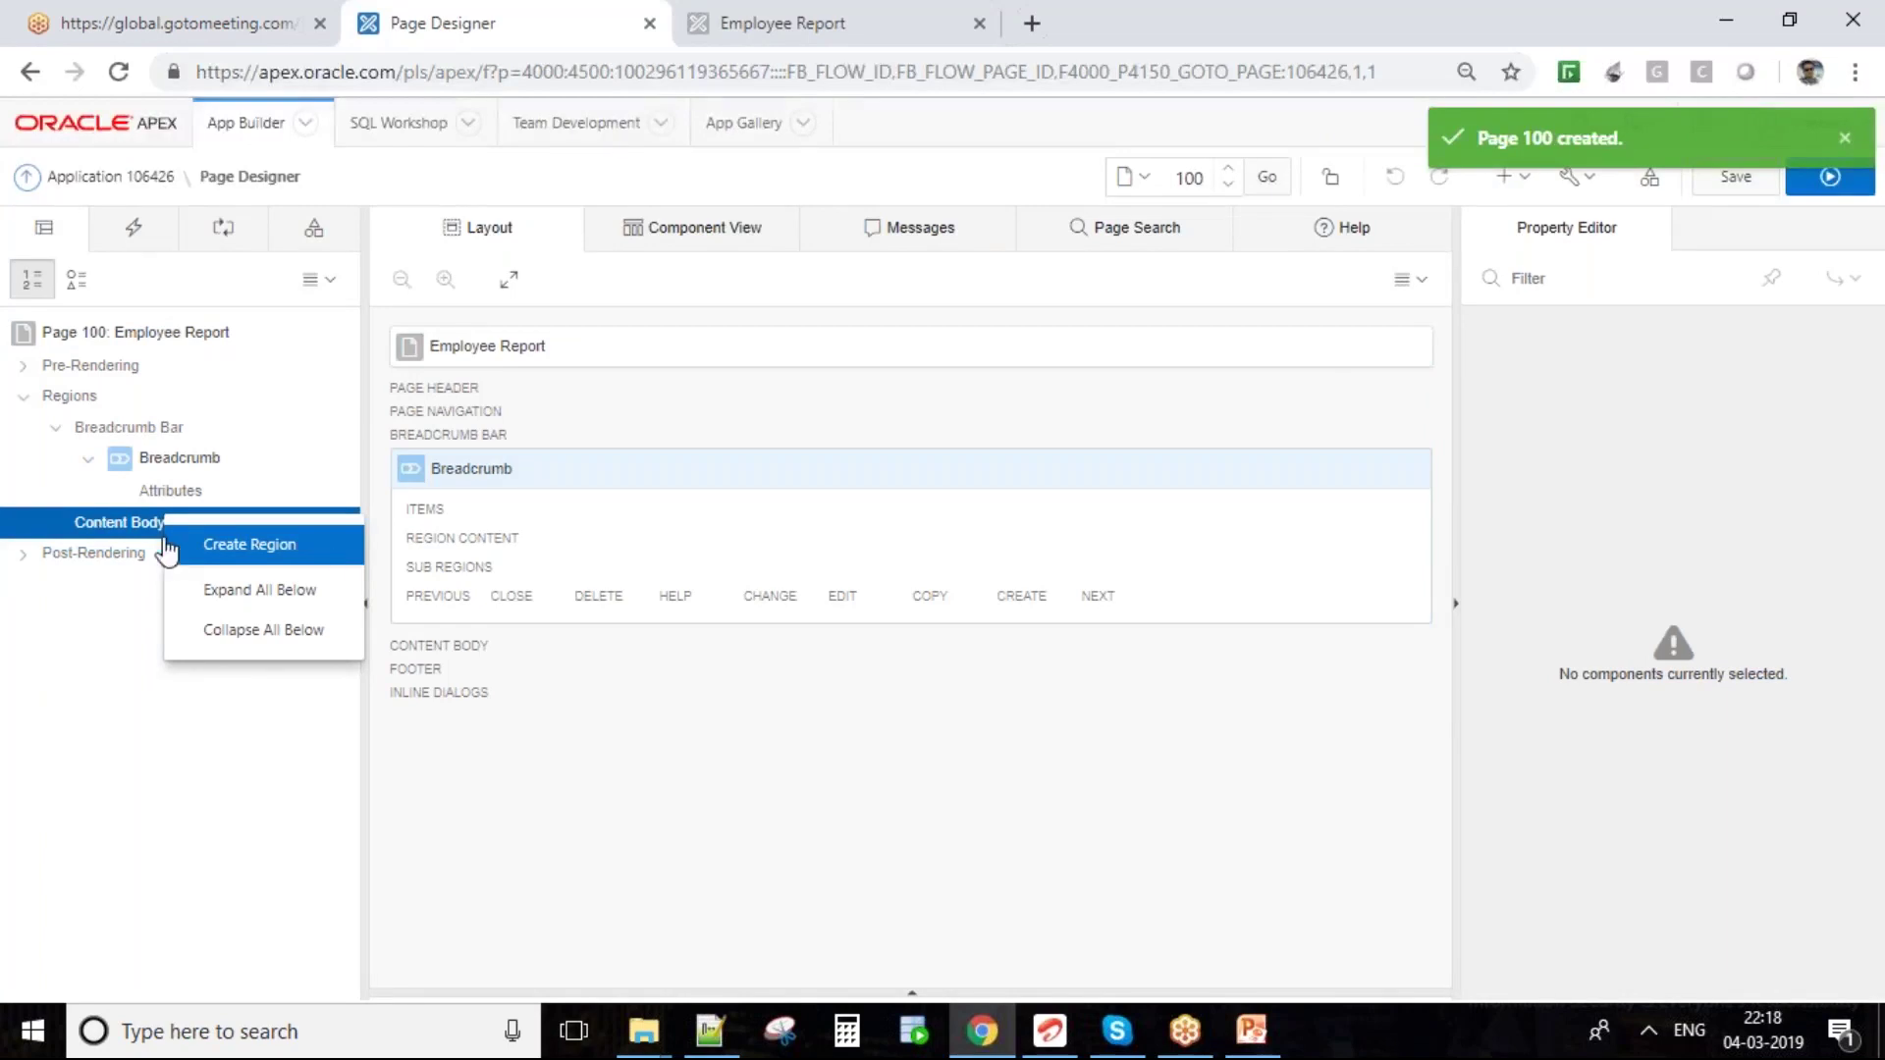
pyautogui.click(119, 527)
pyautogui.rightClick(118, 525)
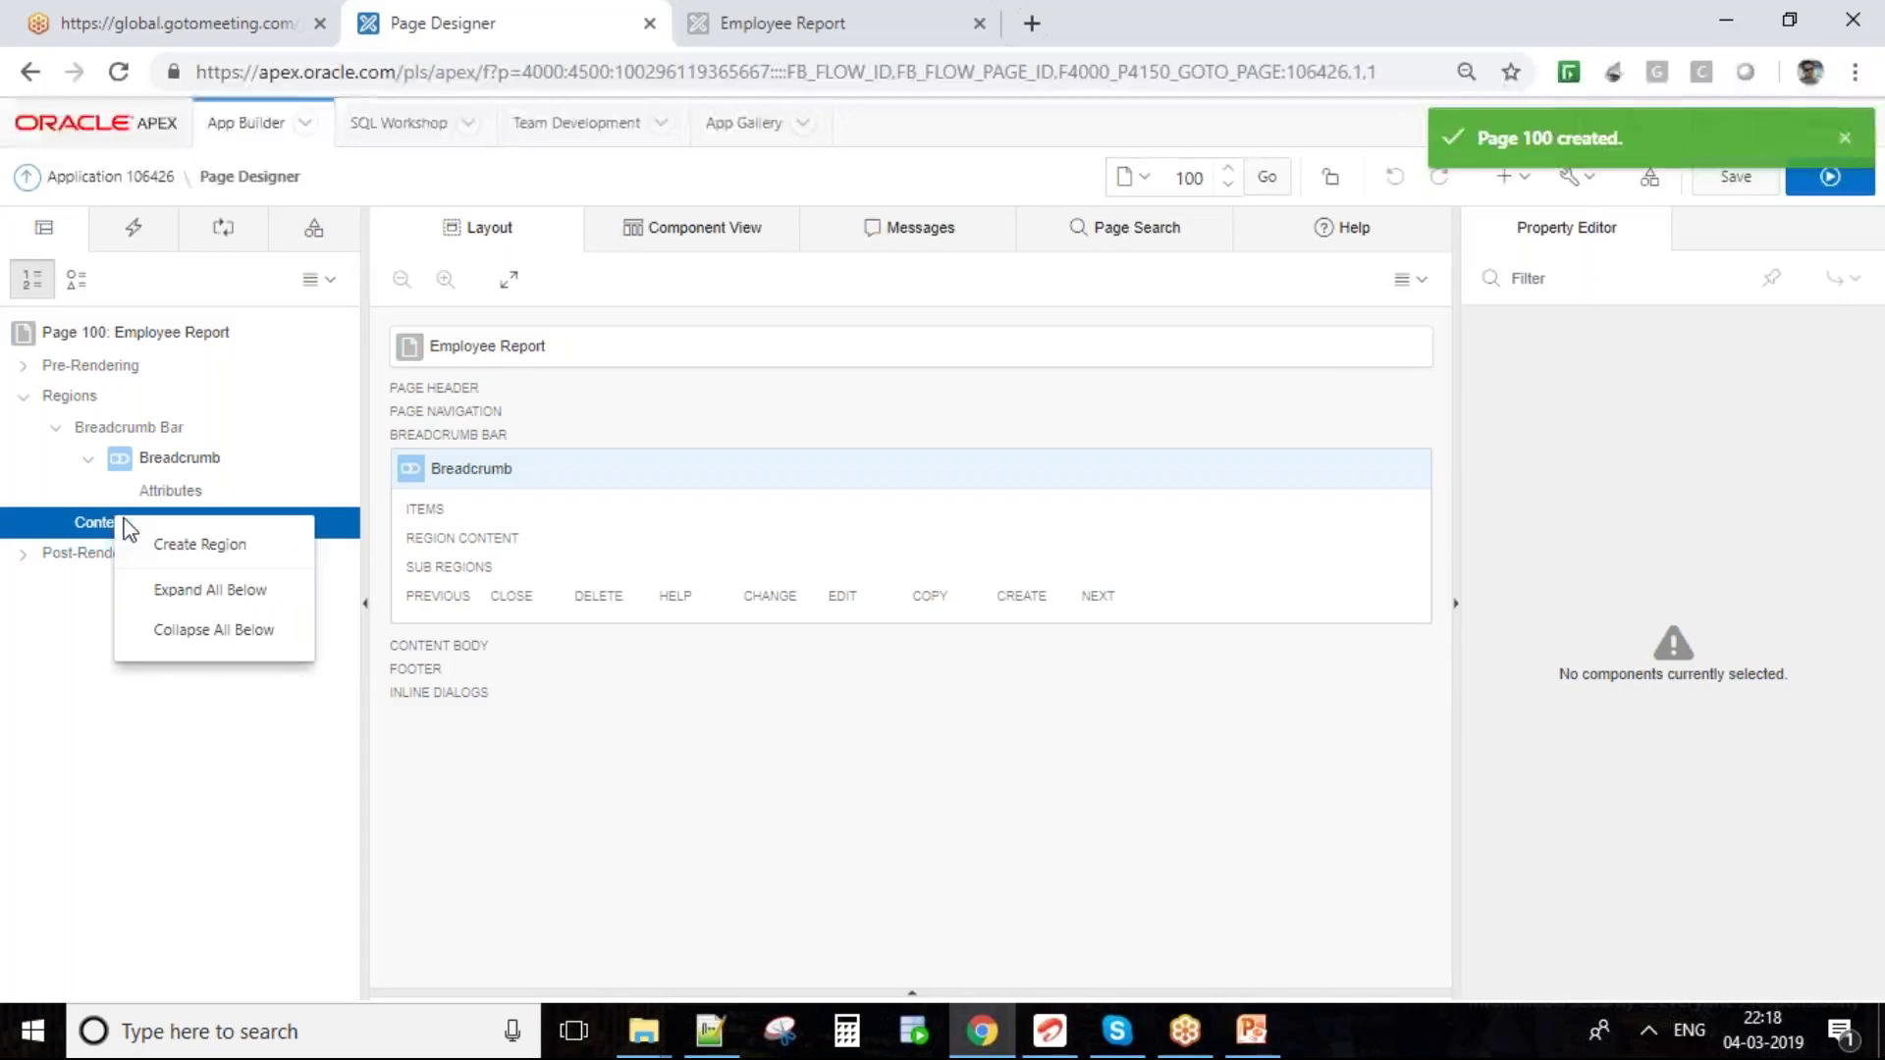
pyautogui.click(235, 569)
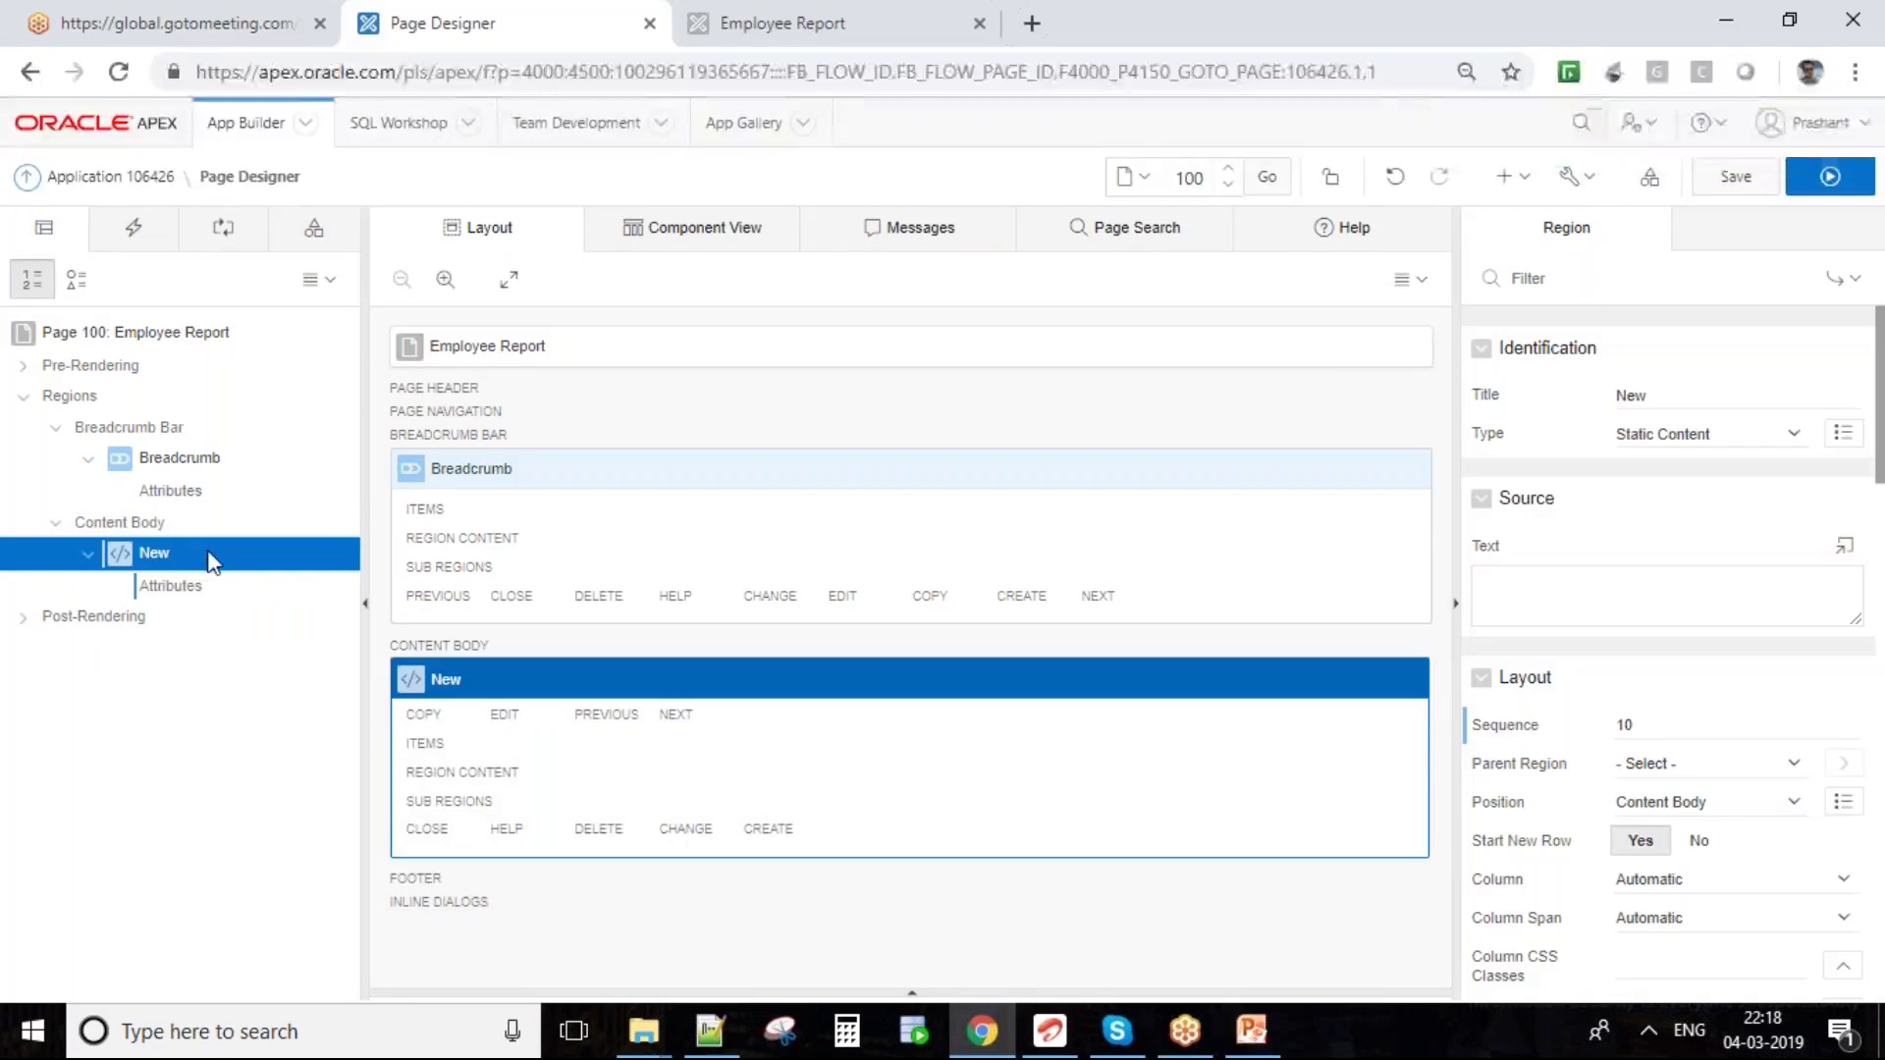
pyautogui.doubleClick(1713, 396)
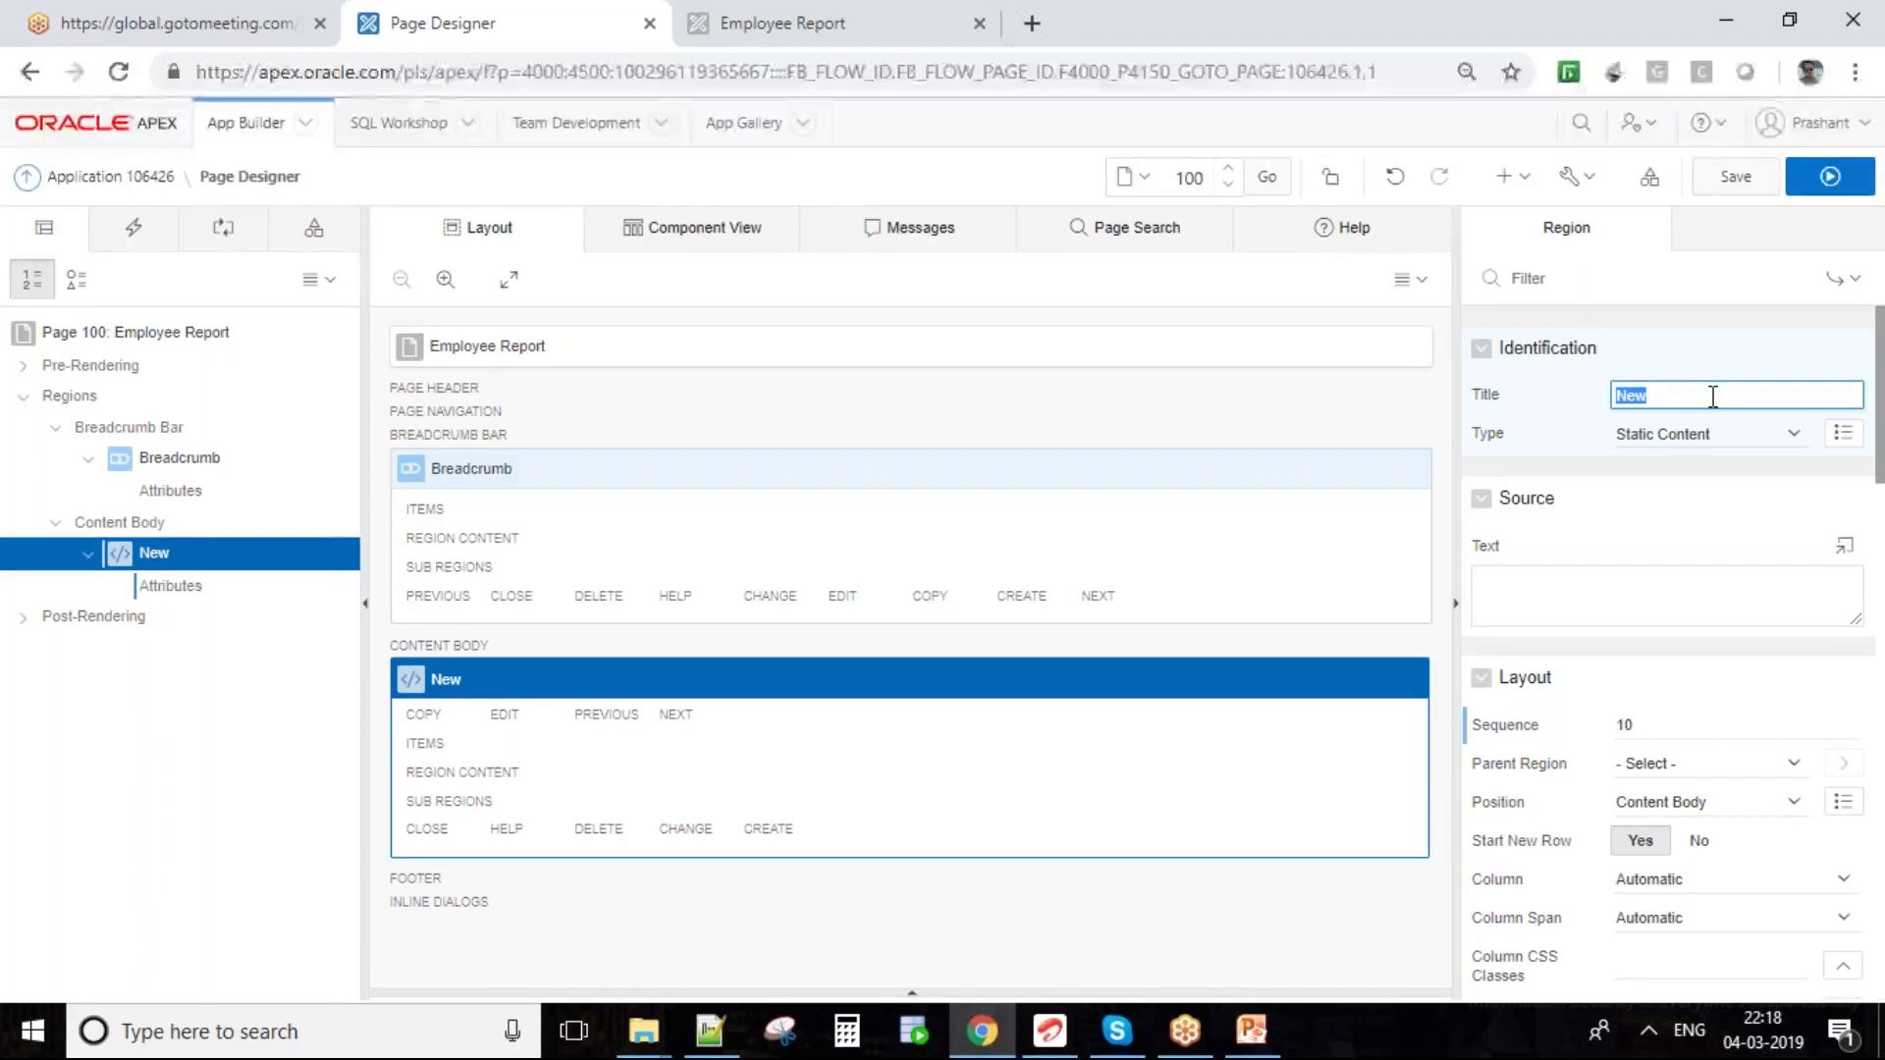
pyautogui.write('Report')
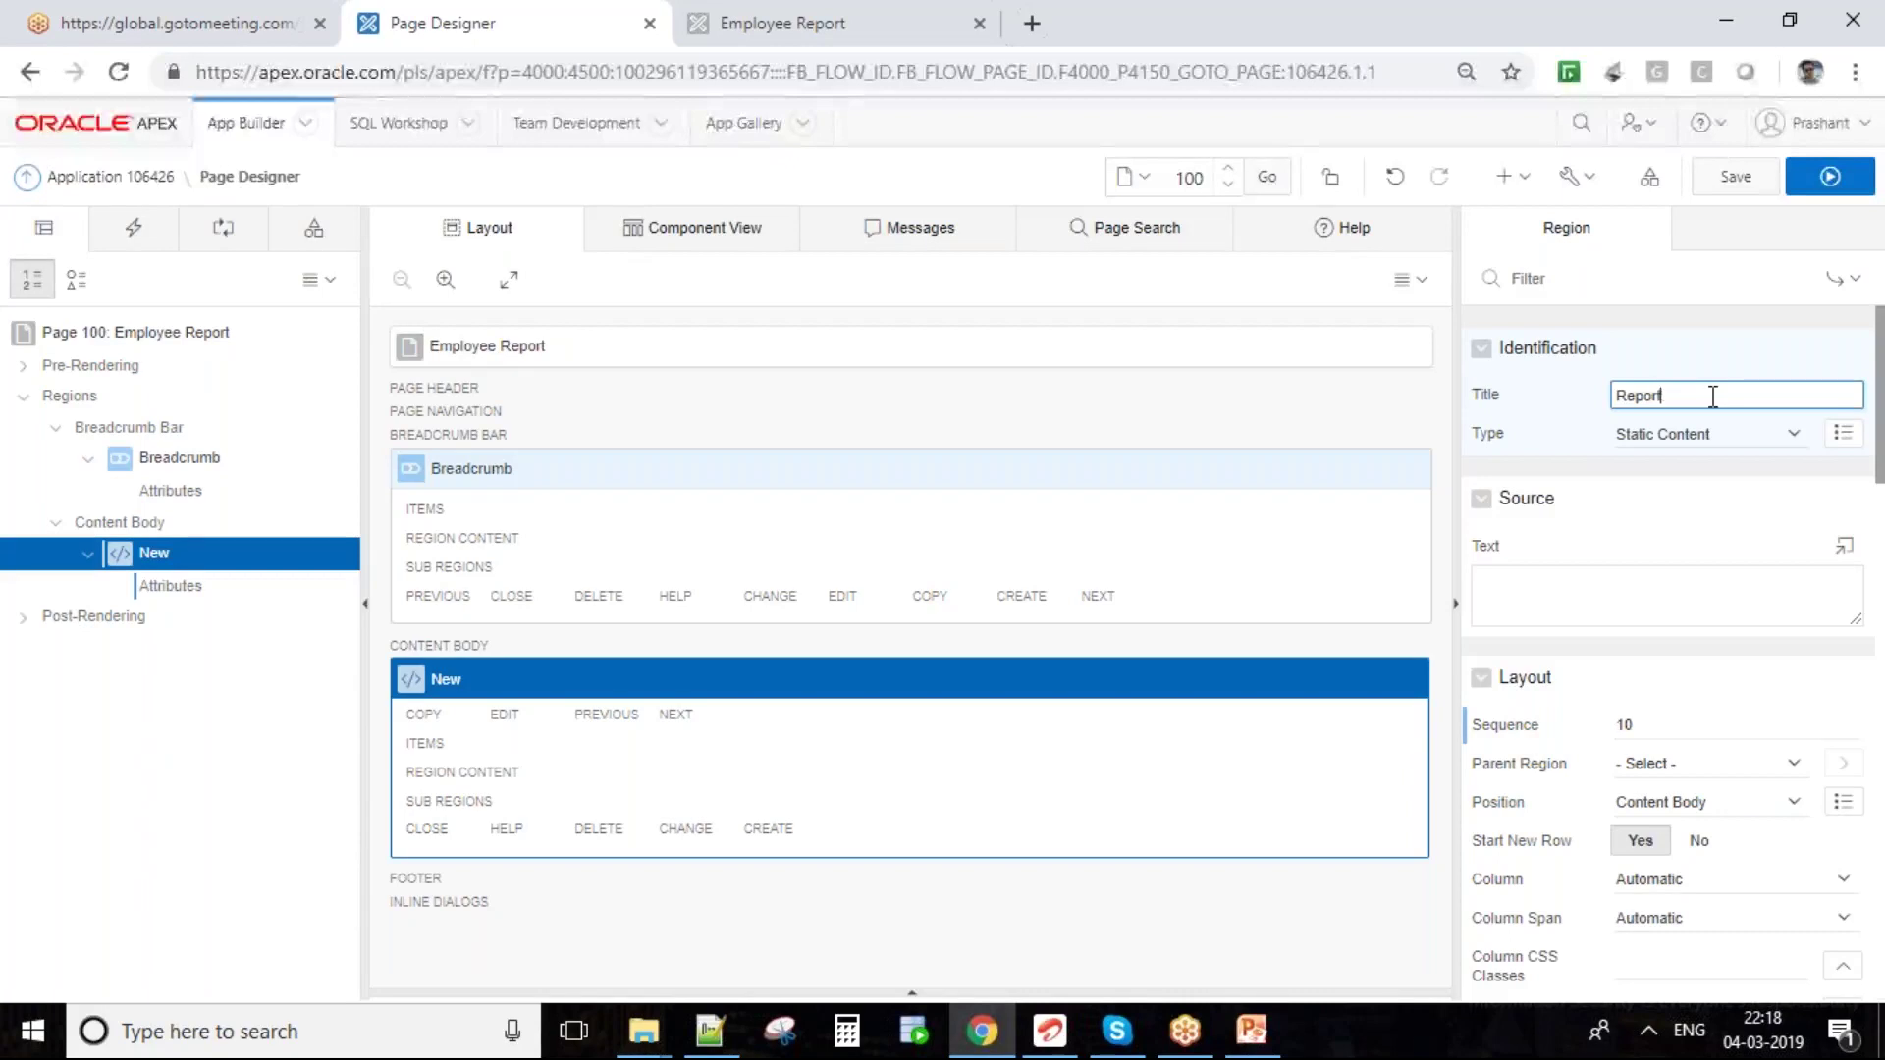
pyautogui.press('Home')
pyautogui.write('Employee')
# - Review the available region types and set the Employee Report region's type to Classic Report
pyautogui.click(1686, 438)
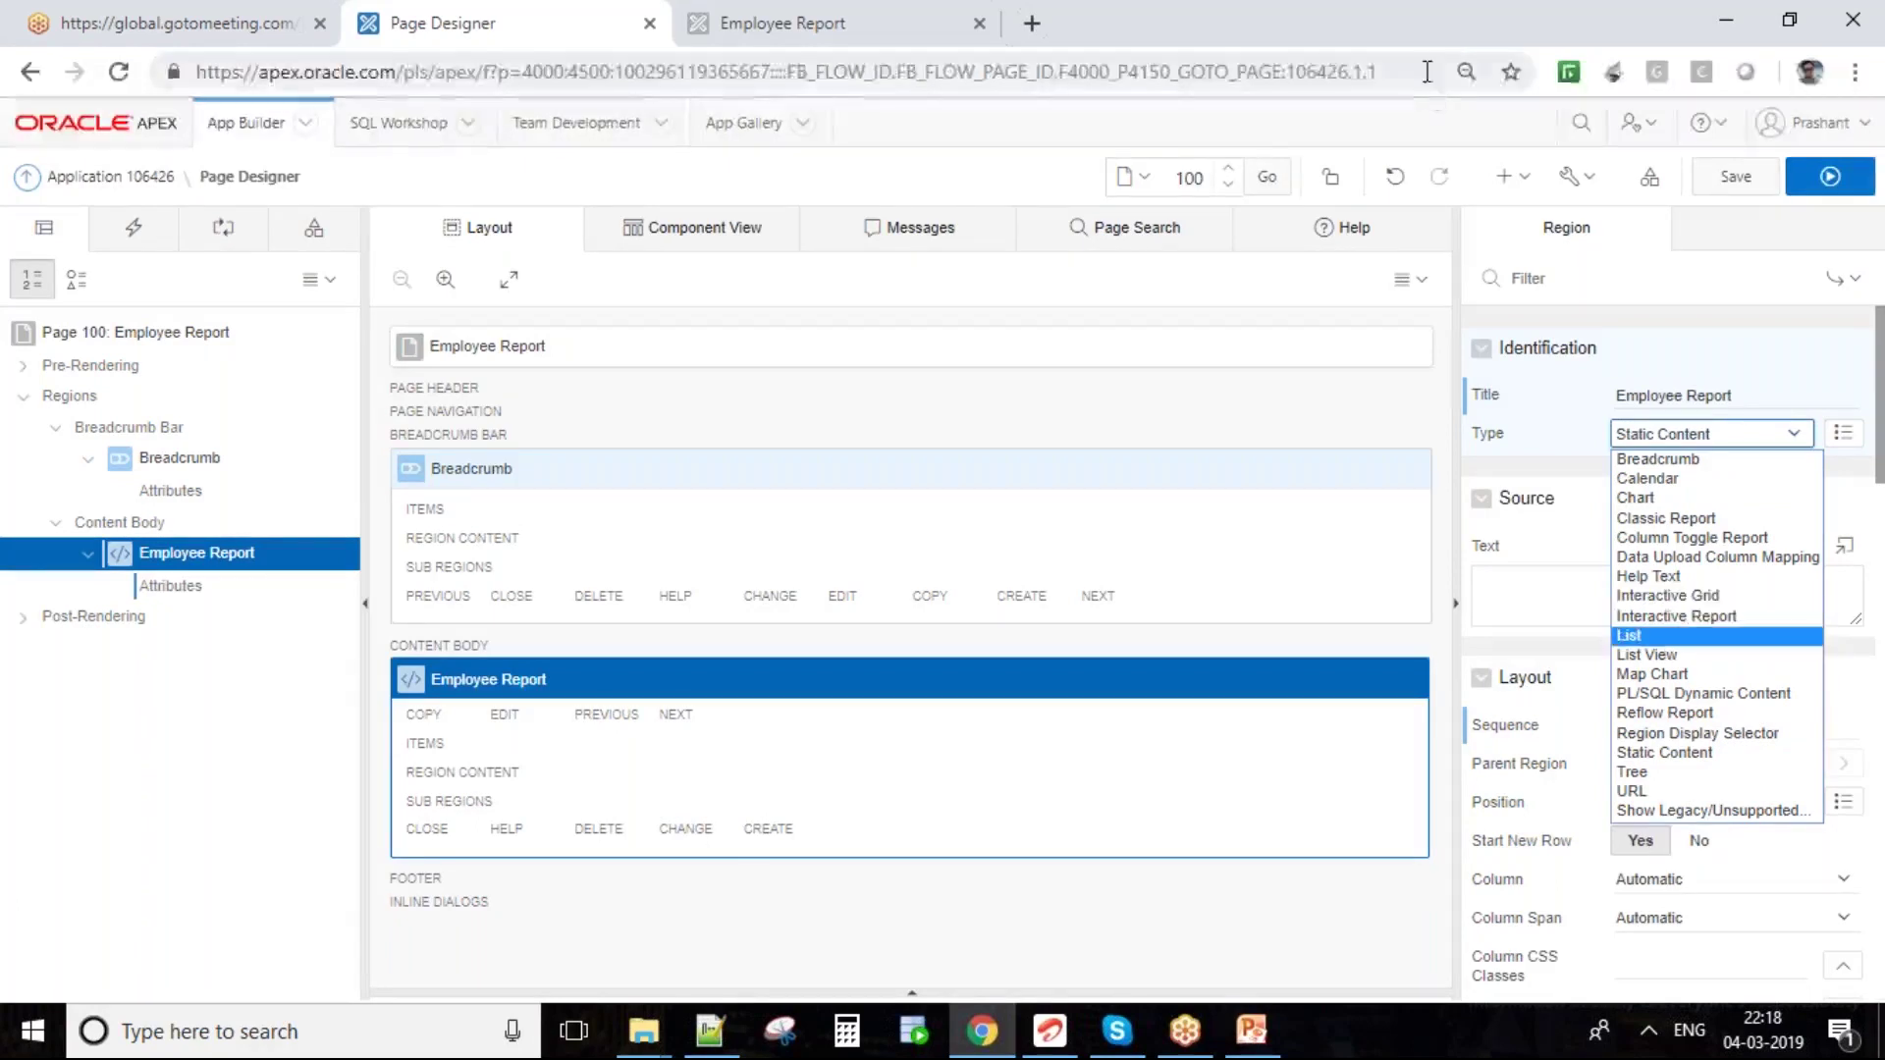
pyautogui.click(1509, 177)
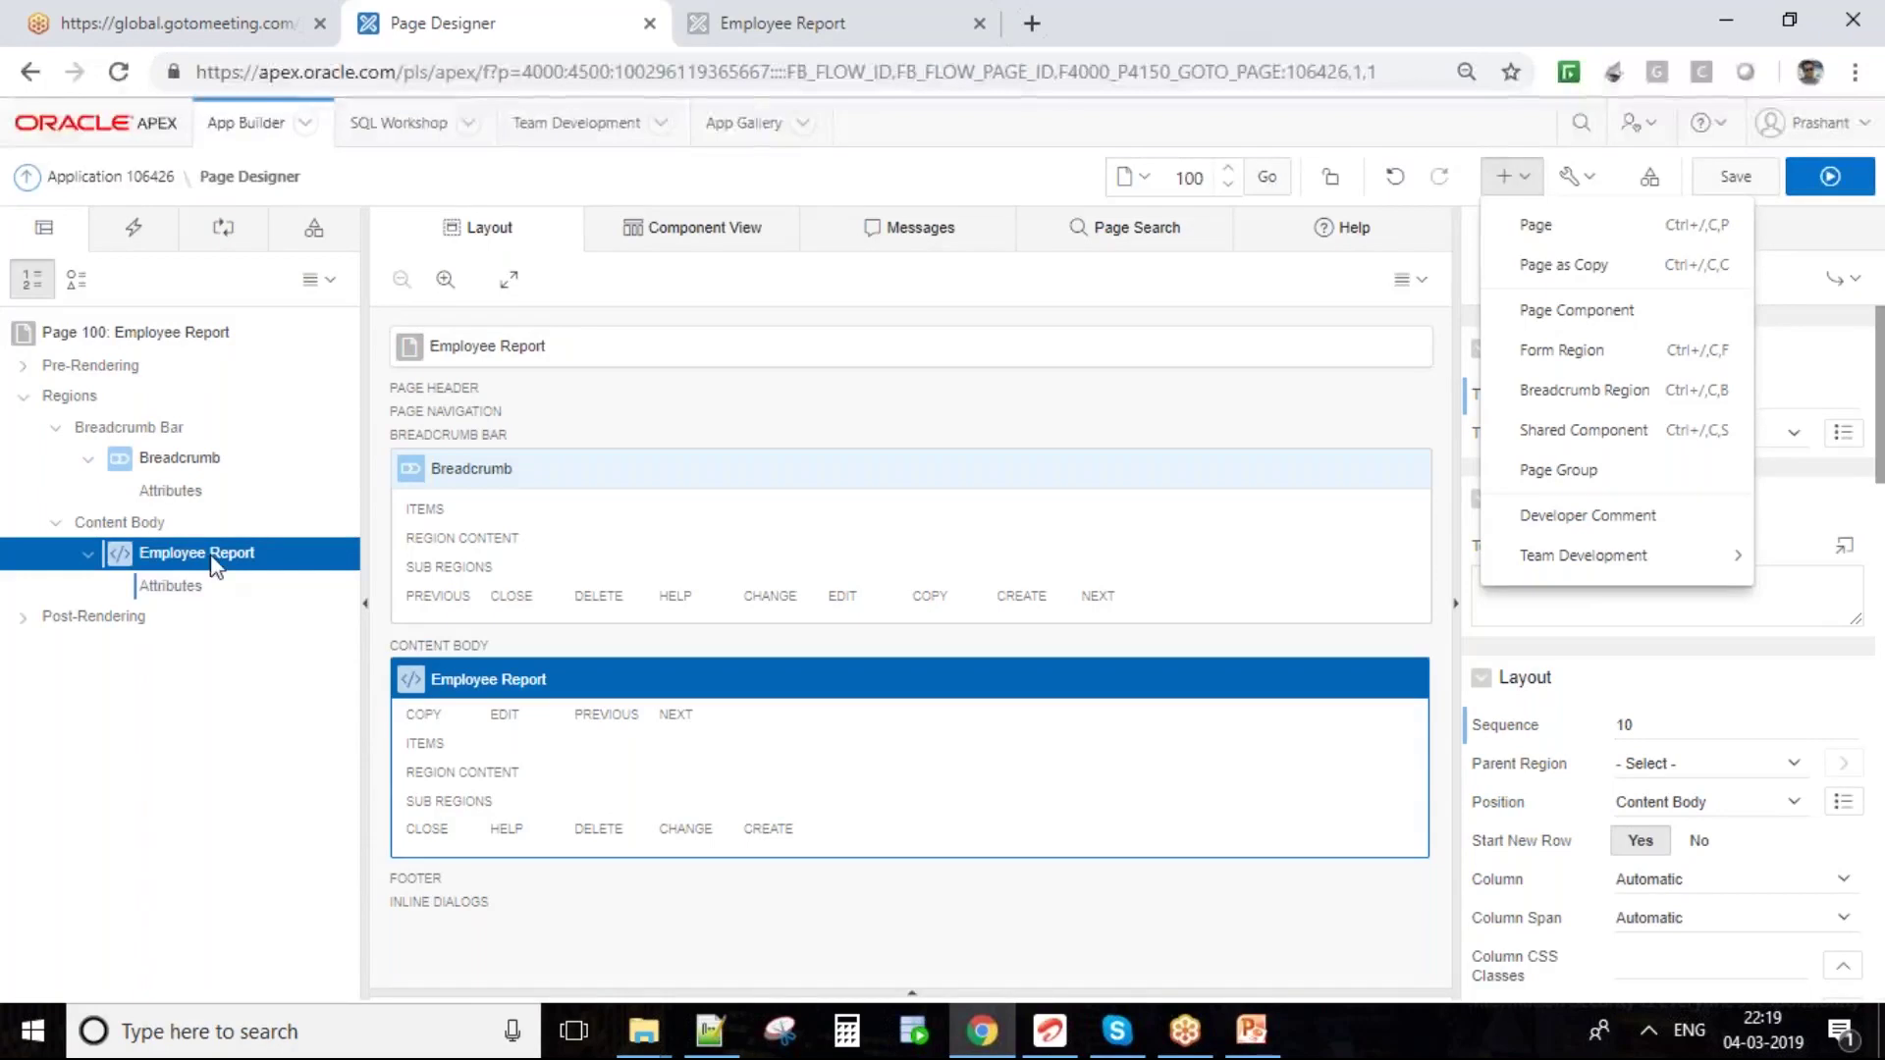
pyautogui.click(1454, 127)
pyautogui.click(1789, 443)
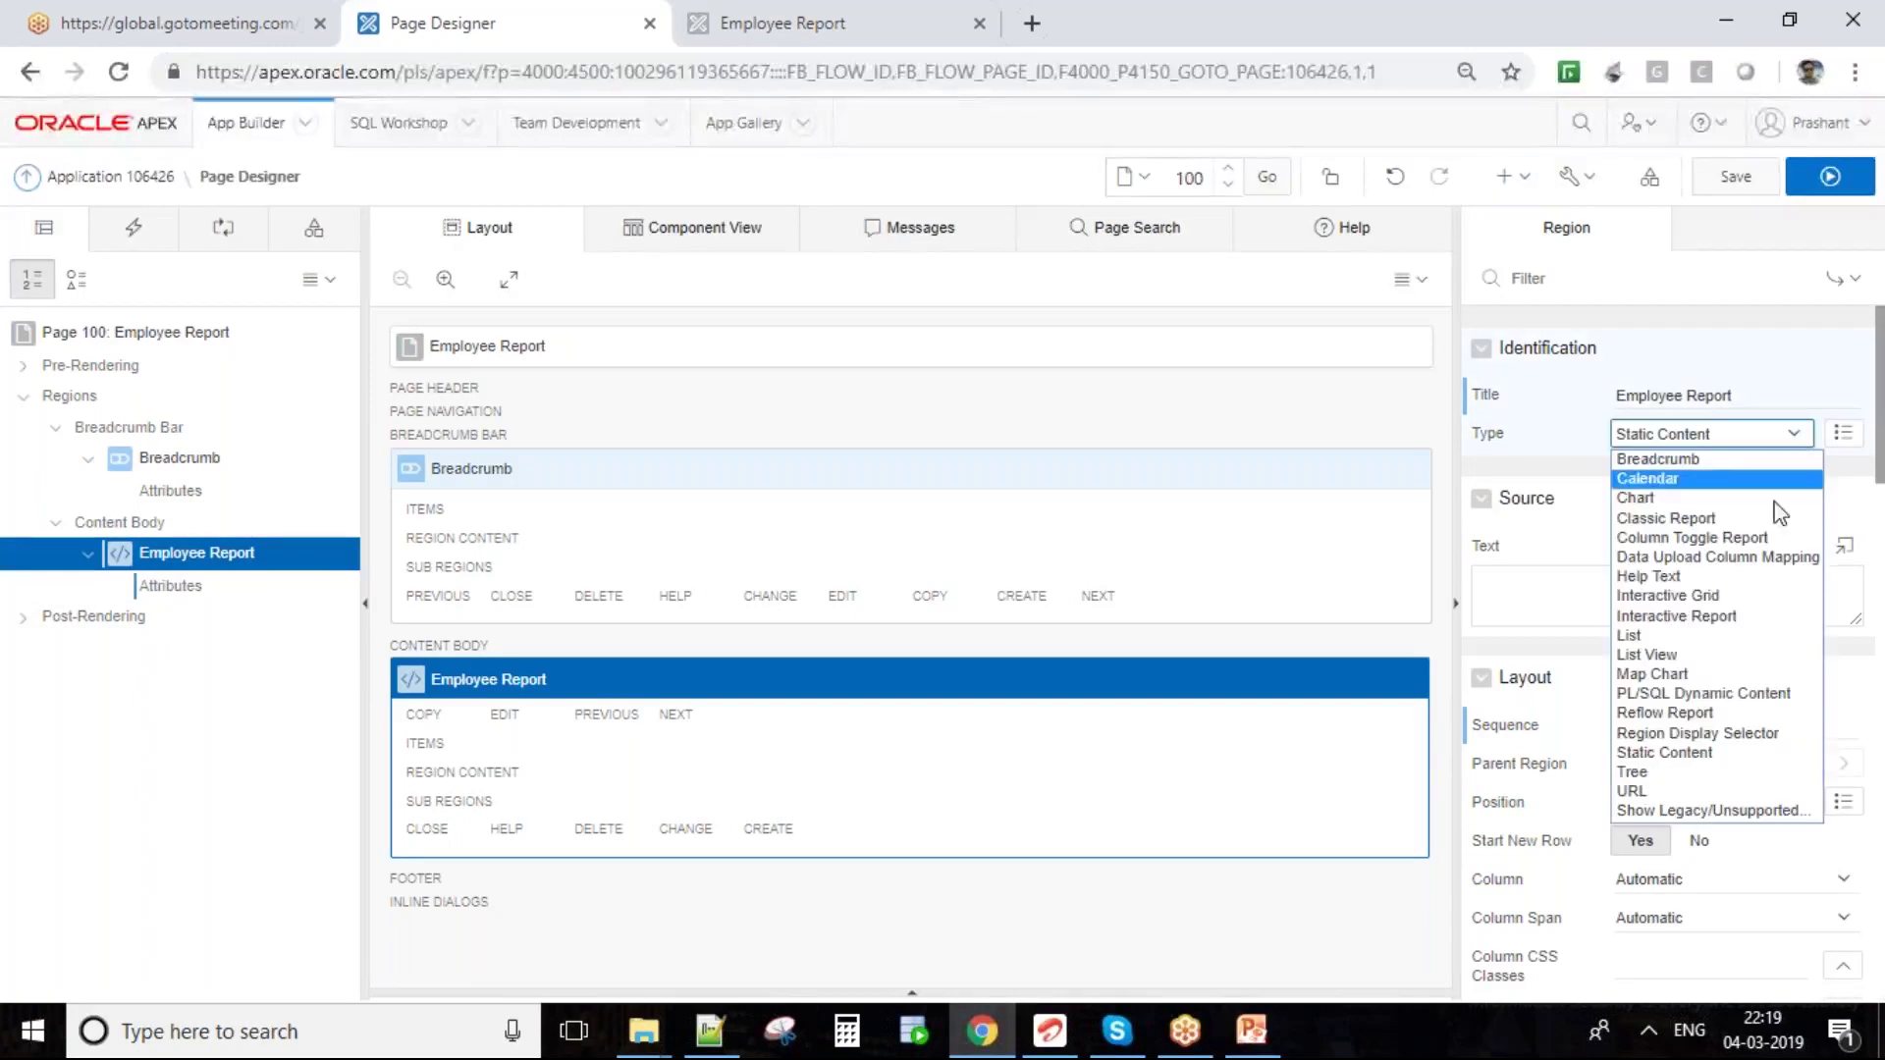
pyautogui.click(1768, 535)
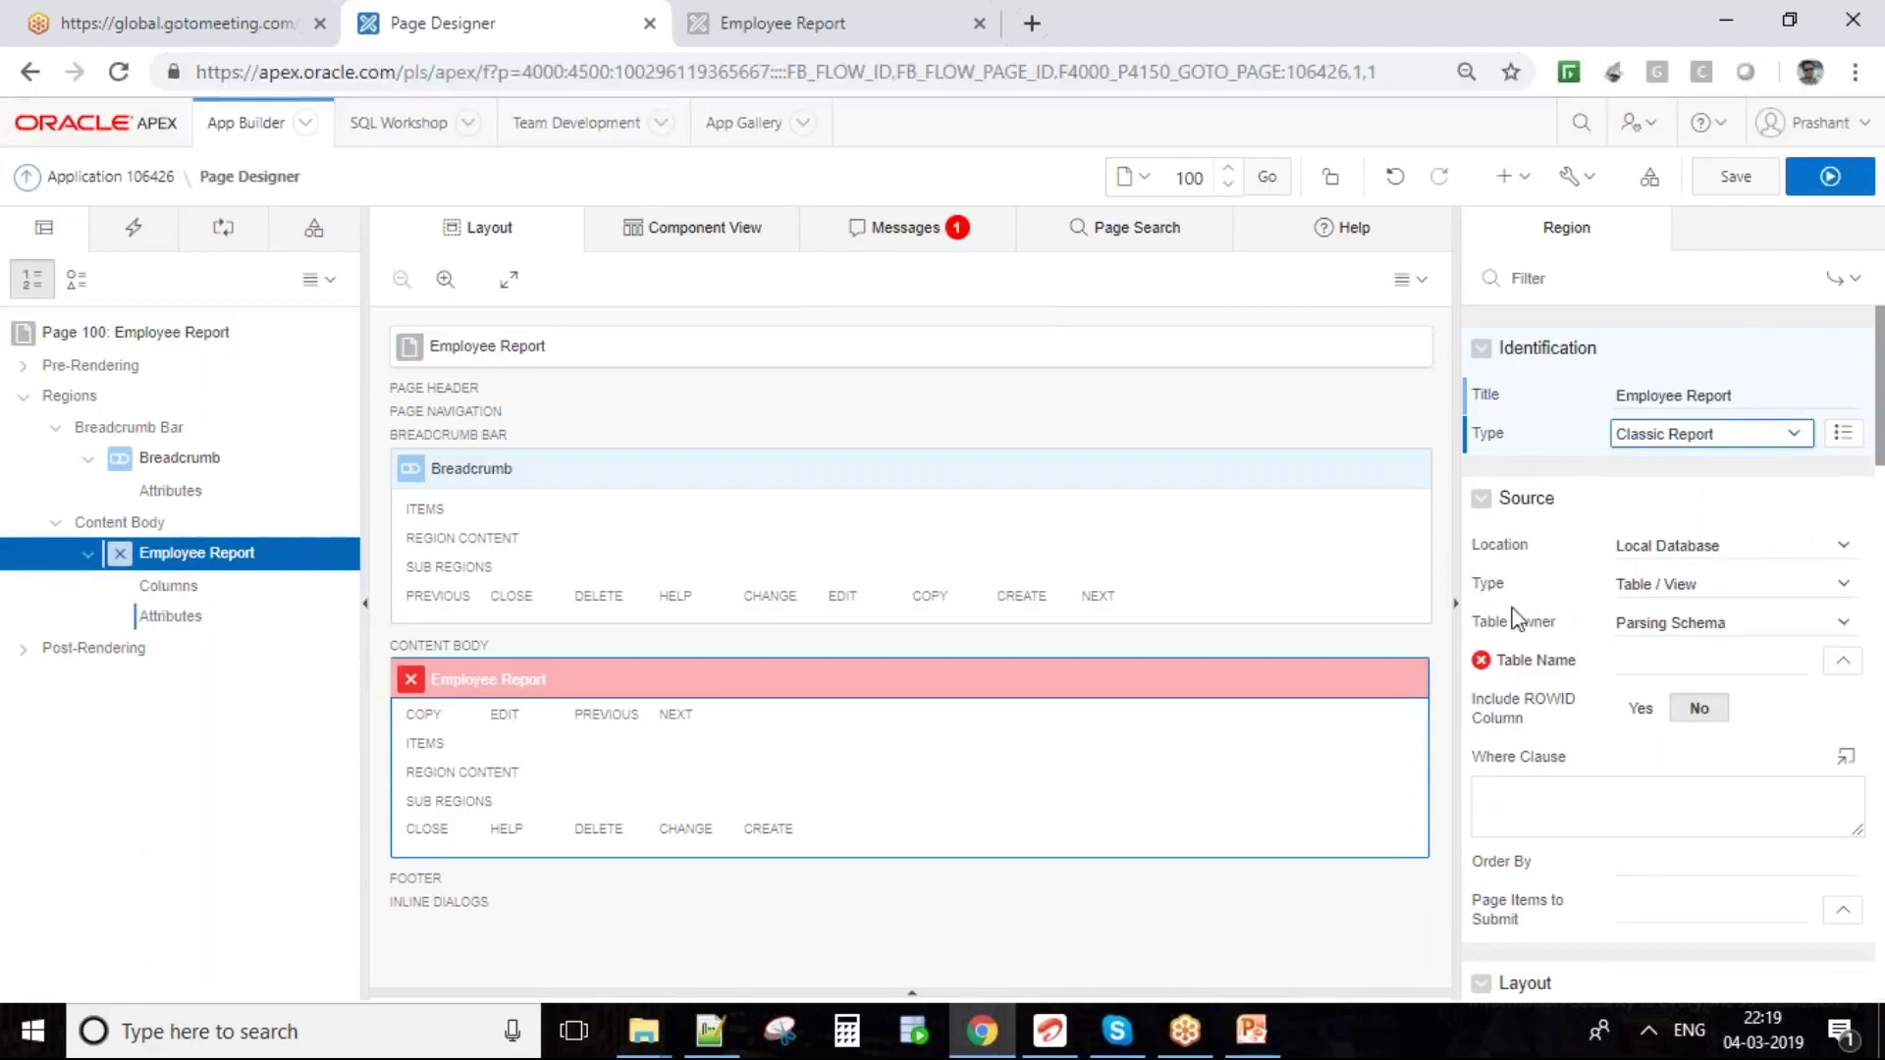
# - Compare the region's source types, set the source type to SQL Query, and open the query's code editor
pyautogui.click(1663, 589)
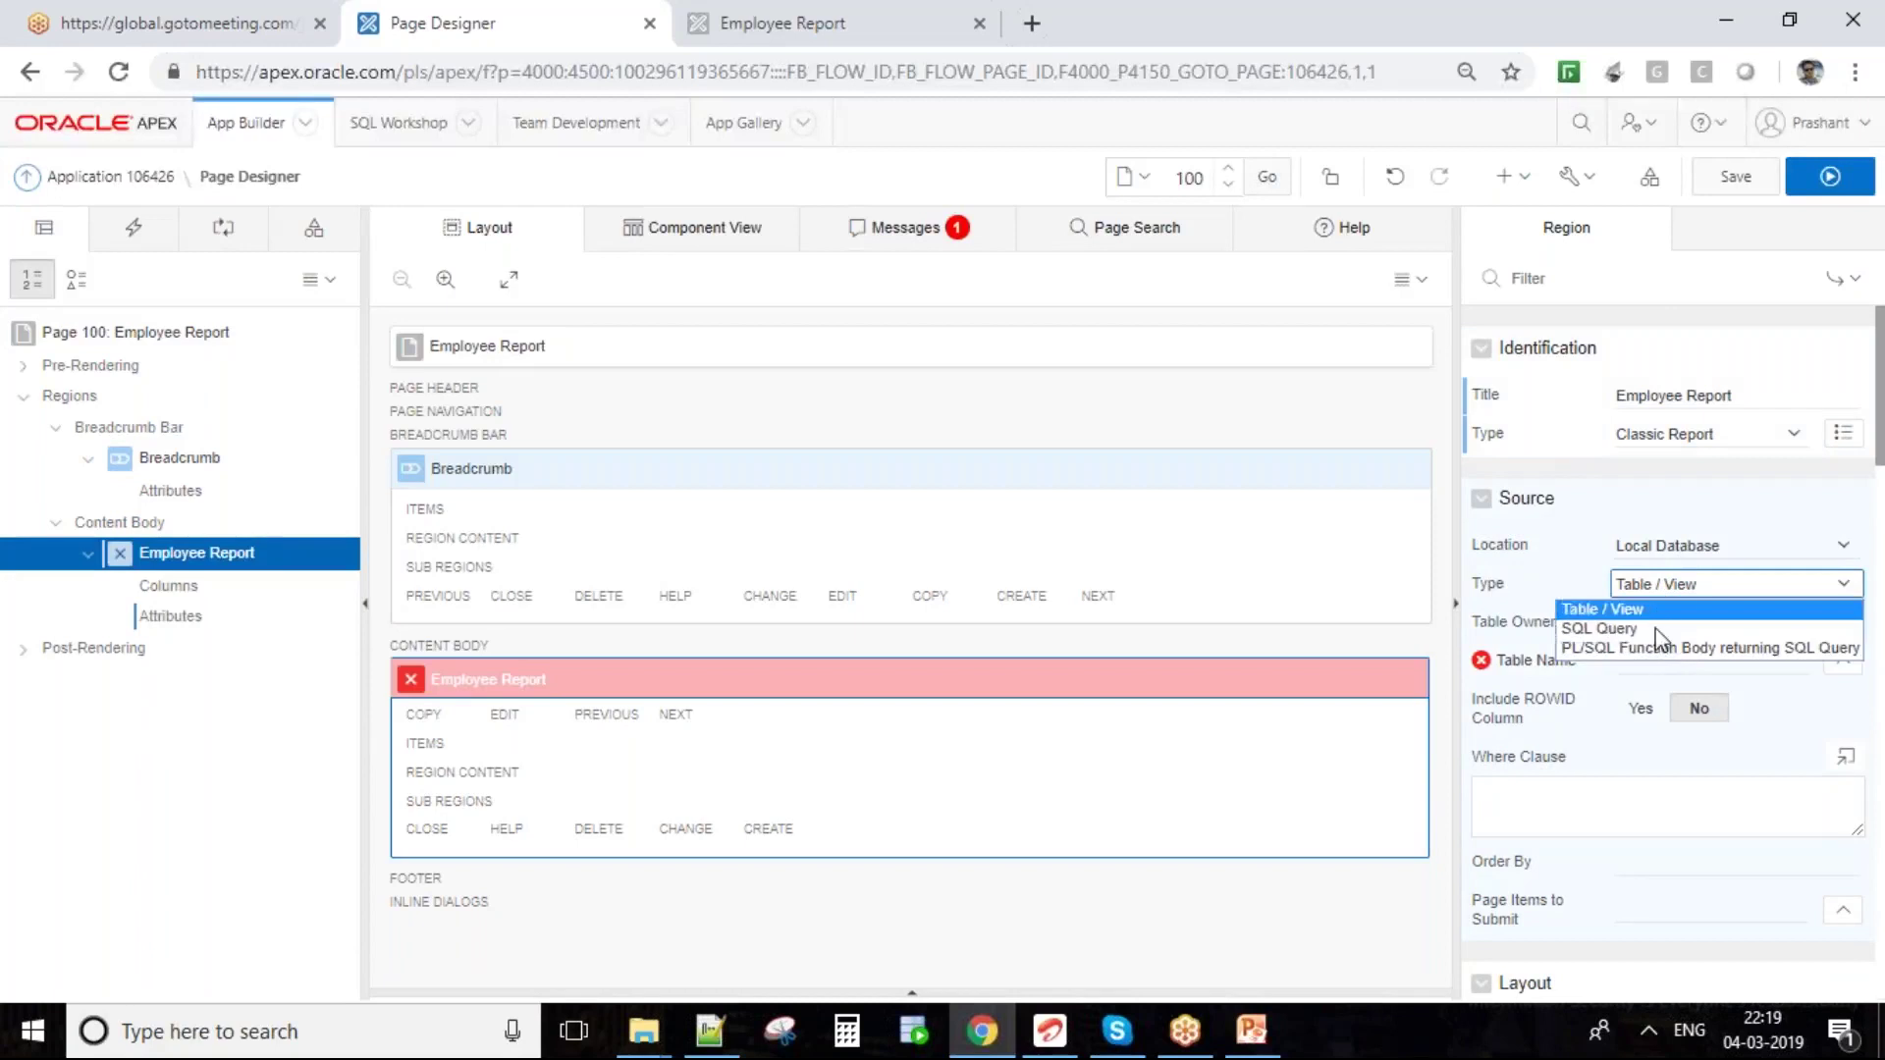
pyautogui.click(1730, 628)
pyautogui.click(1732, 586)
pyautogui.click(1725, 609)
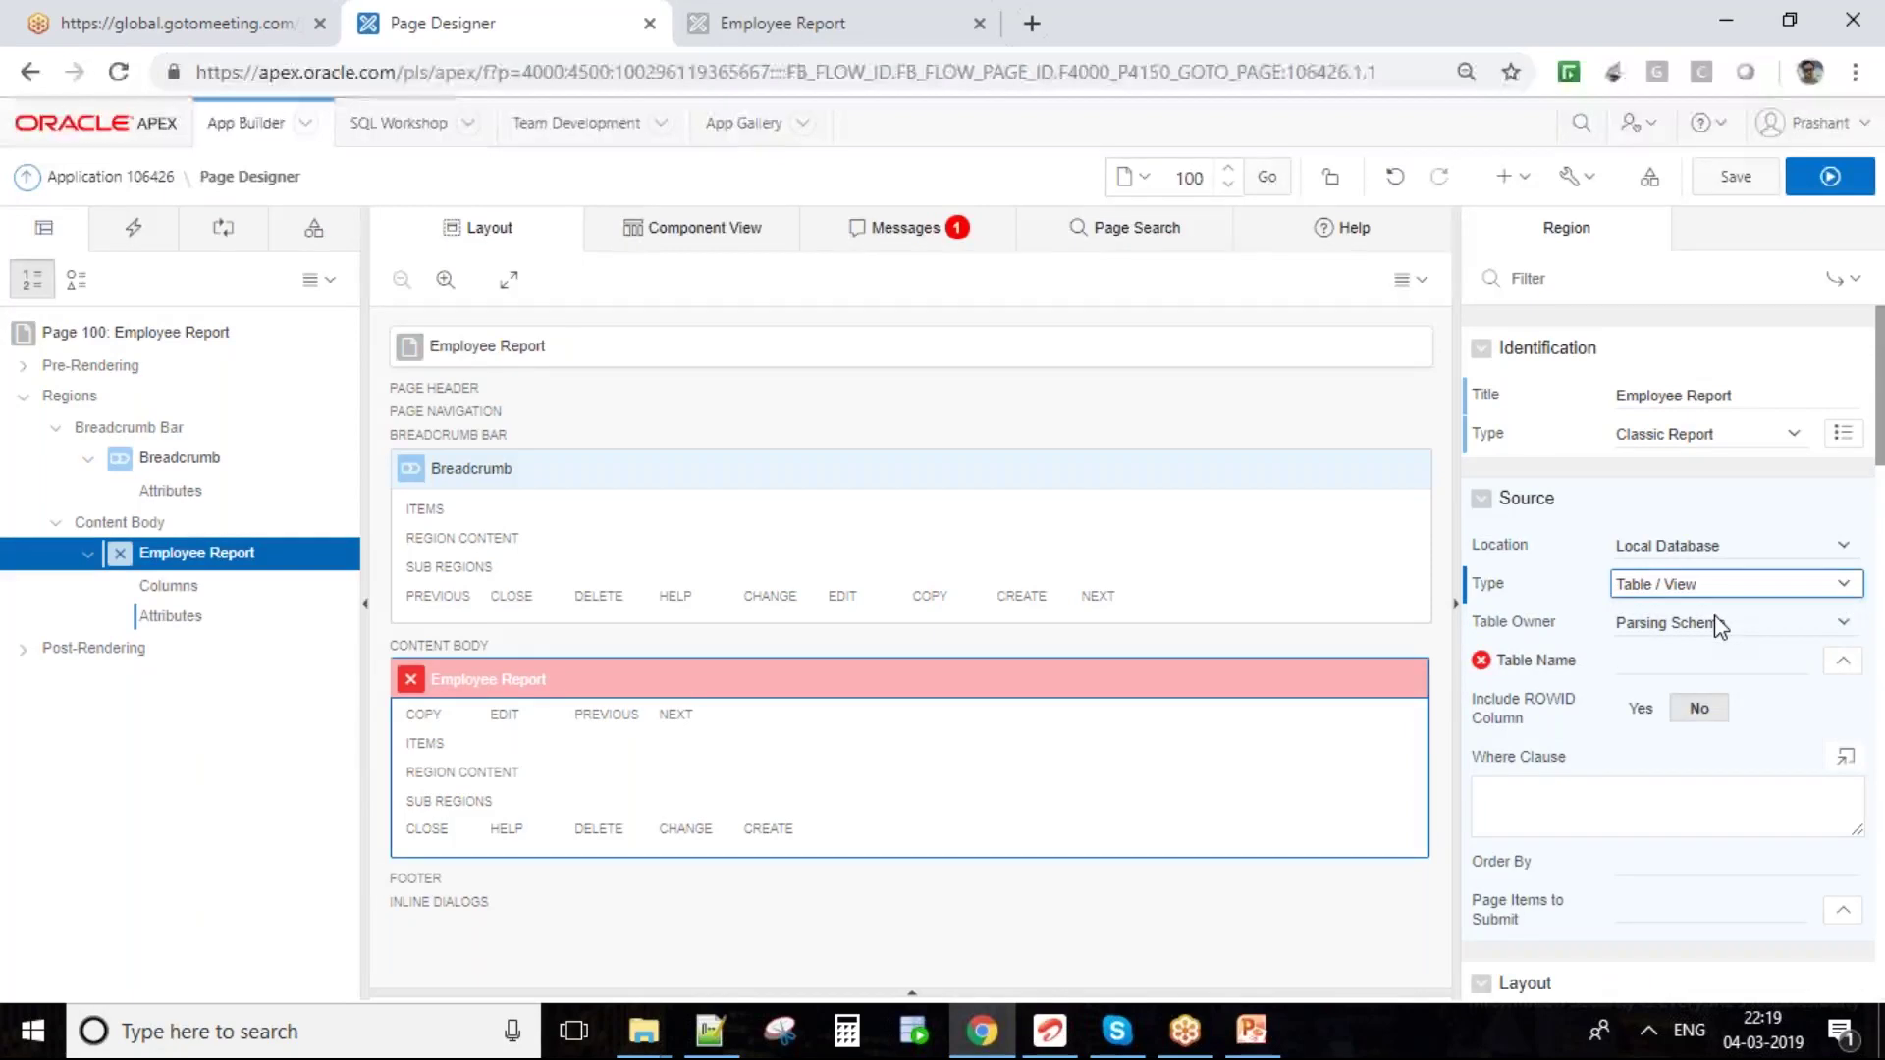
pyautogui.click(1735, 581)
pyautogui.click(1728, 628)
pyautogui.click(1845, 622)
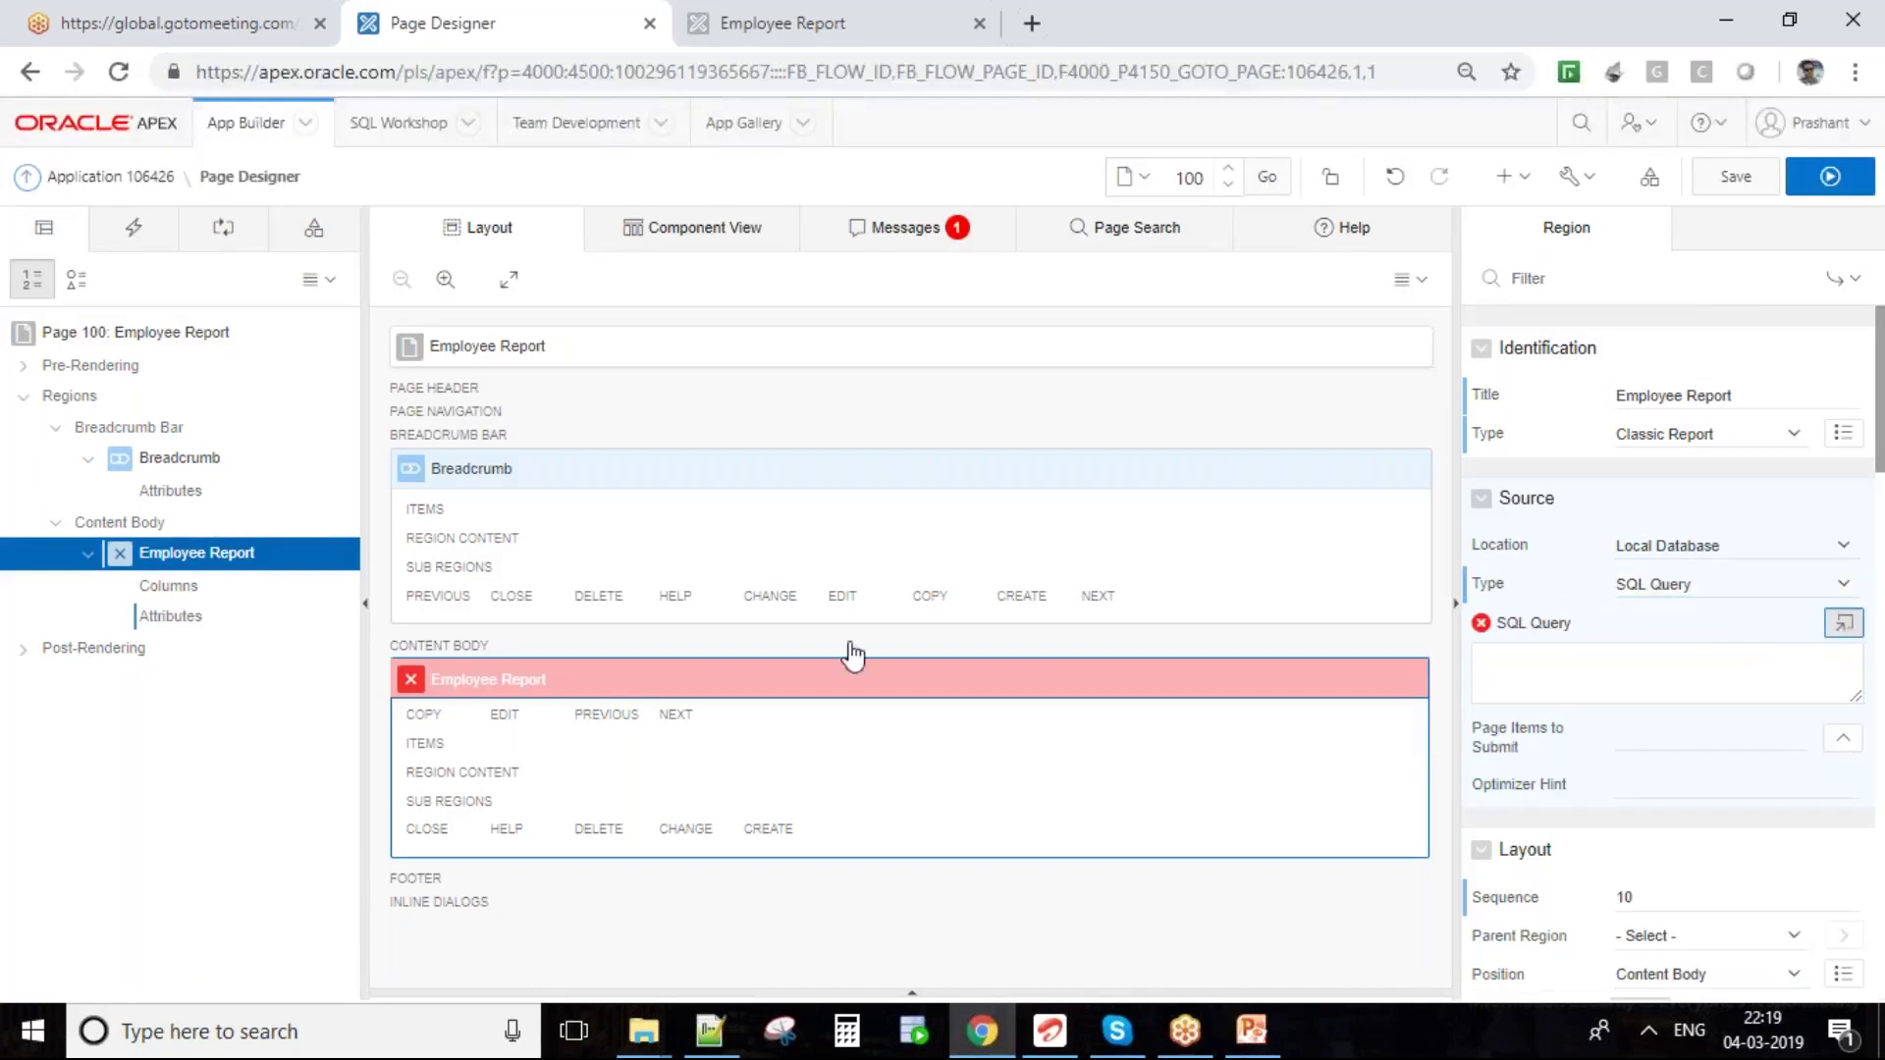
# - Enter the region's SQL query as select * from emp, validate it, and accept it
pyautogui.write('sele')
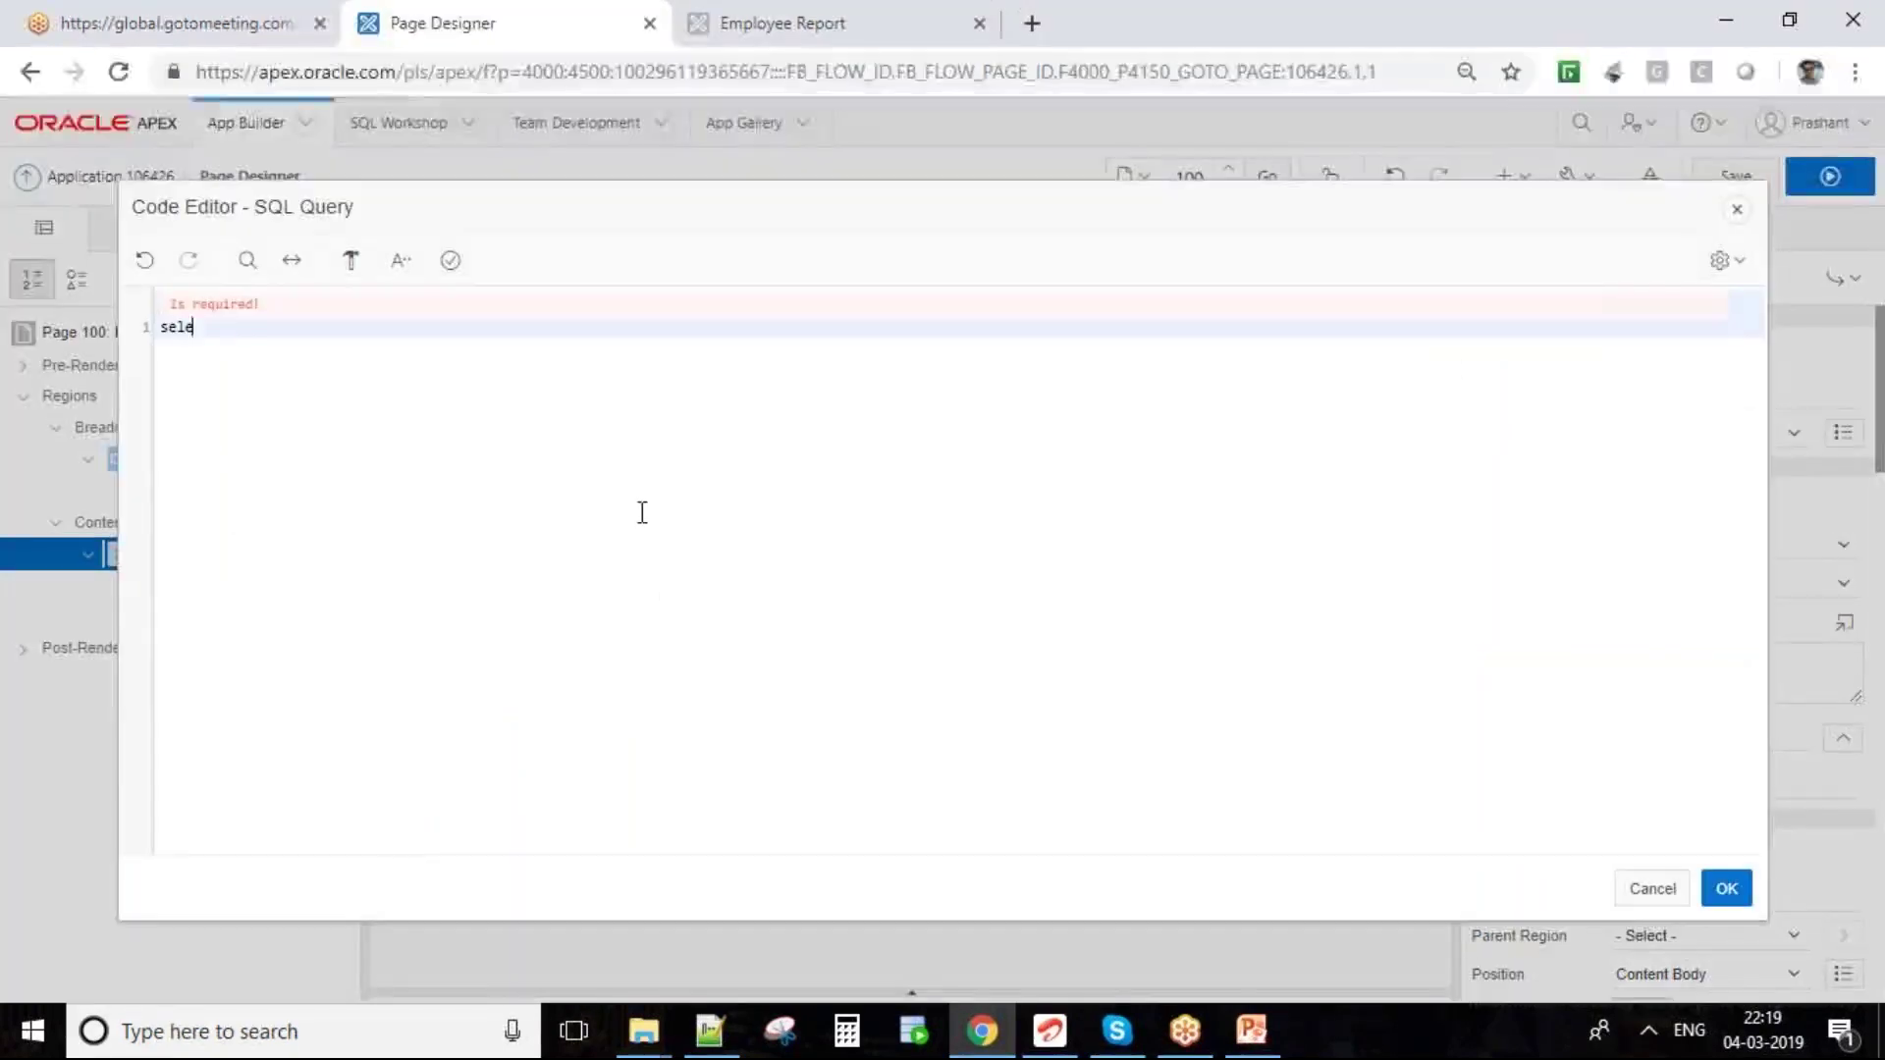
pyautogui.write('ct * from emp')
pyautogui.click(451, 263)
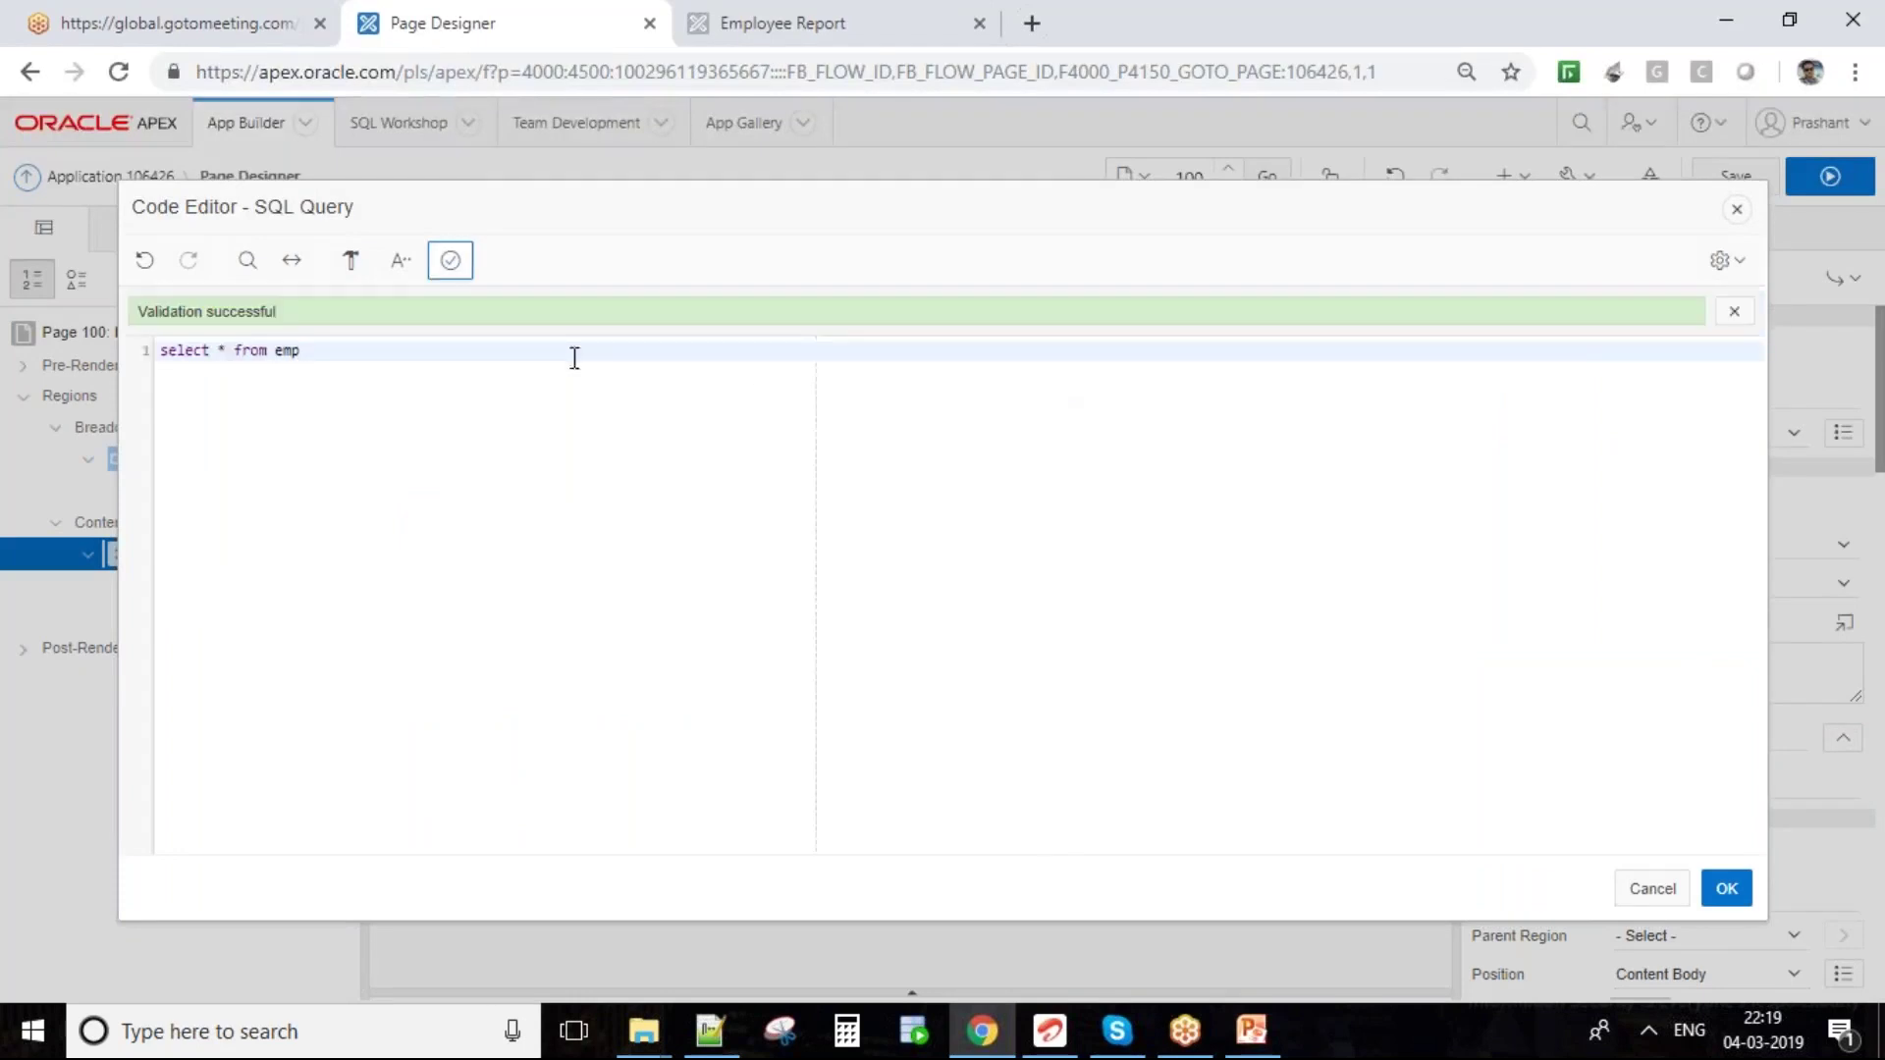
pyautogui.moveTo(163, 359); pyautogui.dragTo(336, 352)
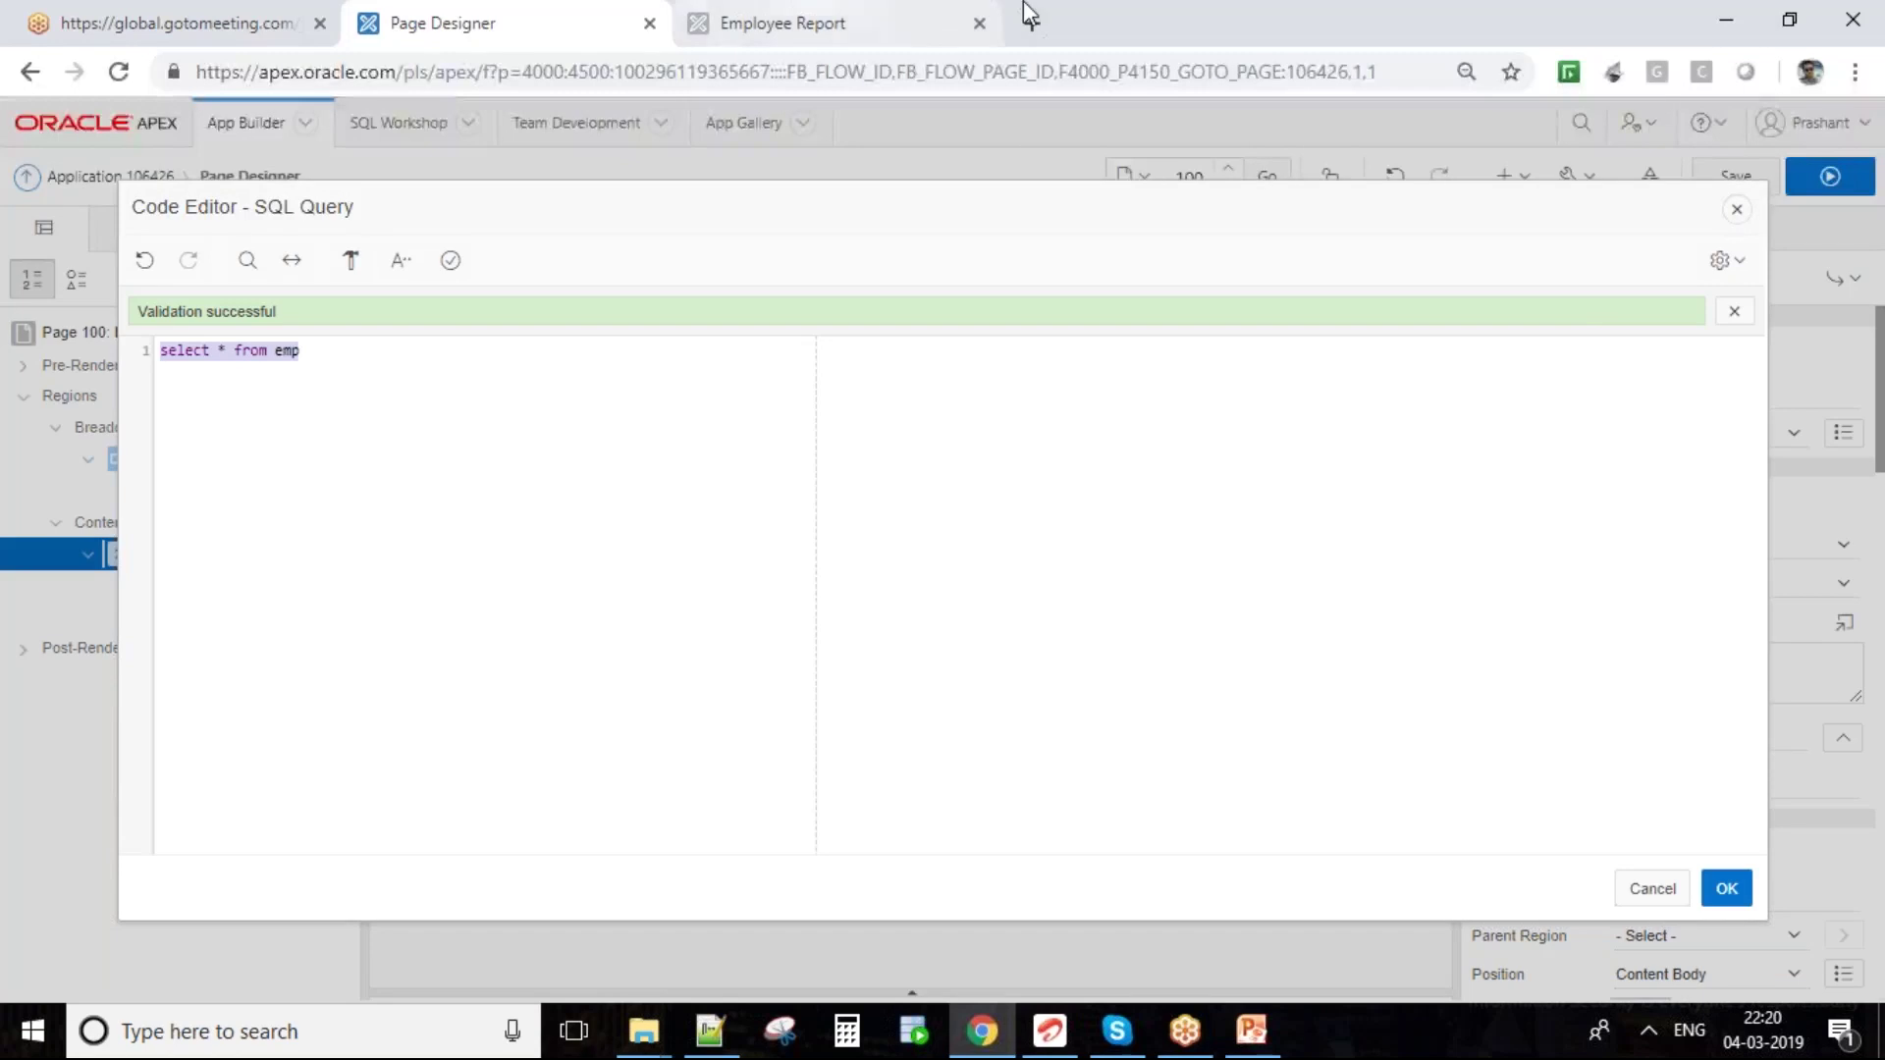
pyautogui.click(1727, 888)
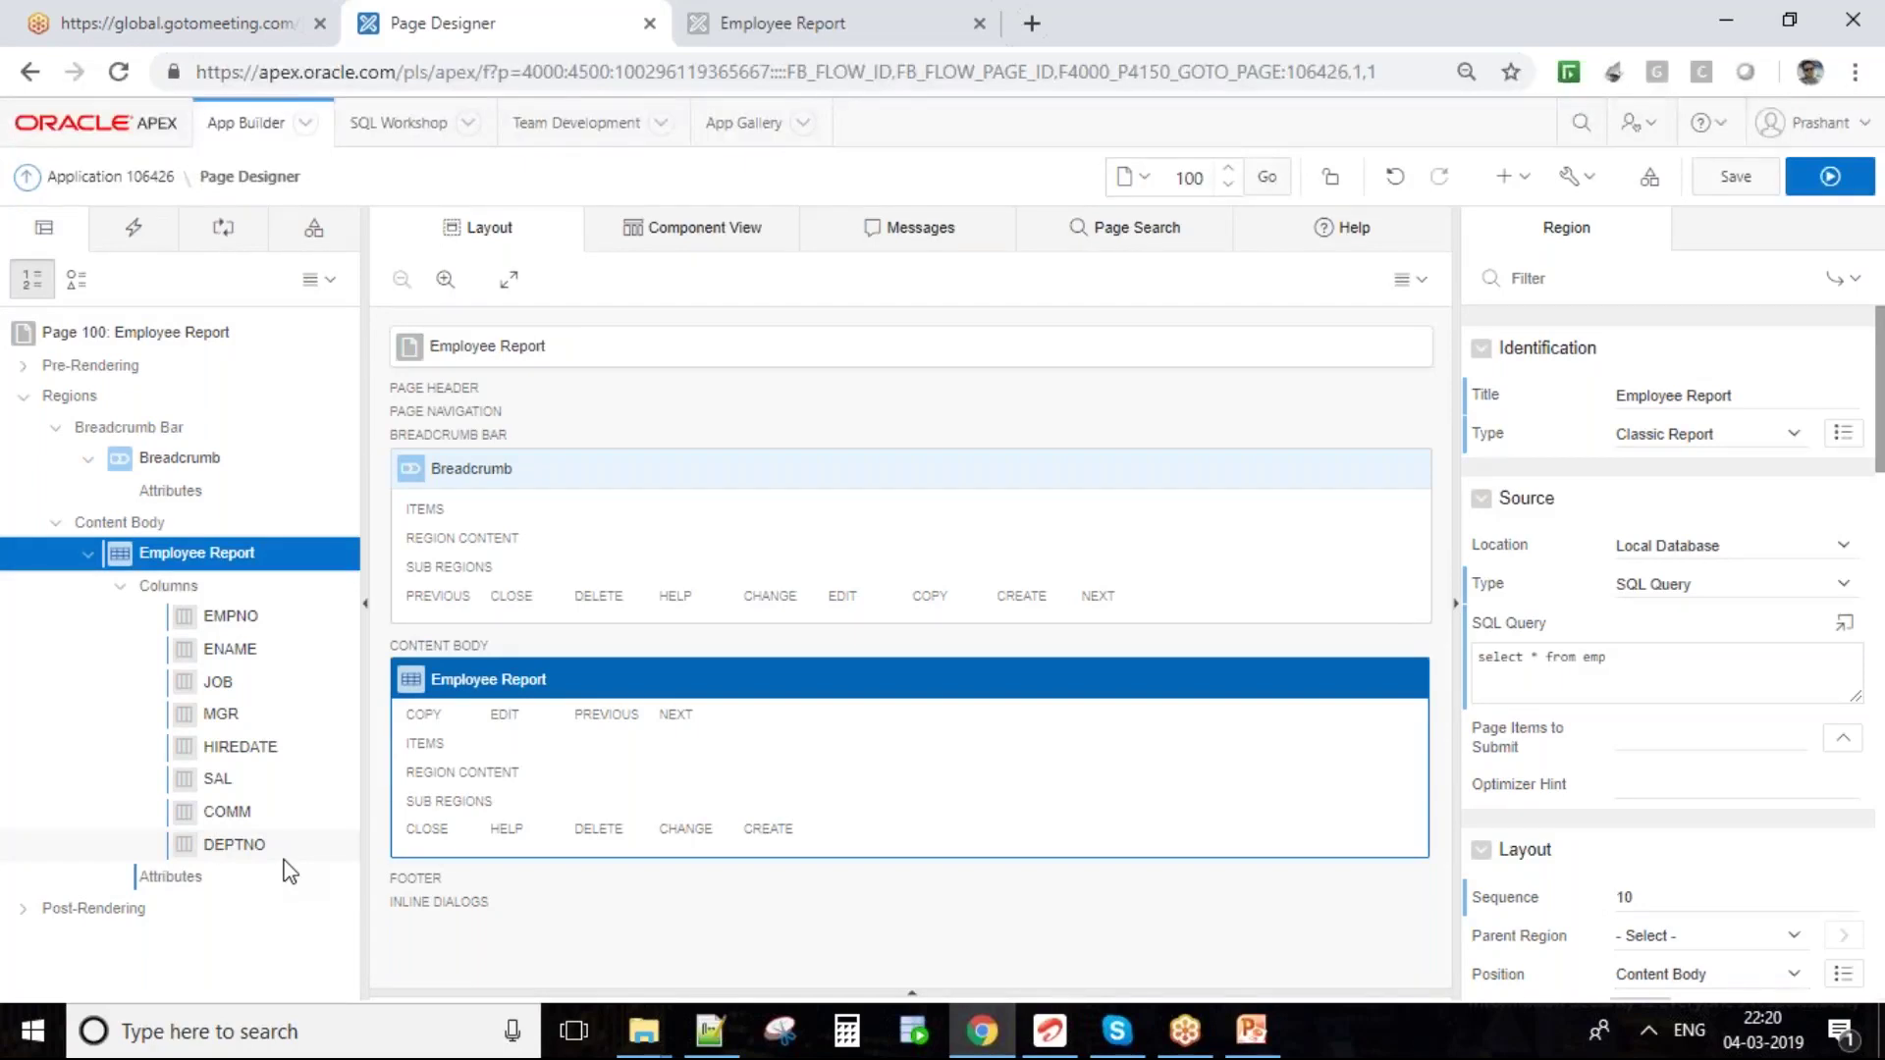
# - Look through the report's first columns and set the EMPNO column's heading to Employee Number
pyautogui.click(257, 621)
pyautogui.click(261, 648)
pyautogui.click(260, 679)
pyautogui.click(260, 616)
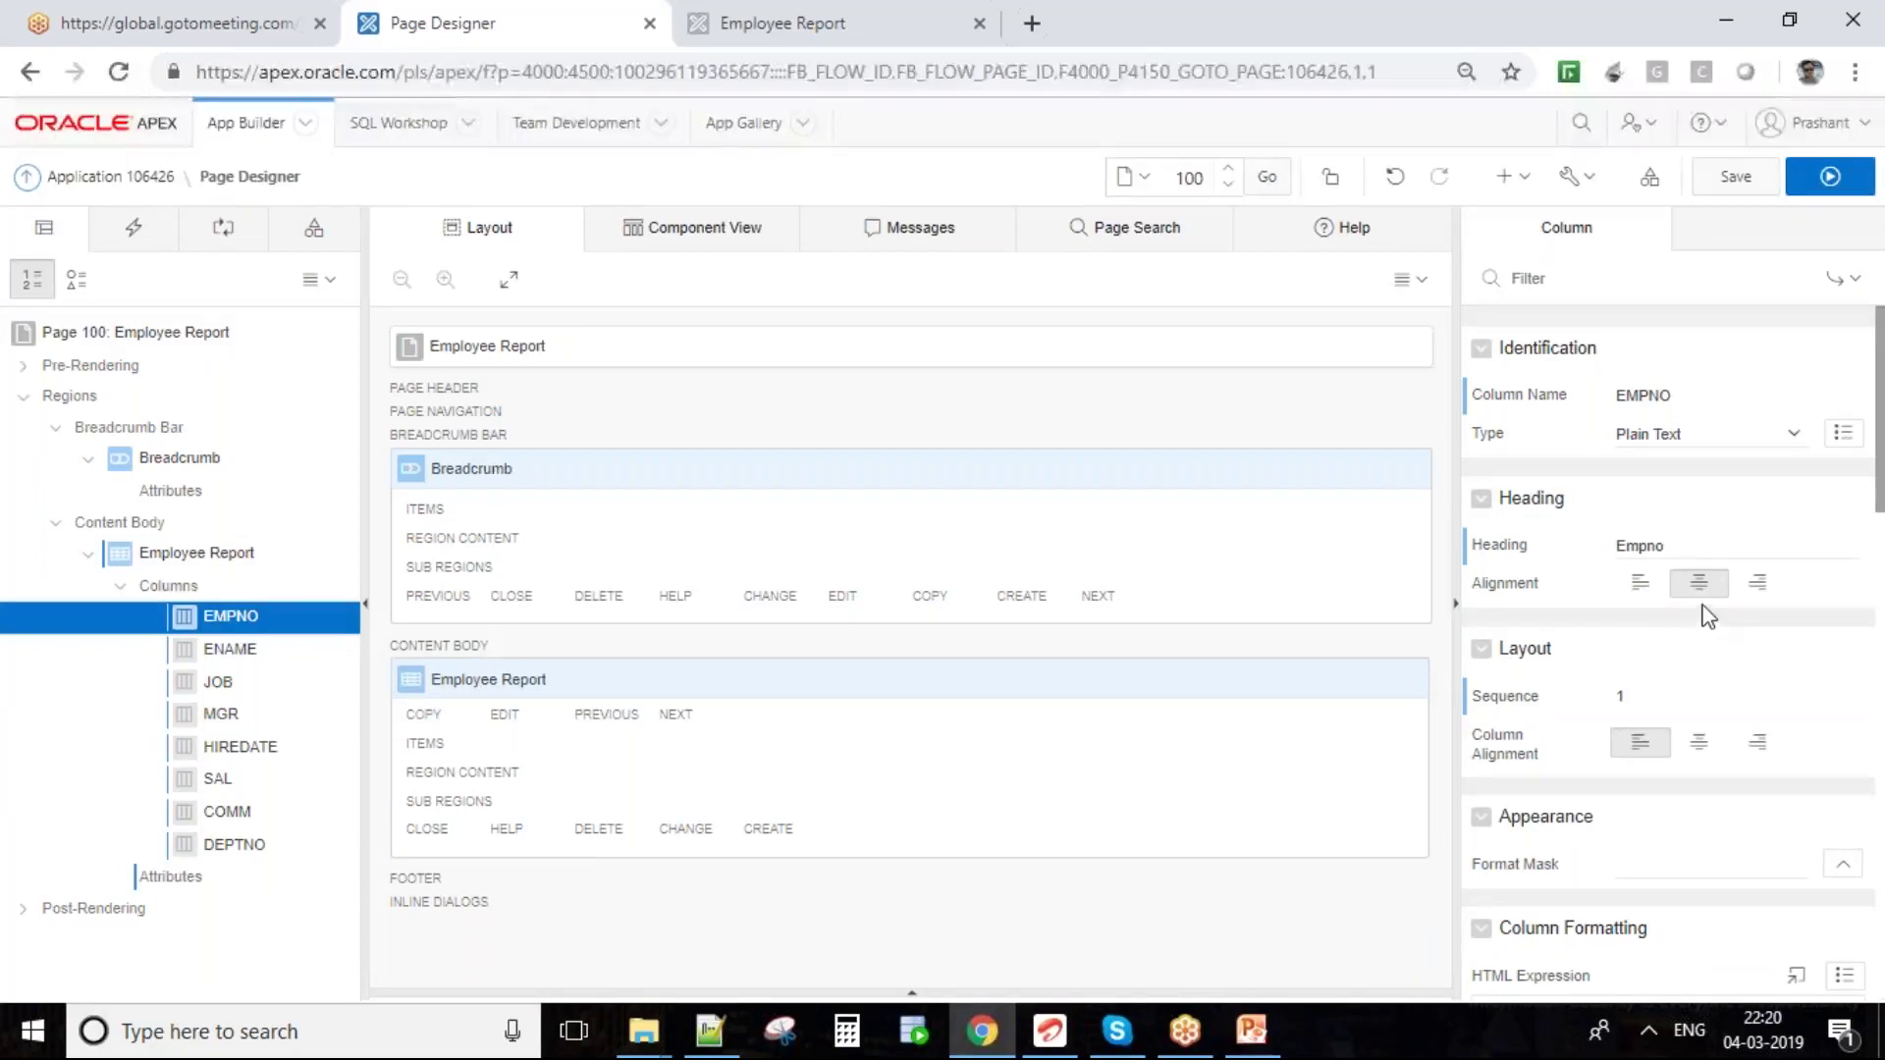
pyautogui.click(1688, 549)
pyautogui.click(1688, 549)
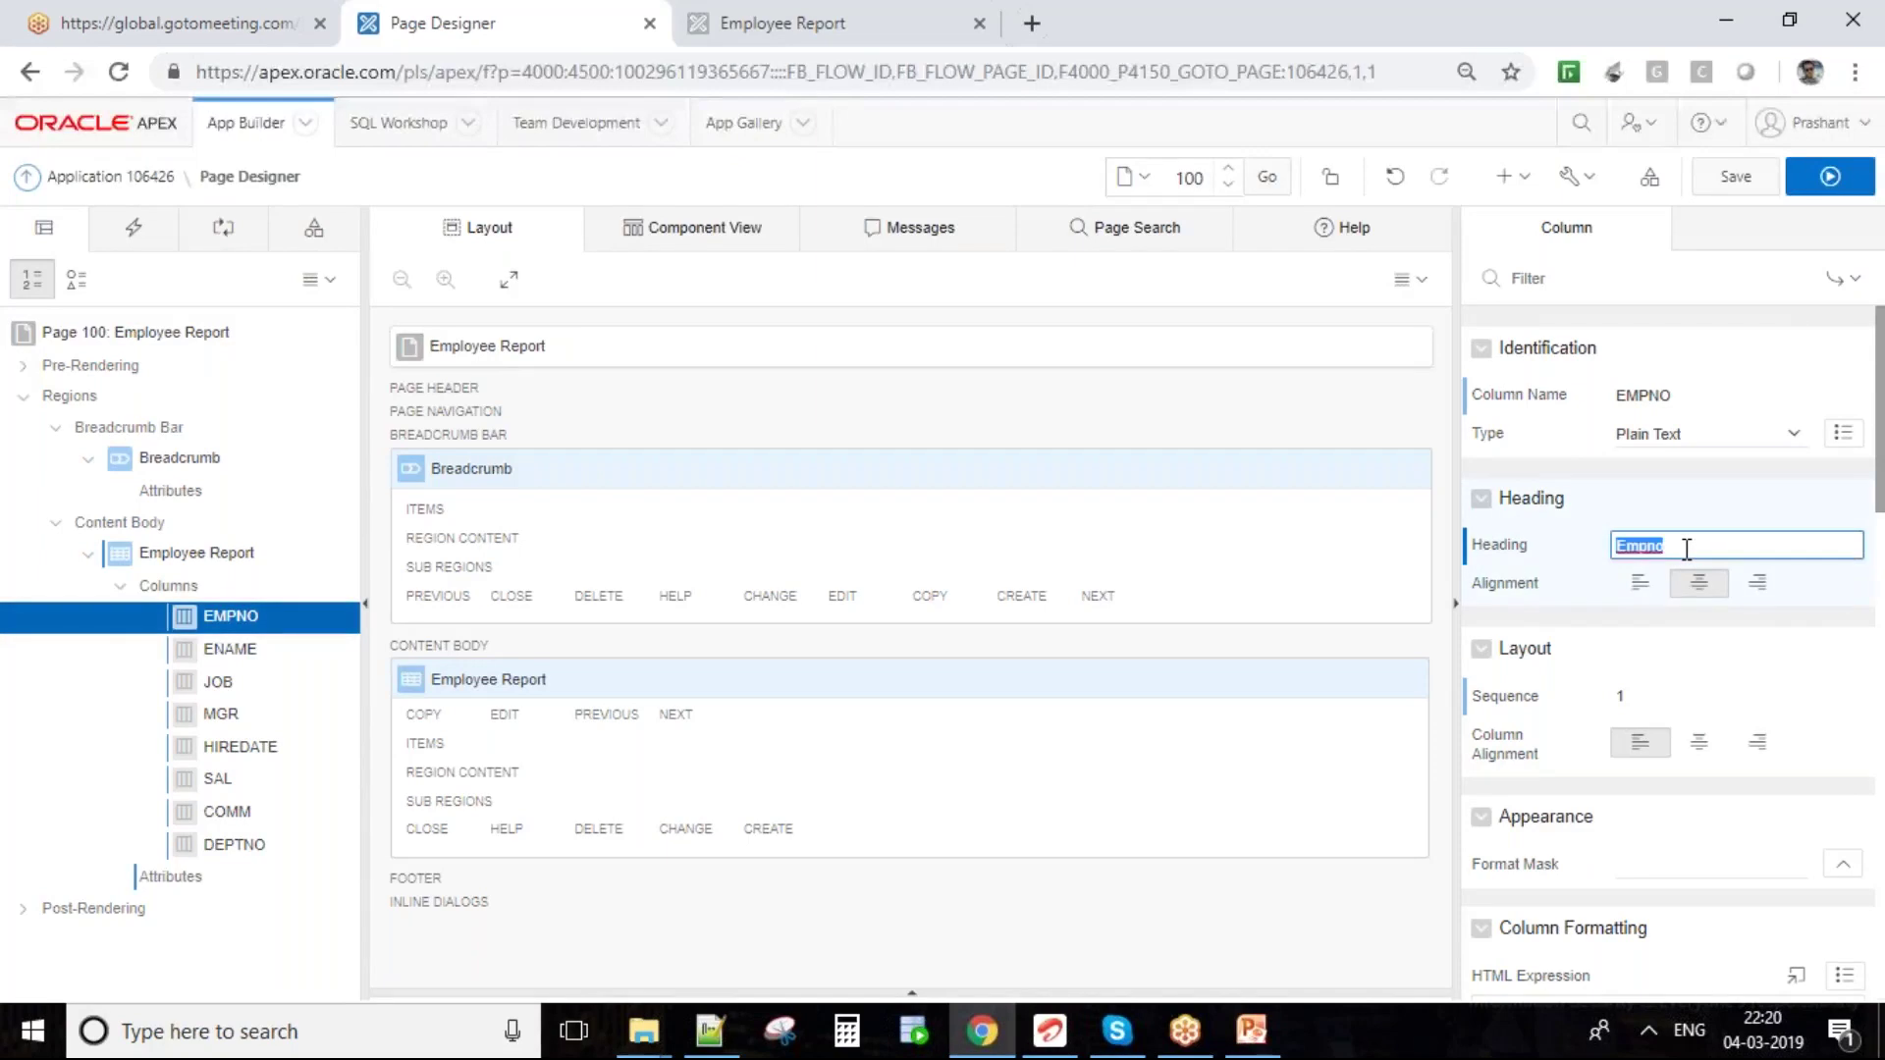
pyautogui.write('emp')
pyautogui.press('BackSpace')
pyautogui.press('BackSpace')
pyautogui.press('BackSpace')
pyautogui.write('Employee Number')
# - Set the ENAME column's heading to Employee Name
pyautogui.click(270, 650)
pyautogui.doubleClick(1638, 545)
pyautogui.click(1617, 546)
pyautogui.write('Employee')
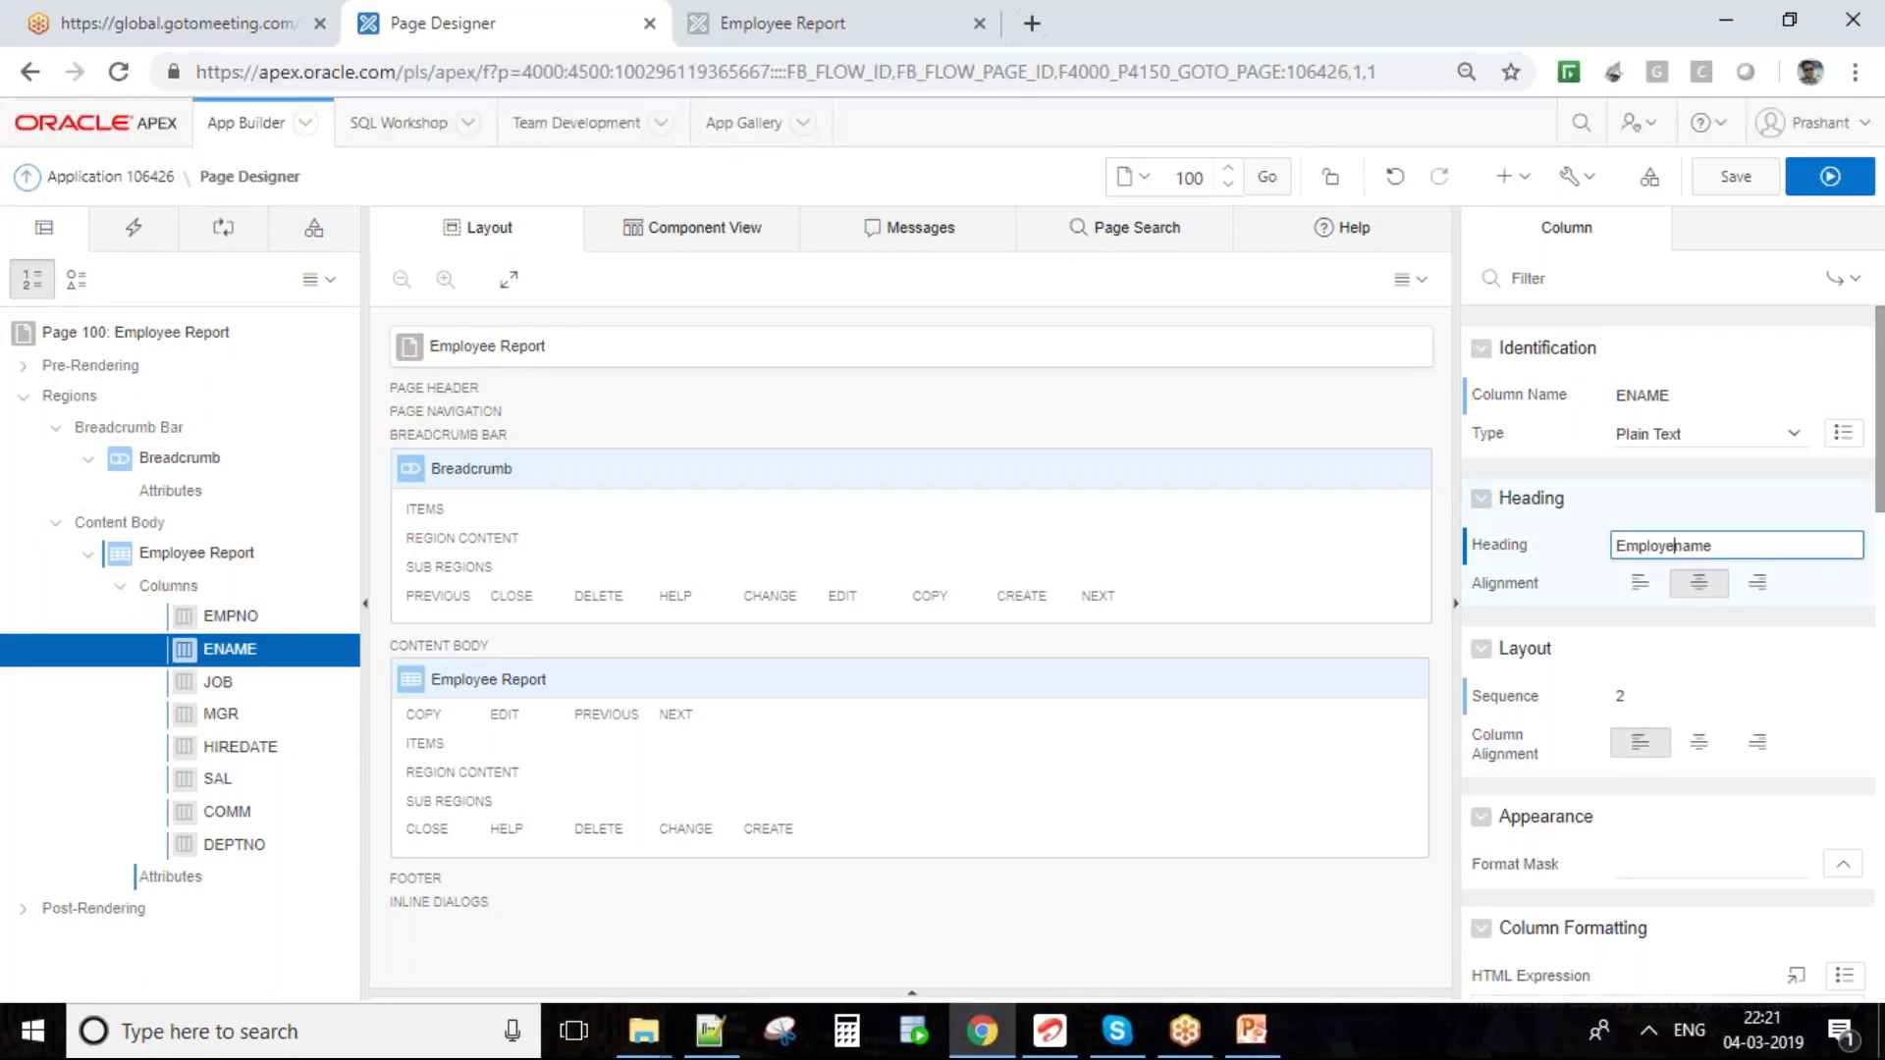
pyautogui.press('Delete')
pyautogui.press('Delete')
pyautogui.write('N')
# - Set the MGR column's heading to Manager
pyautogui.click(274, 680)
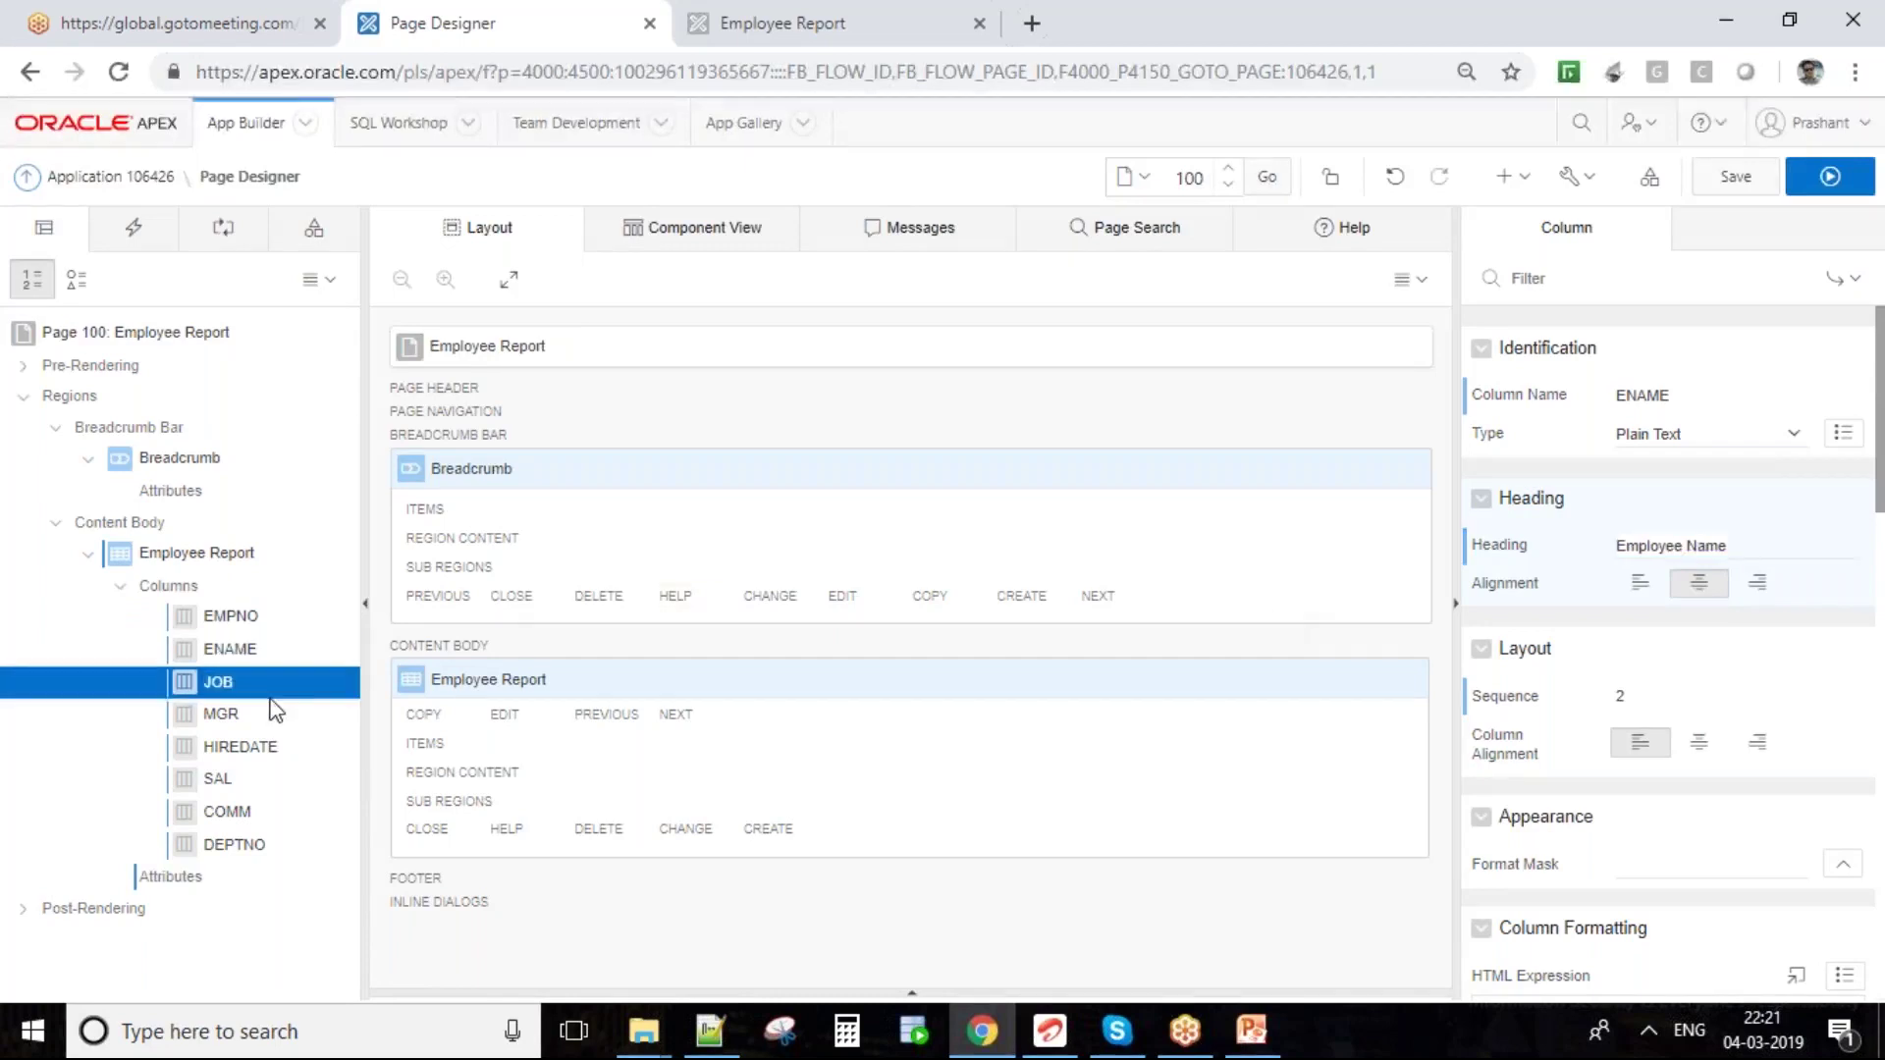
pyautogui.click(240, 713)
pyautogui.doubleClick(1644, 547)
pyautogui.write('Manager')
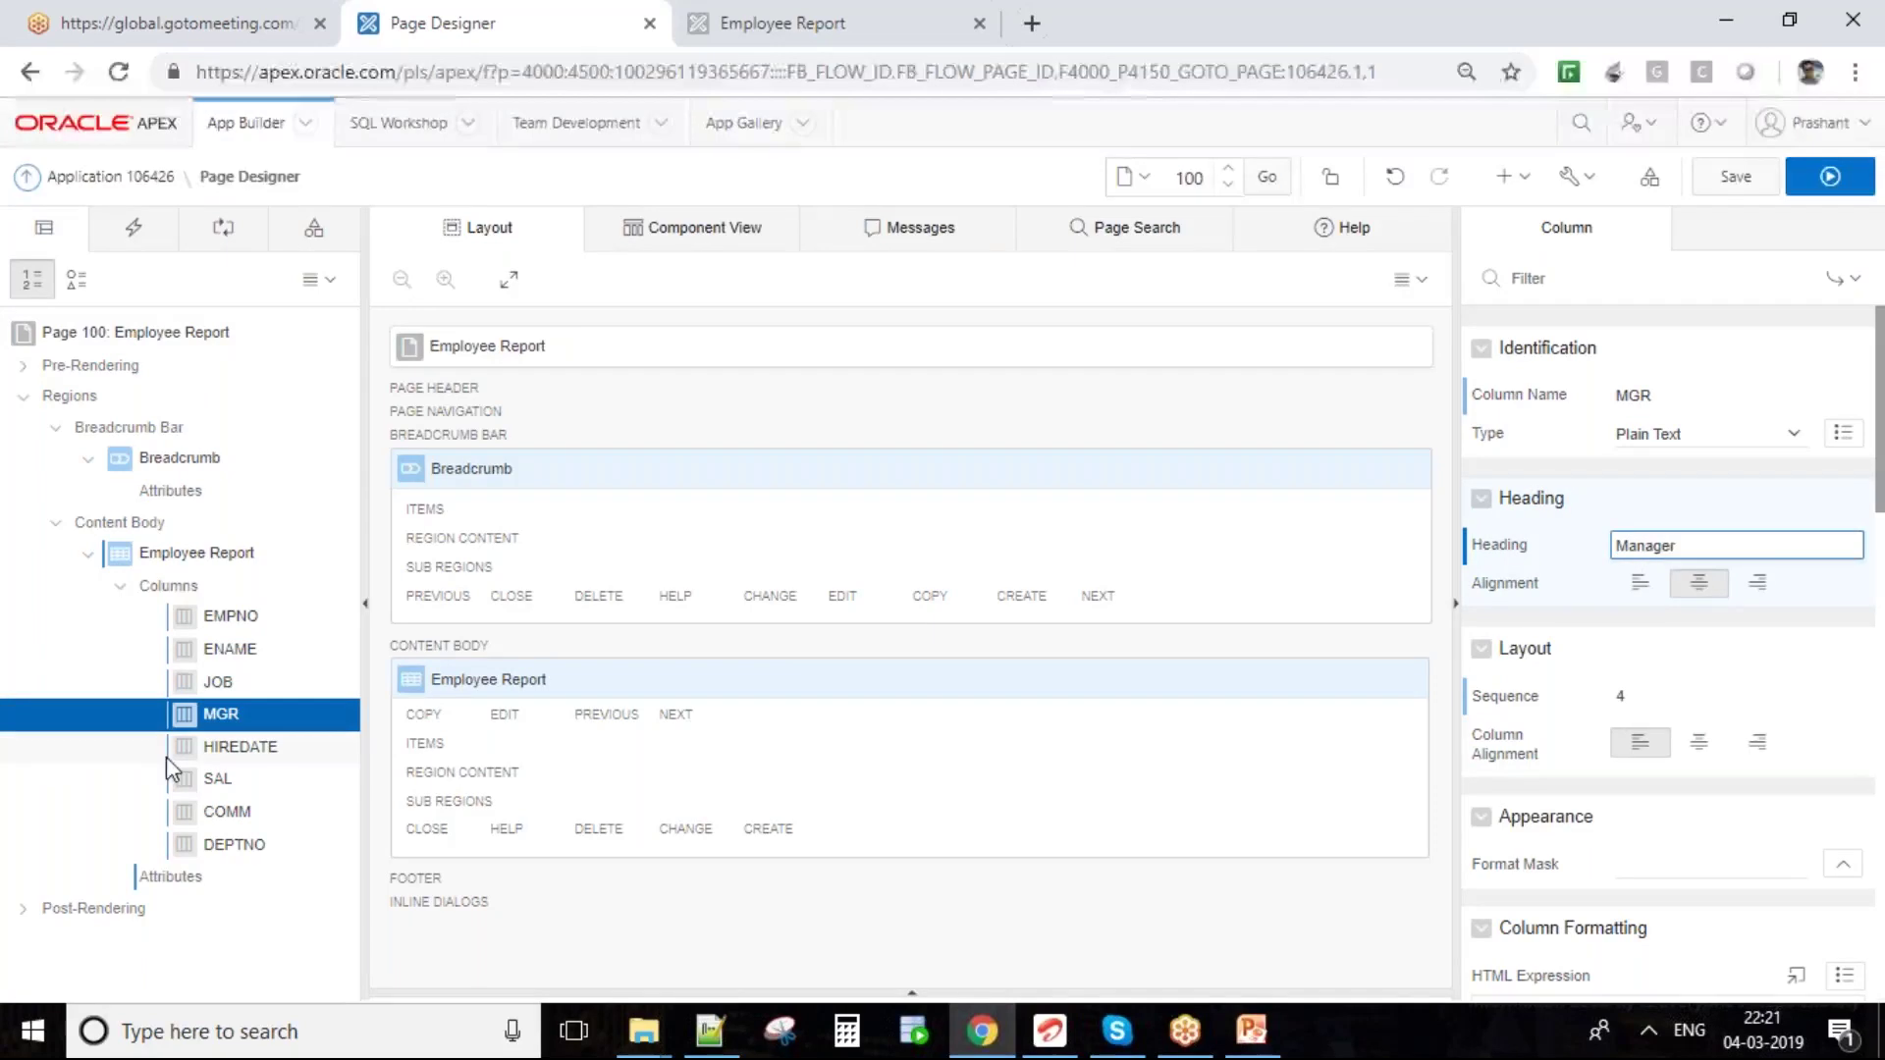
# - Set the SAL column's heading to Salary and the COMM column's heading to Commission
pyautogui.click(243, 752)
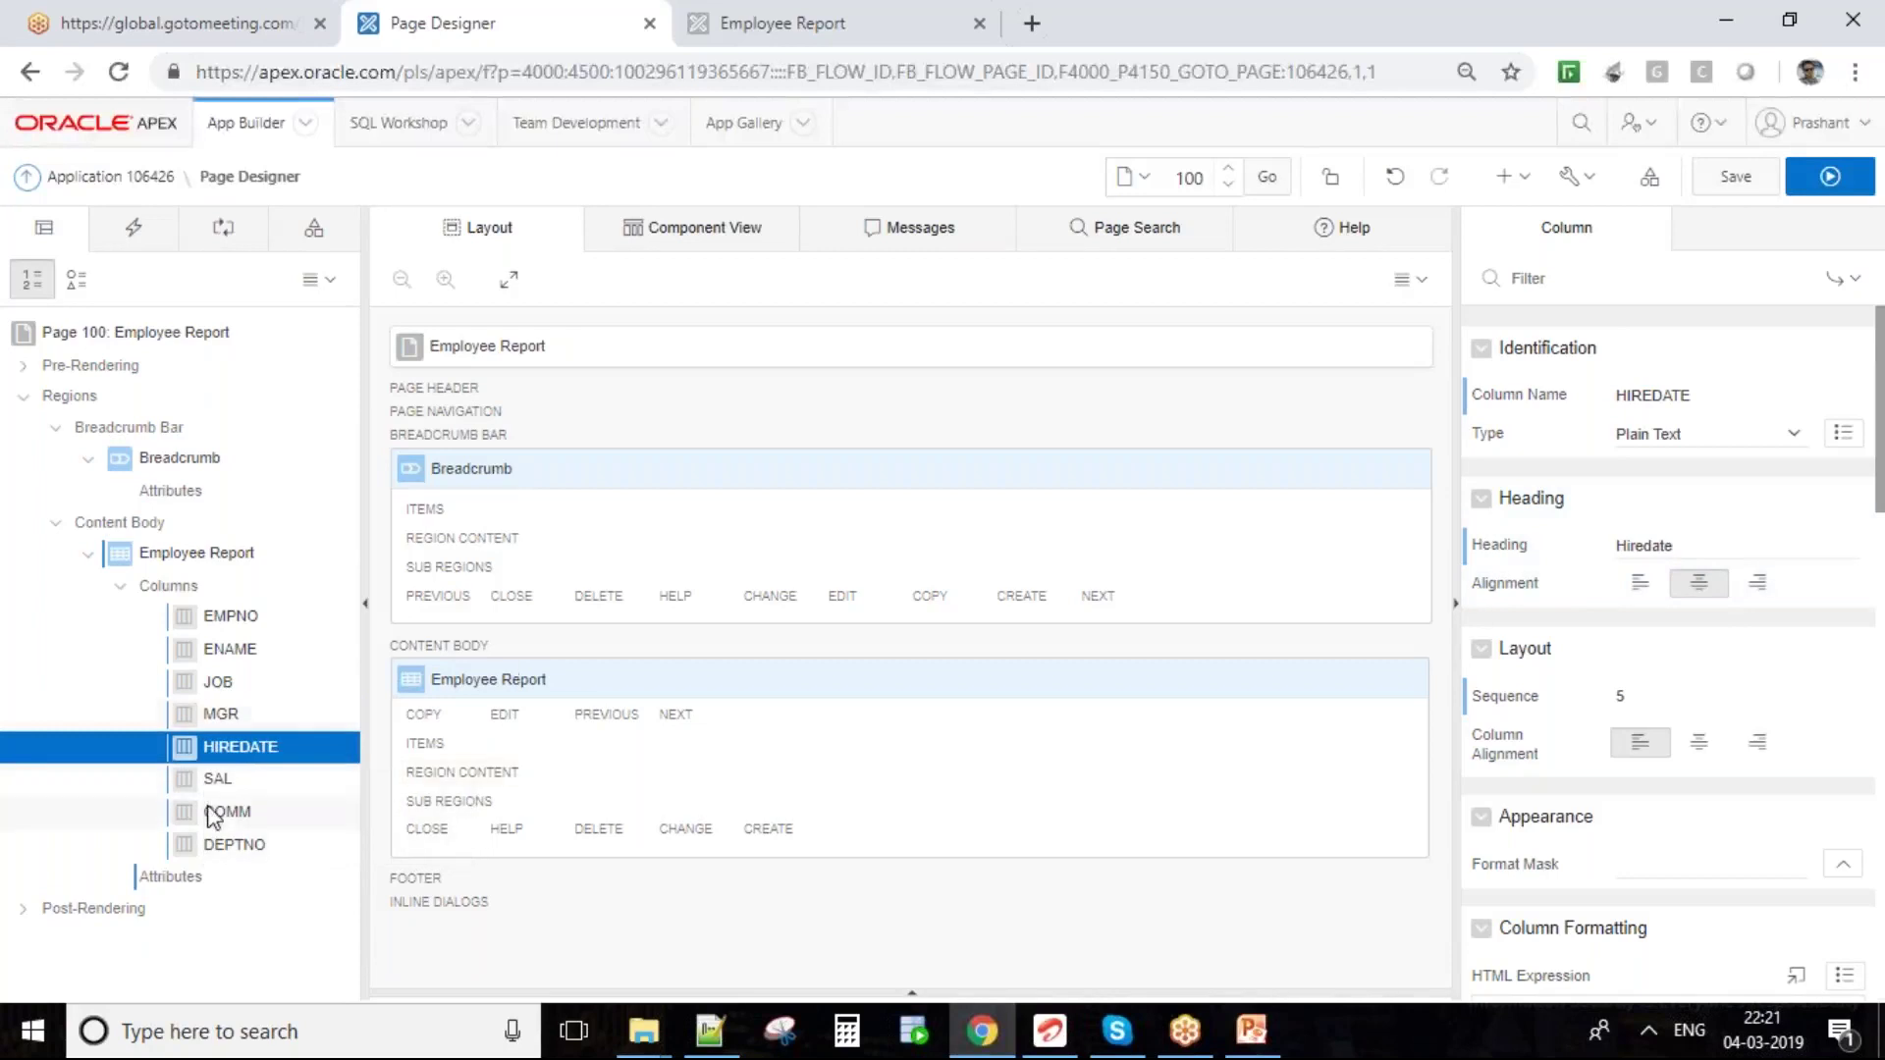
pyautogui.click(220, 780)
pyautogui.click(1657, 545)
pyautogui.write('ary')
pyautogui.click(235, 813)
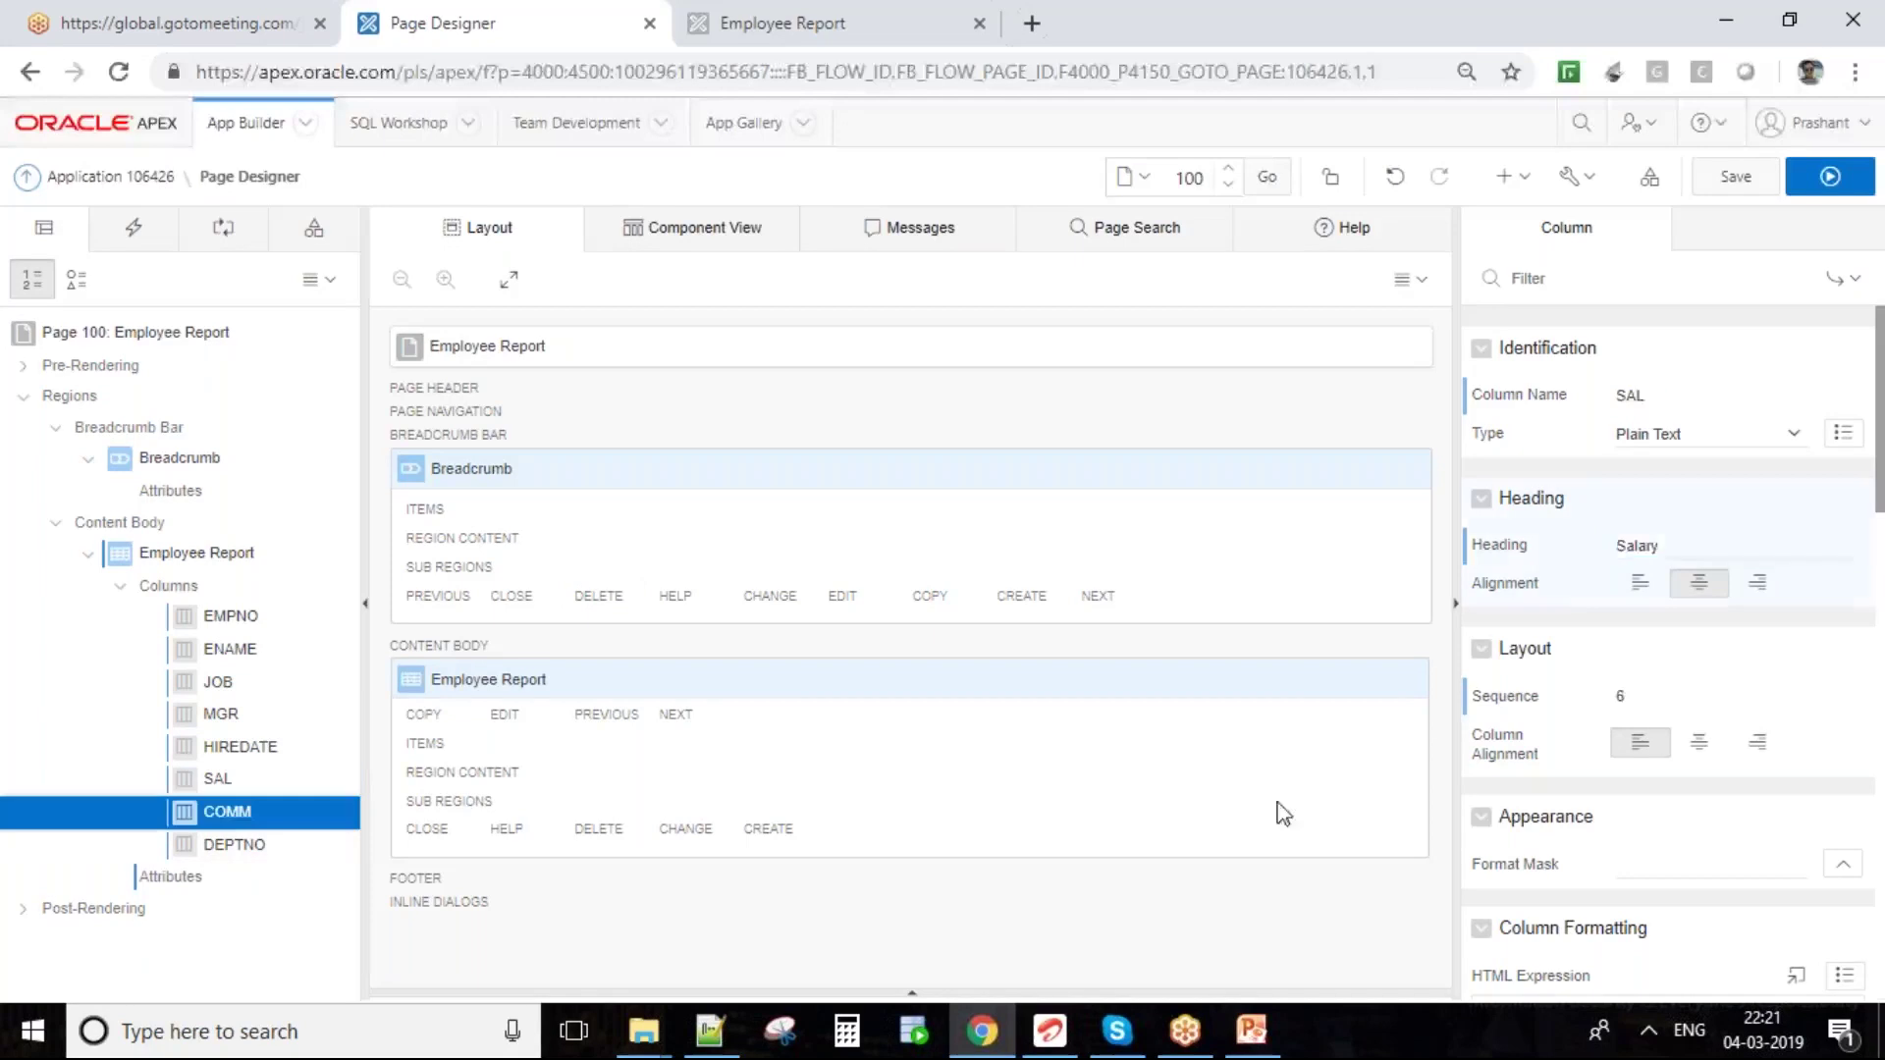
pyautogui.click(1667, 547)
pyautogui.write('is')
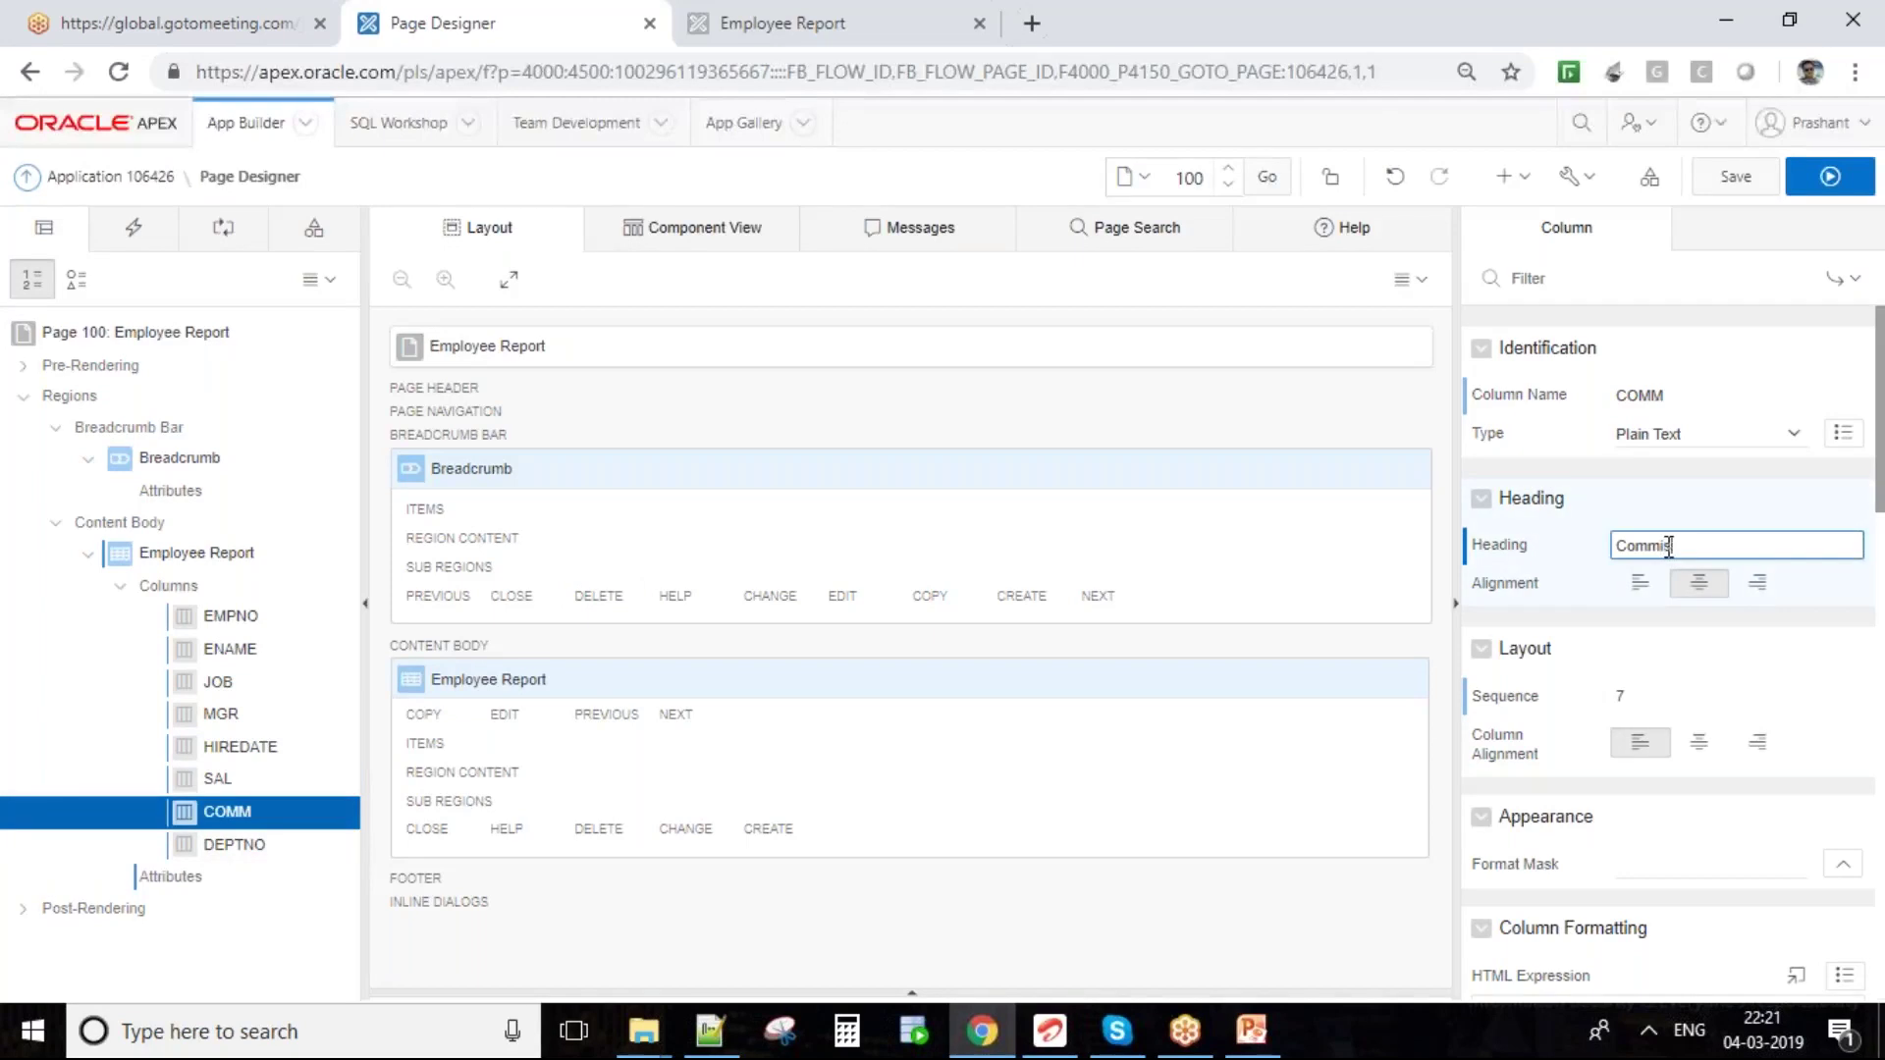
pyautogui.write('sion')
# - Set the DEPTNO column's heading to Department Number
pyautogui.click(267, 842)
pyautogui.click(1679, 552)
pyautogui.press('BackSpace')
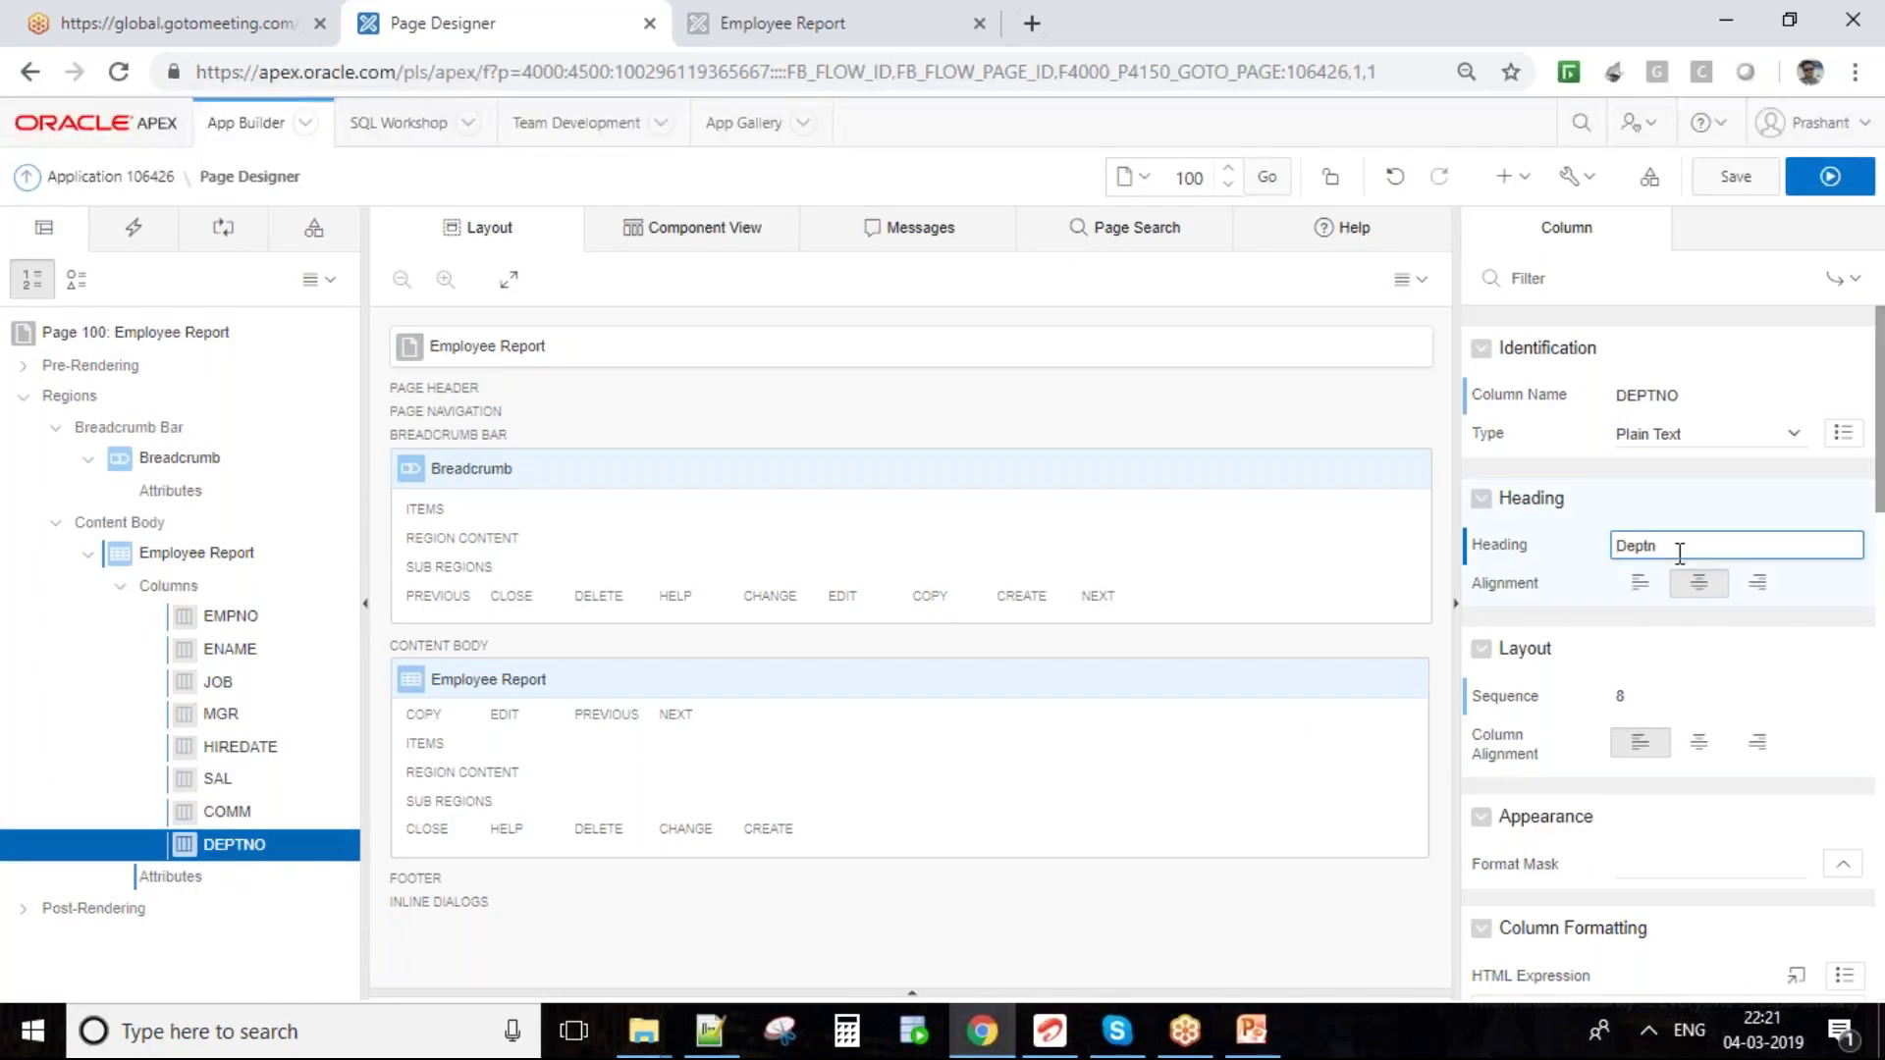
pyautogui.press('BackSpace')
pyautogui.write('No')
pyautogui.press('BackSpace')
pyautogui.write('umber')
pyautogui.write('artmen')
pyautogui.press('Right')
# - Review the DEPTNO column's layout, formatting, sorting, and export properties, and save the page
pyautogui.scroll(-3, 1706, 746)
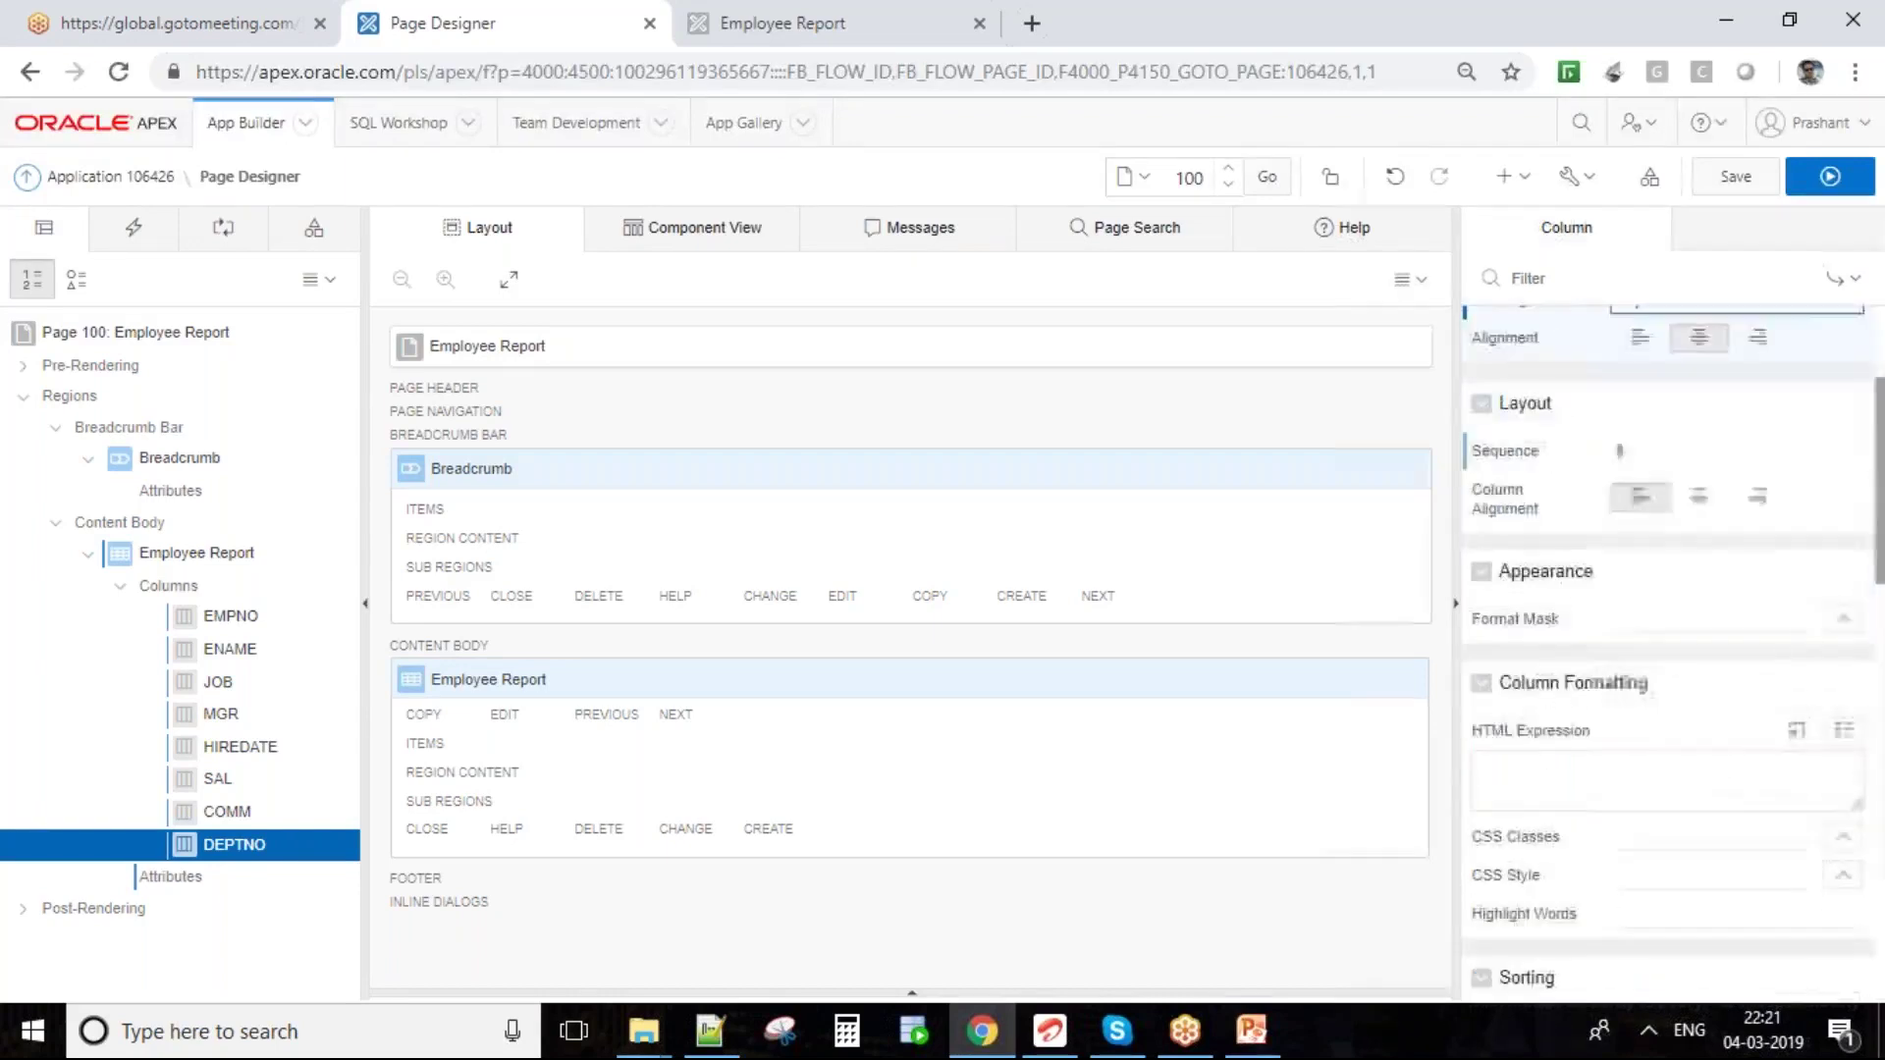
pyautogui.scroll(3, 1655, 780)
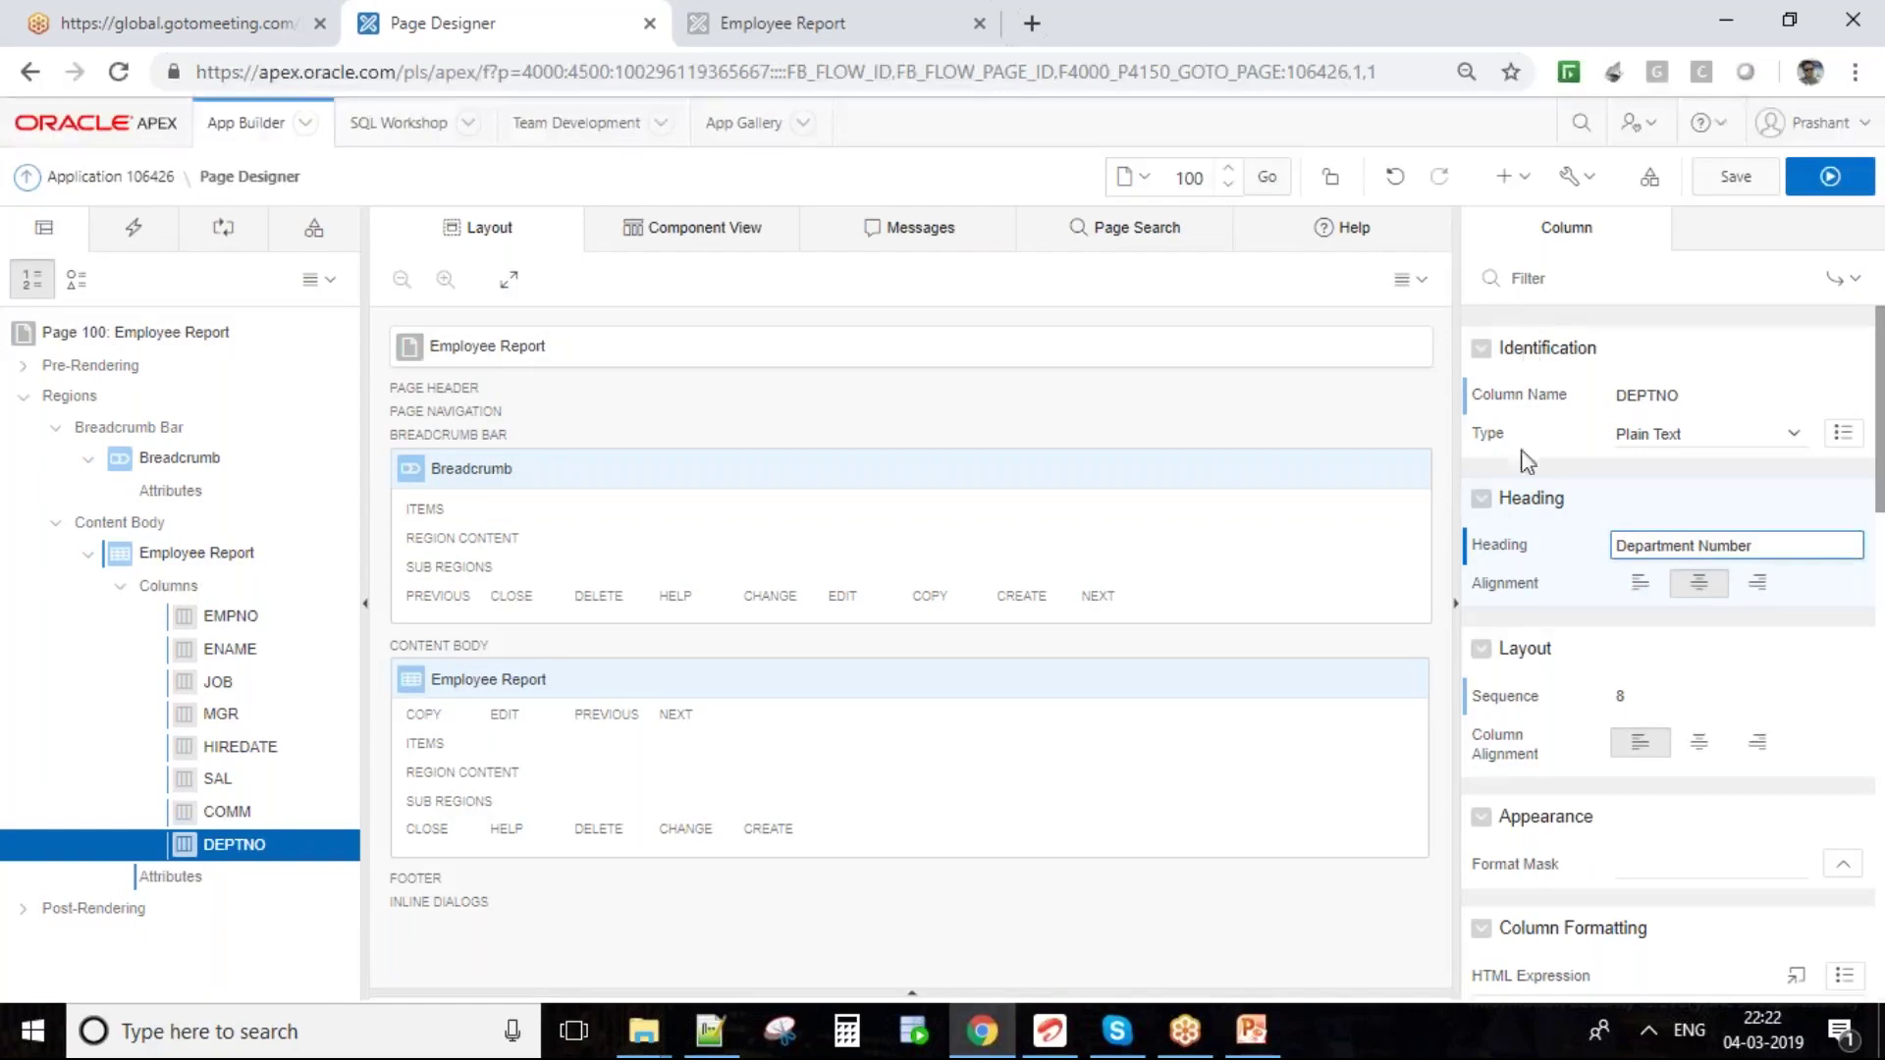
pyautogui.scroll(-10, 1697, 545)
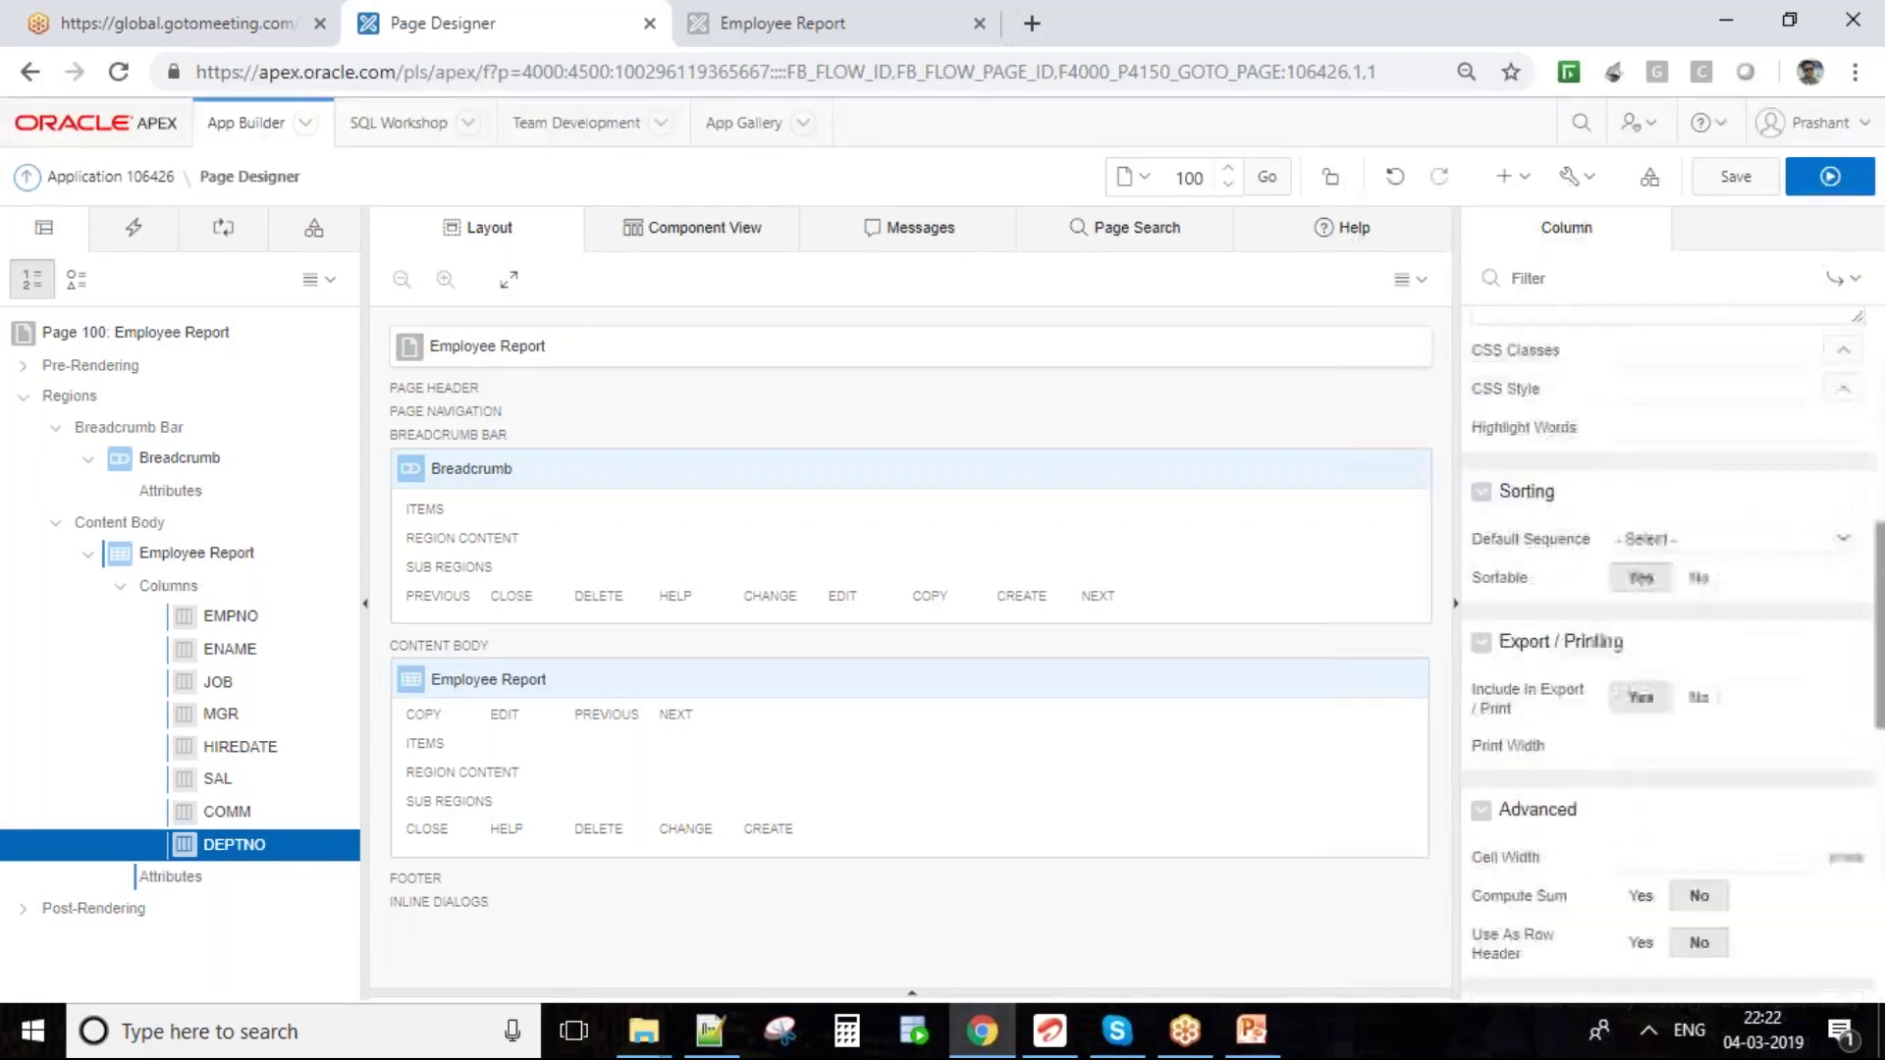
pyautogui.scroll(6, 1486, 729)
pyautogui.click(1724, 193)
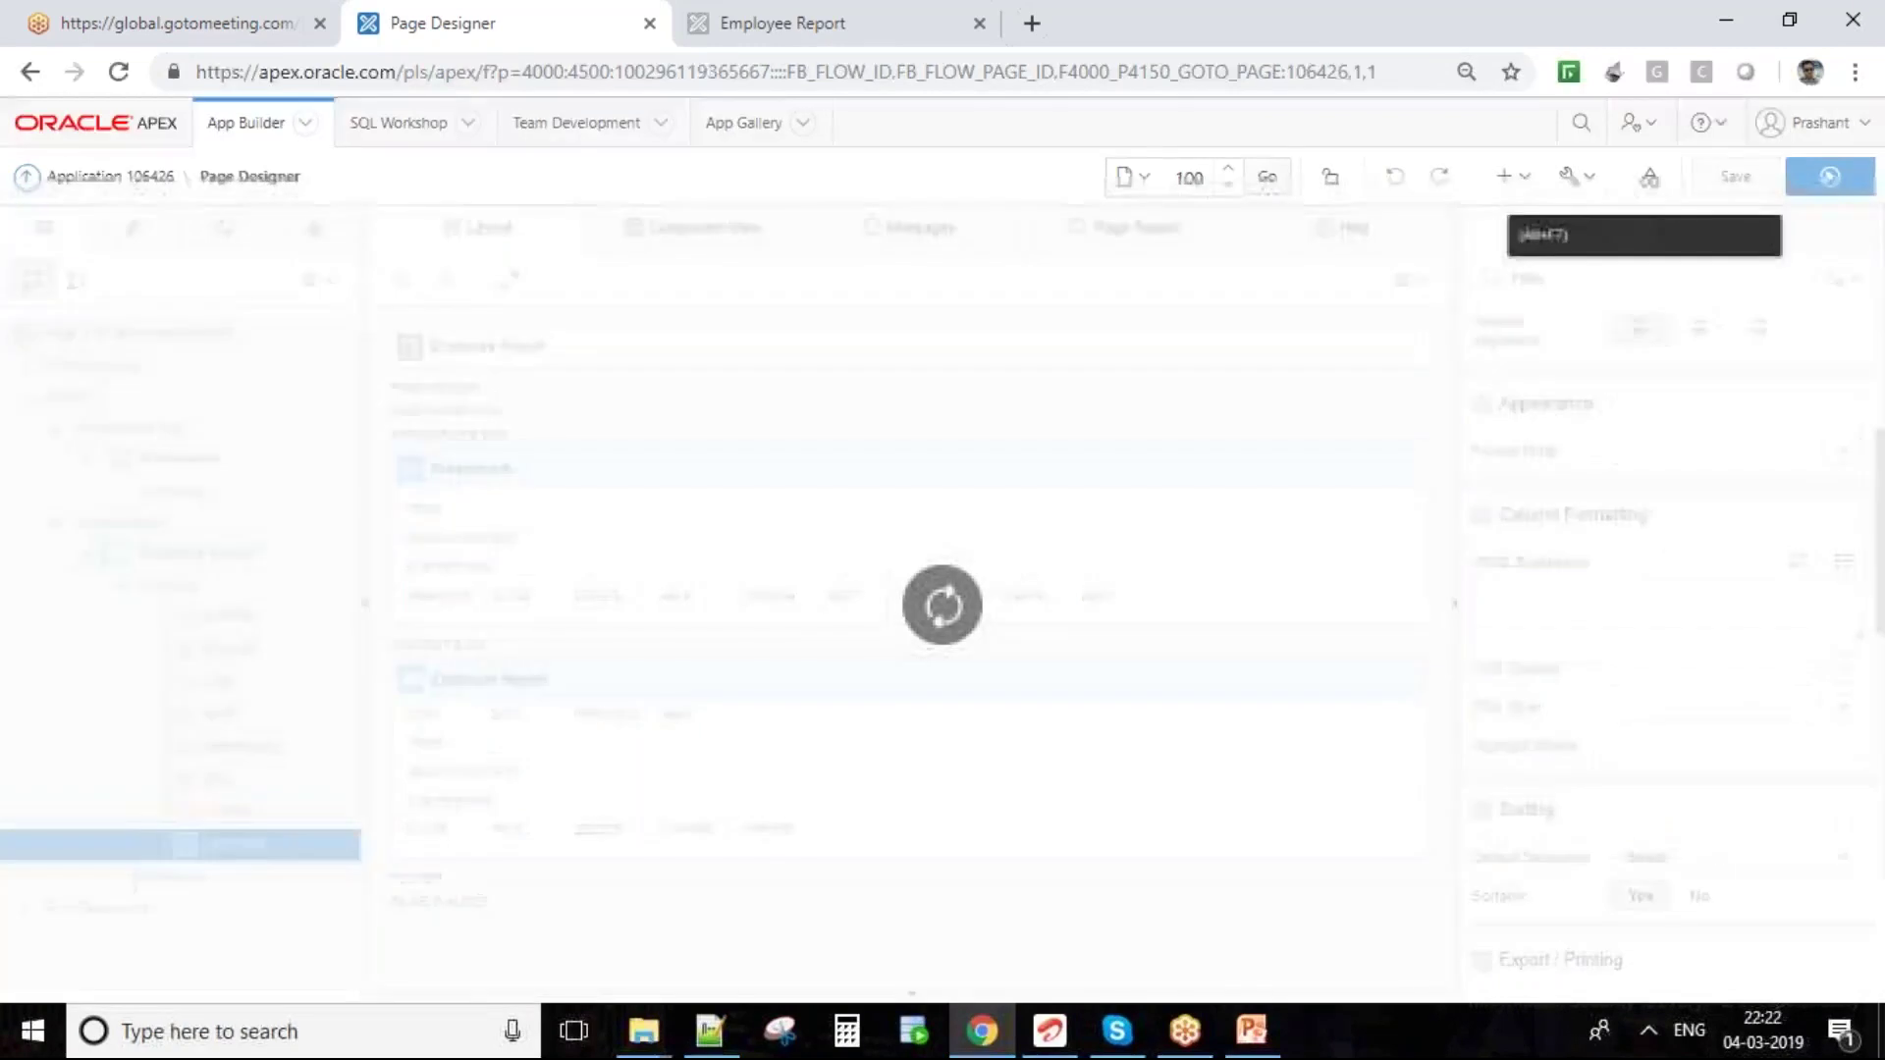
# - Open the running Employee Report page and examine its rows and the row range below the table
pyautogui.click(850, 22)
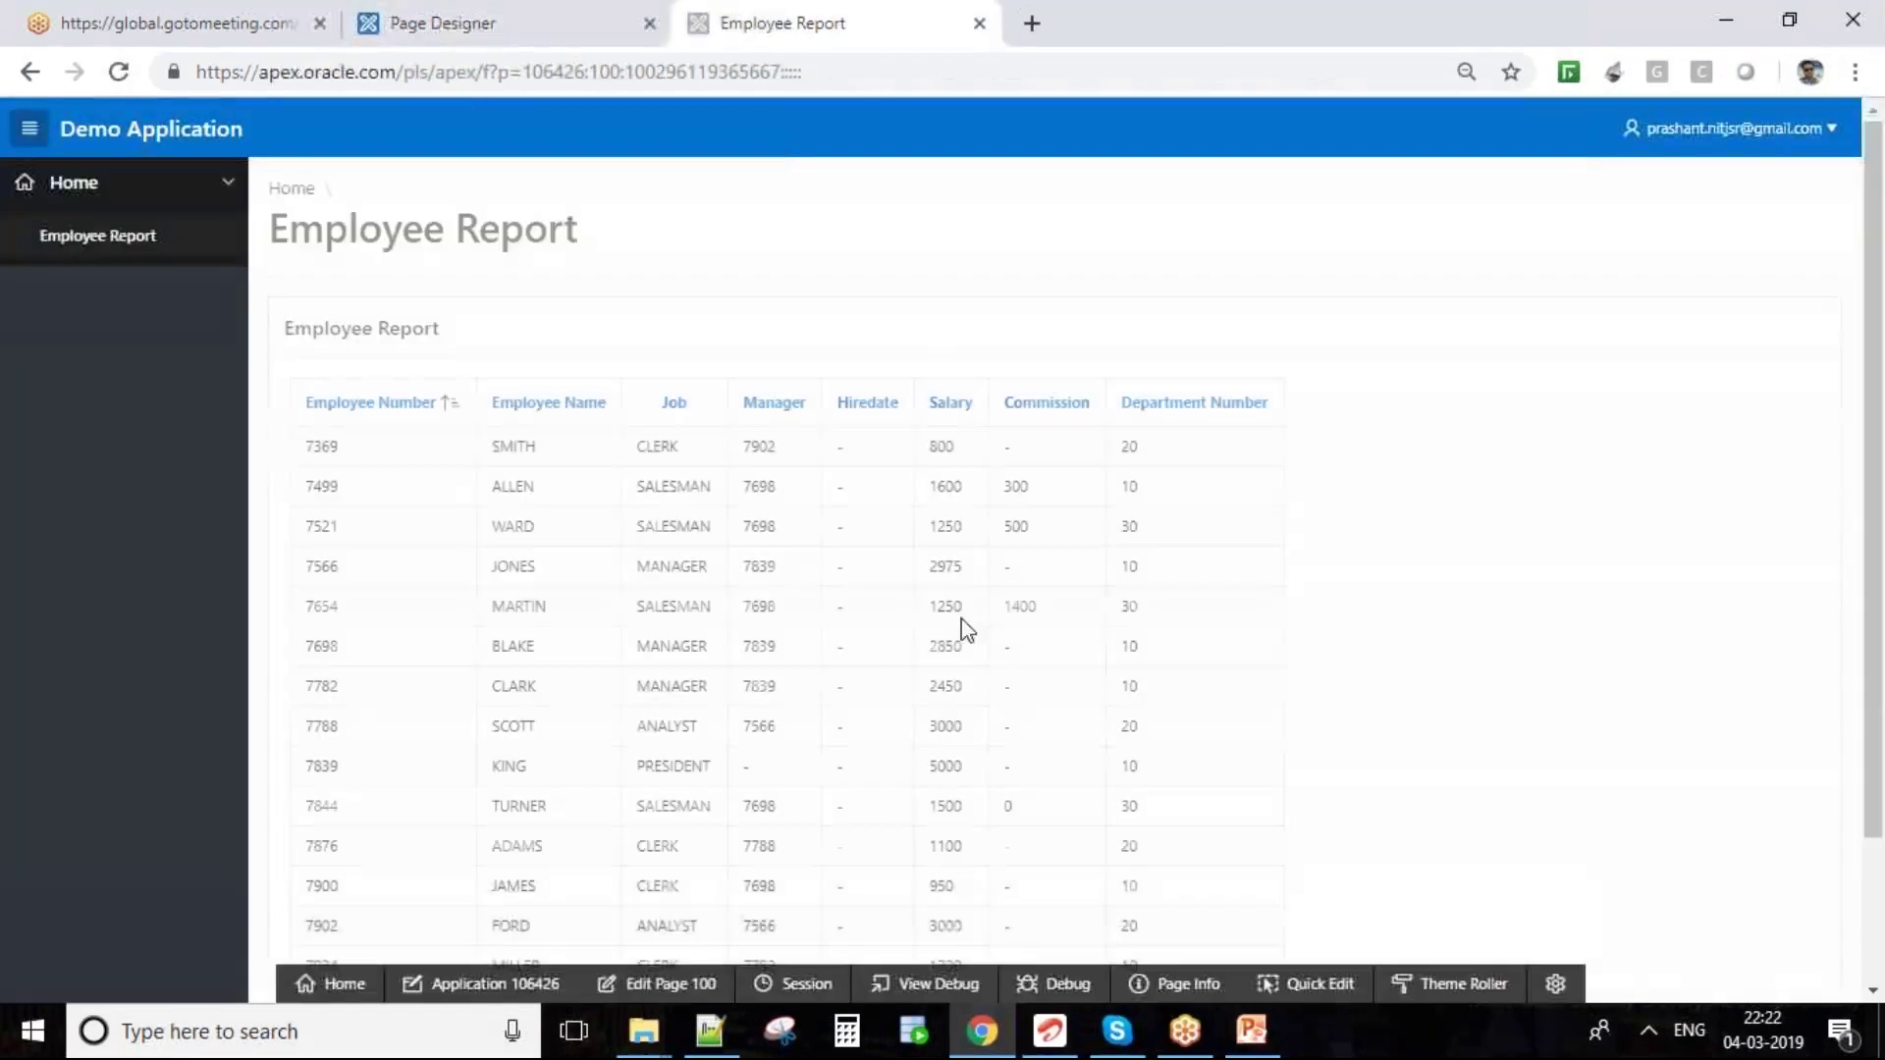
pyautogui.scroll(-2, 1260, 676)
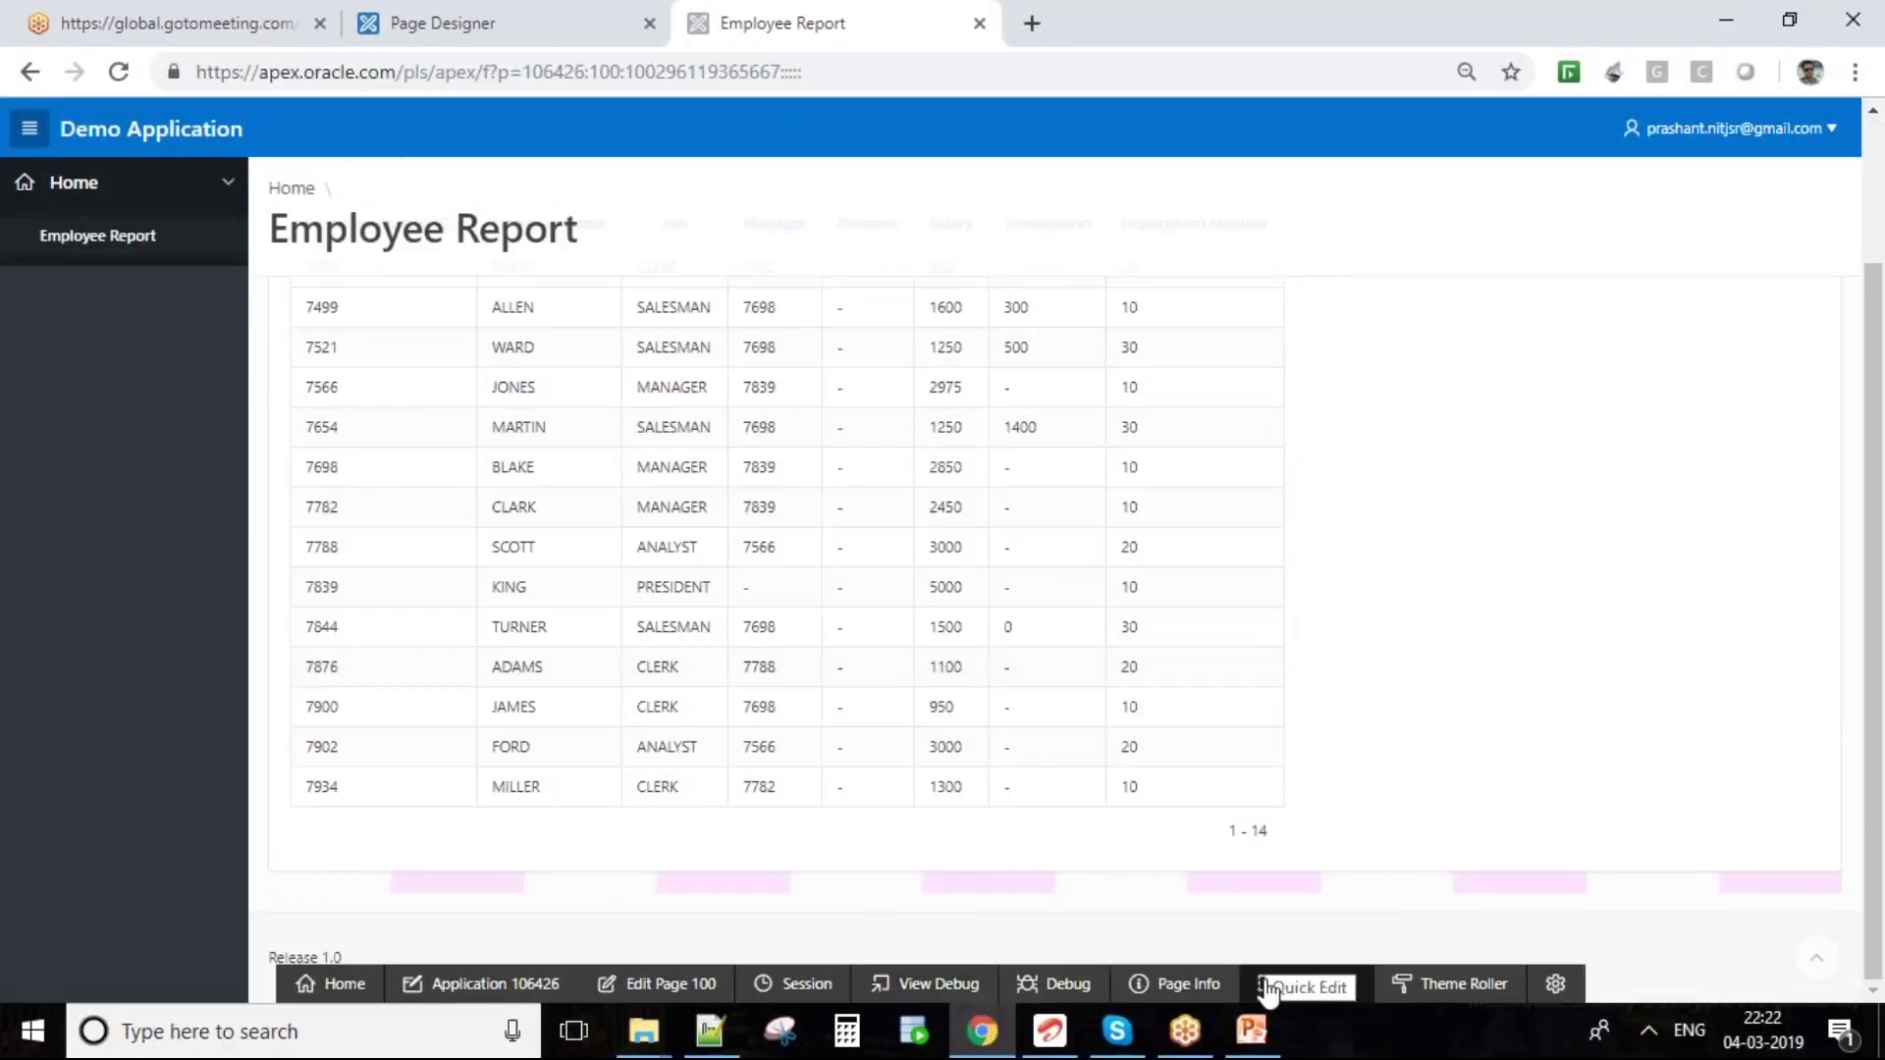
pyautogui.click(1177, 987)
pyautogui.click(1215, 892)
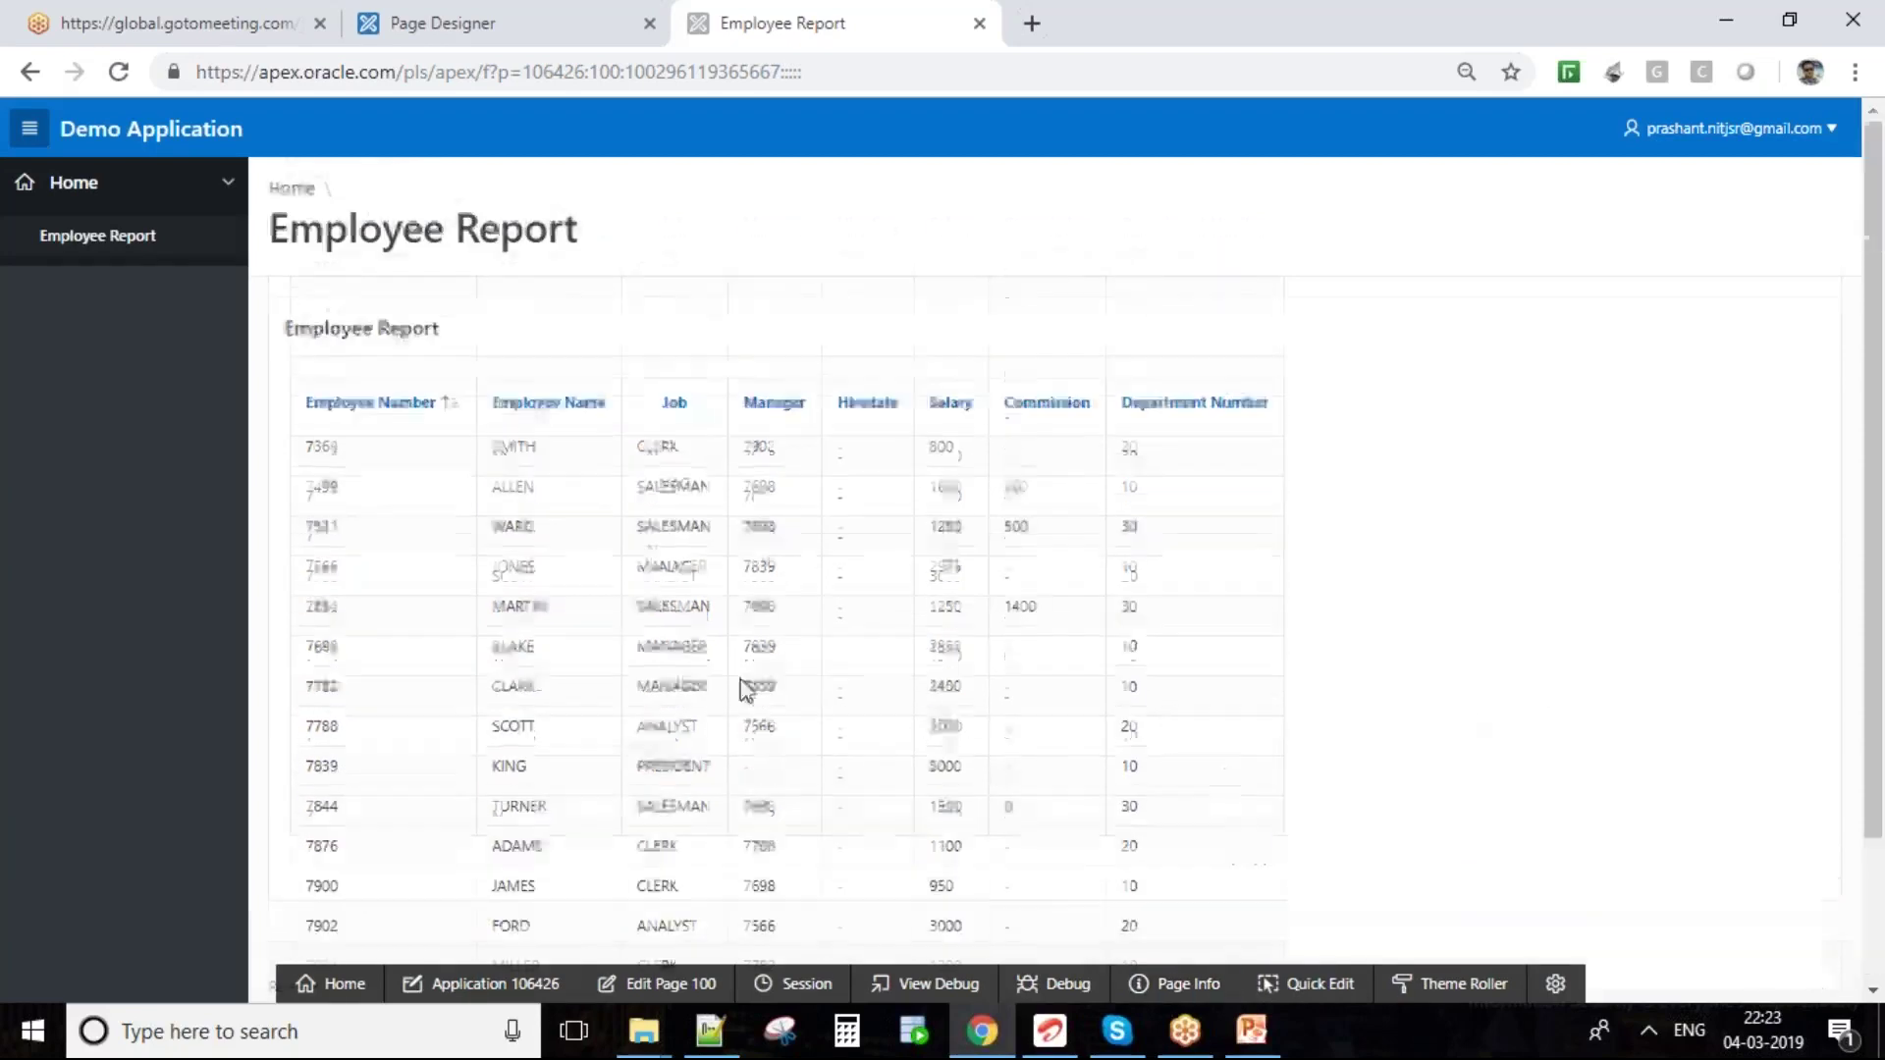
pyautogui.moveTo(1215, 792); pyautogui.dragTo(357, 291)
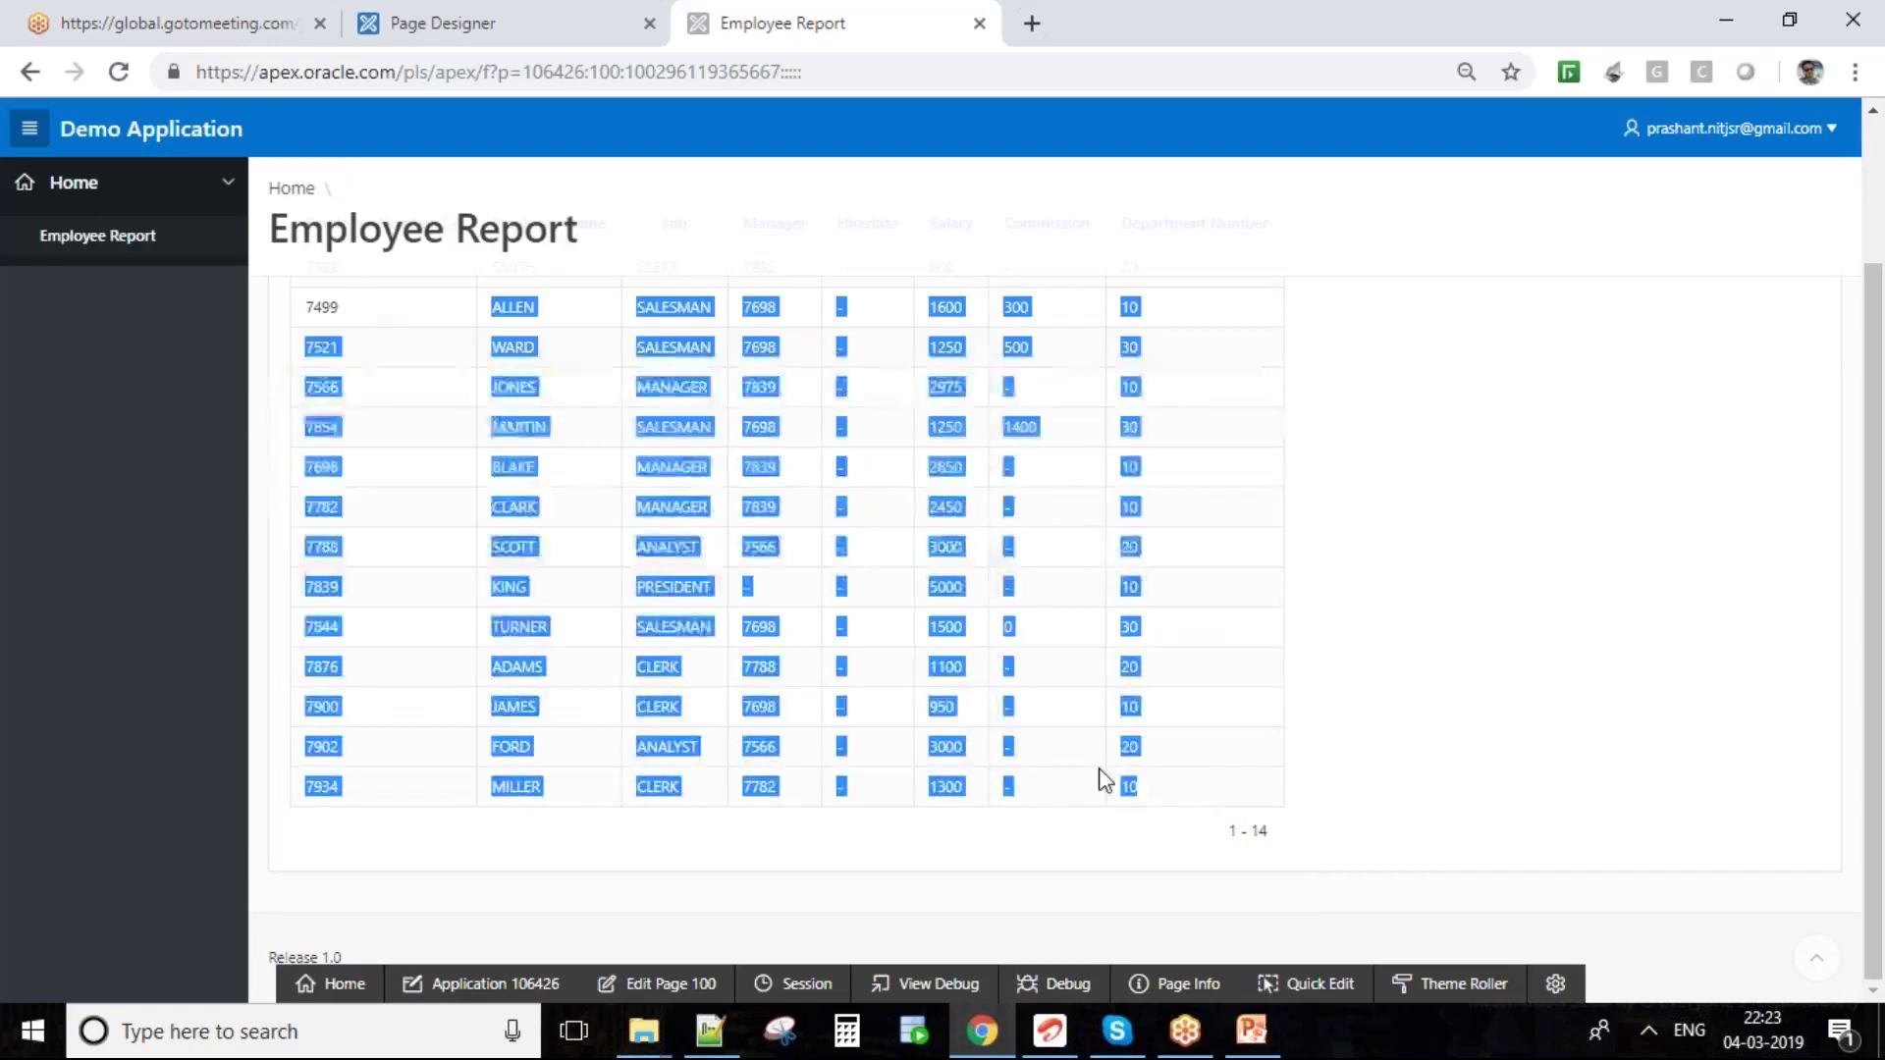
pyautogui.click(1435, 669)
pyautogui.scroll(2, 1435, 669)
pyautogui.scroll(-2, 1371, 772)
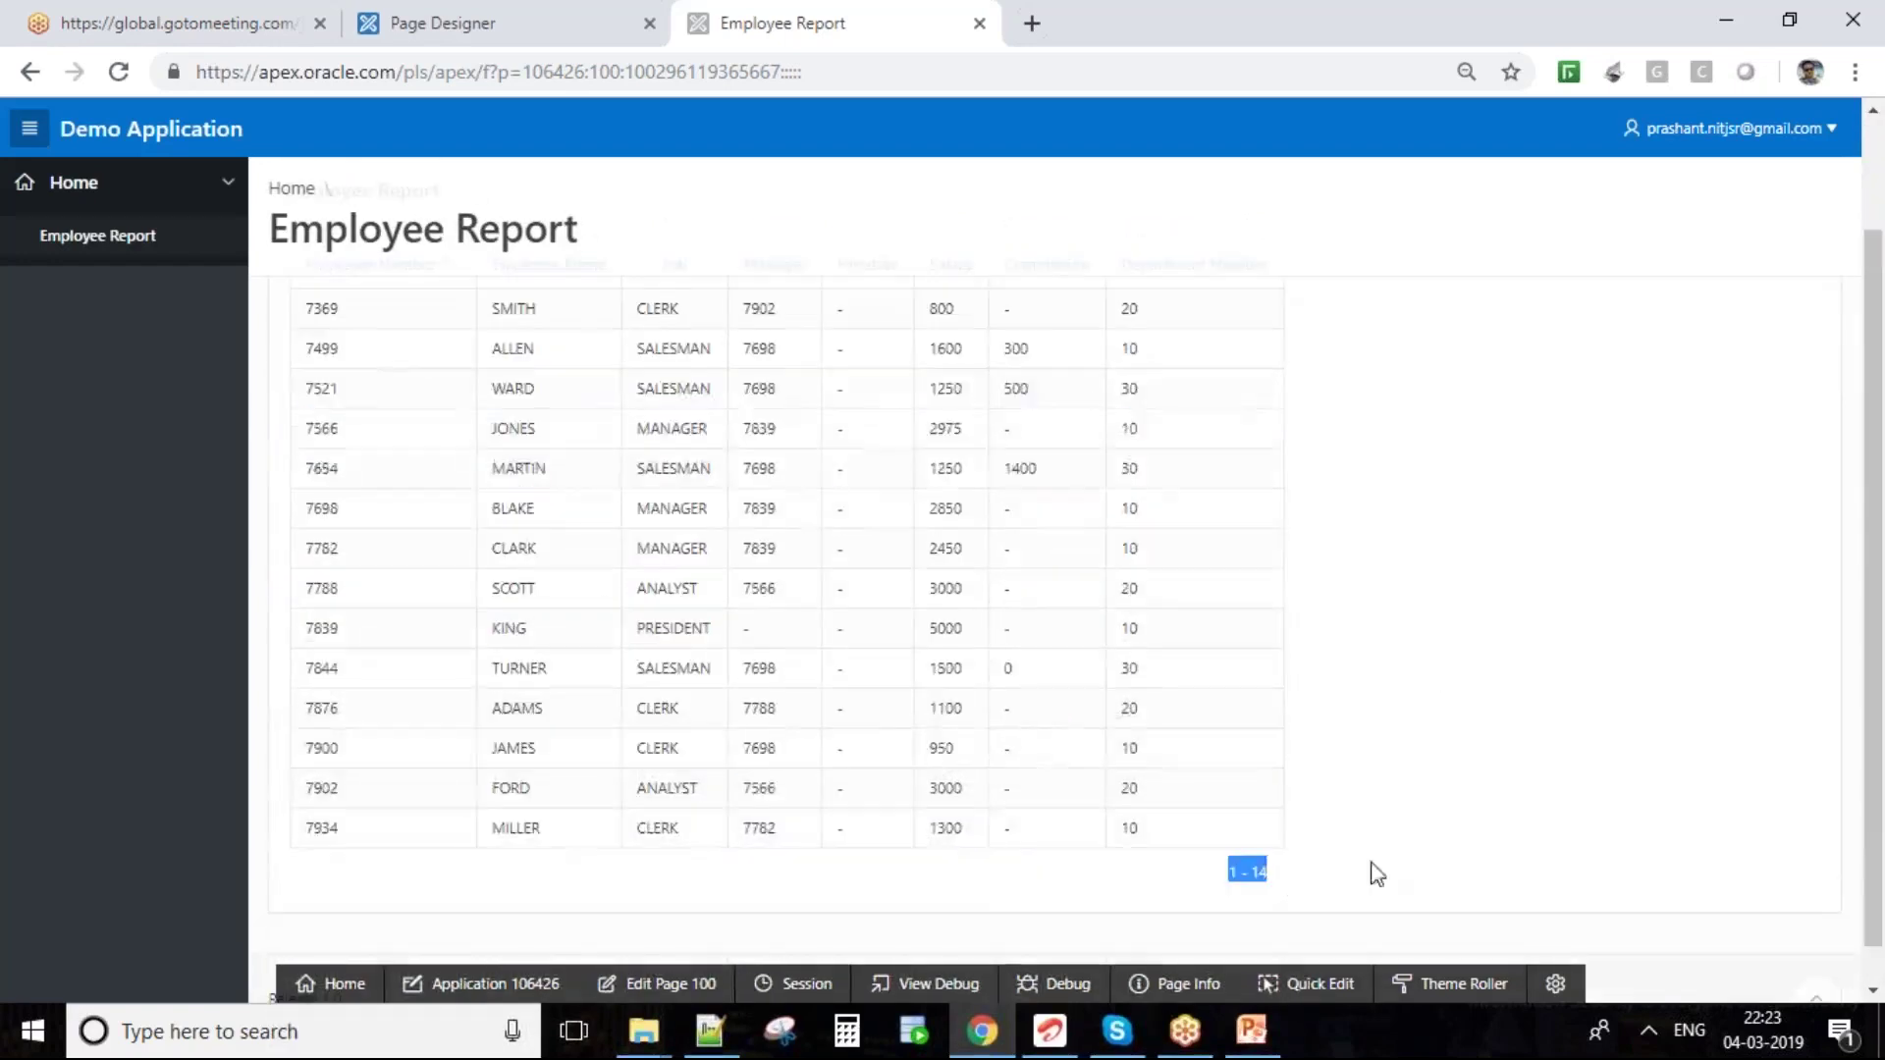
pyautogui.scroll(2, 1401, 845)
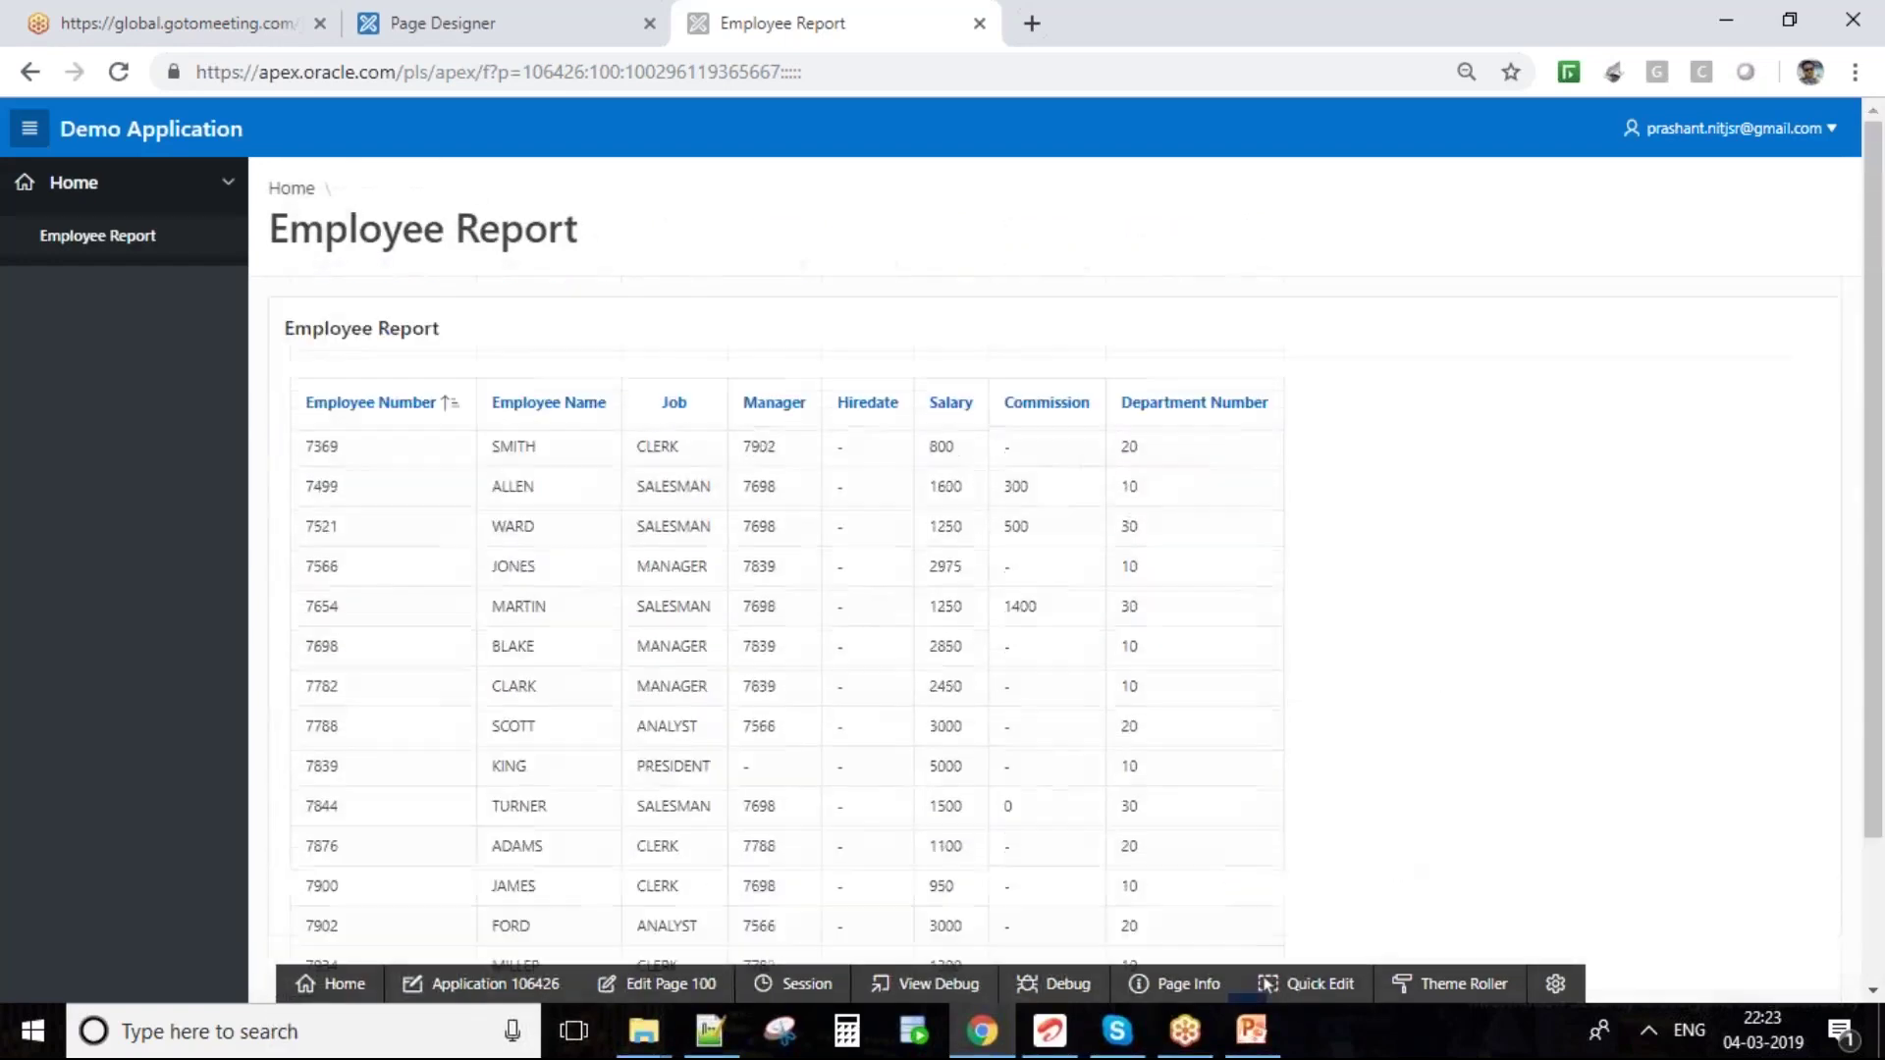
# - Return to Page Designer, set the Employee Report region's number of rows to 10, and save the page
pyautogui.click(581, 15)
pyautogui.click(218, 876)
pyautogui.click(1673, 448)
pyautogui.doubleClick(1673, 448)
pyautogui.write('10')
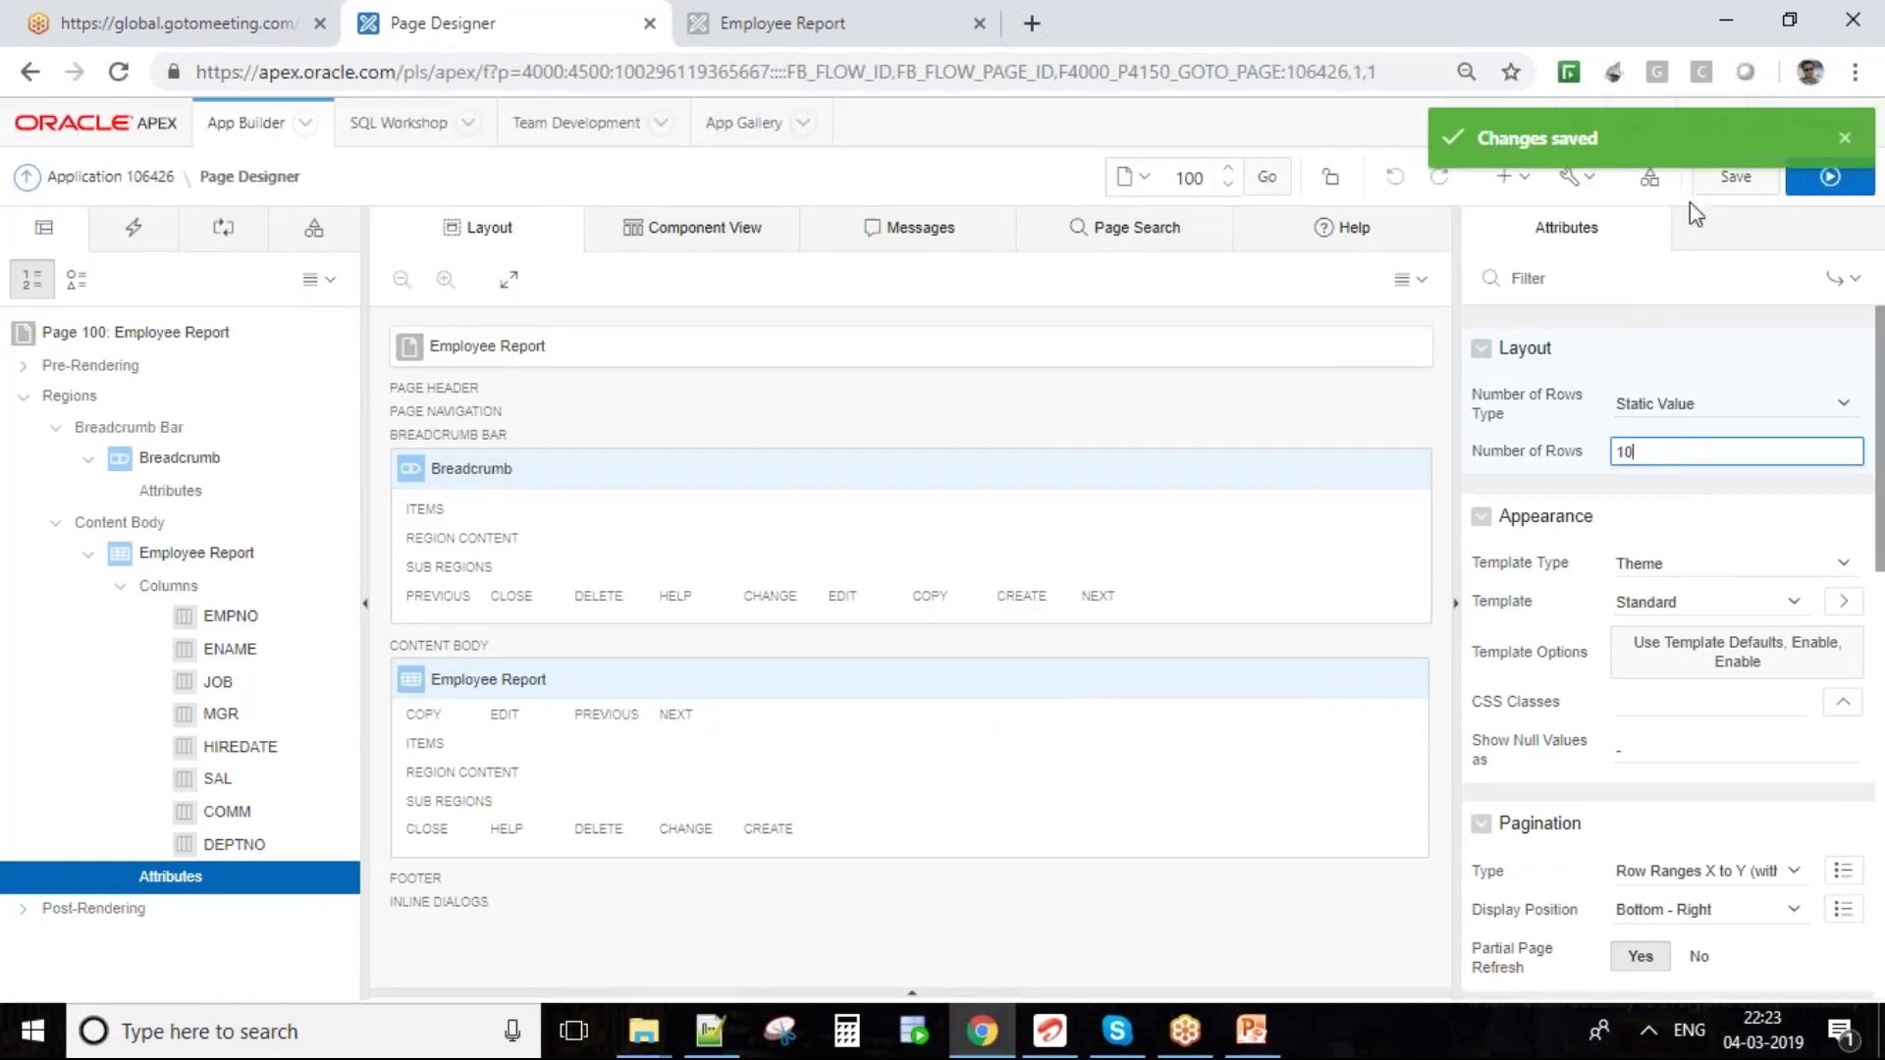
pyautogui.click(1752, 175)
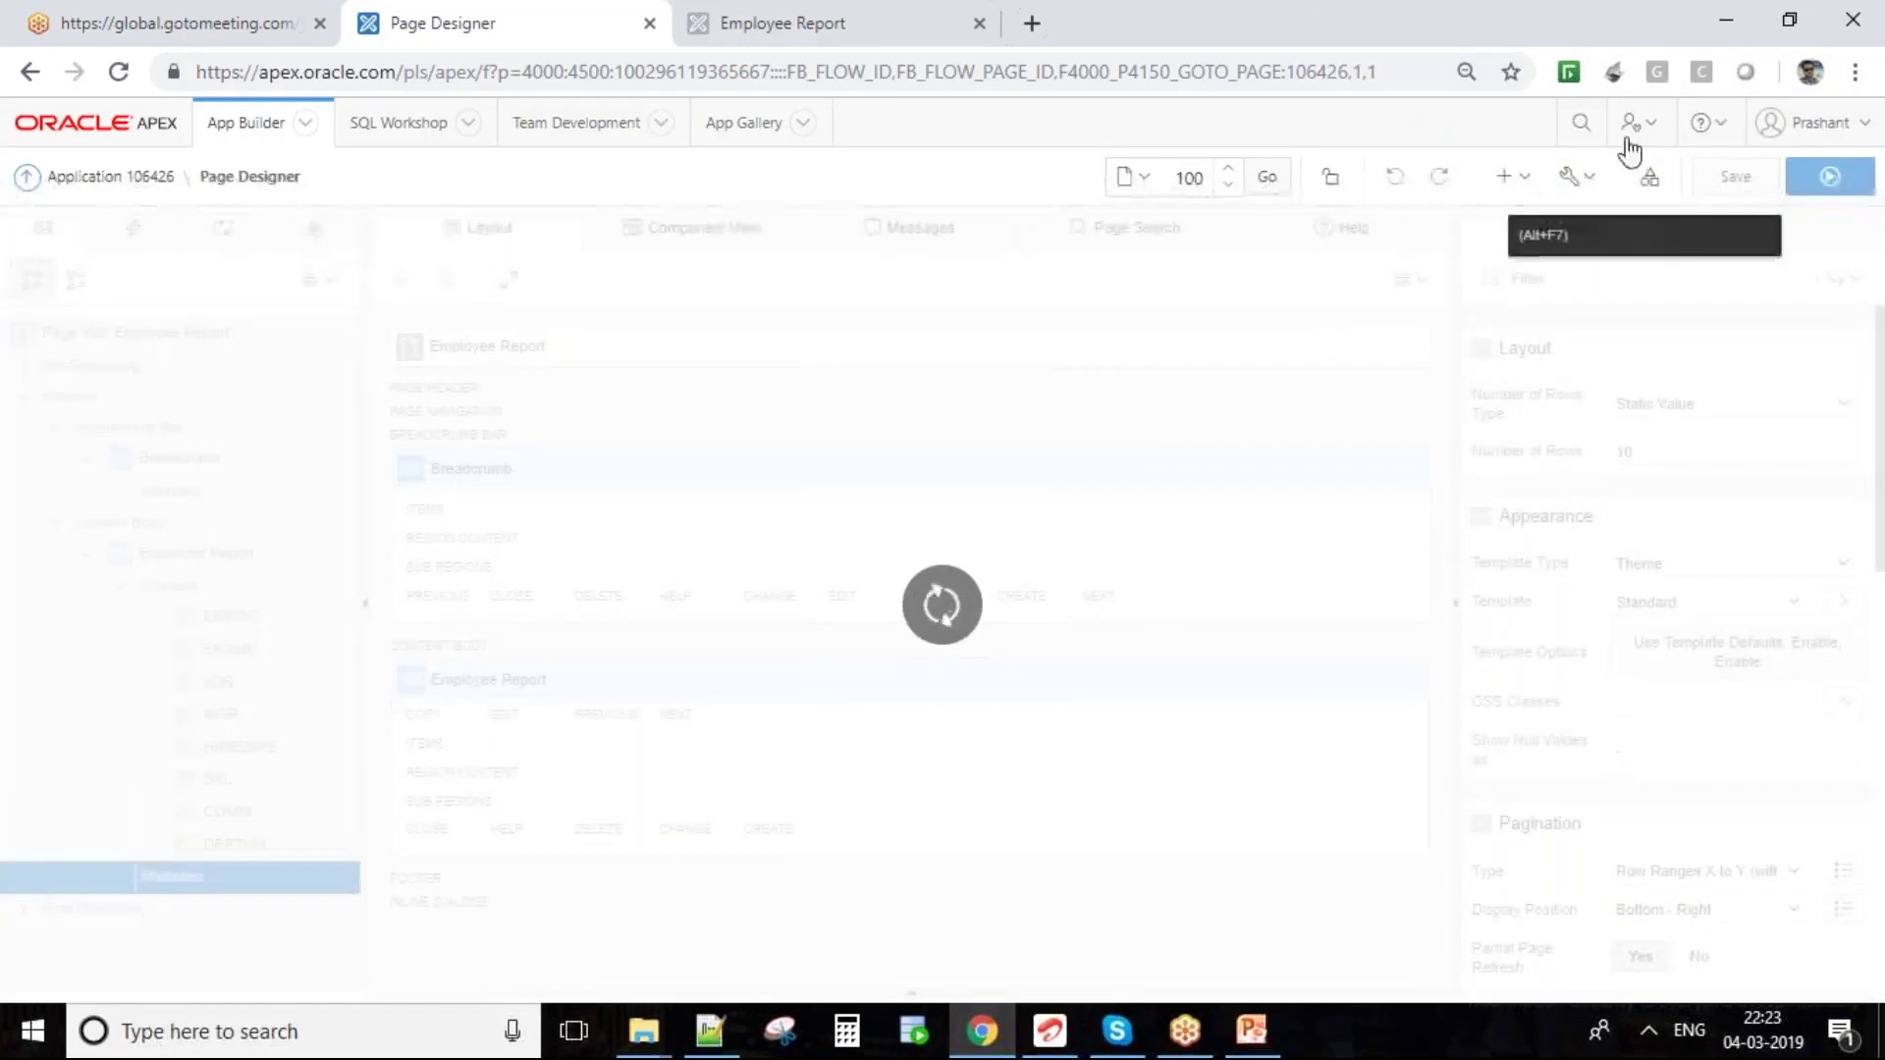
# - Sign out of the running Demo Application, sign back in with the saved credentials, and open Employee Report
pyautogui.click(850, 13)
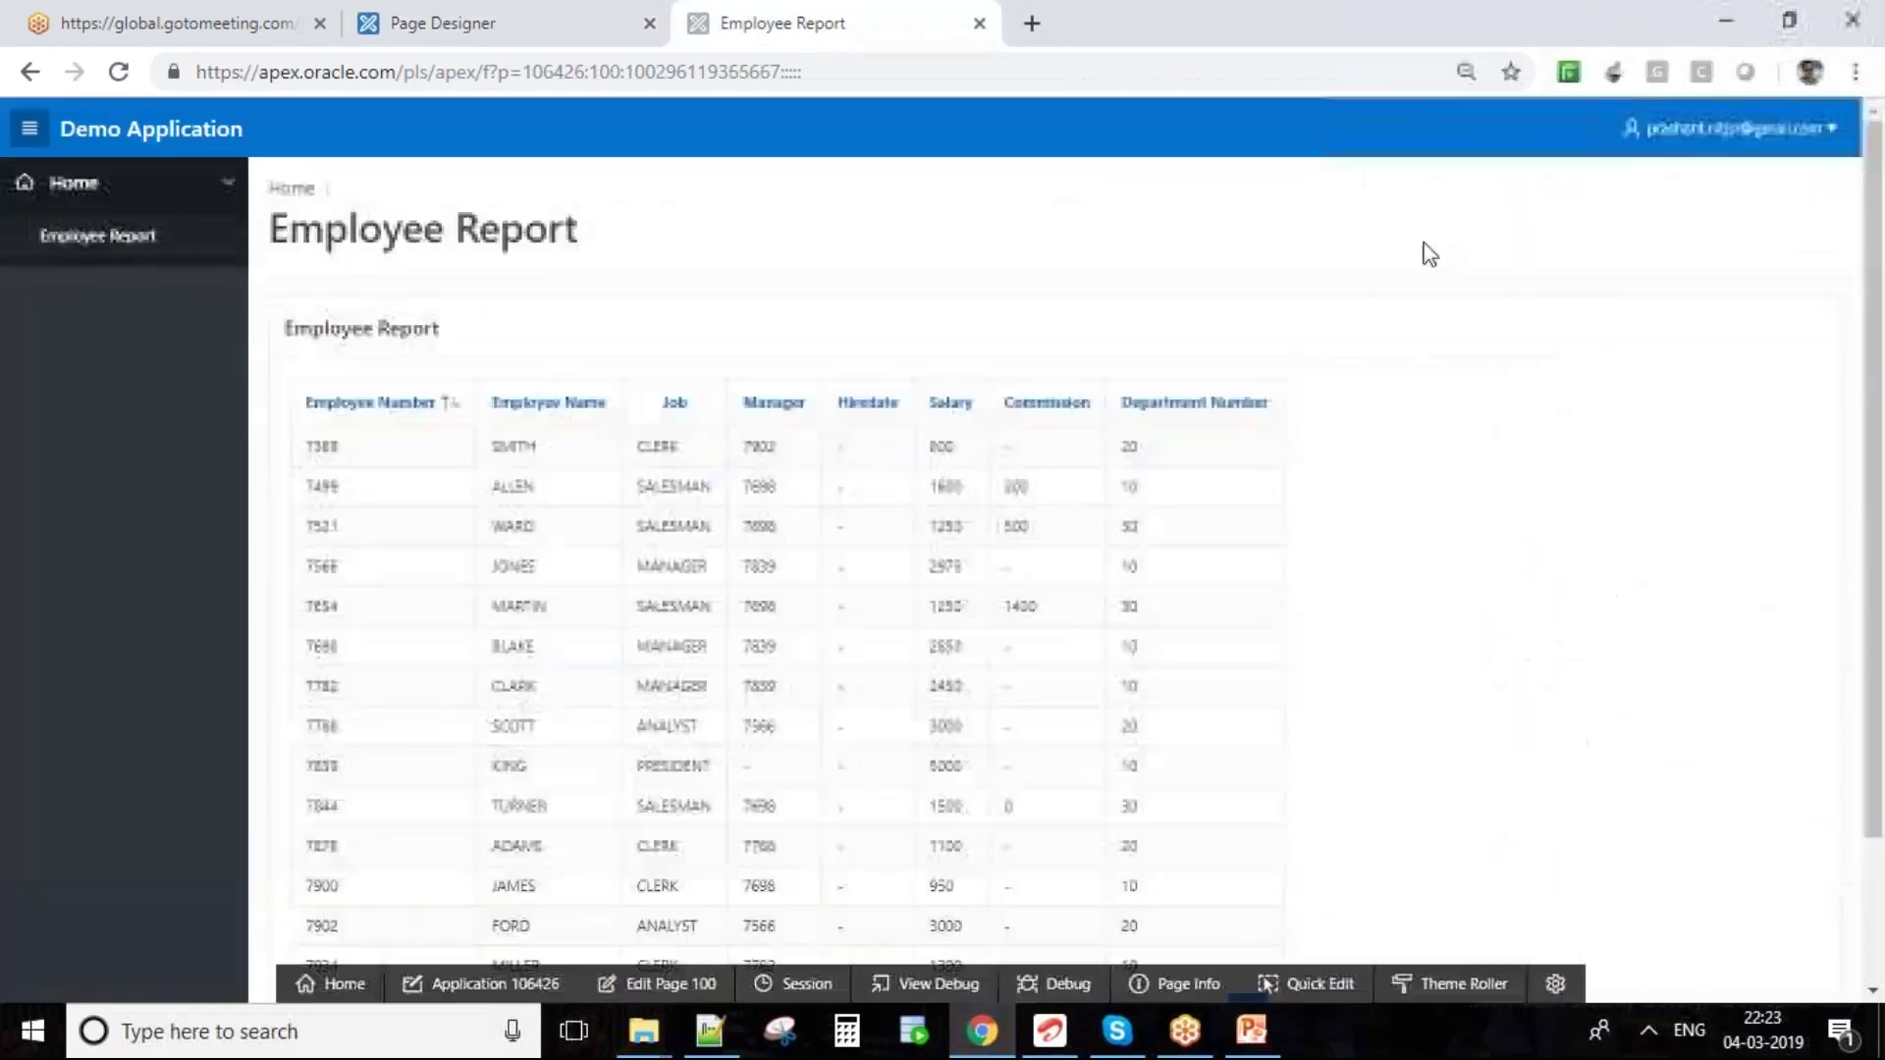
pyautogui.click(1763, 127)
pyautogui.click(1720, 195)
pyautogui.moveTo(1139, 1054)
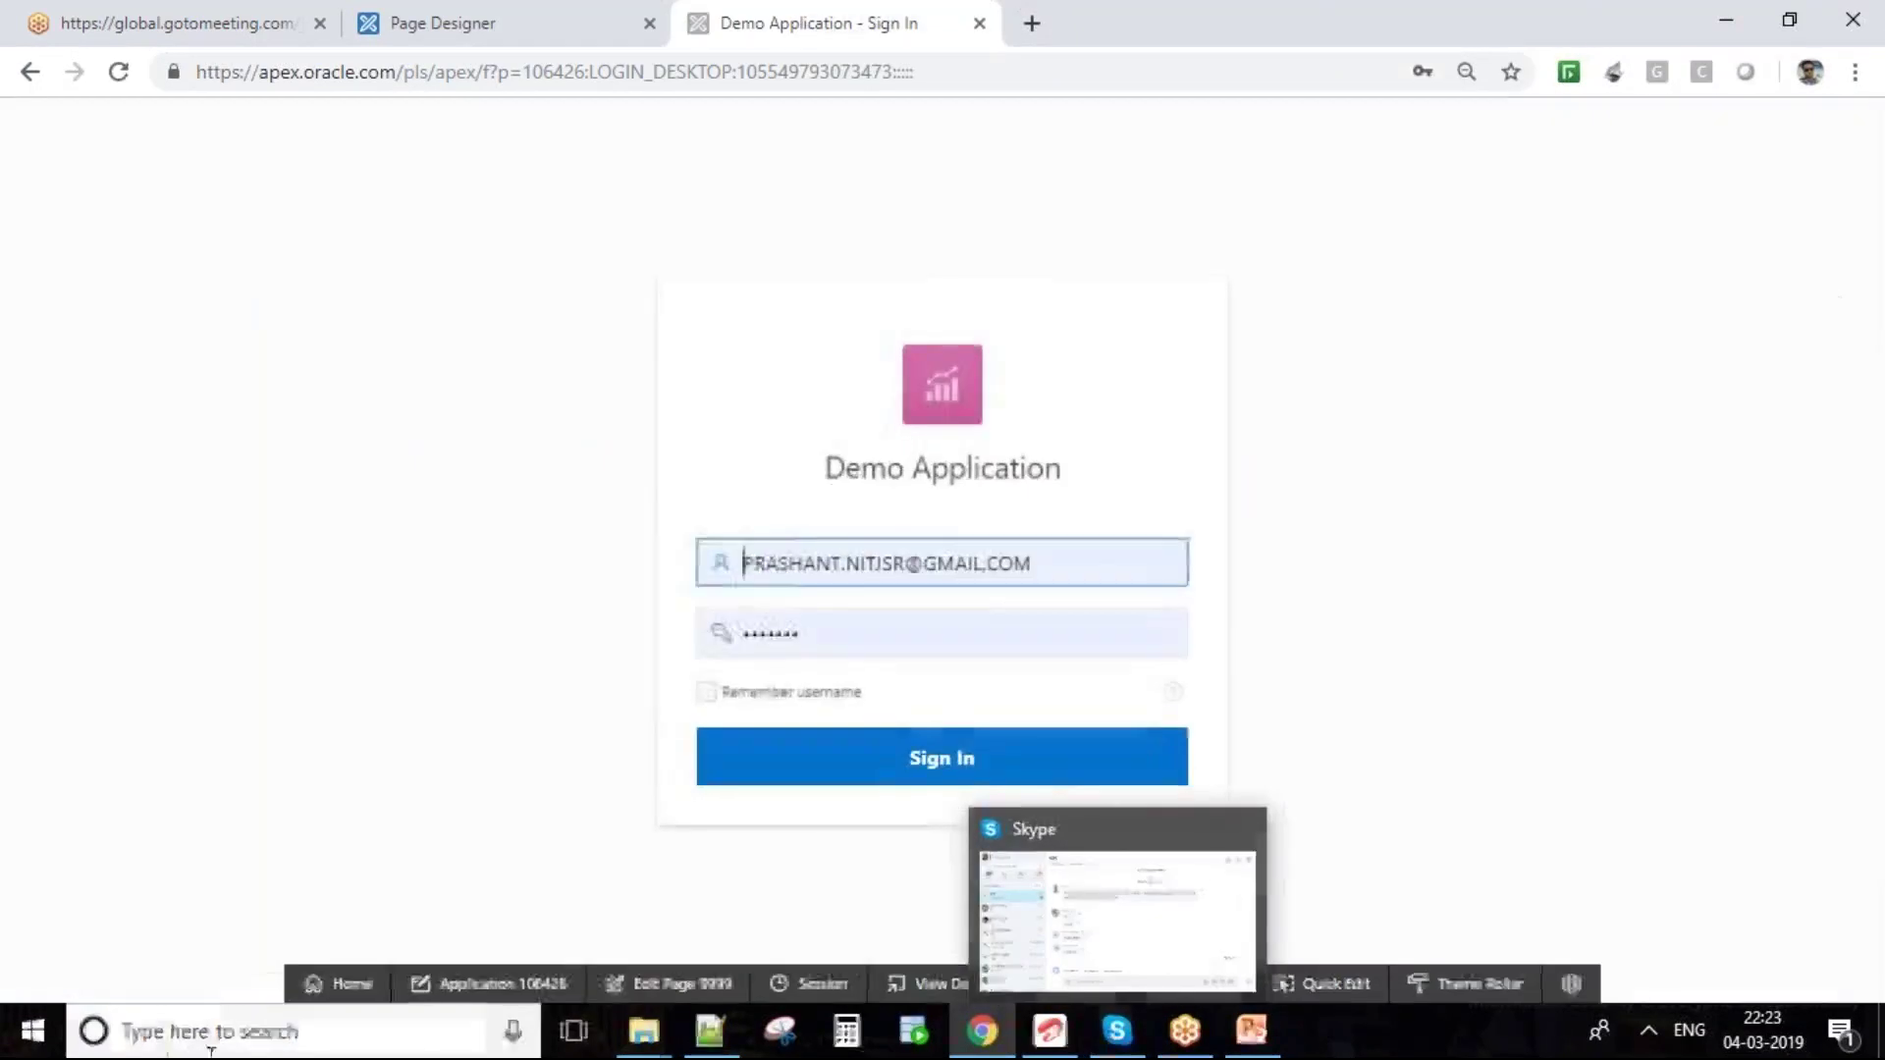
pyautogui.click(746, 746)
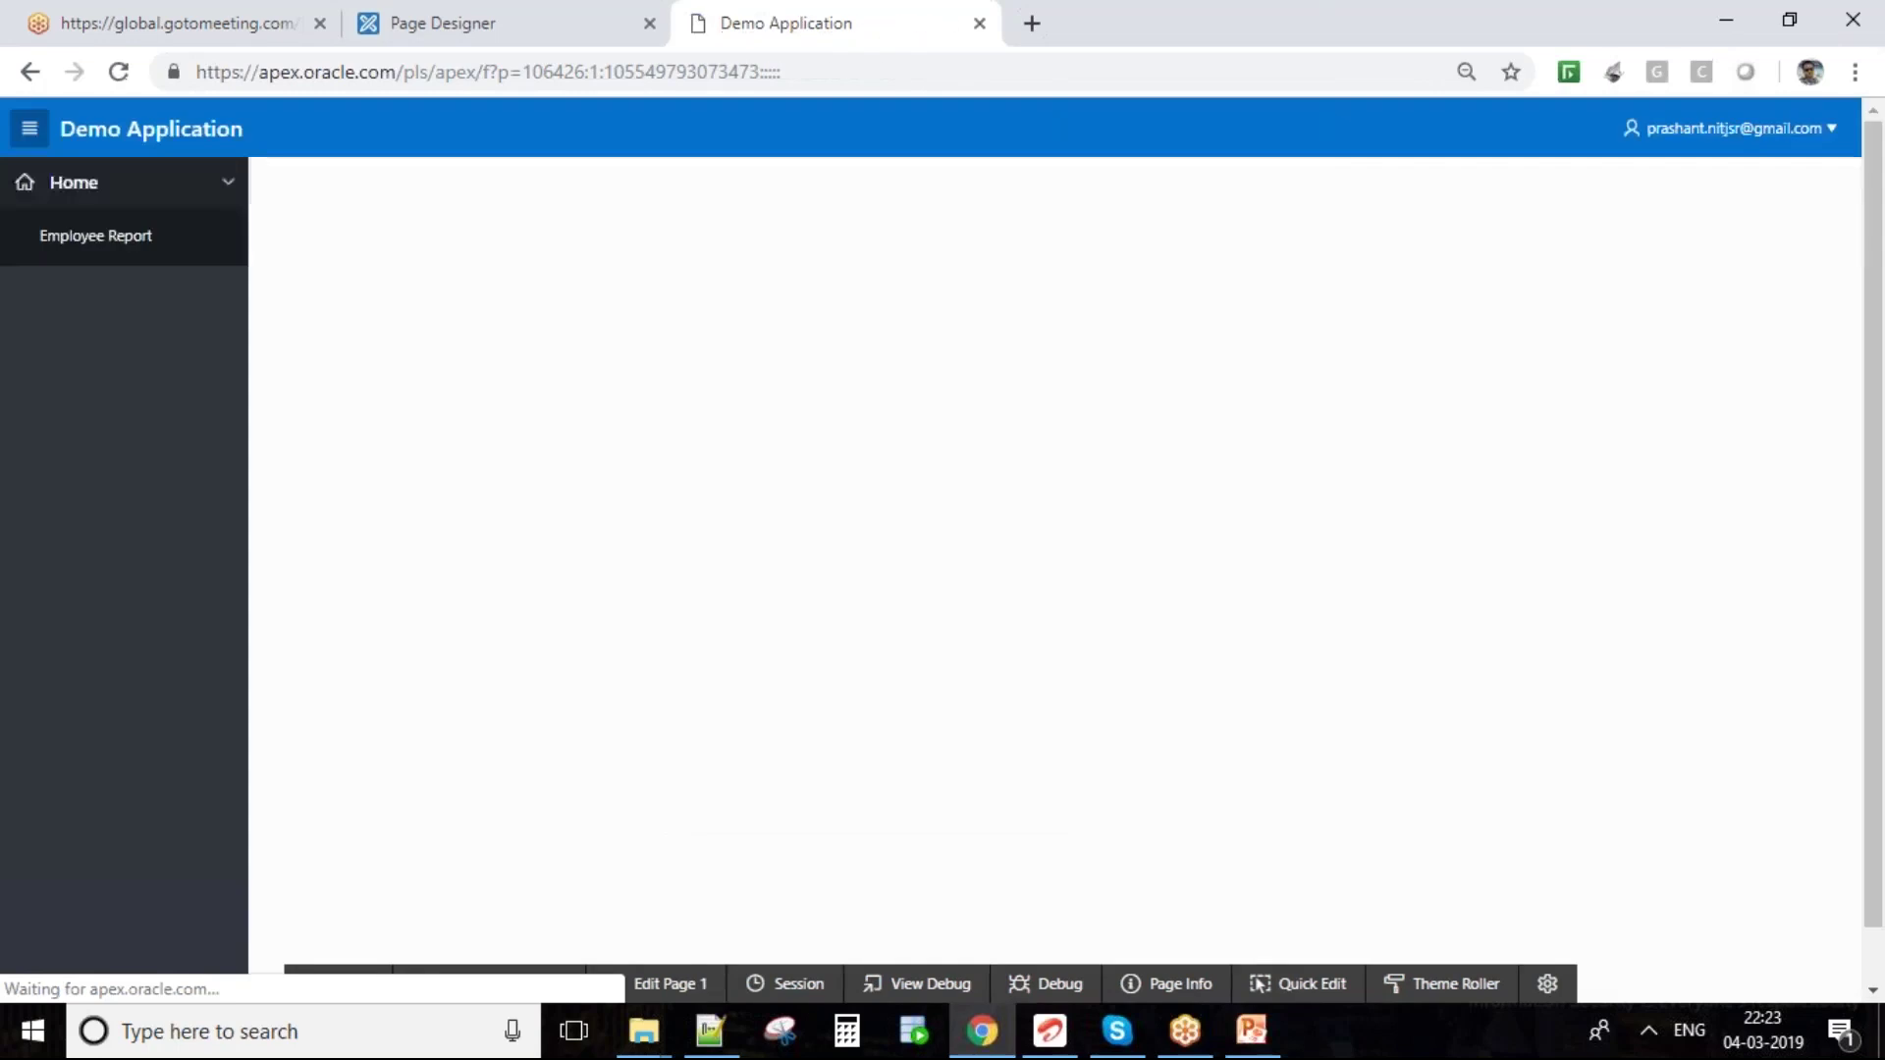
pyautogui.click(128, 240)
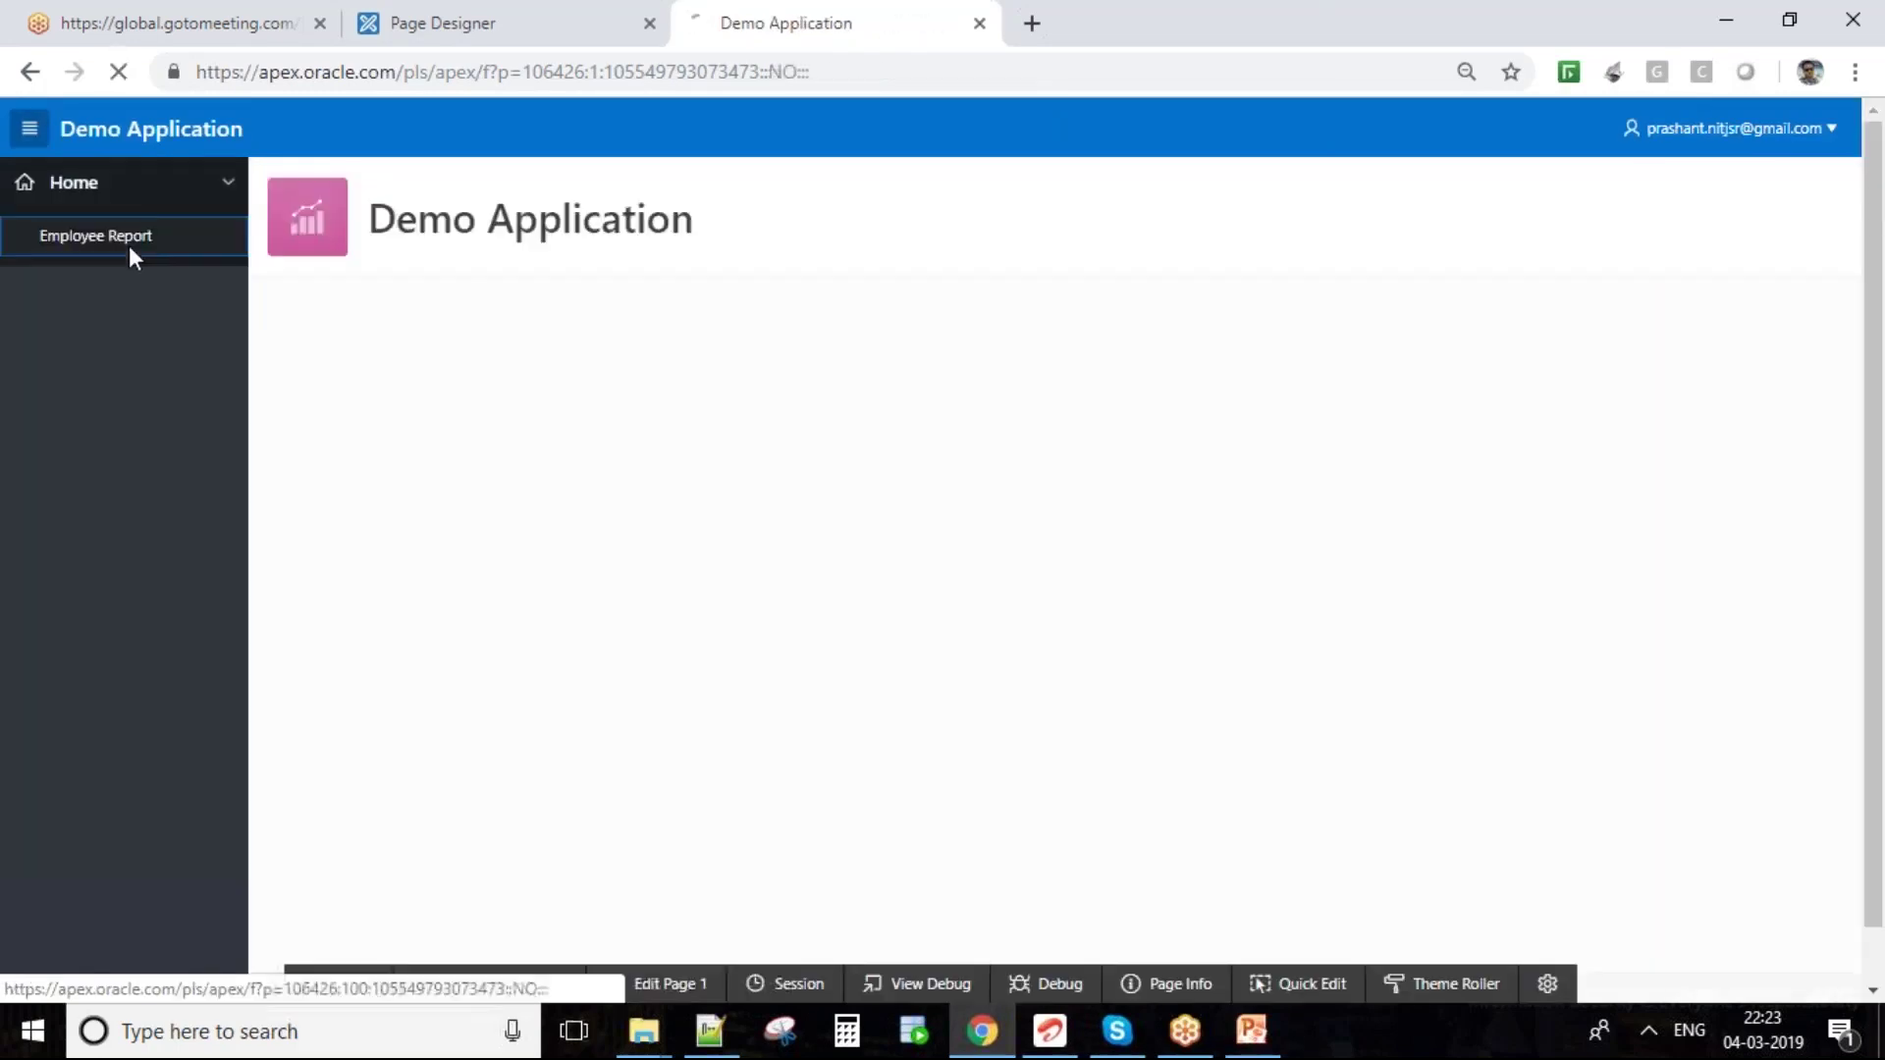
# - Show the report's next set of rows and try sorting by Employee Number descending, Manager, and Department Number
pyautogui.scroll(-1, 1127, 762)
pyautogui.click(1232, 793)
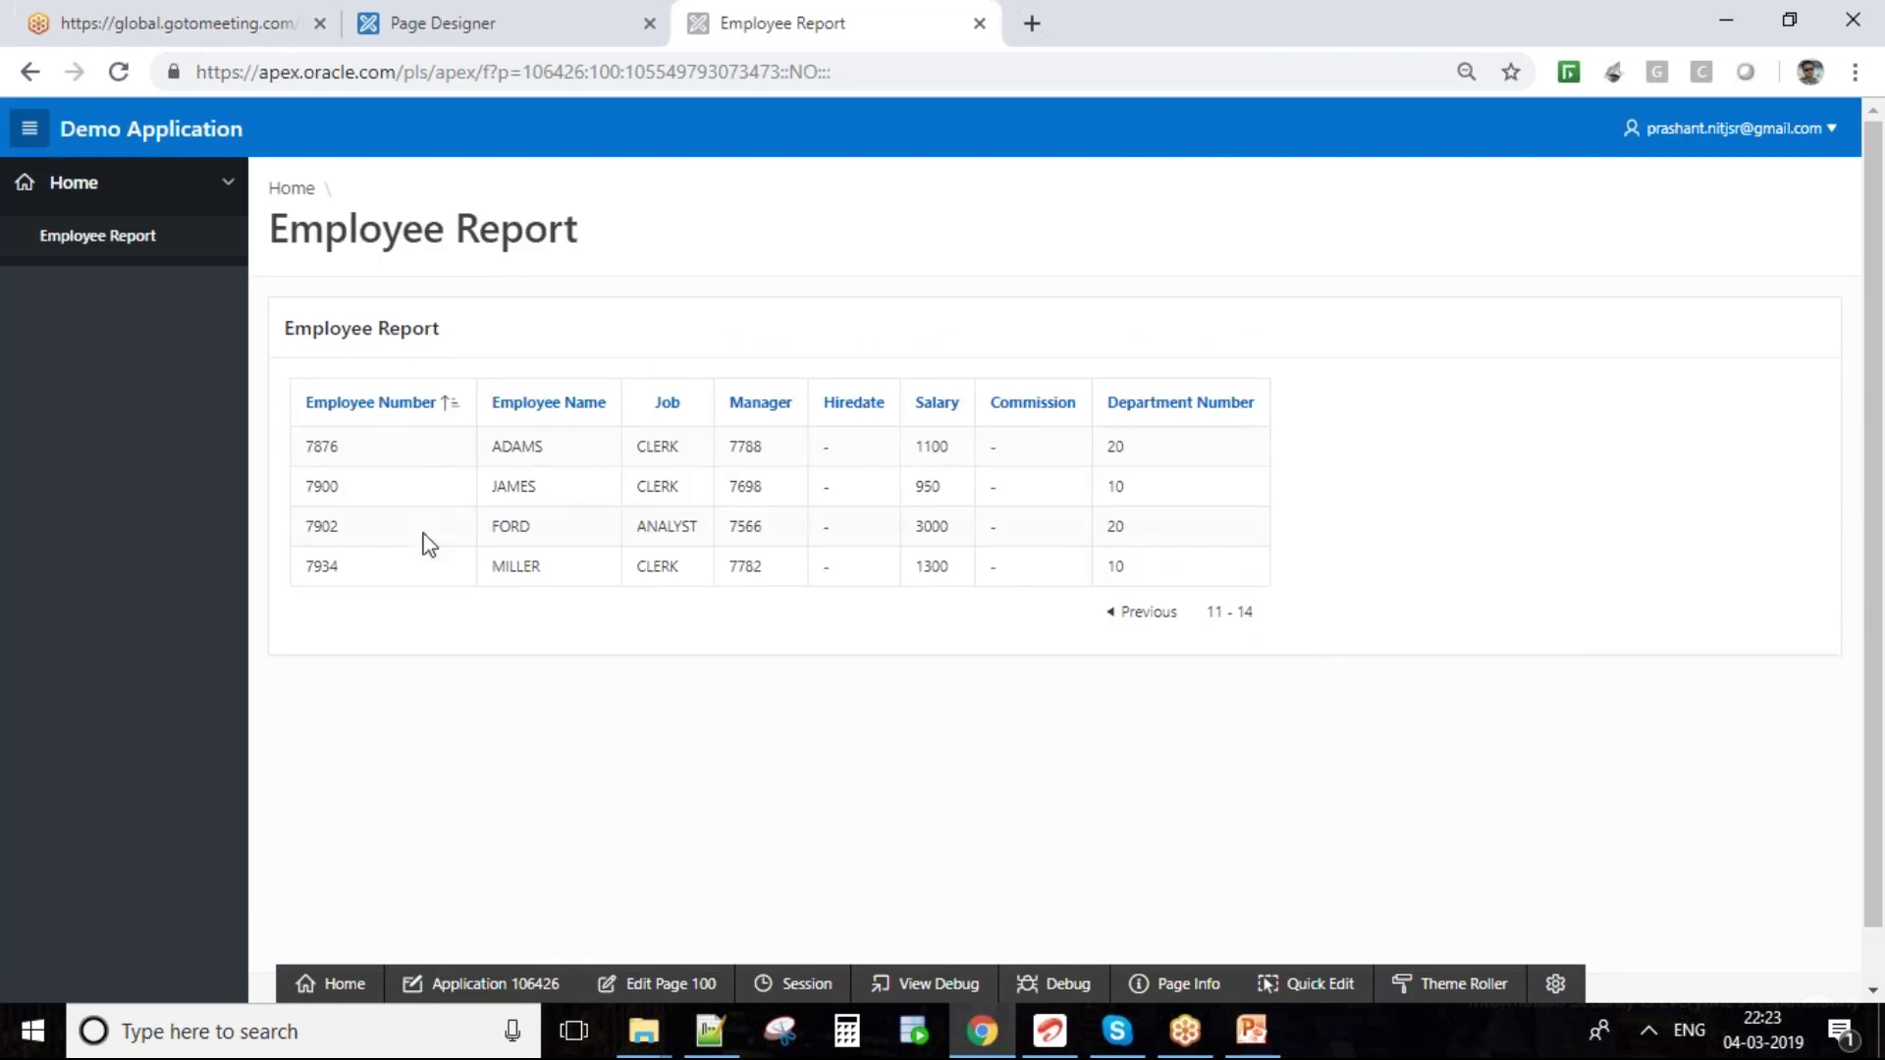
pyautogui.click(399, 415)
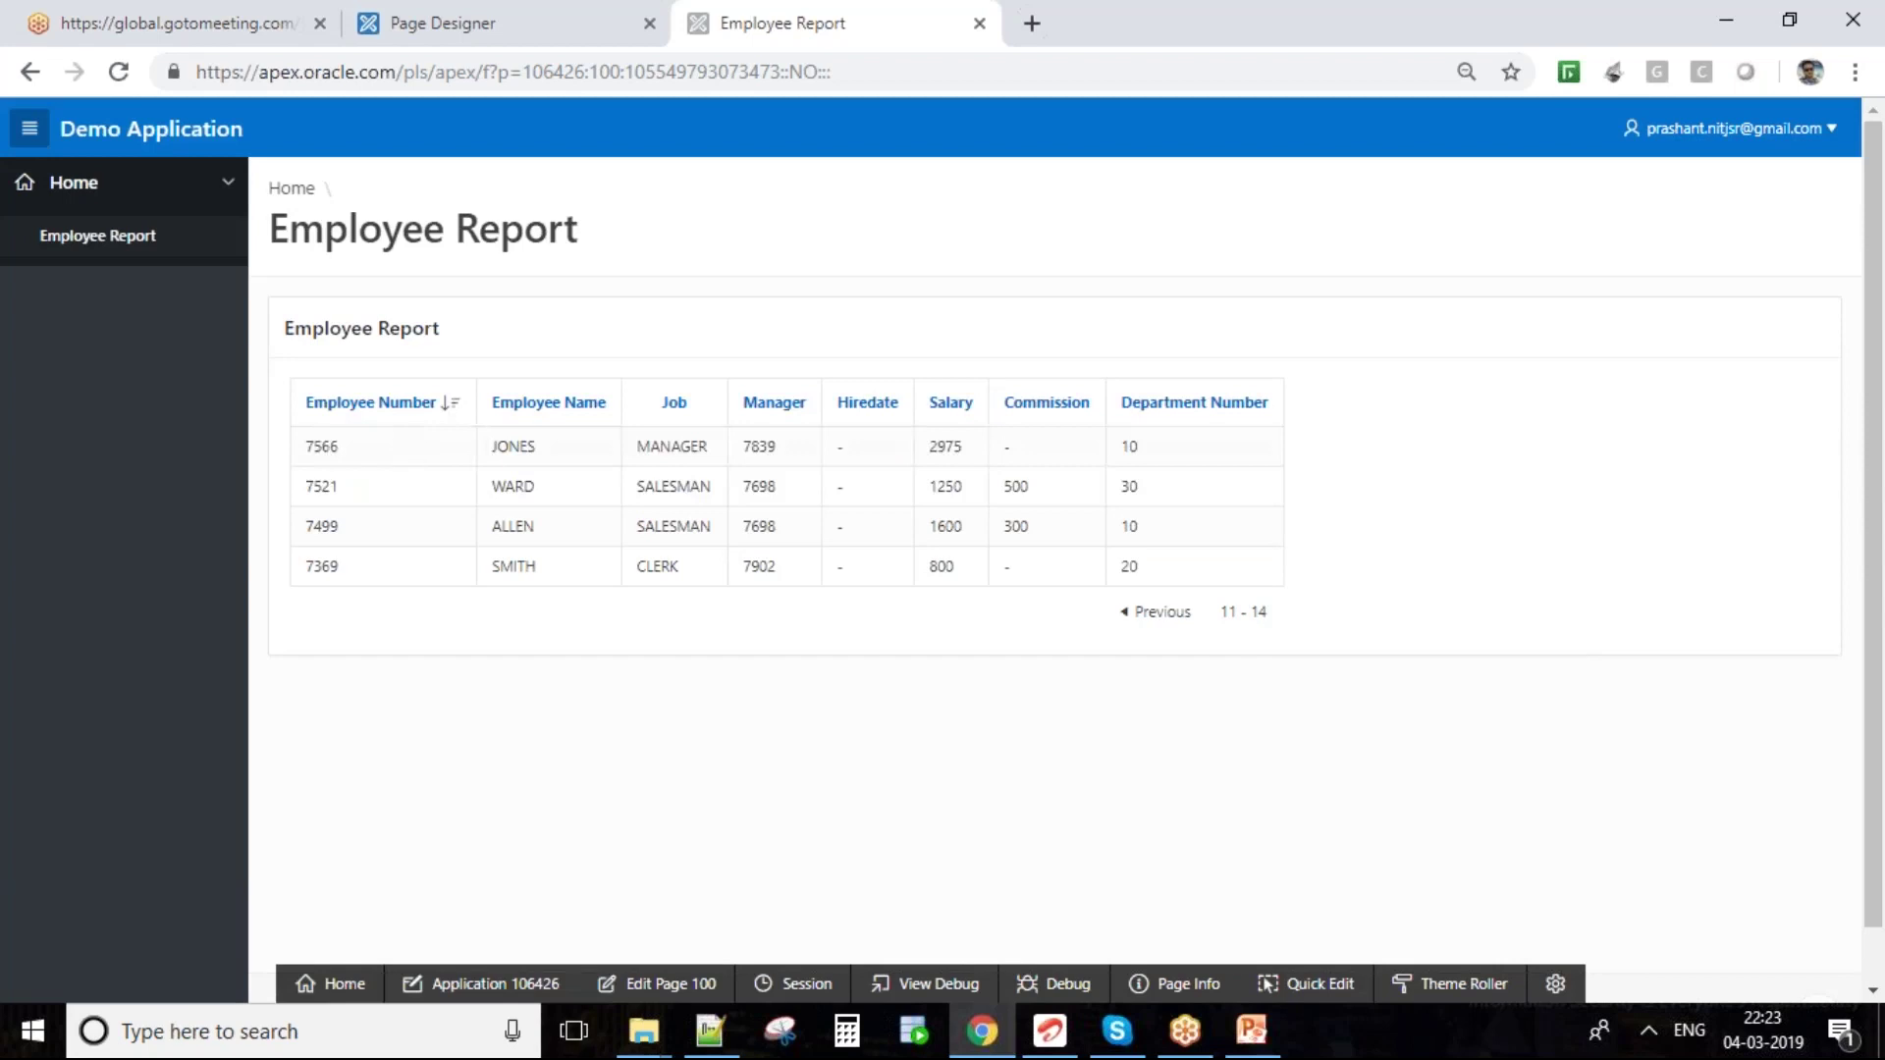
pyautogui.click(776, 408)
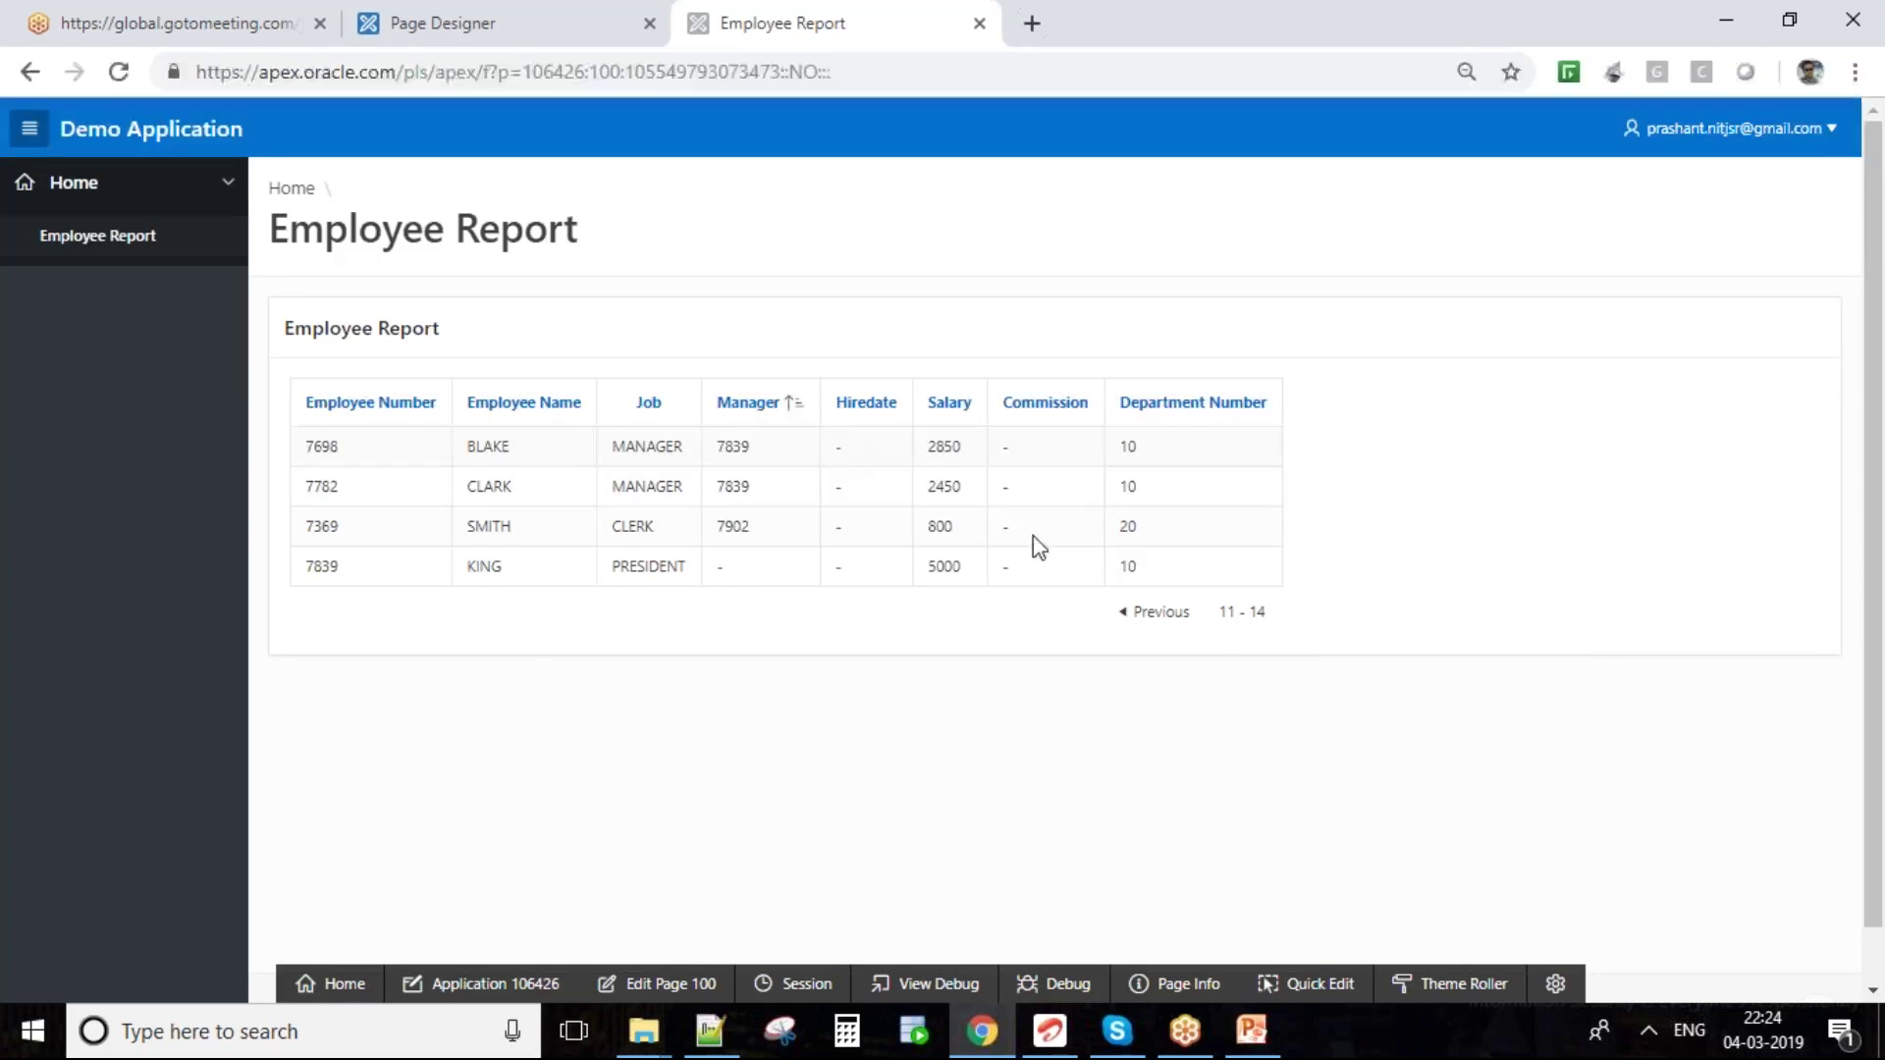
pyautogui.click(1186, 407)
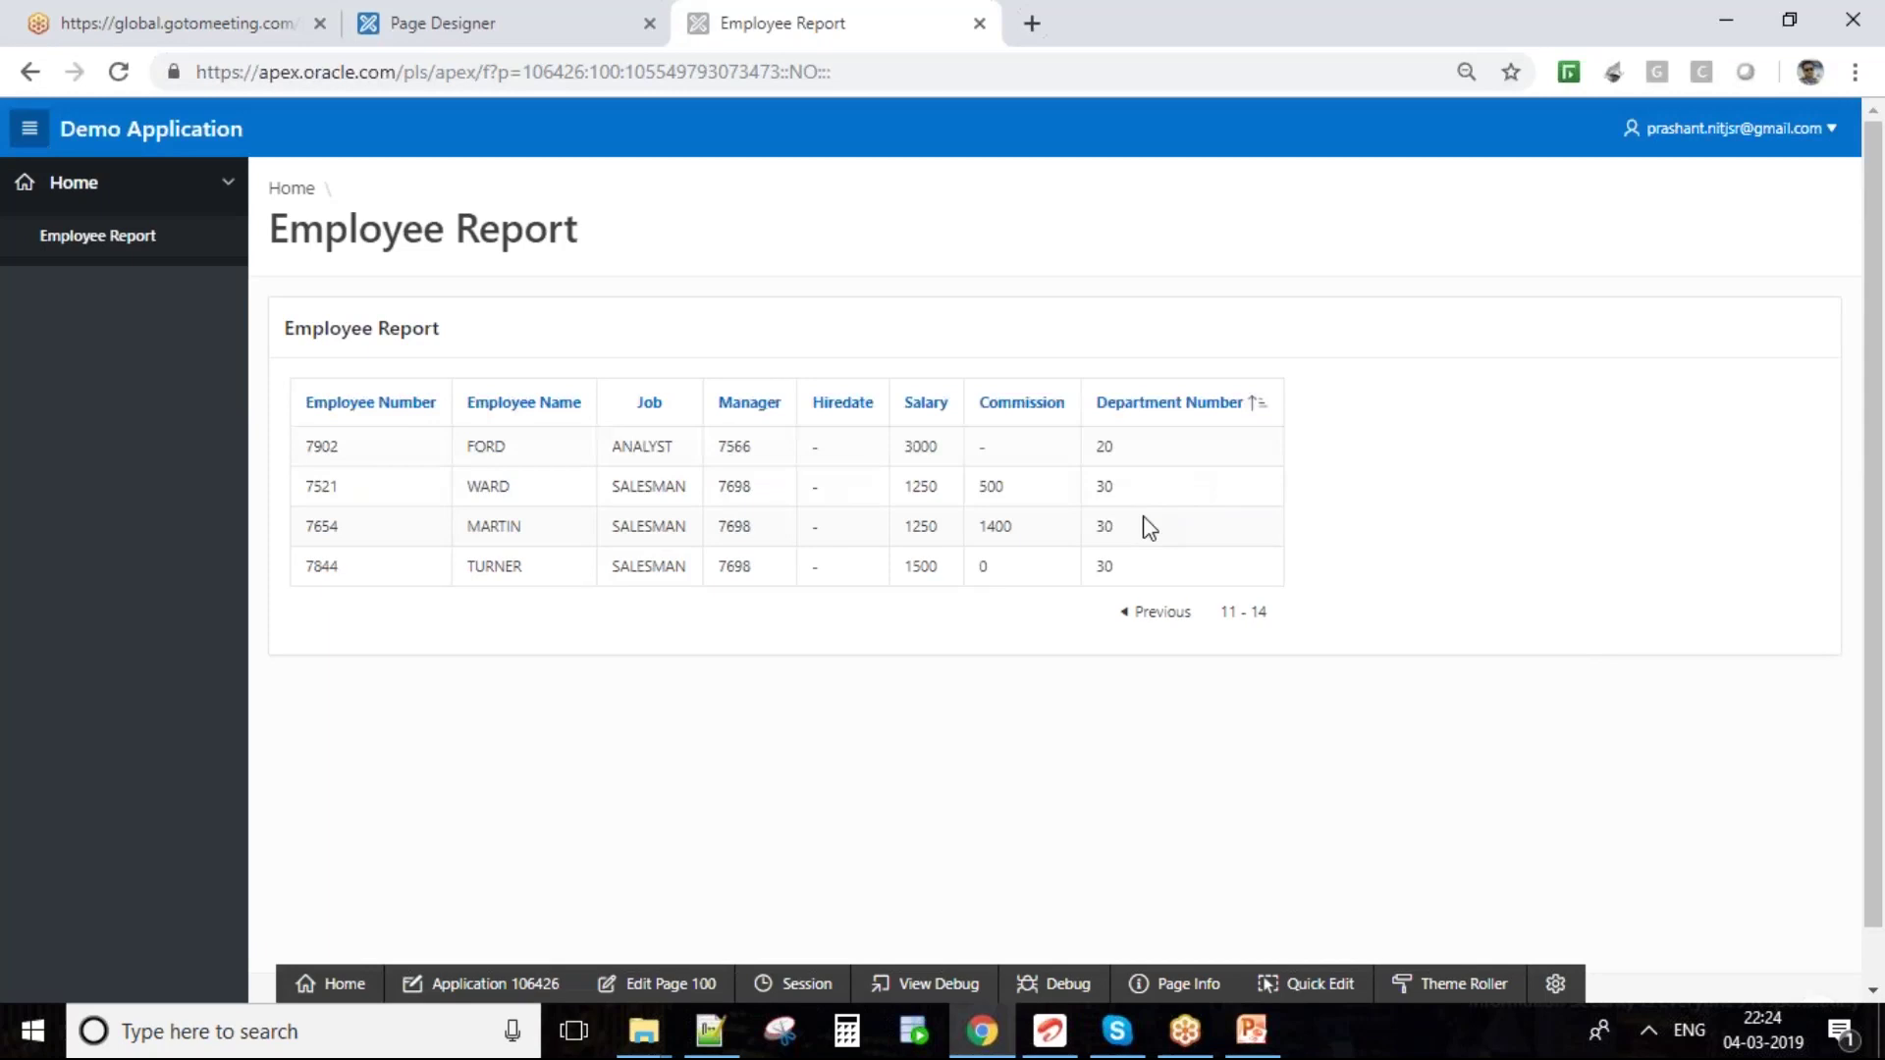
# - Return to the report's first set of rows and examine the empty values in the Hiredate column
pyautogui.click(1175, 608)
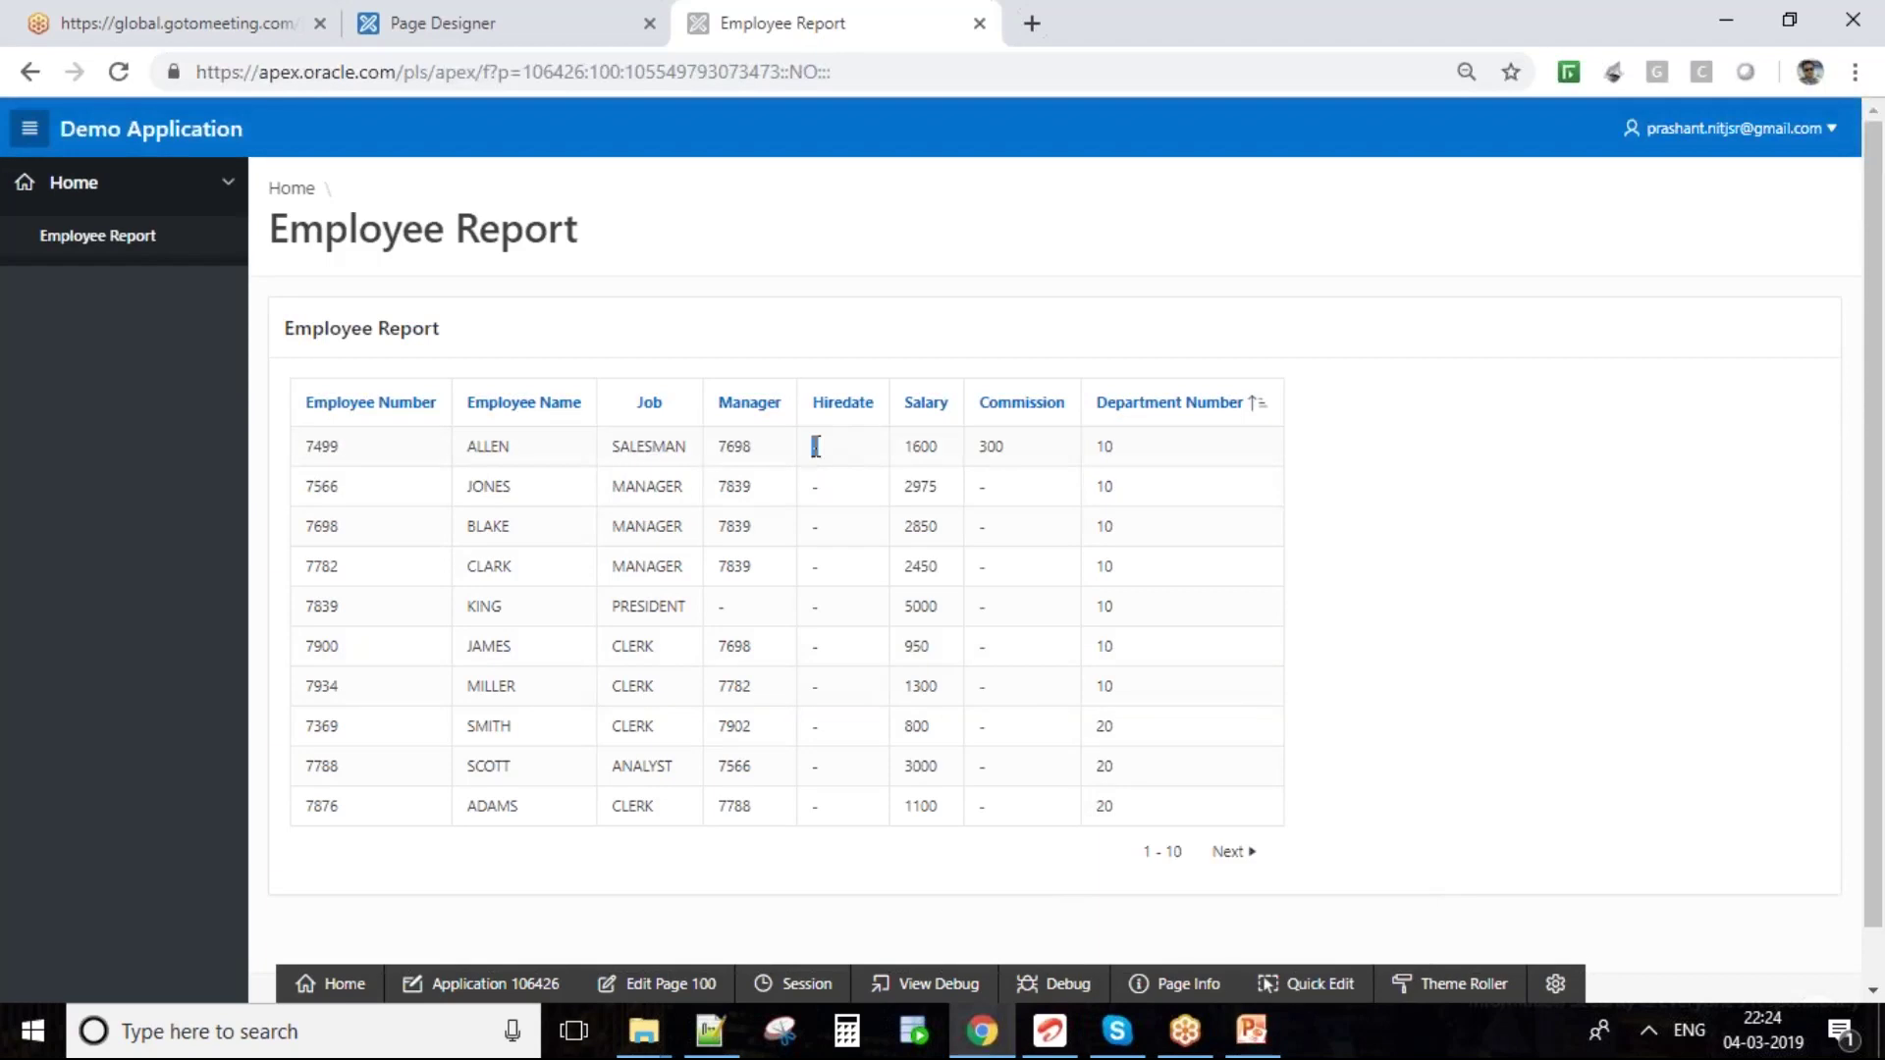
pyautogui.doubleClick(815, 486)
pyautogui.doubleClick(830, 584)
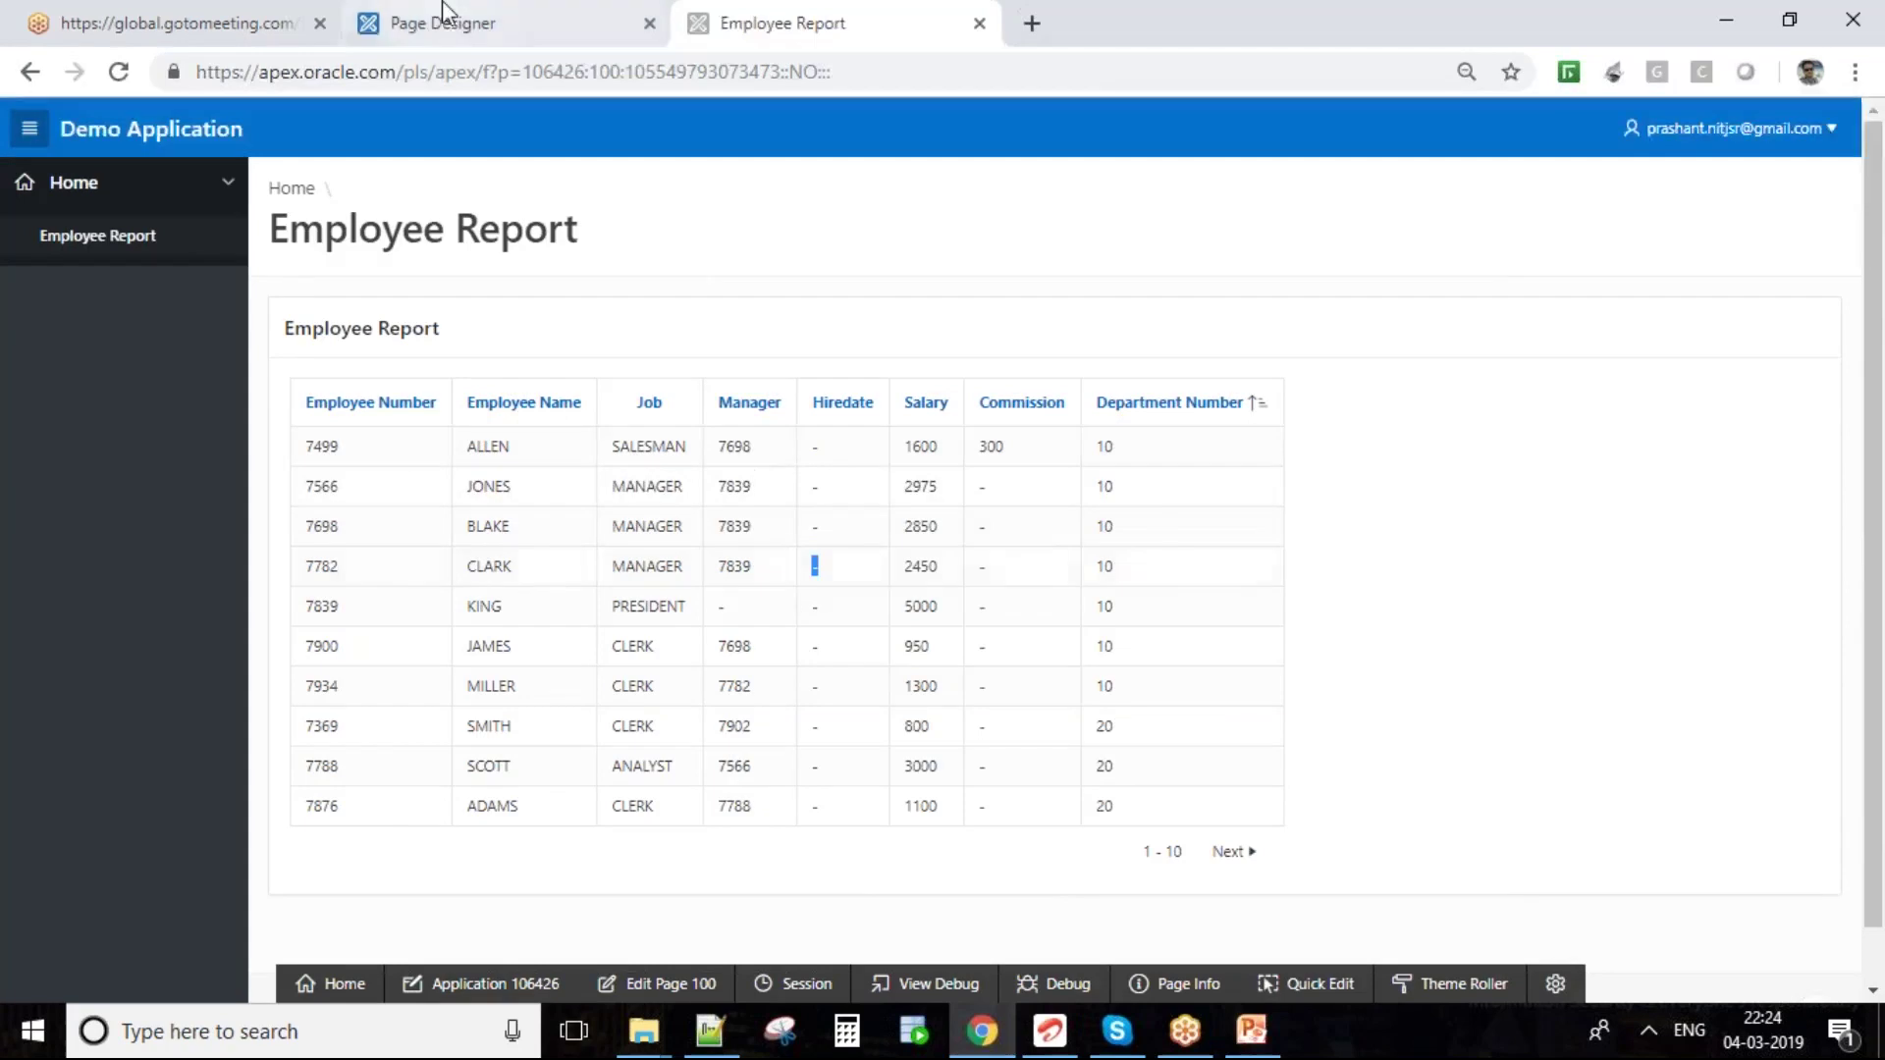
# - Examine the Employee Report region's null value display setting and SQL query in Page Designer, comparing them with the running report
pyautogui.click(444, 14)
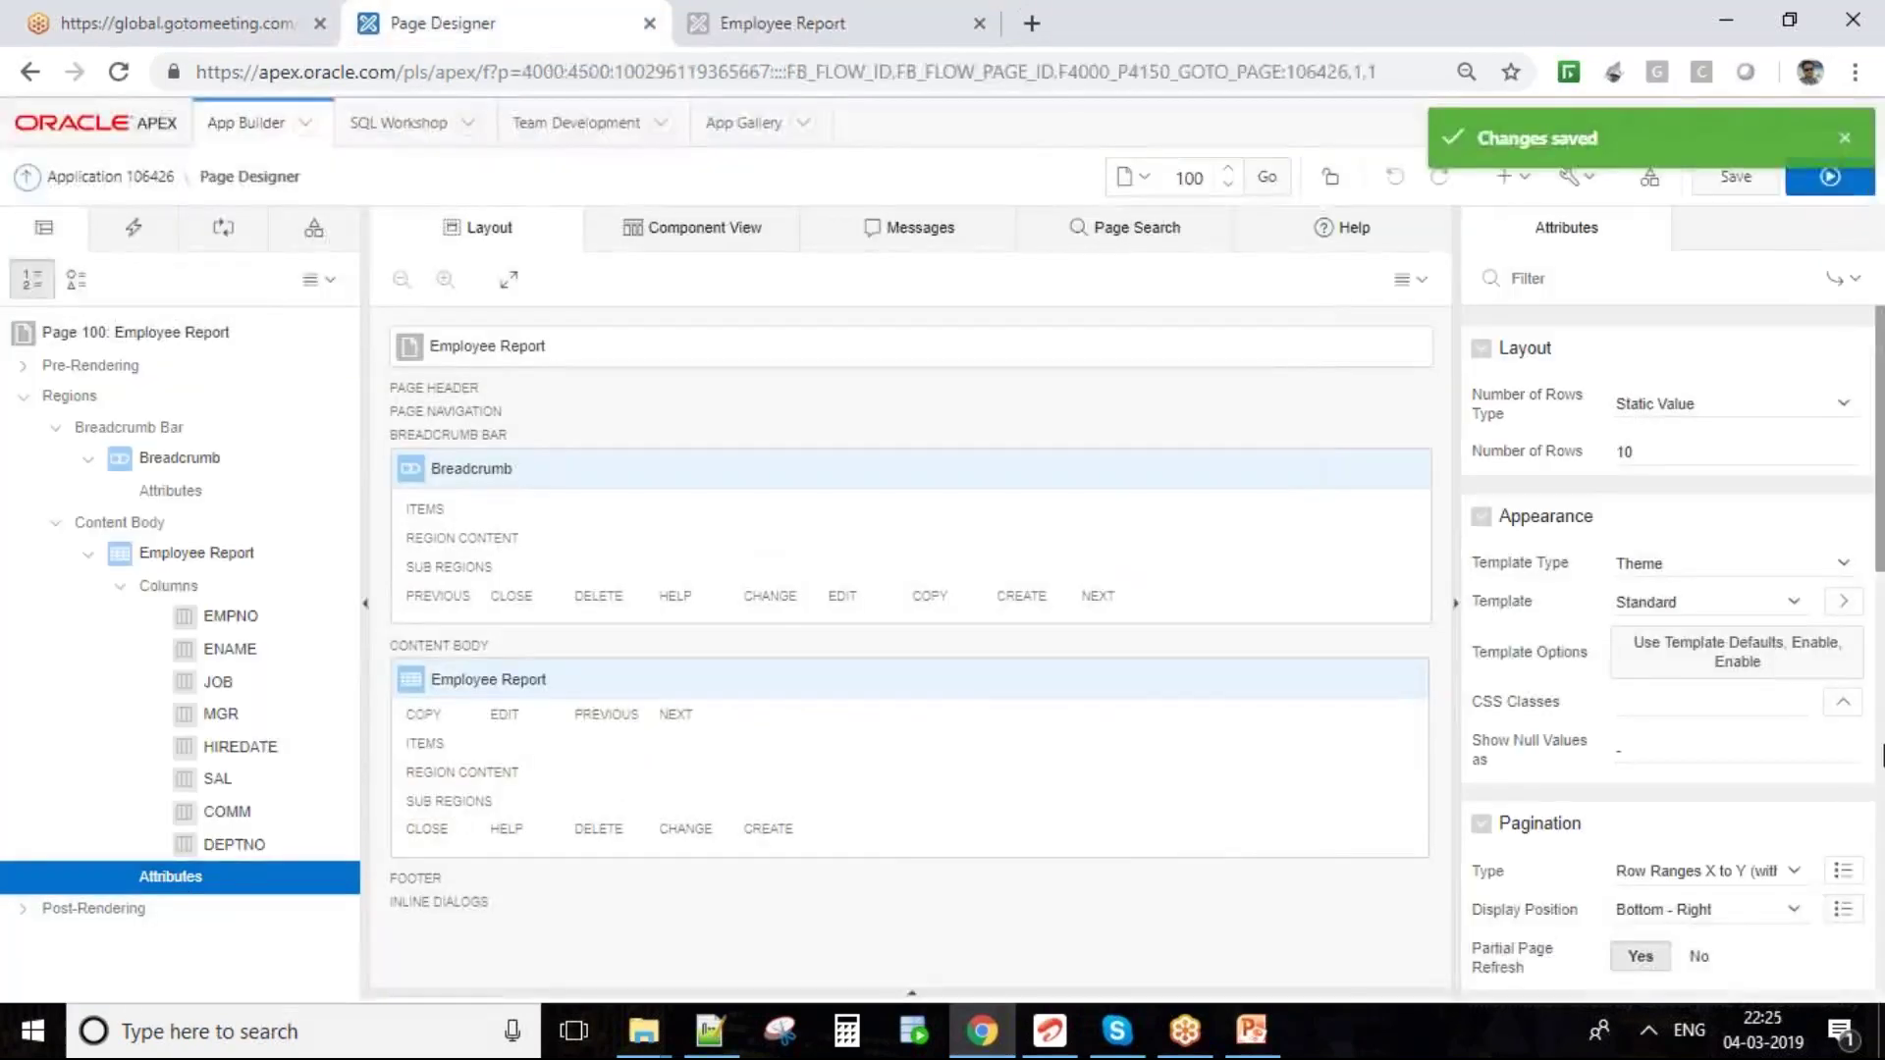
pyautogui.doubleClick(1646, 745)
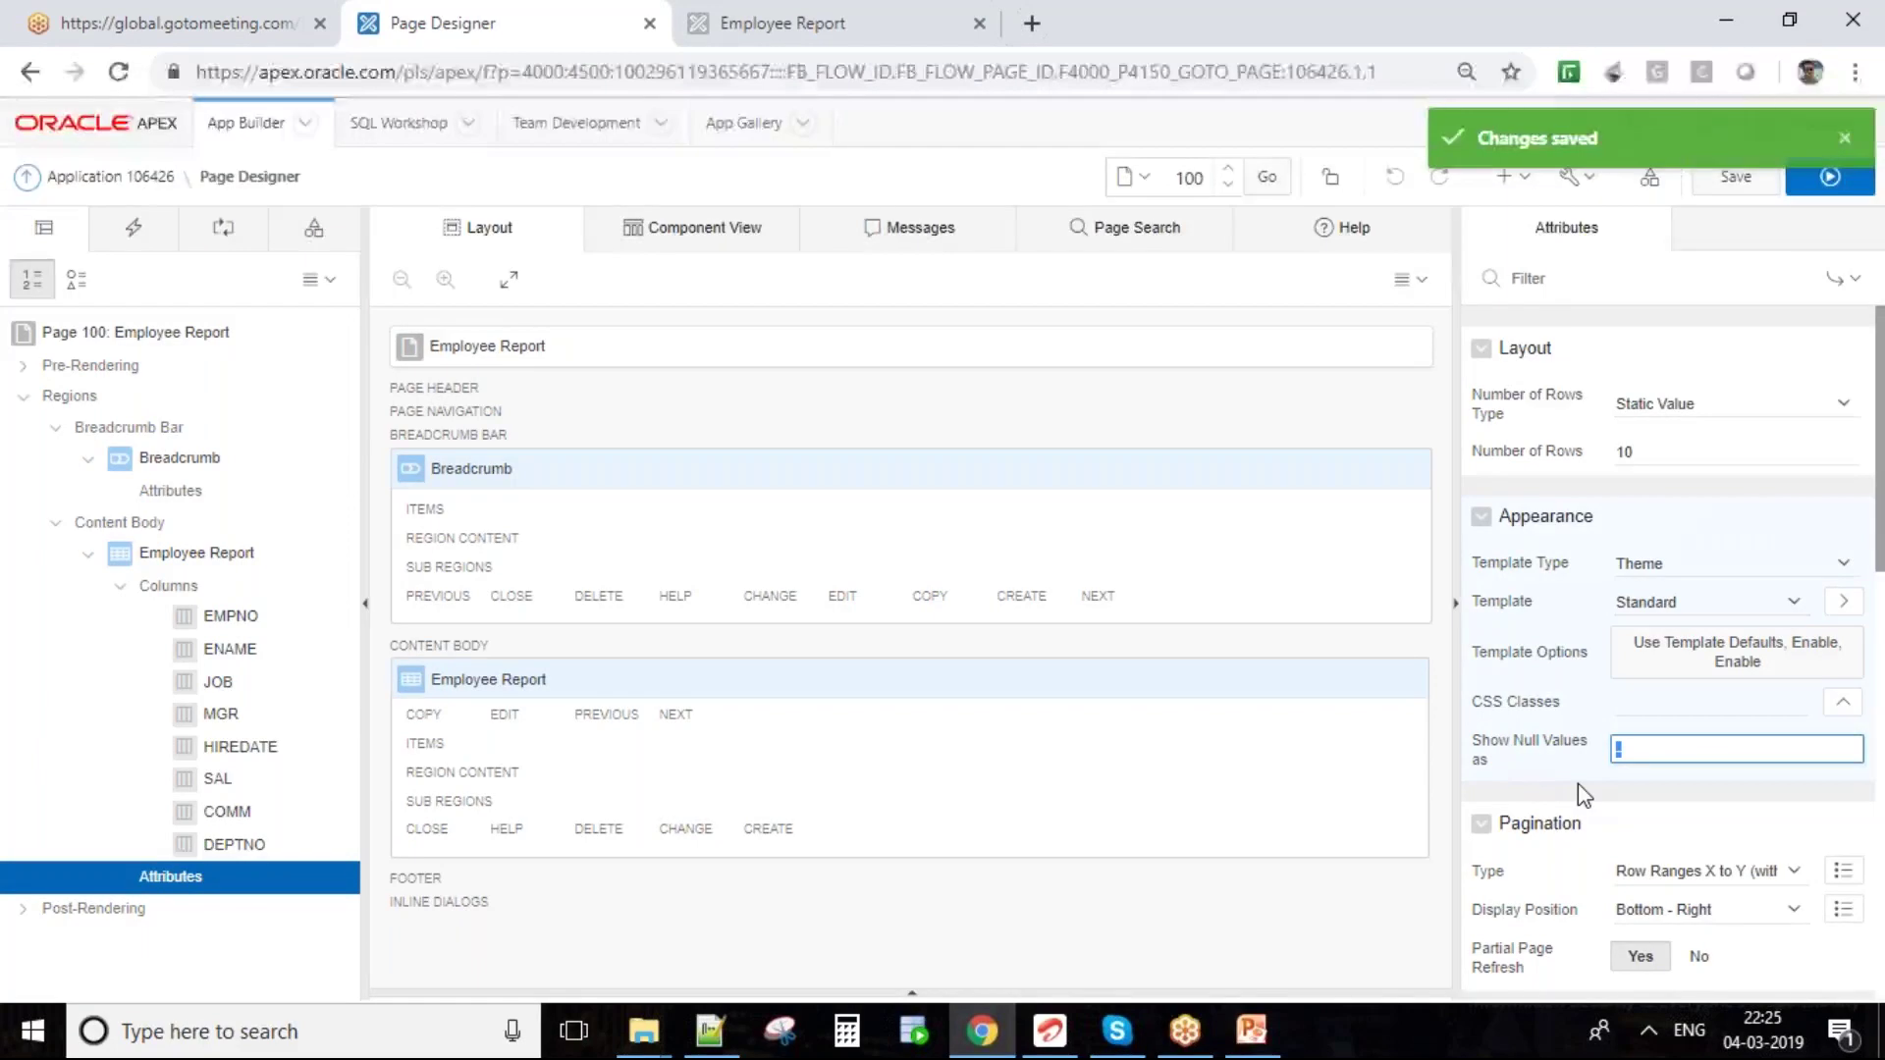
pyautogui.click(256, 550)
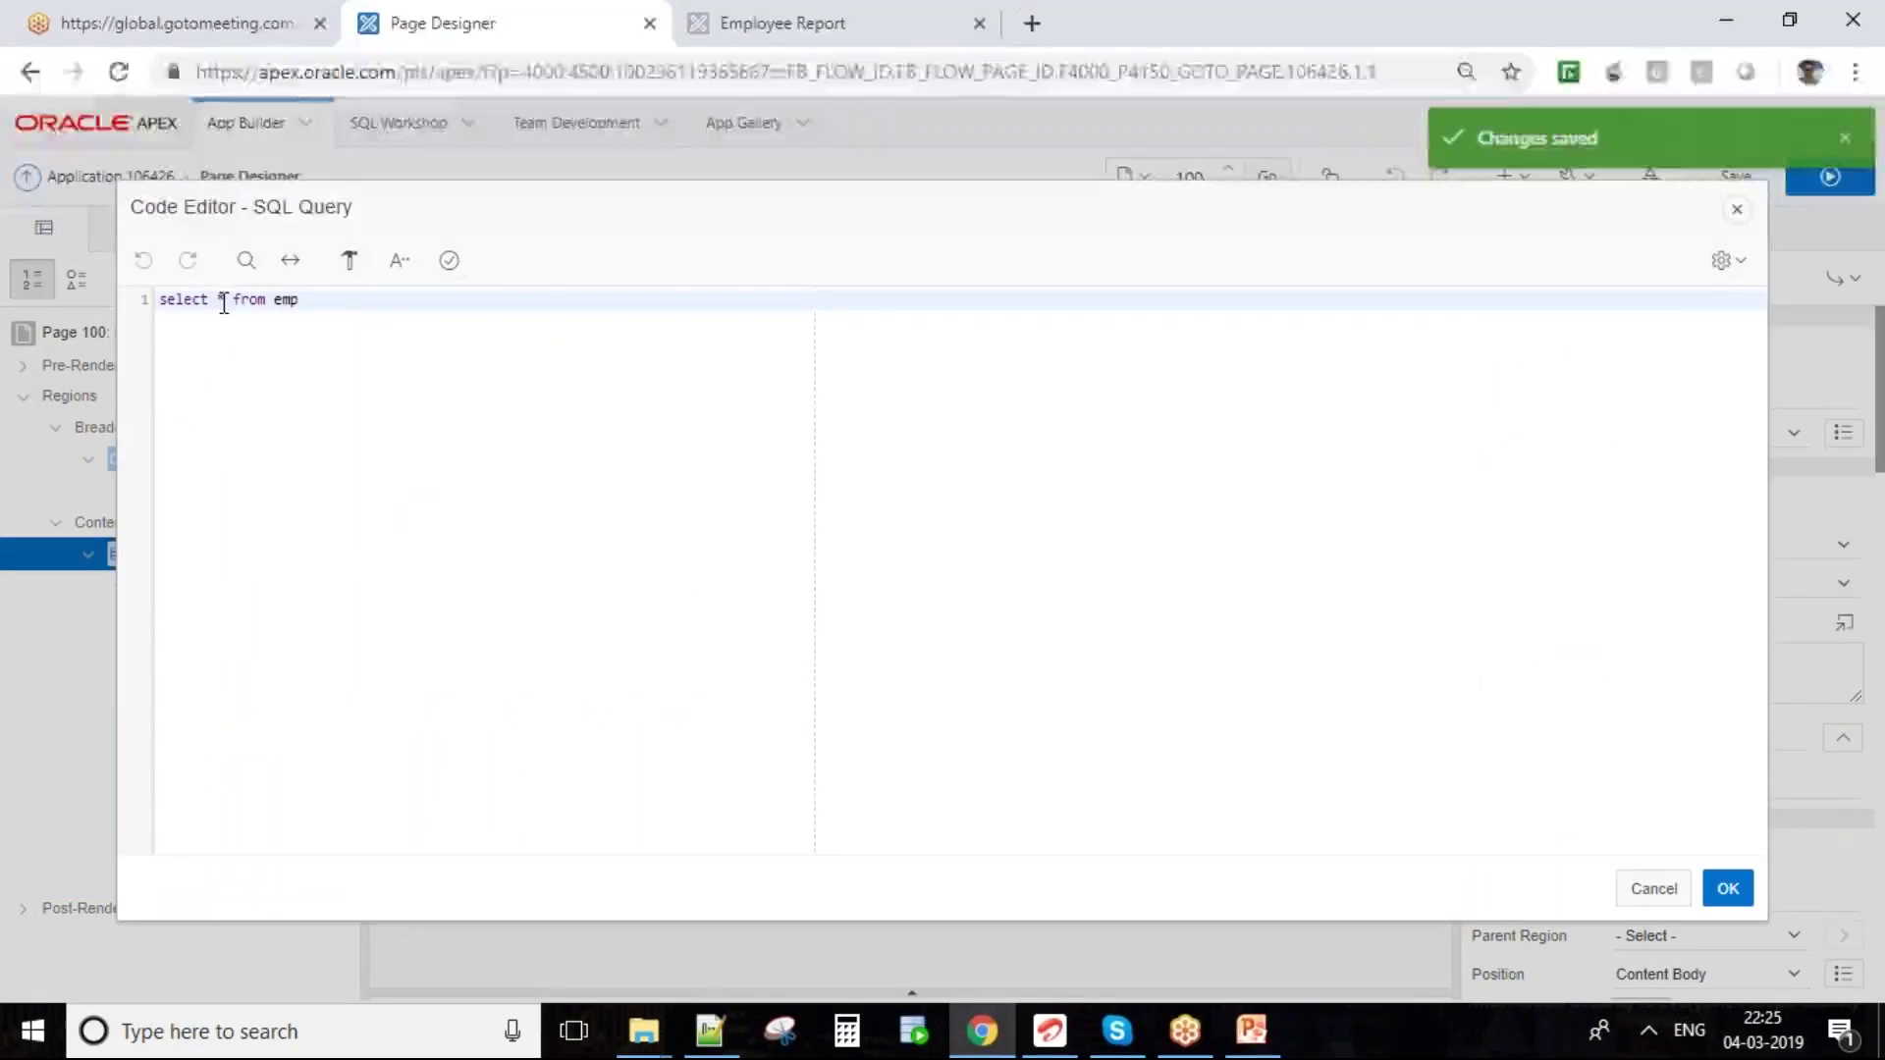
pyautogui.doubleClick(225, 303)
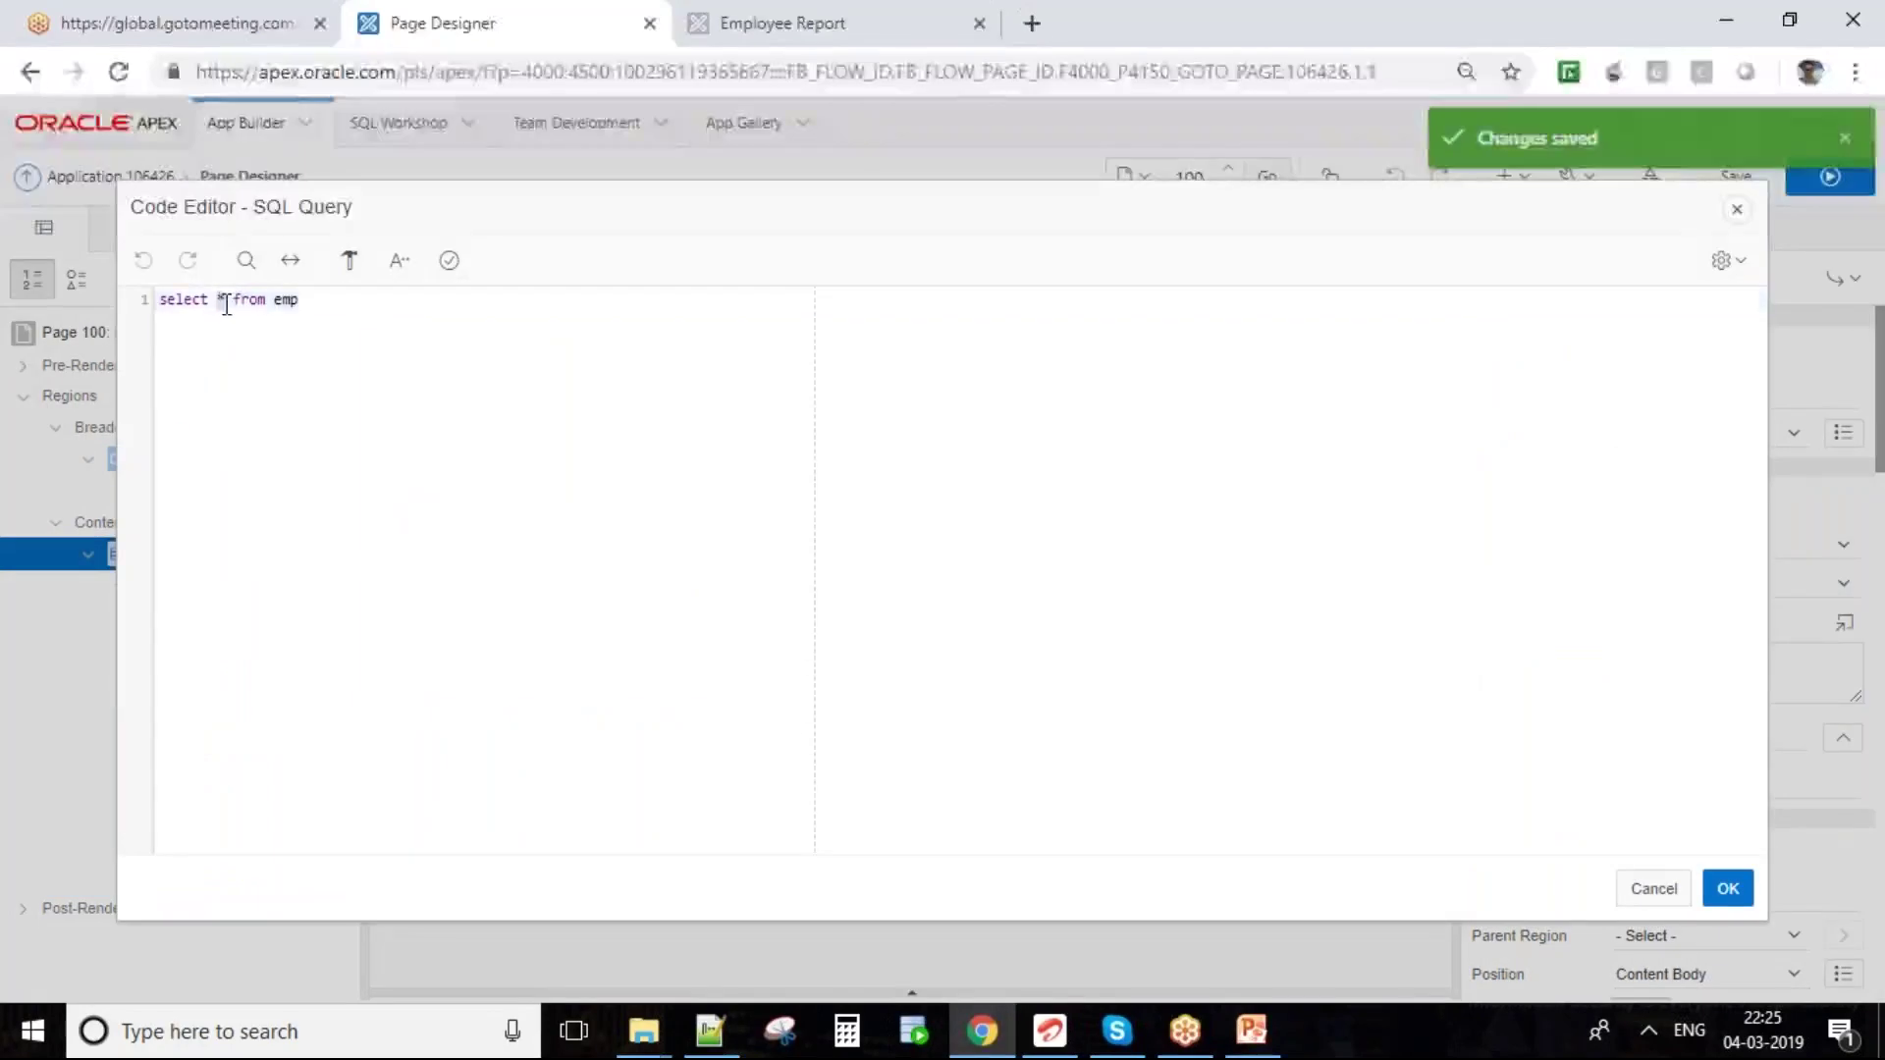
pyautogui.click(812, 14)
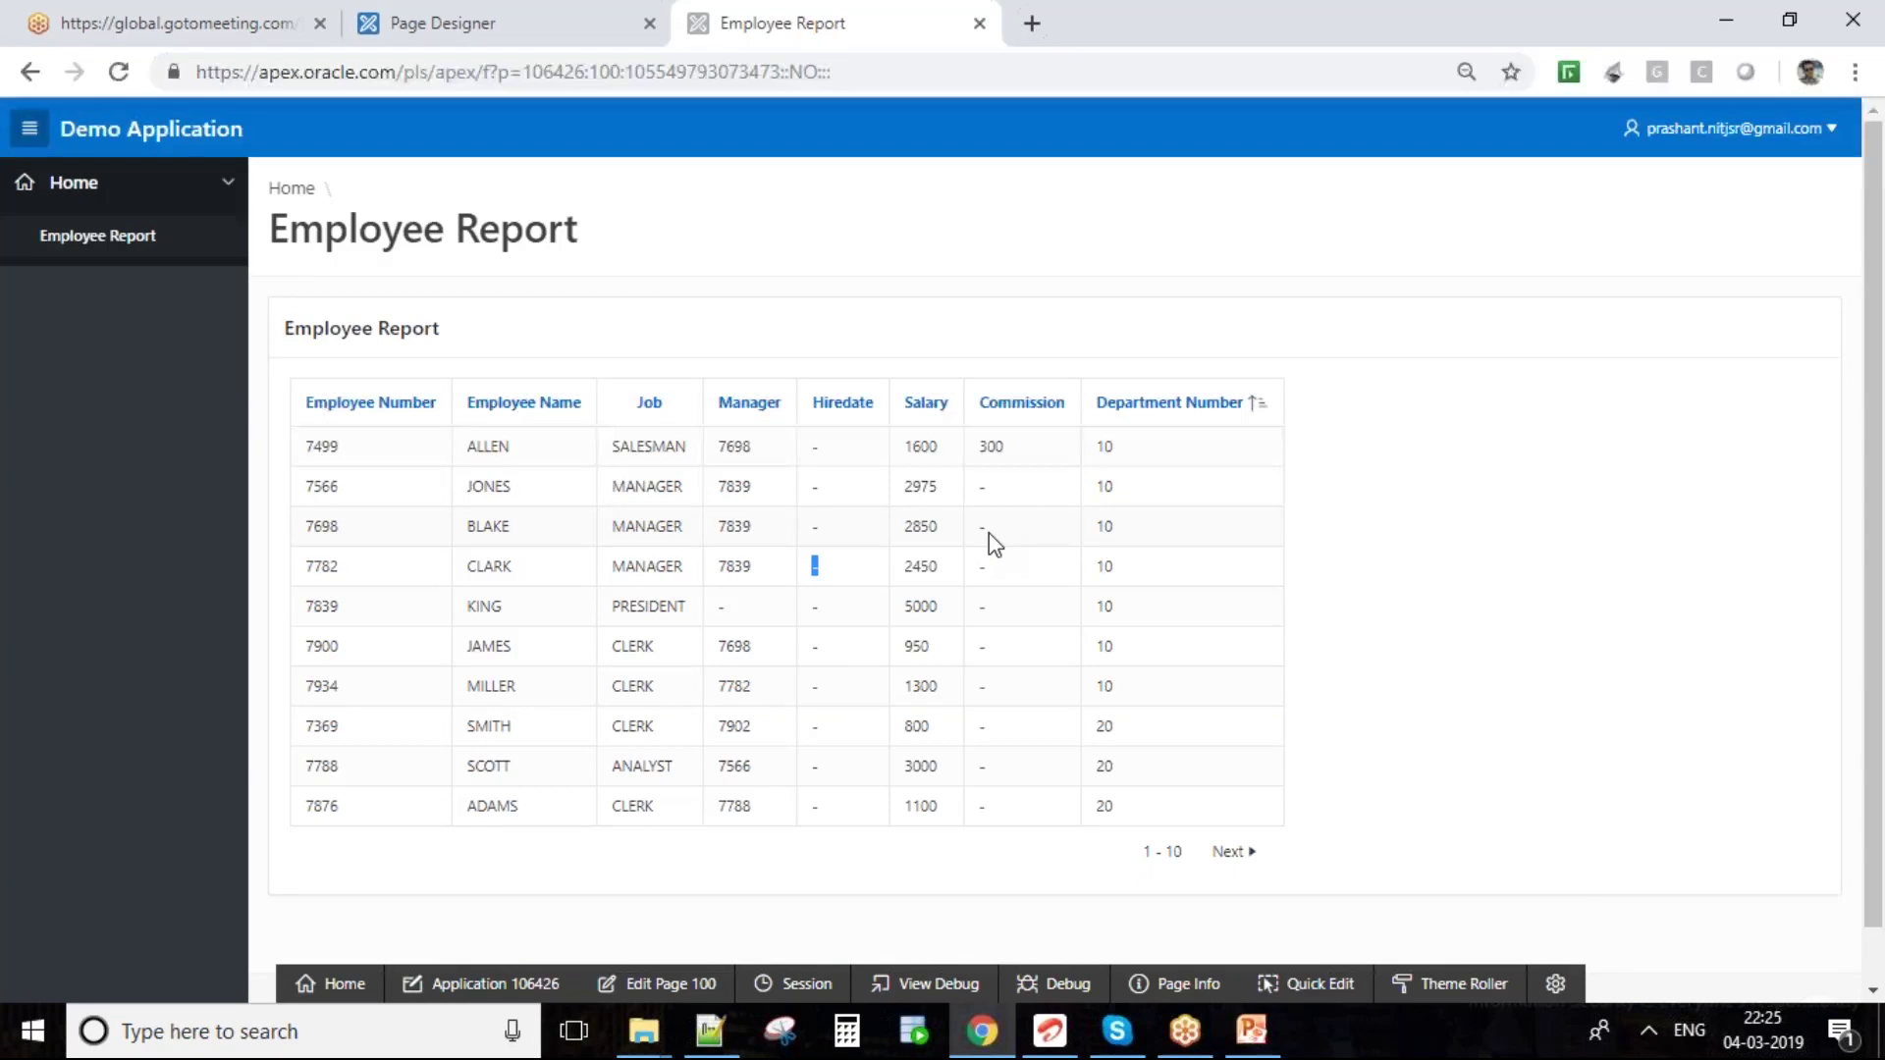
pyautogui.click(373, 15)
pyautogui.click(1659, 888)
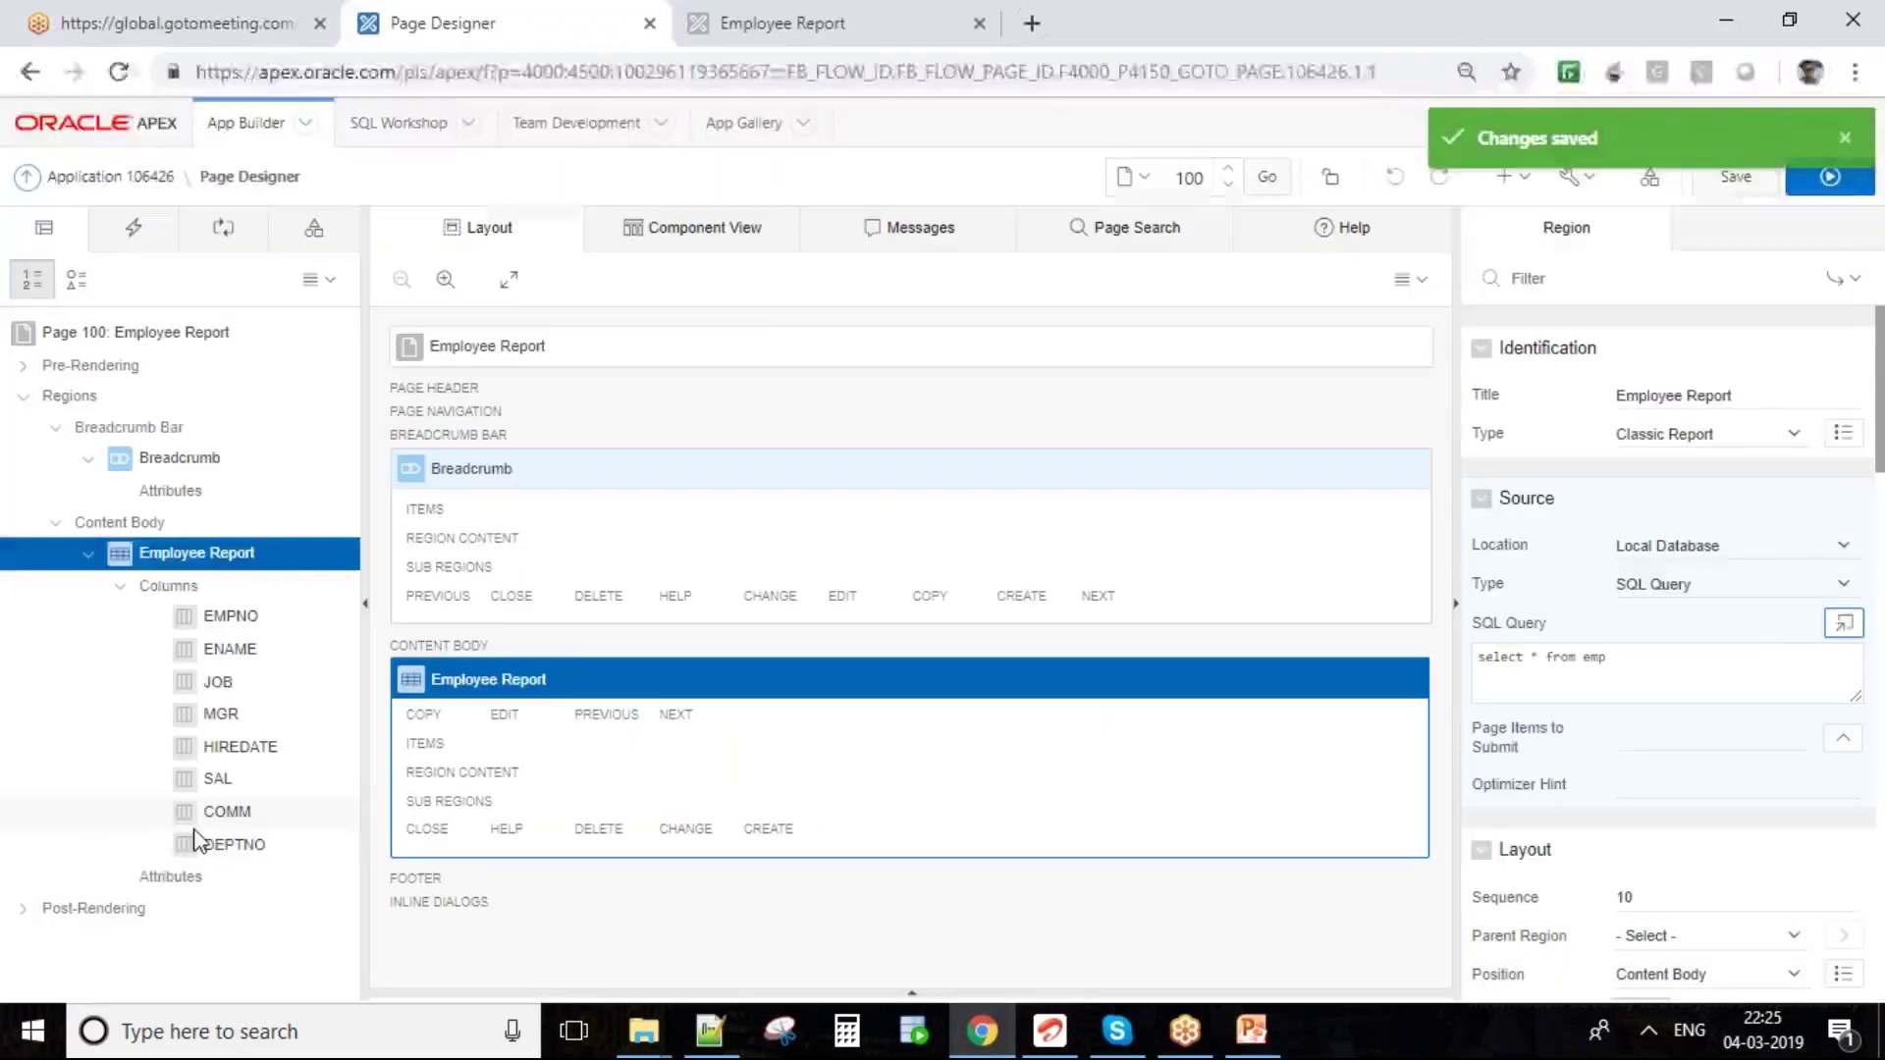
# - Set the Employee Report attributes to show null values as "No Value" and save the page
pyautogui.click(201, 843)
pyautogui.click(196, 883)
pyautogui.click(1648, 741)
pyautogui.write('No Vaolue')
pyautogui.press('BackSpace')
pyautogui.press('BackSpace')
pyautogui.press('BackSpace')
pyautogui.press('BackSpace')
pyautogui.write('ue')
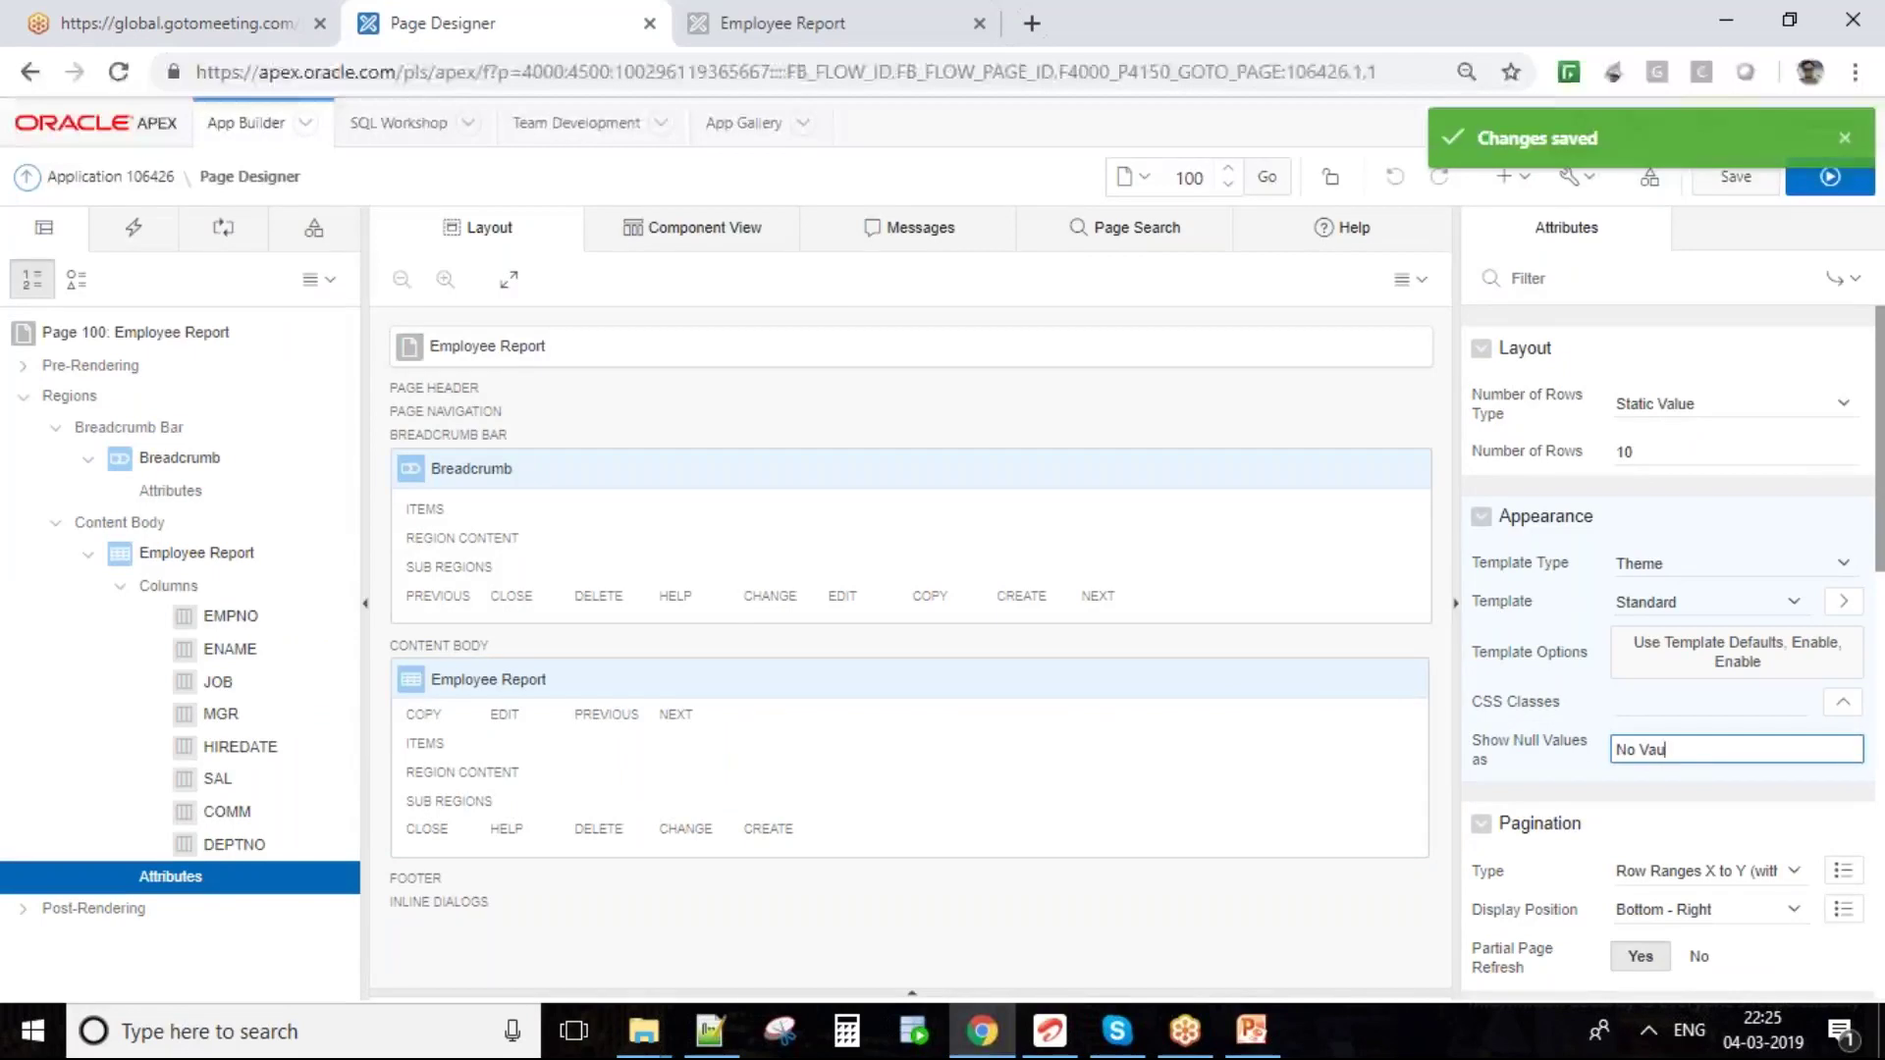
pyautogui.click(1734, 179)
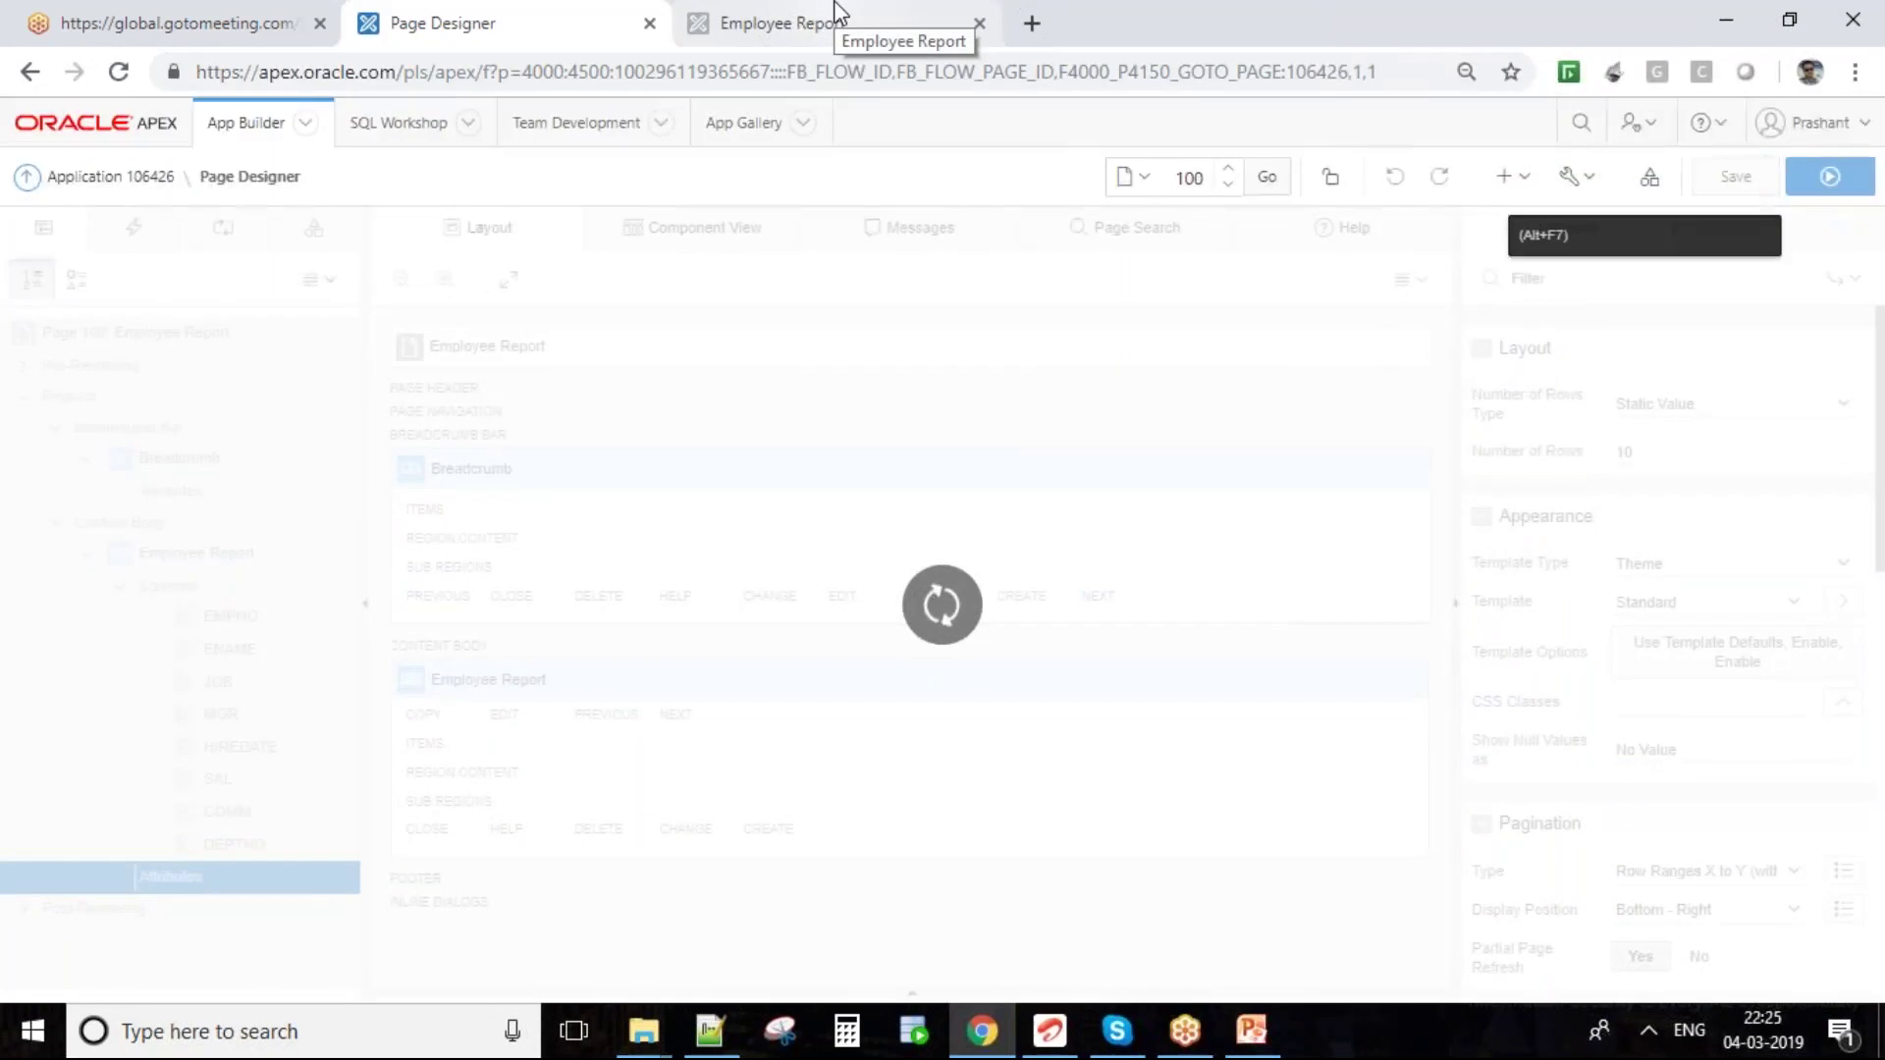
# - Reload Employee Report in the running application and examine the null entries in the Hiredate, Manager, and Commission columns
pyautogui.click(834, 5)
pyautogui.click(92, 252)
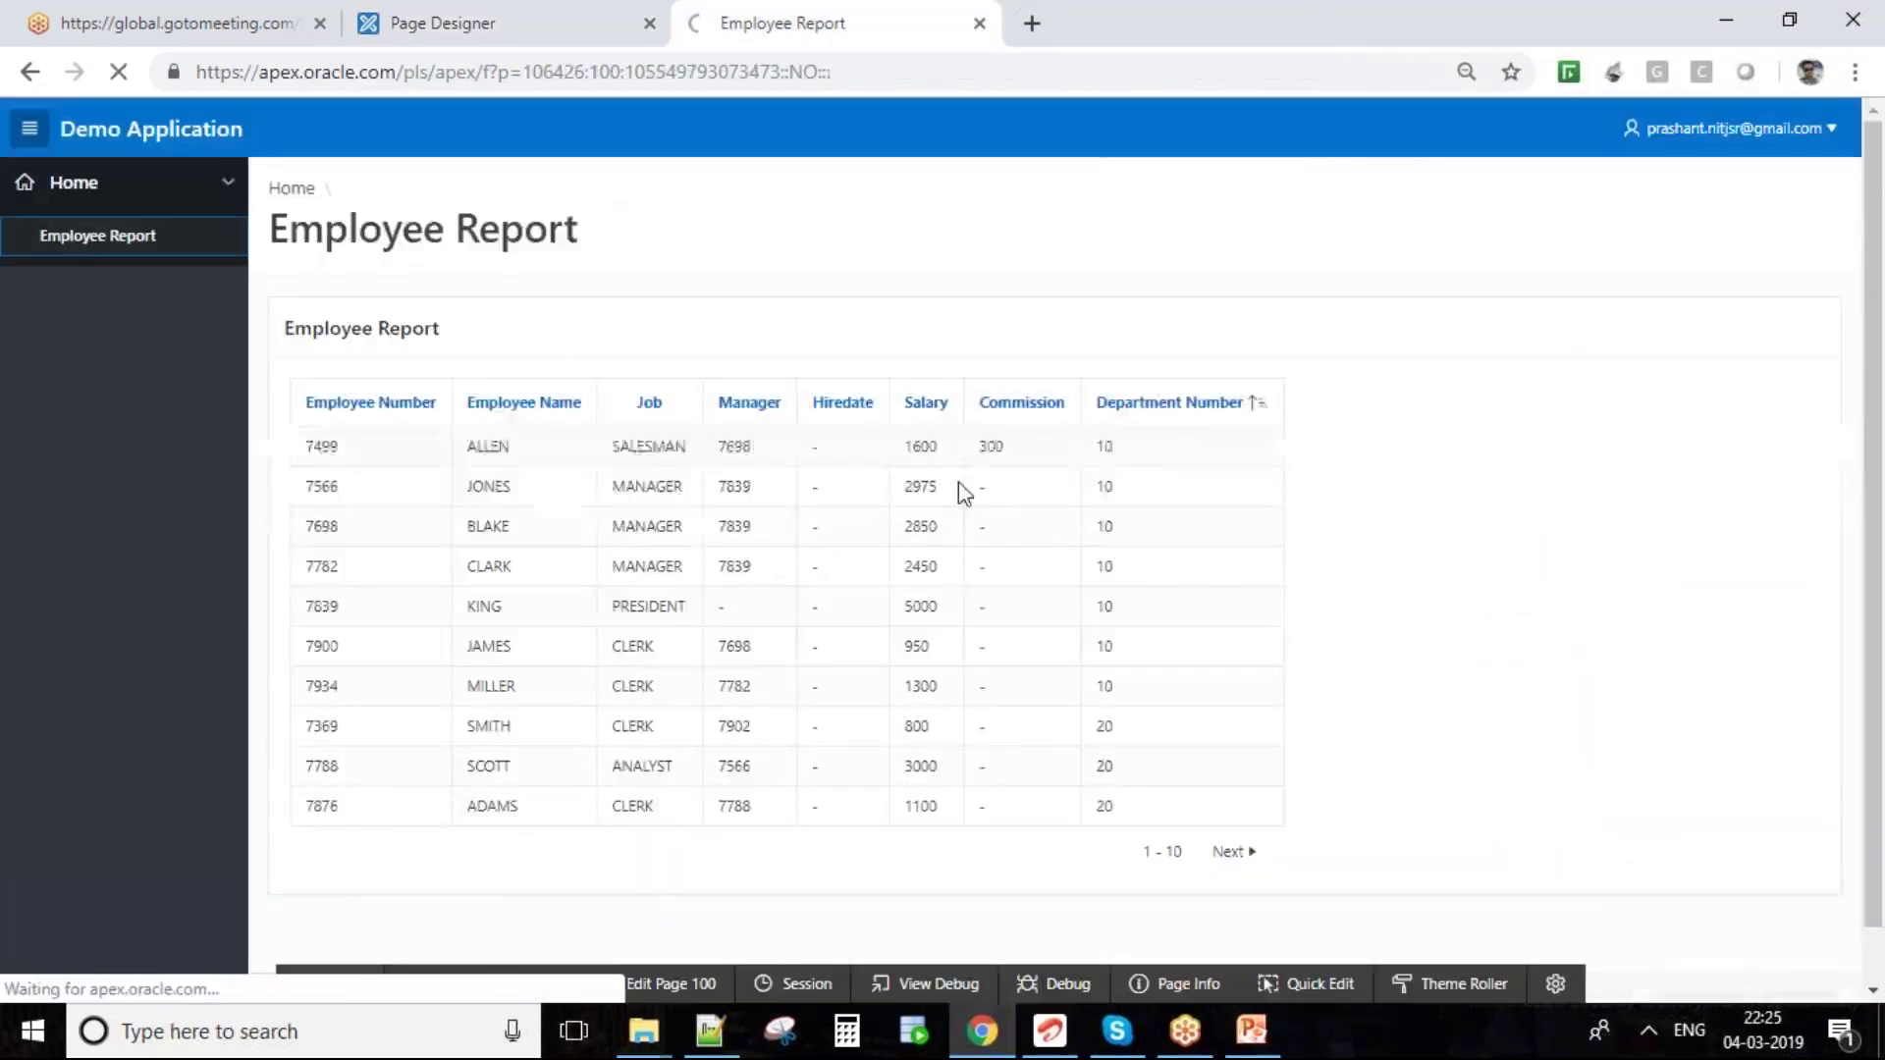
pyautogui.moveTo(844, 486); pyautogui.dragTo(847, 776)
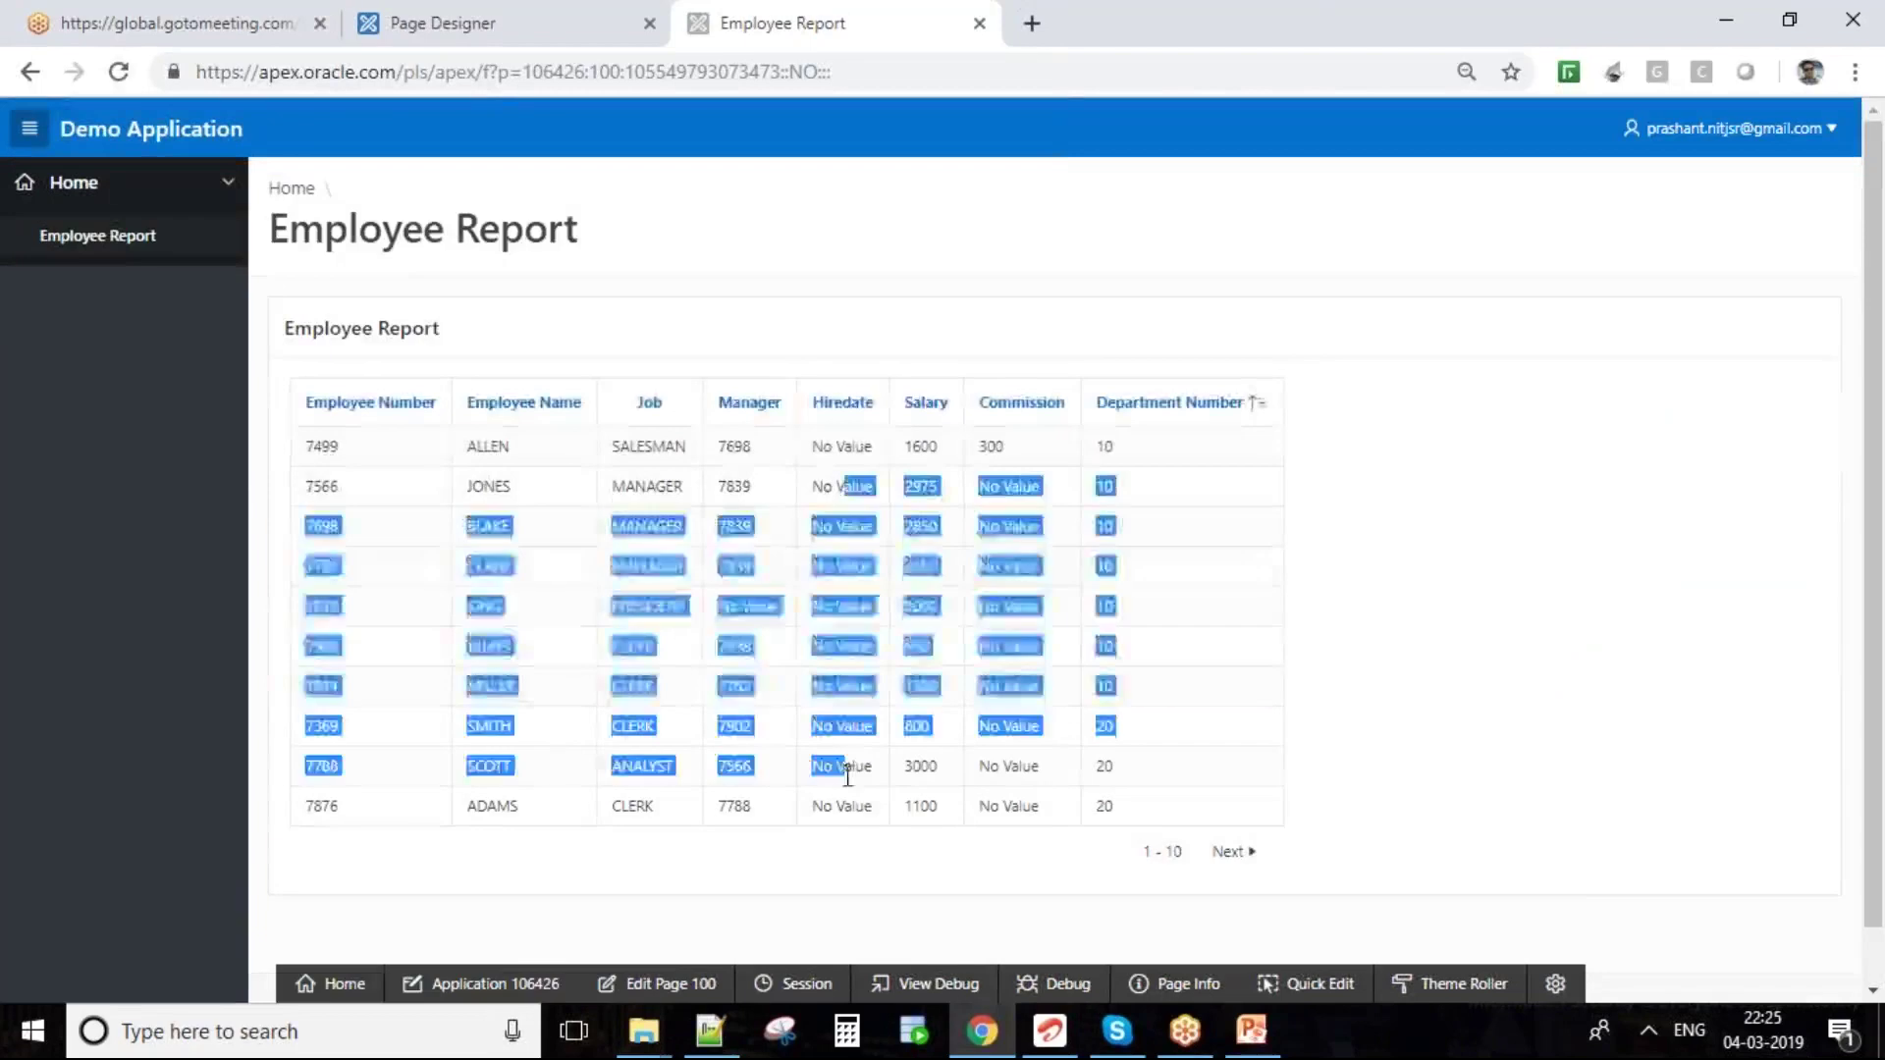
pyautogui.moveTo(717, 605); pyautogui.dragTo(773, 606)
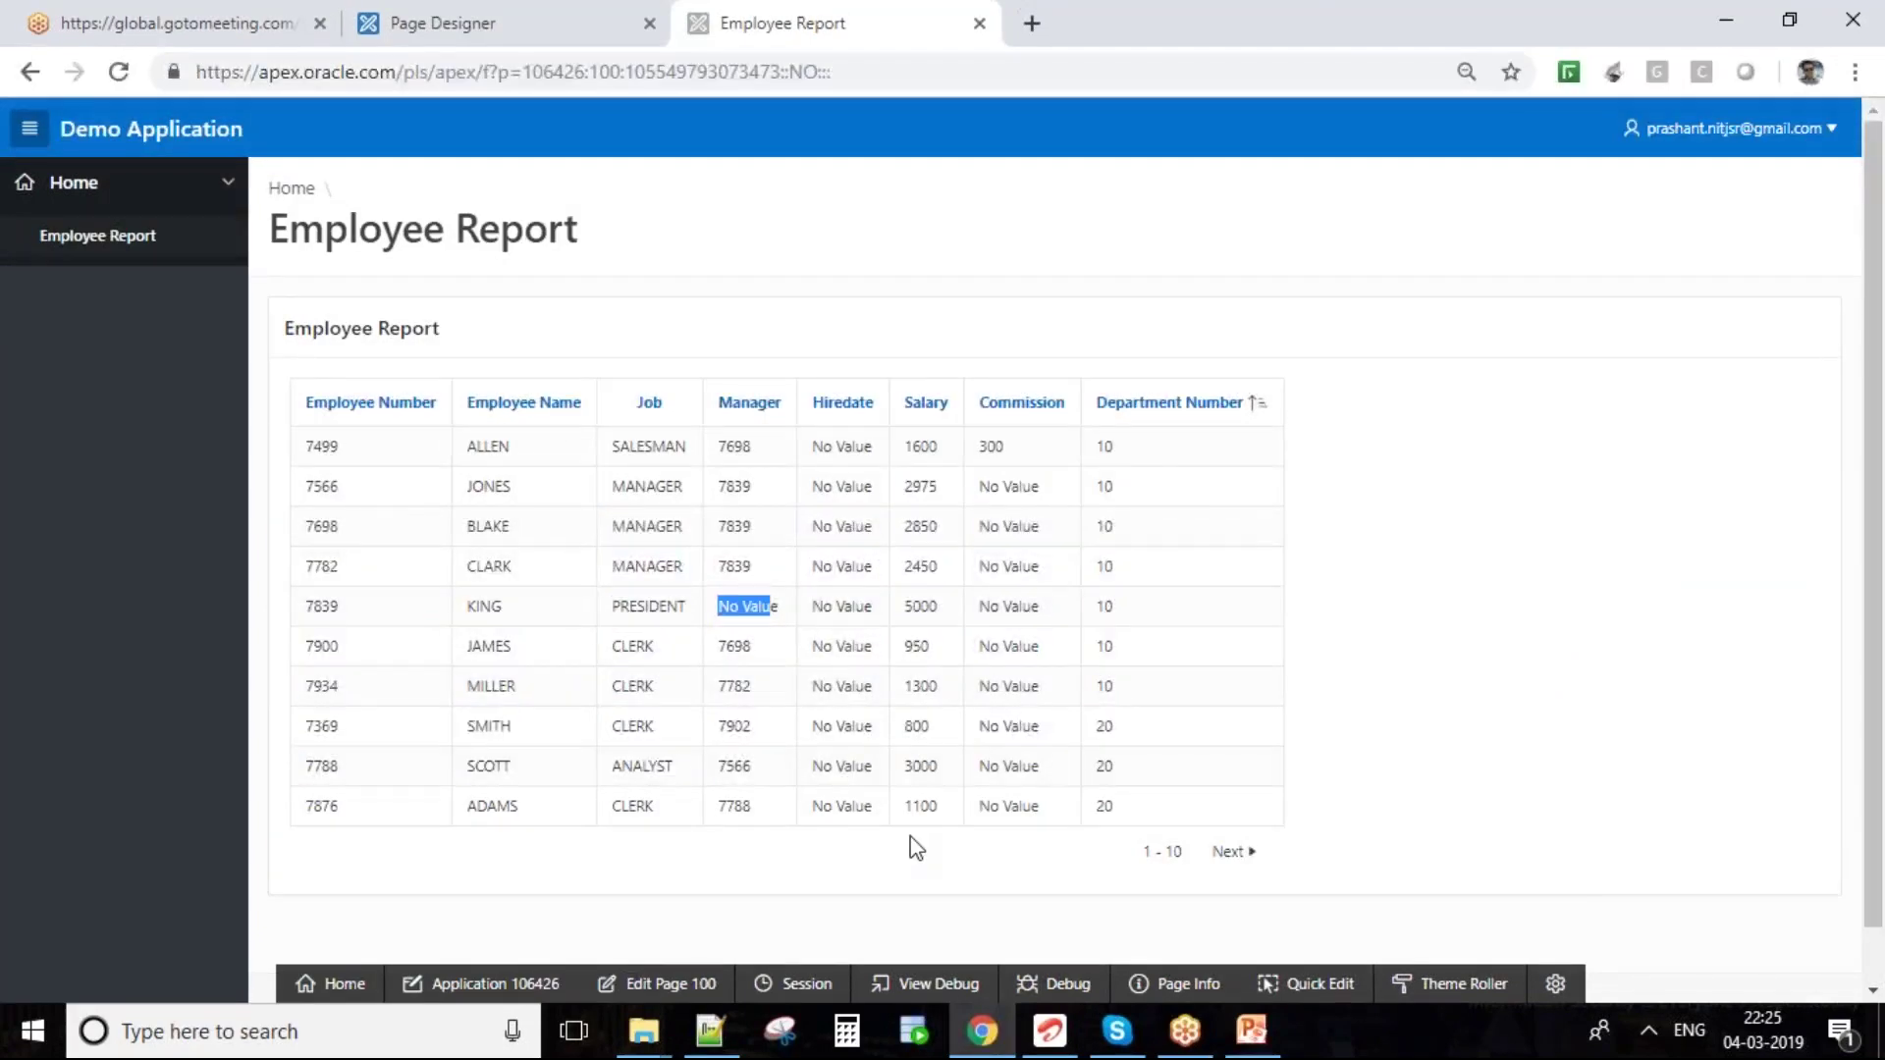
pyautogui.moveTo(1080, 398); pyautogui.dragTo(1051, 664)
pyautogui.click(1051, 638)
# - Review the Employee Report region's SQL query and its Show Null Values as attribute in Page Designer
pyautogui.click(557, 8)
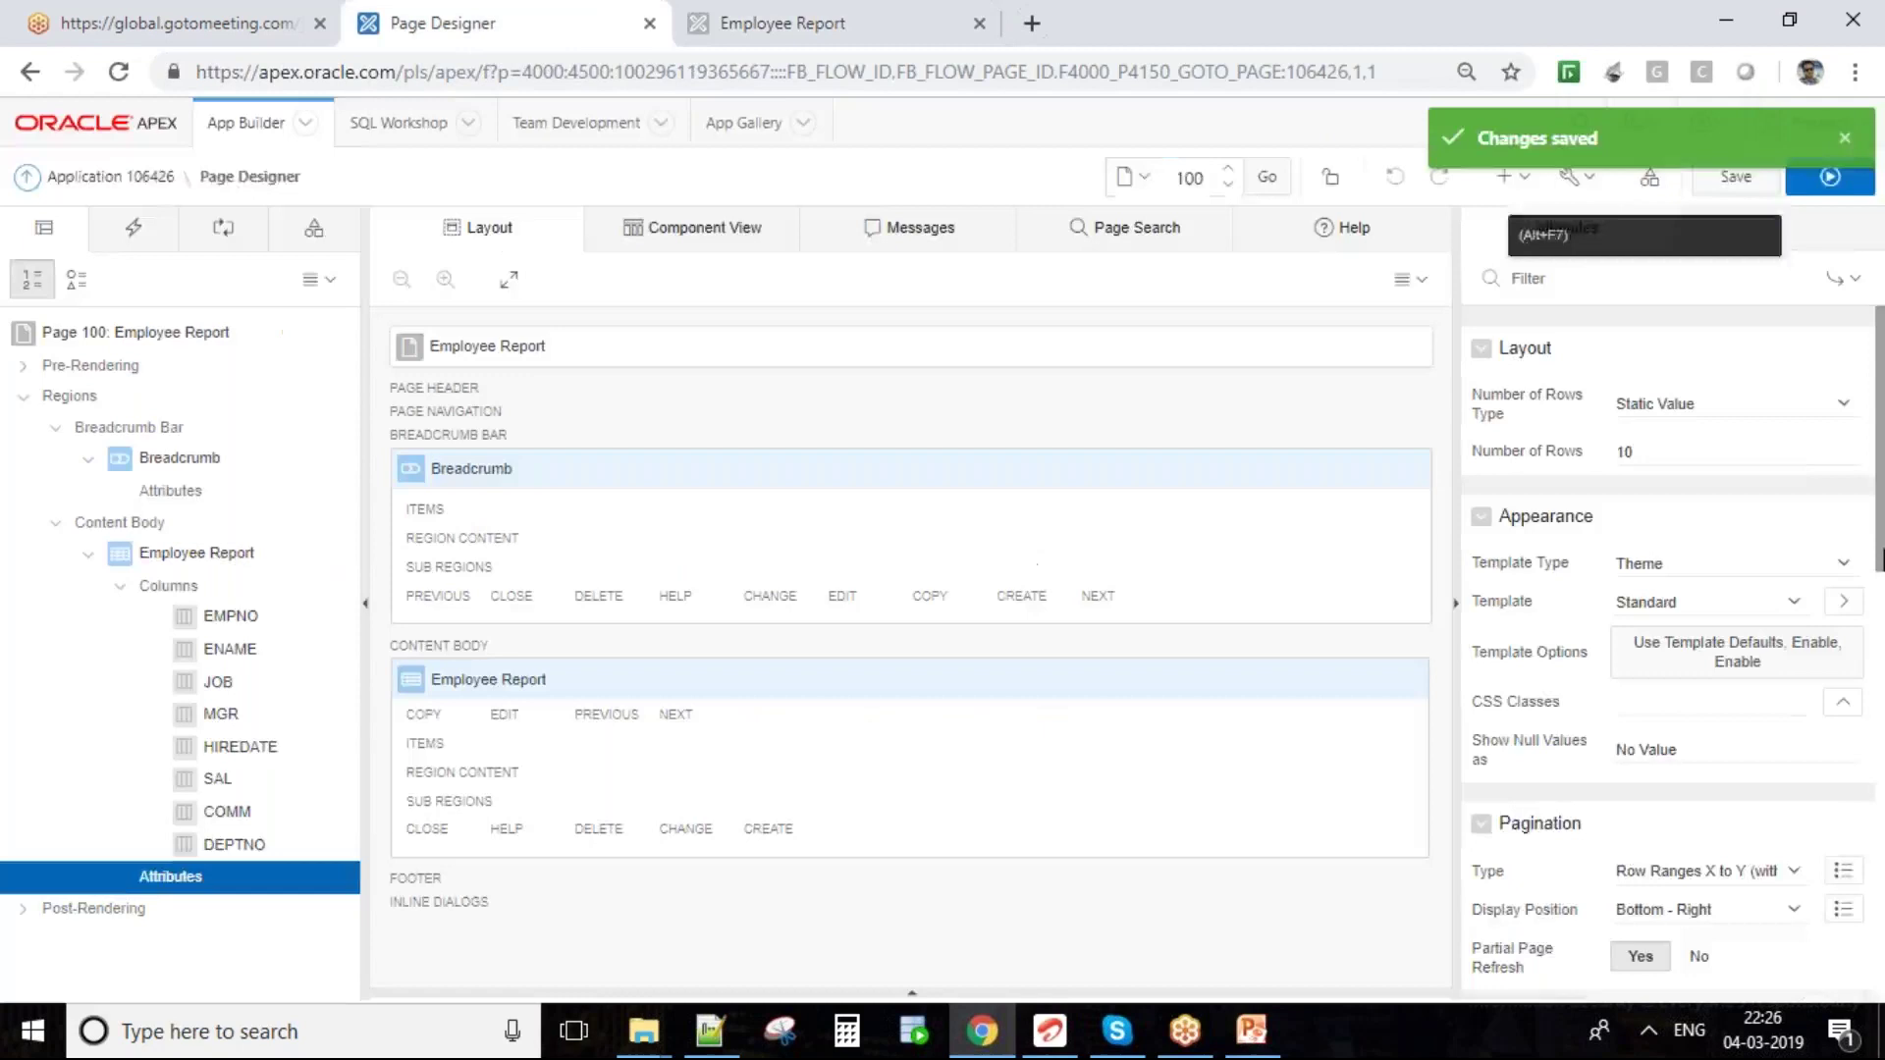
pyautogui.click(234, 555)
pyautogui.doubleClick(1534, 656)
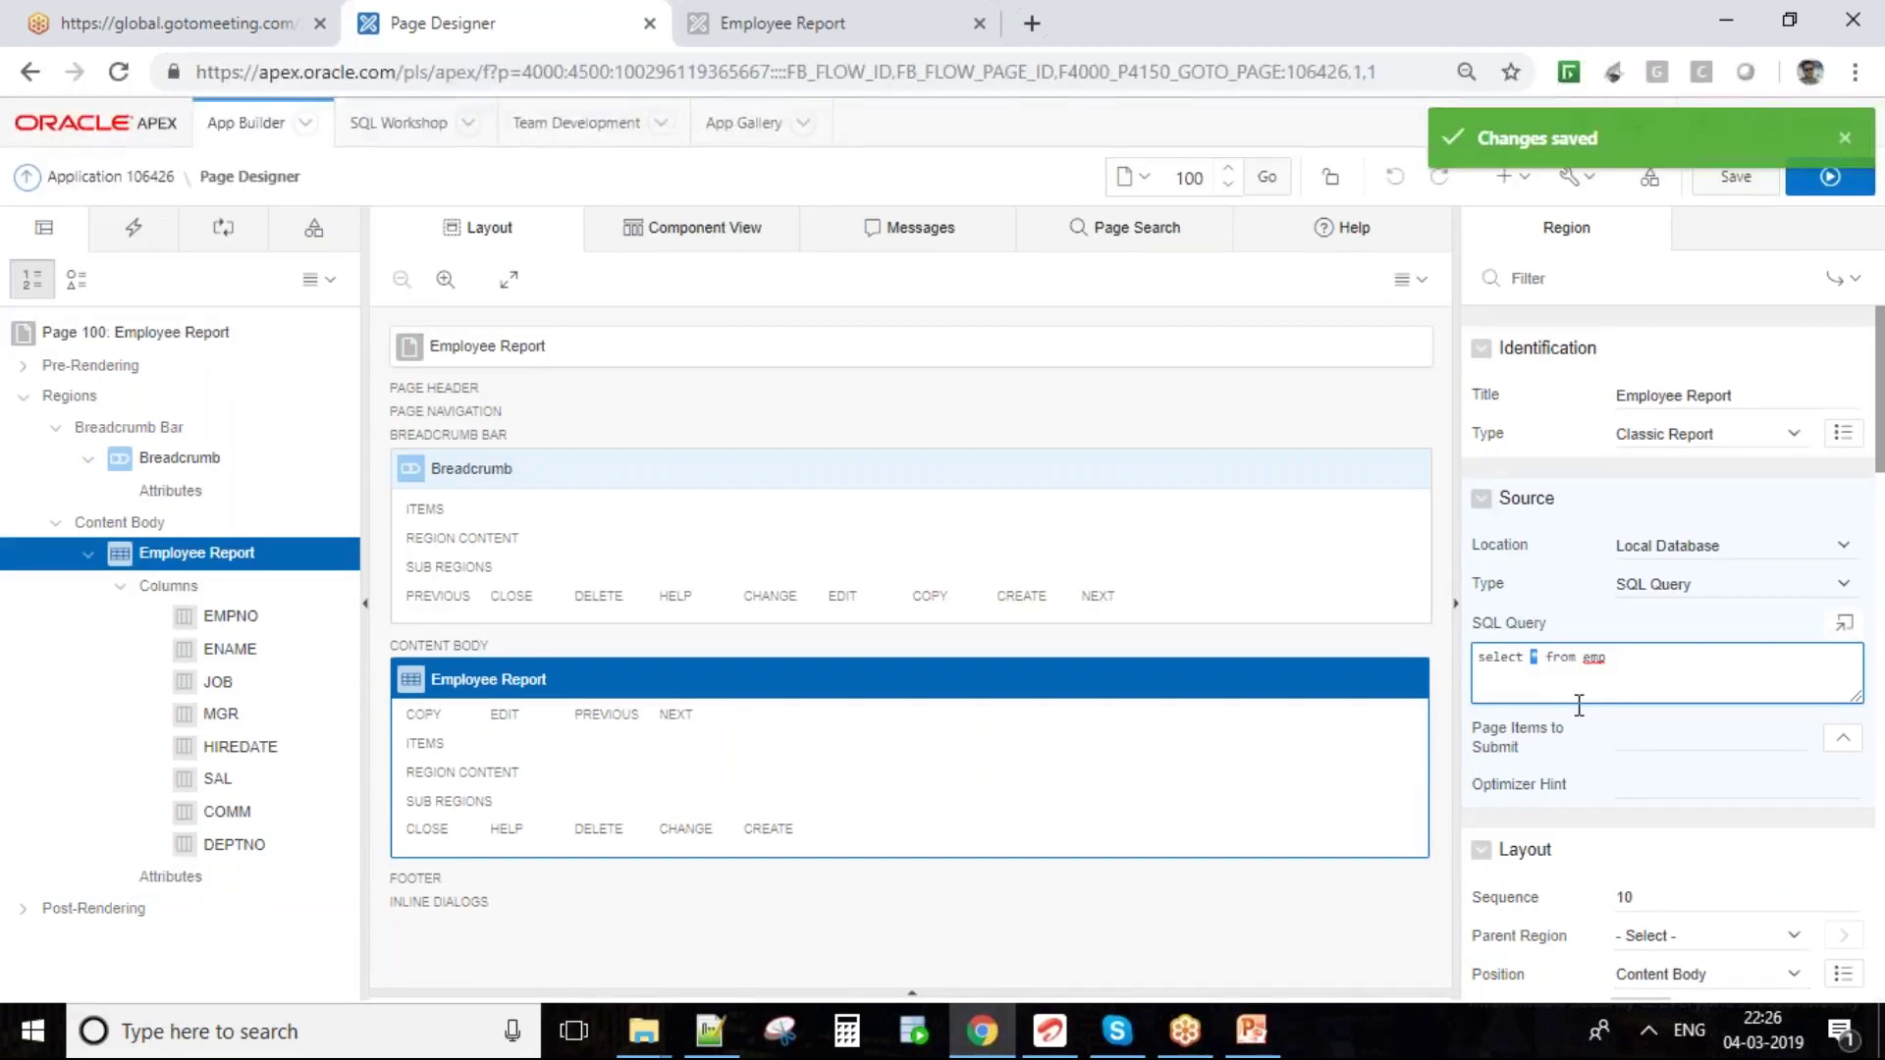
pyautogui.moveTo(1630, 667); pyautogui.dragTo(1414, 724)
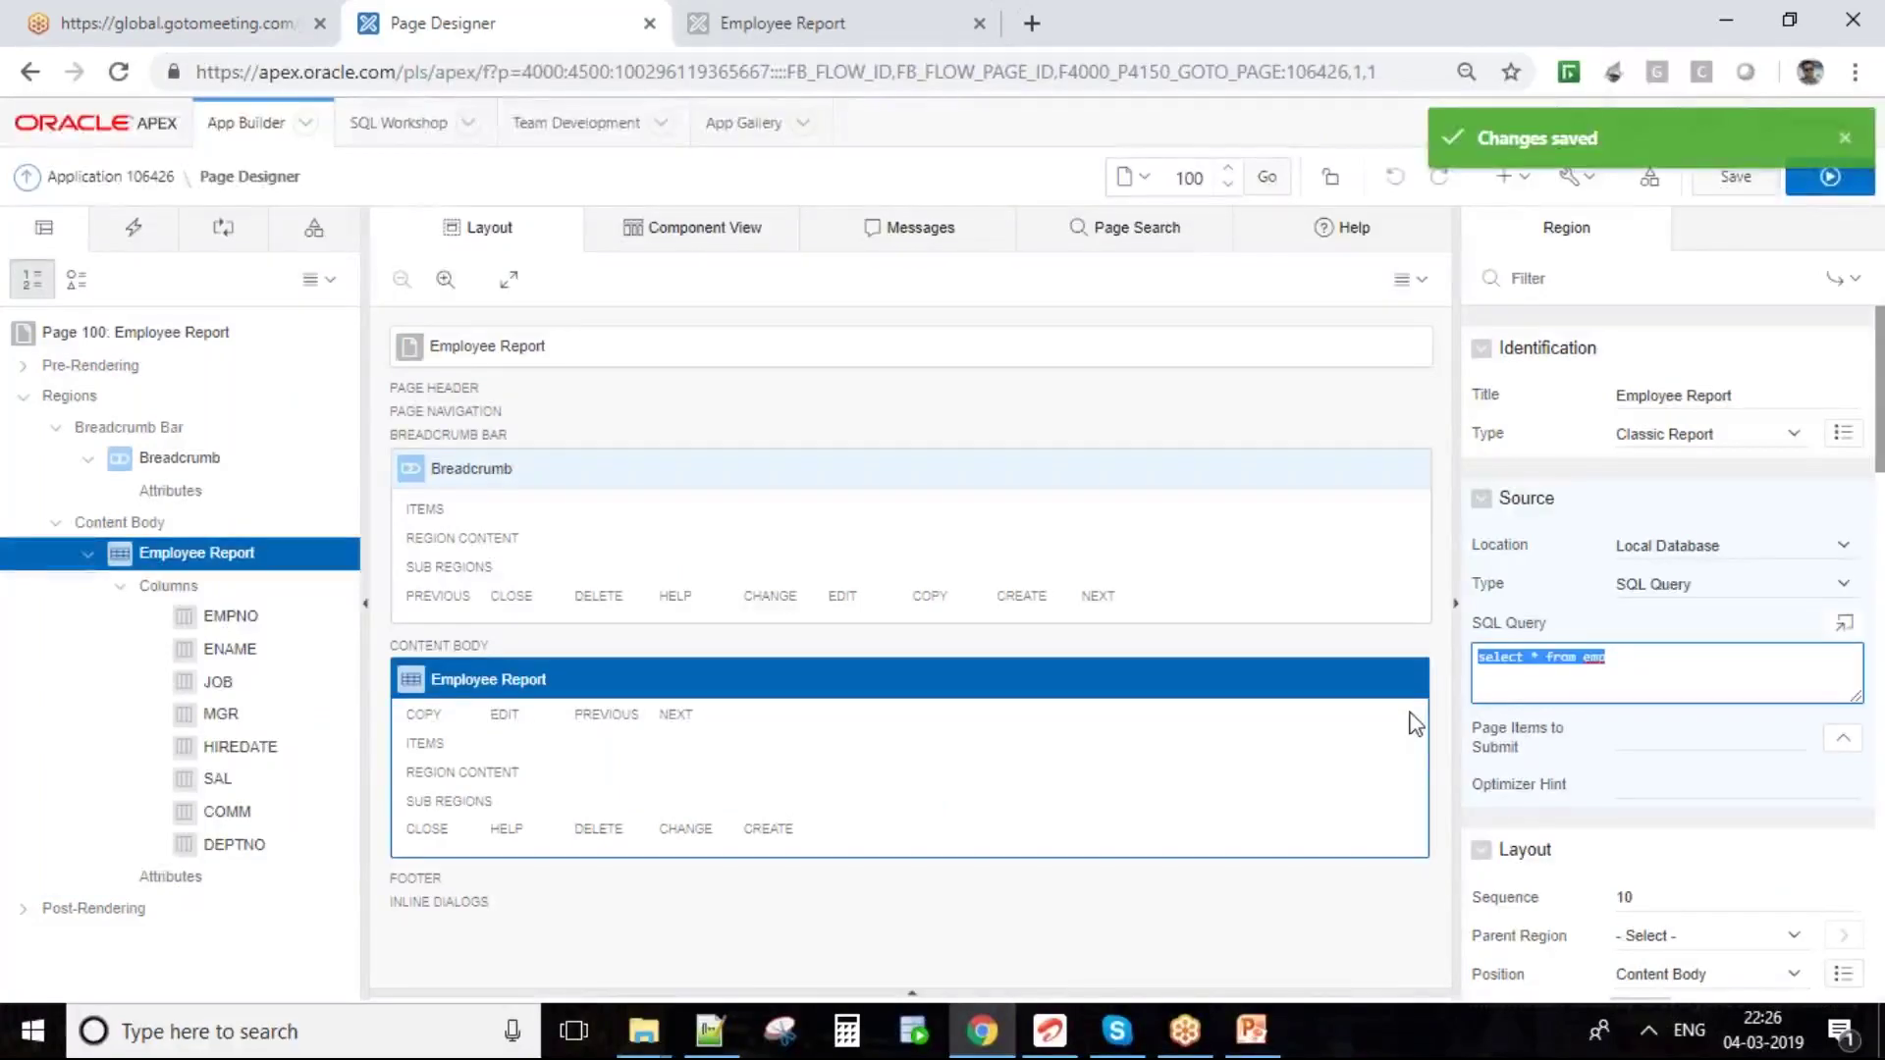
pyautogui.click(247, 872)
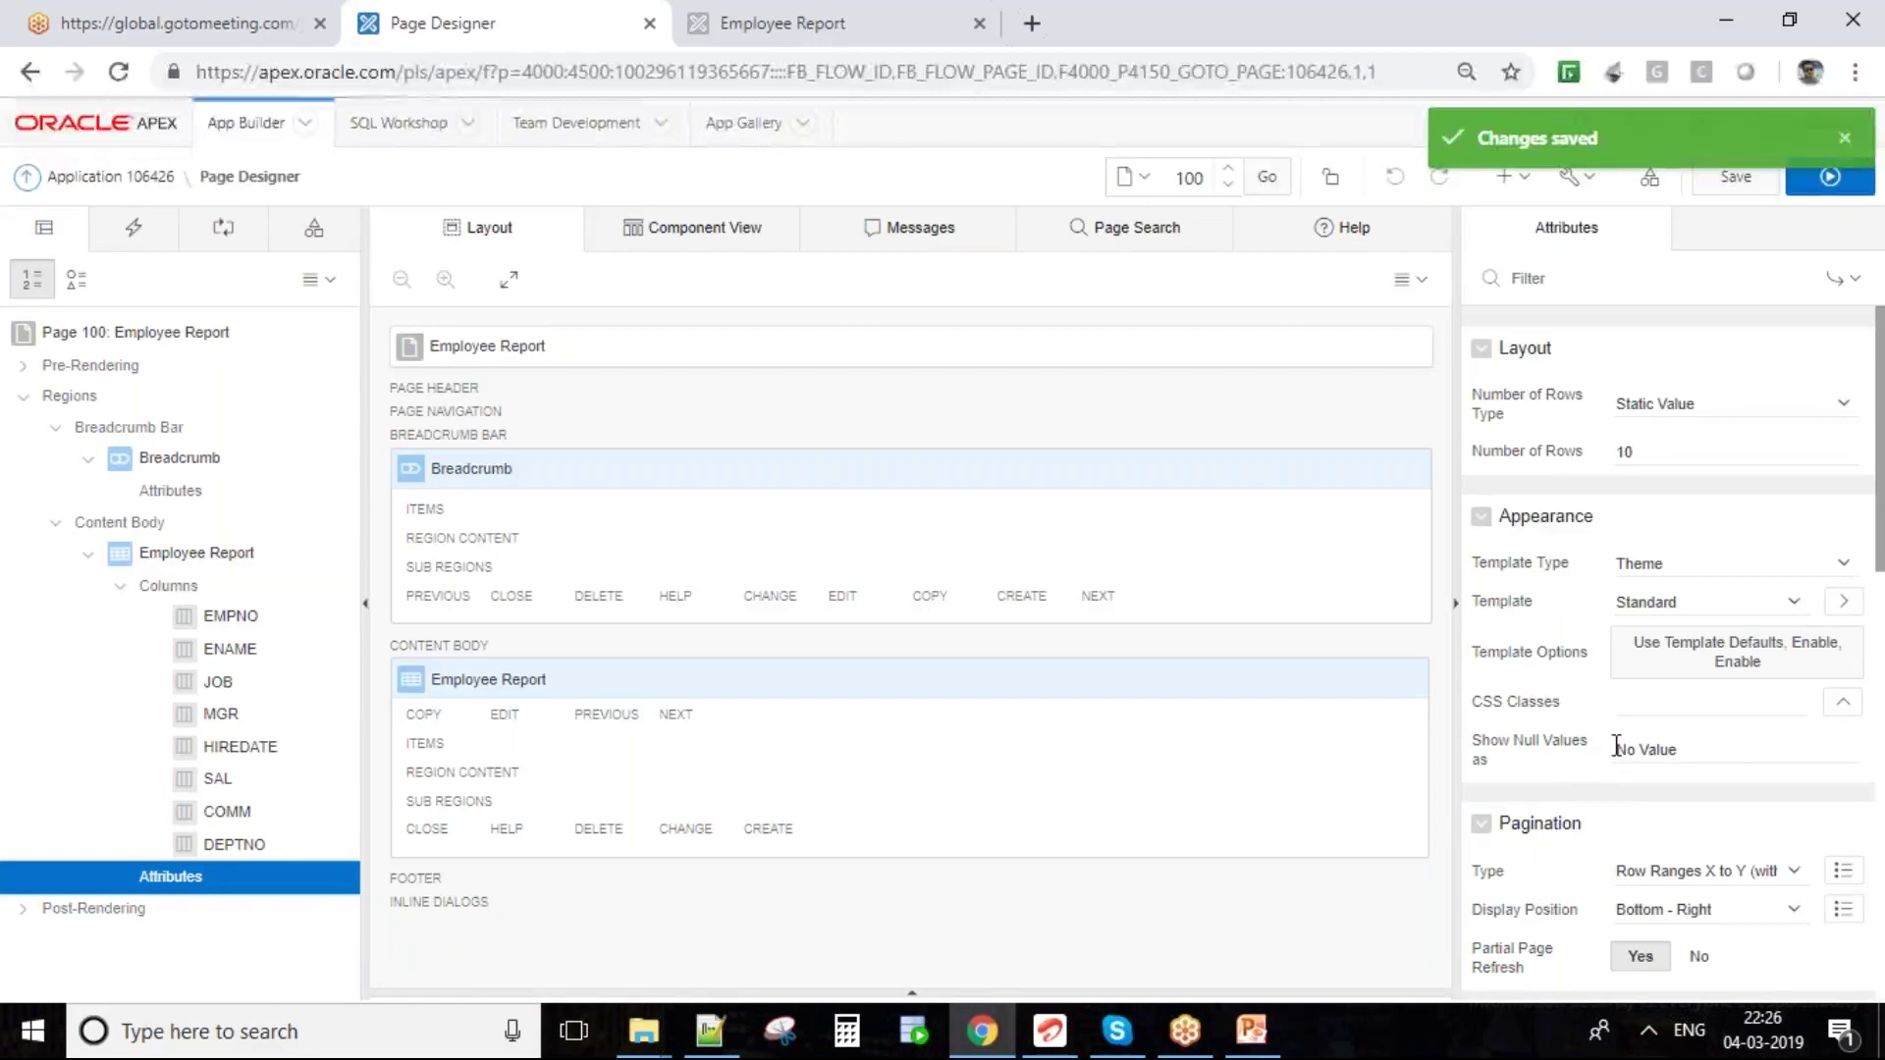
pyautogui.moveTo(1724, 749); pyautogui.dragTo(1631, 736)
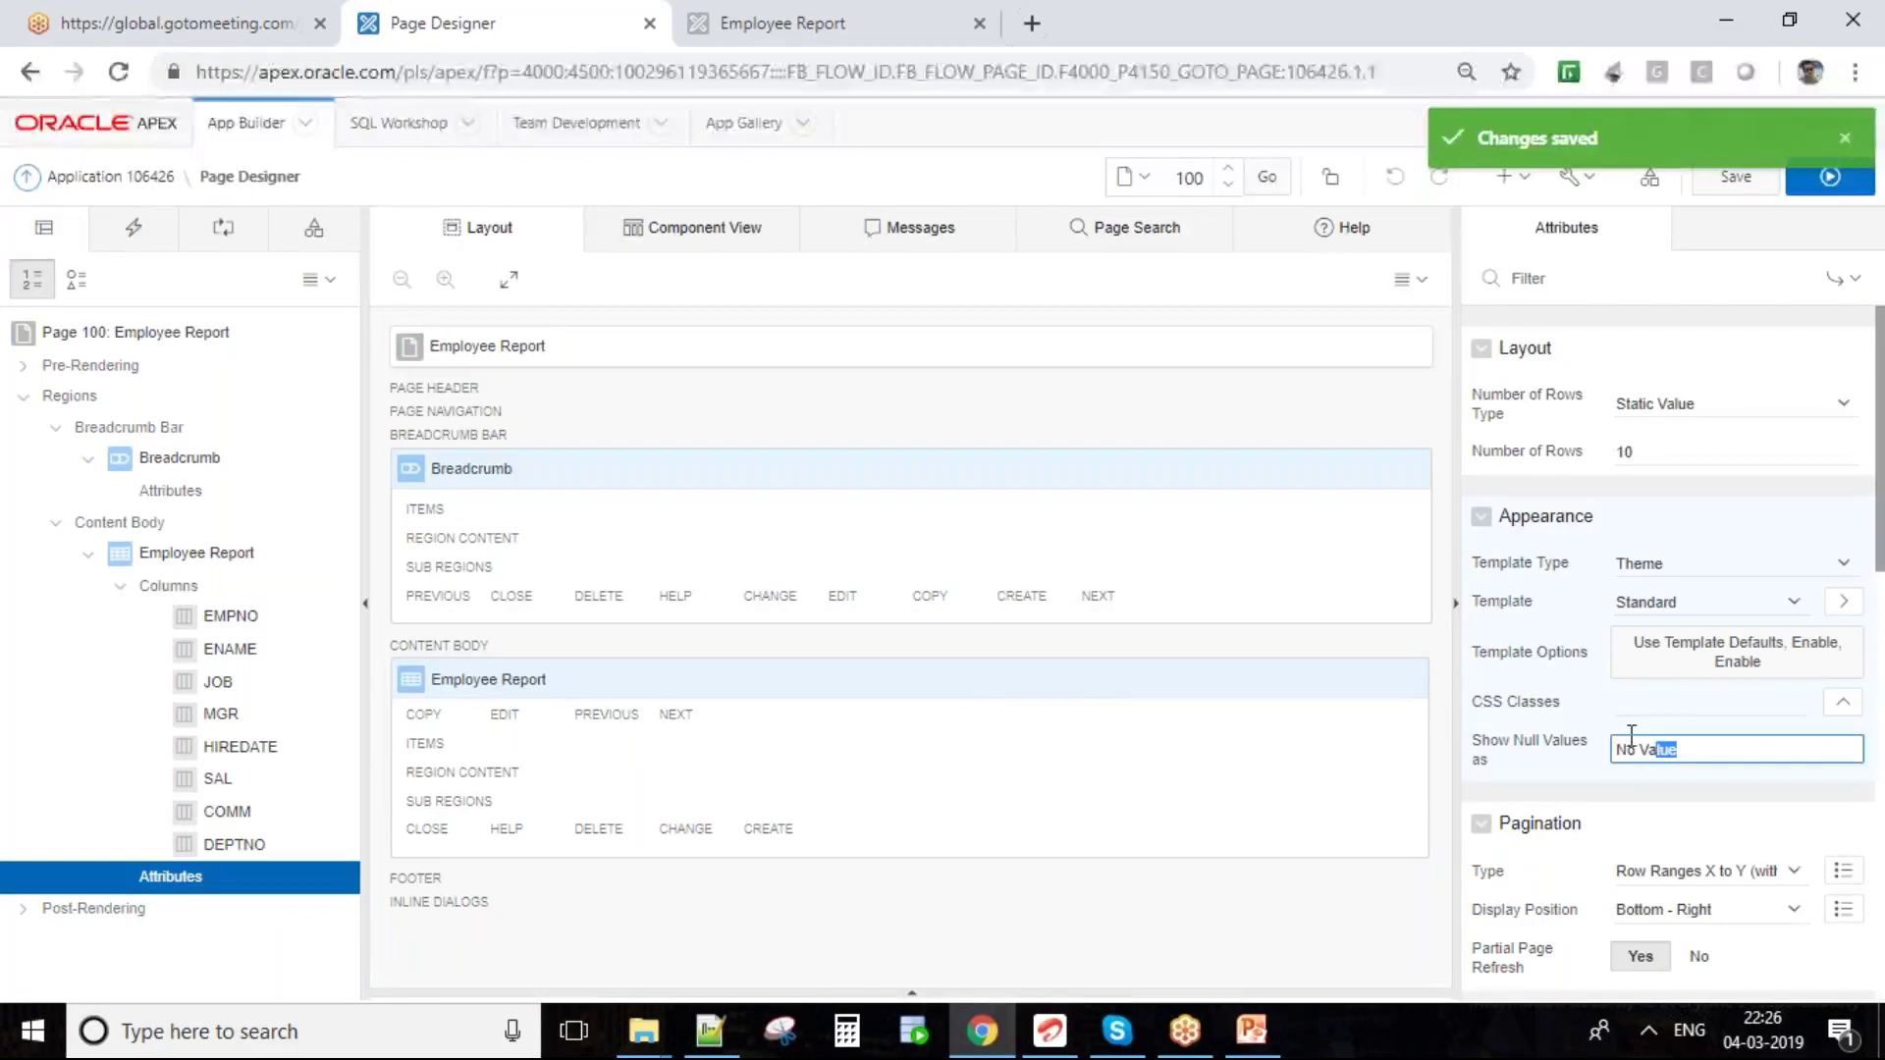
# - Compare the Commission column's null entries in the running report with the null value setting in Page Designer
pyautogui.click(775, 23)
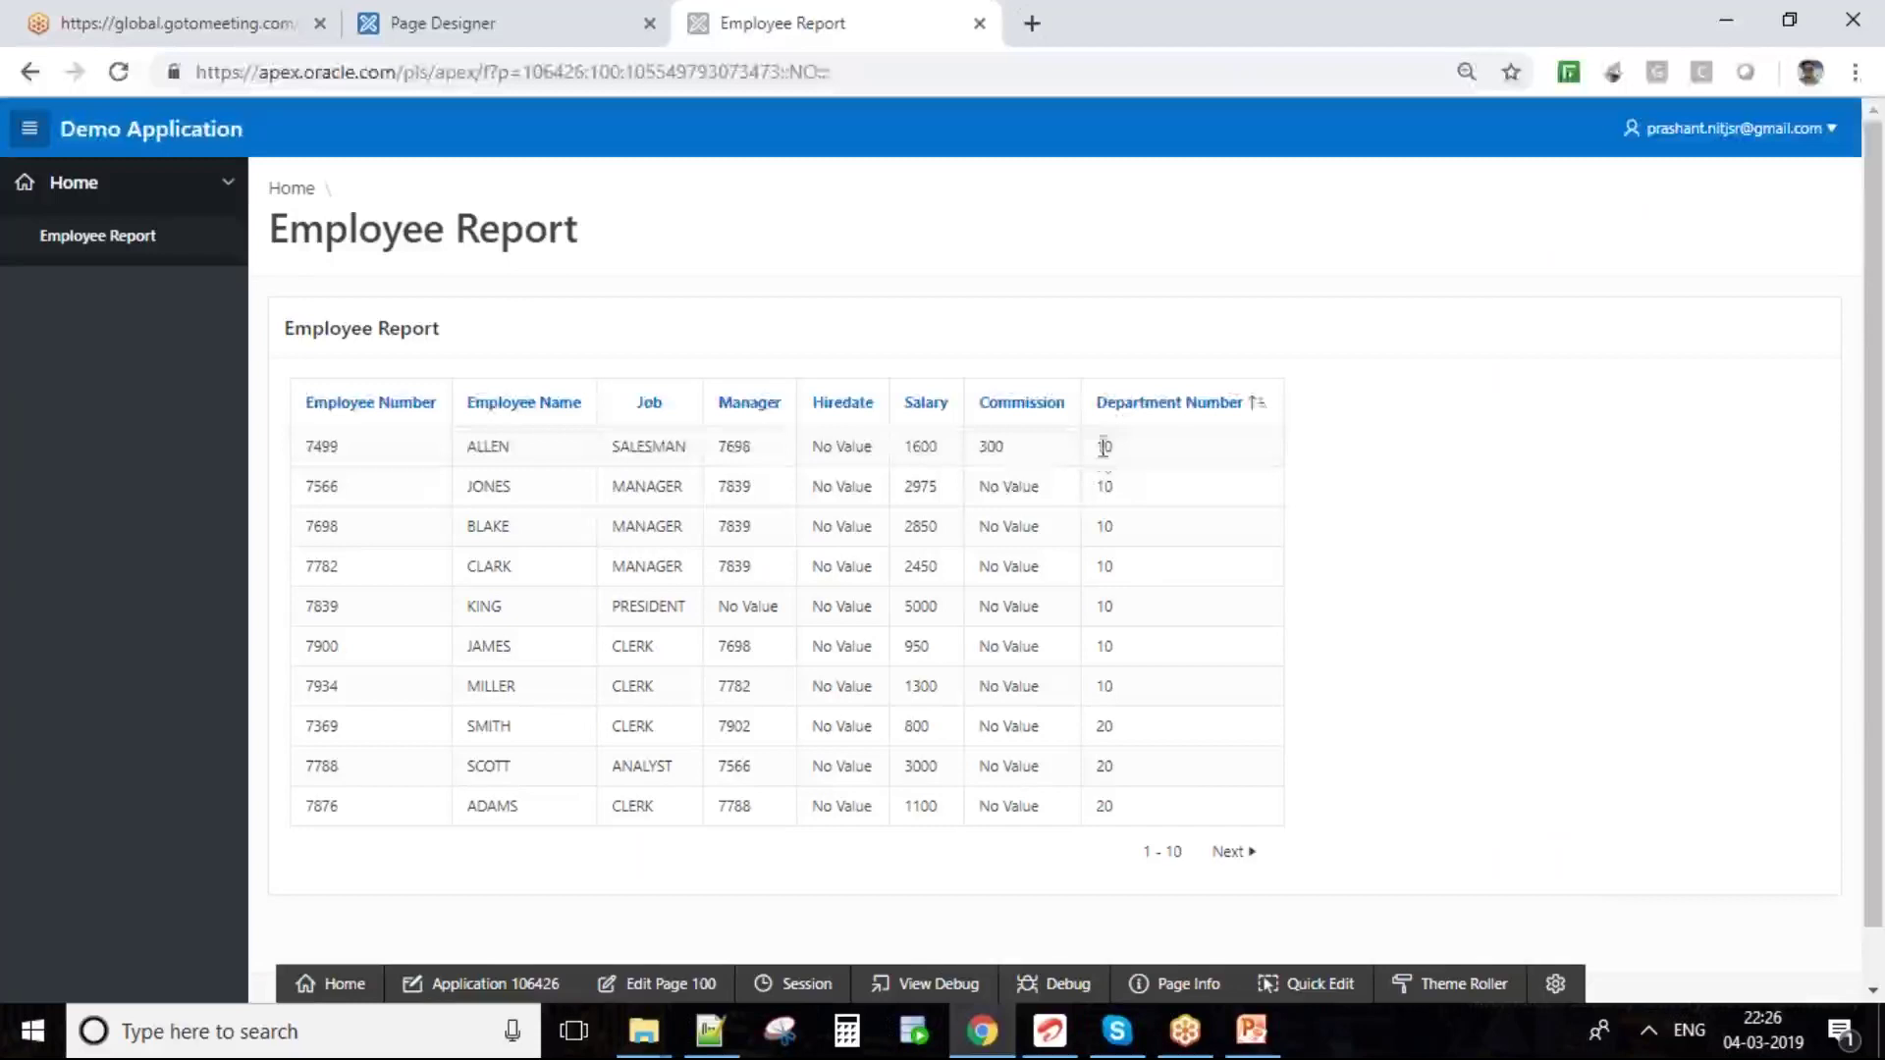
pyautogui.moveTo(1039, 487); pyautogui.dragTo(979, 486)
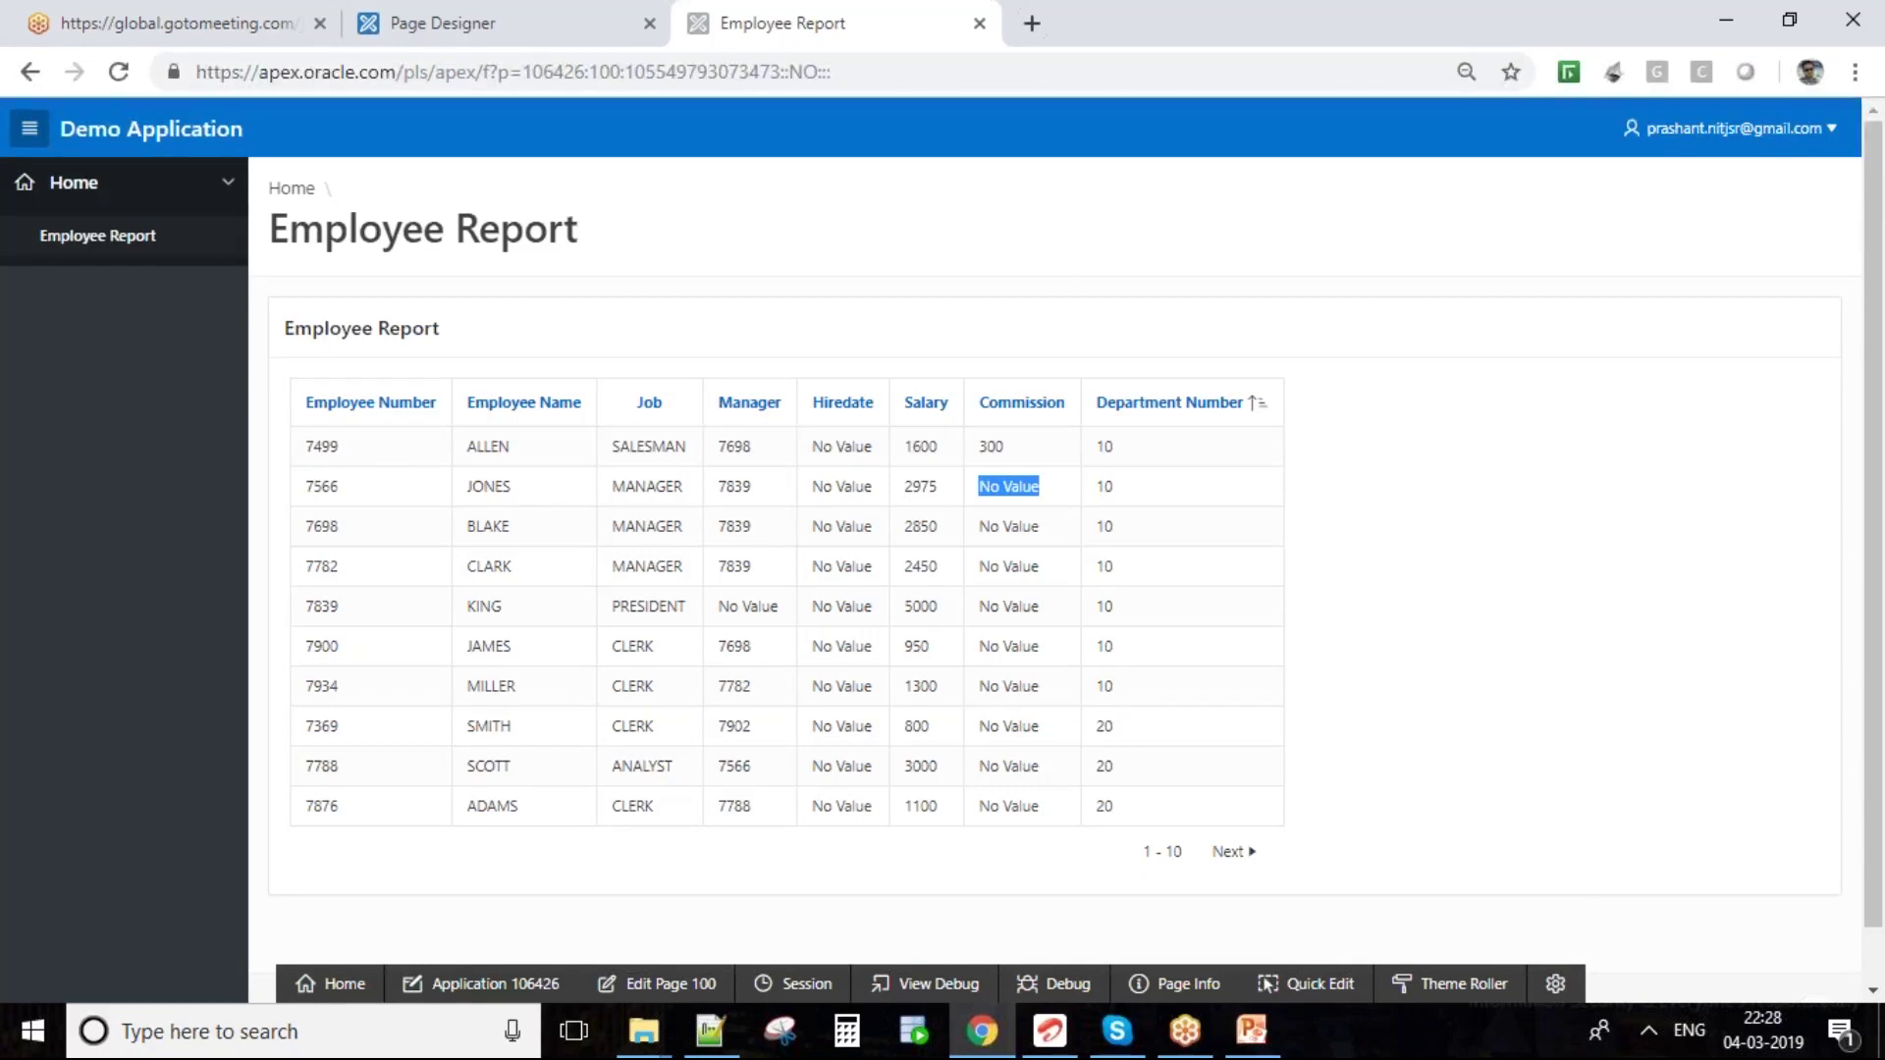
pyautogui.click(531, 15)
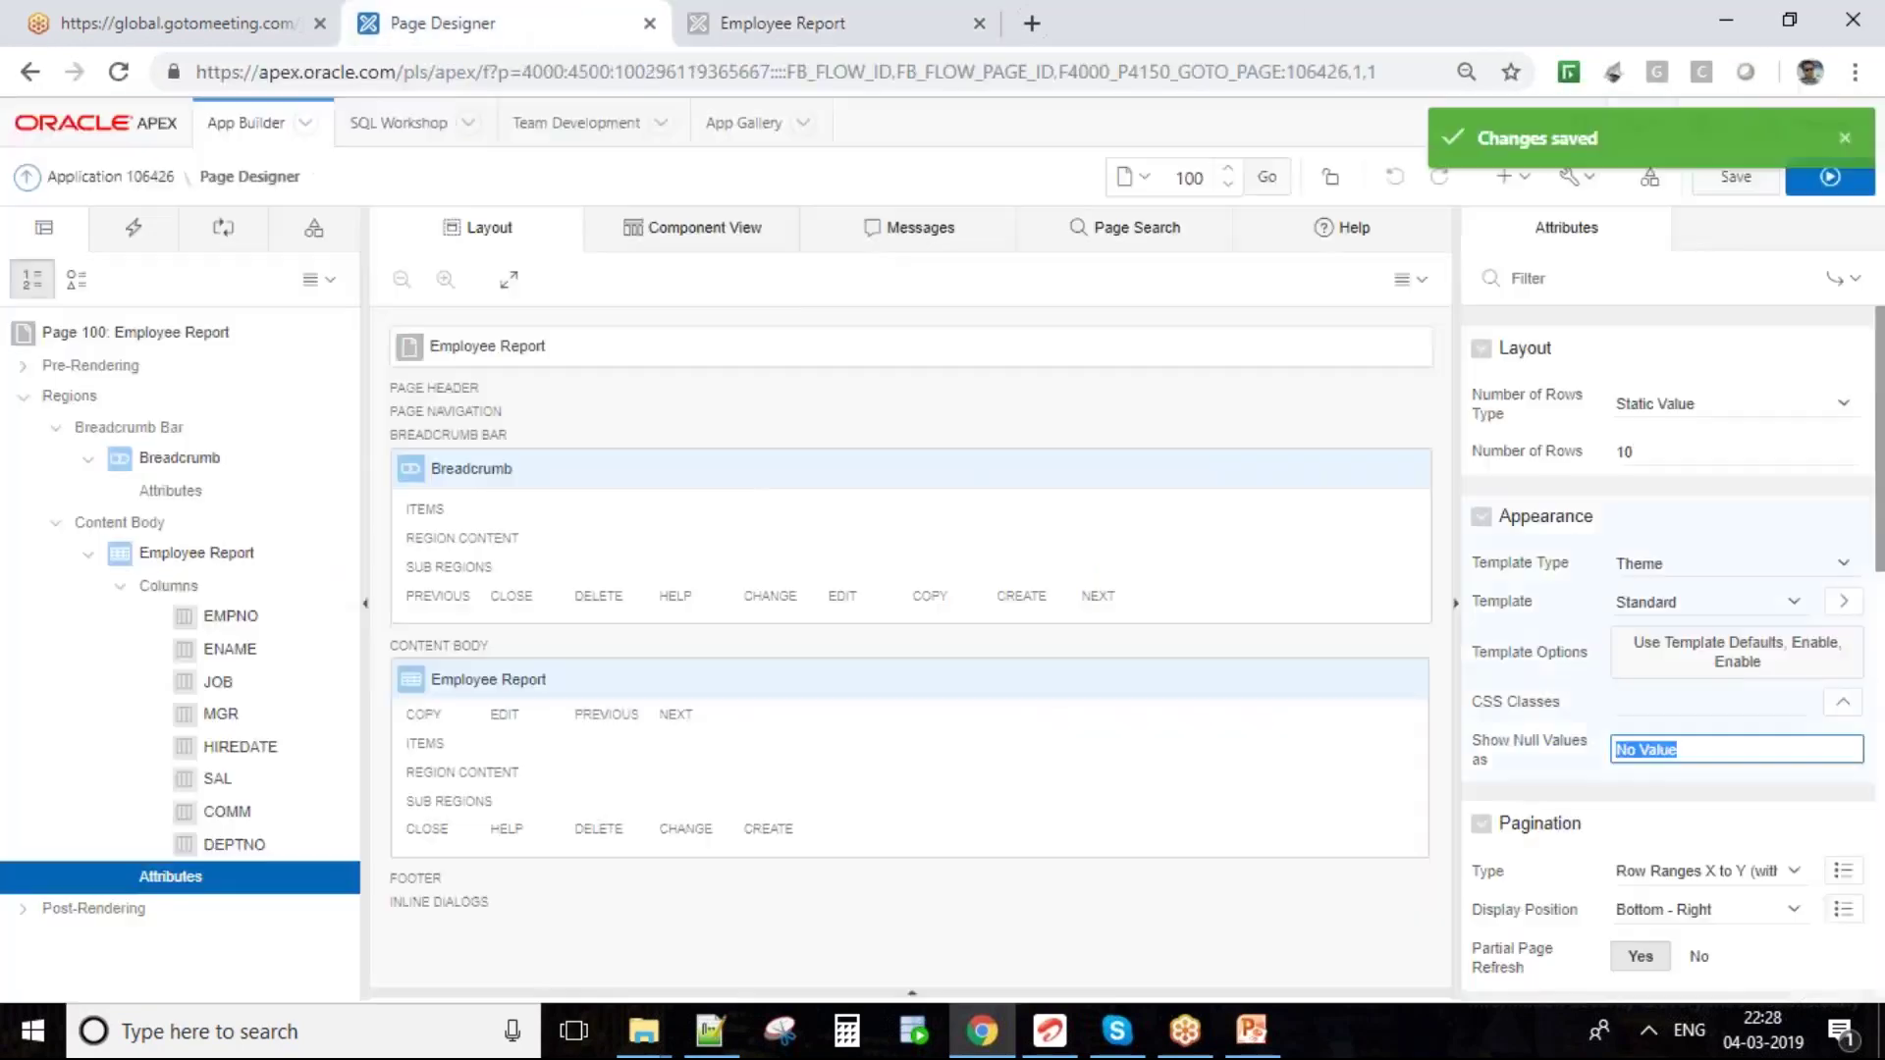
pyautogui.click(762, 15)
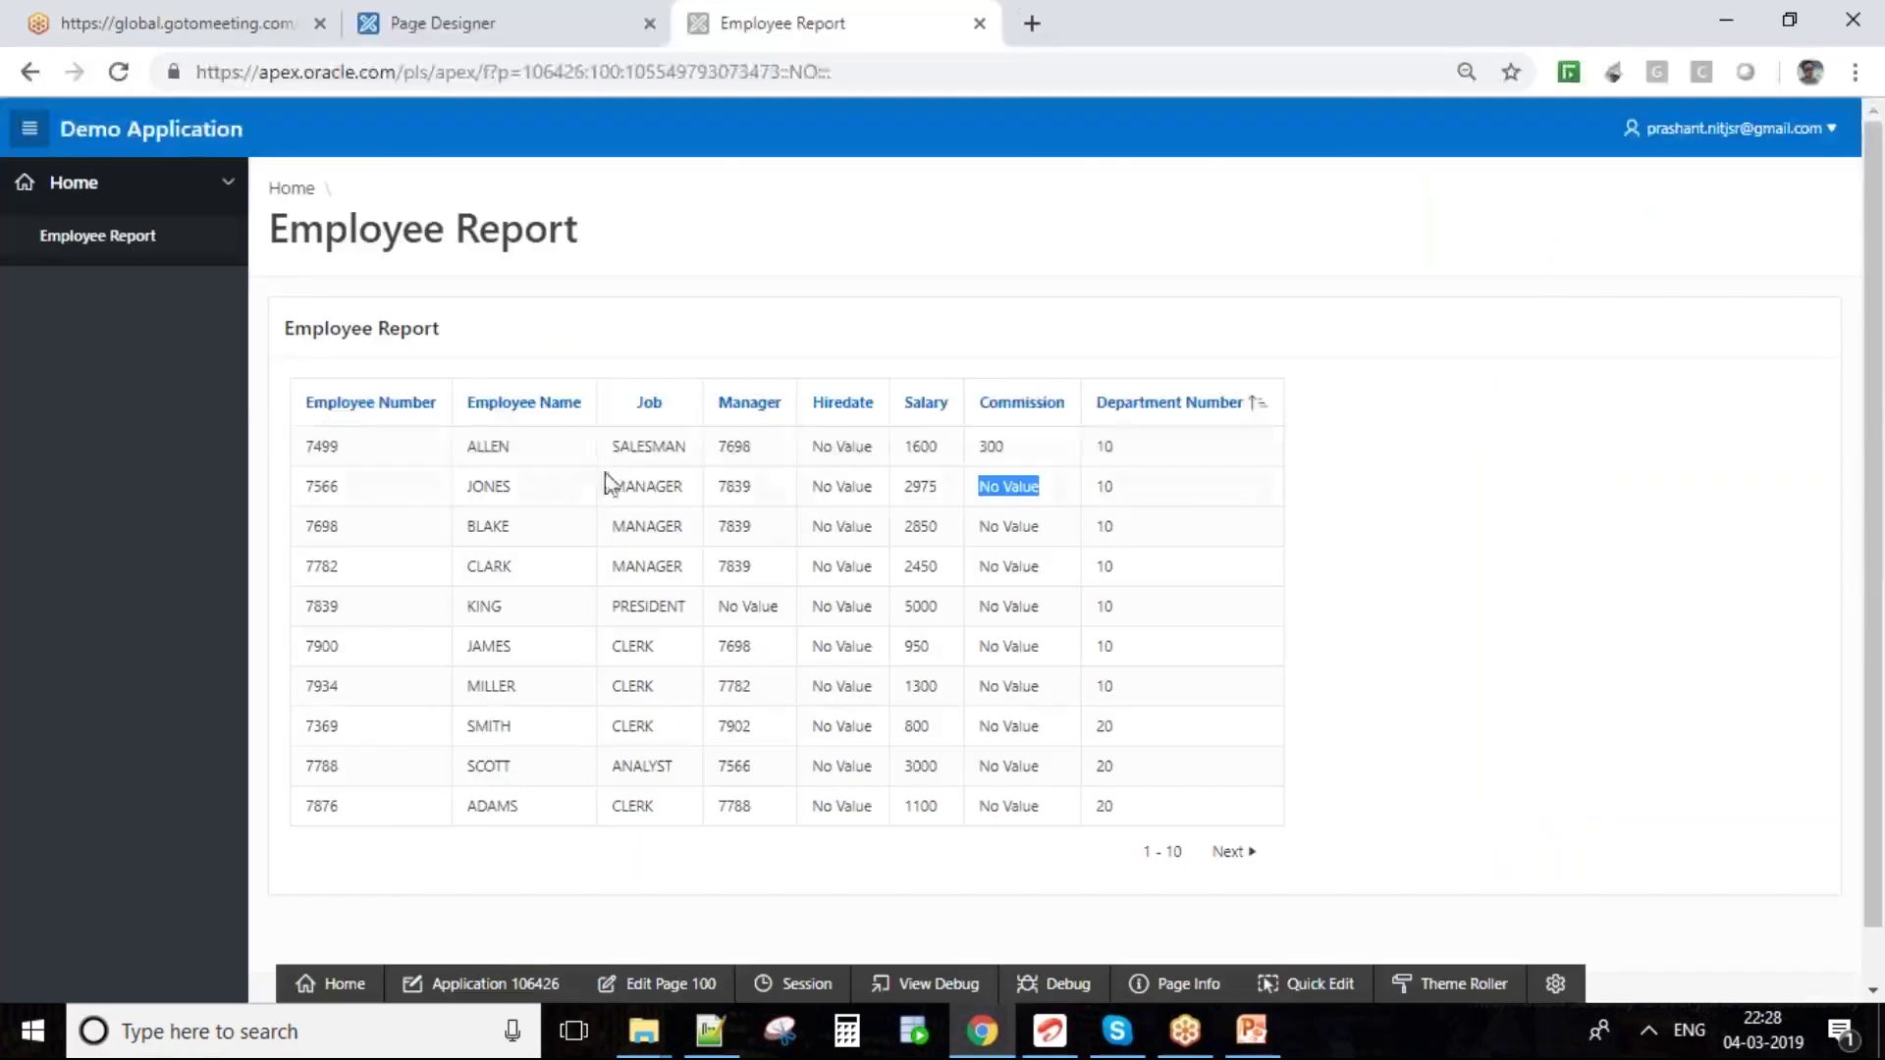
# - In Page Designer, create a Content Body region titled "Filters" and place it above the Employee Report region
pyautogui.click(504, 18)
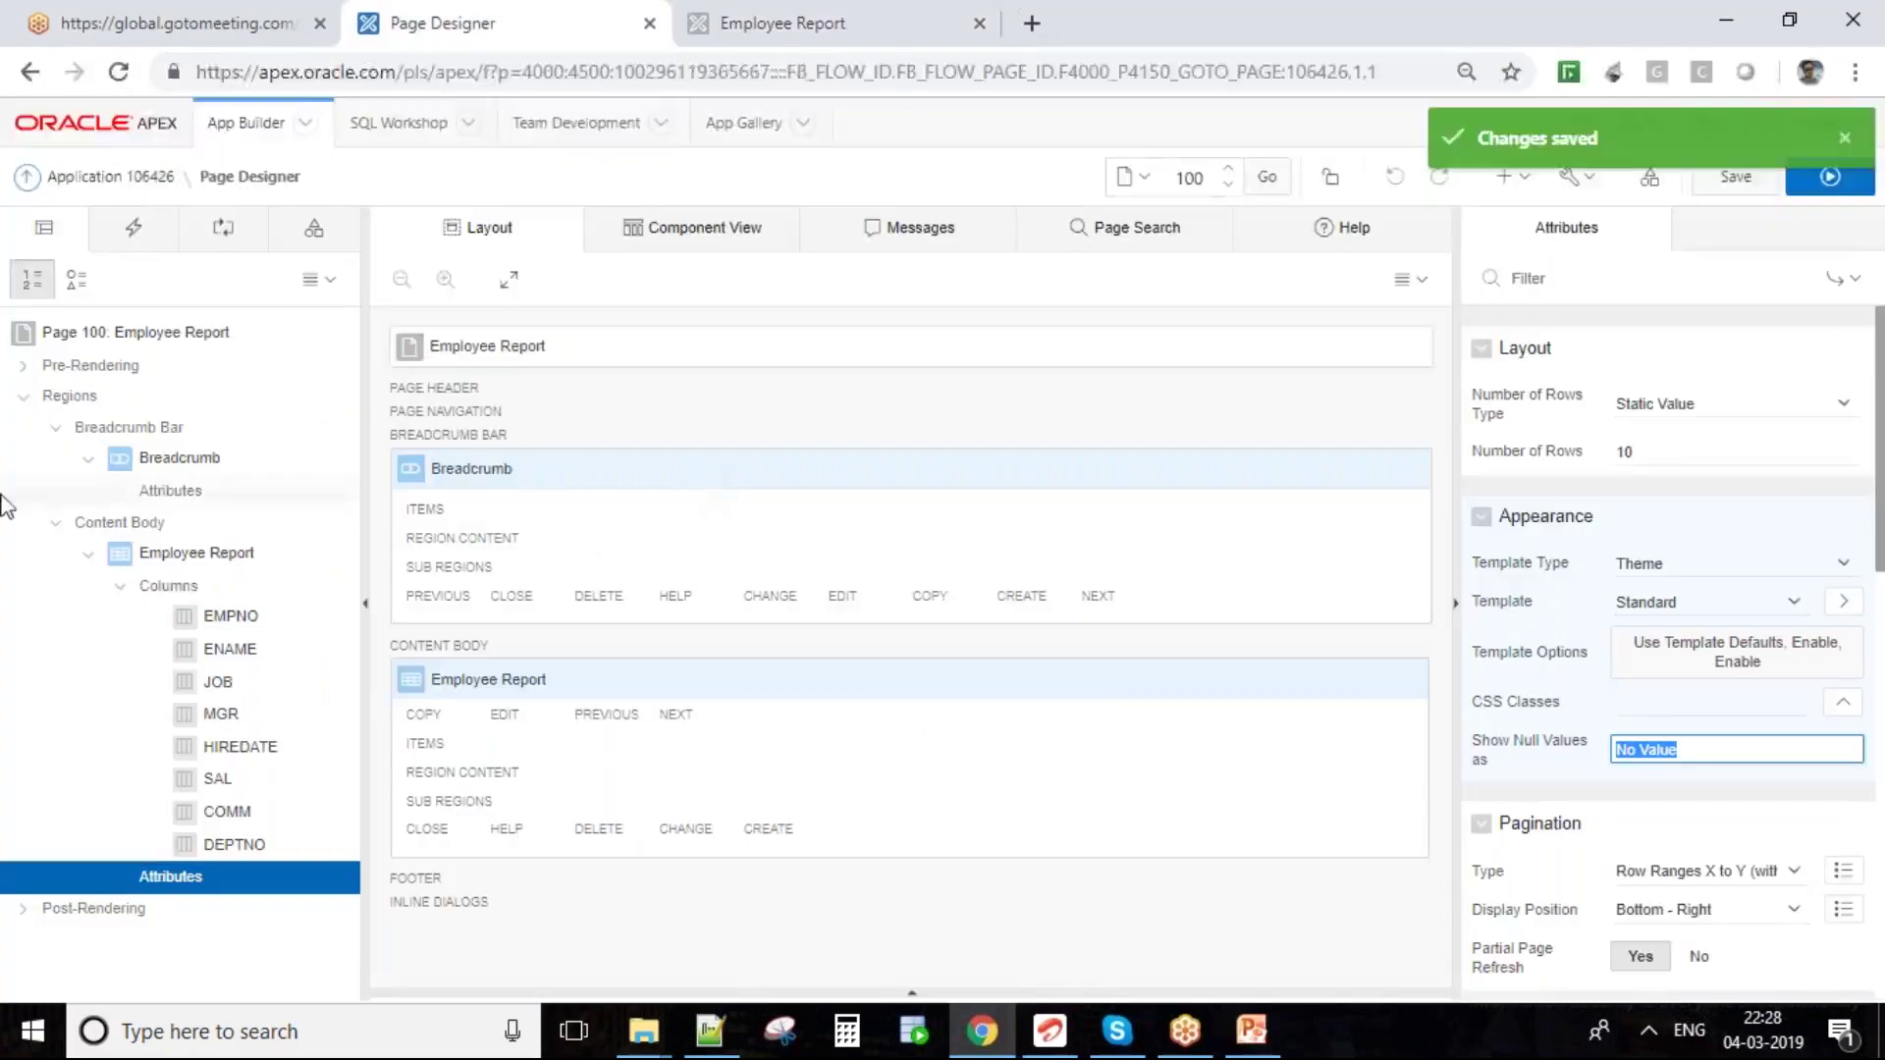
pyautogui.rightClick(151, 522)
pyautogui.click(202, 545)
pyautogui.click(180, 893)
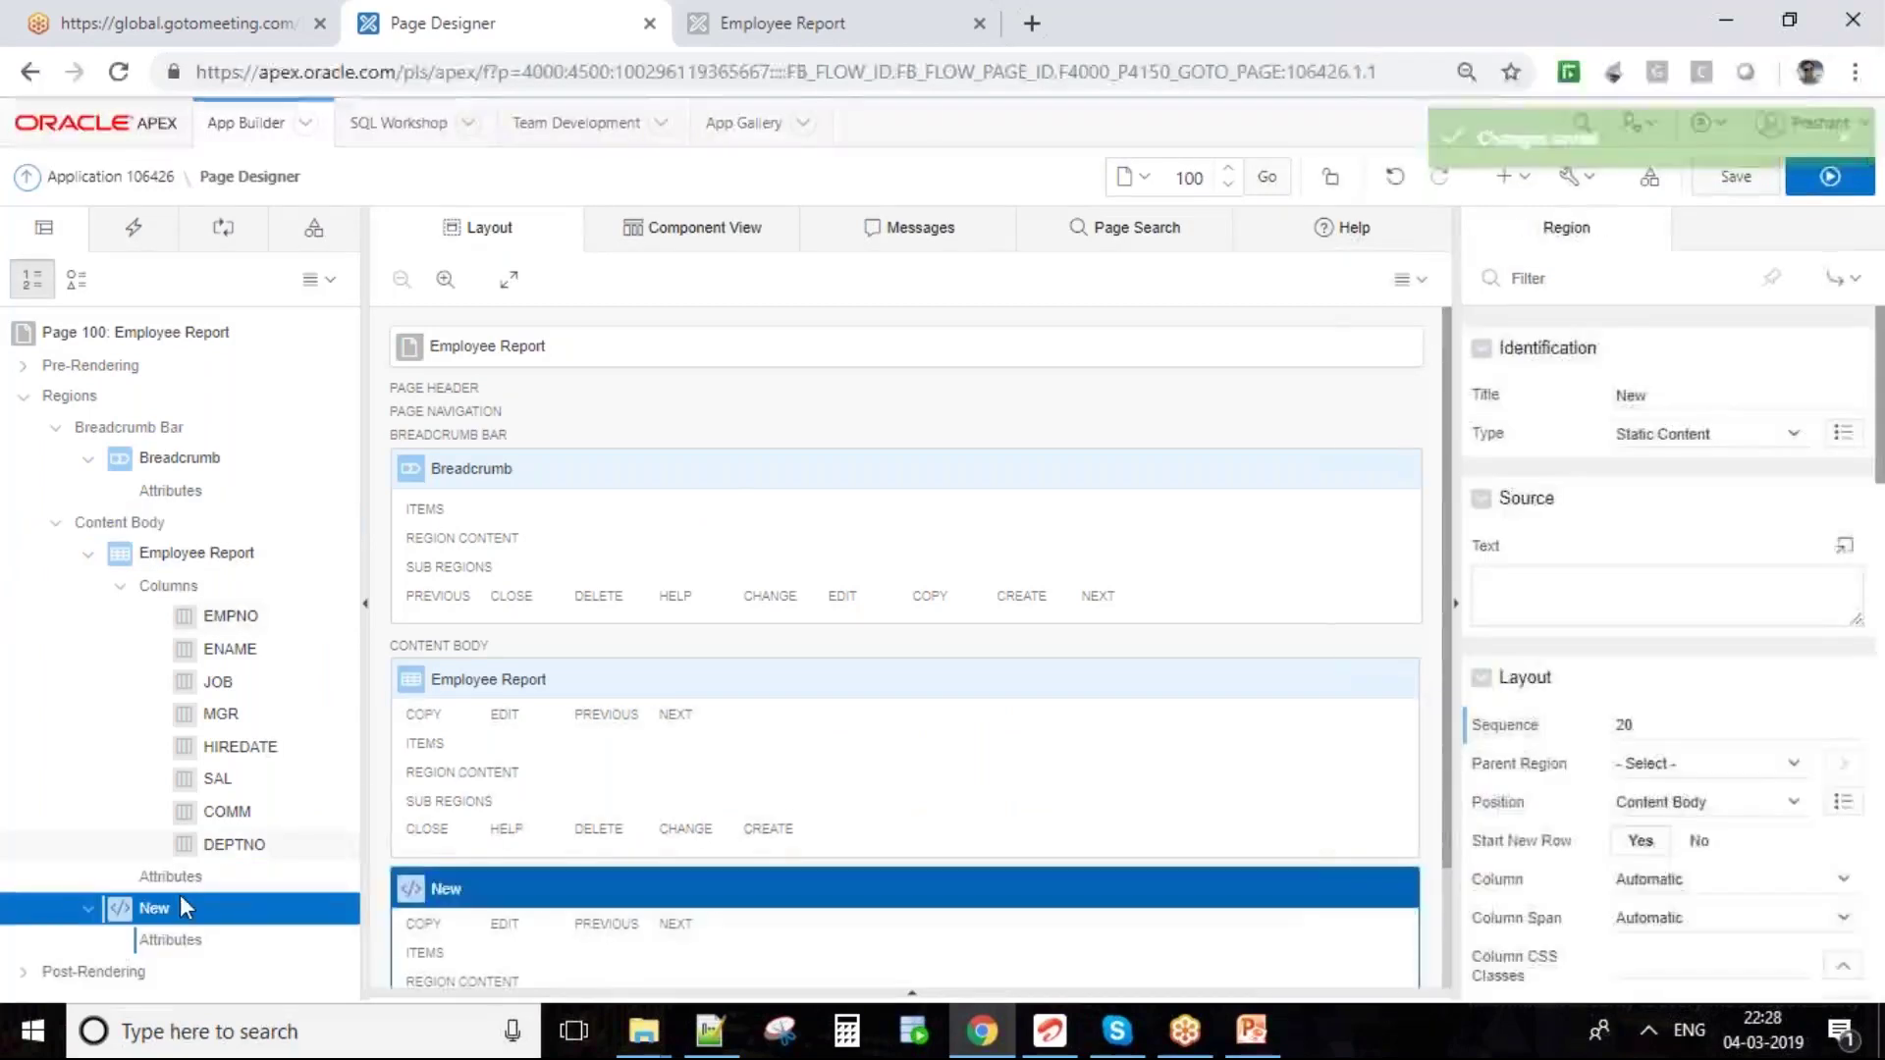
pyautogui.moveTo(181, 897); pyautogui.dragTo(200, 563)
pyautogui.doubleClick(1655, 400)
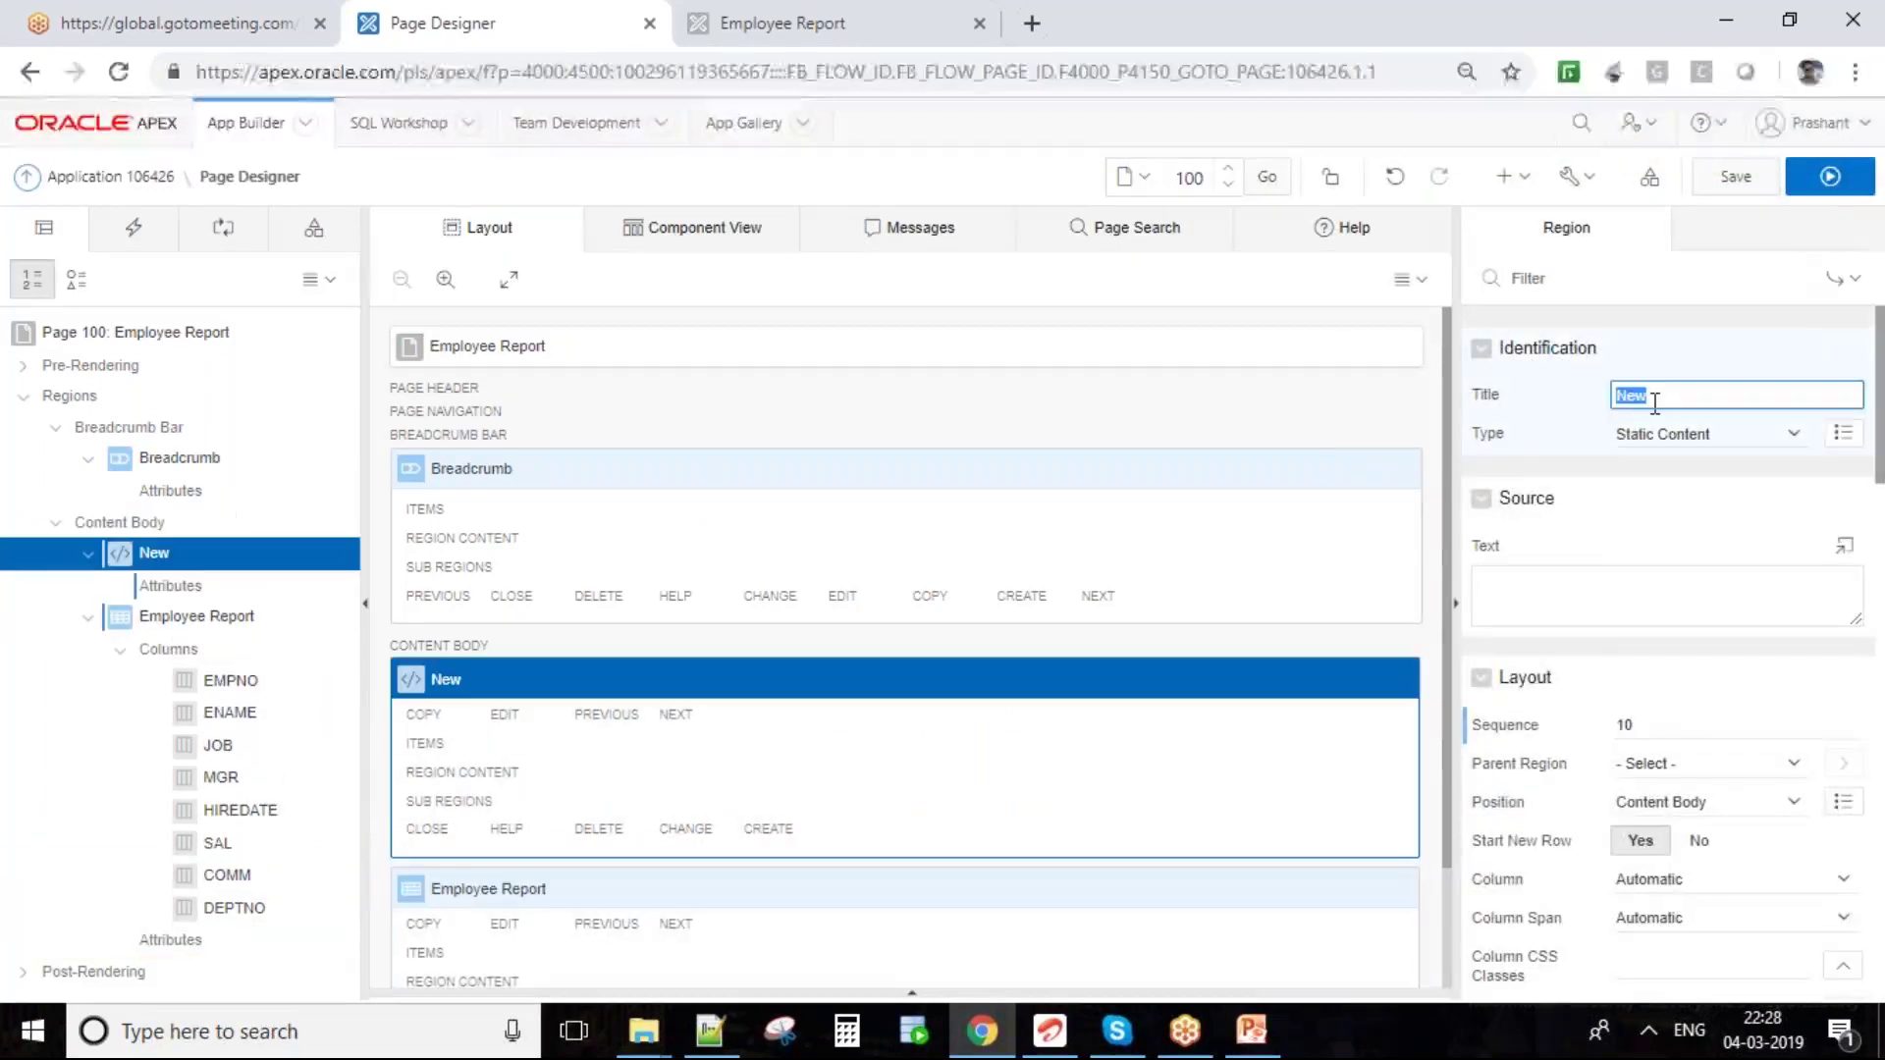
pyautogui.write('Filters')
# - Create a text field page item named P100_DEPT in the Filters region and save the page
pyautogui.rightClick(236, 552)
pyautogui.click(389, 650)
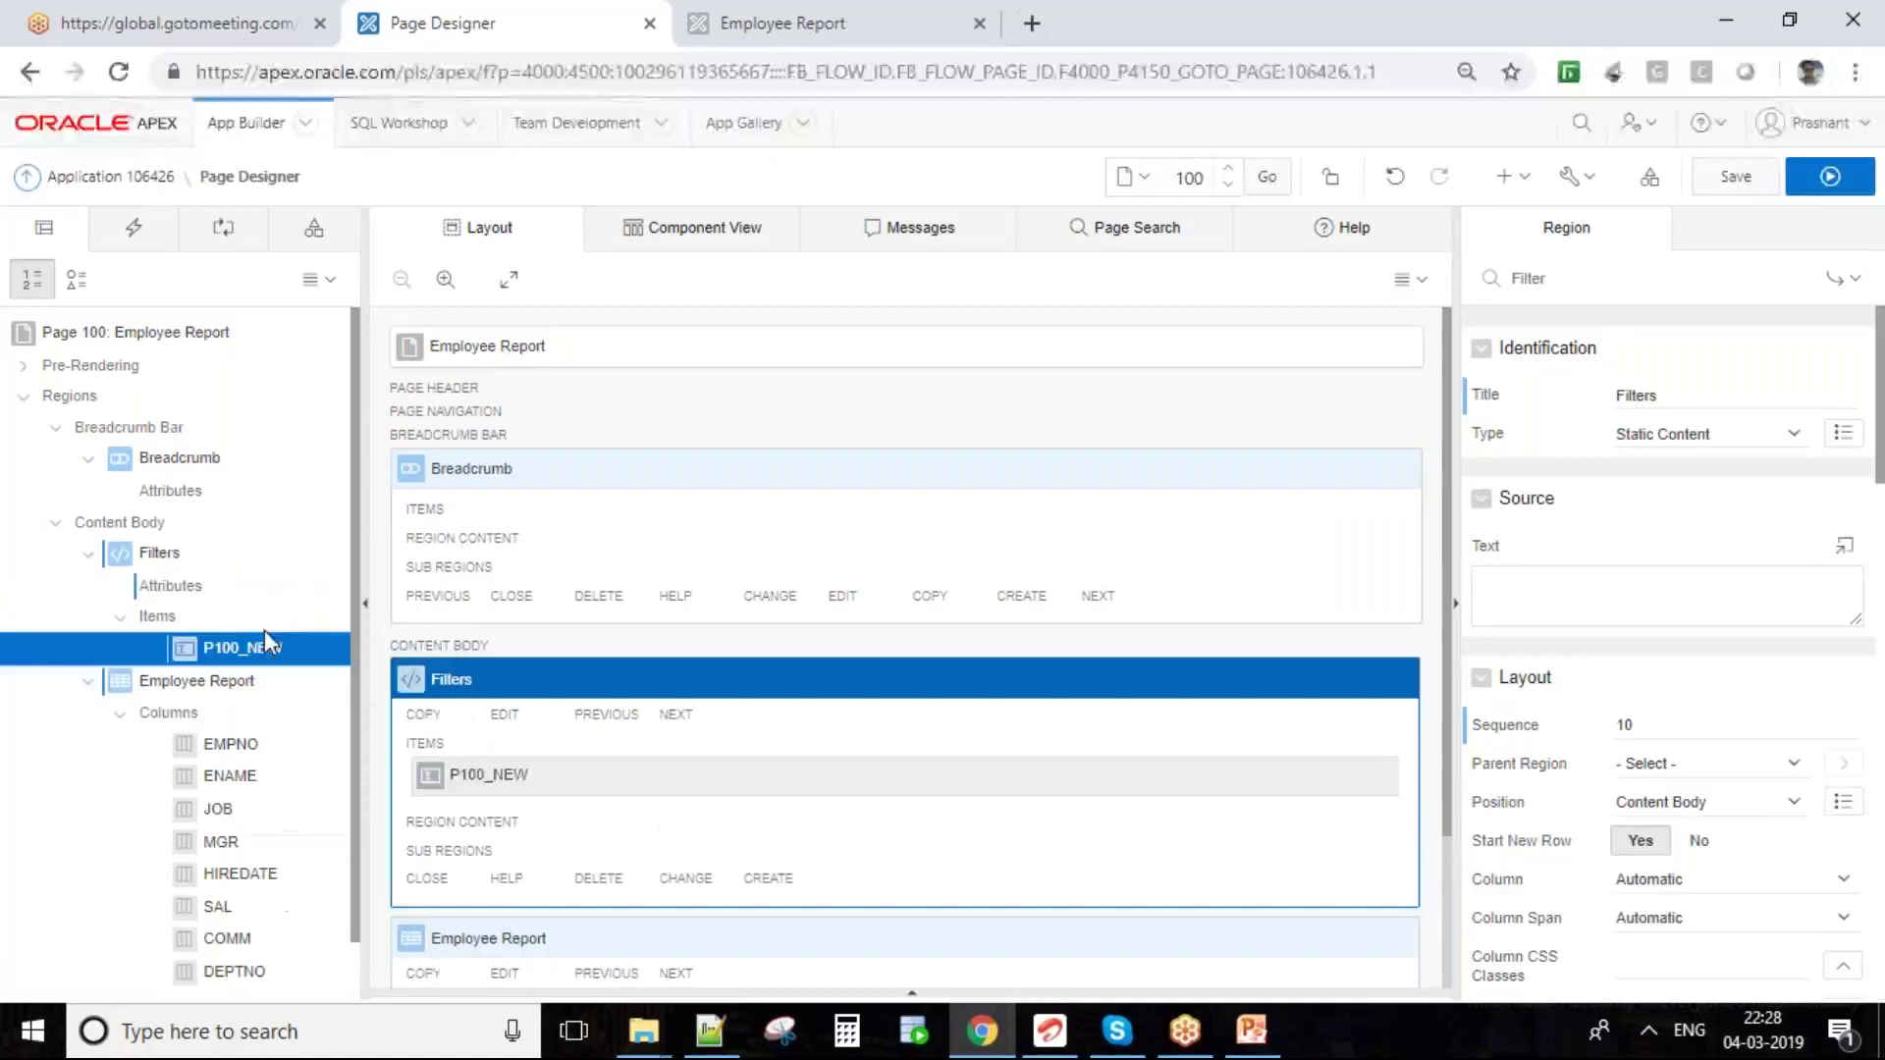
pyautogui.moveTo(1659, 394); pyautogui.dragTo(1798, 398)
pyautogui.write('DEPT')
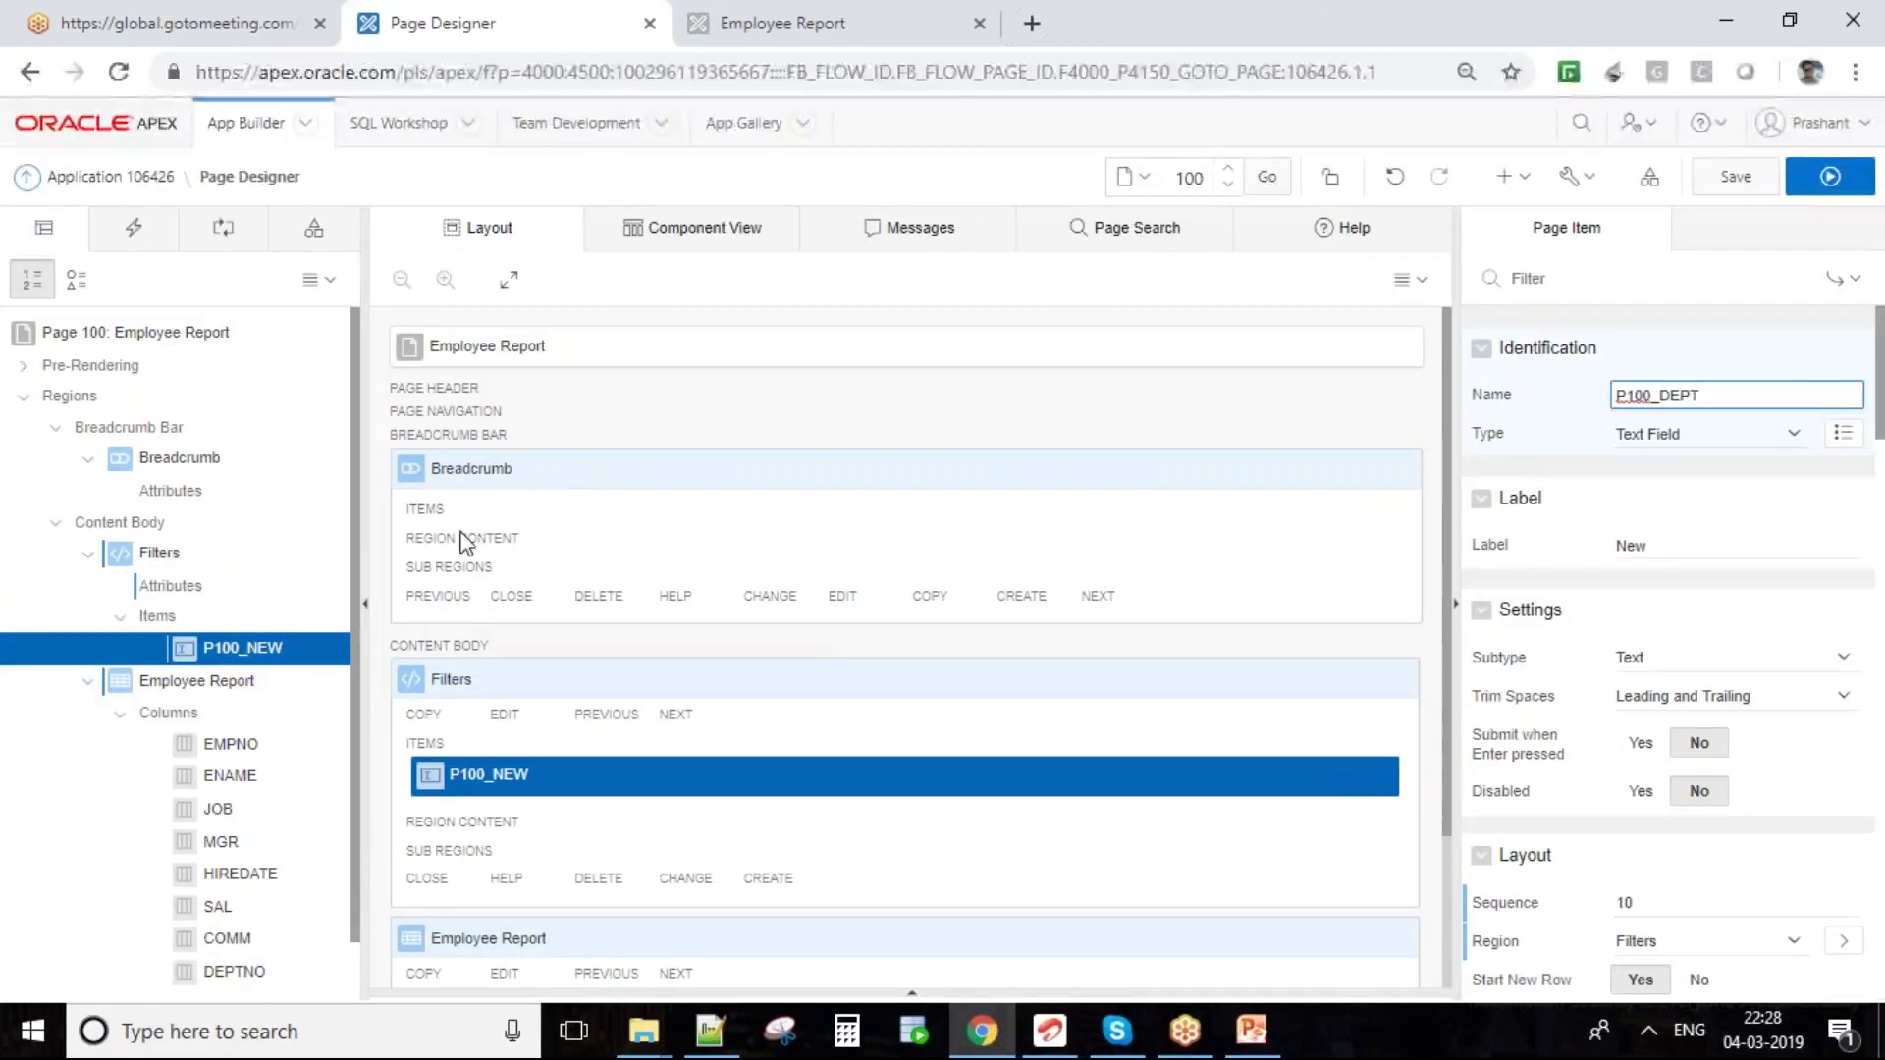
pyautogui.click(1734, 177)
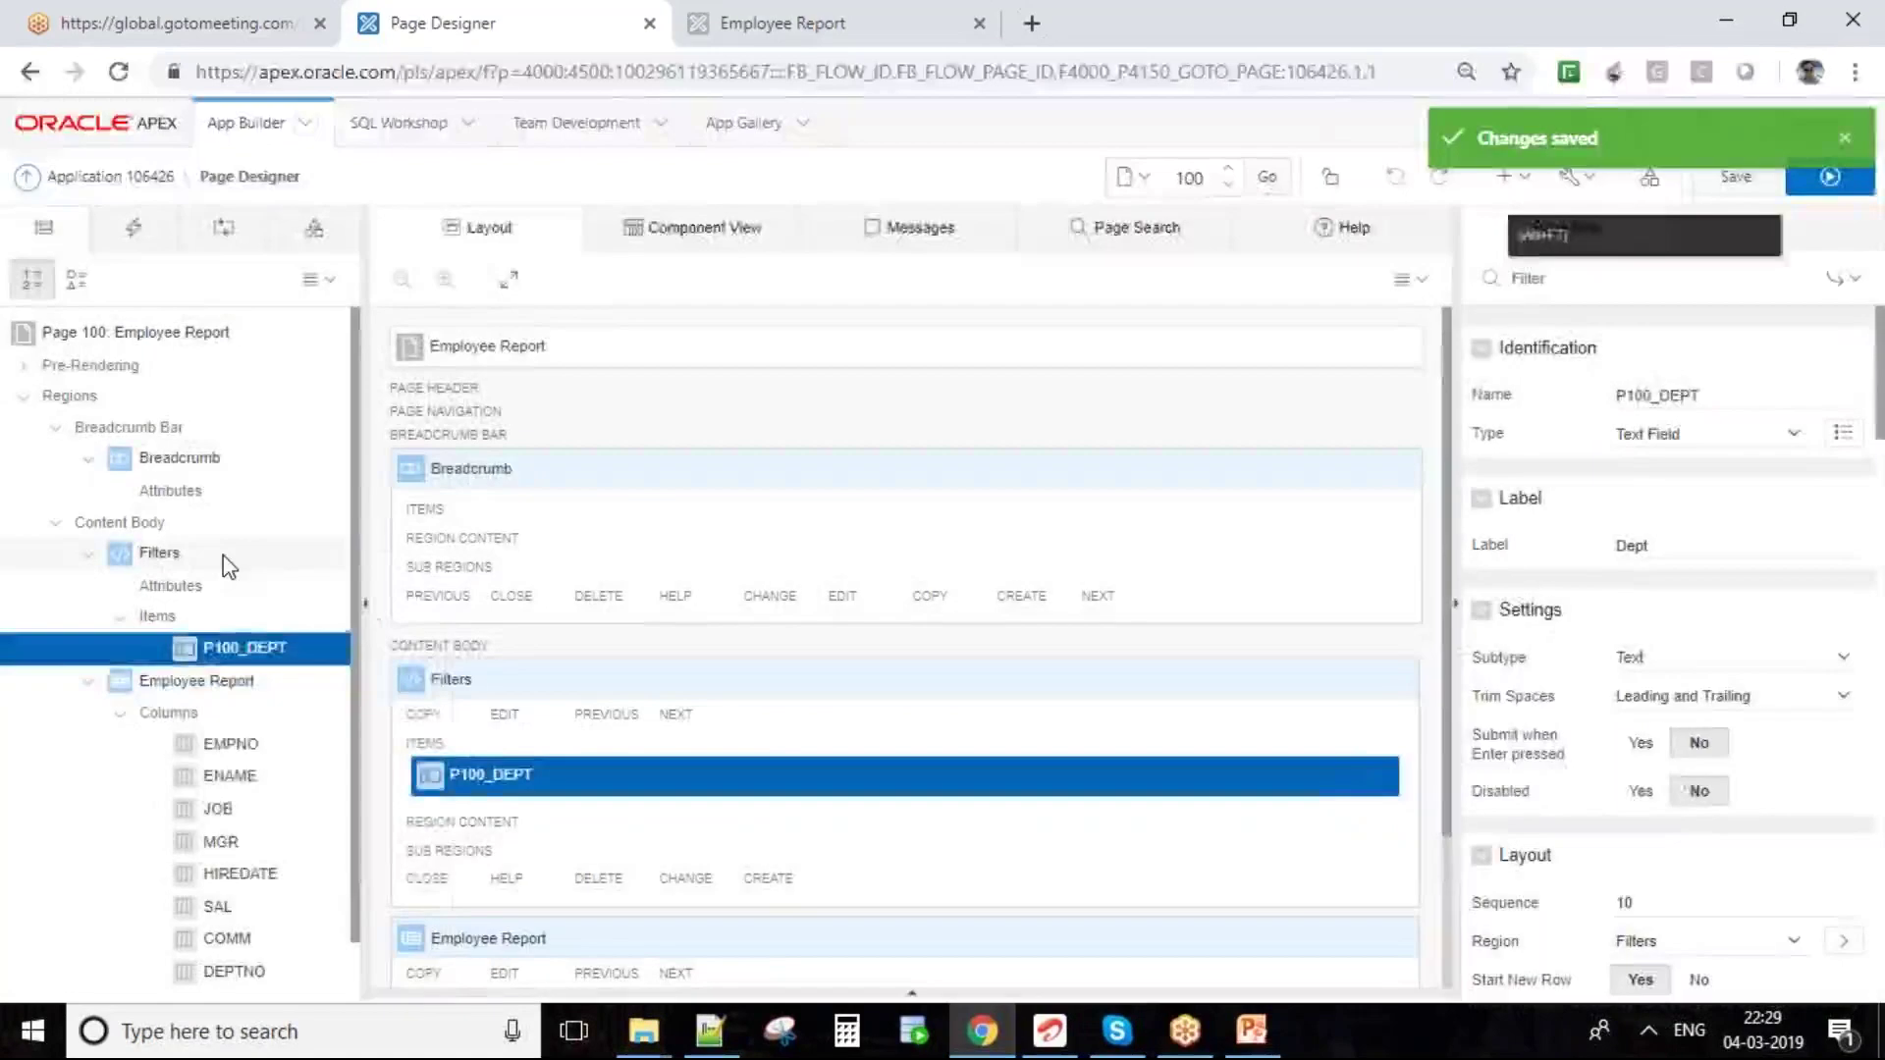
# - Create a button named and labelled "Search" in the Filters region and save the page
pyautogui.rightClick(222, 556)
pyautogui.click(295, 816)
pyautogui.doubleClick(1725, 397)
pyautogui.write('Search')
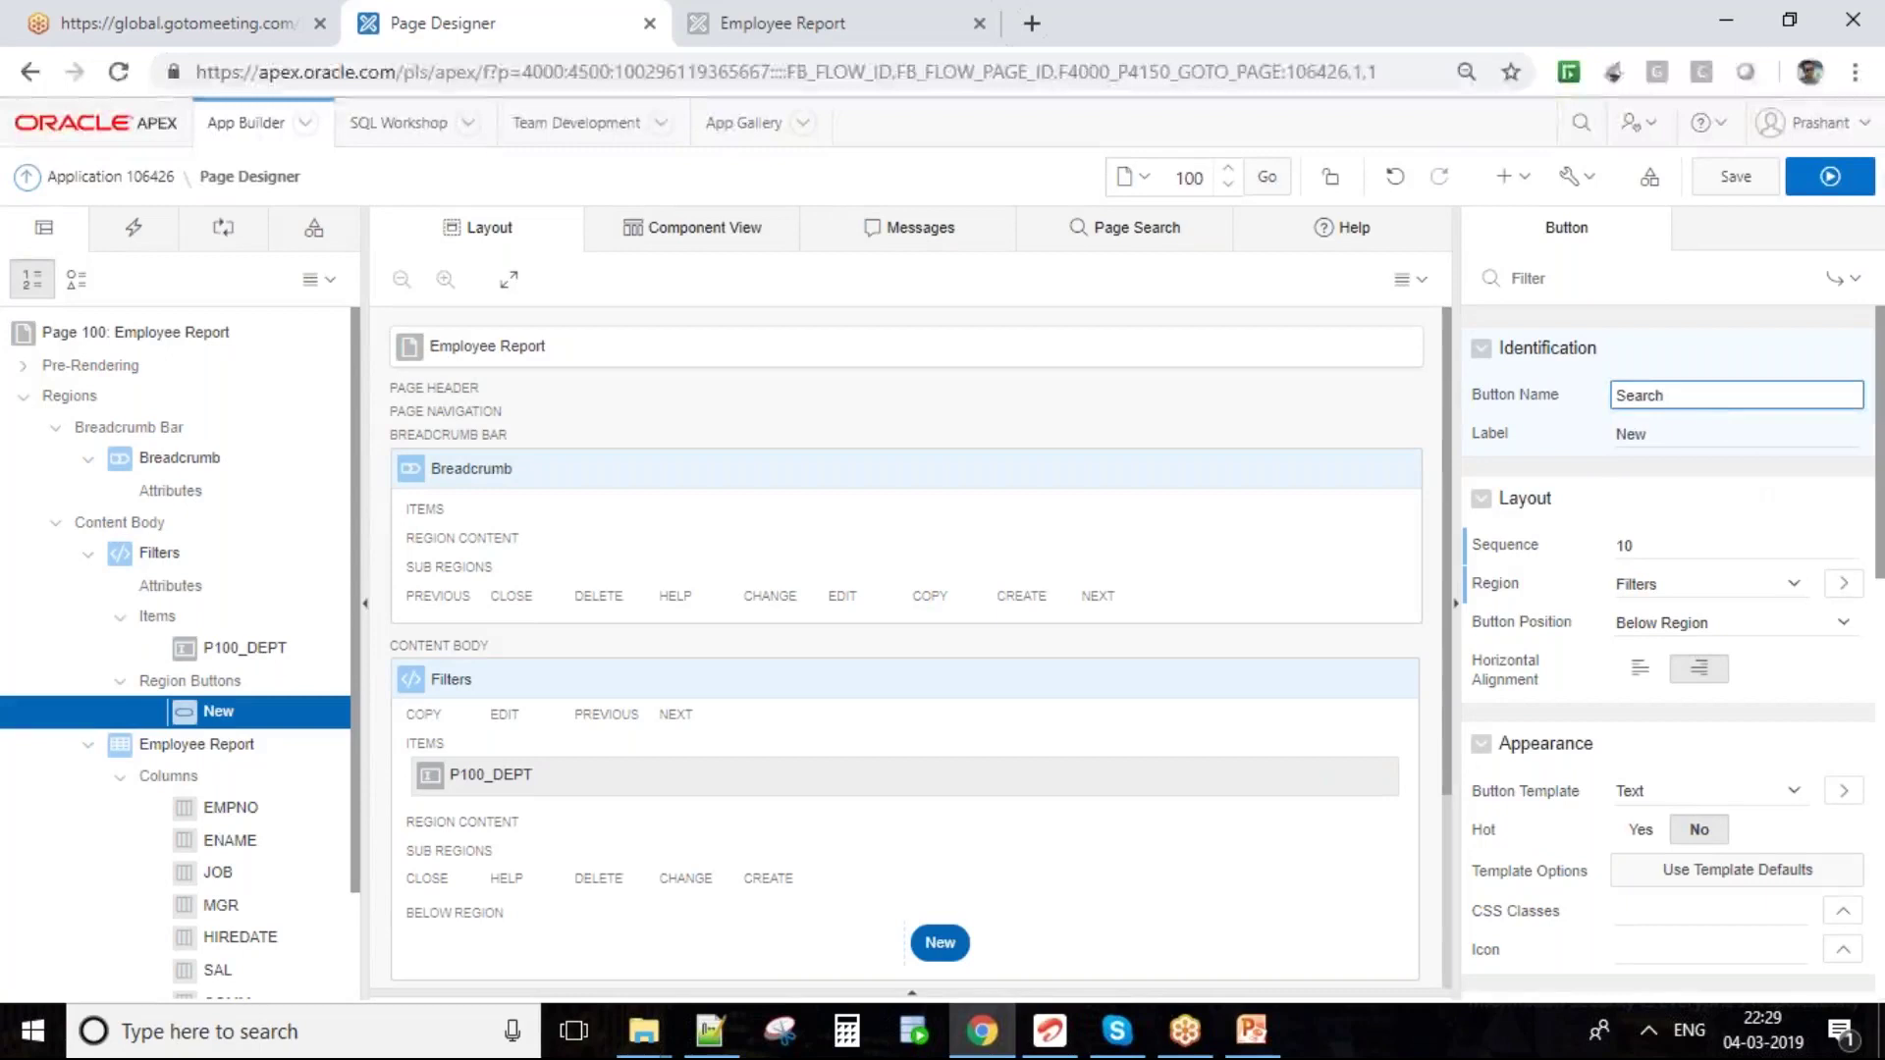
pyautogui.click(1711, 429)
pyautogui.click(1734, 176)
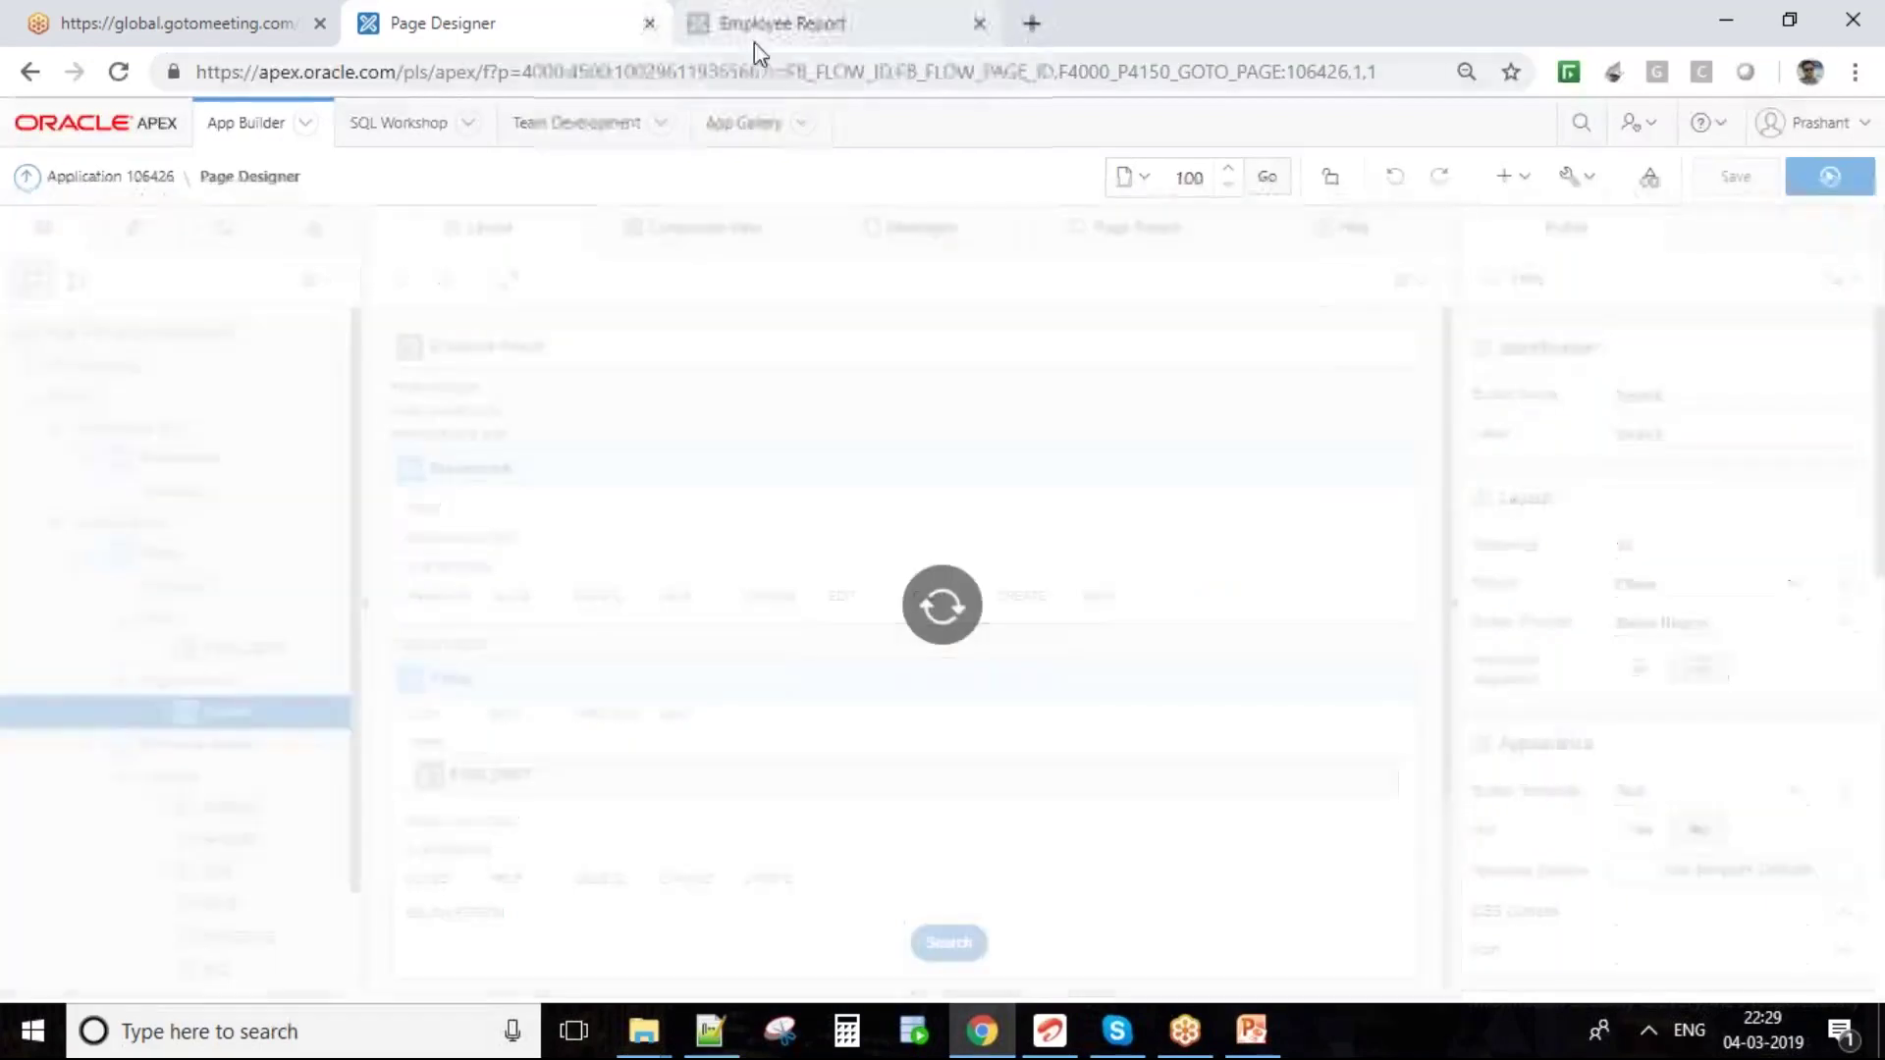
# - Reload the running Employee Report page and check the Filters region's Dept field
pyautogui.click(784, 30)
pyautogui.press('F5')
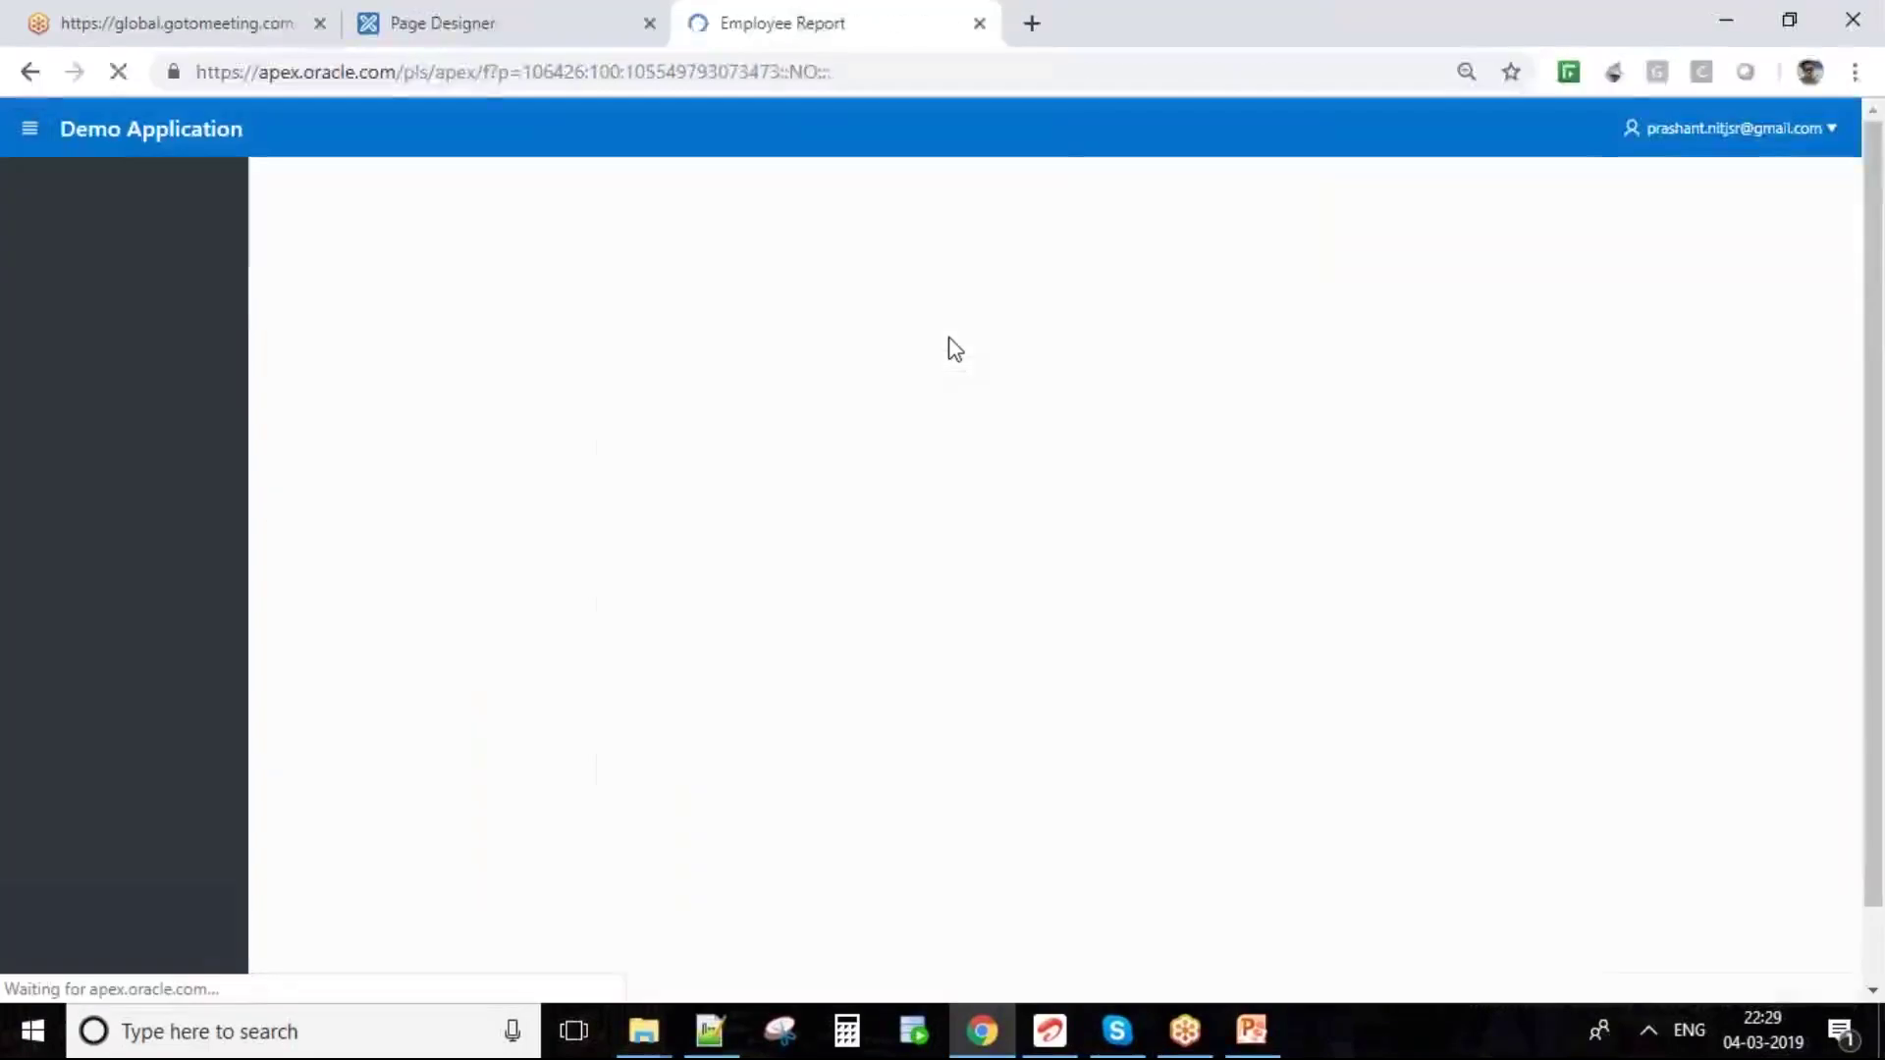
pyautogui.click(917, 425)
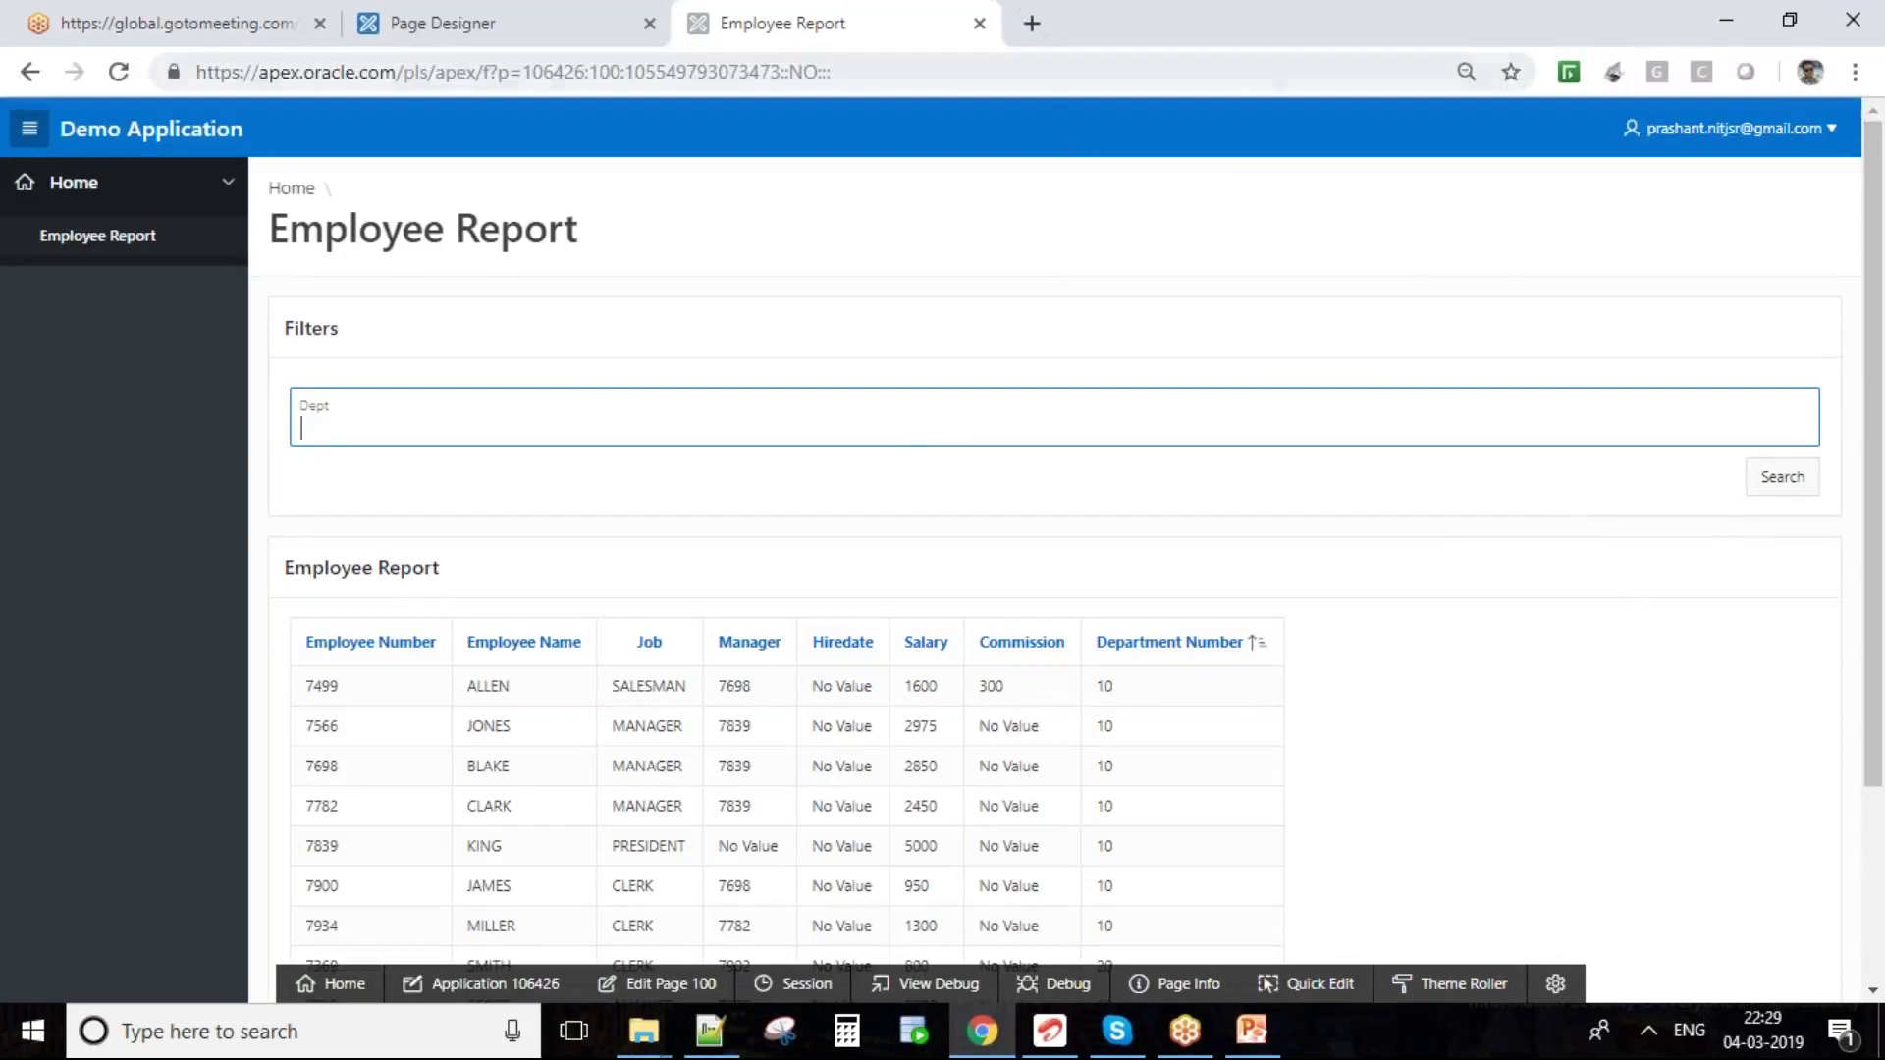
# - In Page Designer, append where deptno=:P100_DEPT to the Employee Report region's SQL query, validate it, and save the page
pyautogui.click(501, 19)
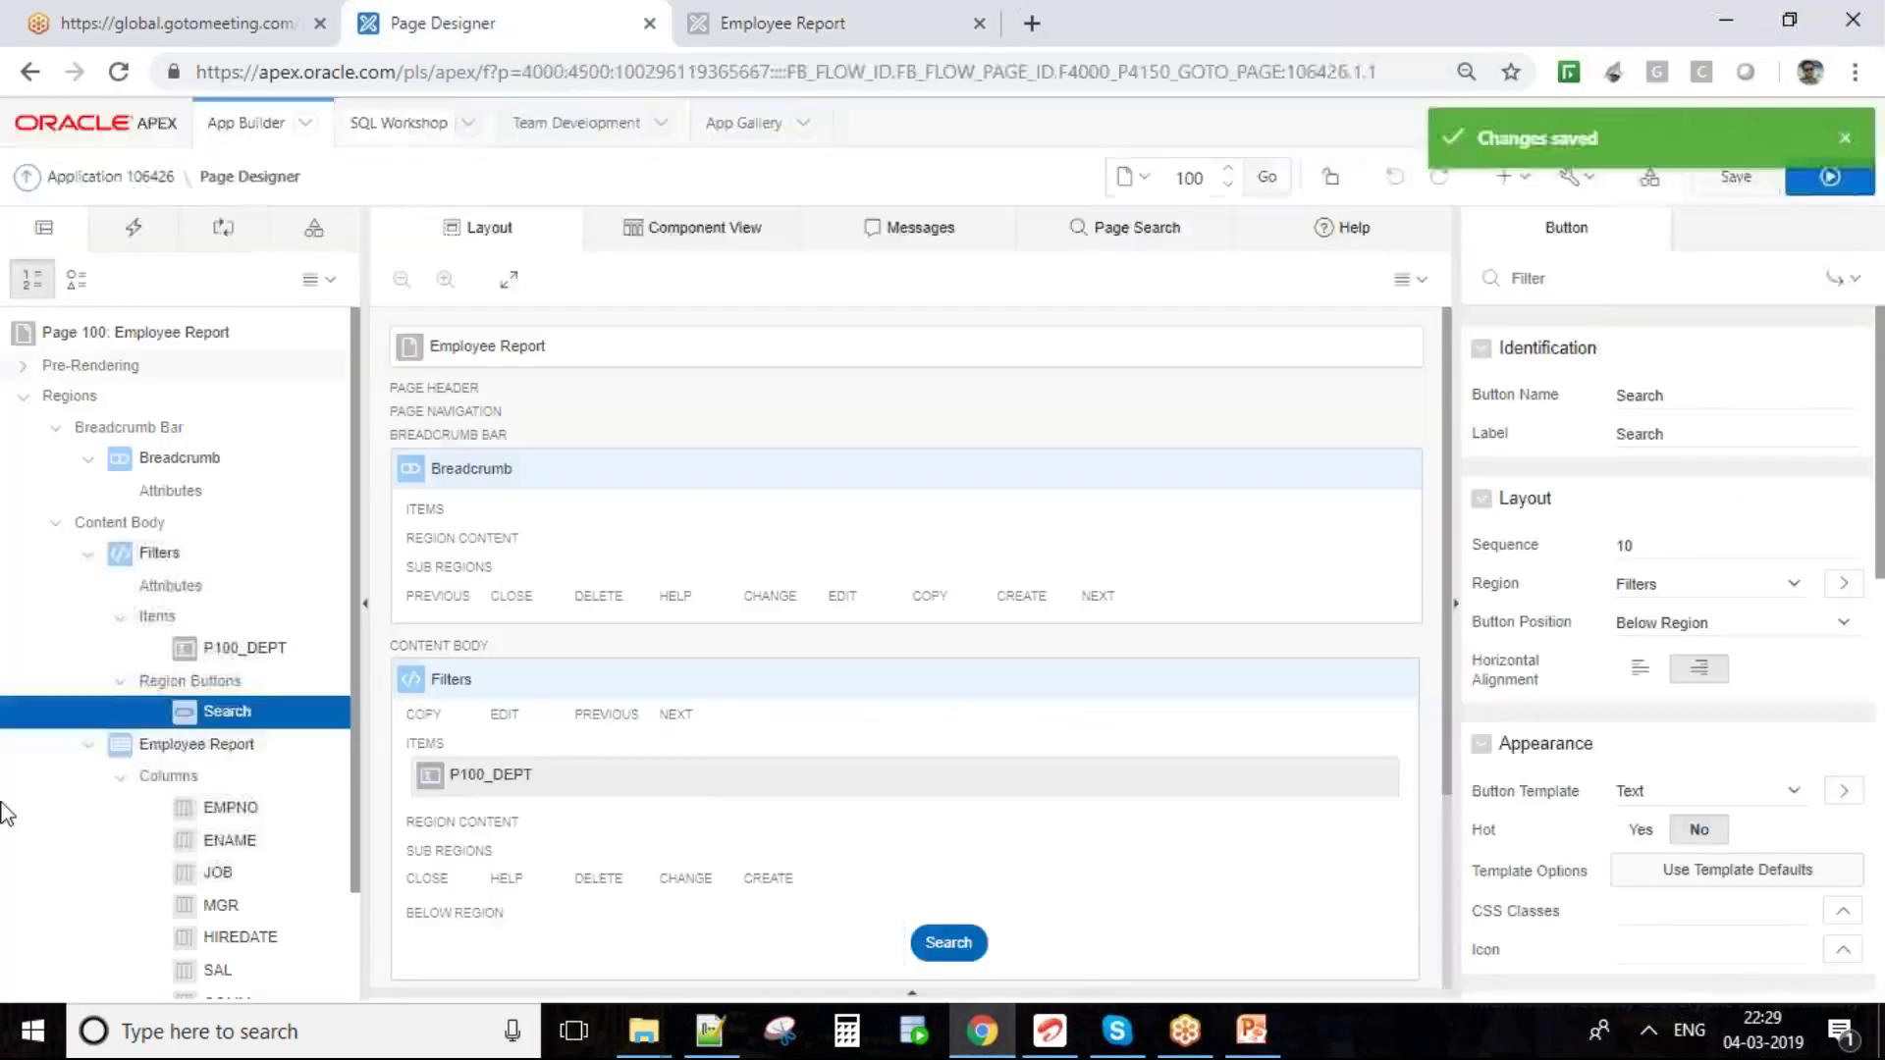
pyautogui.click(287, 656)
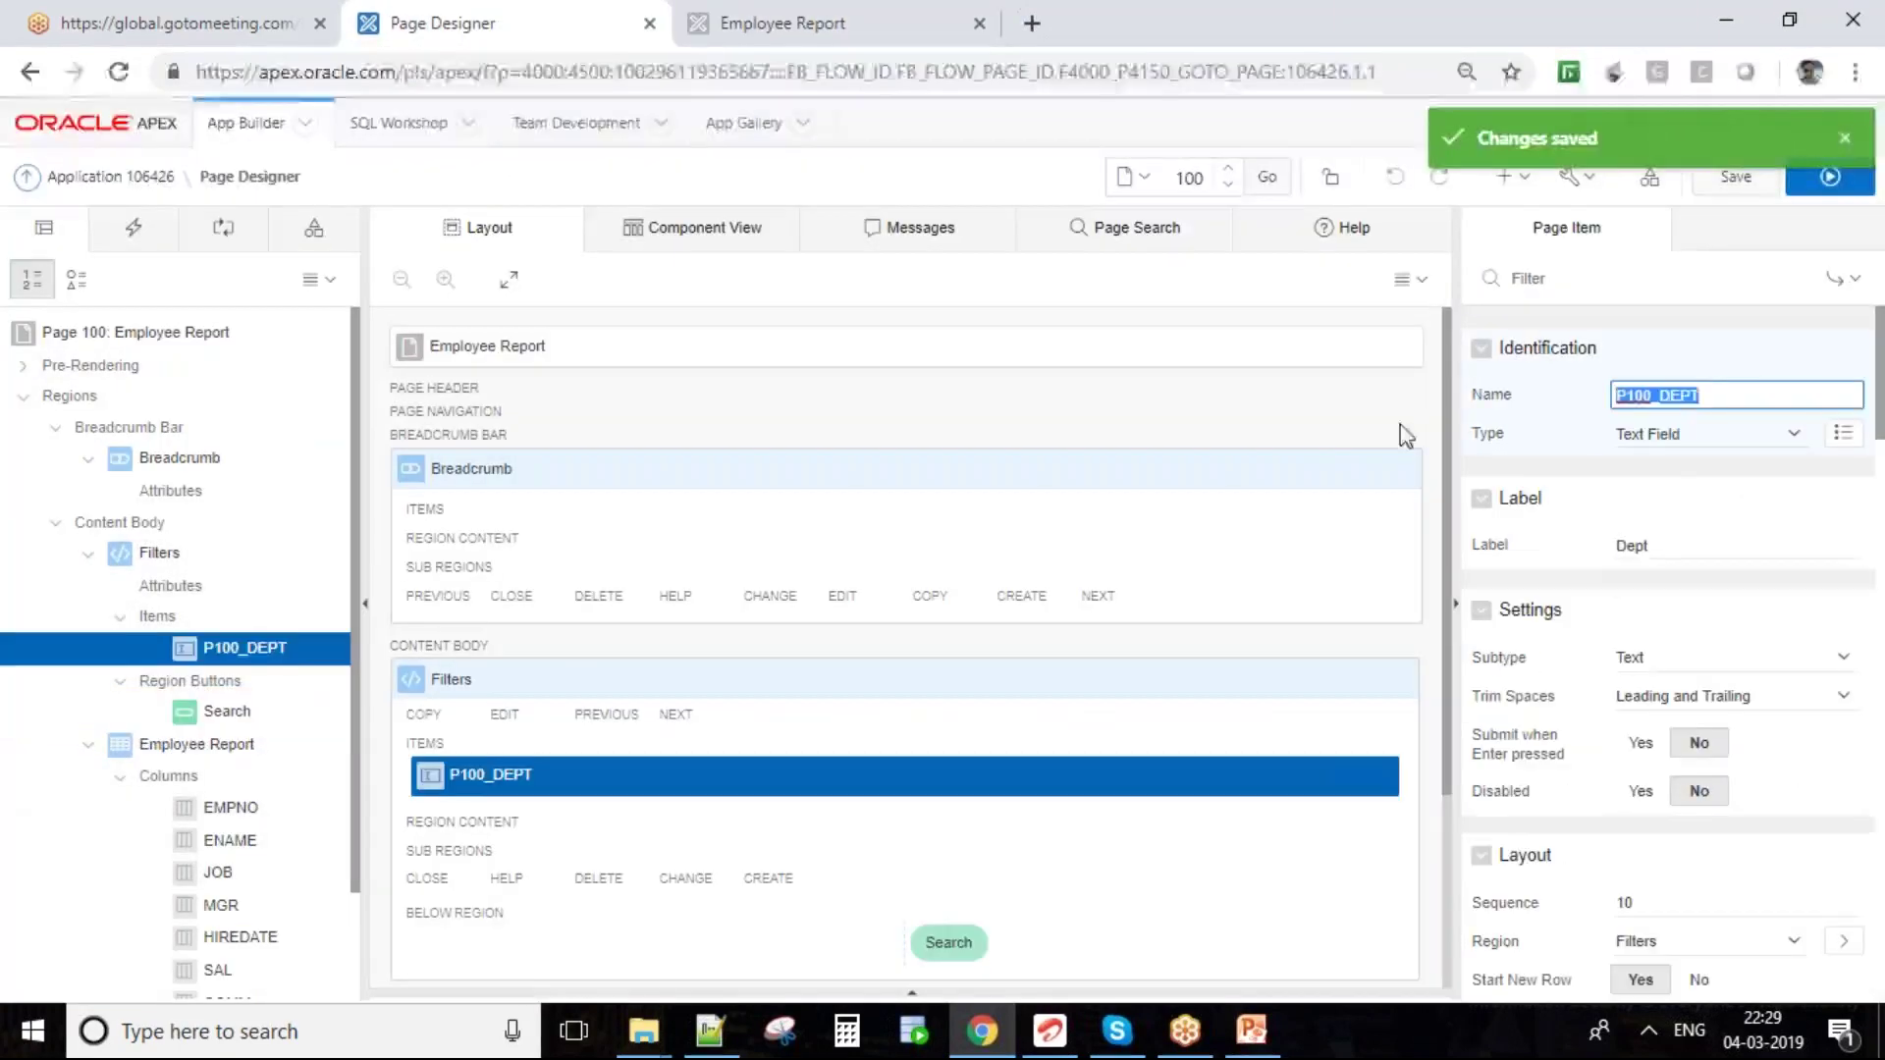
pyautogui.click(277, 743)
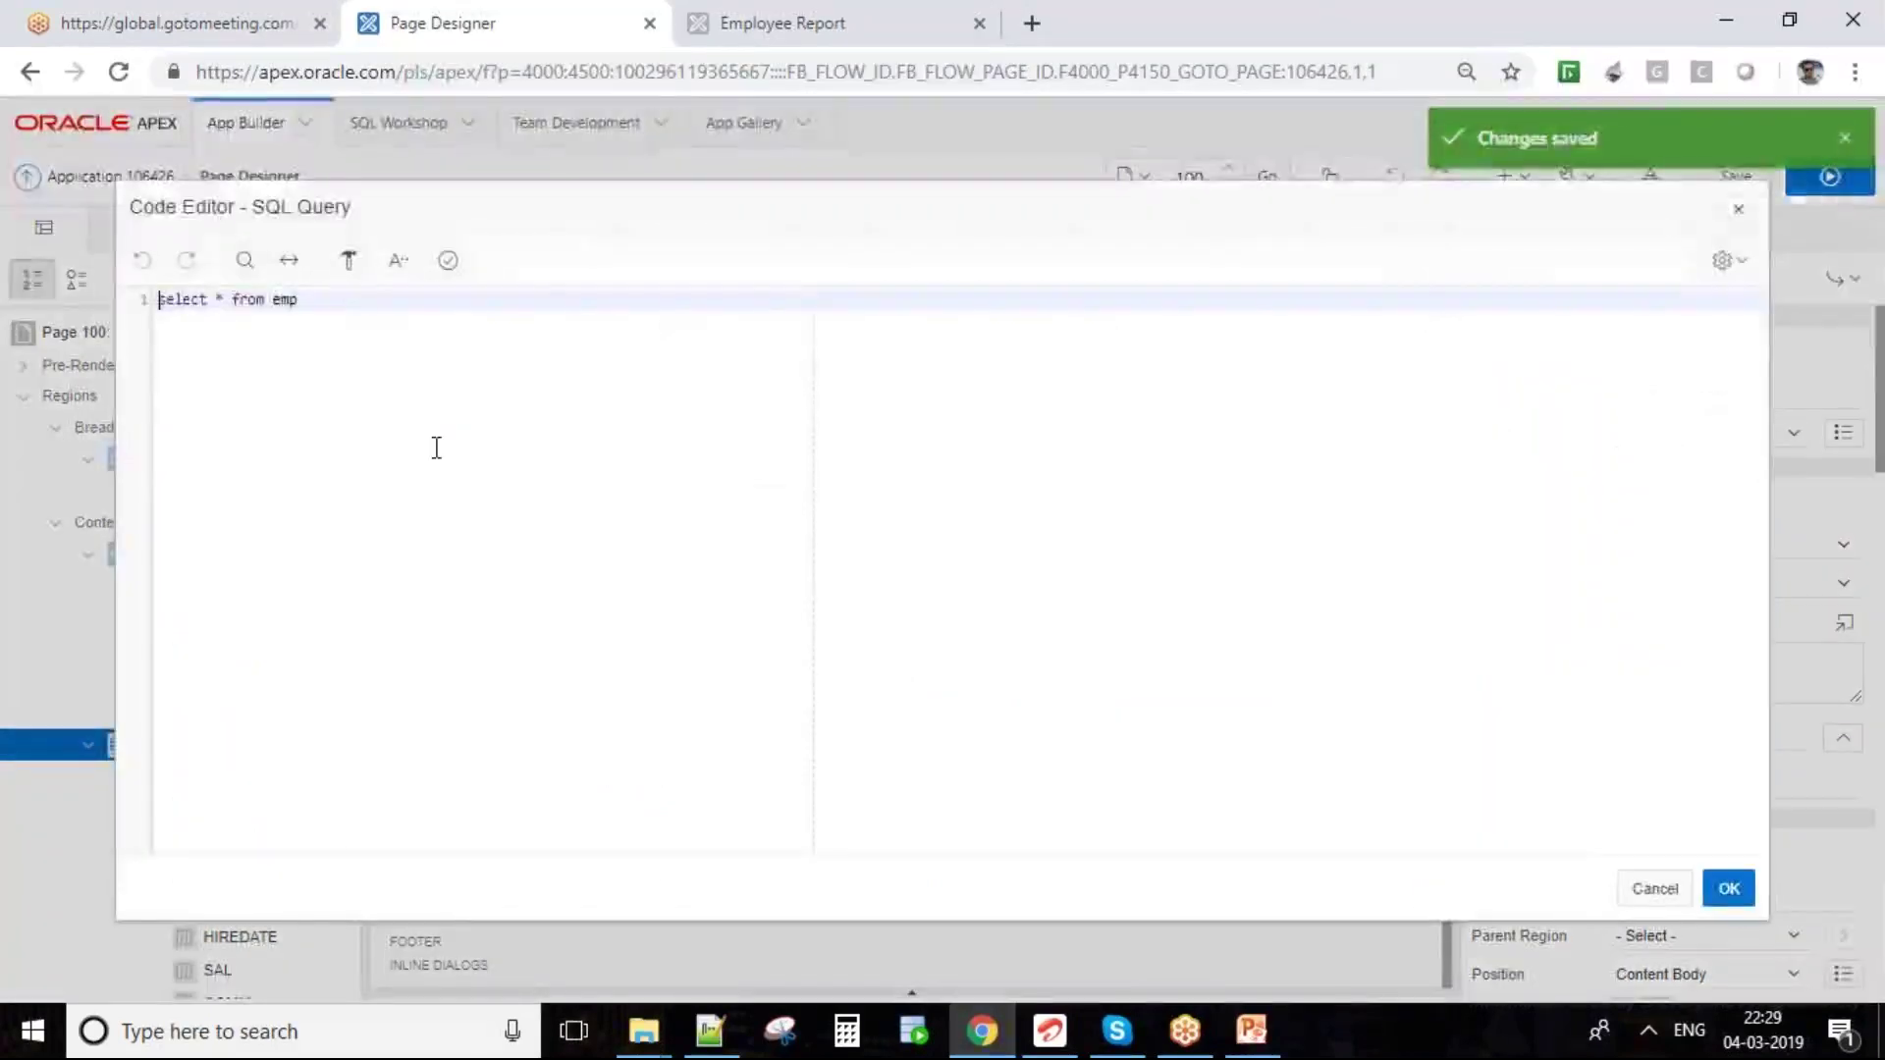
pyautogui.click(352, 309)
pyautogui.write('w')
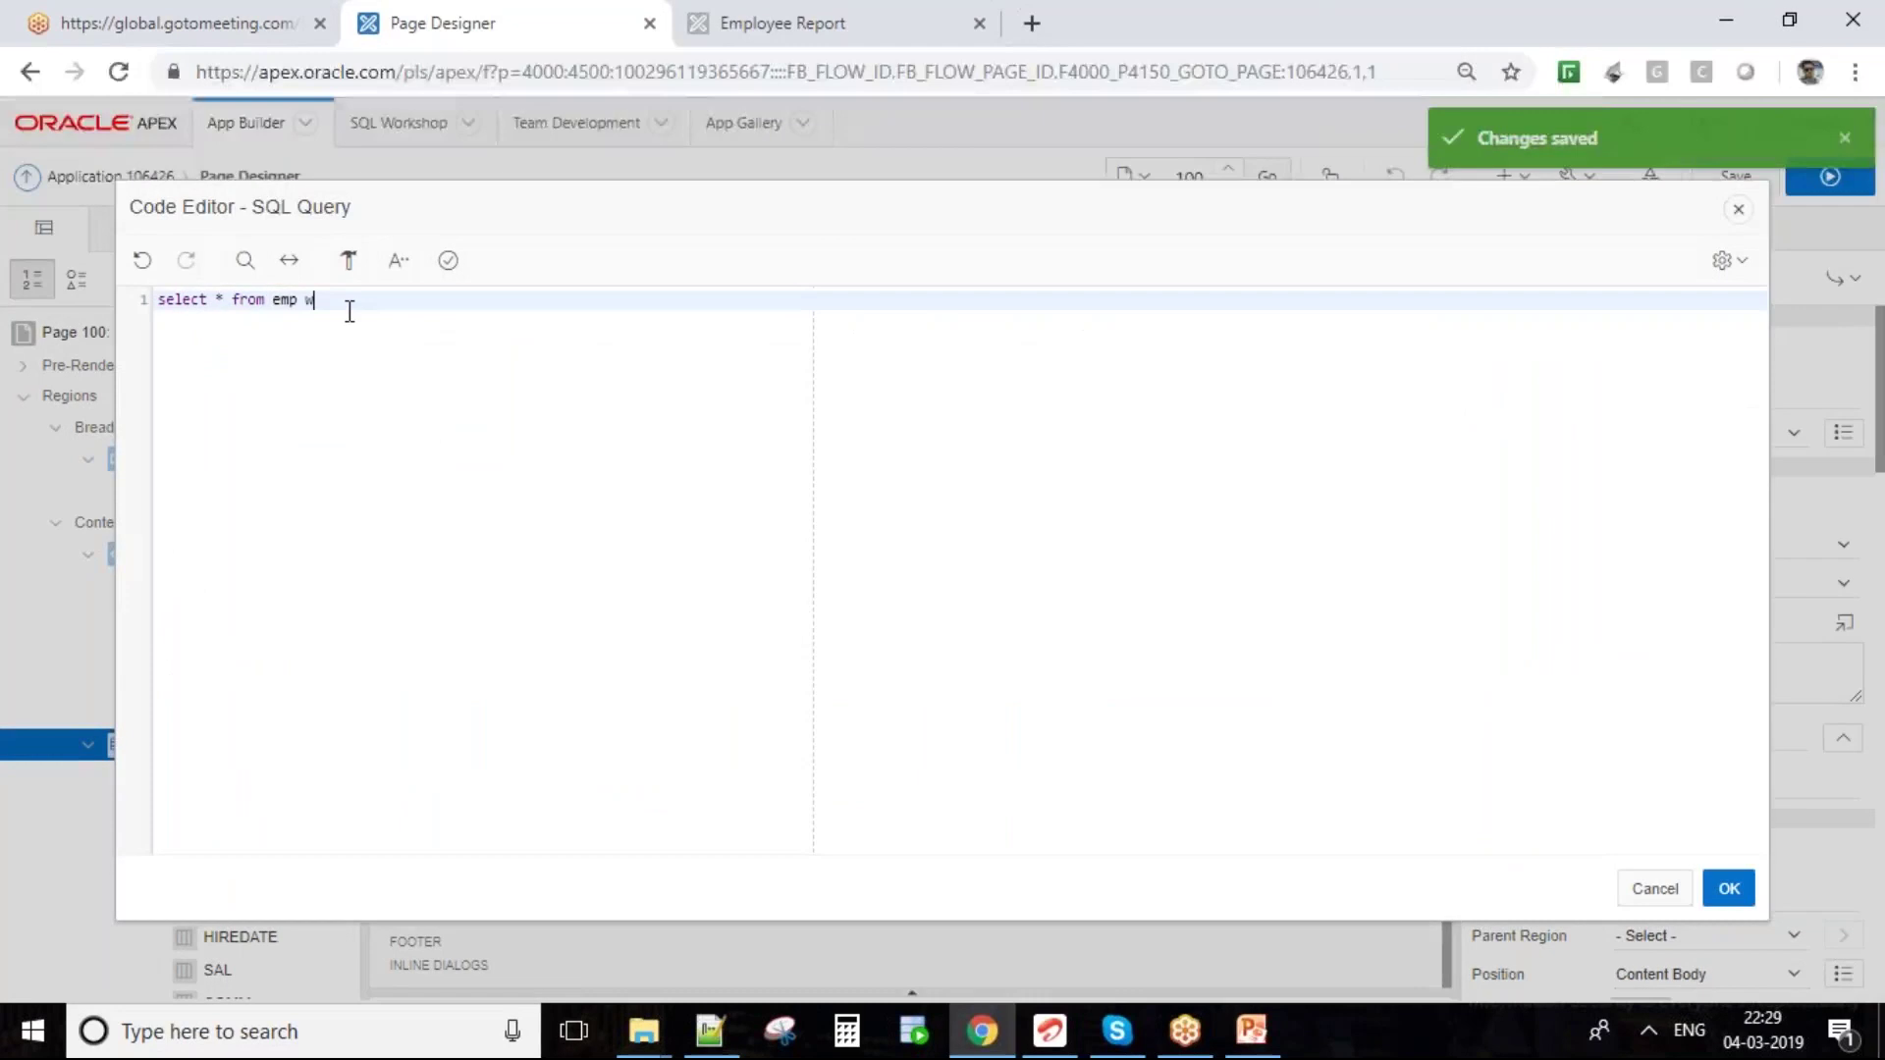
pyautogui.write('here deptno=:P100_DEPT')
pyautogui.hotkey('shift', 'Home')
pyautogui.moveTo(531, 303); pyautogui.dragTo(413, 299)
pyautogui.click(447, 260)
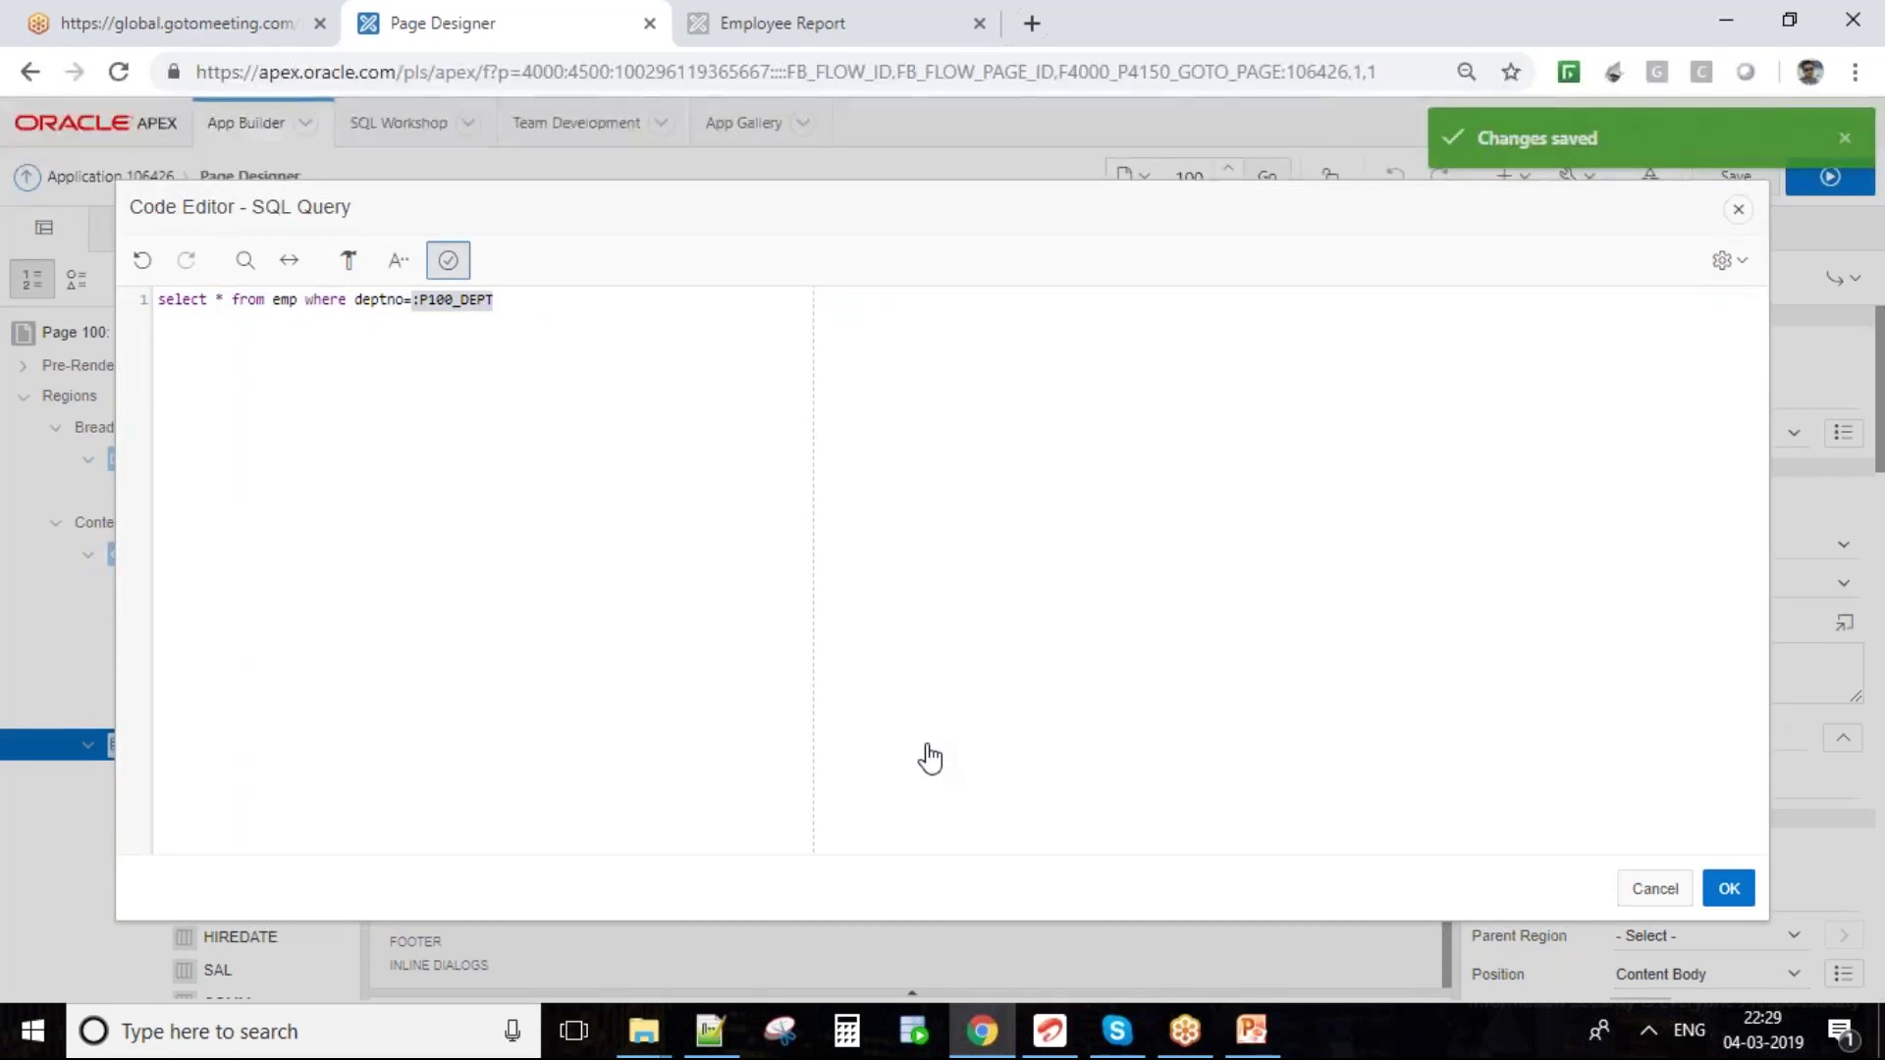
pyautogui.click(1748, 896)
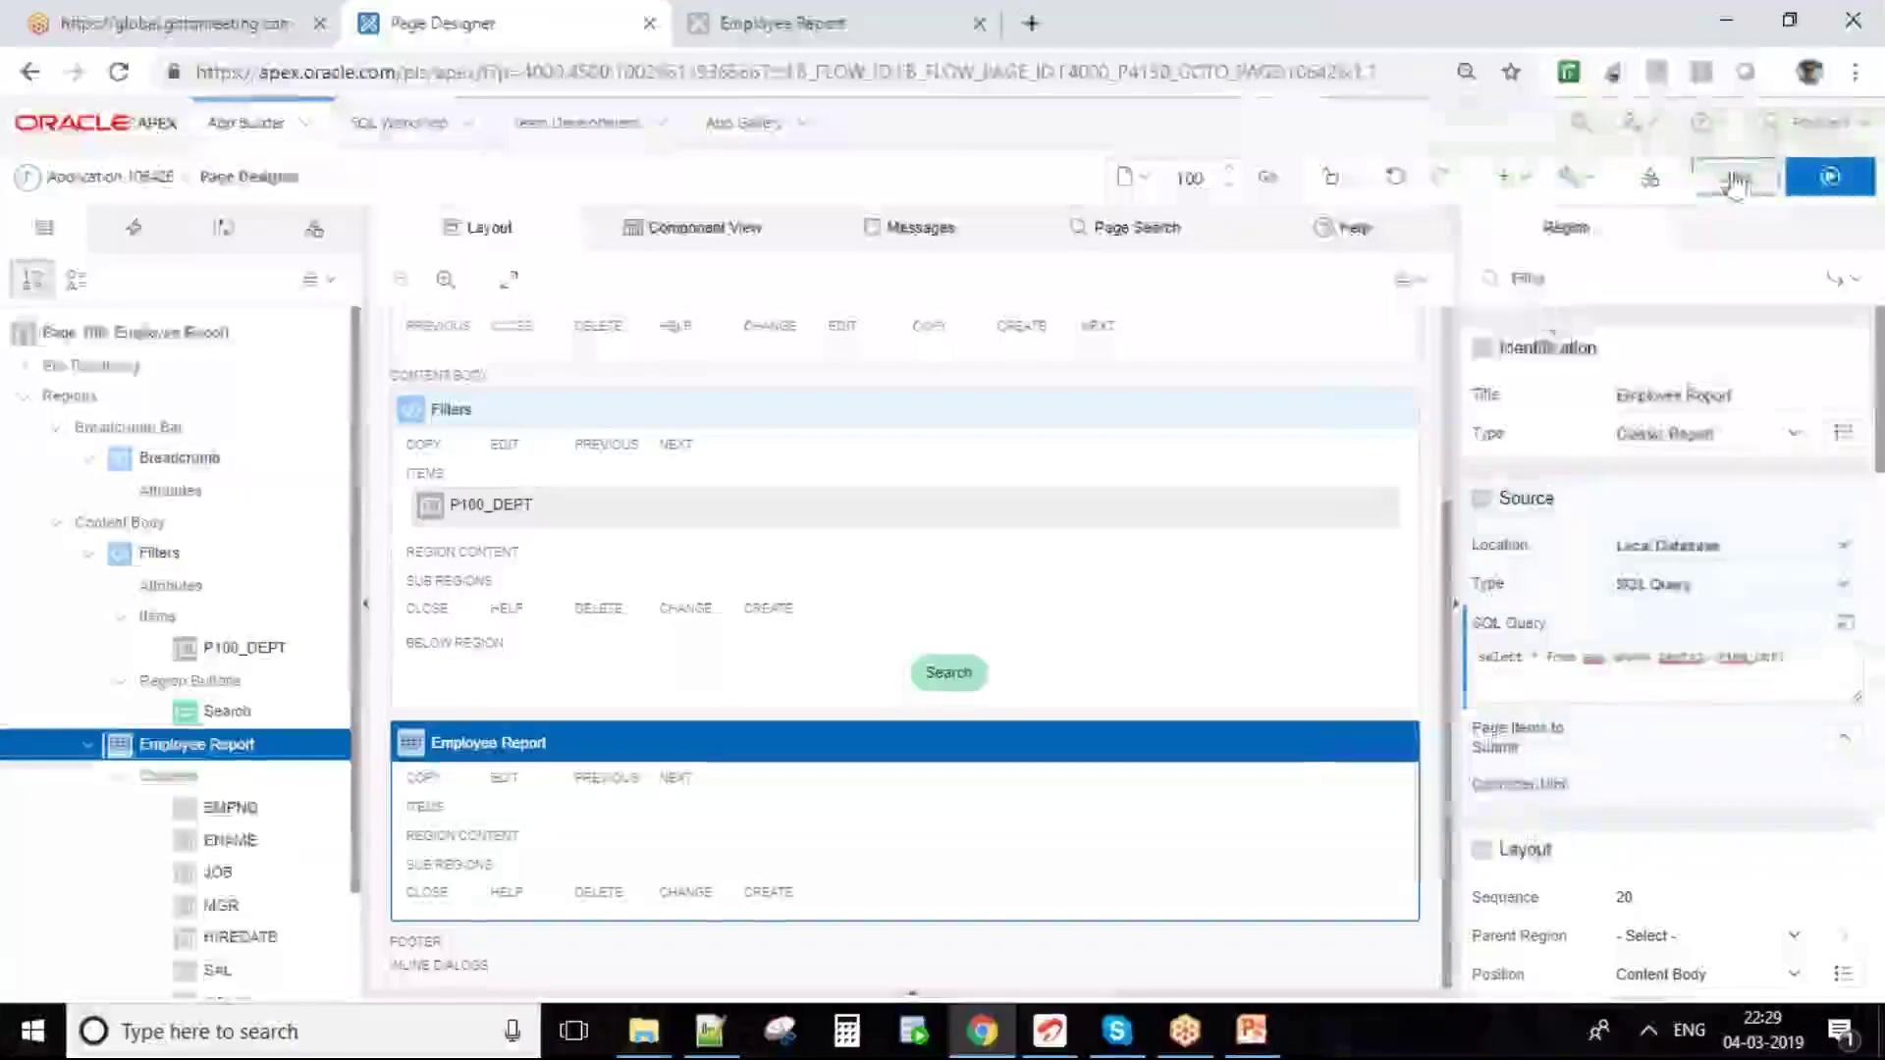
pyautogui.click(1830, 176)
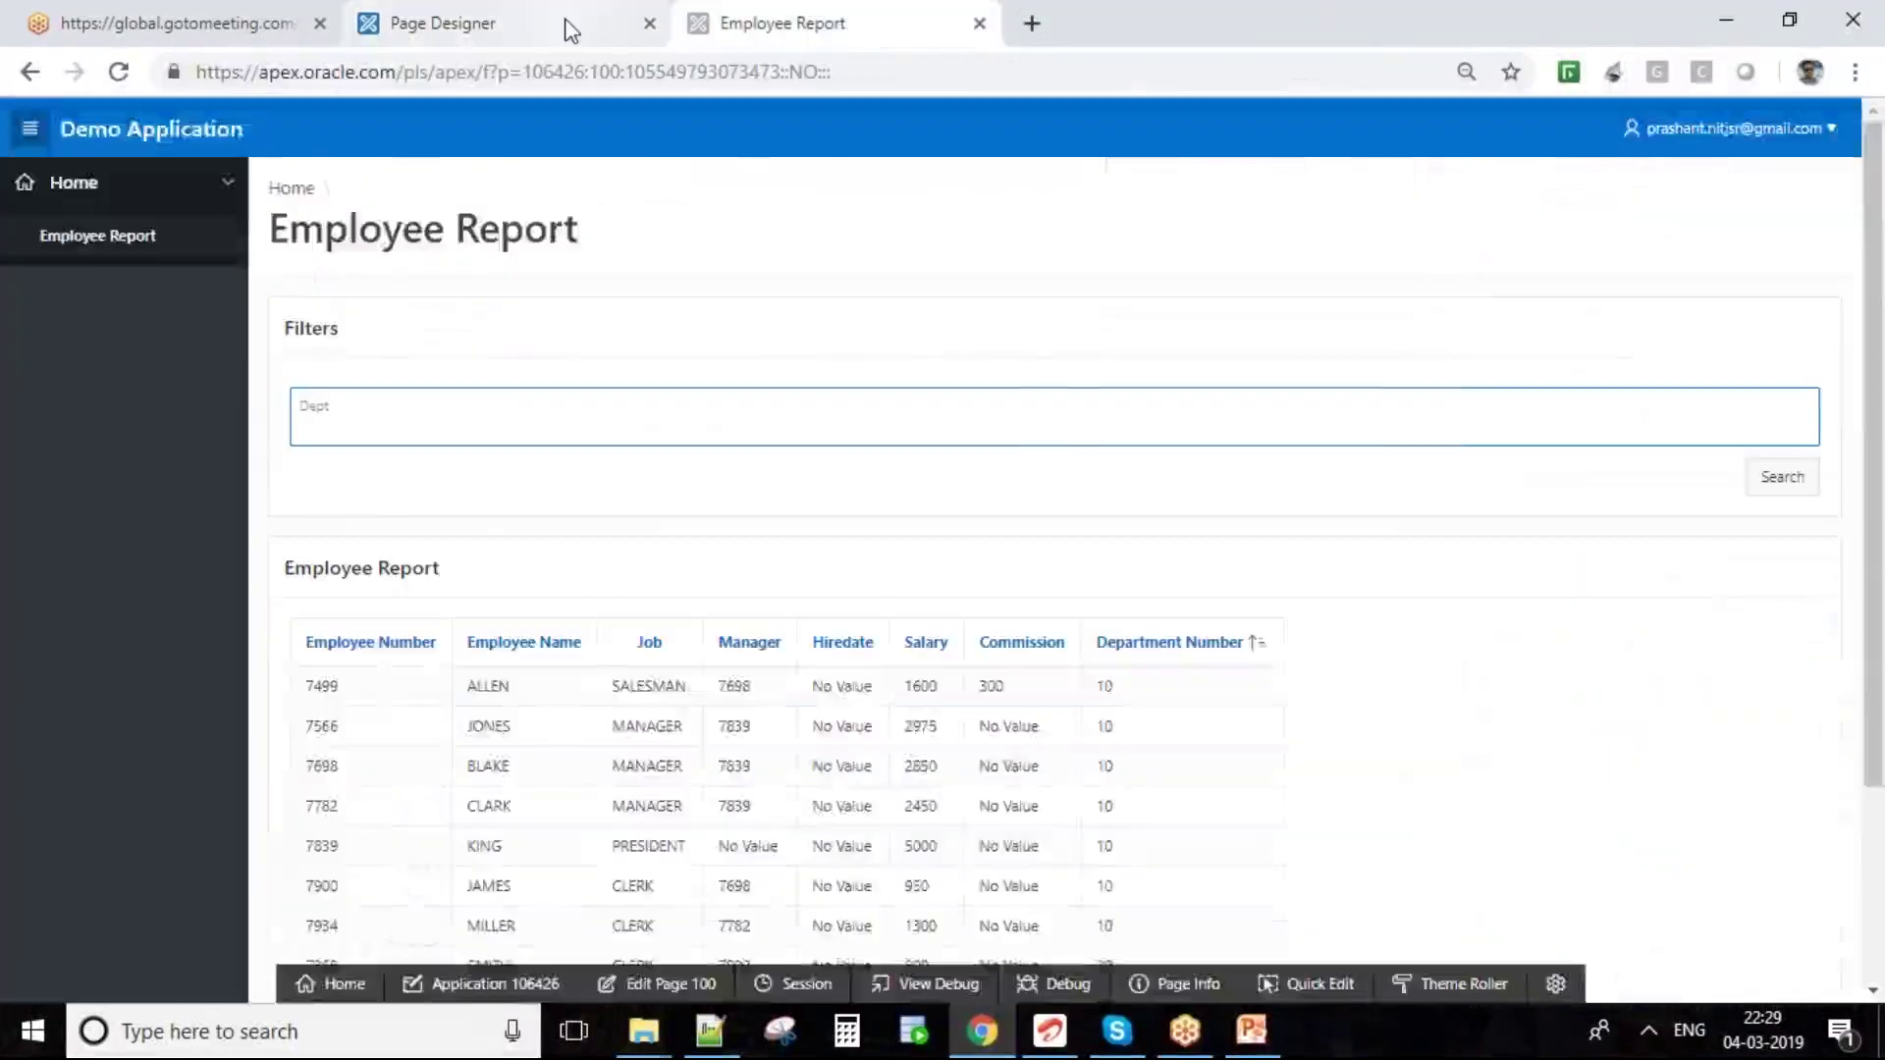
# - Reload the running Employee Report page and search for department 10 with the Dept filter
pyautogui.click(571, 30)
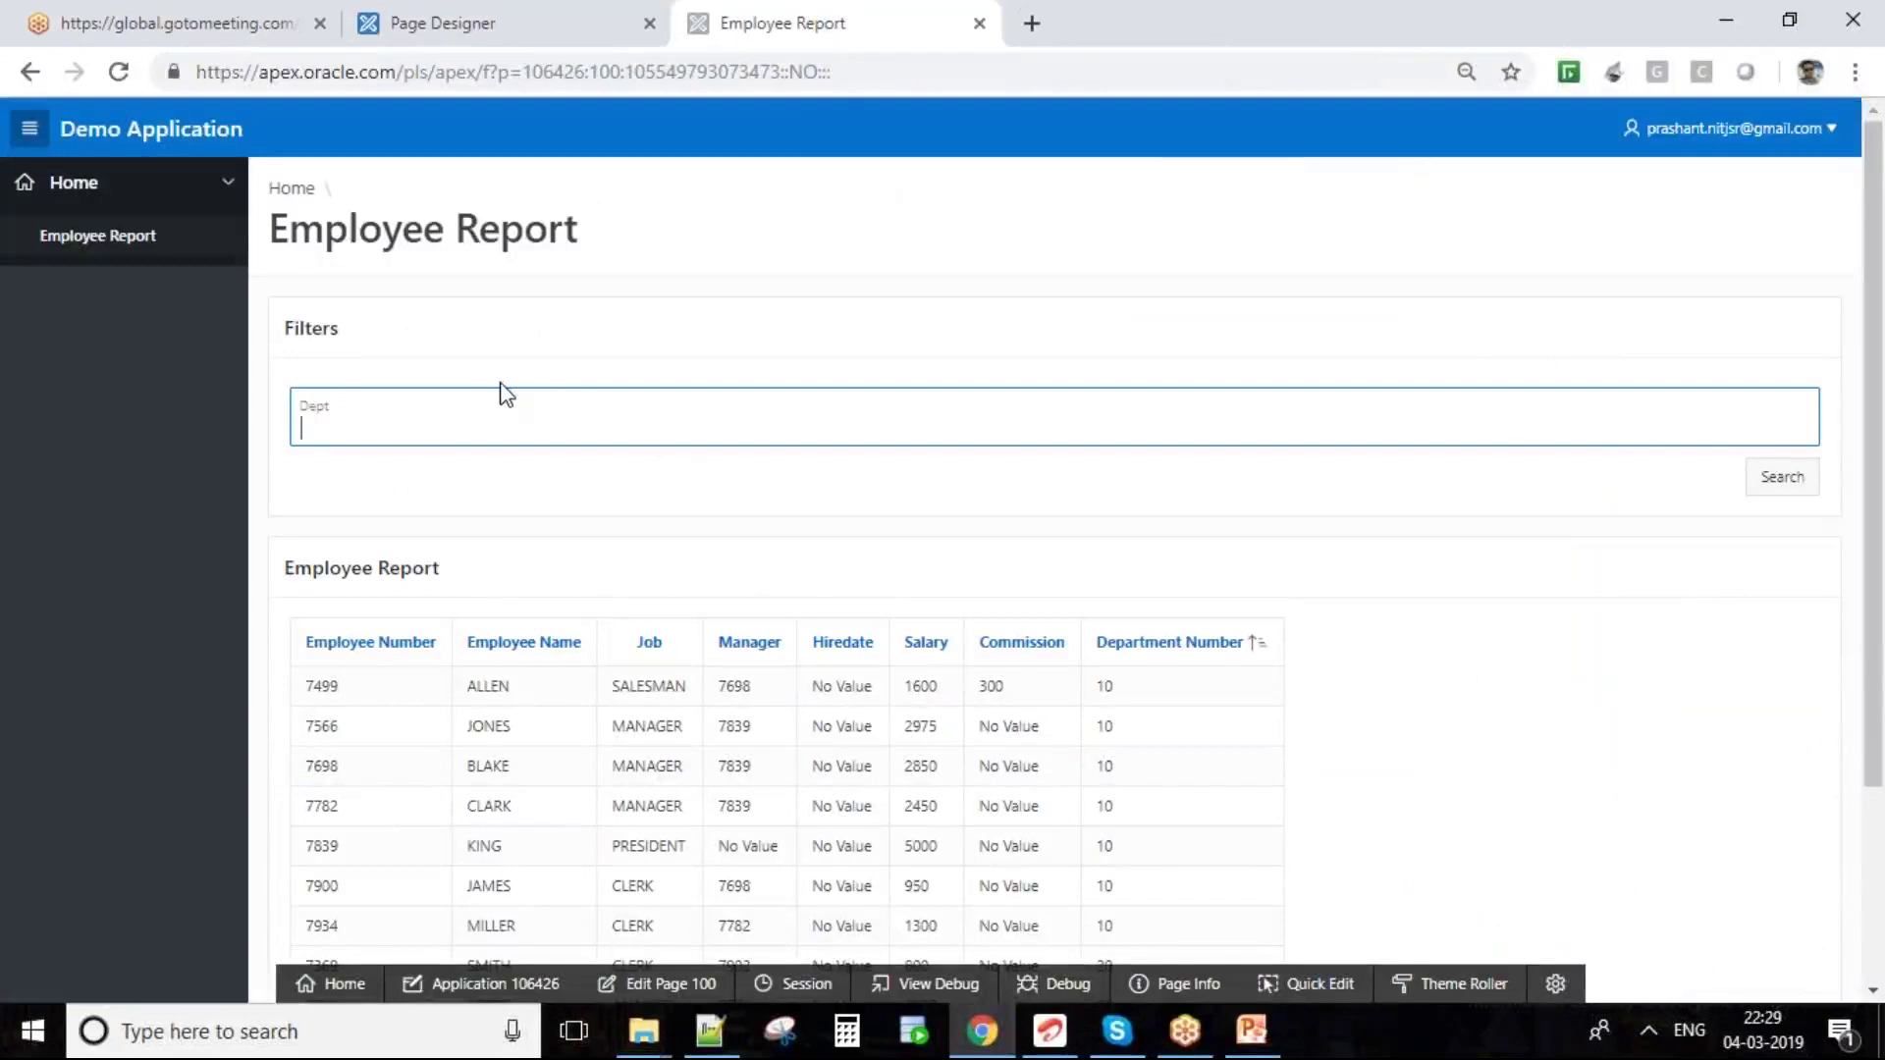
pyautogui.click(150, 242)
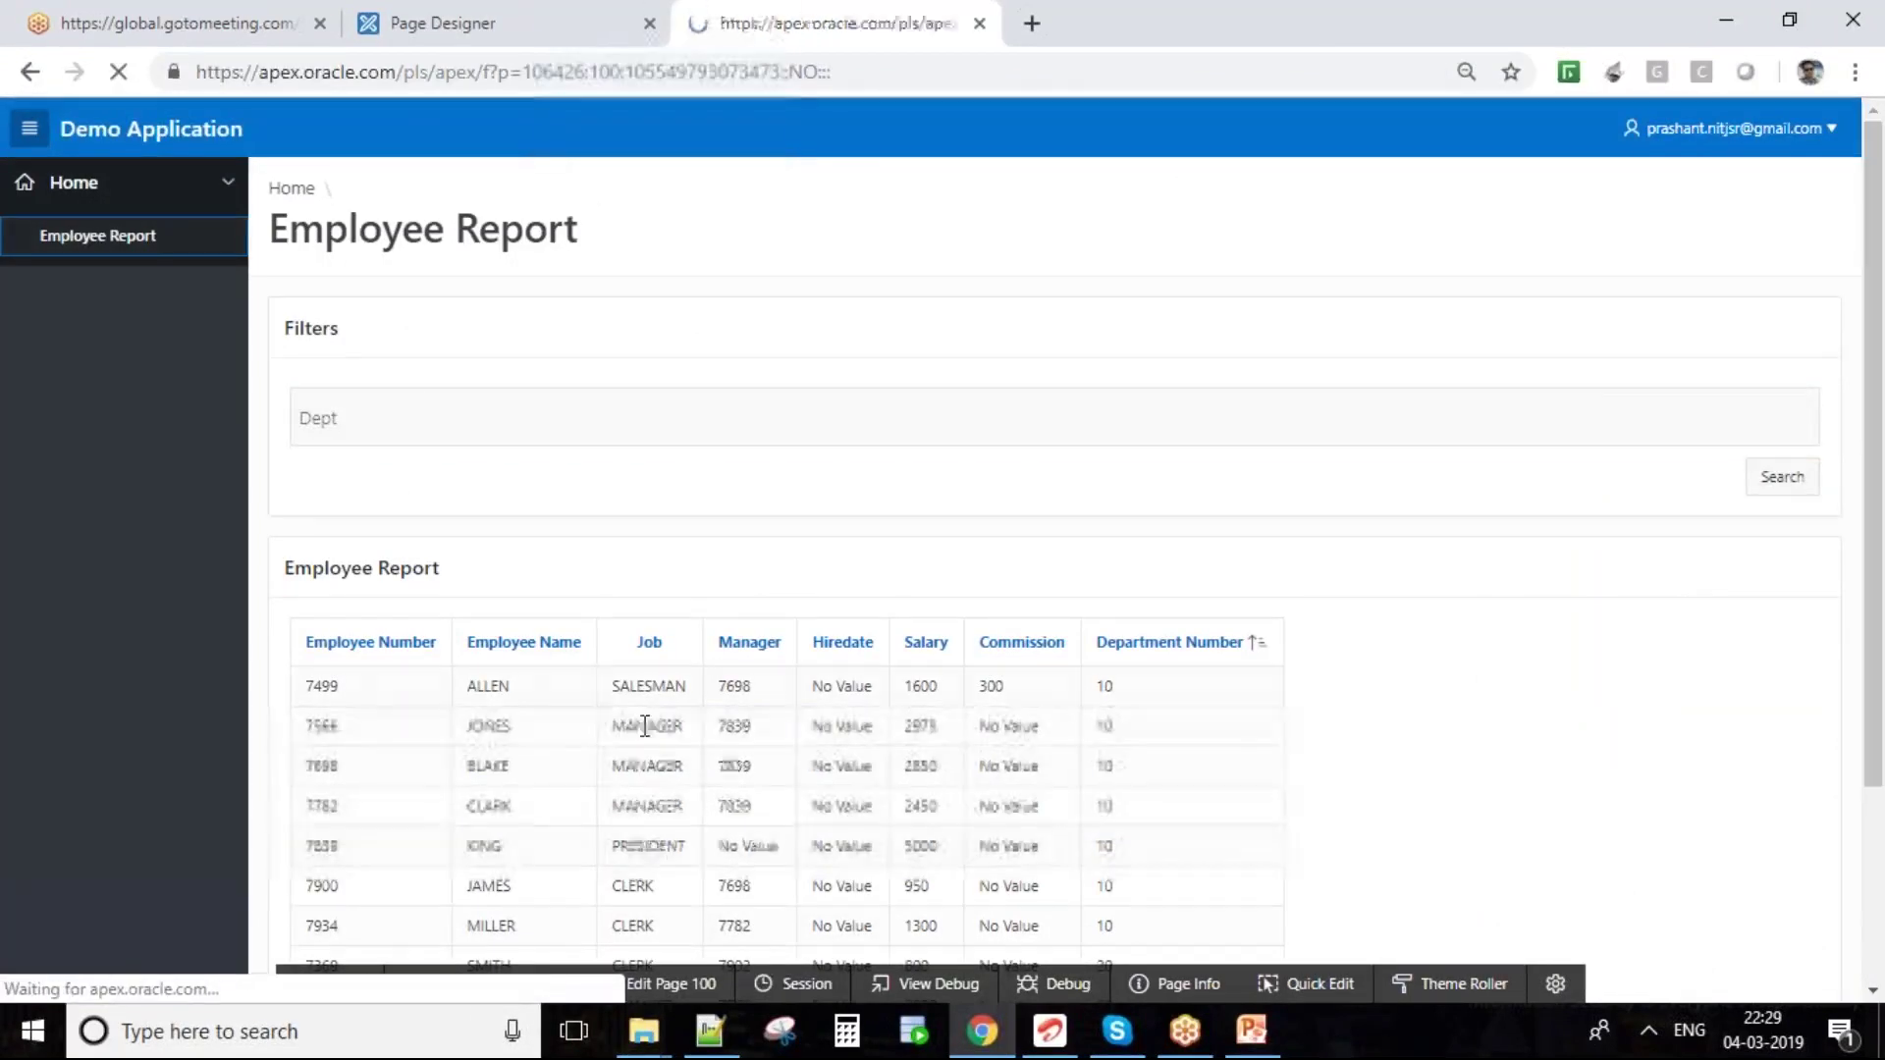
pyautogui.write('10')
pyautogui.click(1796, 484)
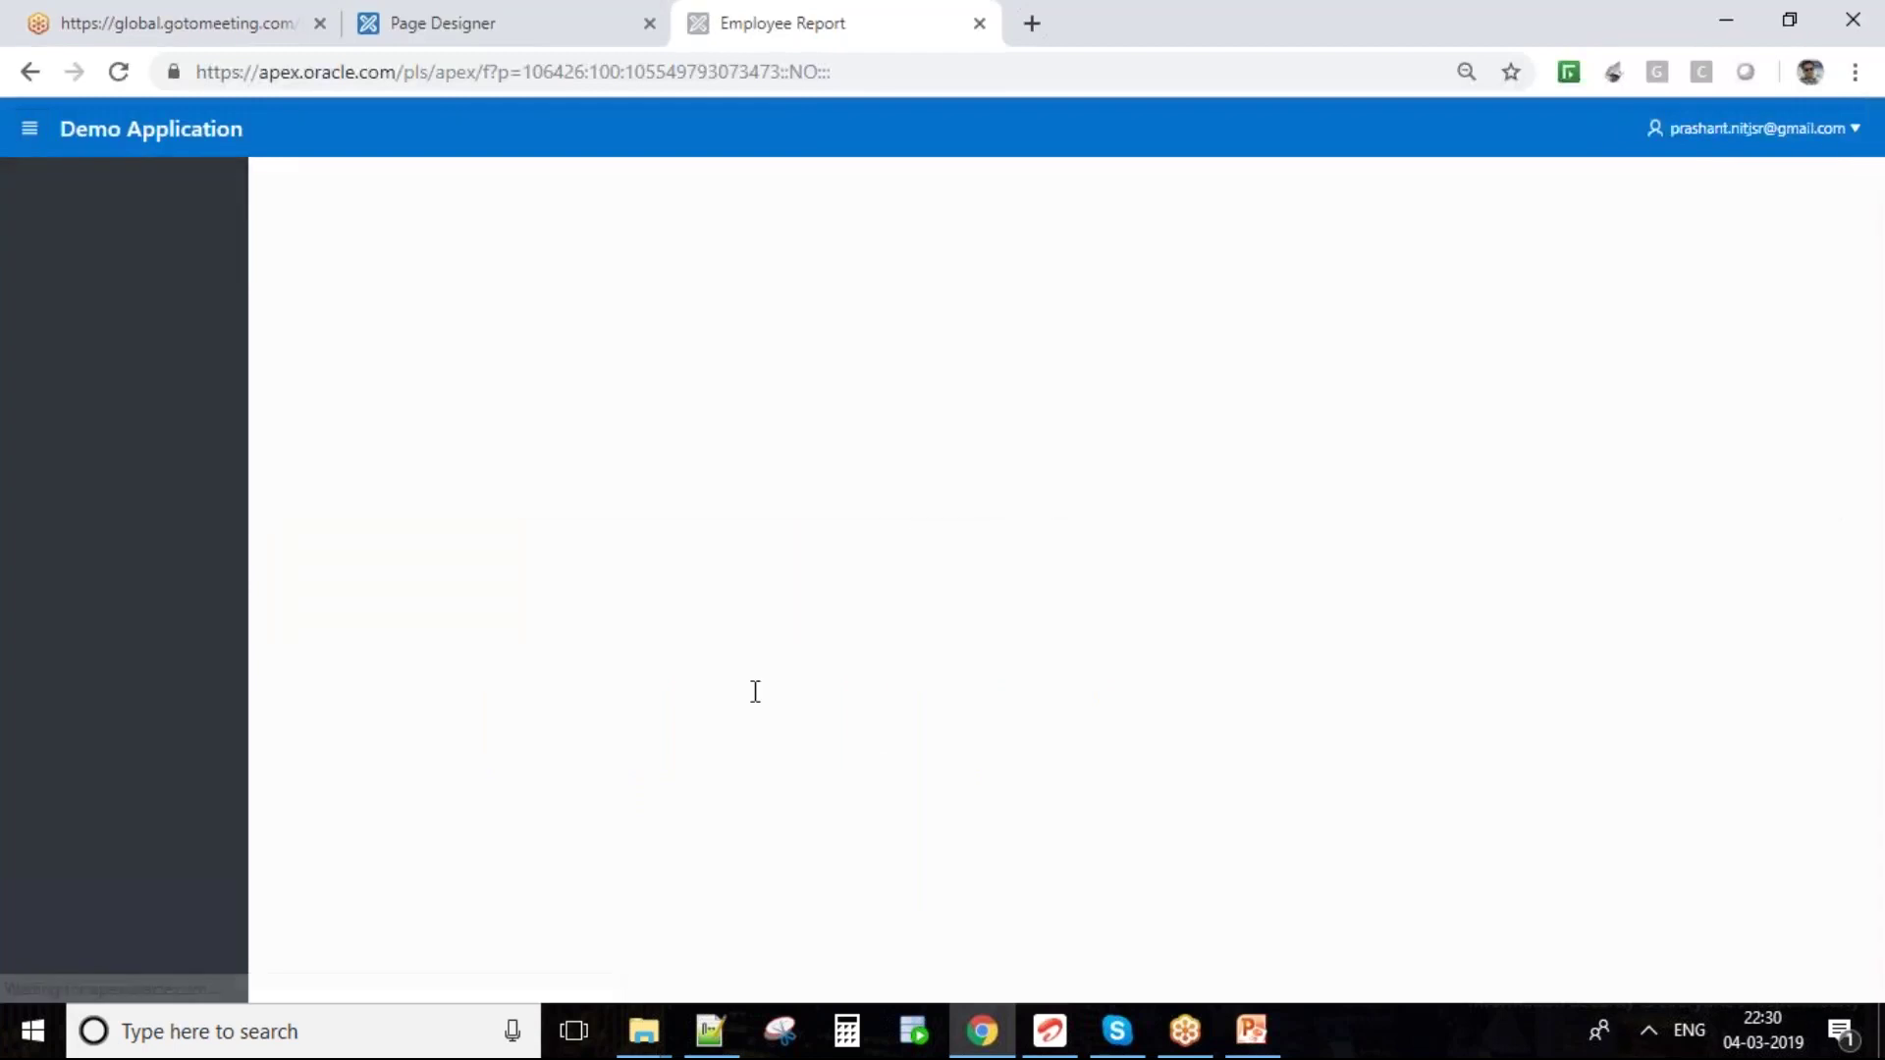
pyautogui.scroll(-1, 723, 668)
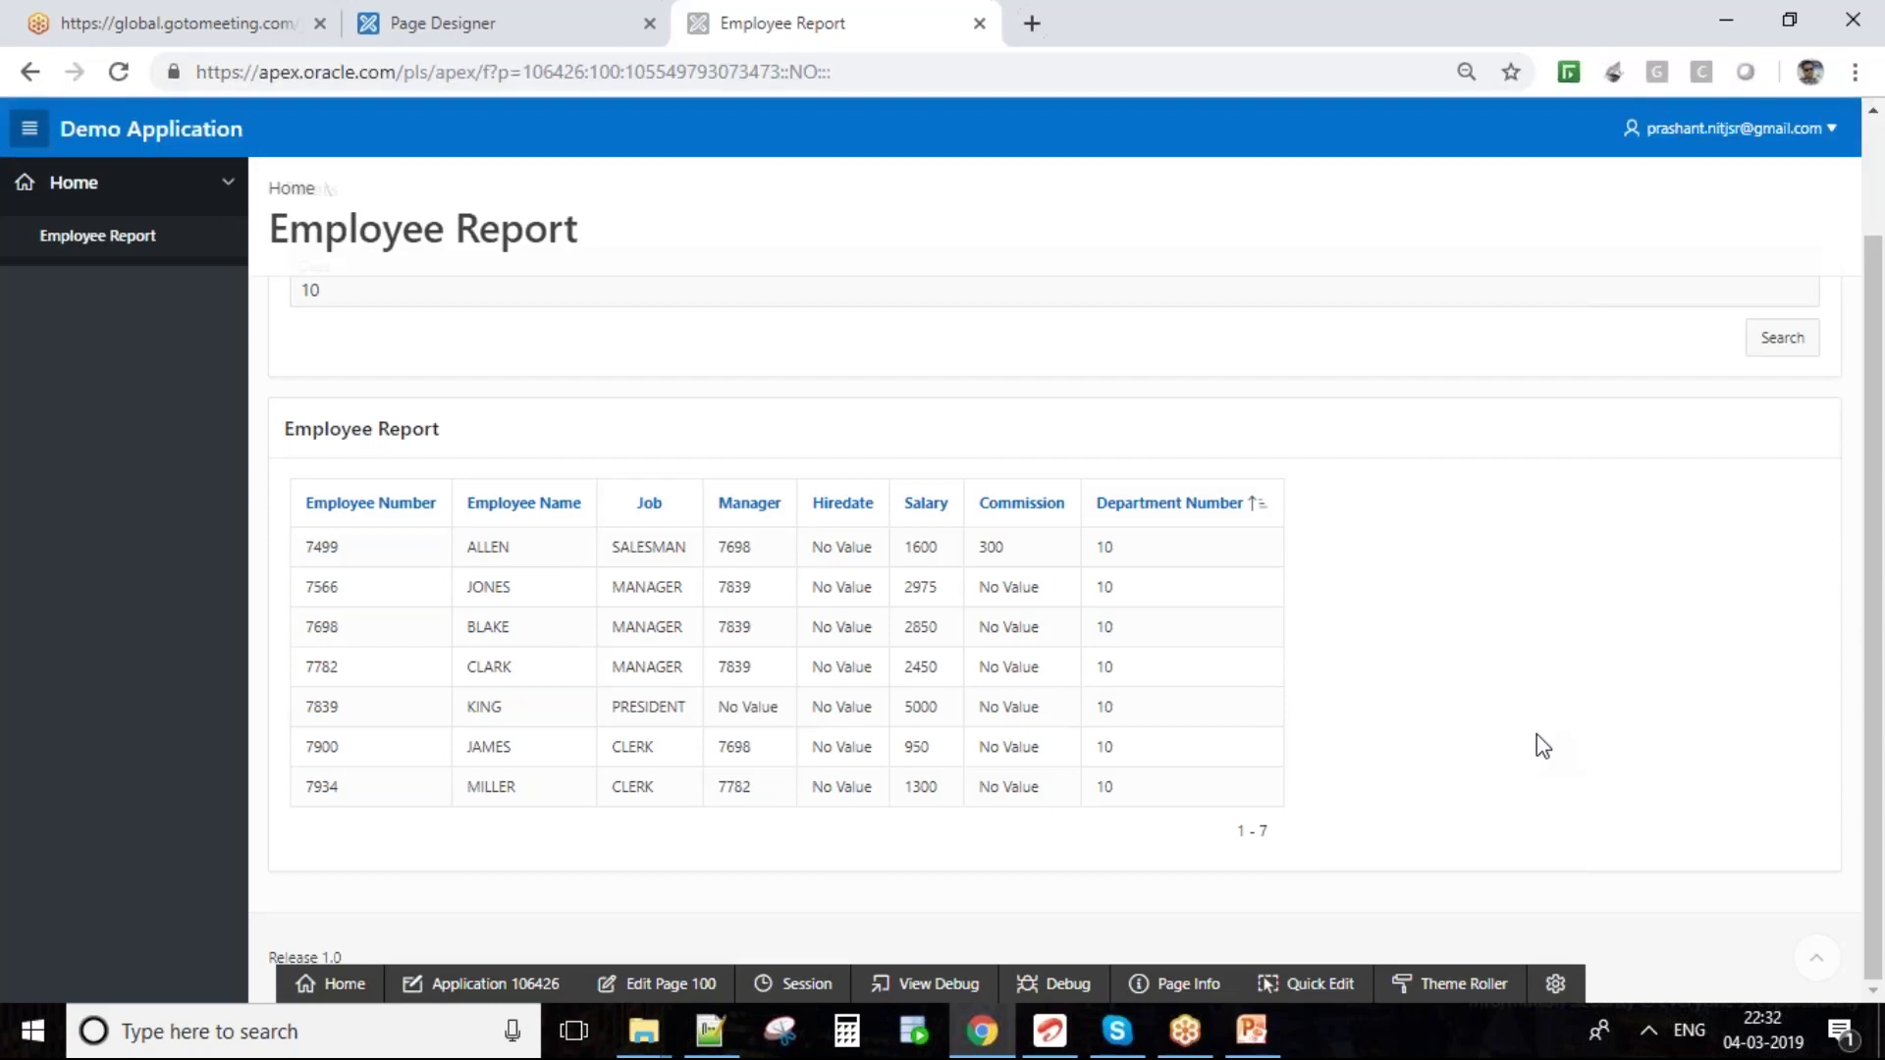
# - Switch to the 1_Oracle_Apex presentation in PowerPoint and show slide 3, Skills Required
pyautogui.click(1197, 1046)
pyautogui.click(1227, 1046)
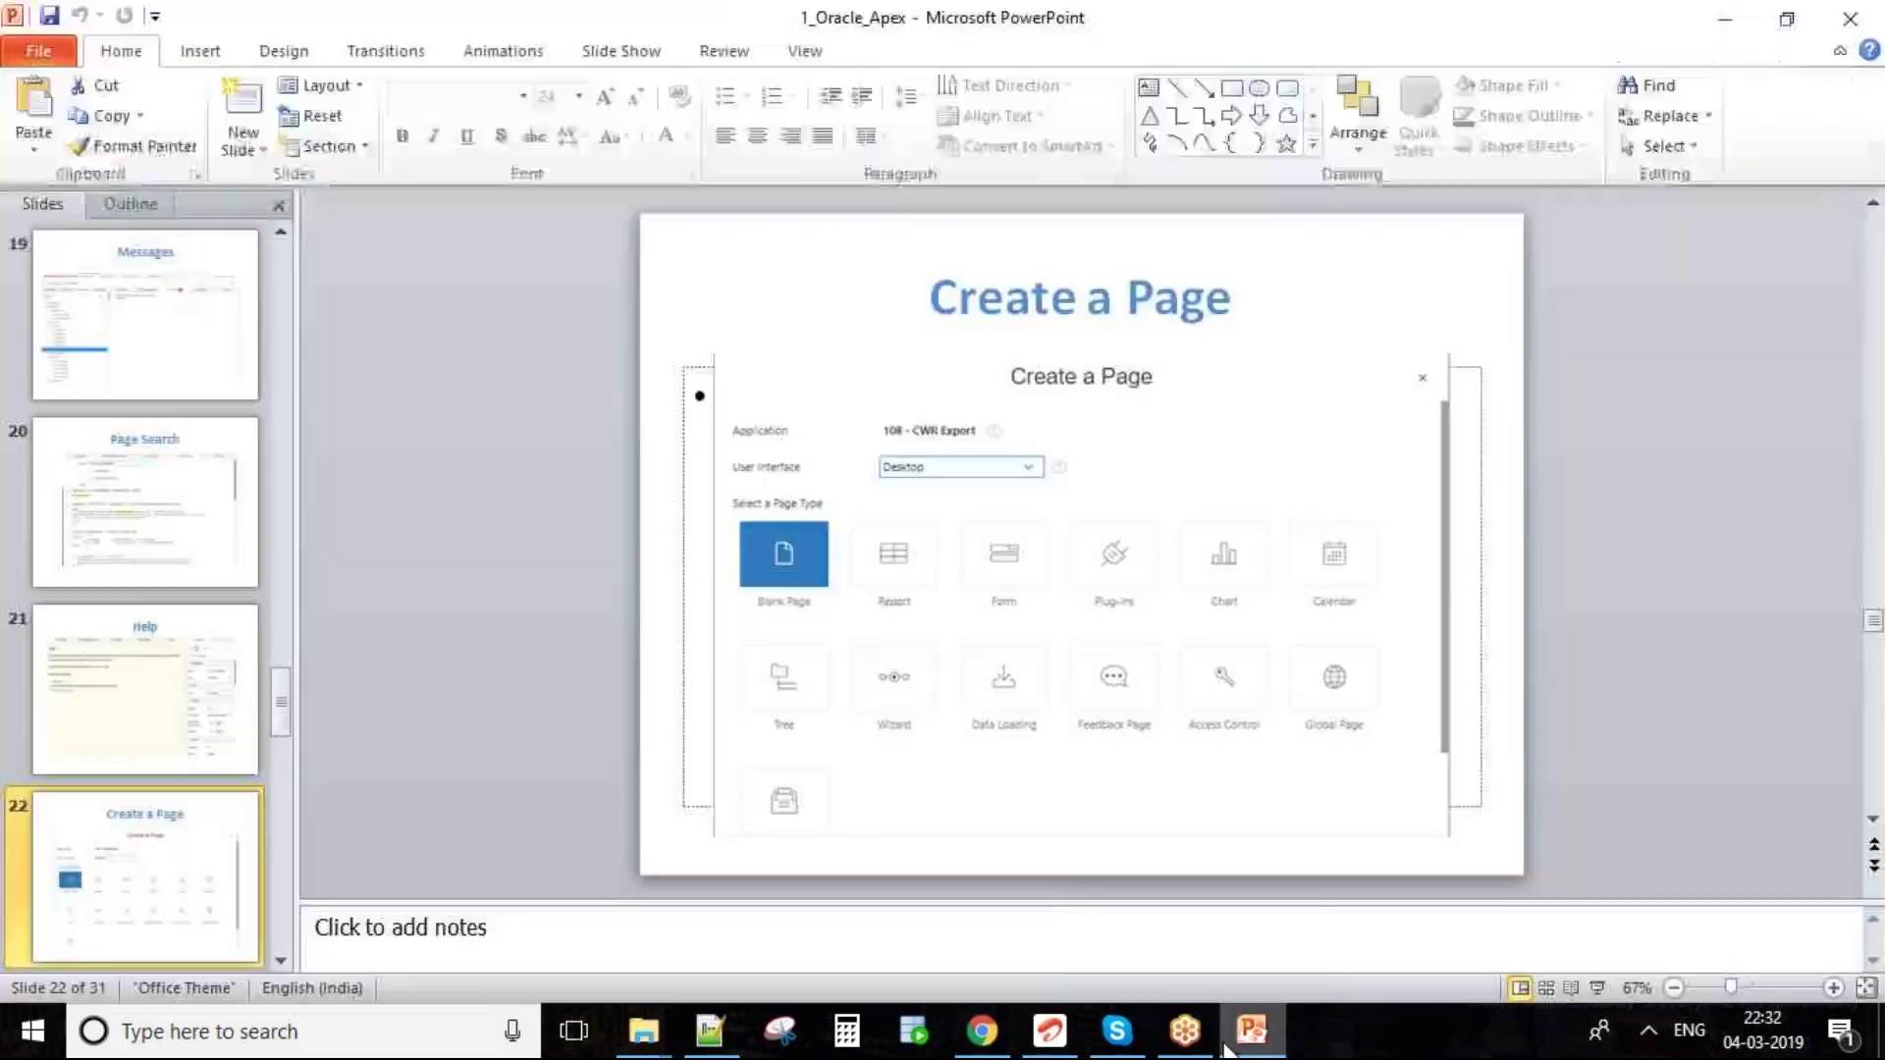
pyautogui.scroll(15, 194, 762)
pyautogui.click(189, 757)
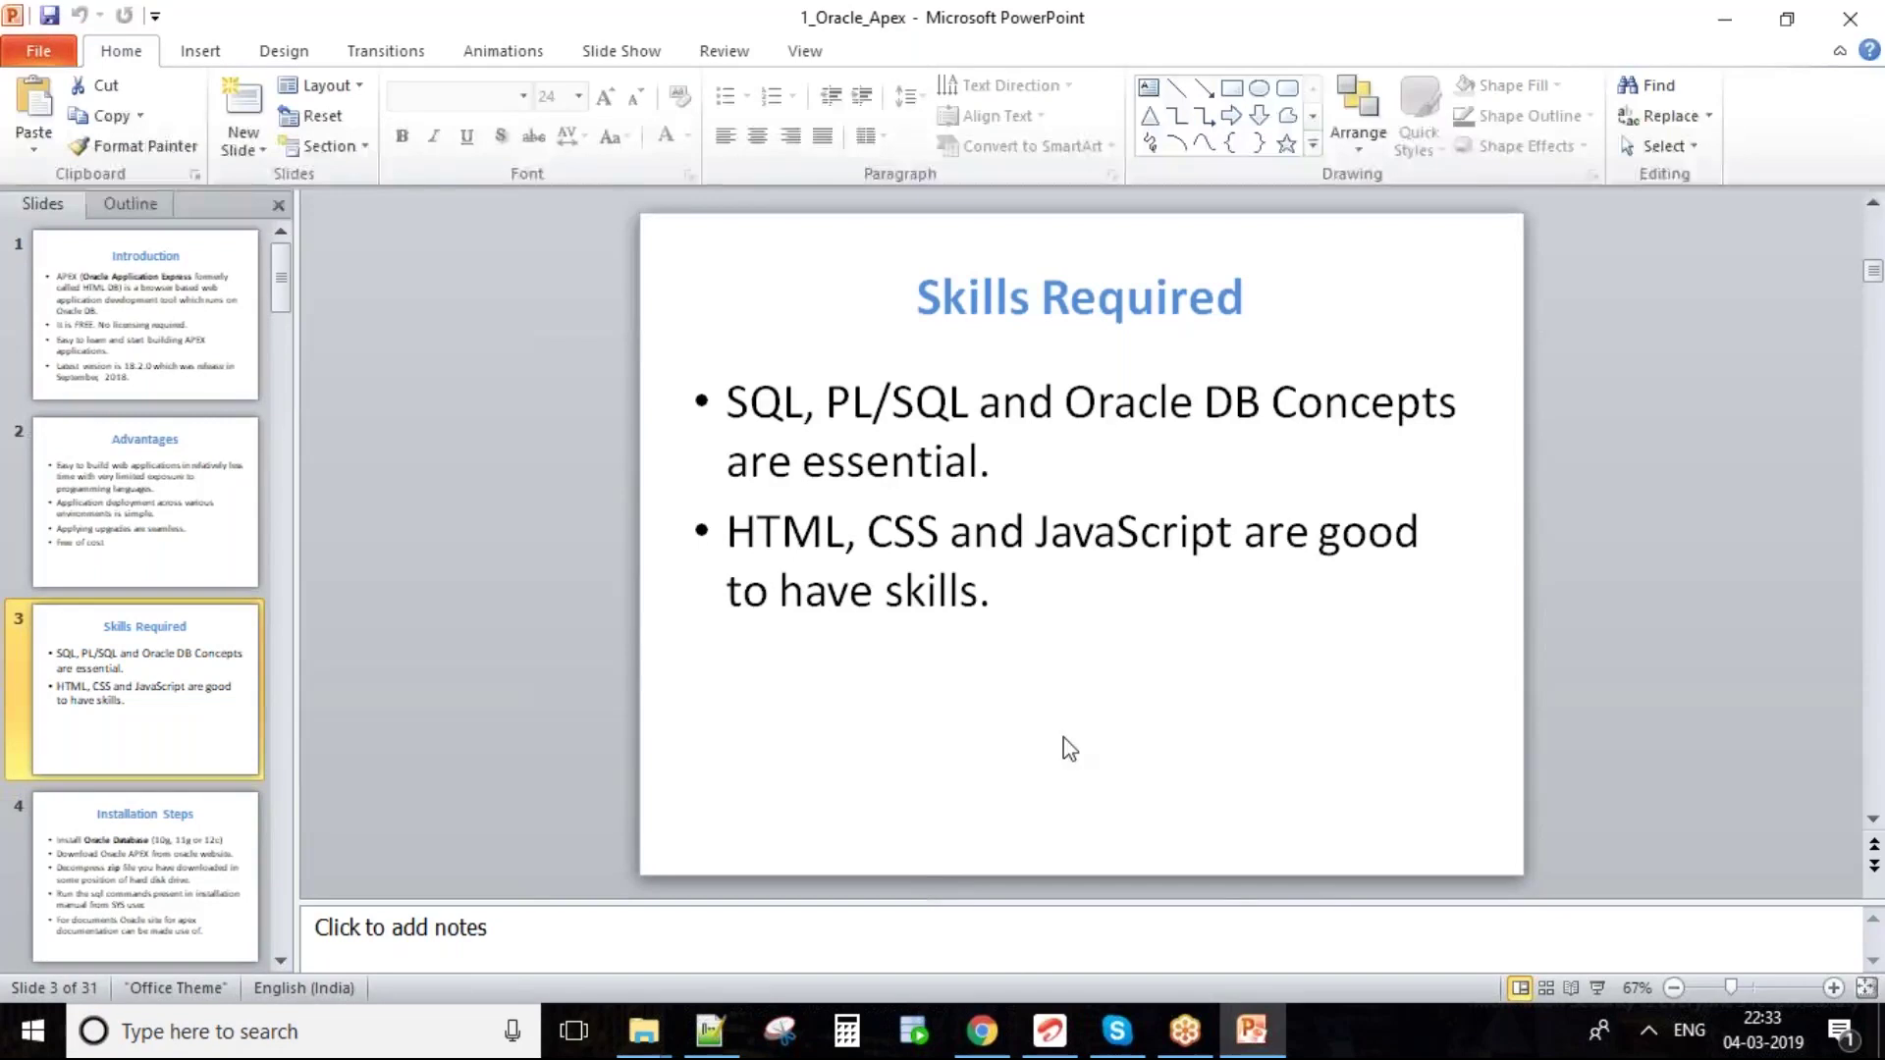
# - Switch back to the Employee Report in Chrome, highlight its second to fourth rows, and bring up the GoToMeeting window
pyautogui.click(980, 1030)
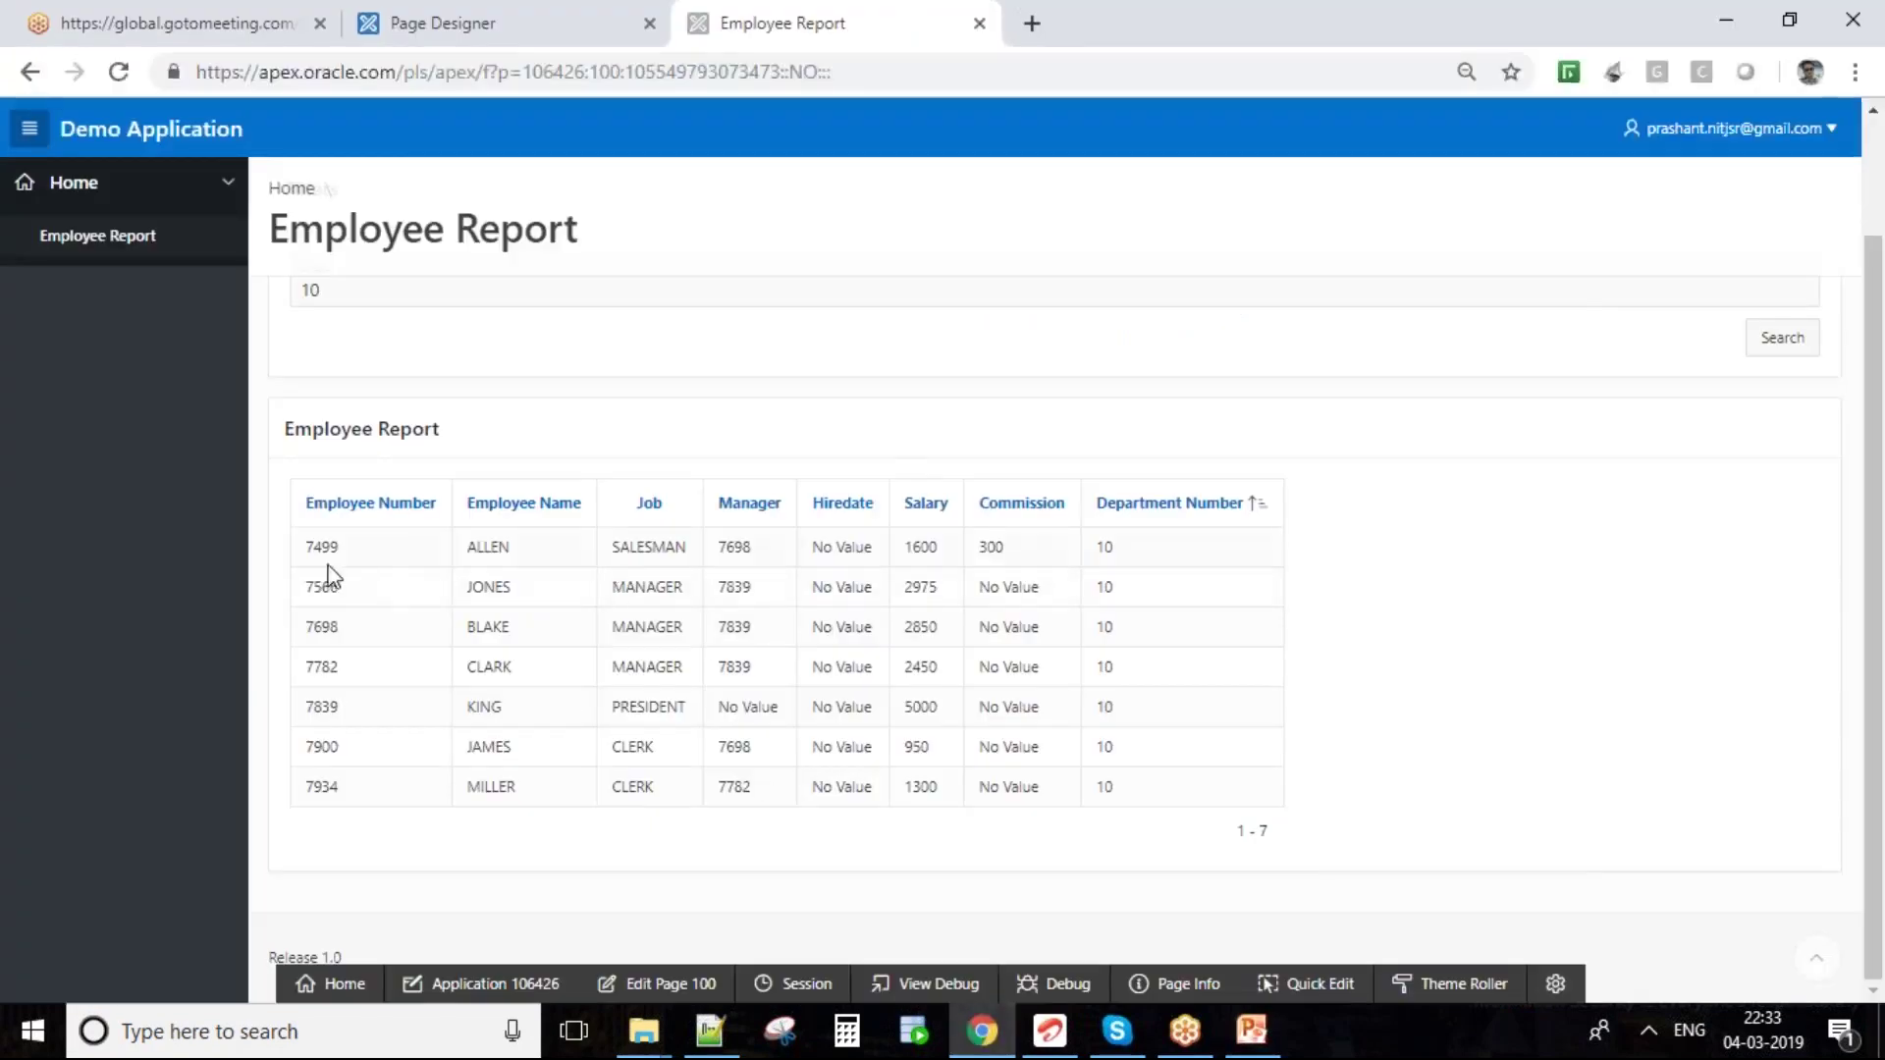
pyautogui.moveTo(310, 587); pyautogui.dragTo(1181, 691)
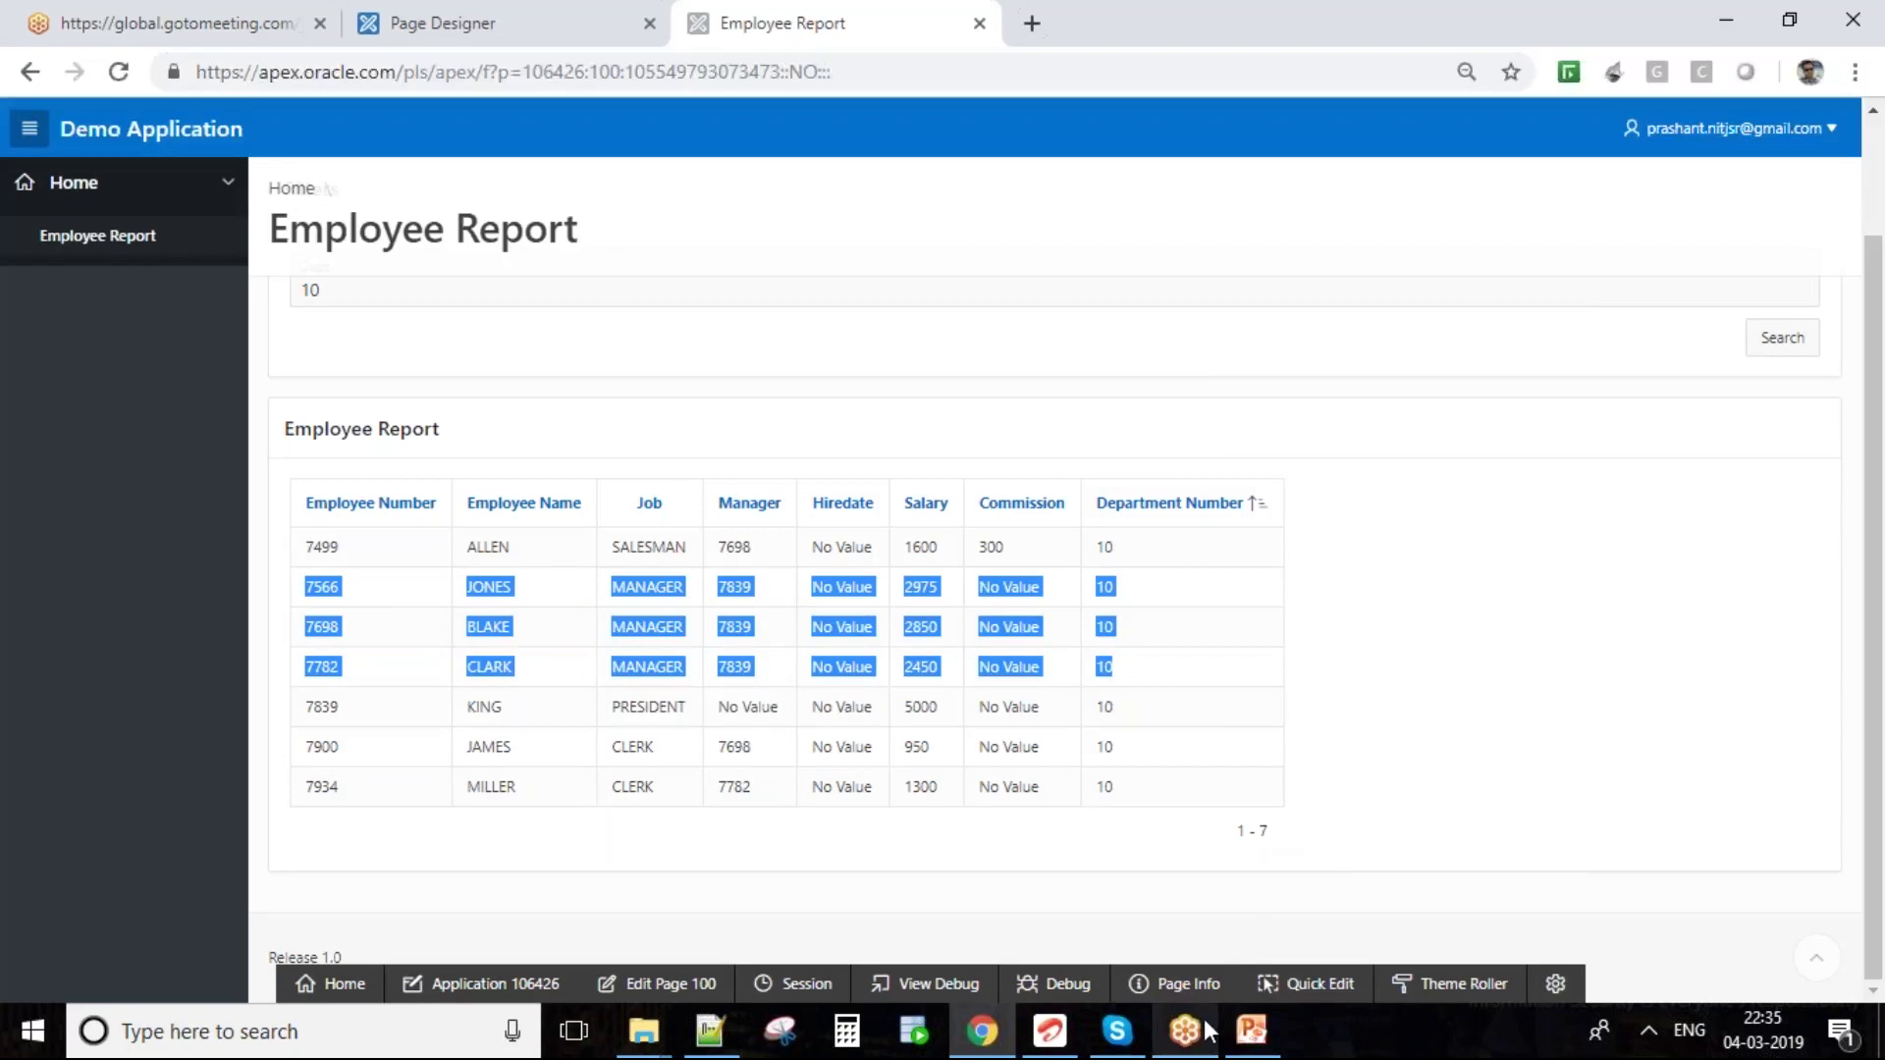
pyautogui.moveTo(1206, 1031)
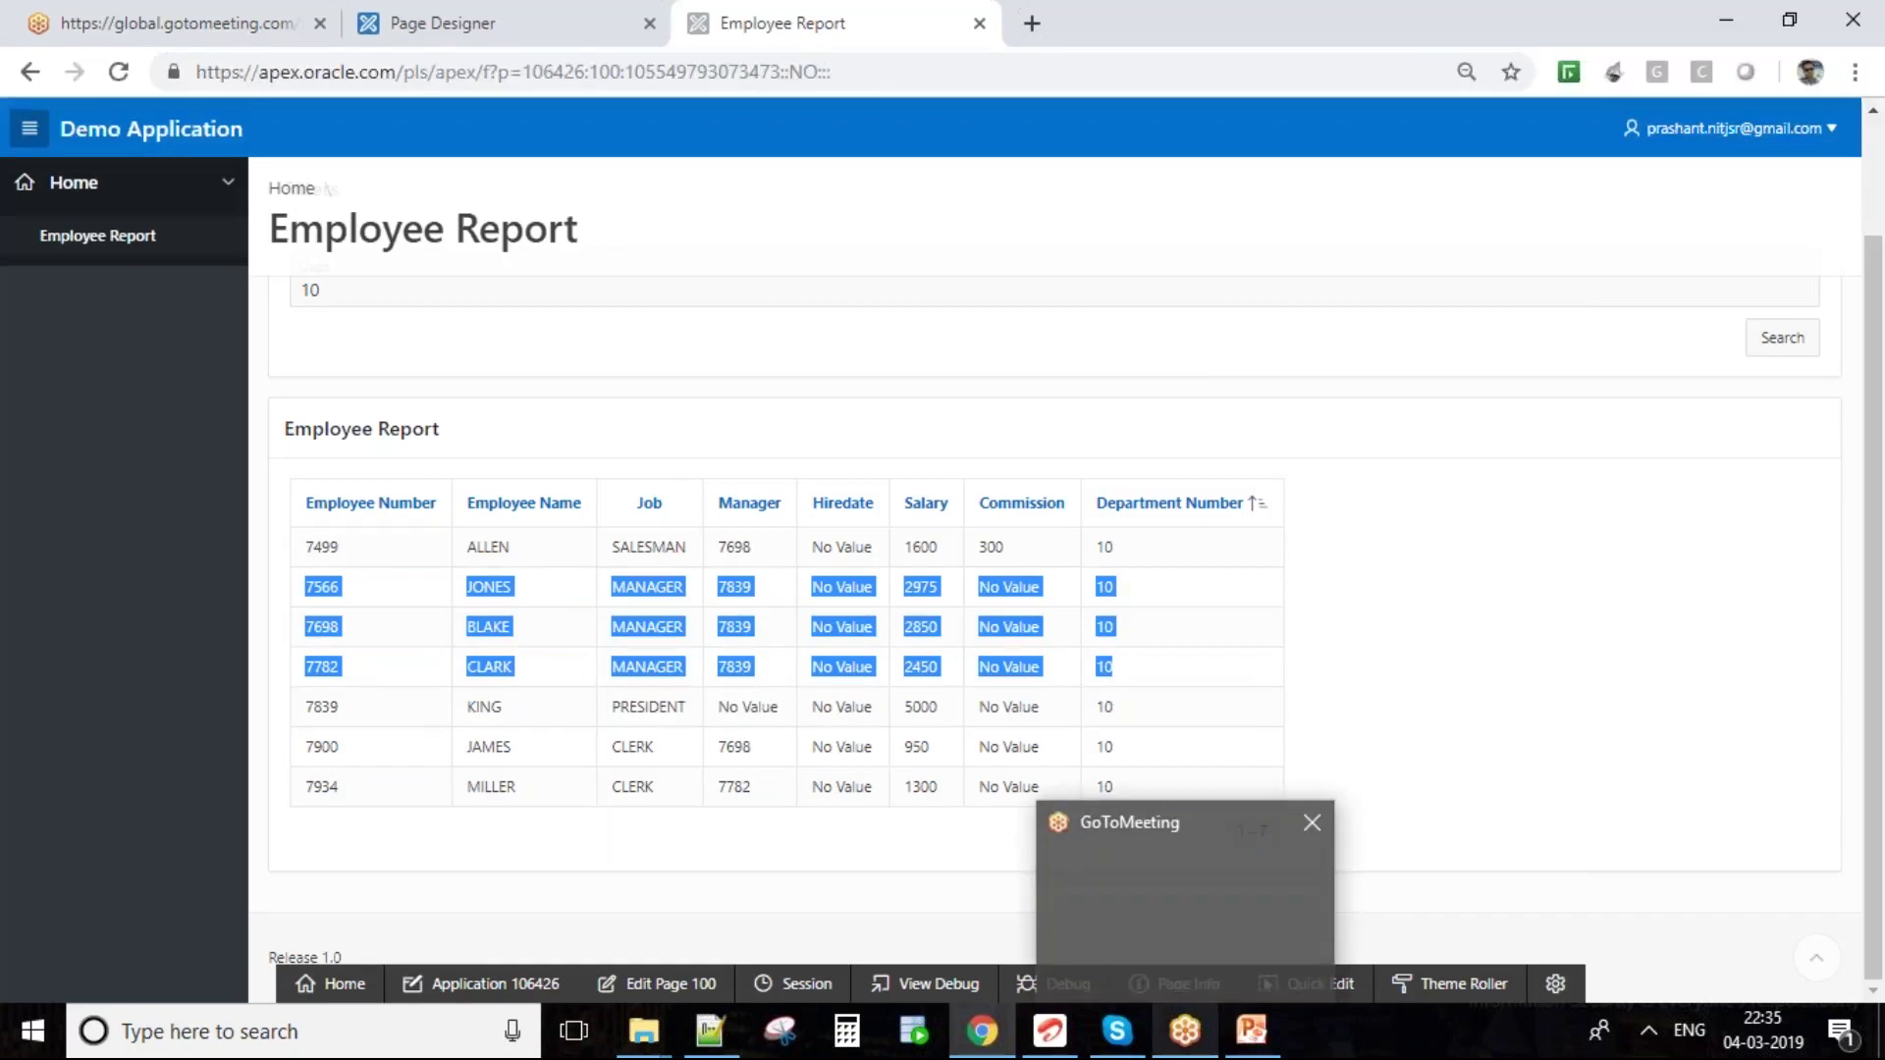
pyautogui.click(1186, 977)
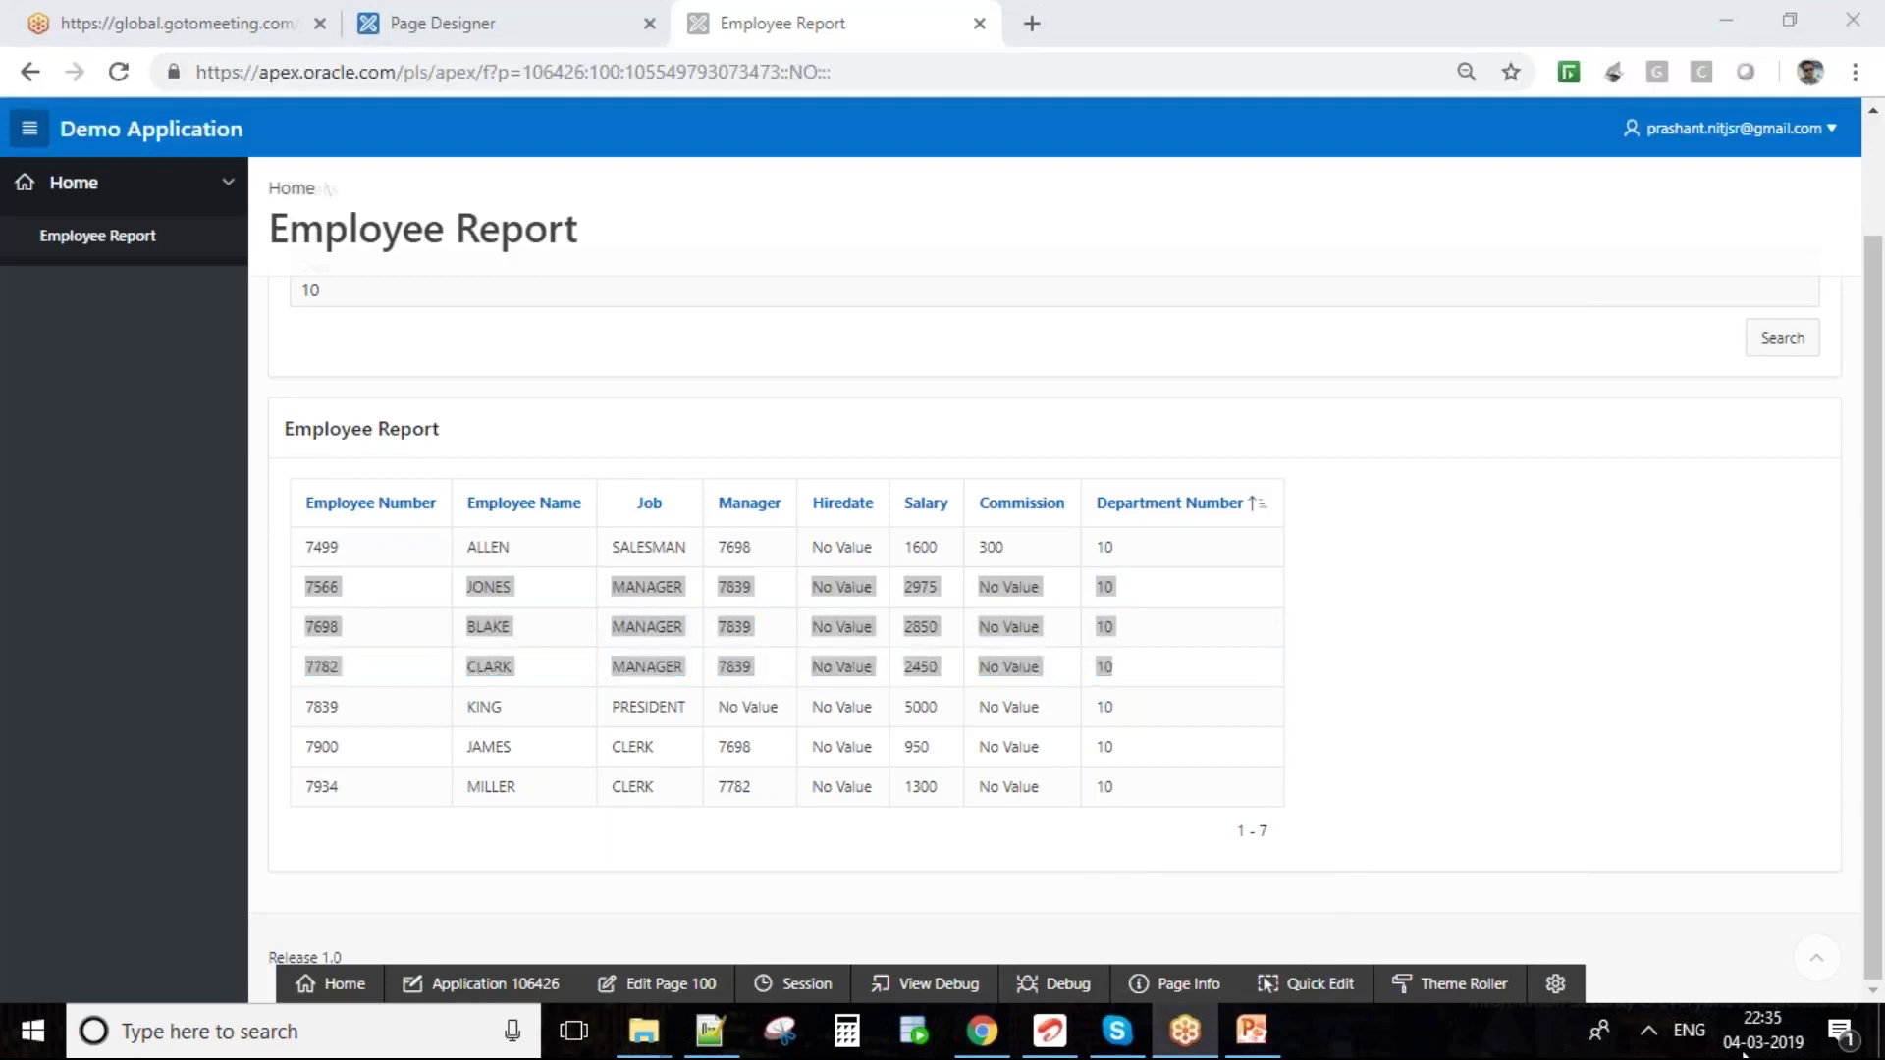